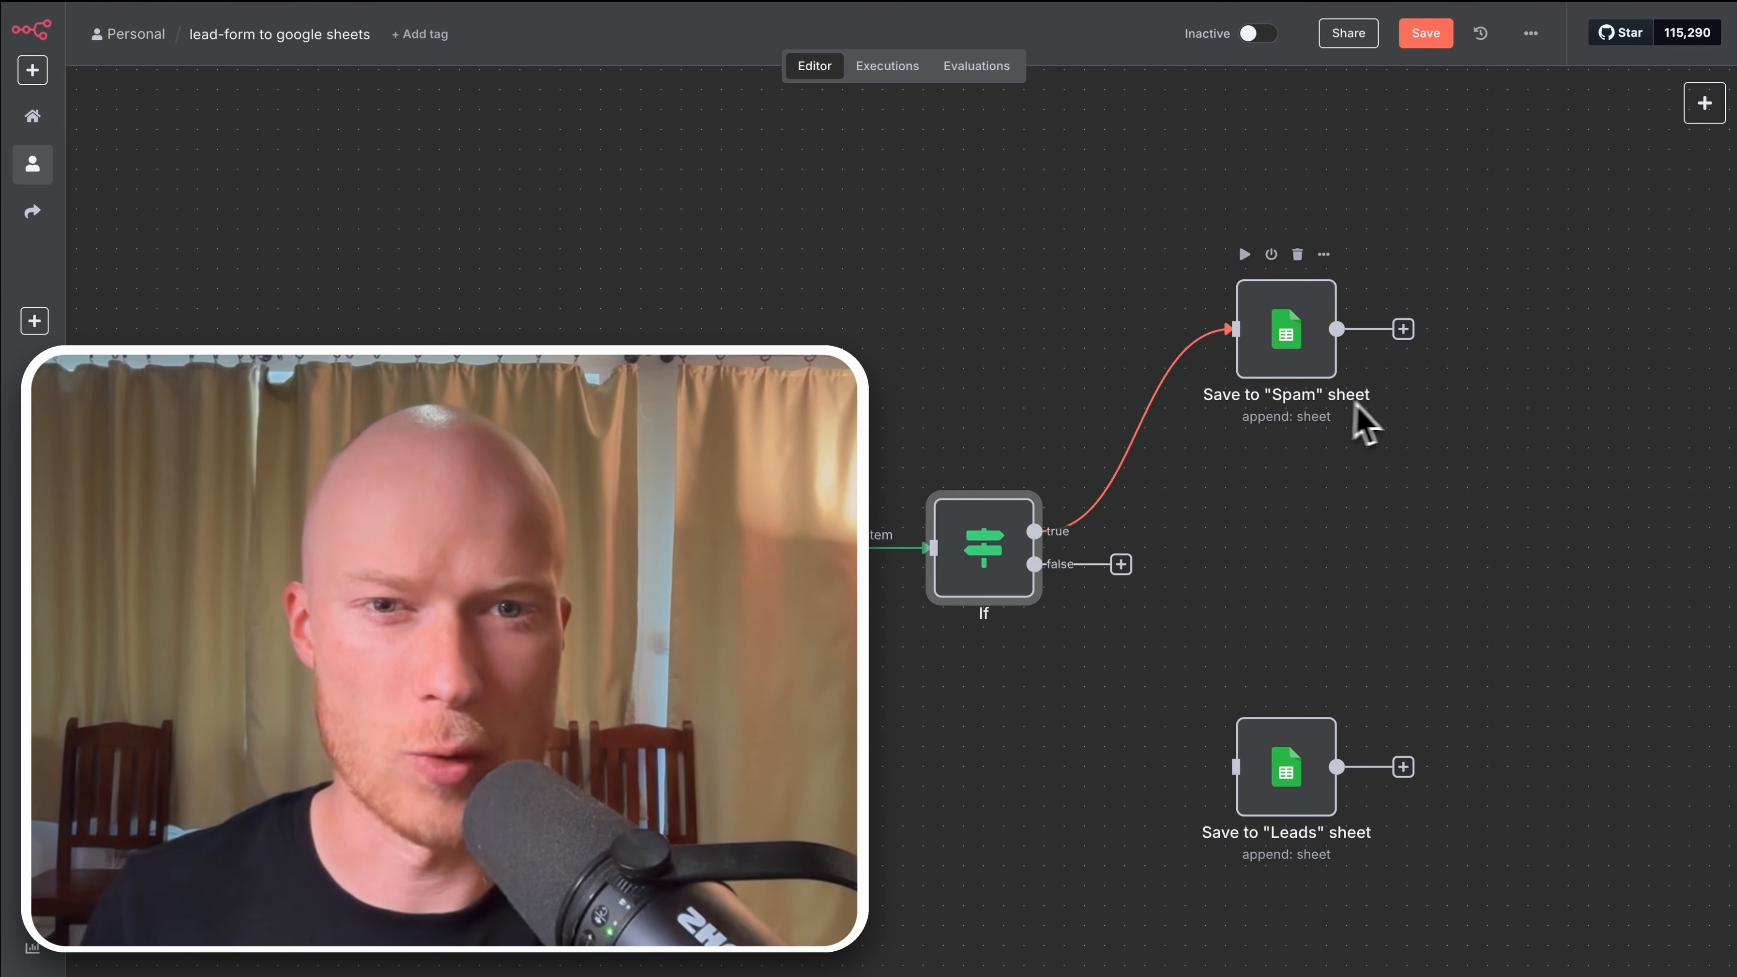
# Step: Connect the If node's false output to the Save to Leads sheet node and rename the If node 'Is Spam?'
pyautogui.doubleClick(1012, 566)
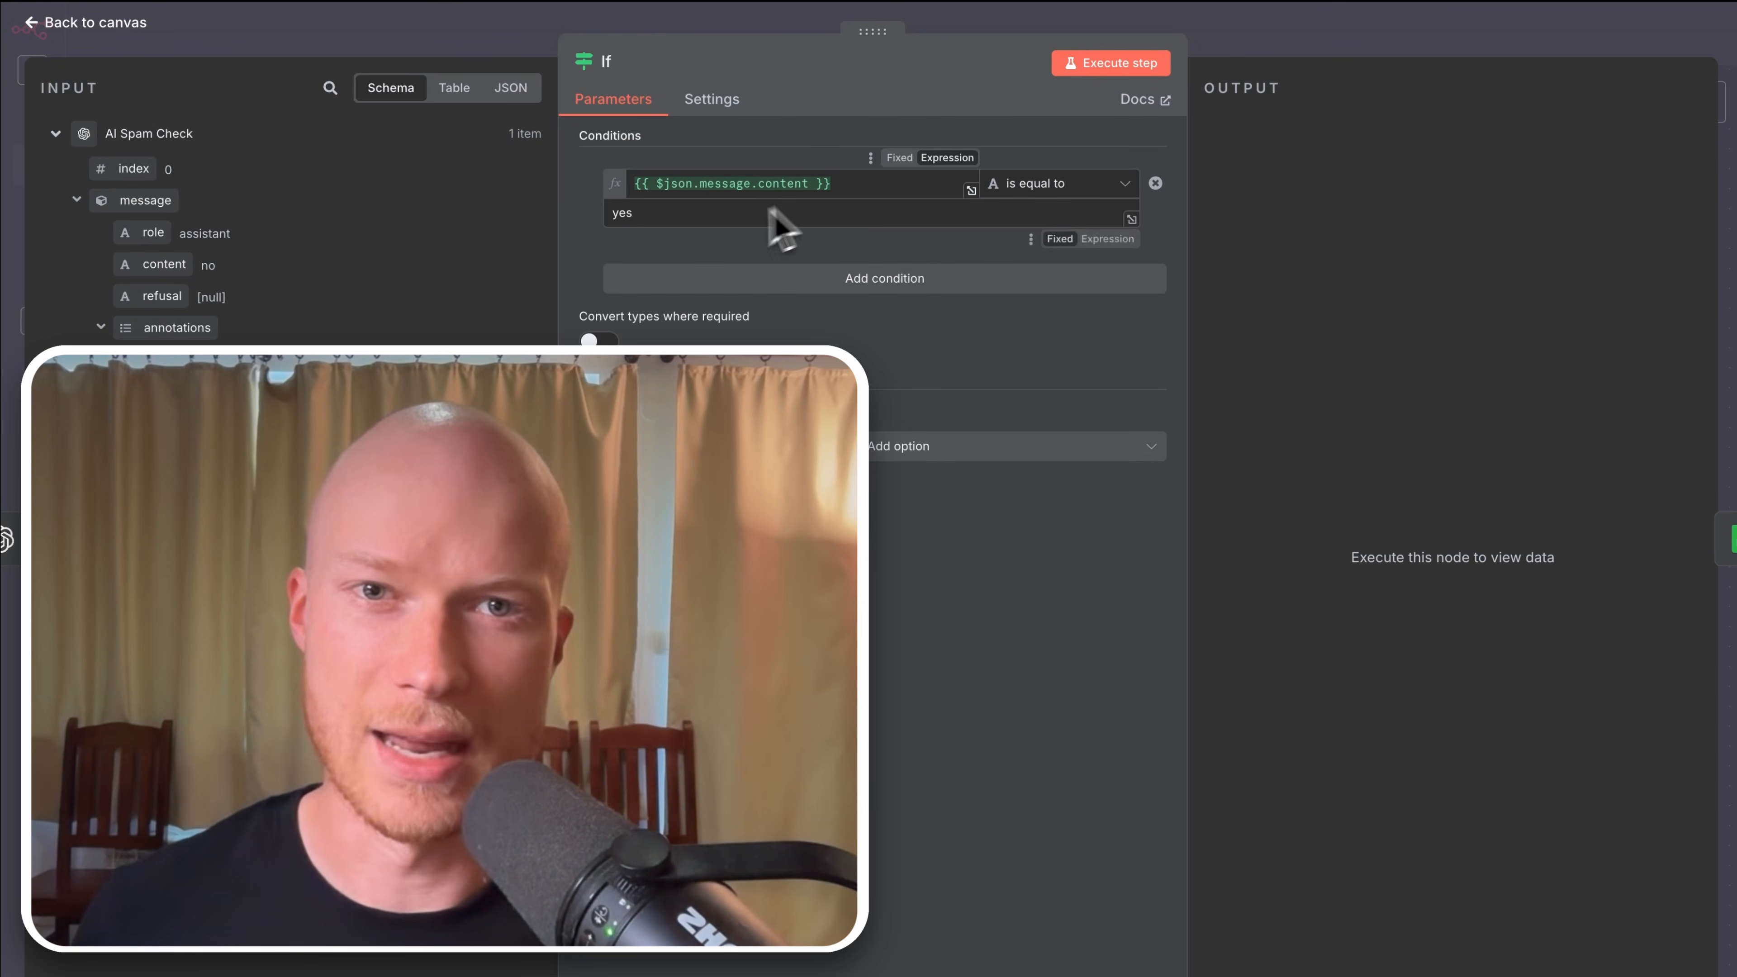
pyautogui.click(127, 25)
pyautogui.moveTo(1121, 565); pyautogui.dragTo(1252, 765)
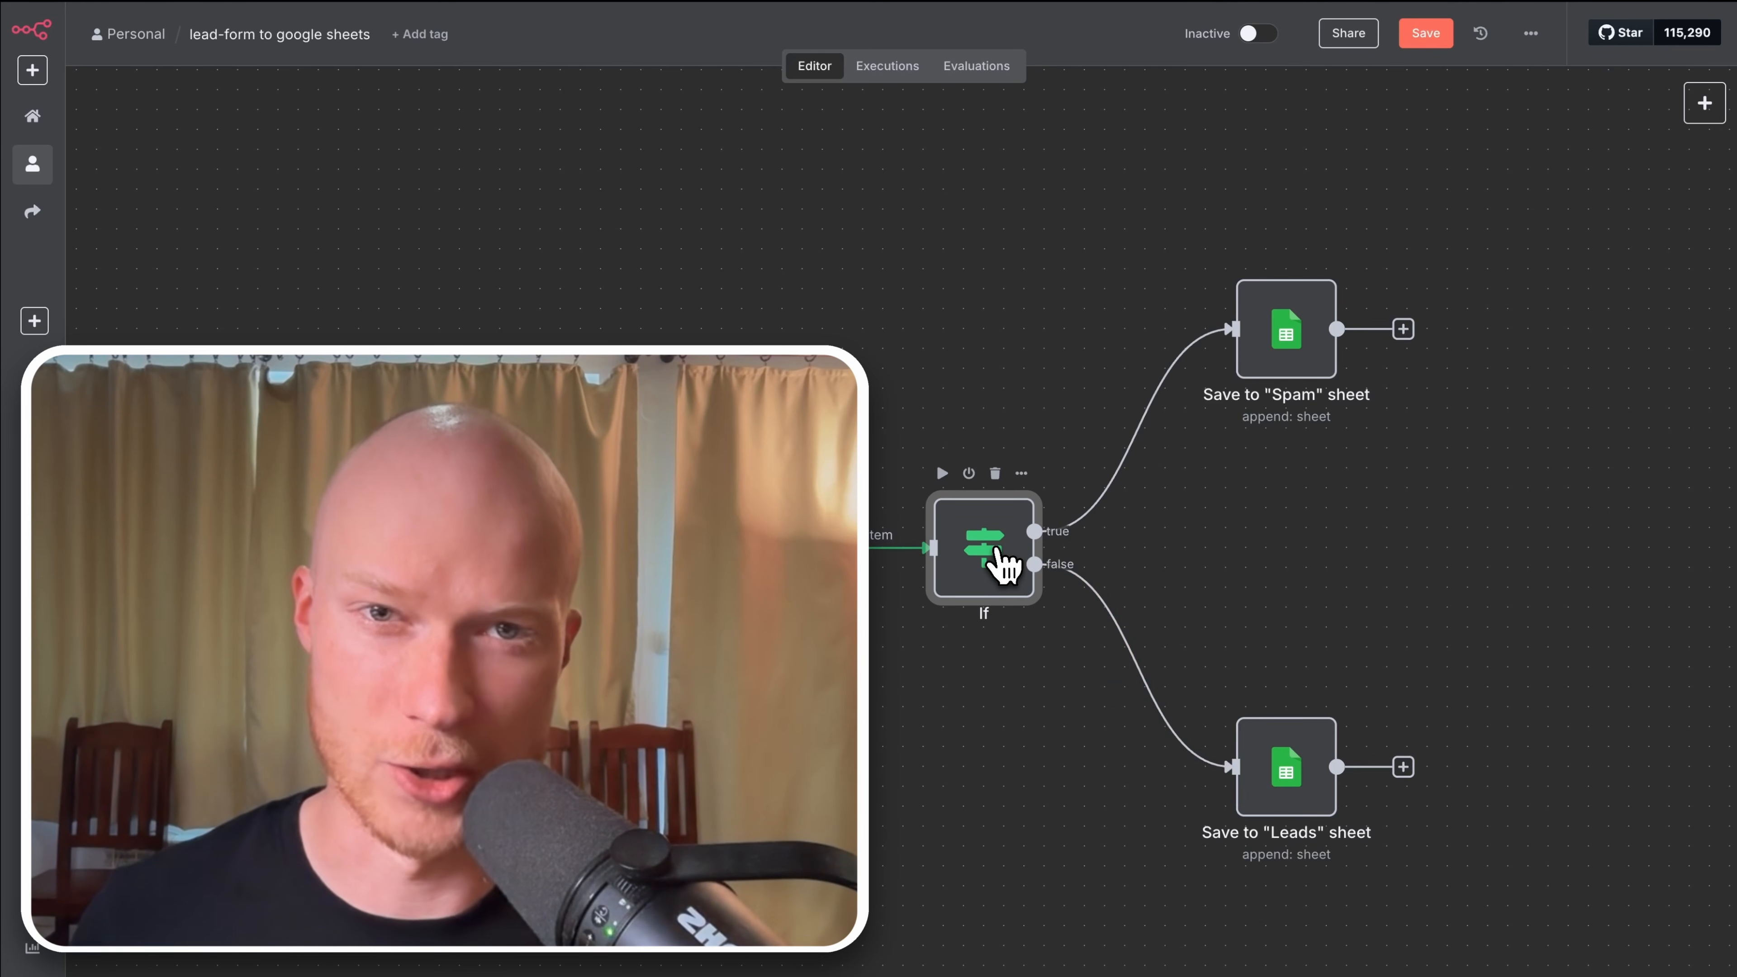
pyautogui.press('F2')
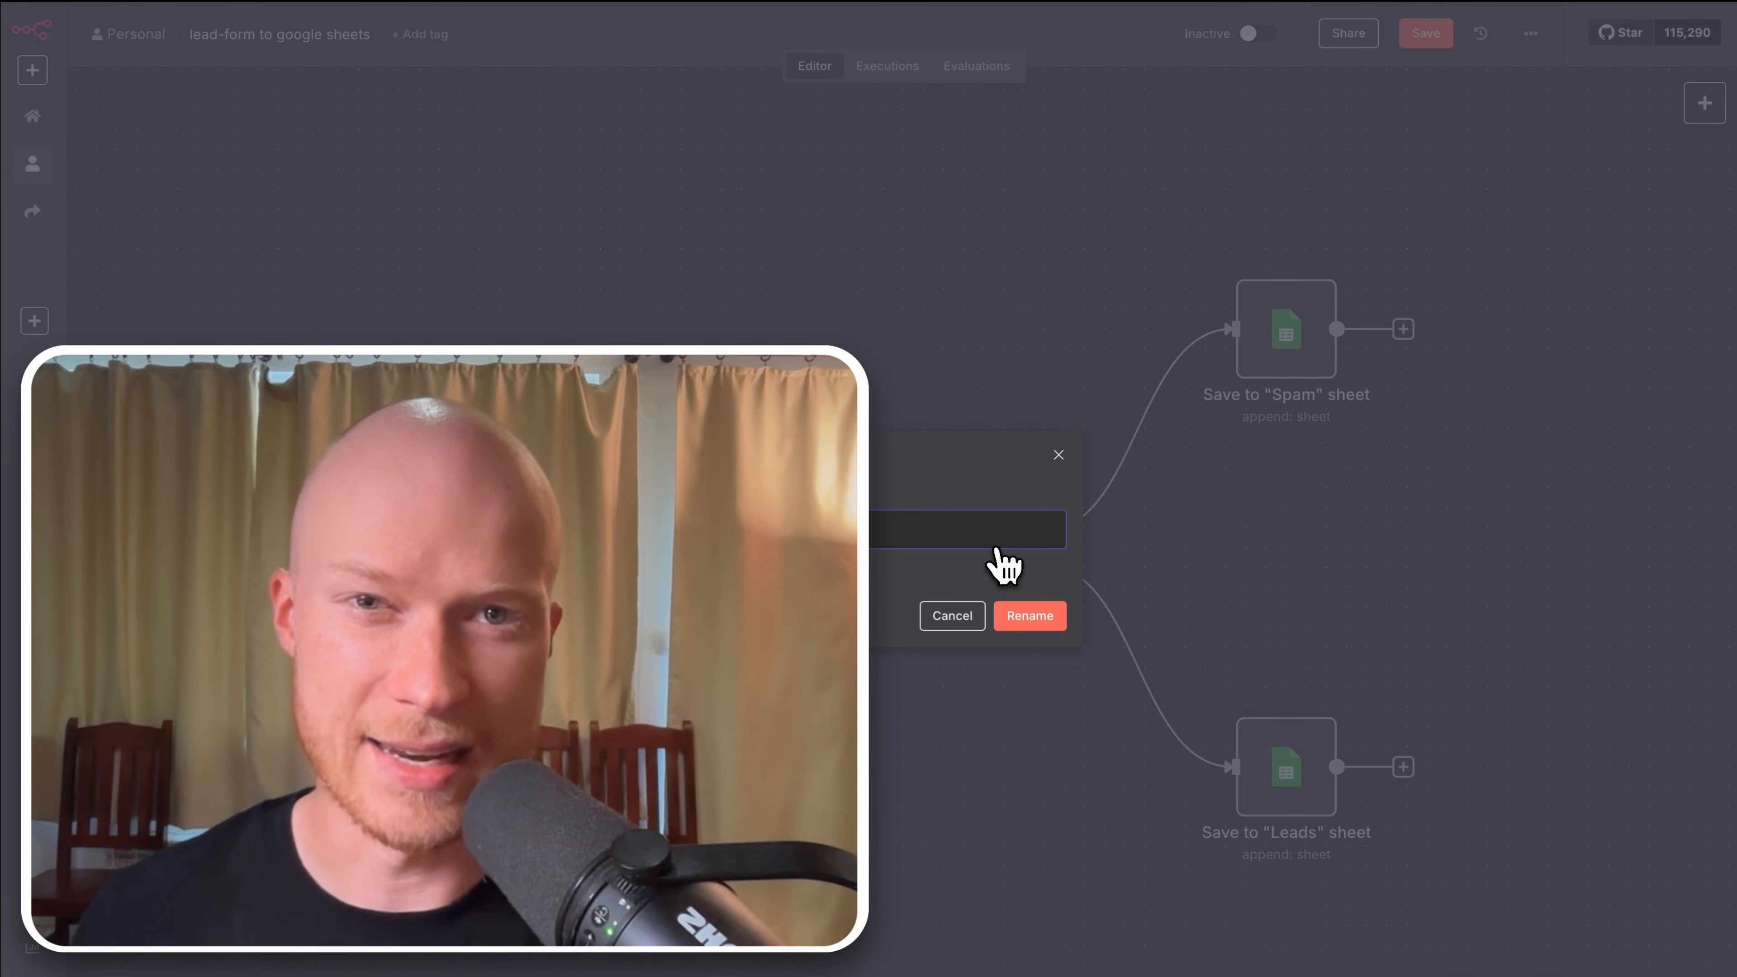
pyautogui.click(1027, 616)
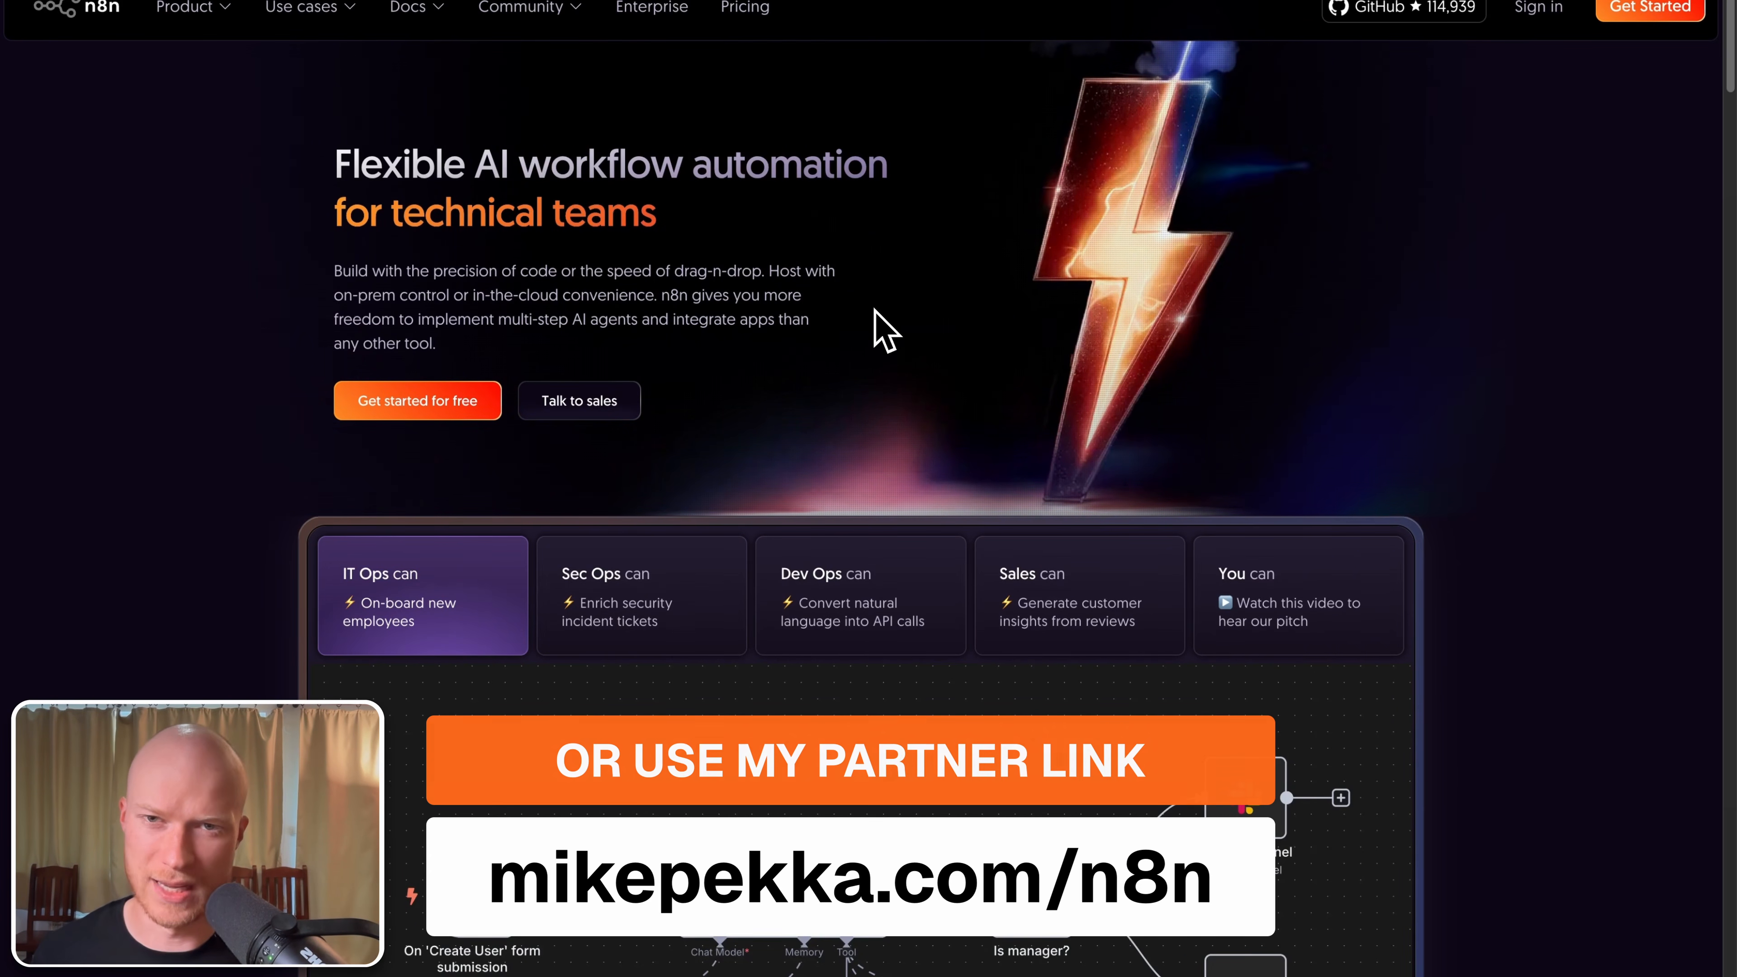
# Step: Open the n8n pricing page and scroll through the Starter, Pro and Enterprise plan cards
pyautogui.click(766, 28)
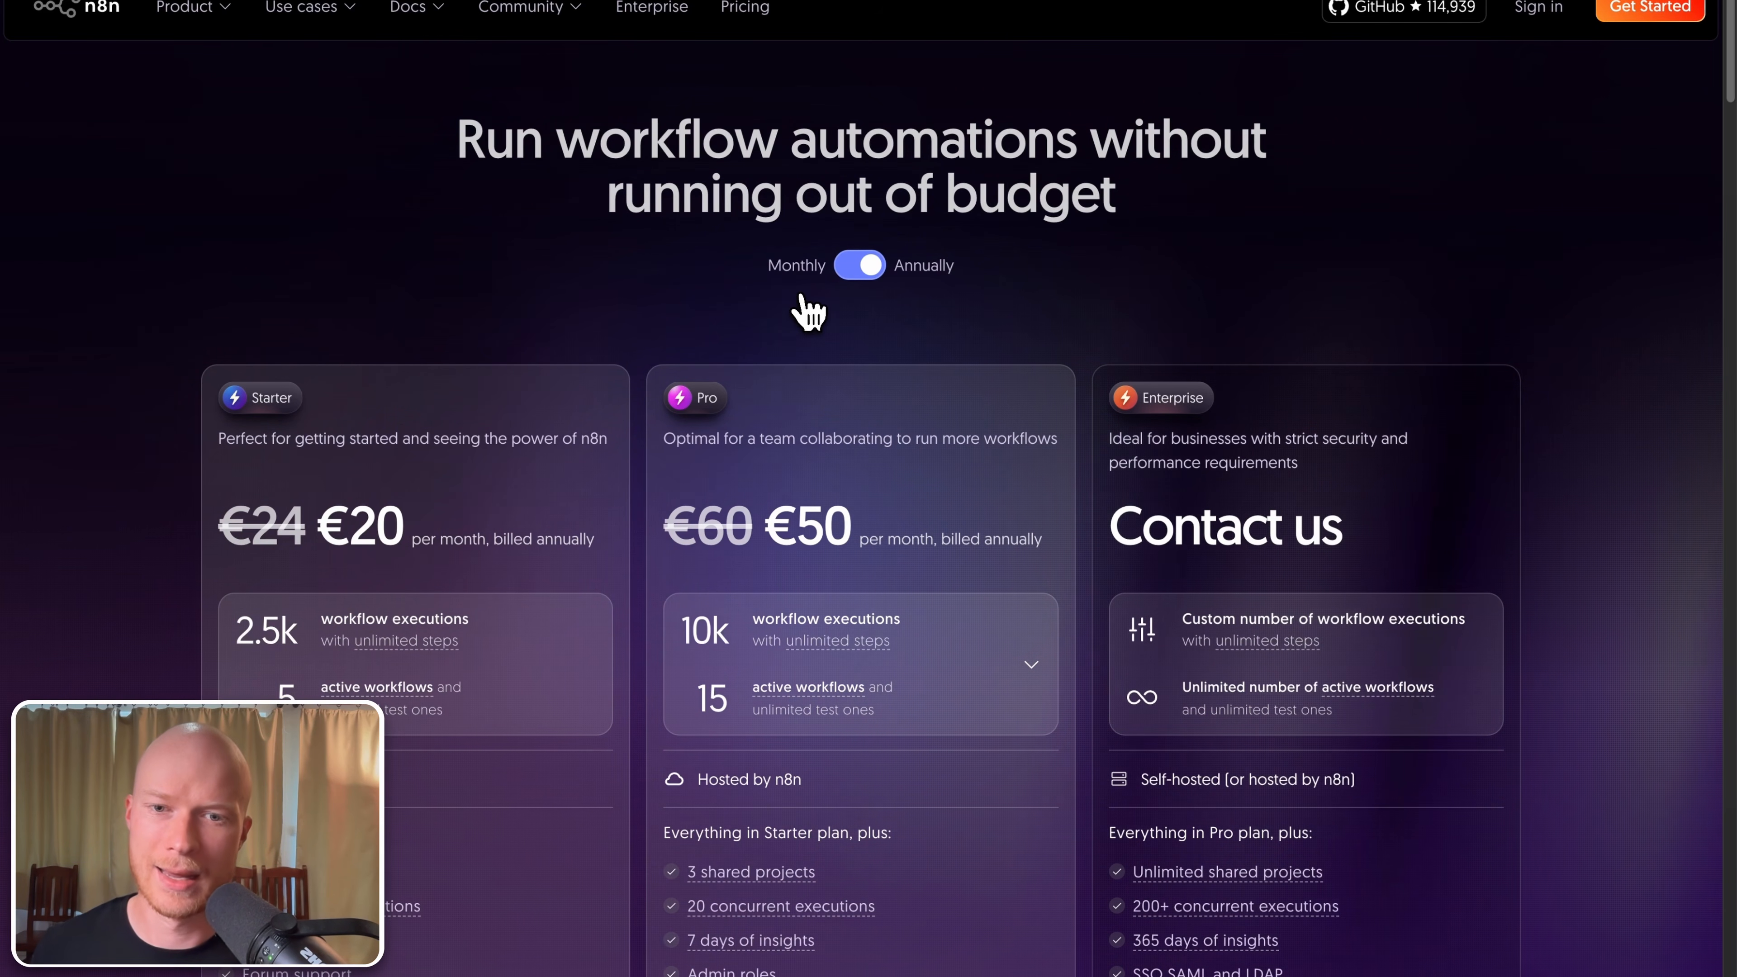
pyautogui.scroll(-9, 811, 322)
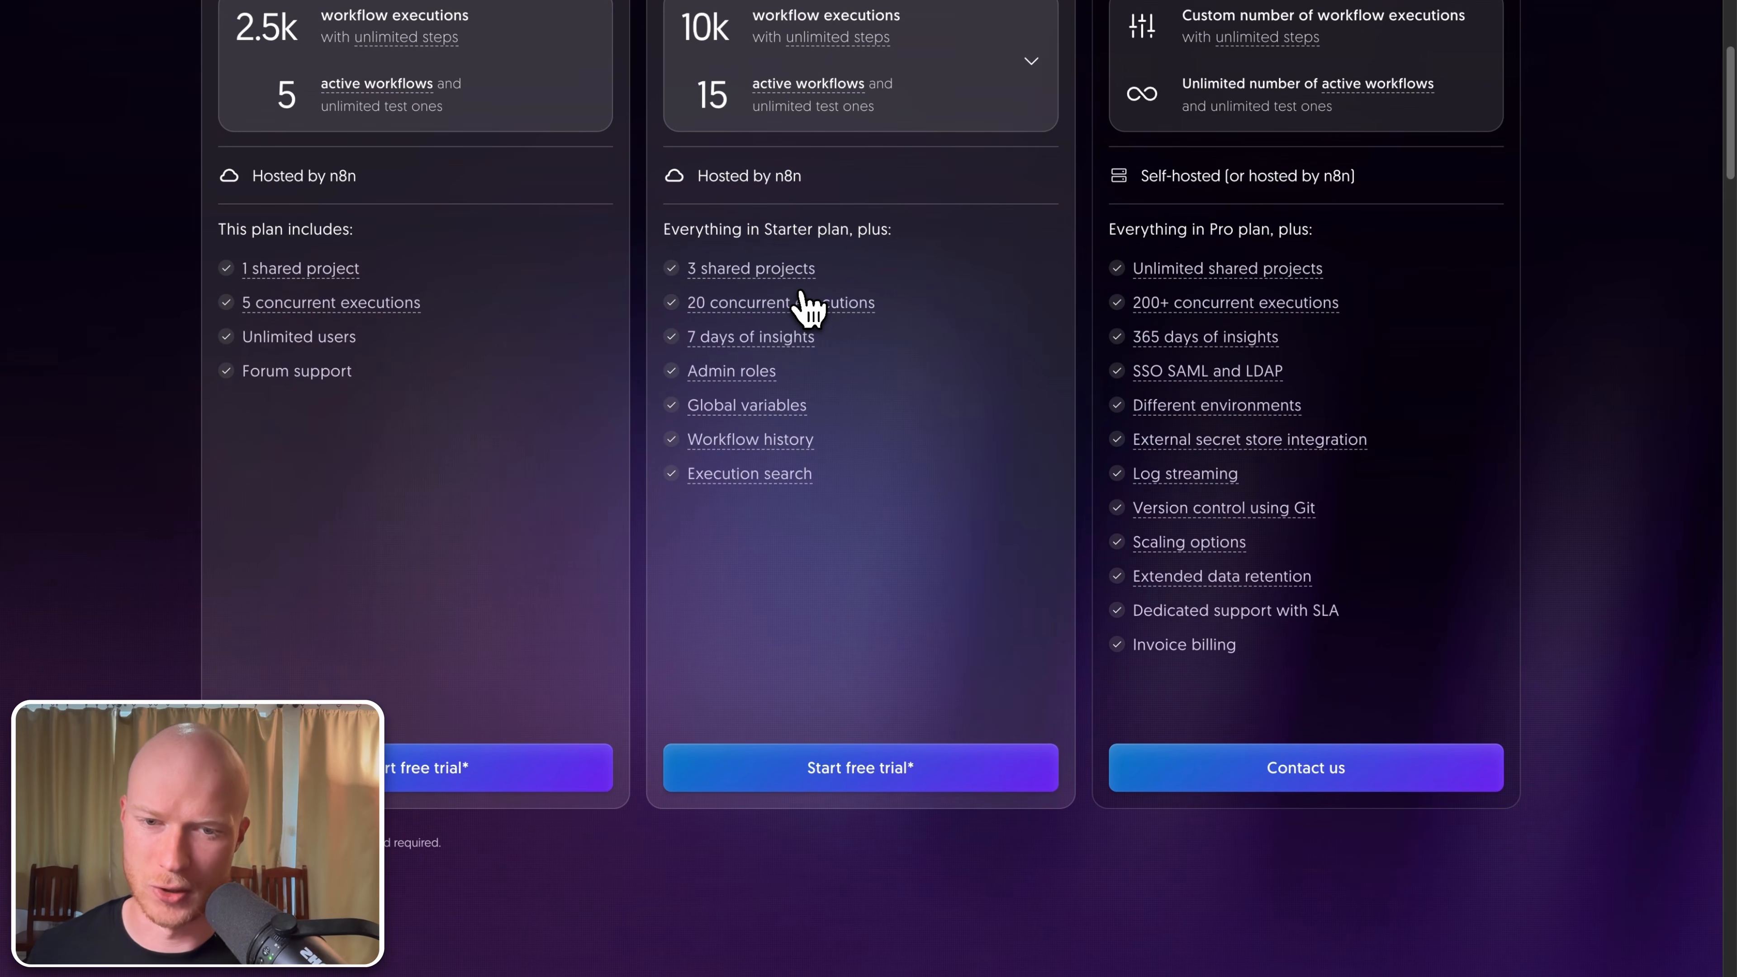
pyautogui.scroll(-6, 803, 305)
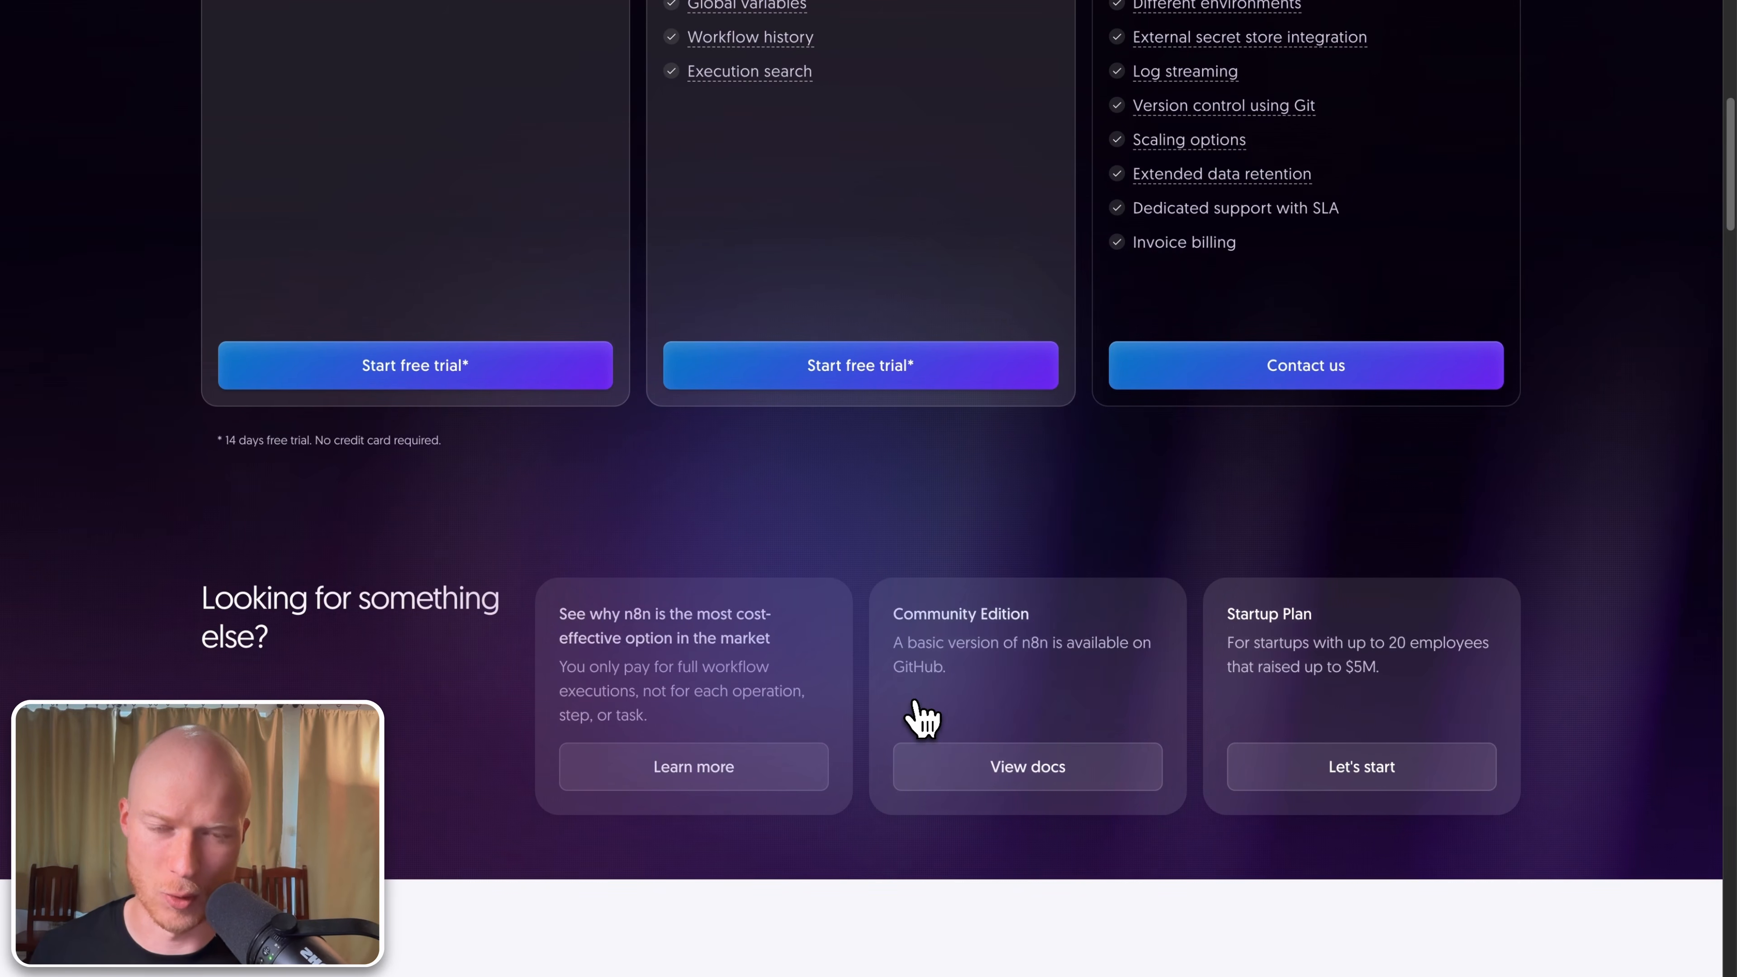
# Step: Follow the self-hosting documentation link, then scroll back to the top of the pricing page
pyautogui.click(1018, 784)
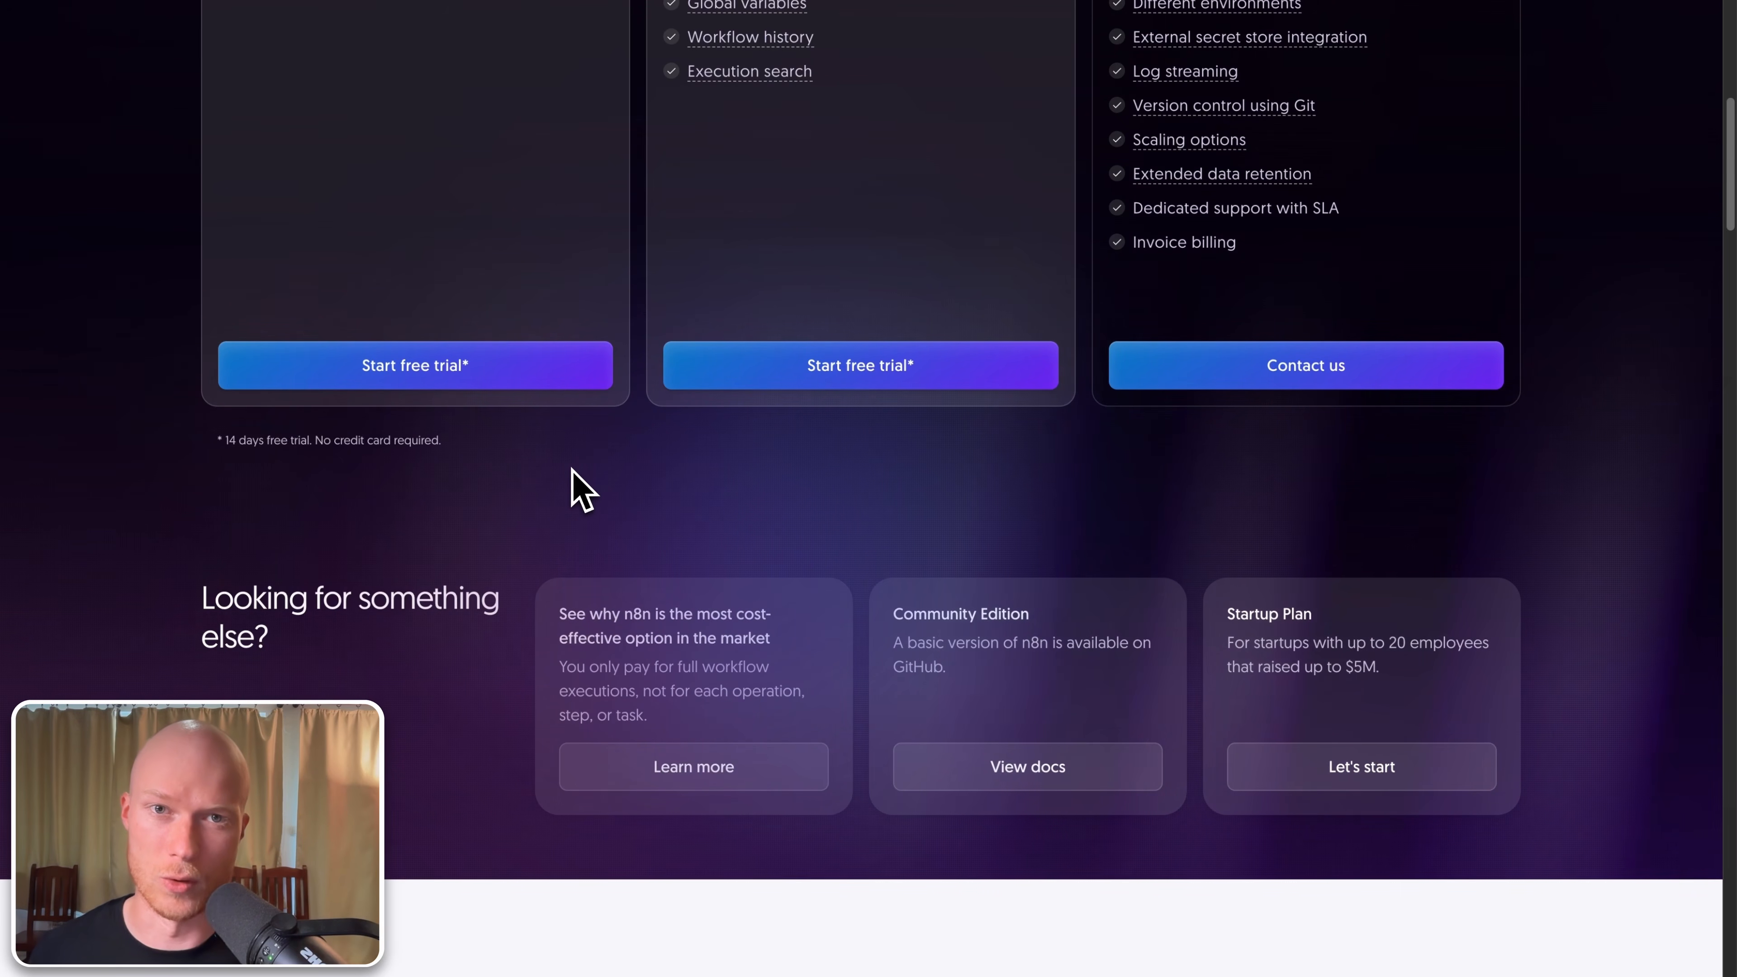
pyautogui.scroll(10, 582, 489)
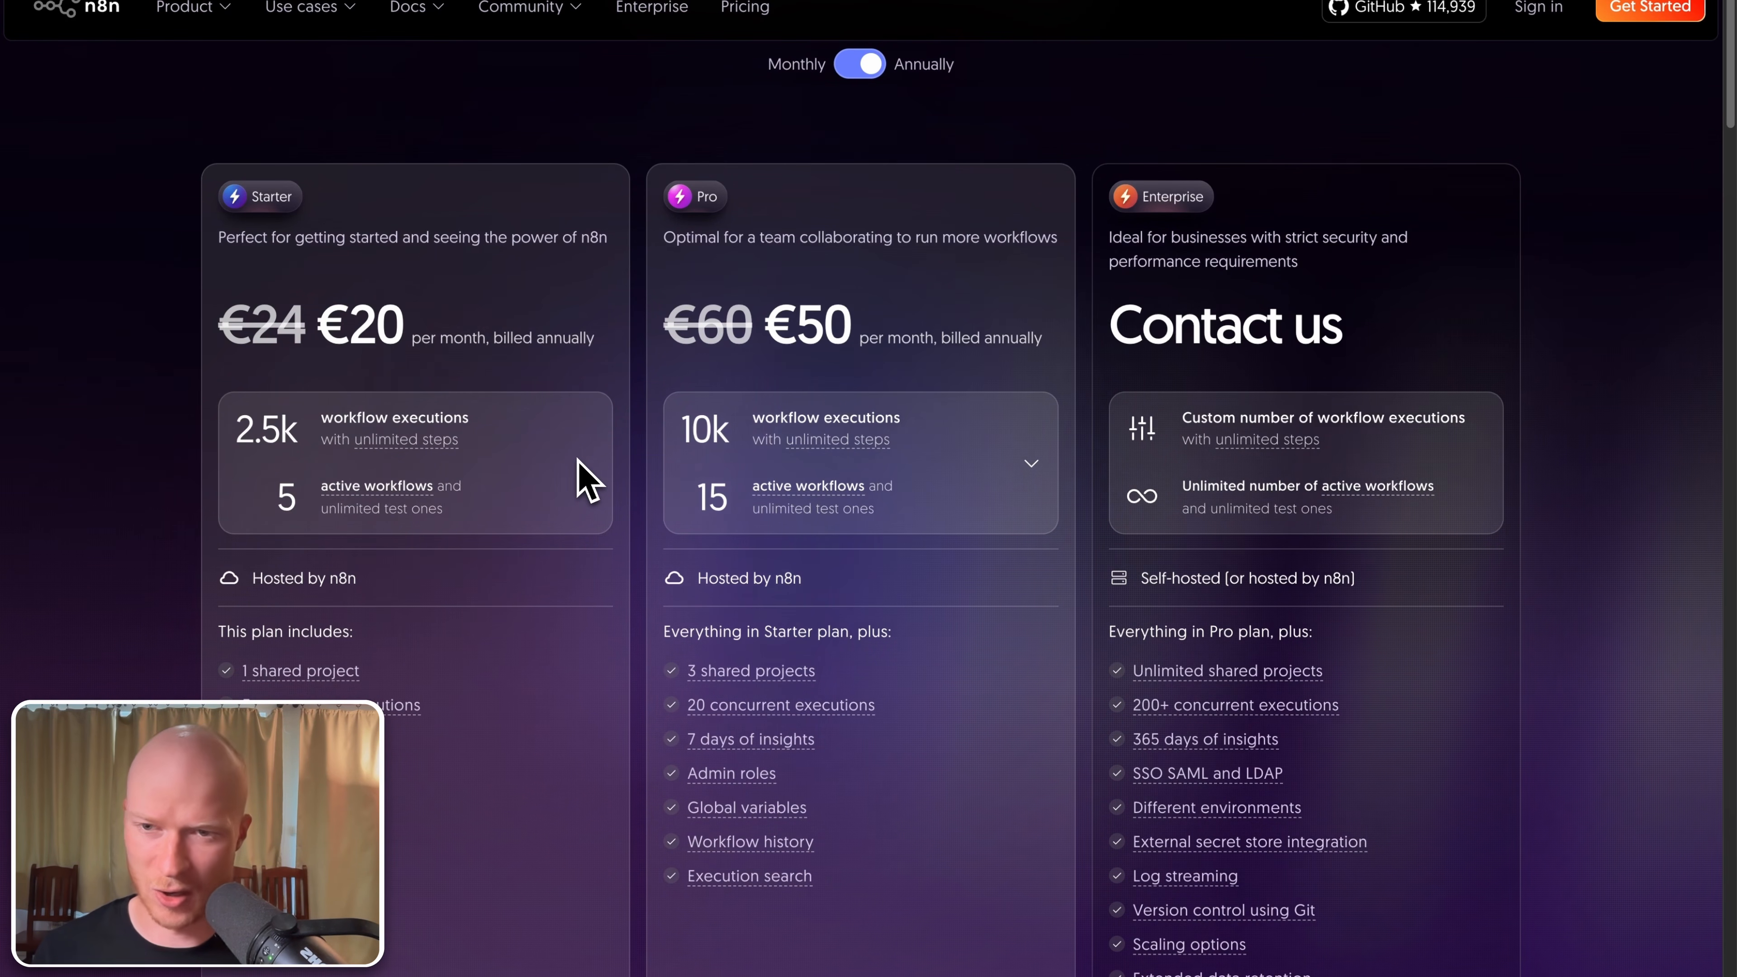
pyautogui.scroll(-5, 581, 473)
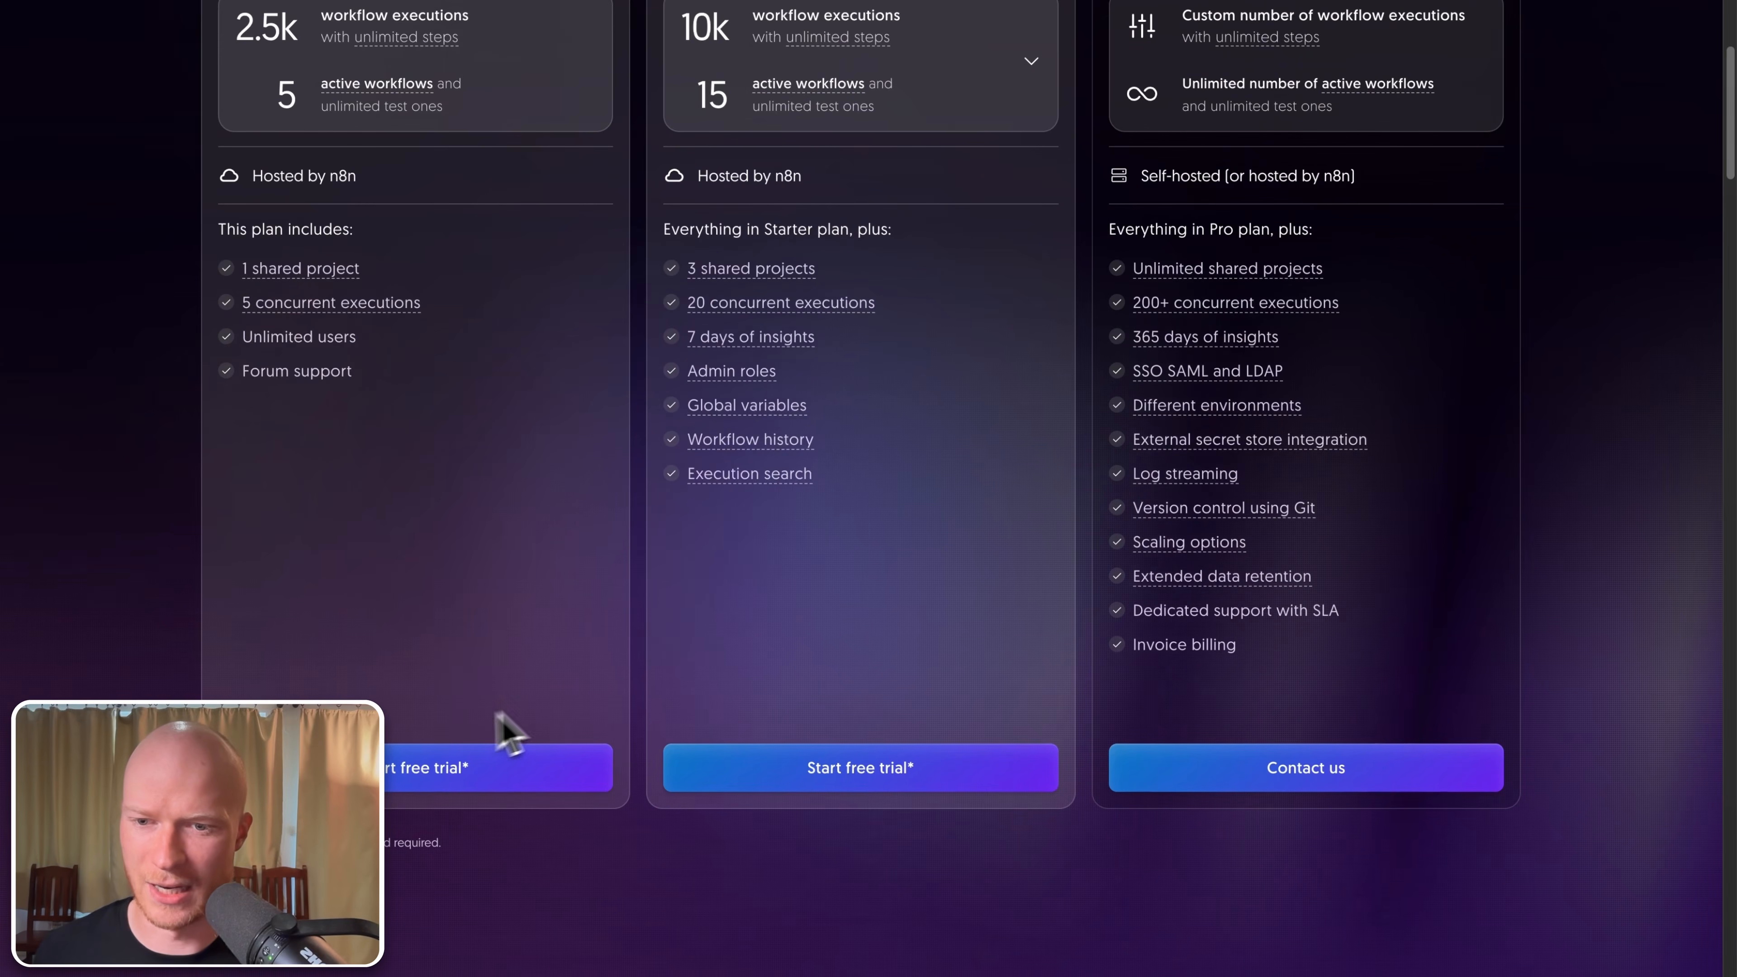
pyautogui.scroll(3, 475, 794)
pyautogui.scroll(3, 468, 772)
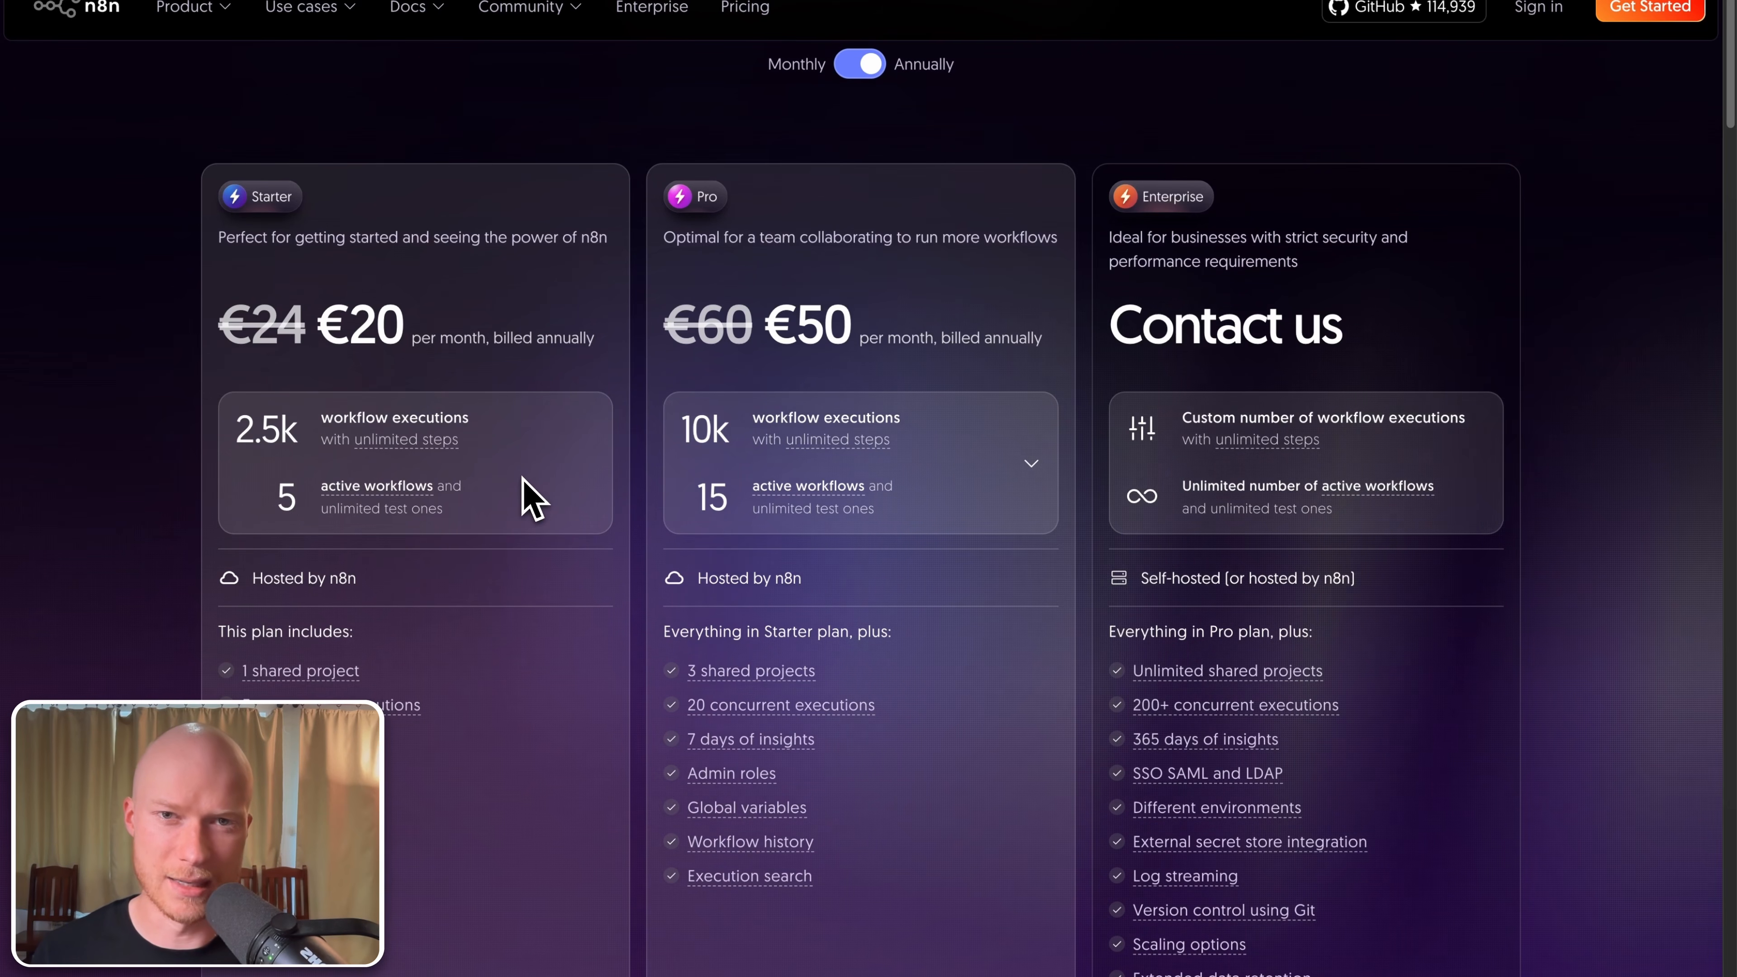
pyautogui.scroll(-15, 625, 542)
pyautogui.scroll(5, 632, 550)
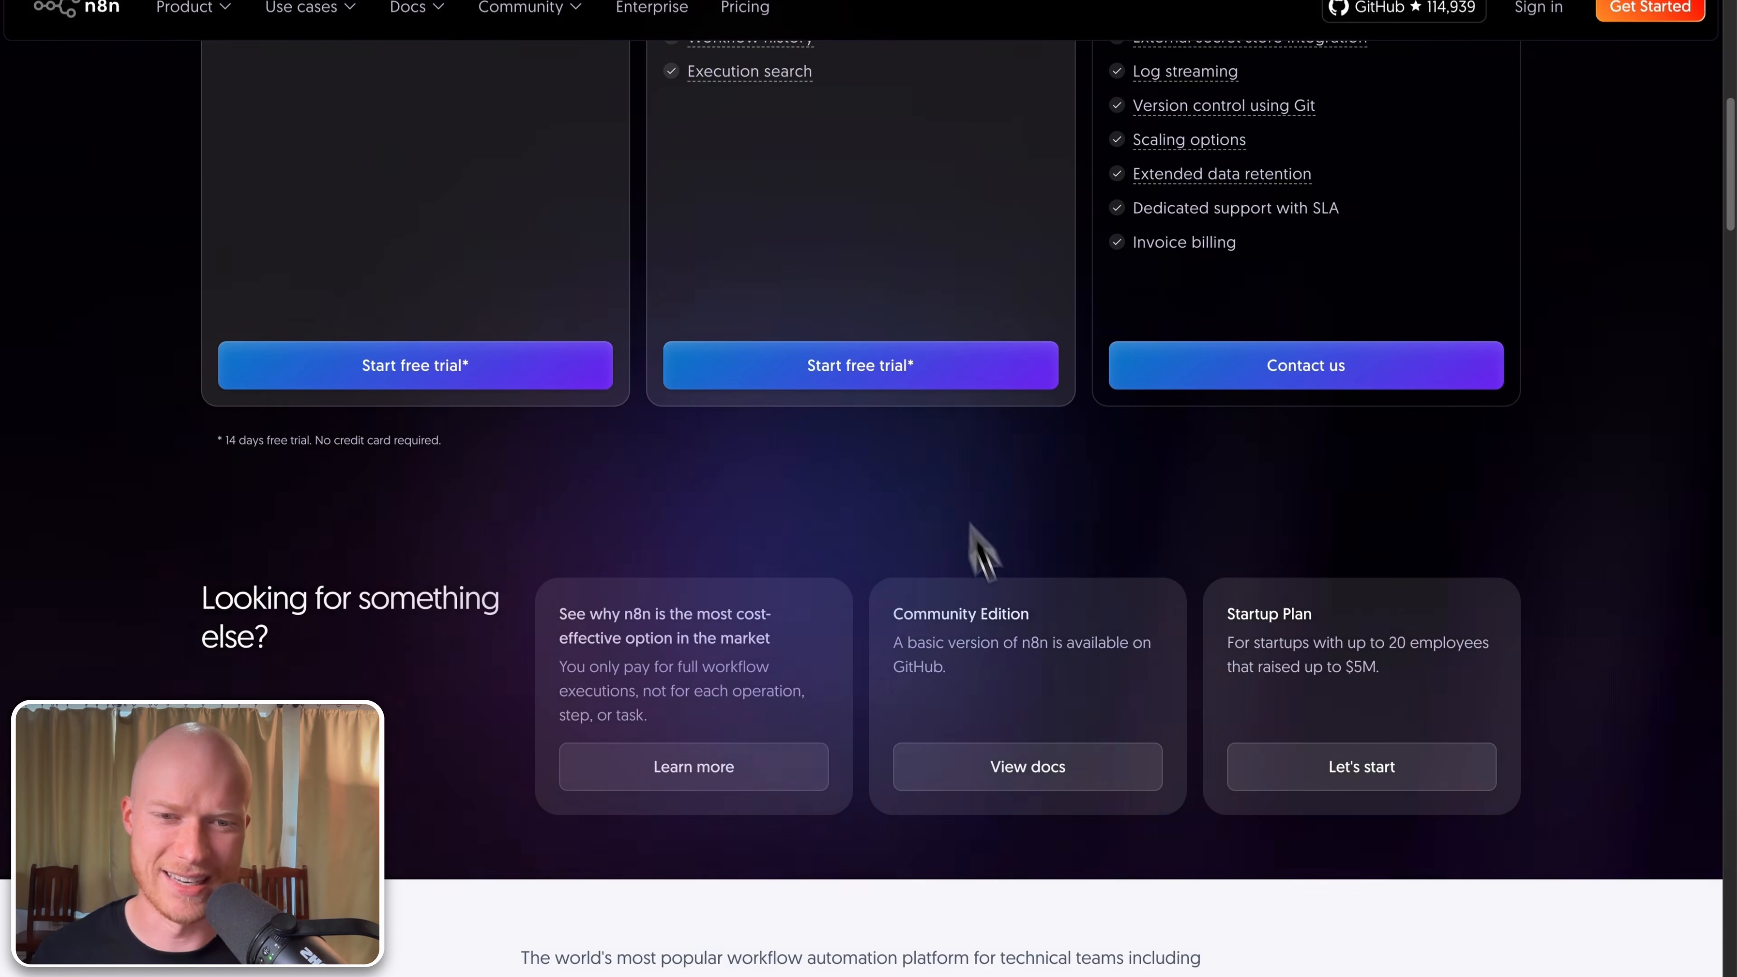
pyautogui.scroll(-3, 971, 525)
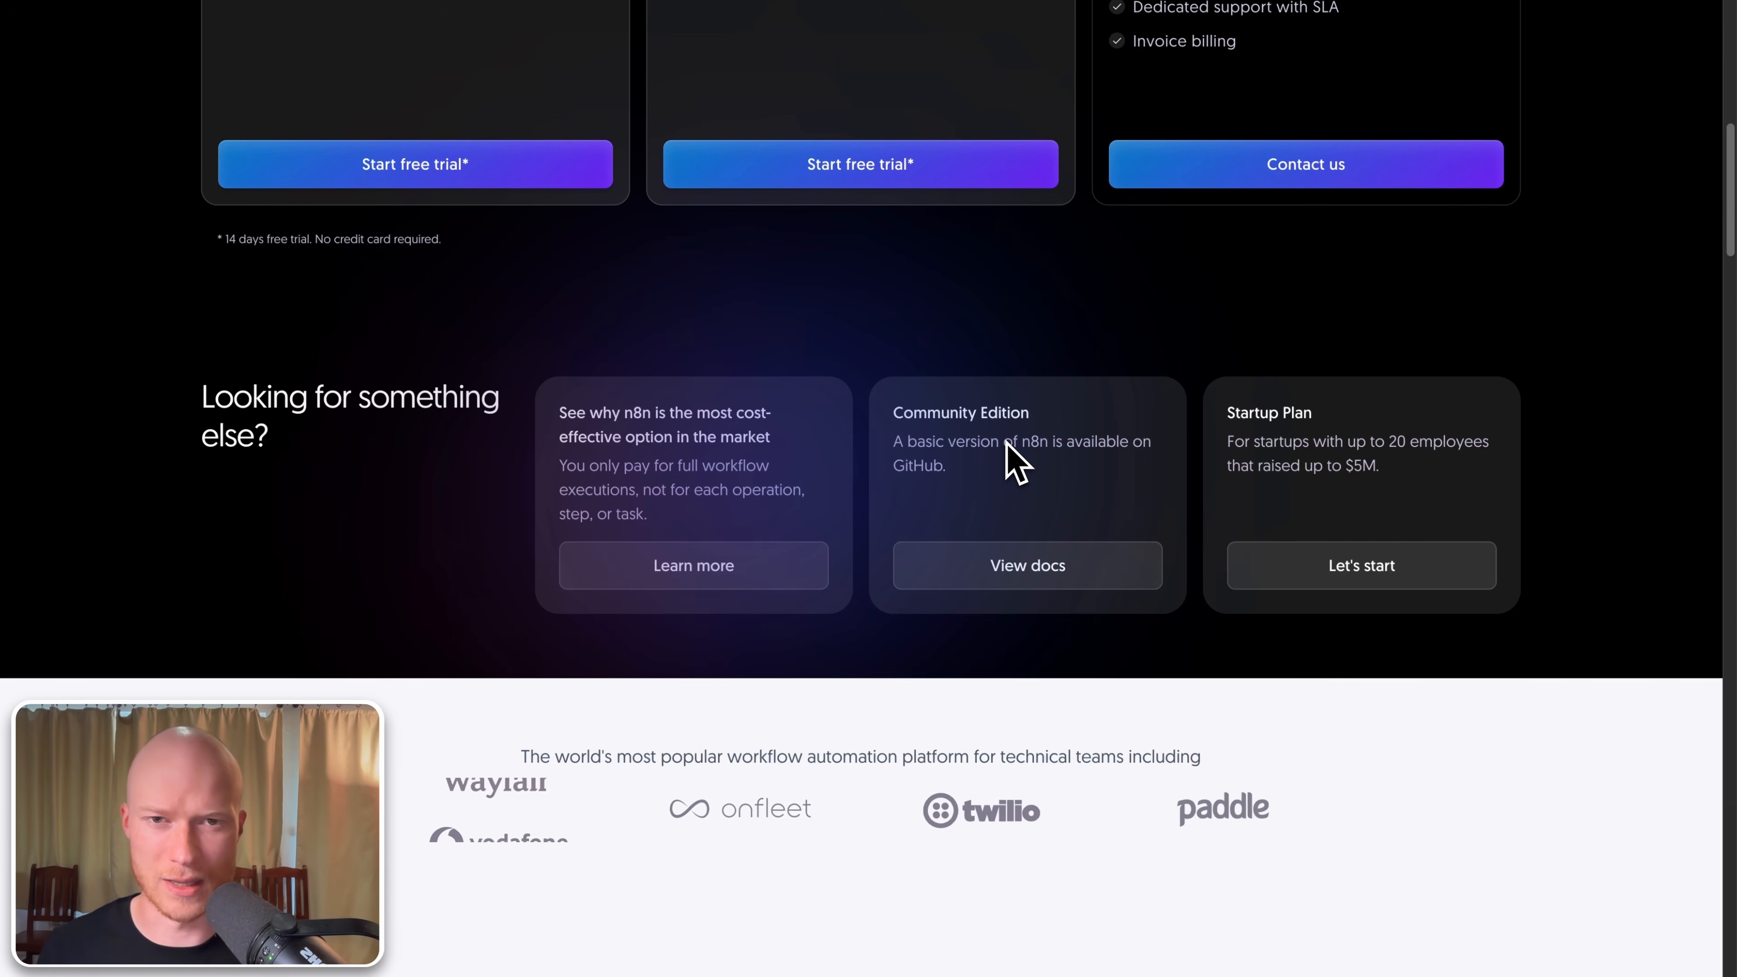
pyautogui.scroll(5, 1023, 342)
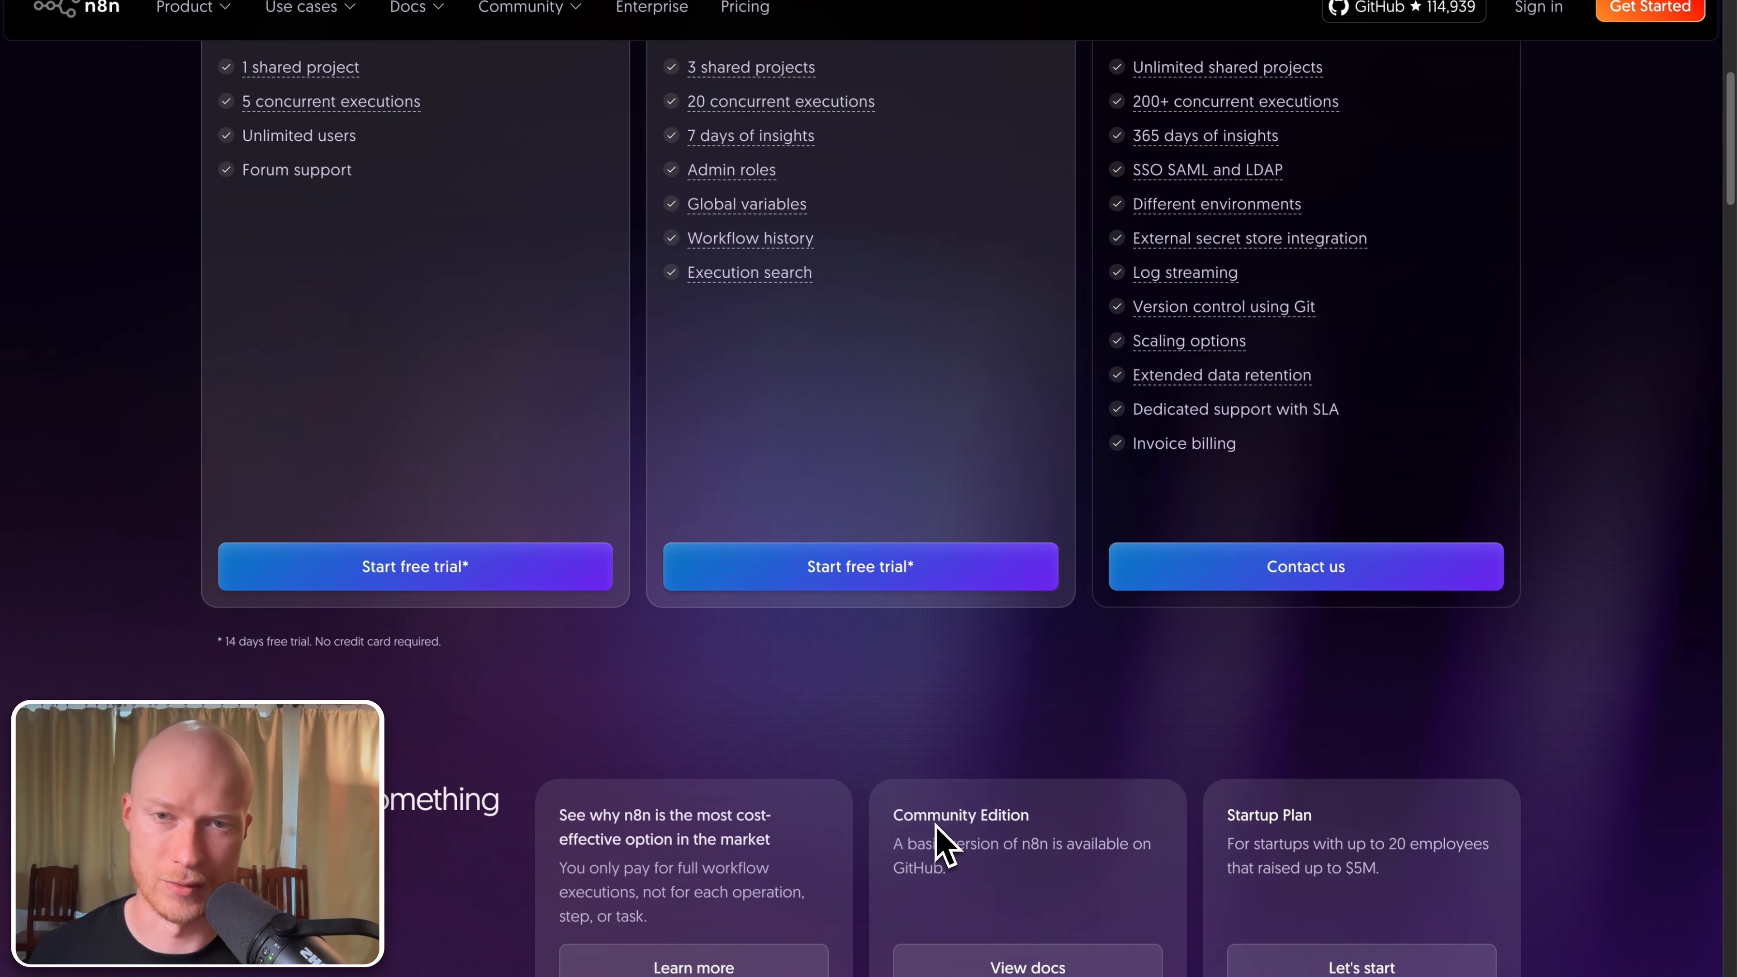
pyautogui.scroll(10, 944, 845)
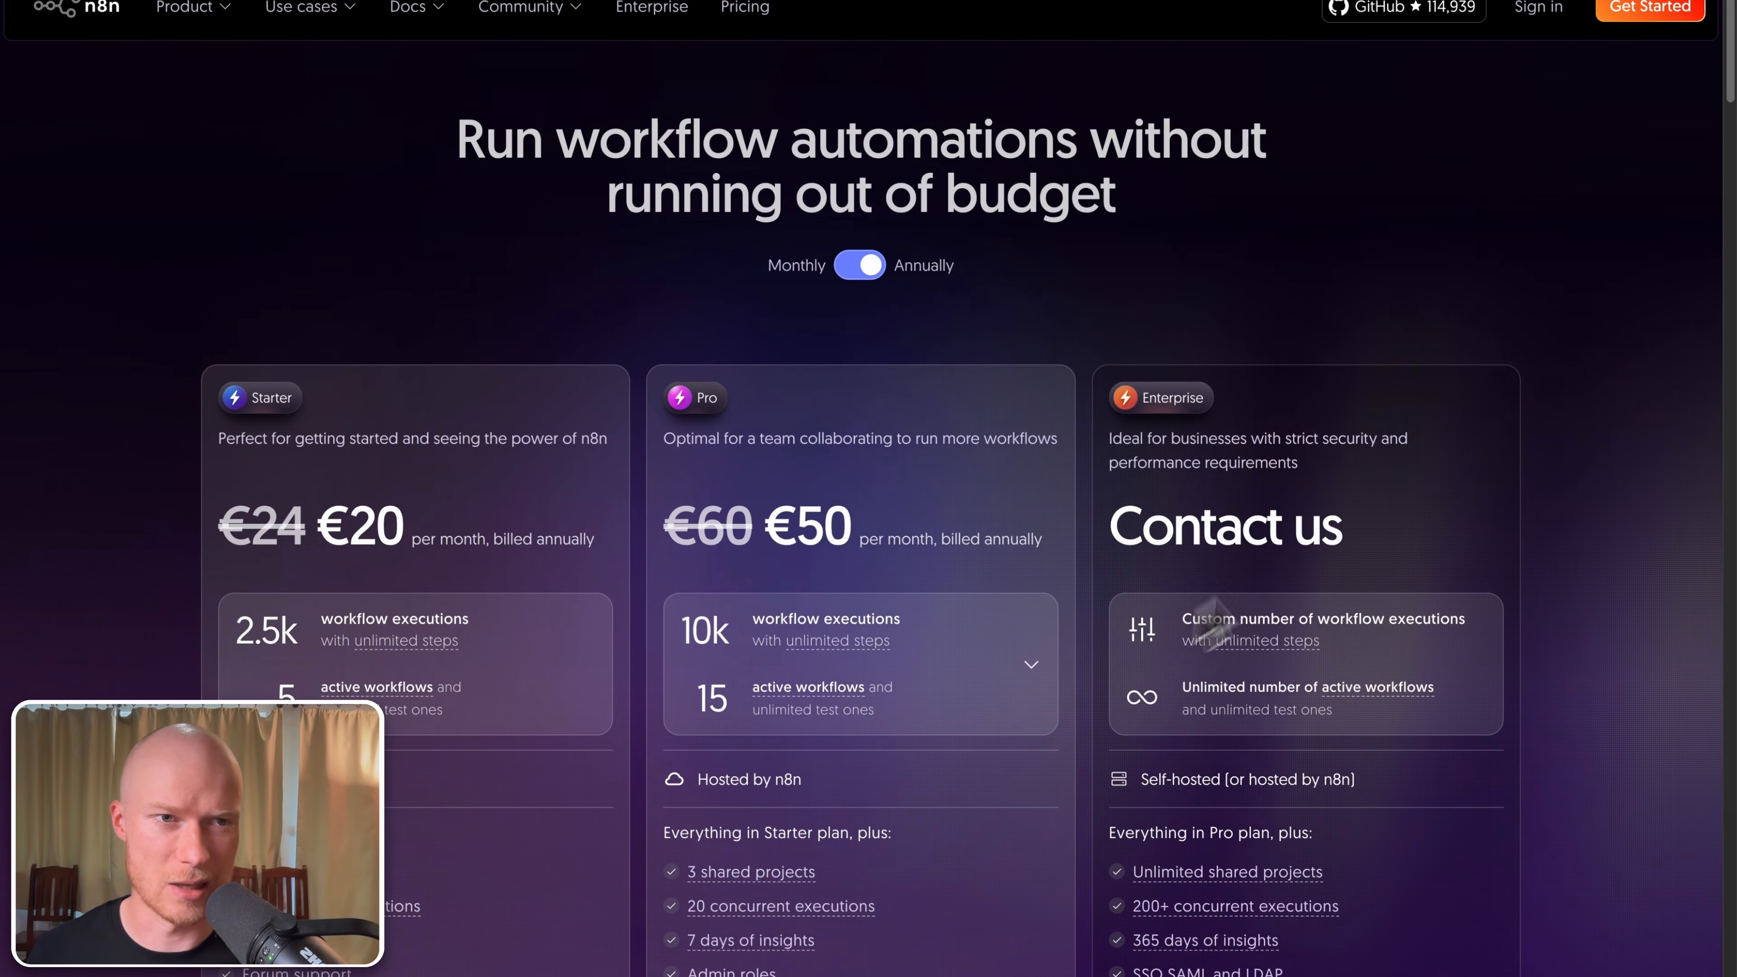
# Step: Fill in the sign-up form with your full name and details to start the 14-day trial
pyautogui.click(1652, 13)
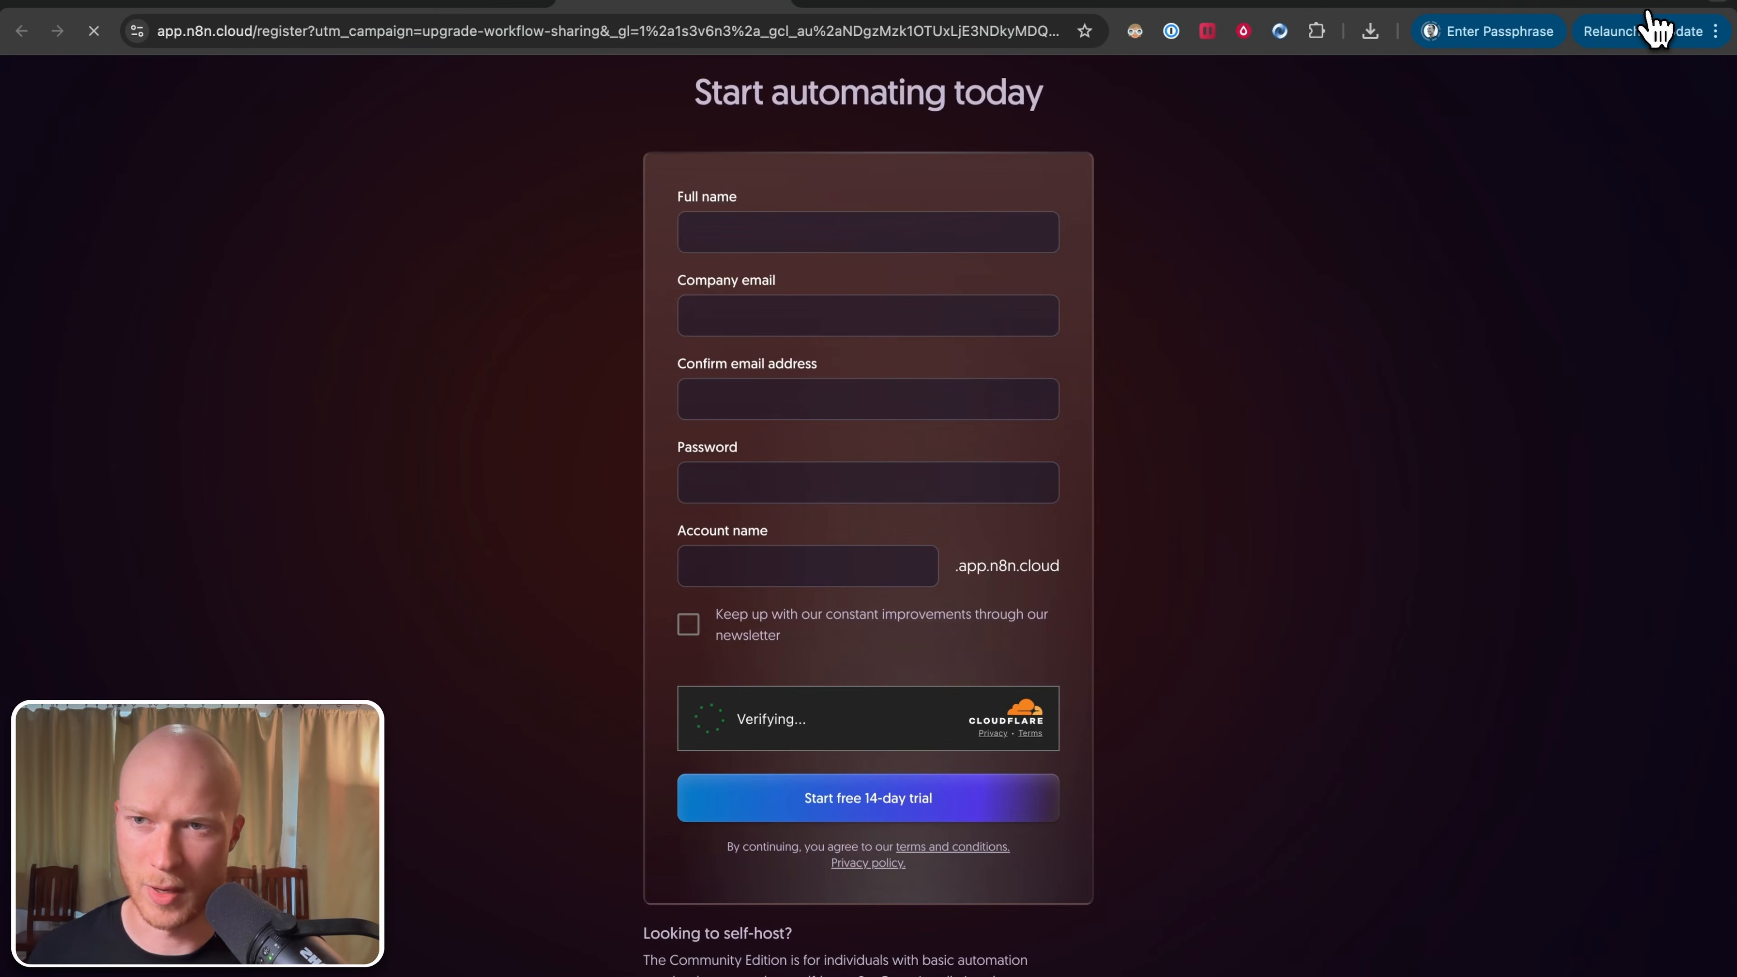
pyautogui.click(794, 222)
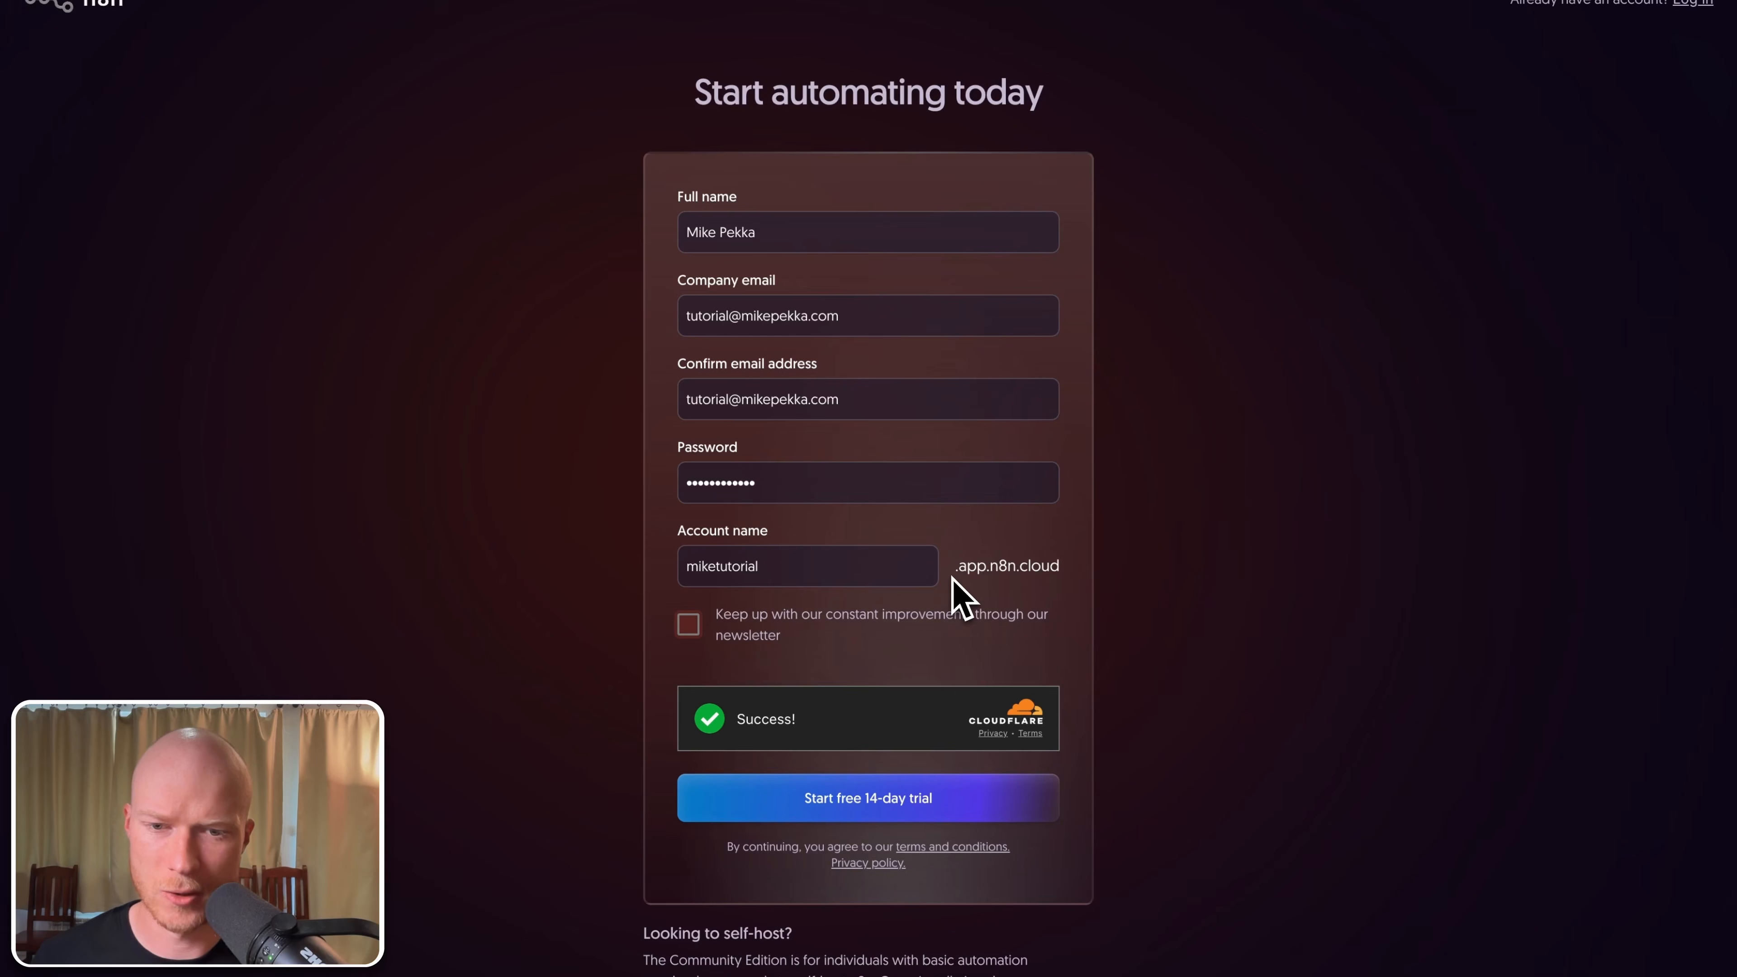
pyautogui.click(889, 809)
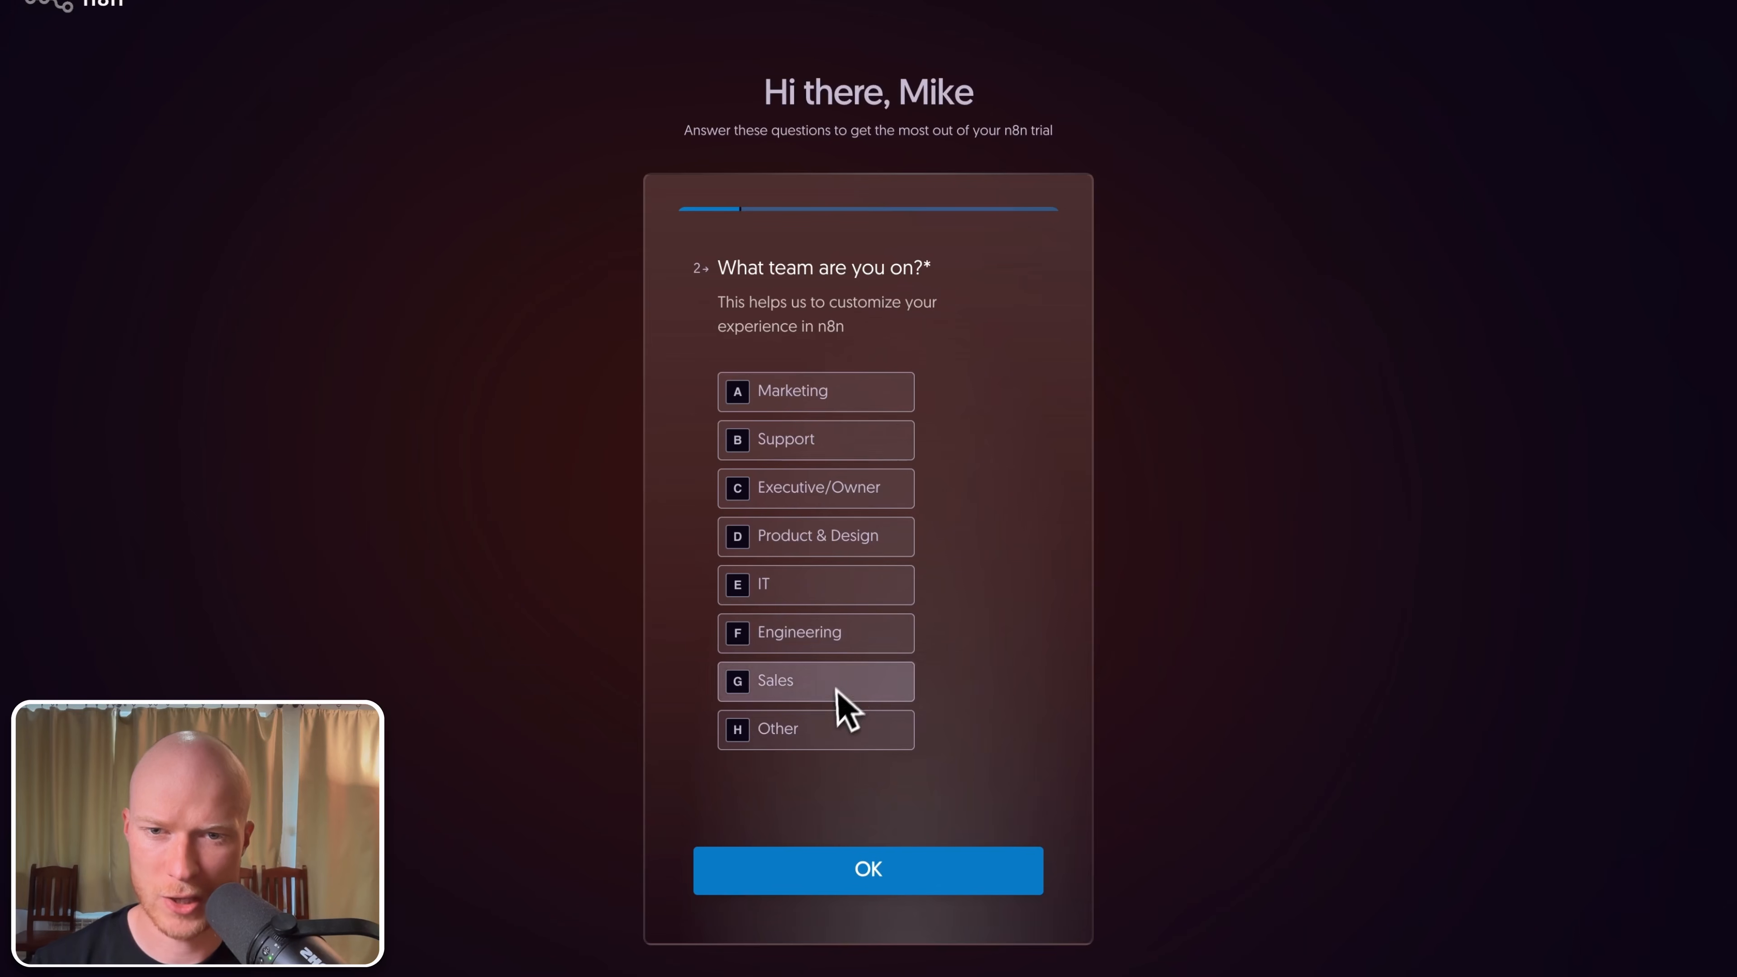
# Step: Answer the onboarding survey with Marketing as the team, skip invites, and enter the workspace
pyautogui.click(830, 404)
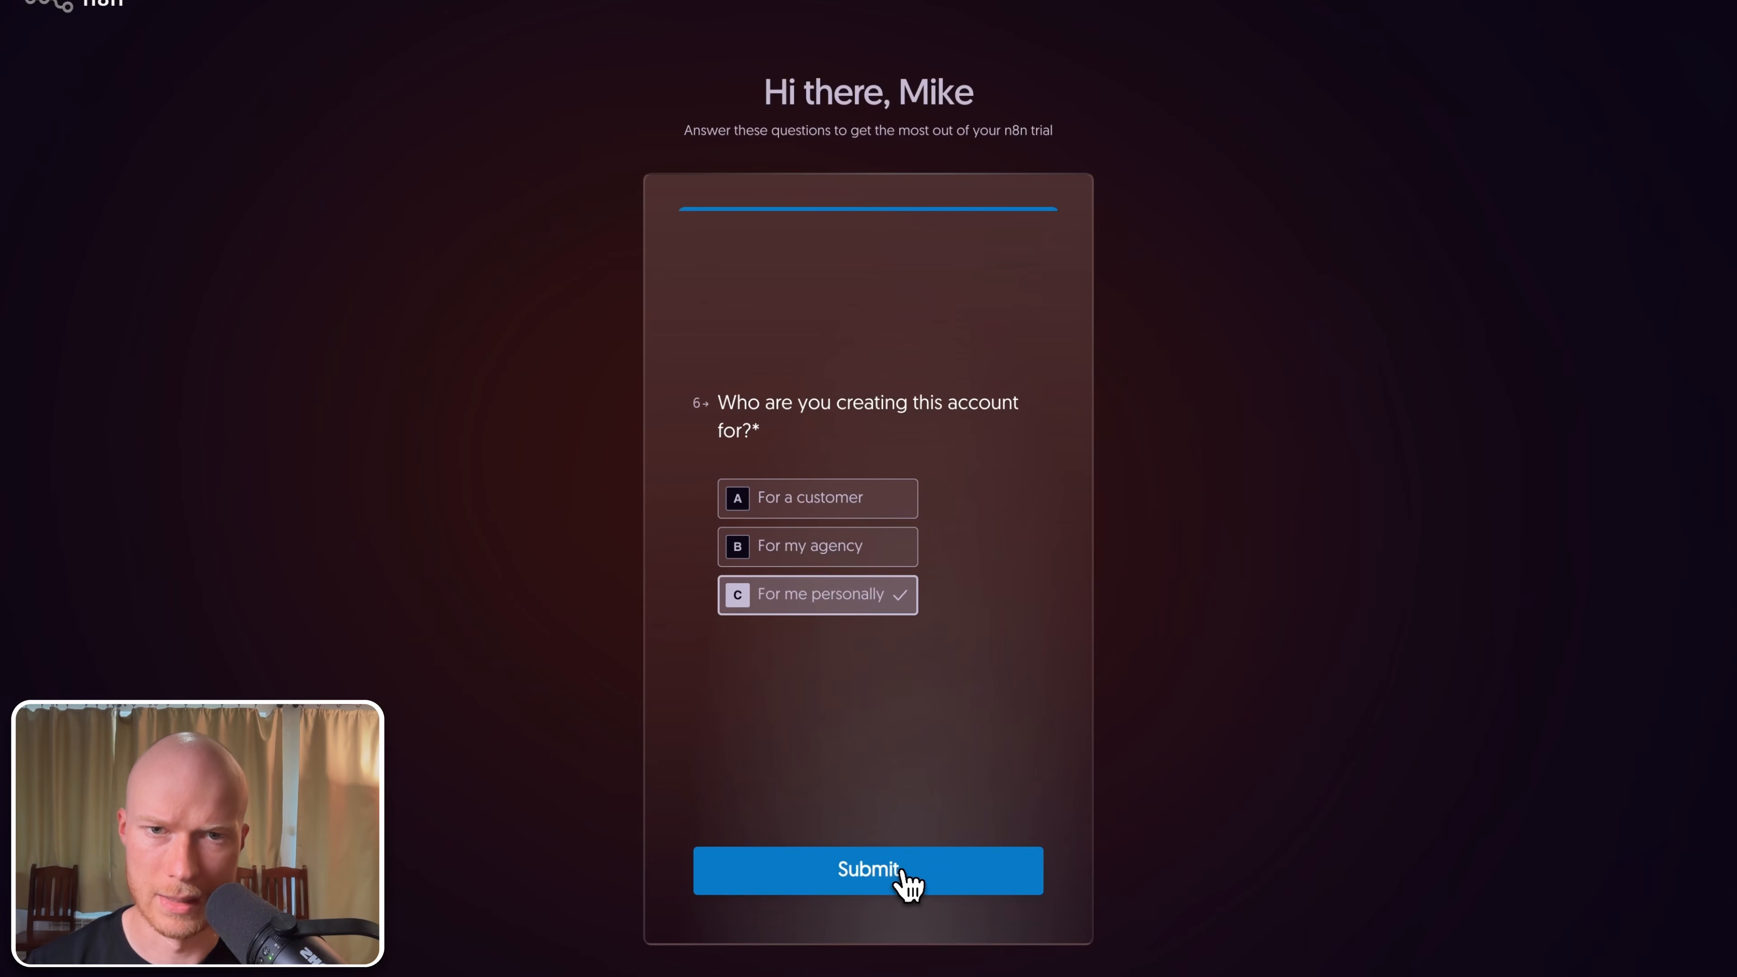
pyautogui.click(908, 886)
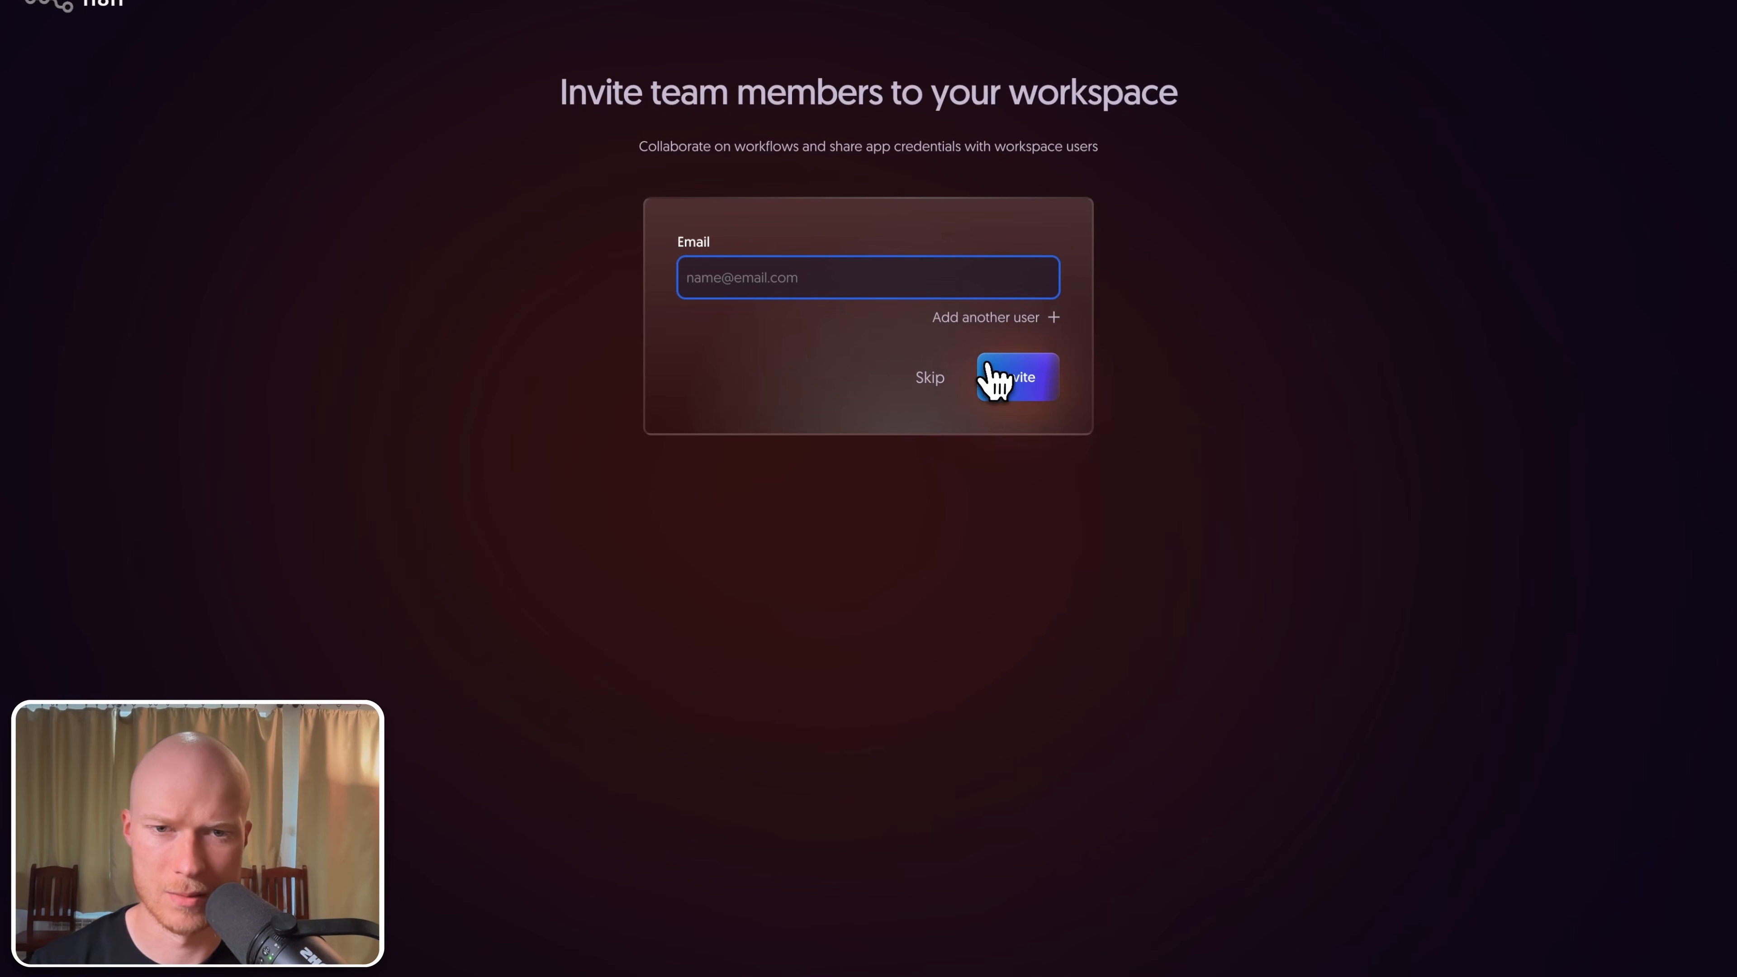
pyautogui.click(937, 388)
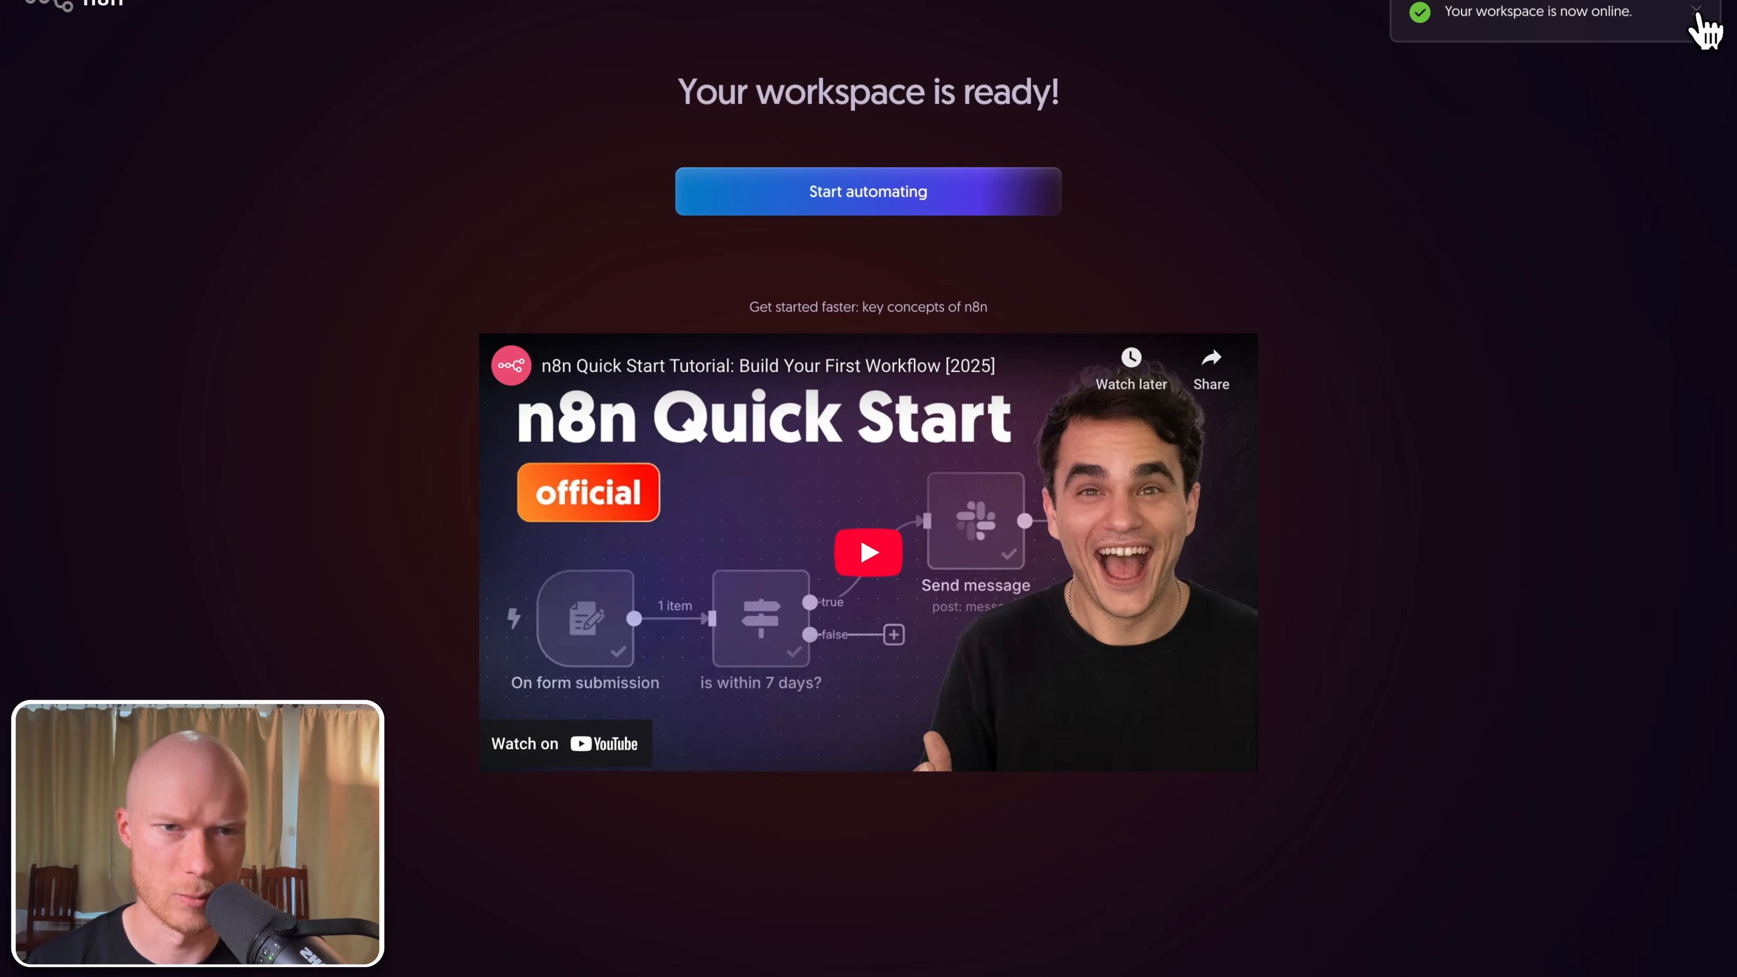
pyautogui.click(1699, 12)
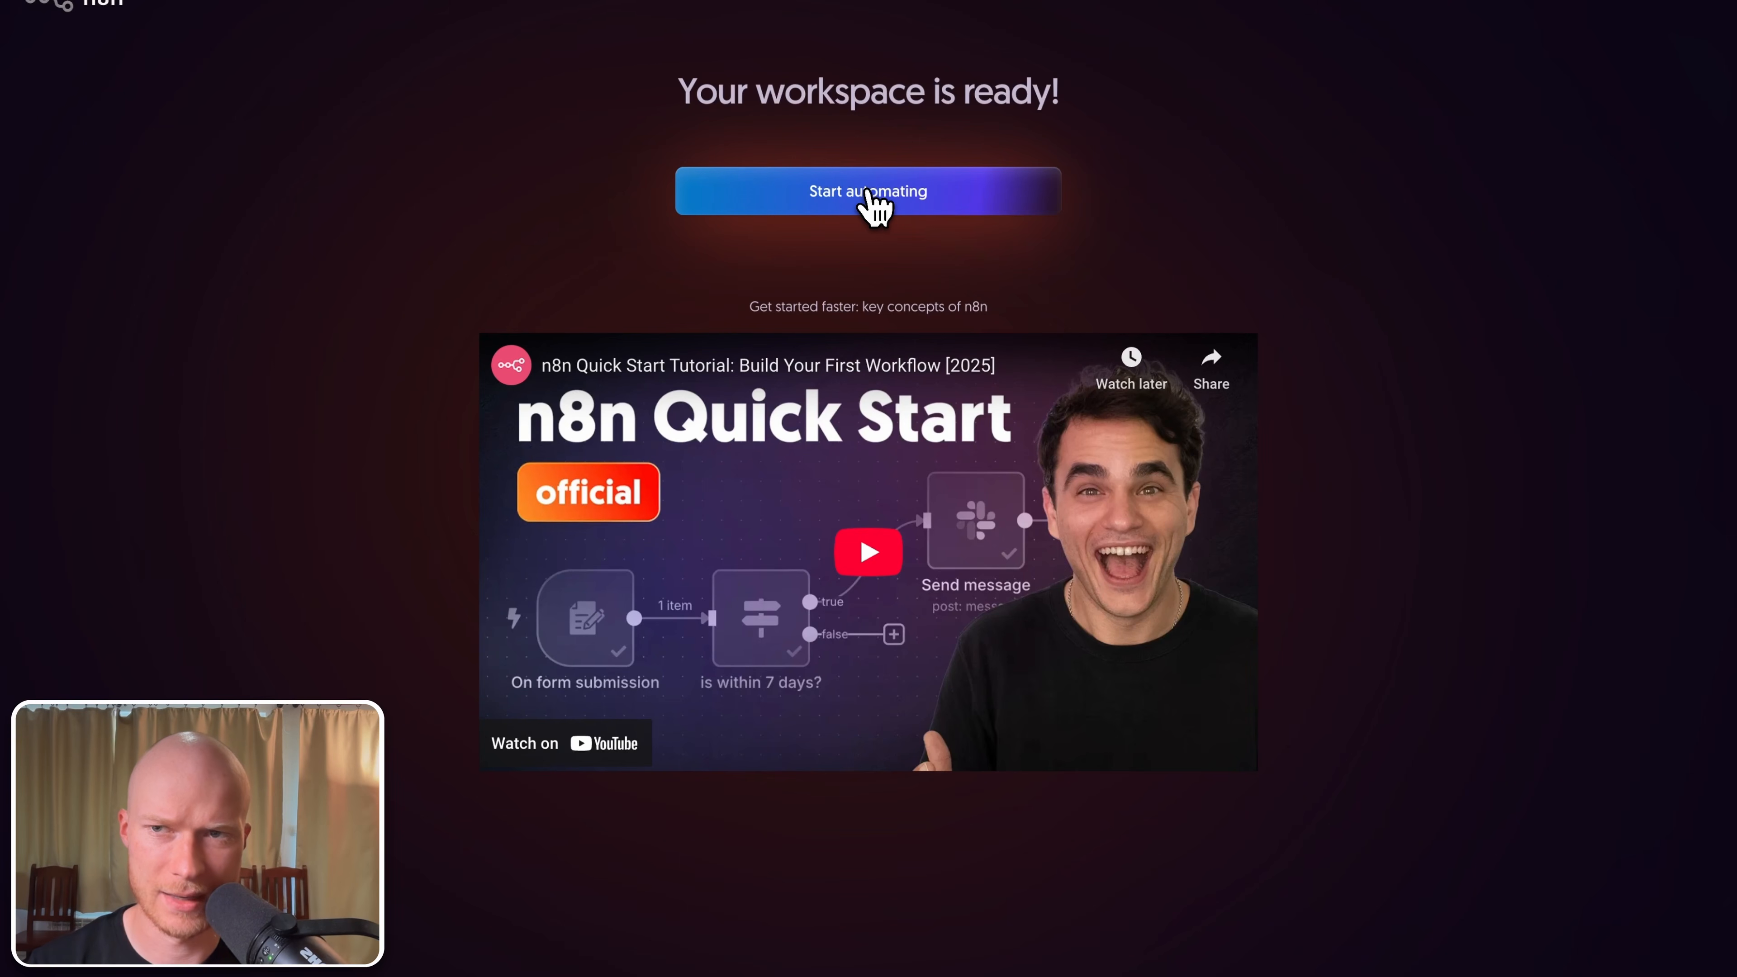
pyautogui.click(868, 199)
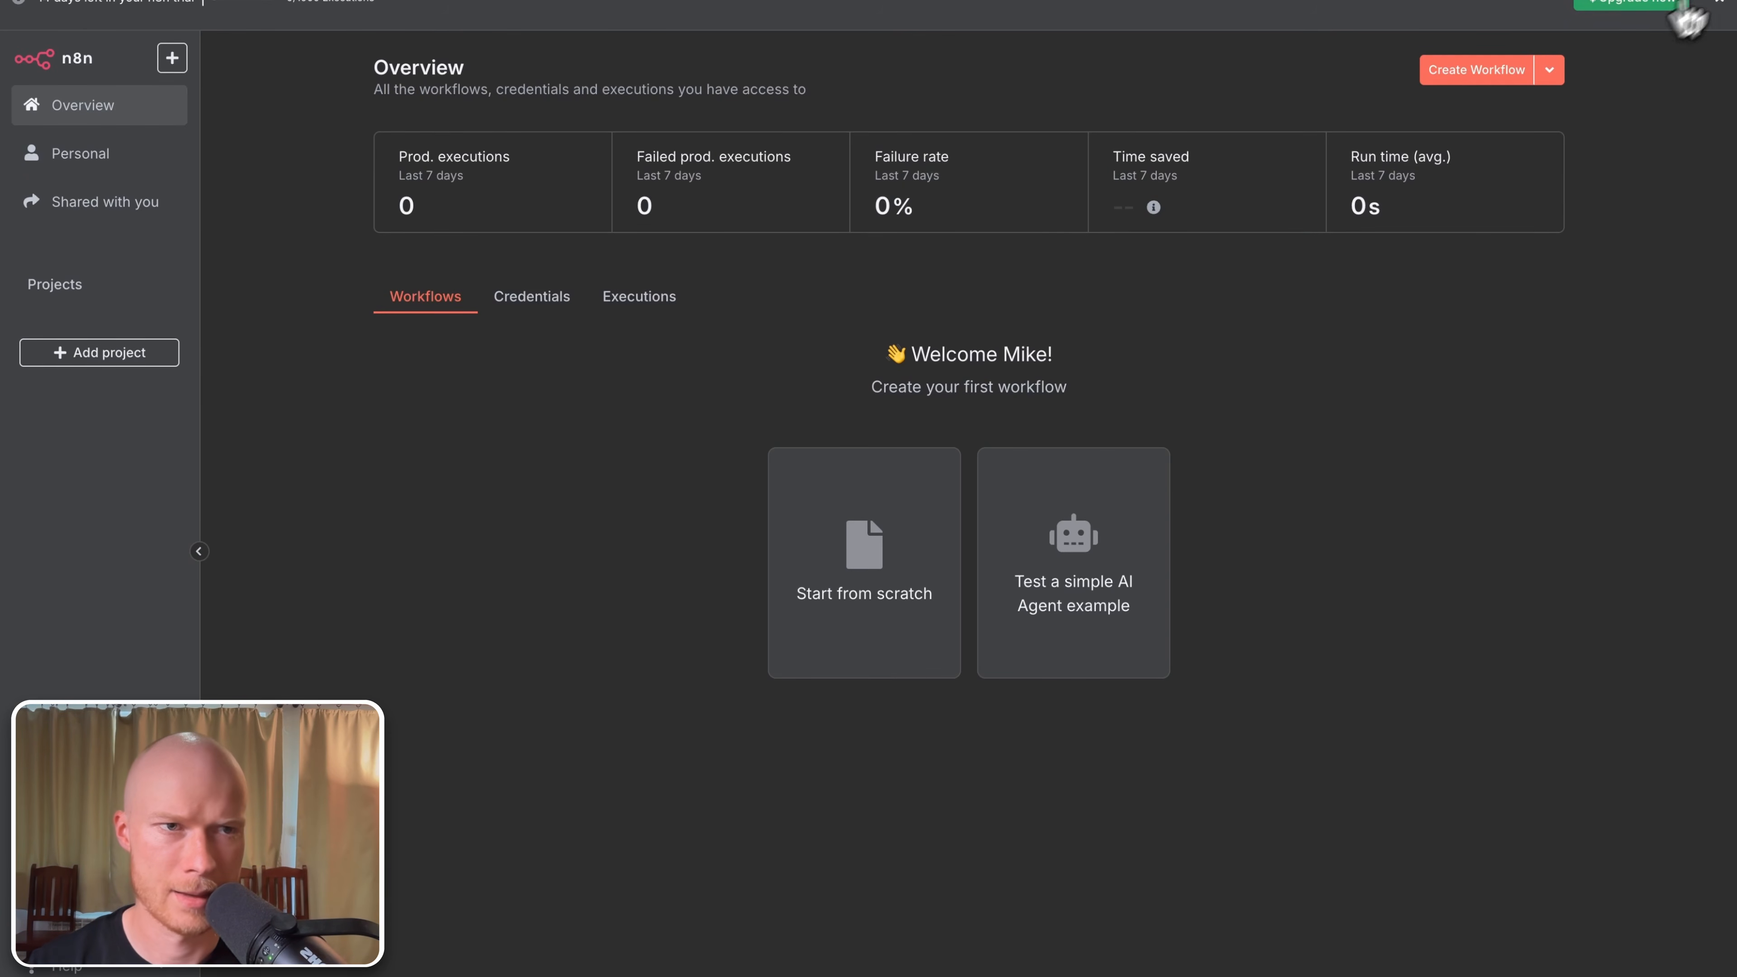
# Step: Create a new empty workflow from the Overview page
pyautogui.scroll(-1, 1724, 14)
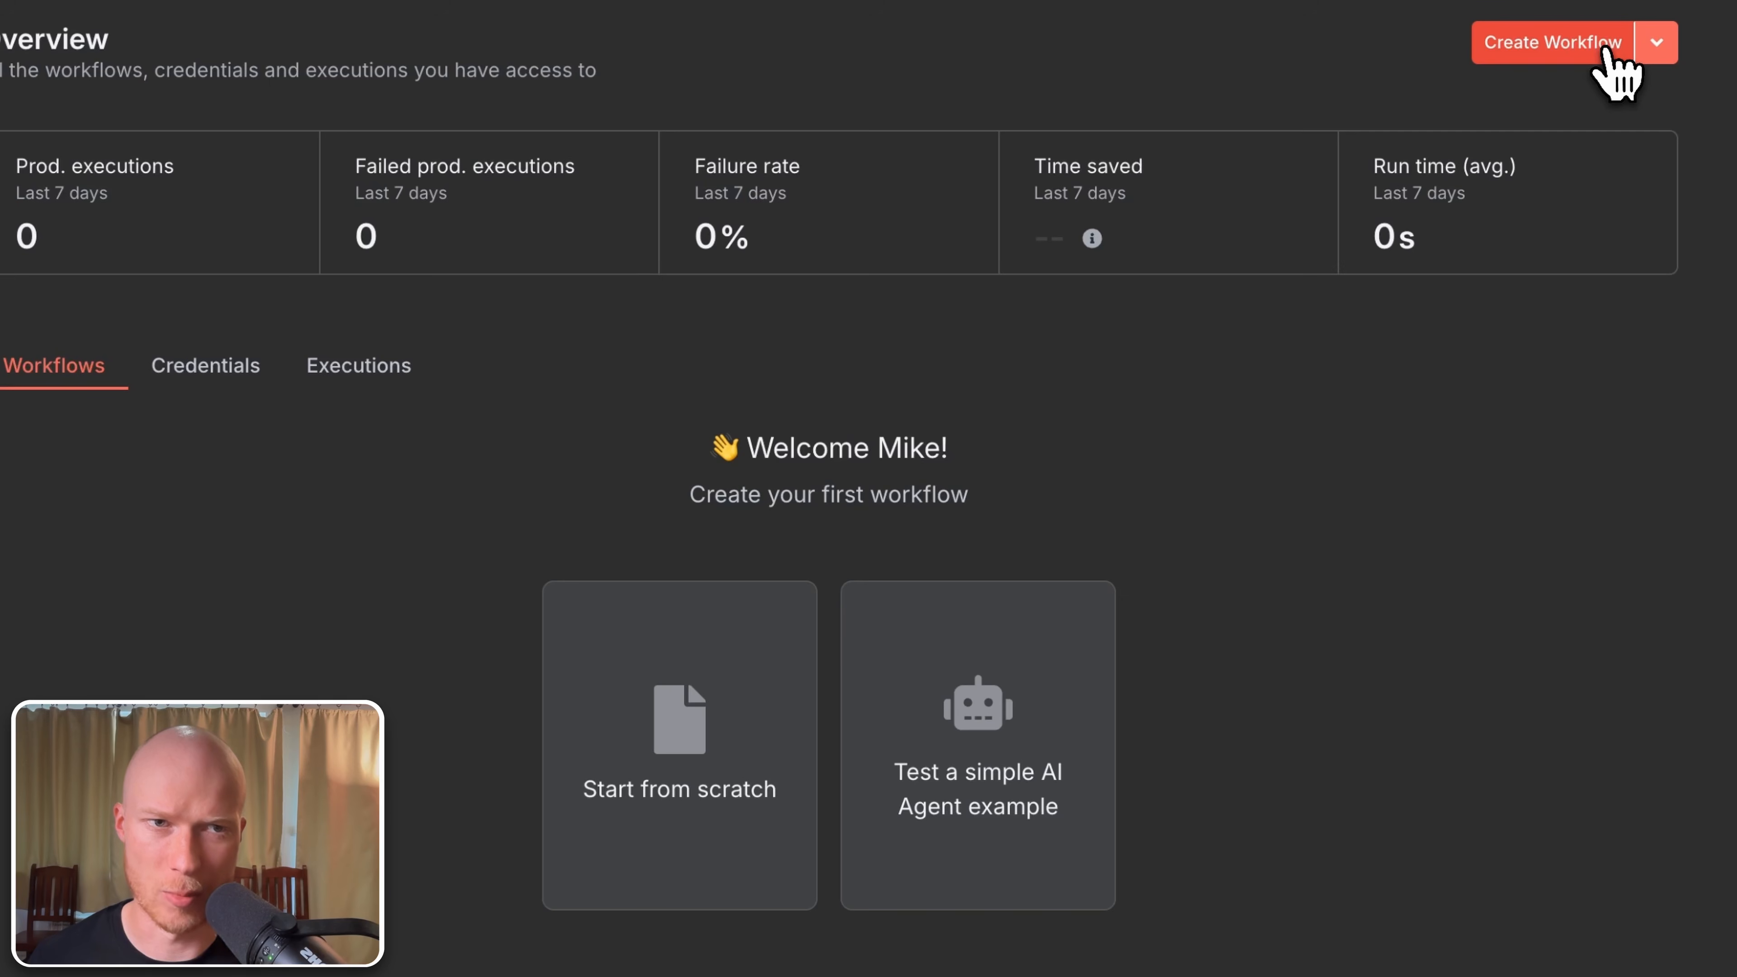
pyautogui.click(1607, 52)
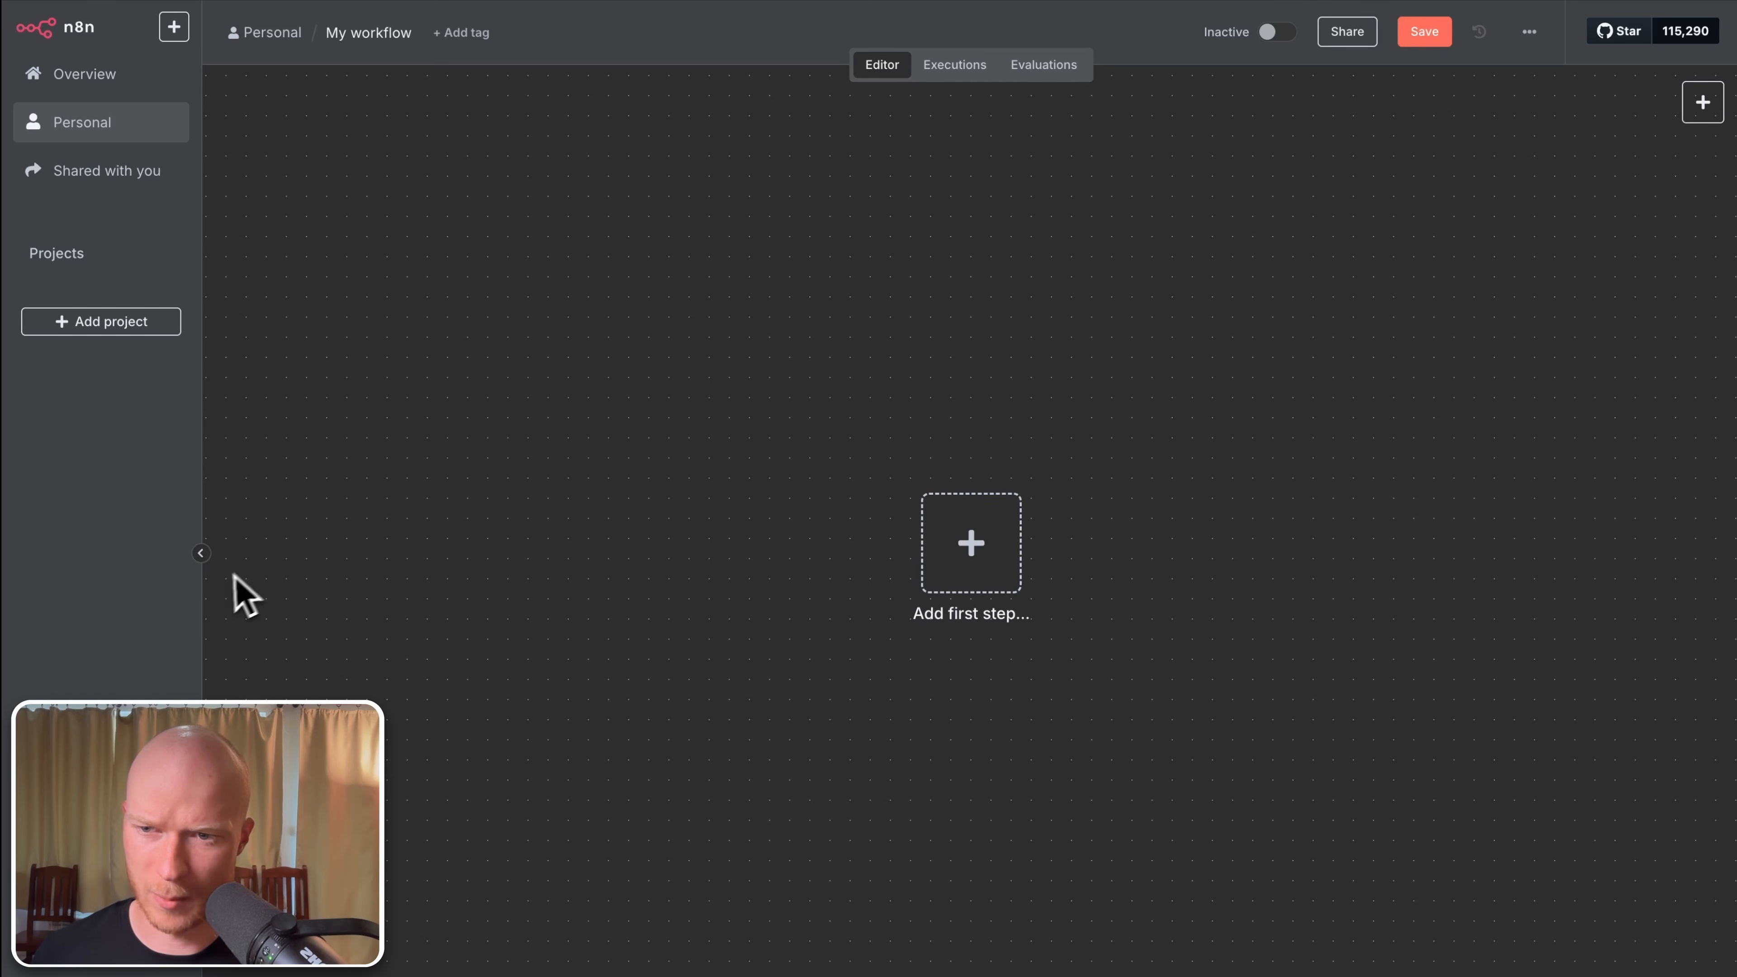
pyautogui.click(201, 554)
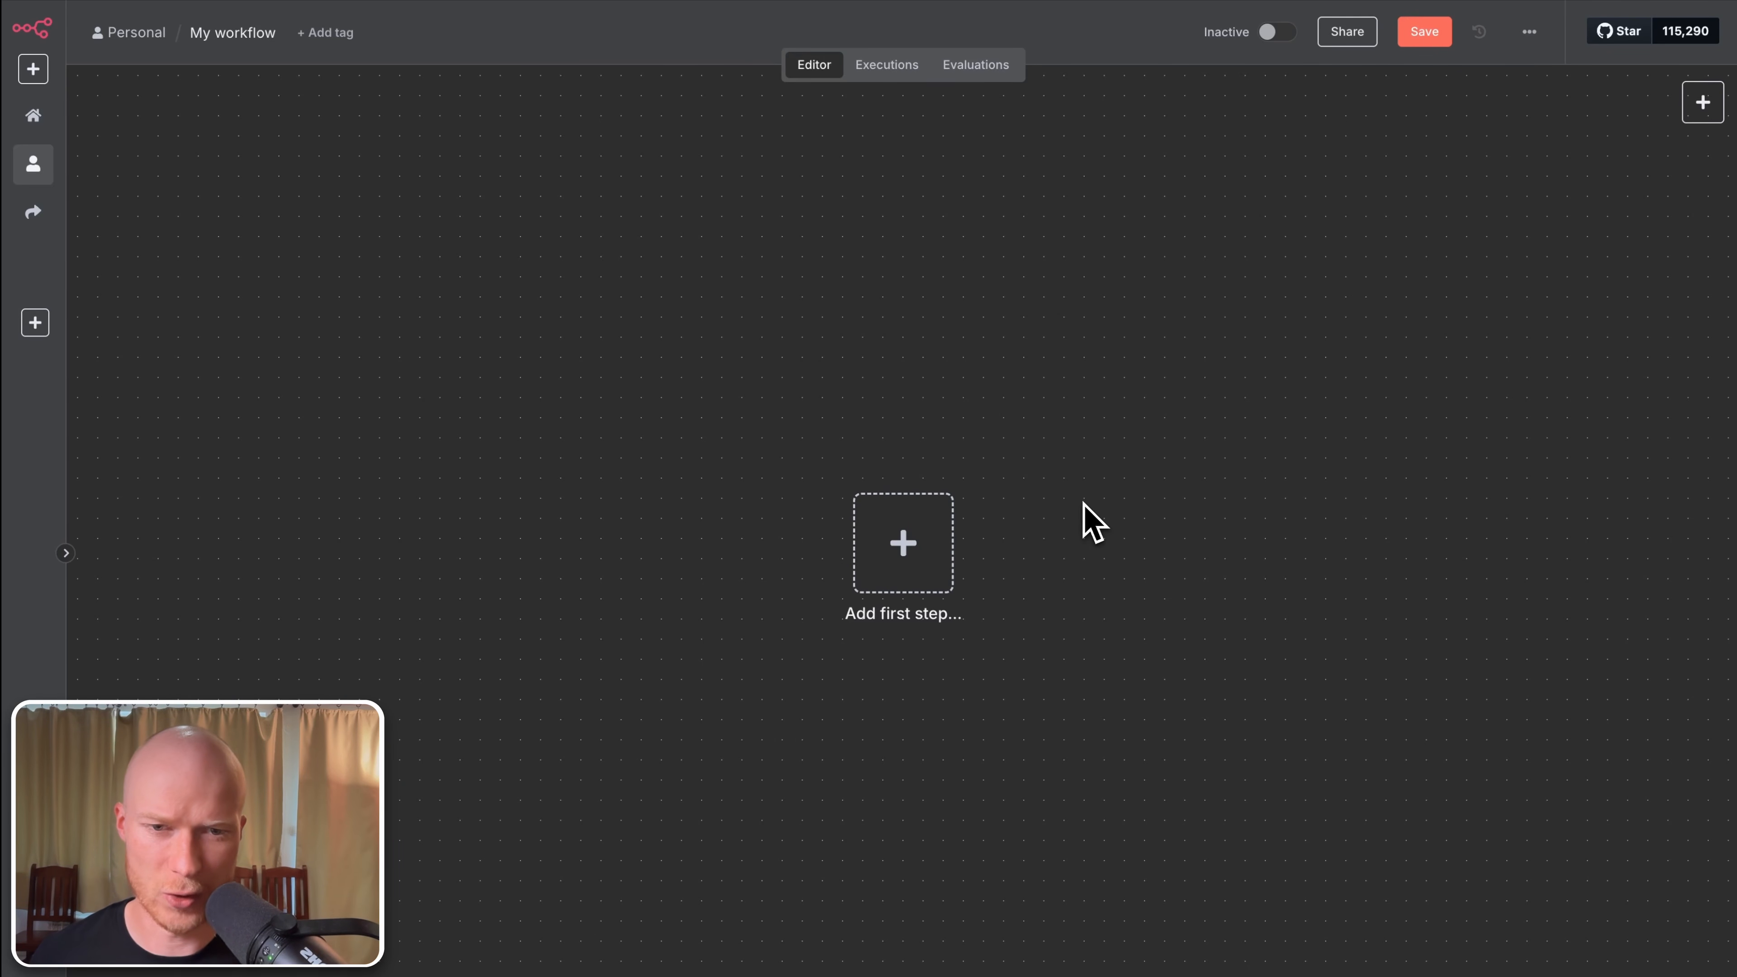
pyautogui.moveTo(1085, 504); pyautogui.dragTo(707, 695)
pyautogui.moveTo(1000, 707)
pyautogui.mouseDown()
pyautogui.moveTo(815, 485)
pyautogui.moveTo(885, 690)
pyautogui.moveTo(994, 724)
pyautogui.mouseUp()
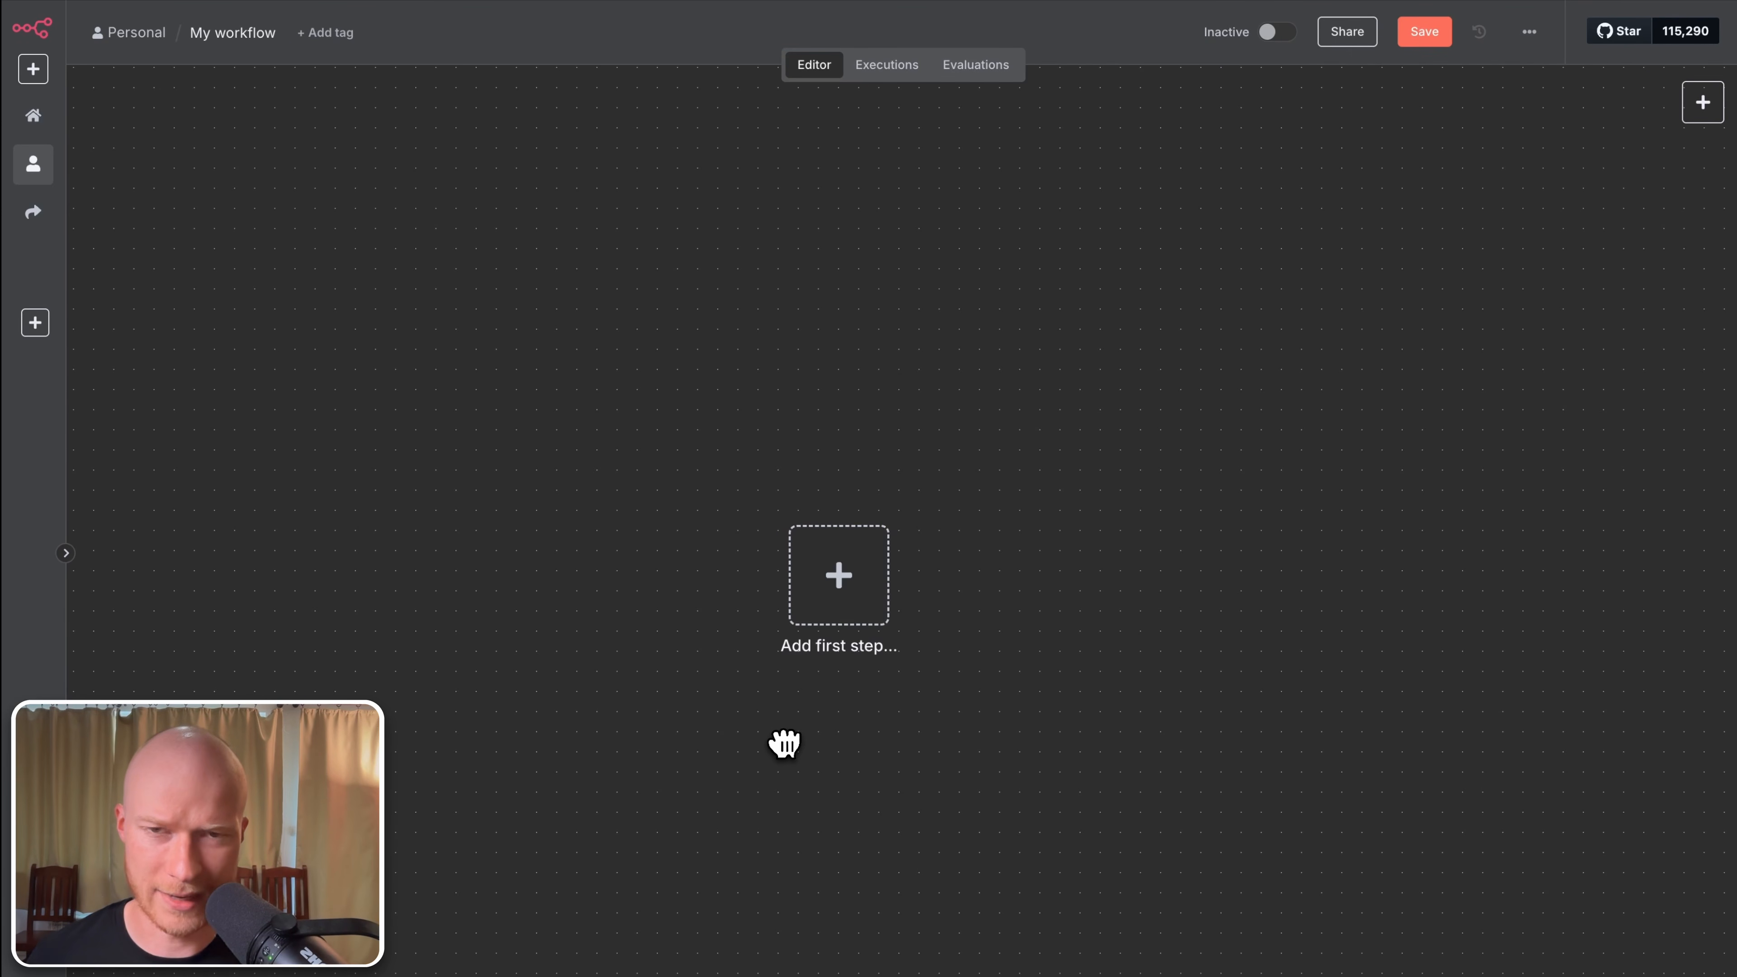
pyautogui.scroll(-5, 747, 684)
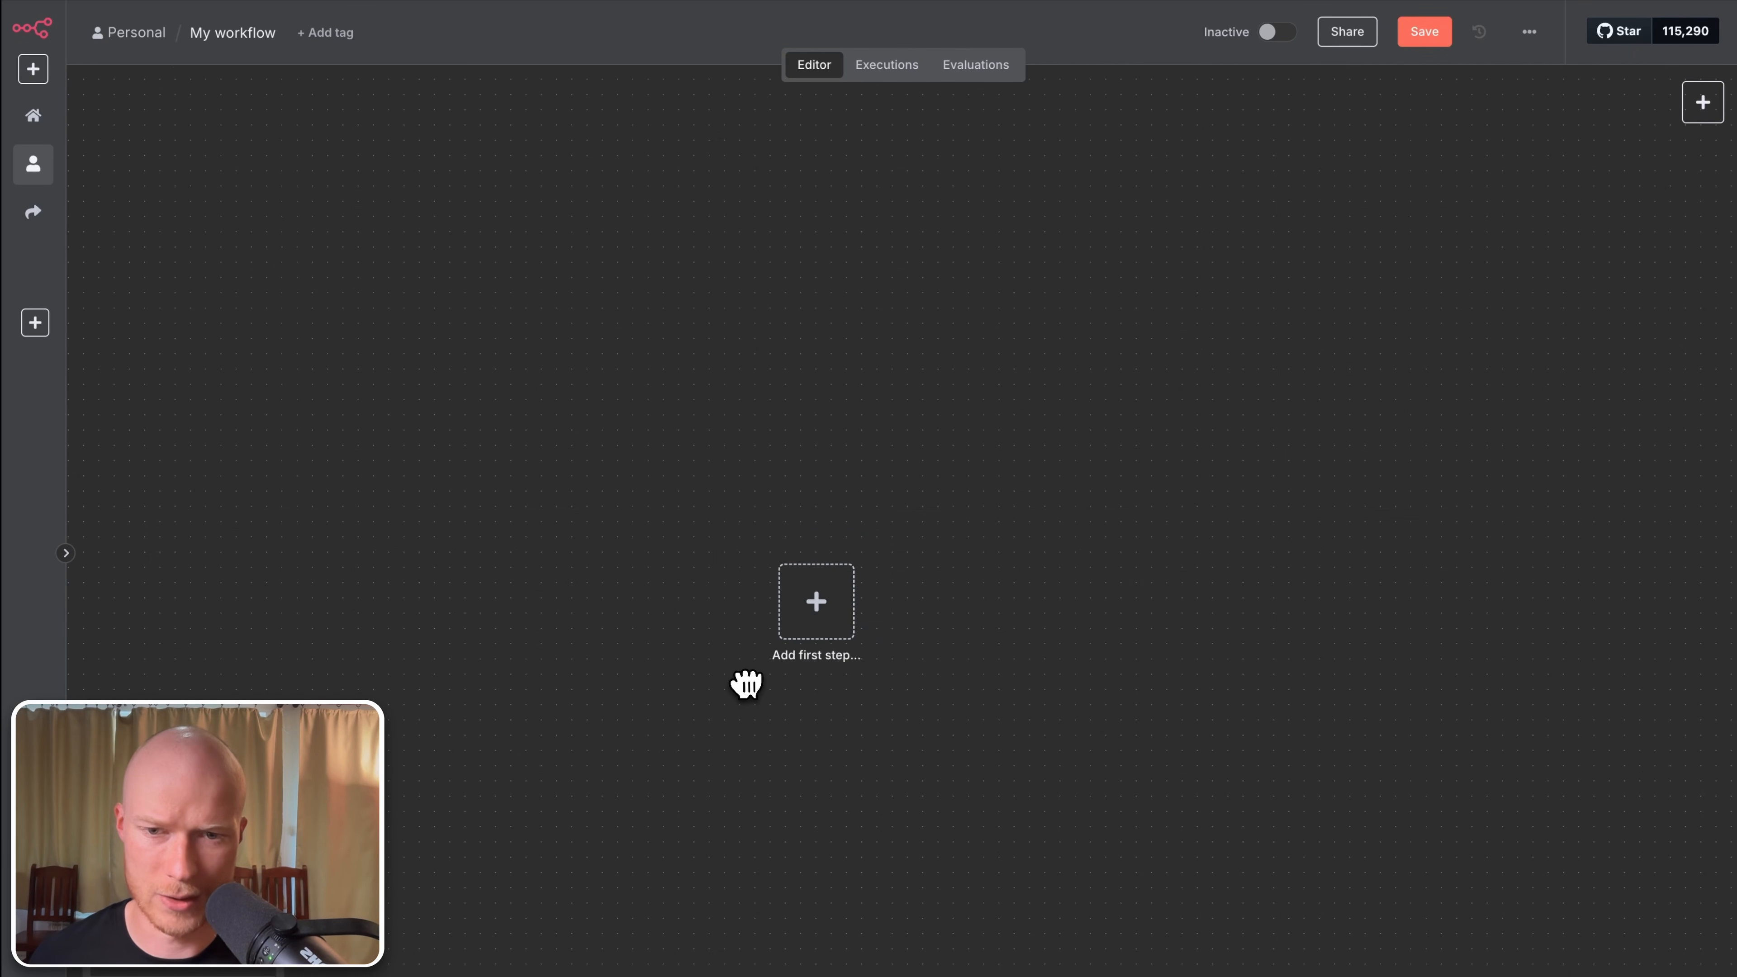
pyautogui.scroll(6, 747, 683)
pyautogui.scroll(4, 922, 574)
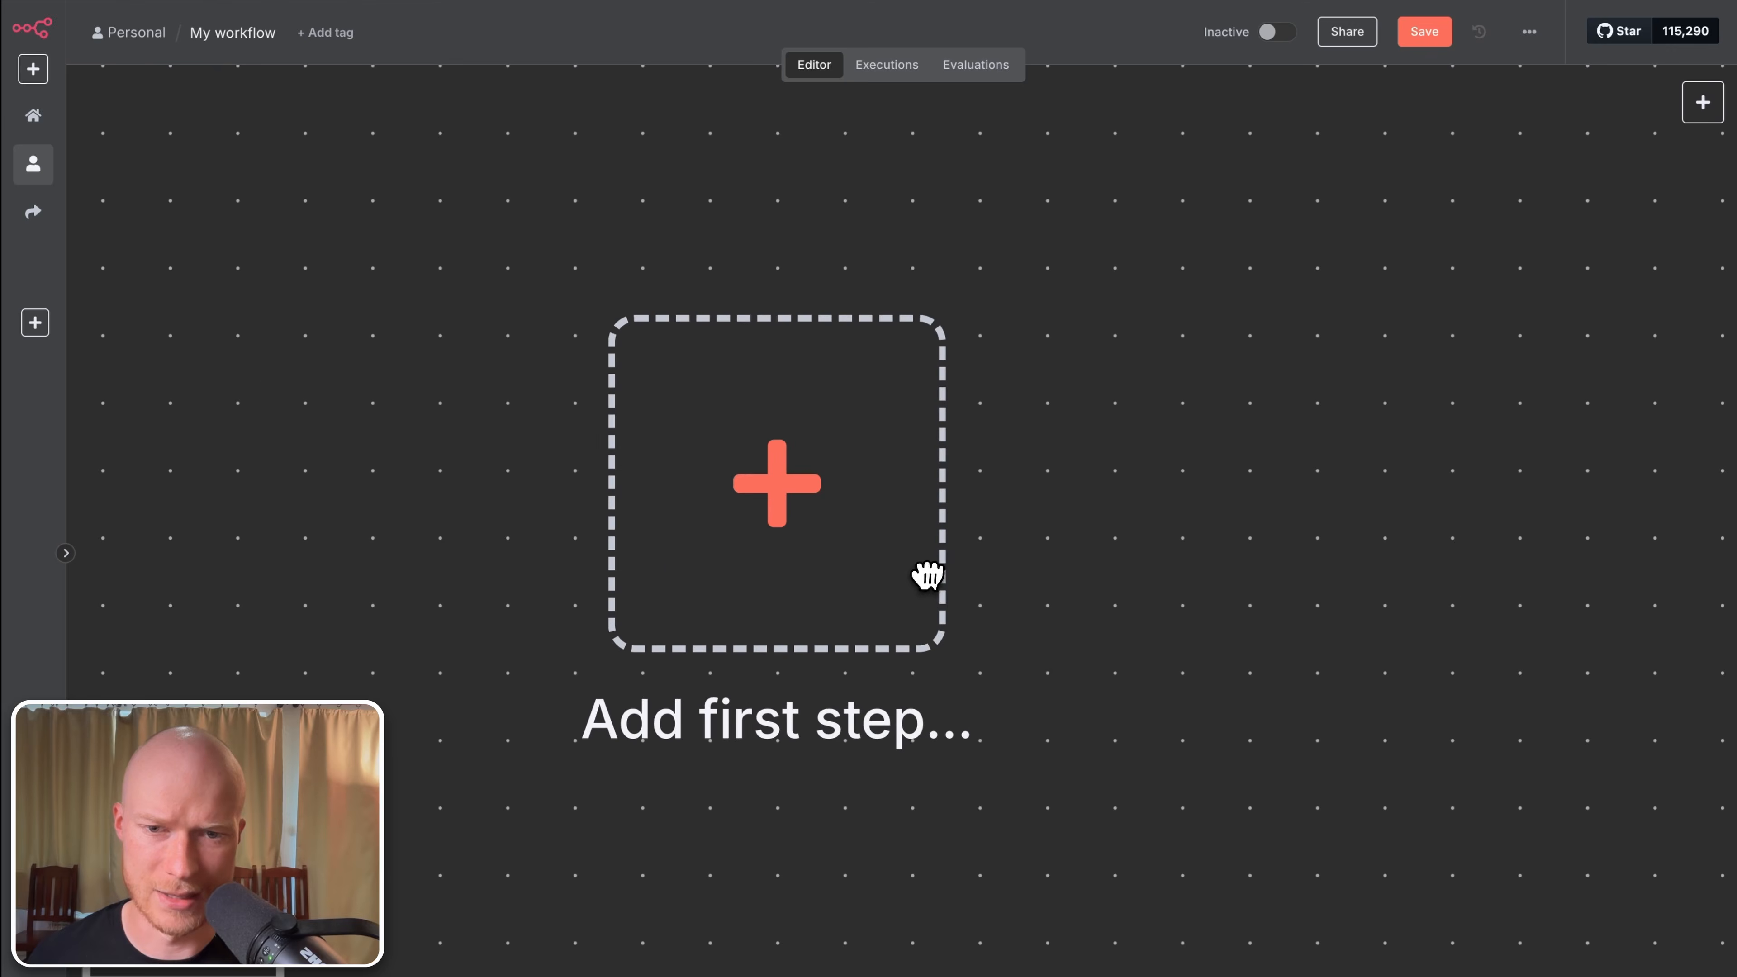
pyautogui.scroll(-6, 931, 574)
pyautogui.scroll(5, 920, 574)
pyautogui.scroll(-5, 982, 519)
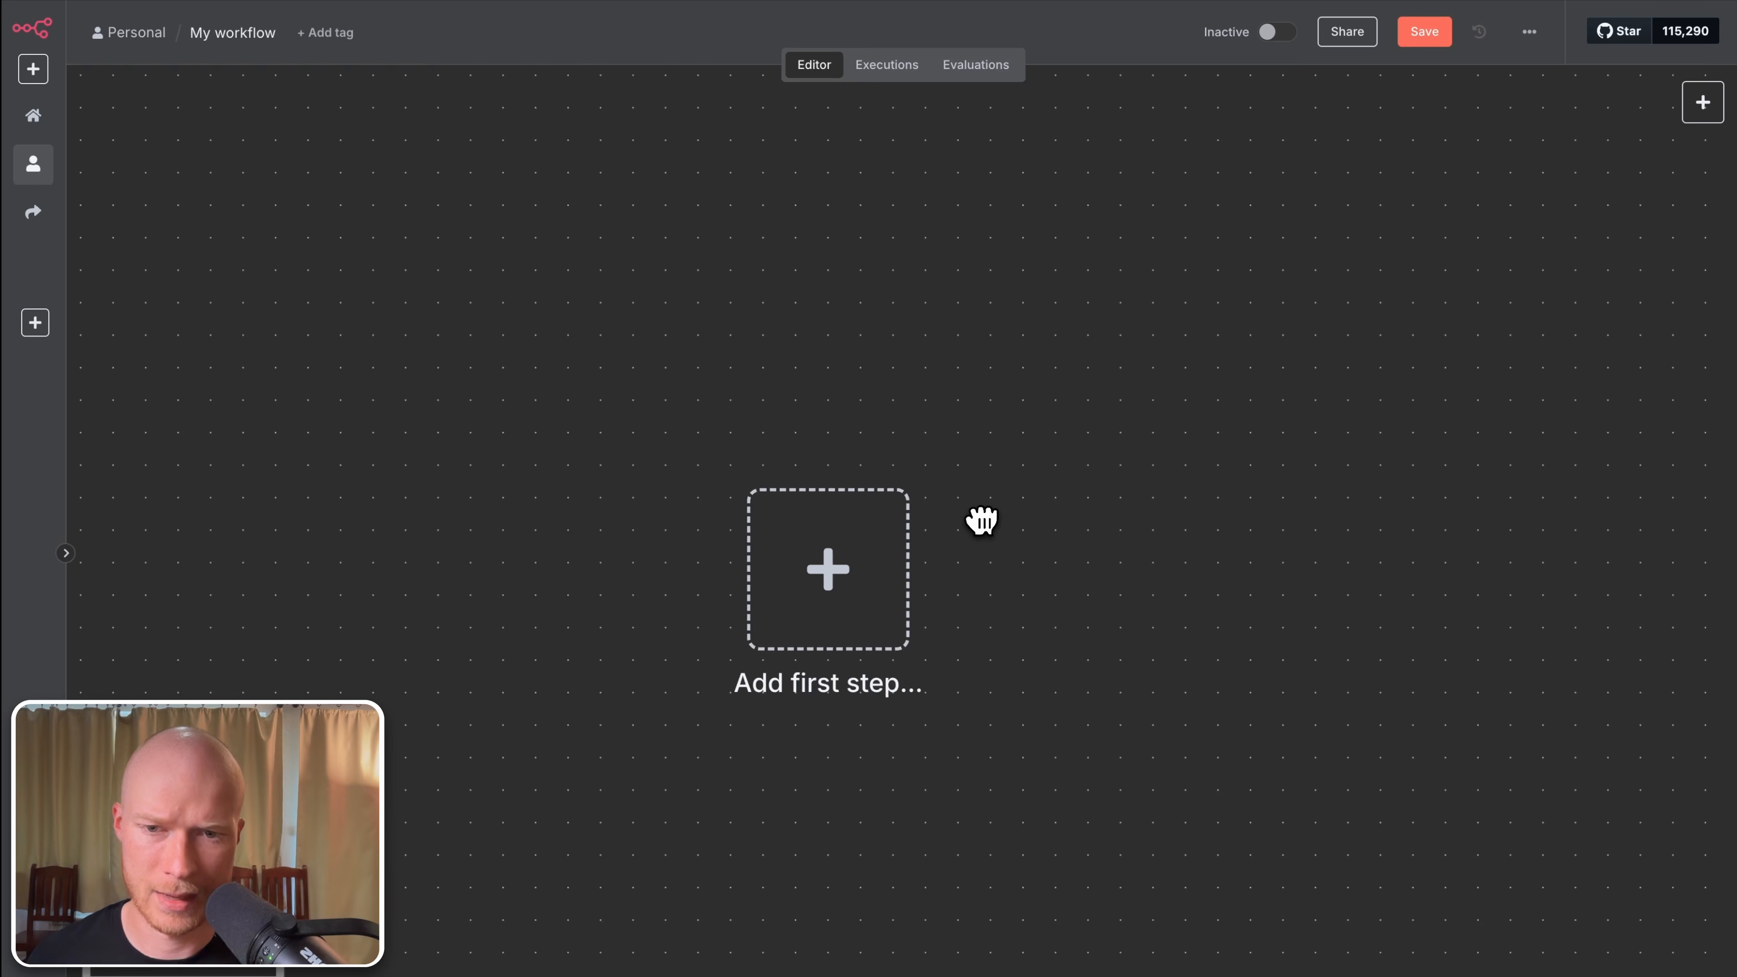
pyautogui.scroll(2, 985, 513)
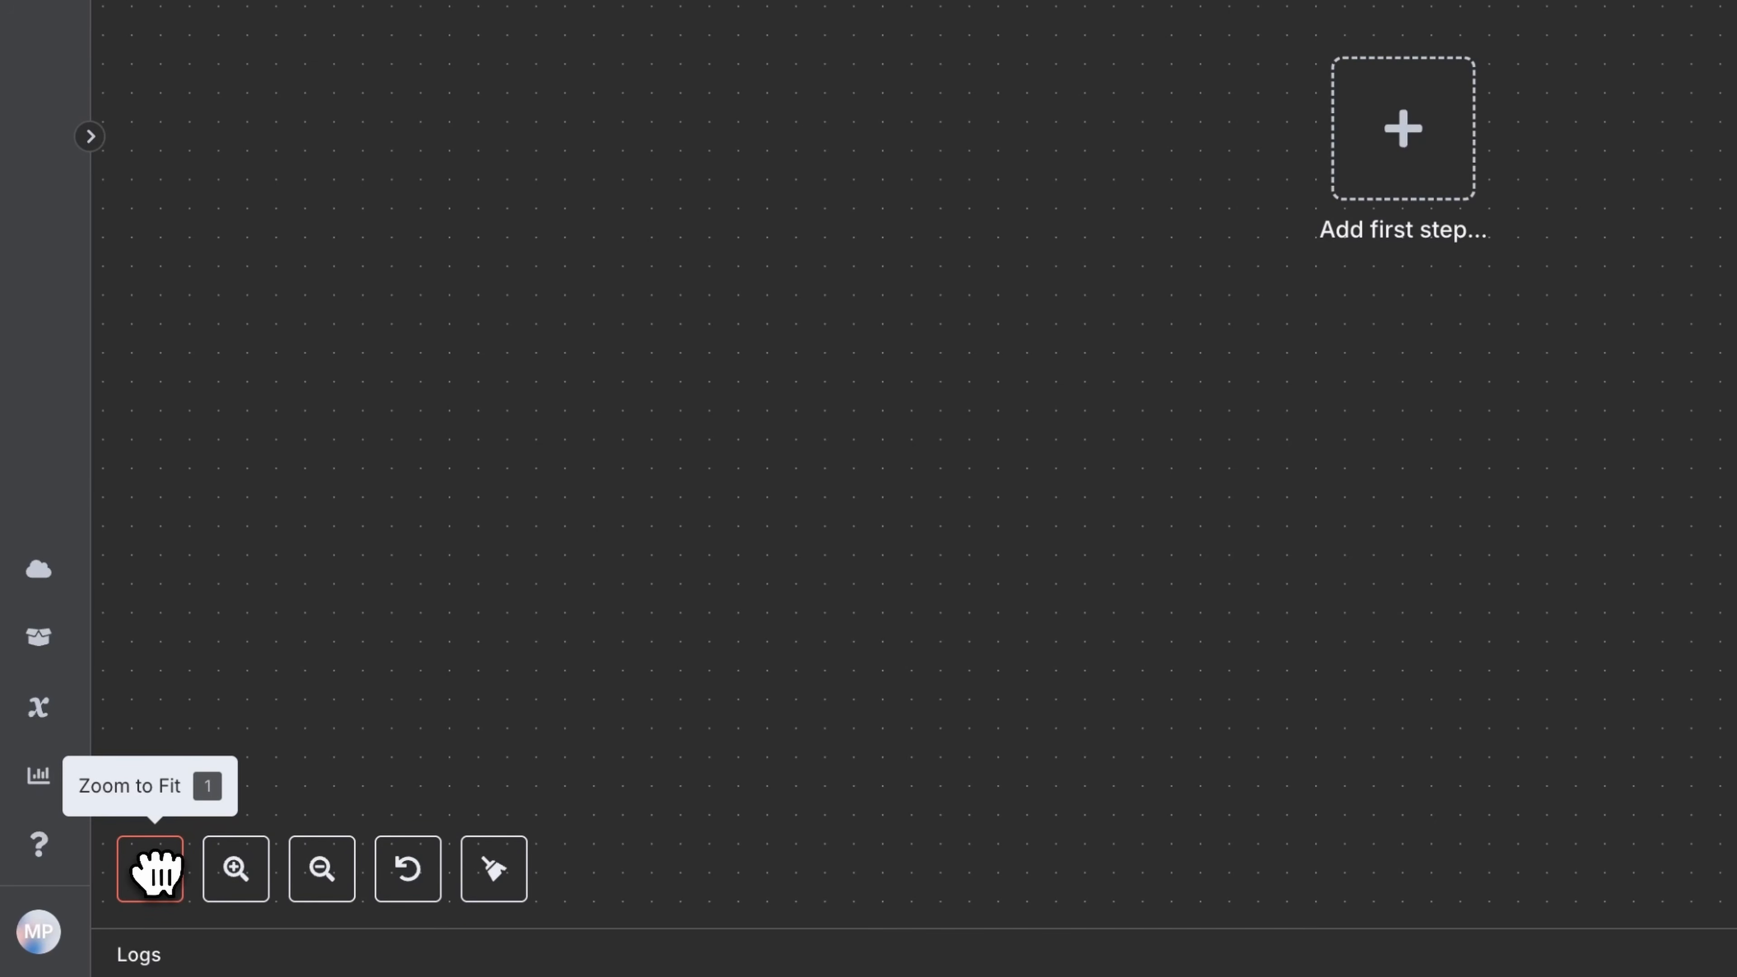
pyautogui.click(156, 870)
pyautogui.scroll(-5, 659, 534)
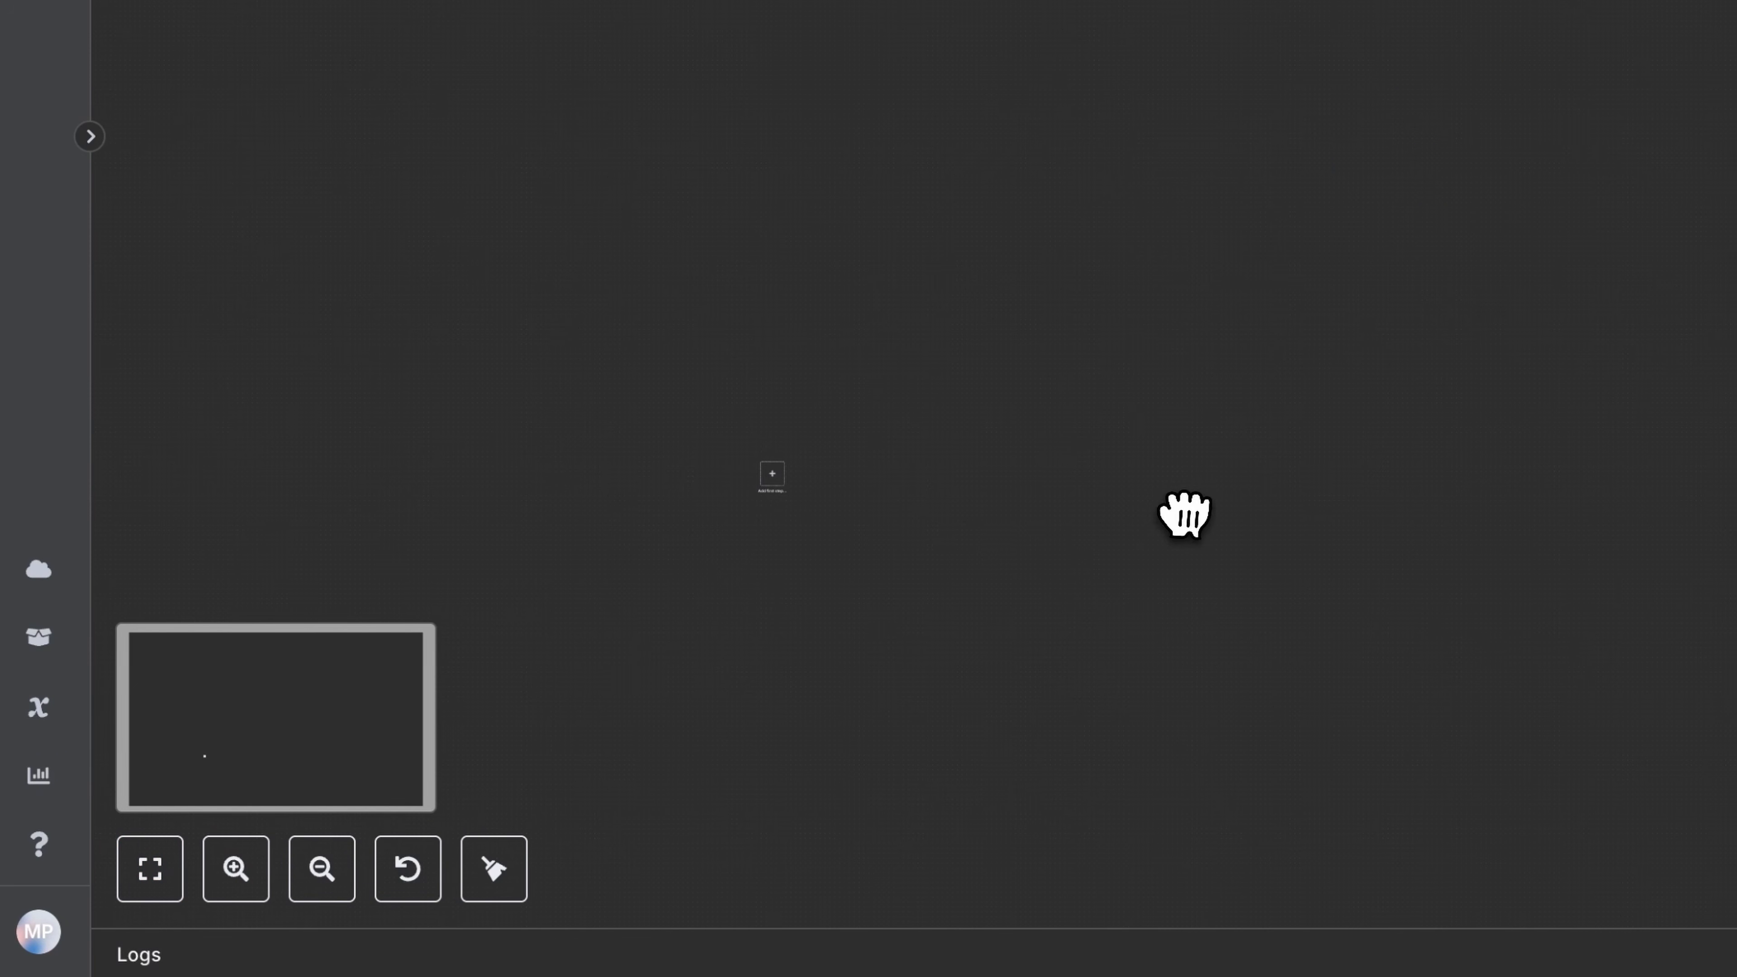
pyautogui.press('1')
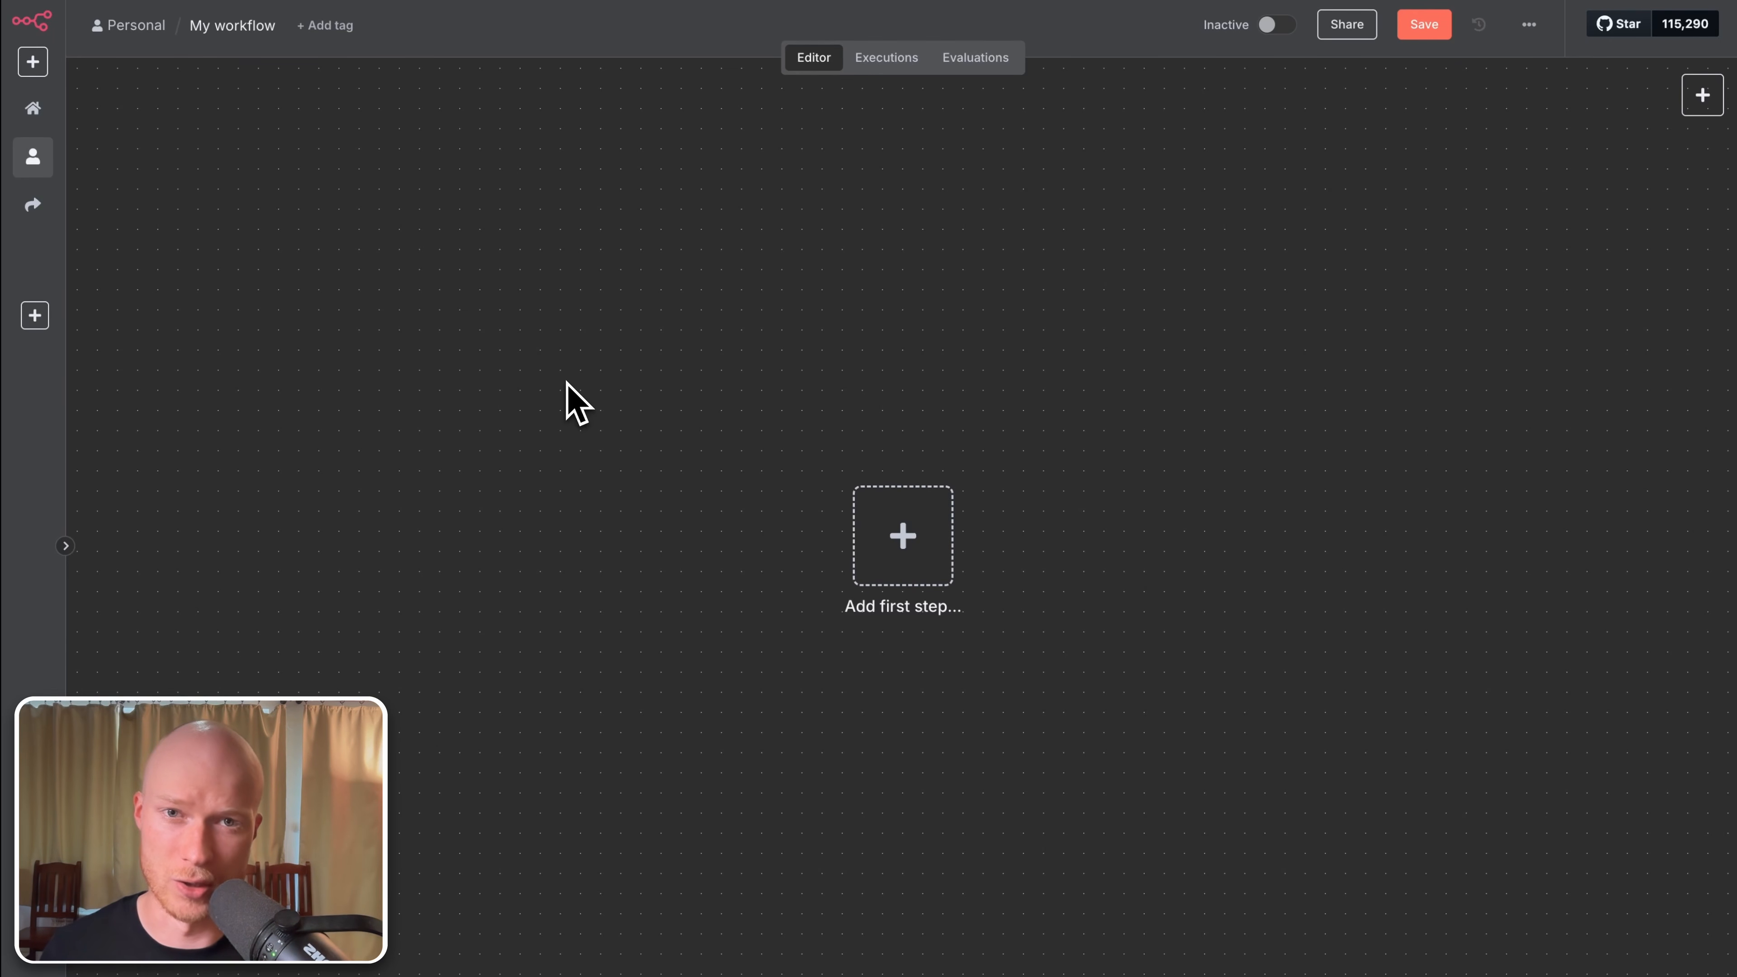
pyautogui.moveTo(710, 11)
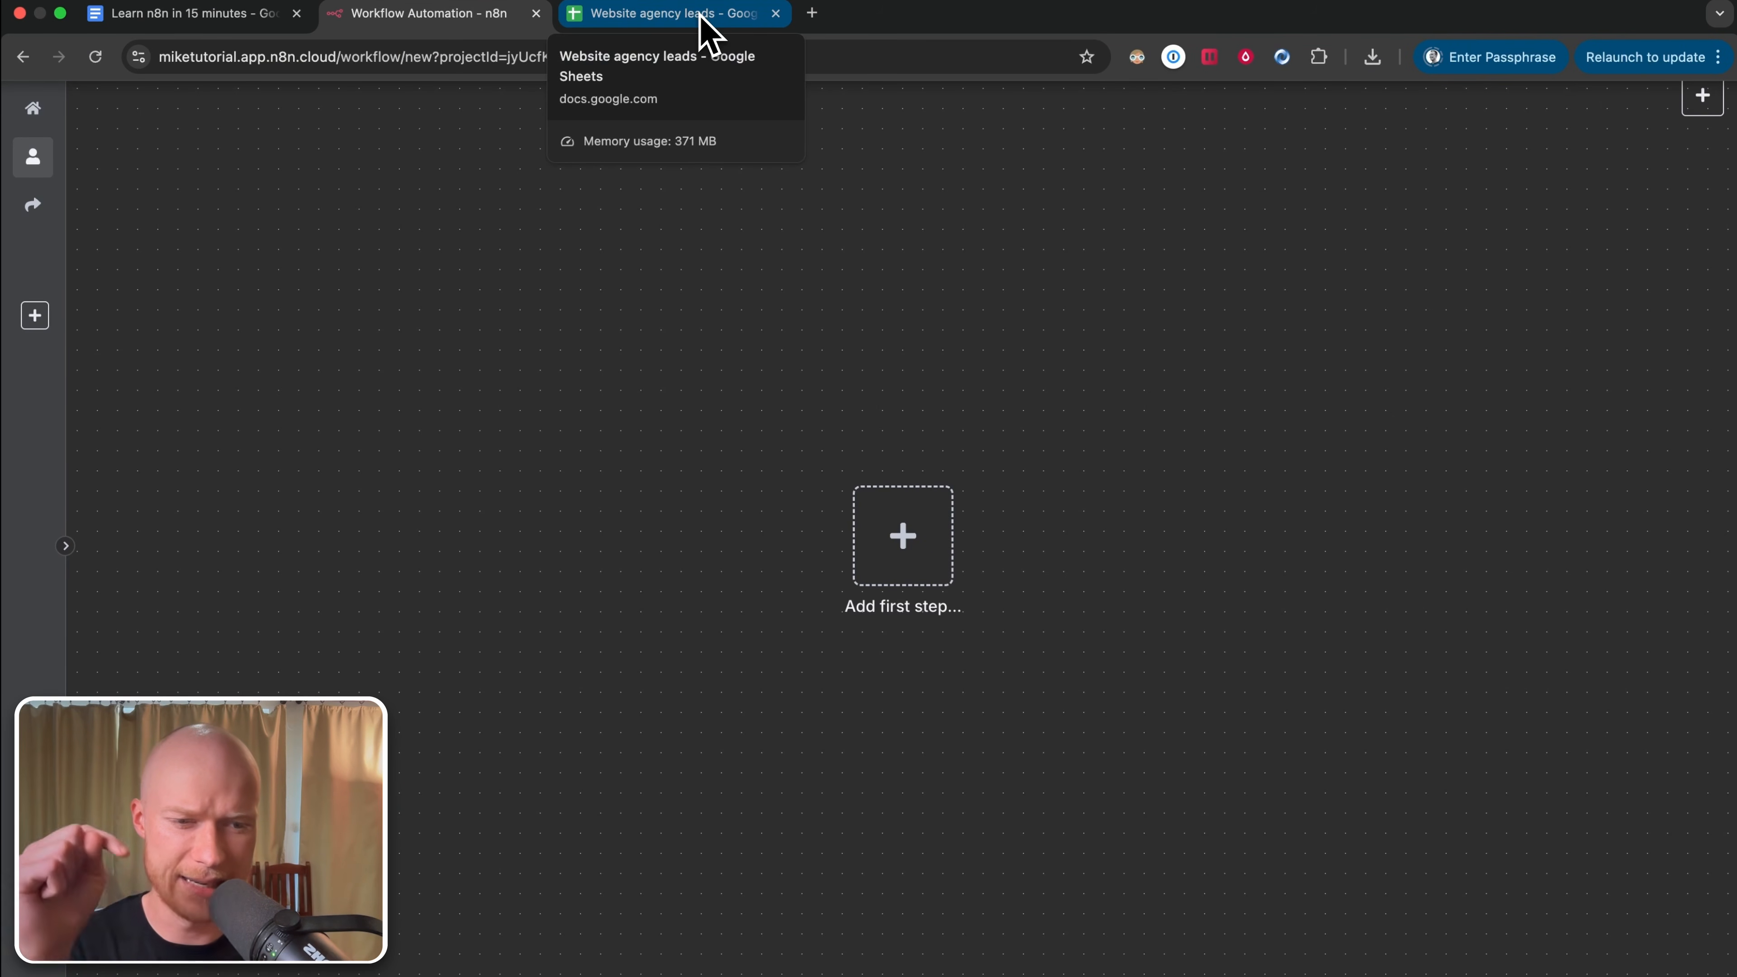
pyautogui.click(701, 17)
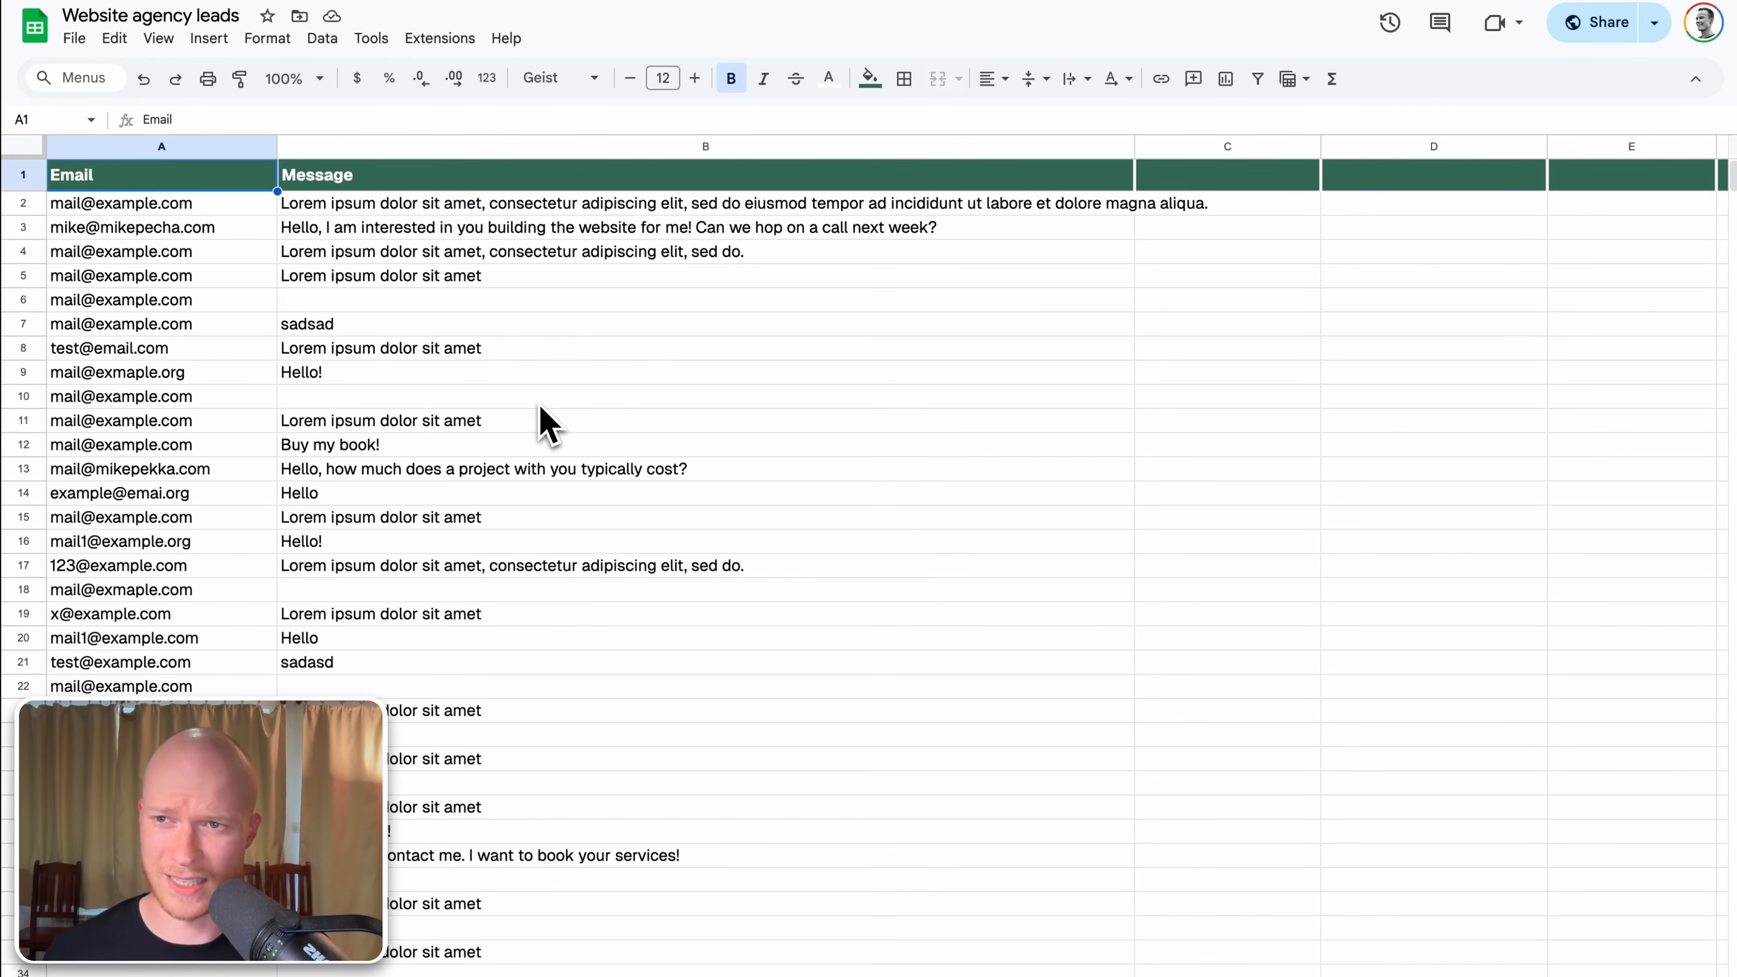
pyautogui.click(150, 183)
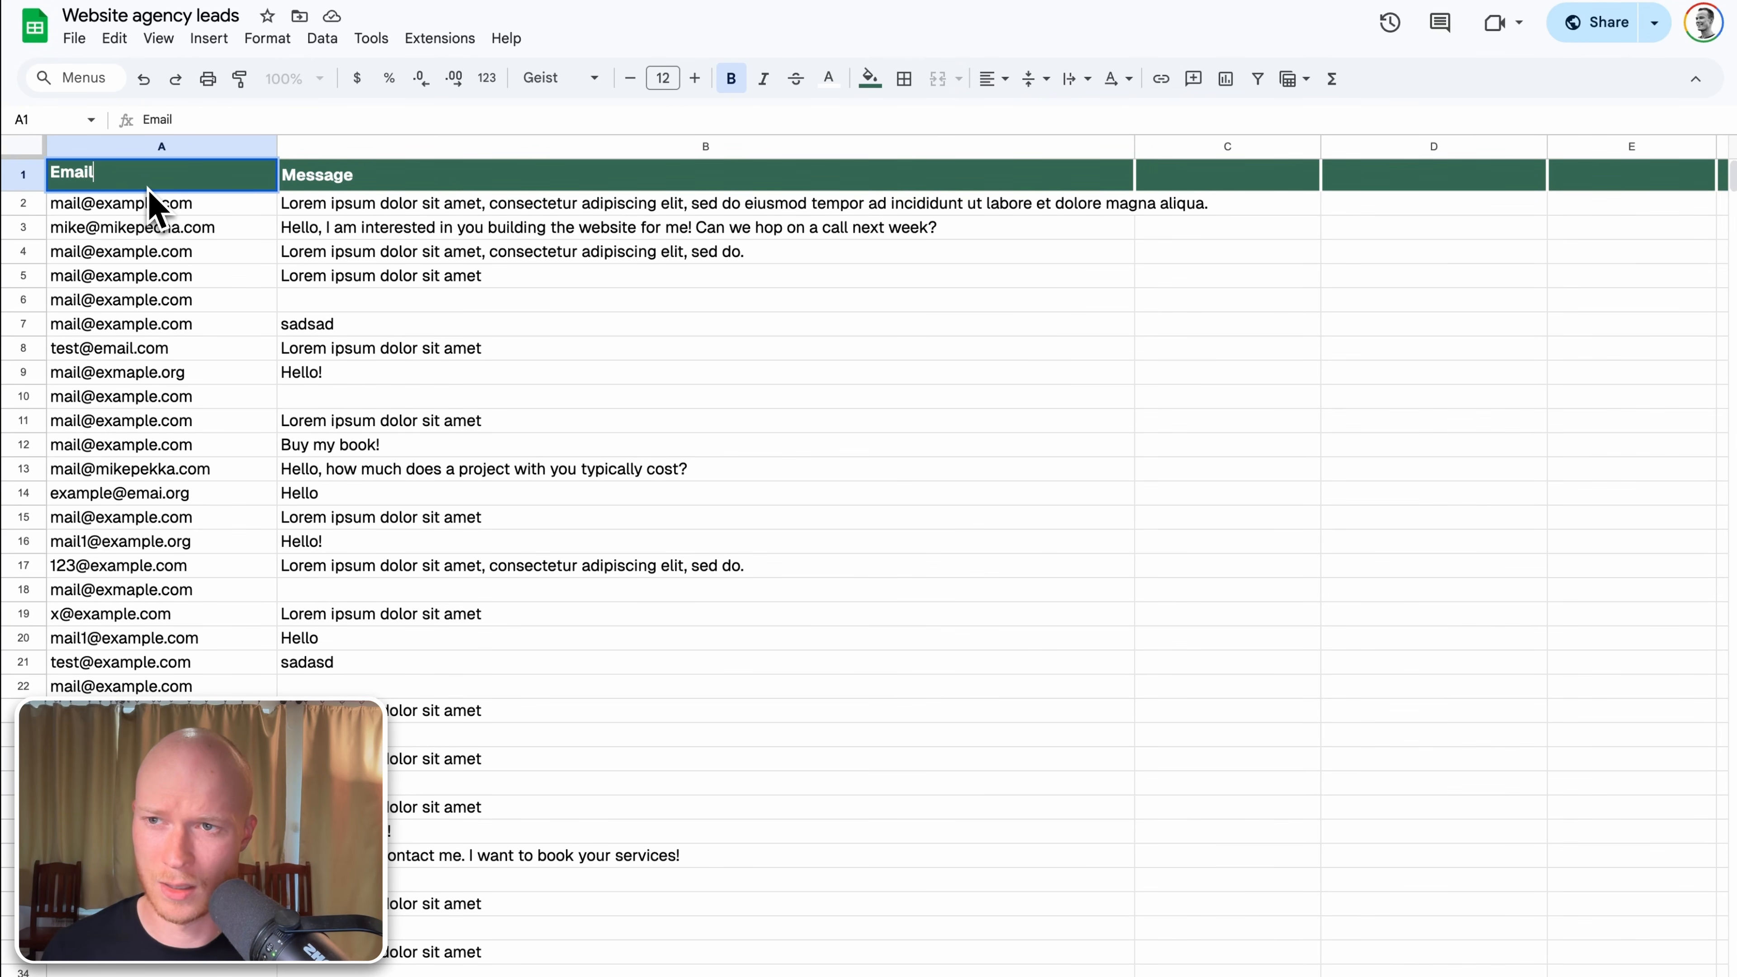
pyautogui.click(345, 182)
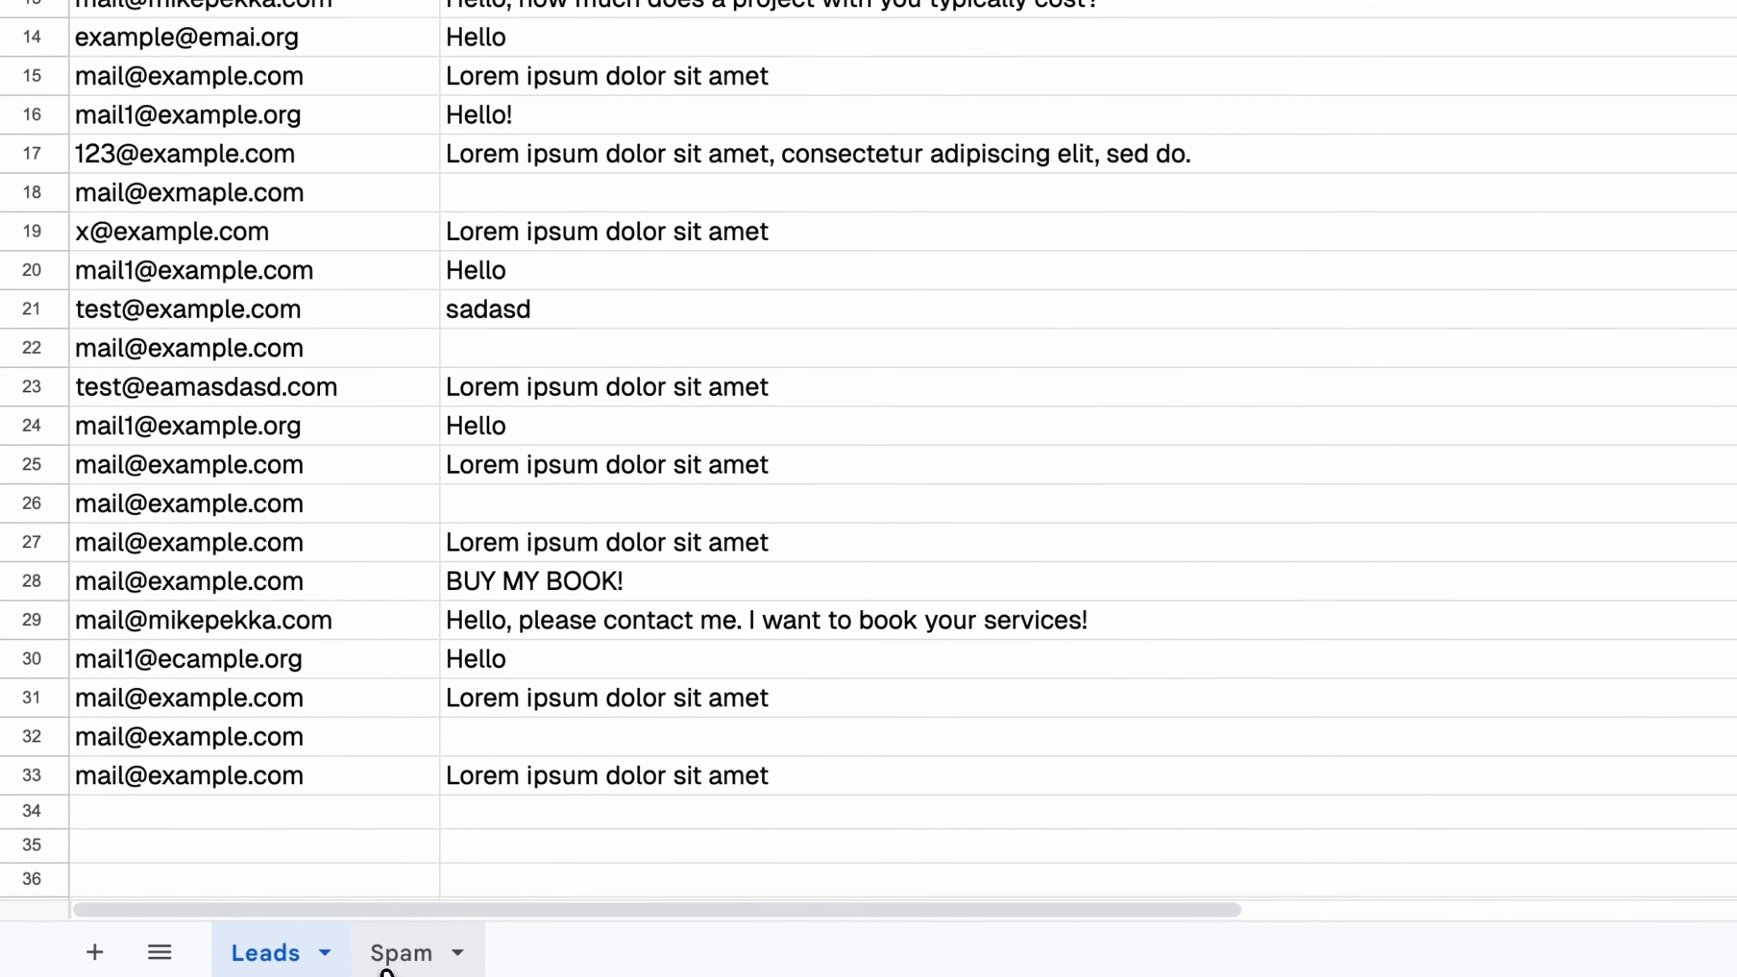
pyautogui.click(402, 957)
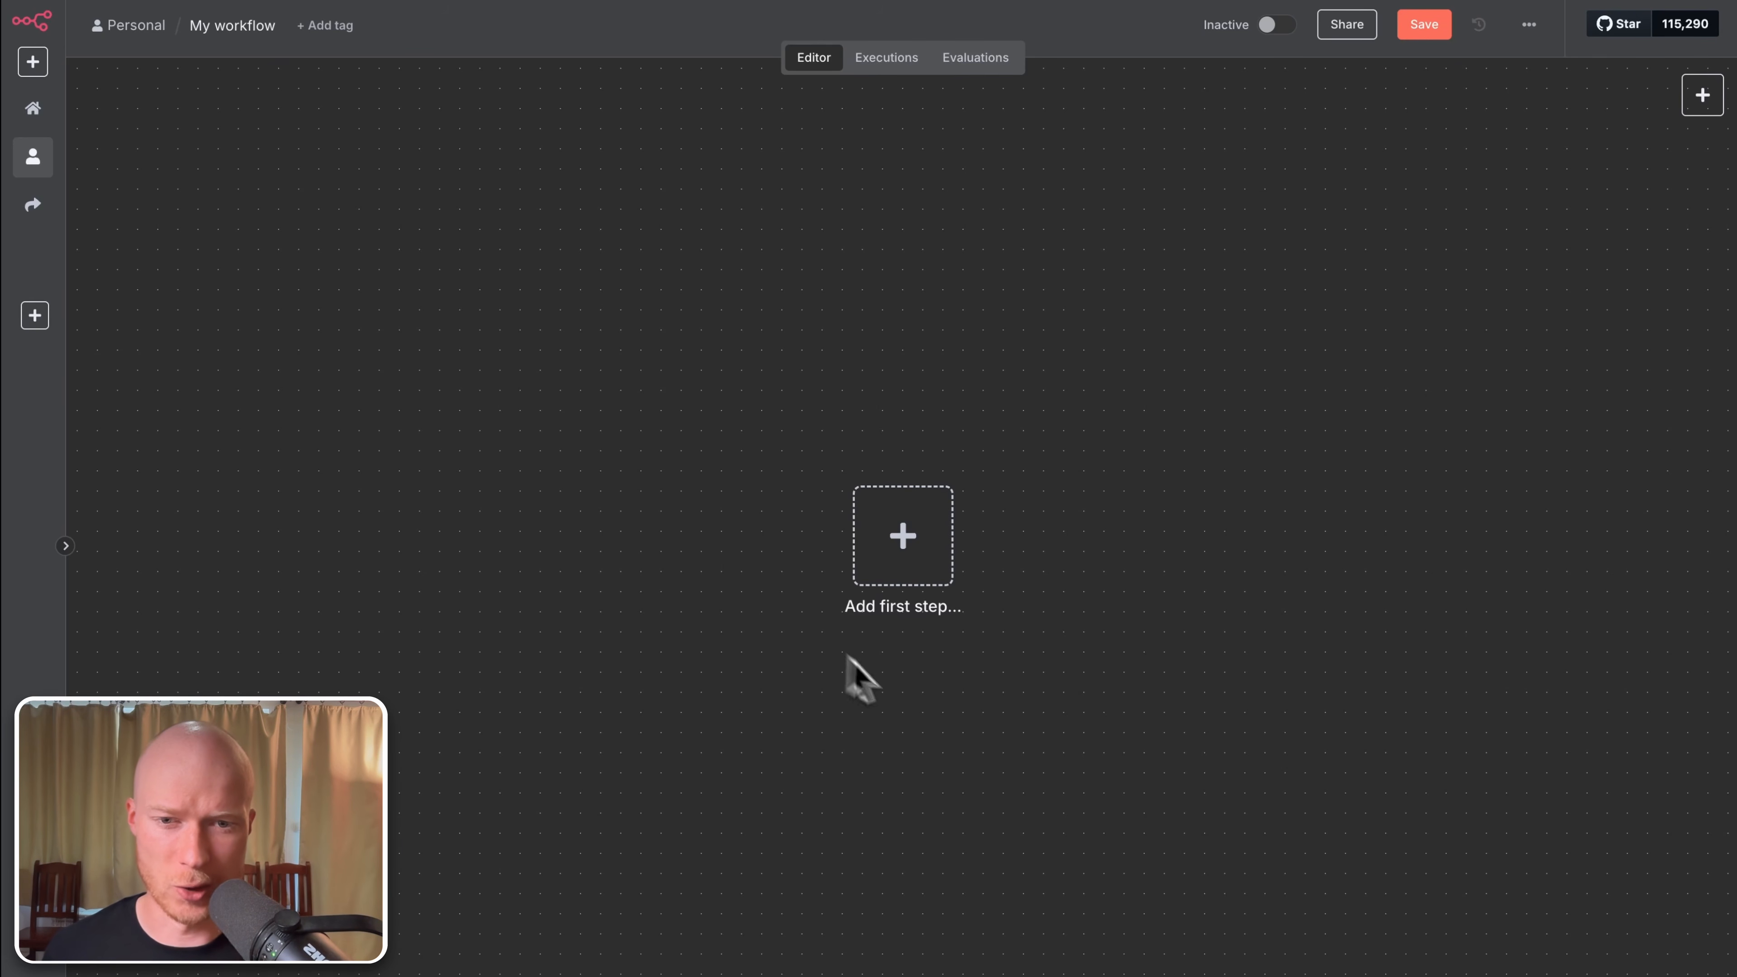
# Step: Open the trigger picker for the workflow's first step from the canvas
pyautogui.click(916, 558)
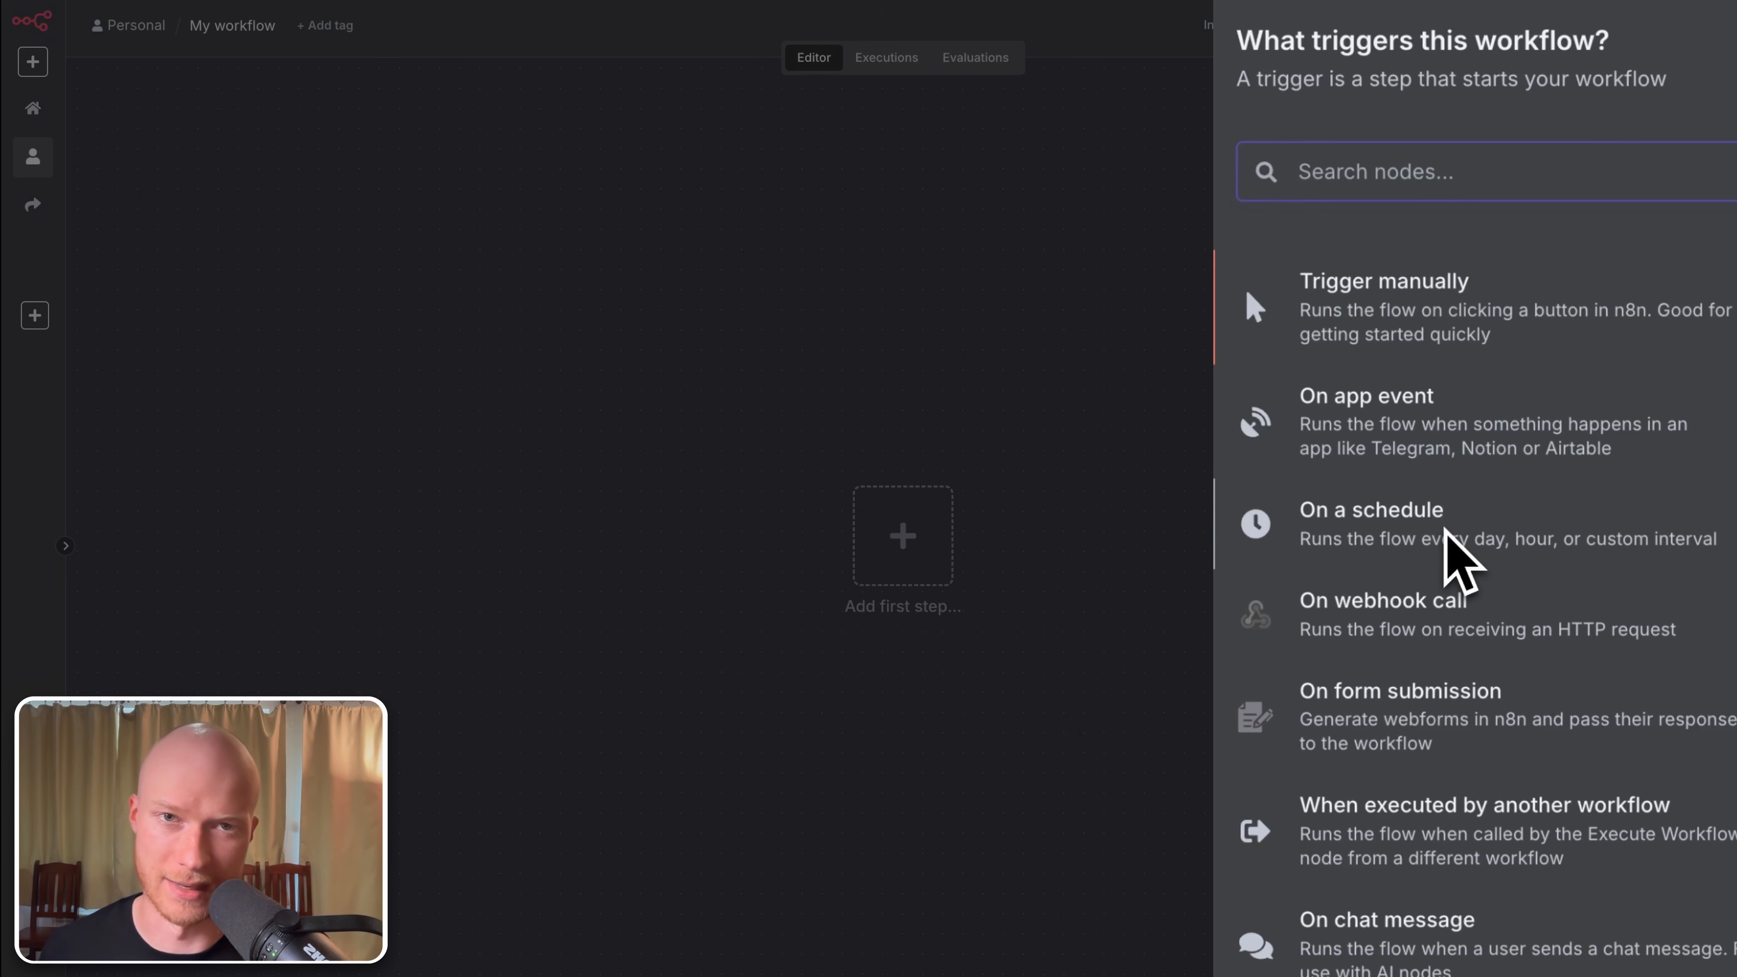
pyautogui.moveTo(1164, 7)
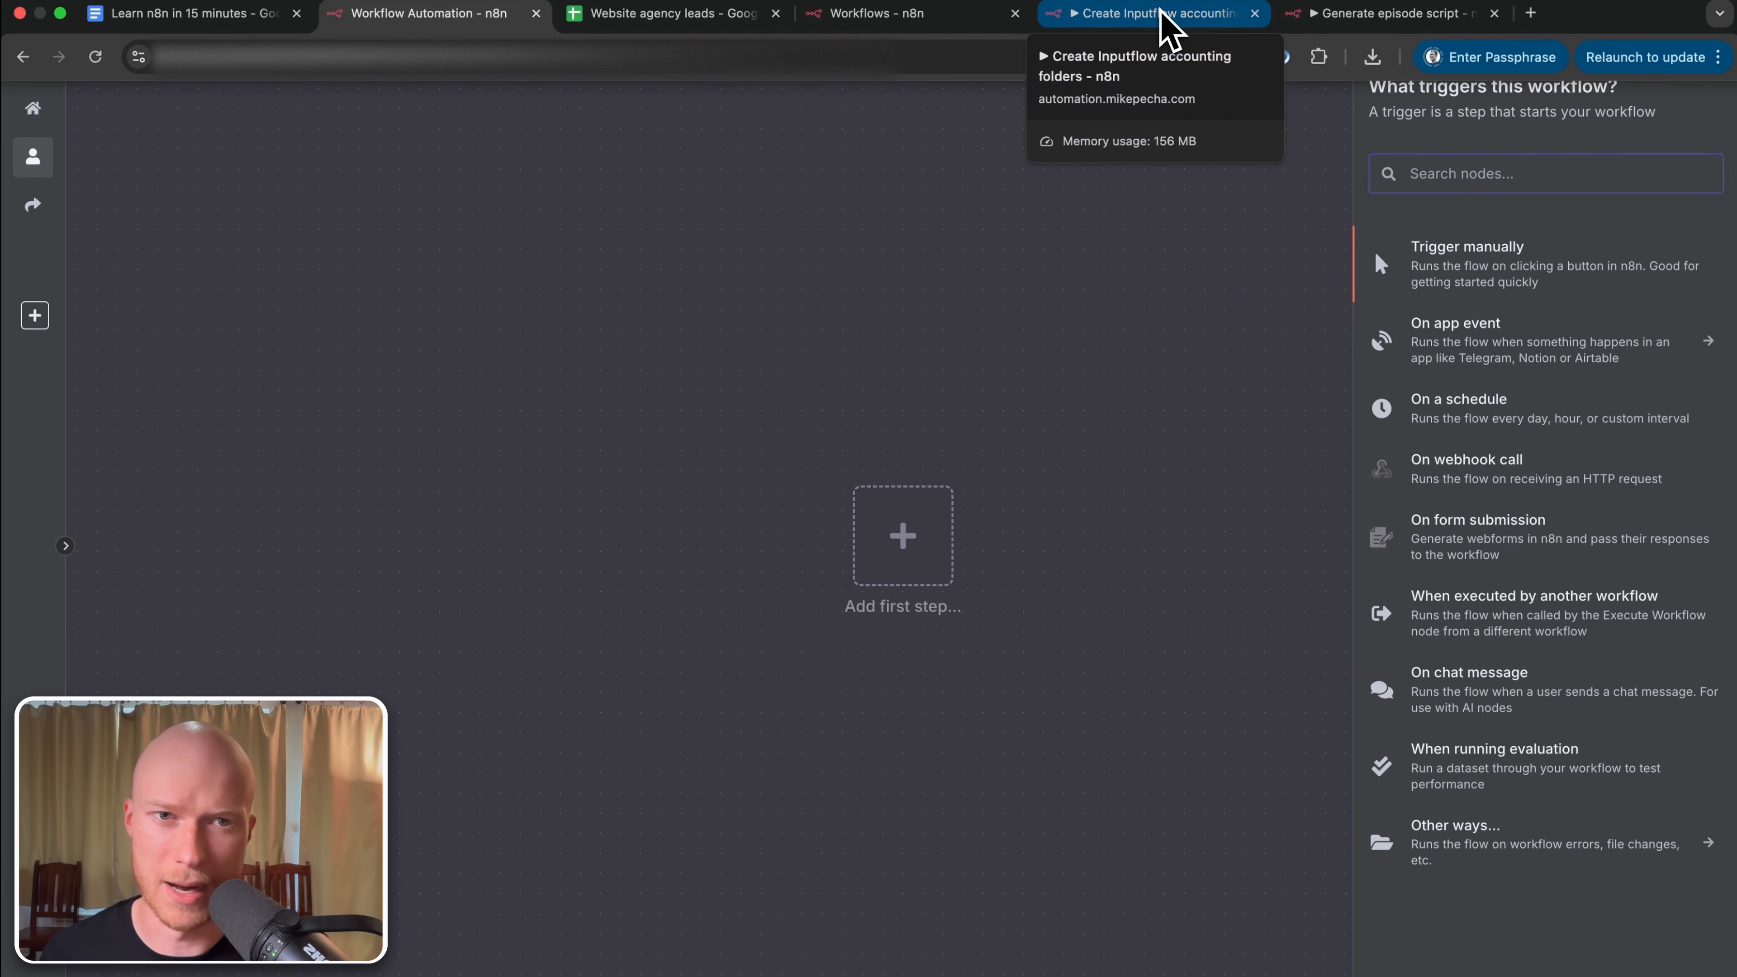
pyautogui.click(1165, 20)
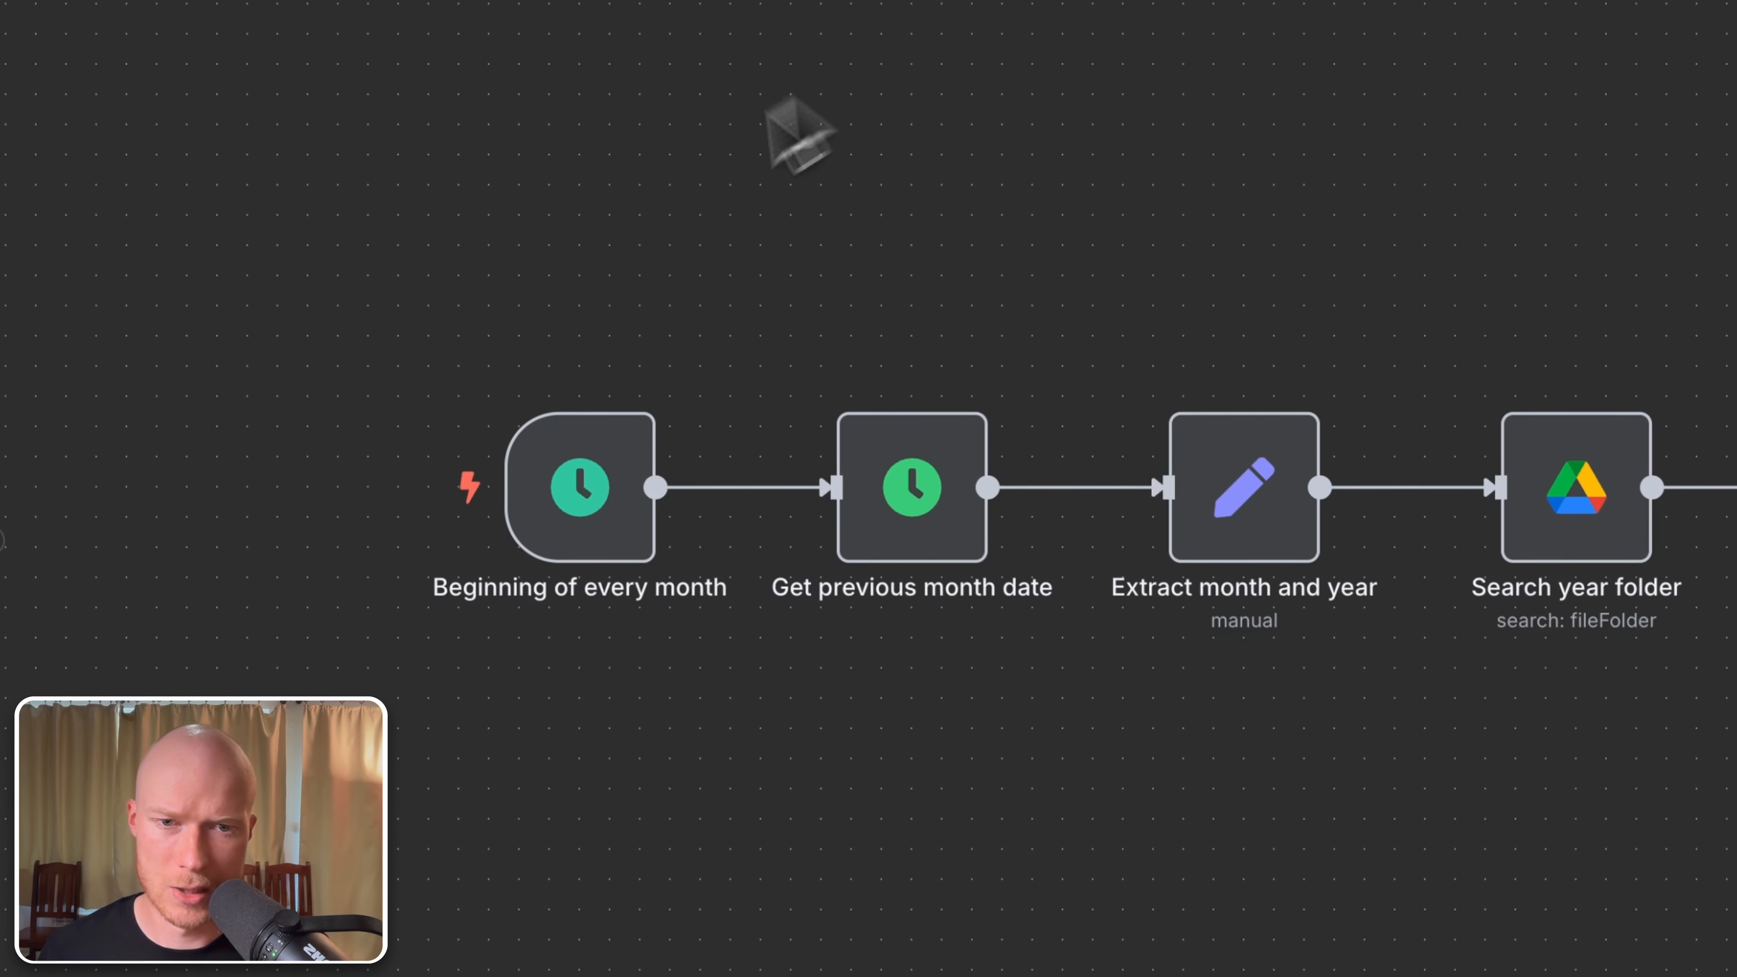
pyautogui.moveTo(537, 493)
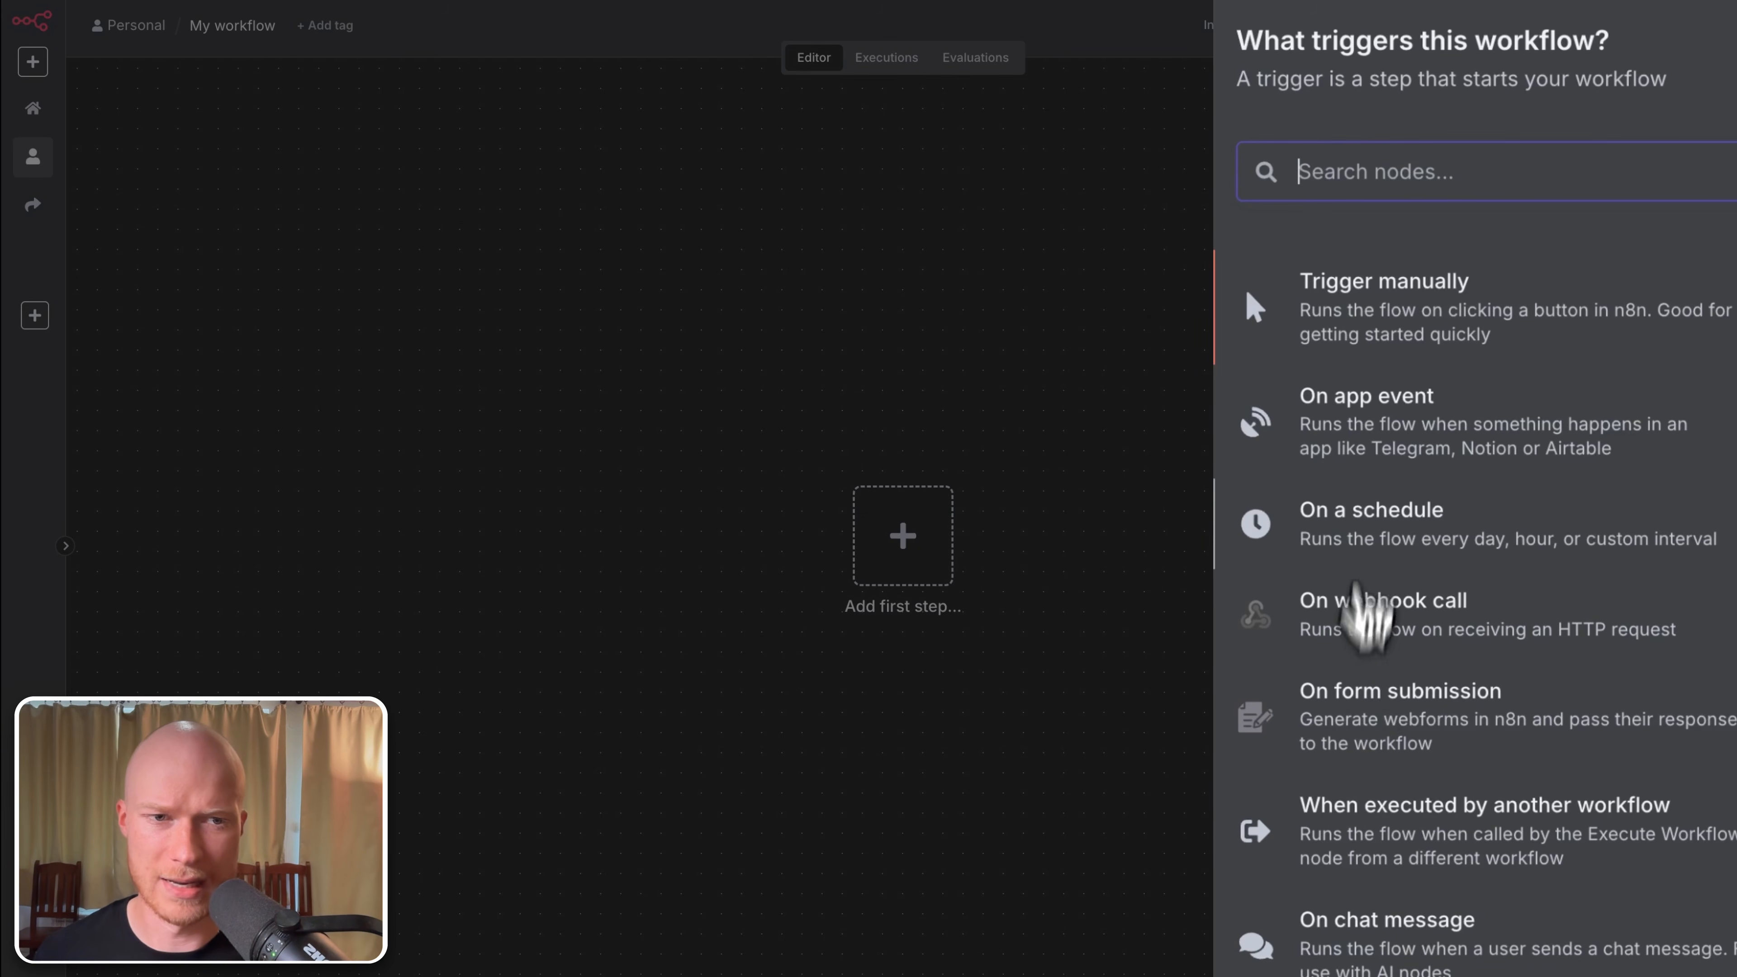
# Step: Browse the app event triggers, inspect the Gmail node's options, and return to the list
pyautogui.click(1330, 421)
pyautogui.scroll(-20, 1491, 396)
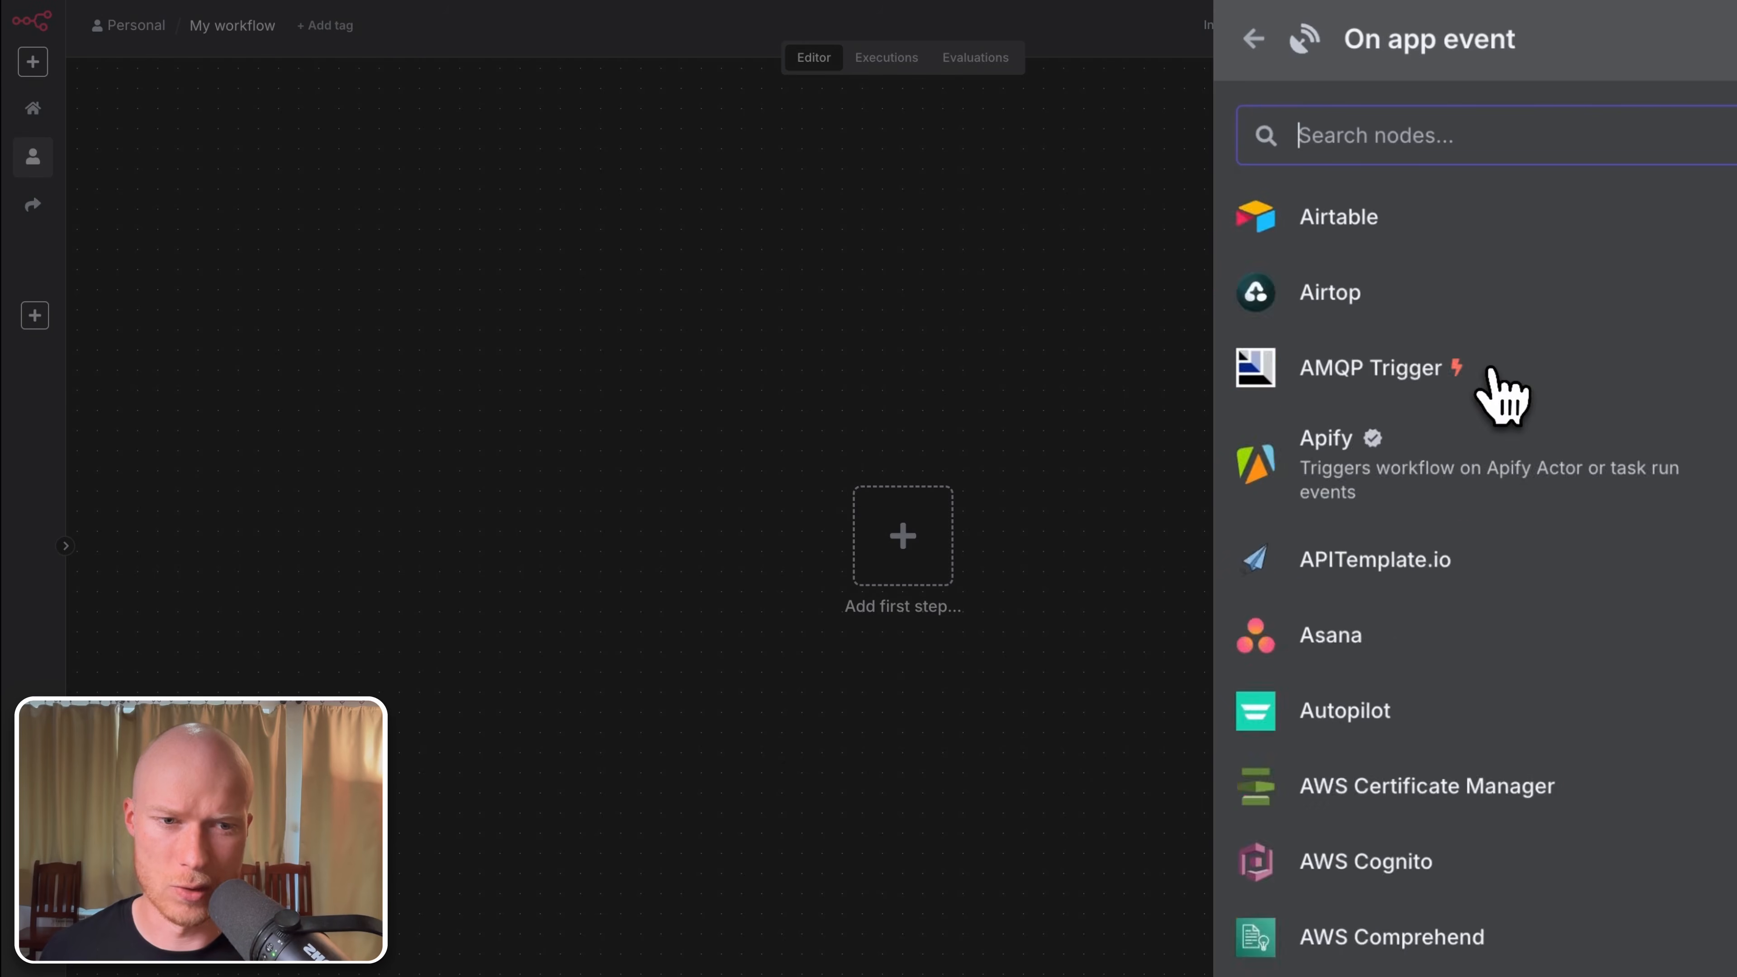
pyautogui.scroll(-15, 1466, 441)
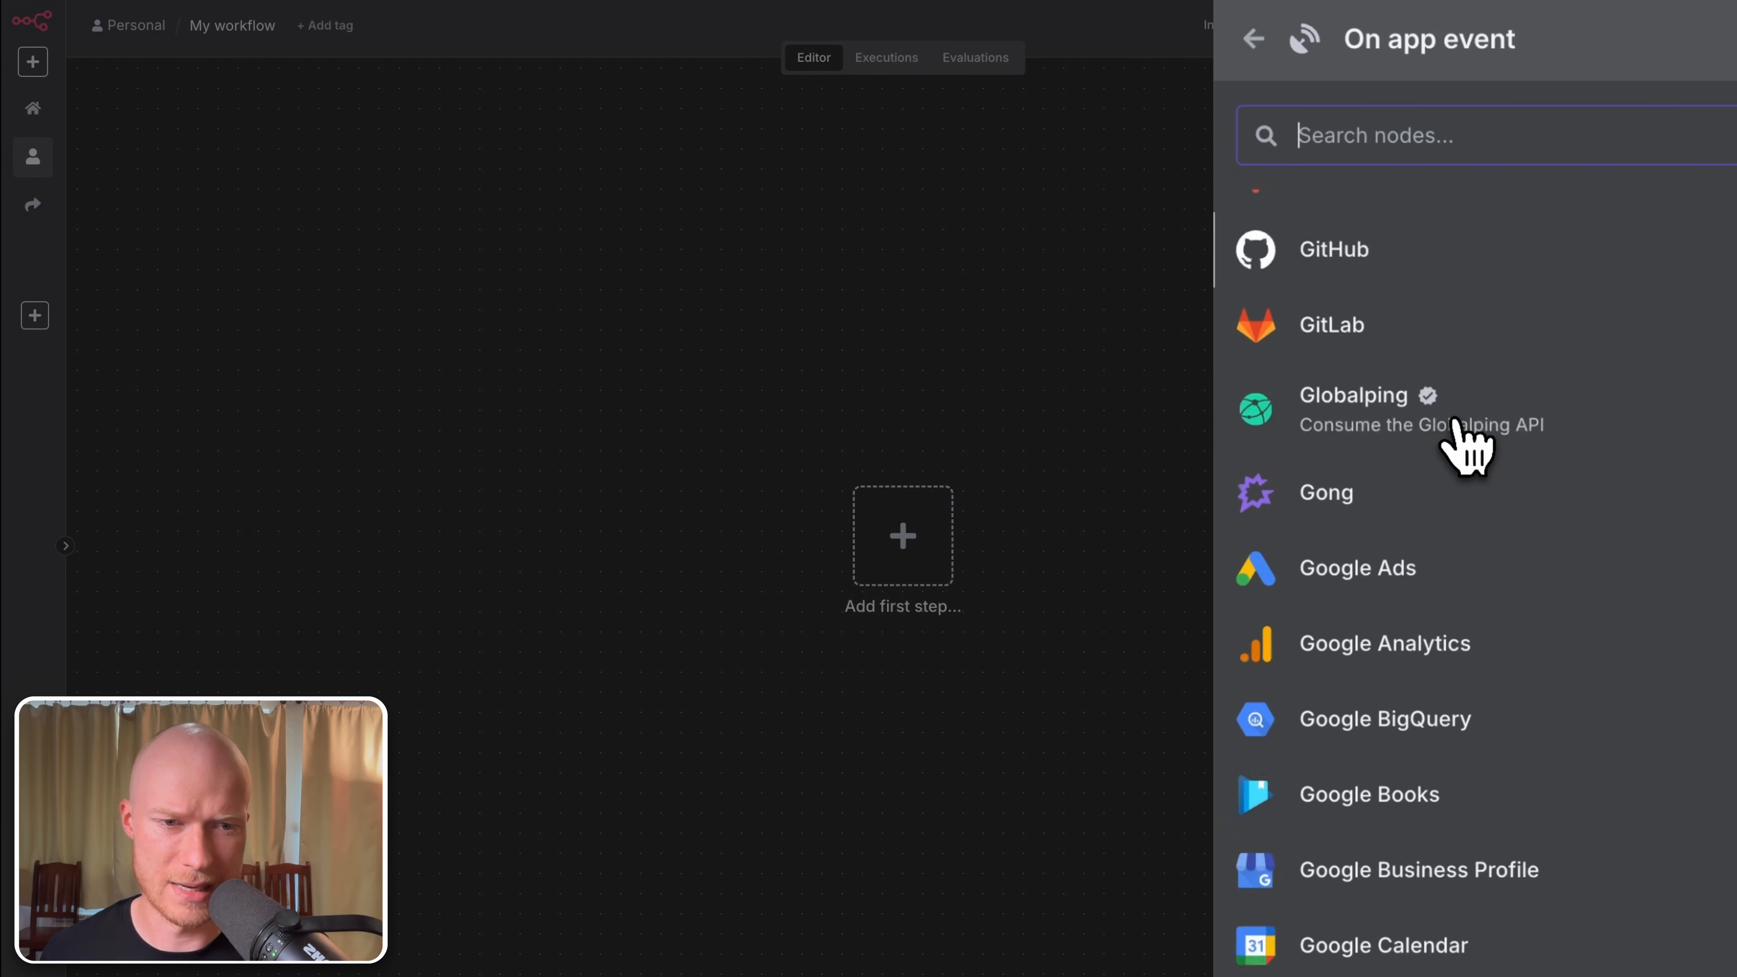
pyautogui.scroll(12, 1473, 679)
pyautogui.scroll(20, 1478, 681)
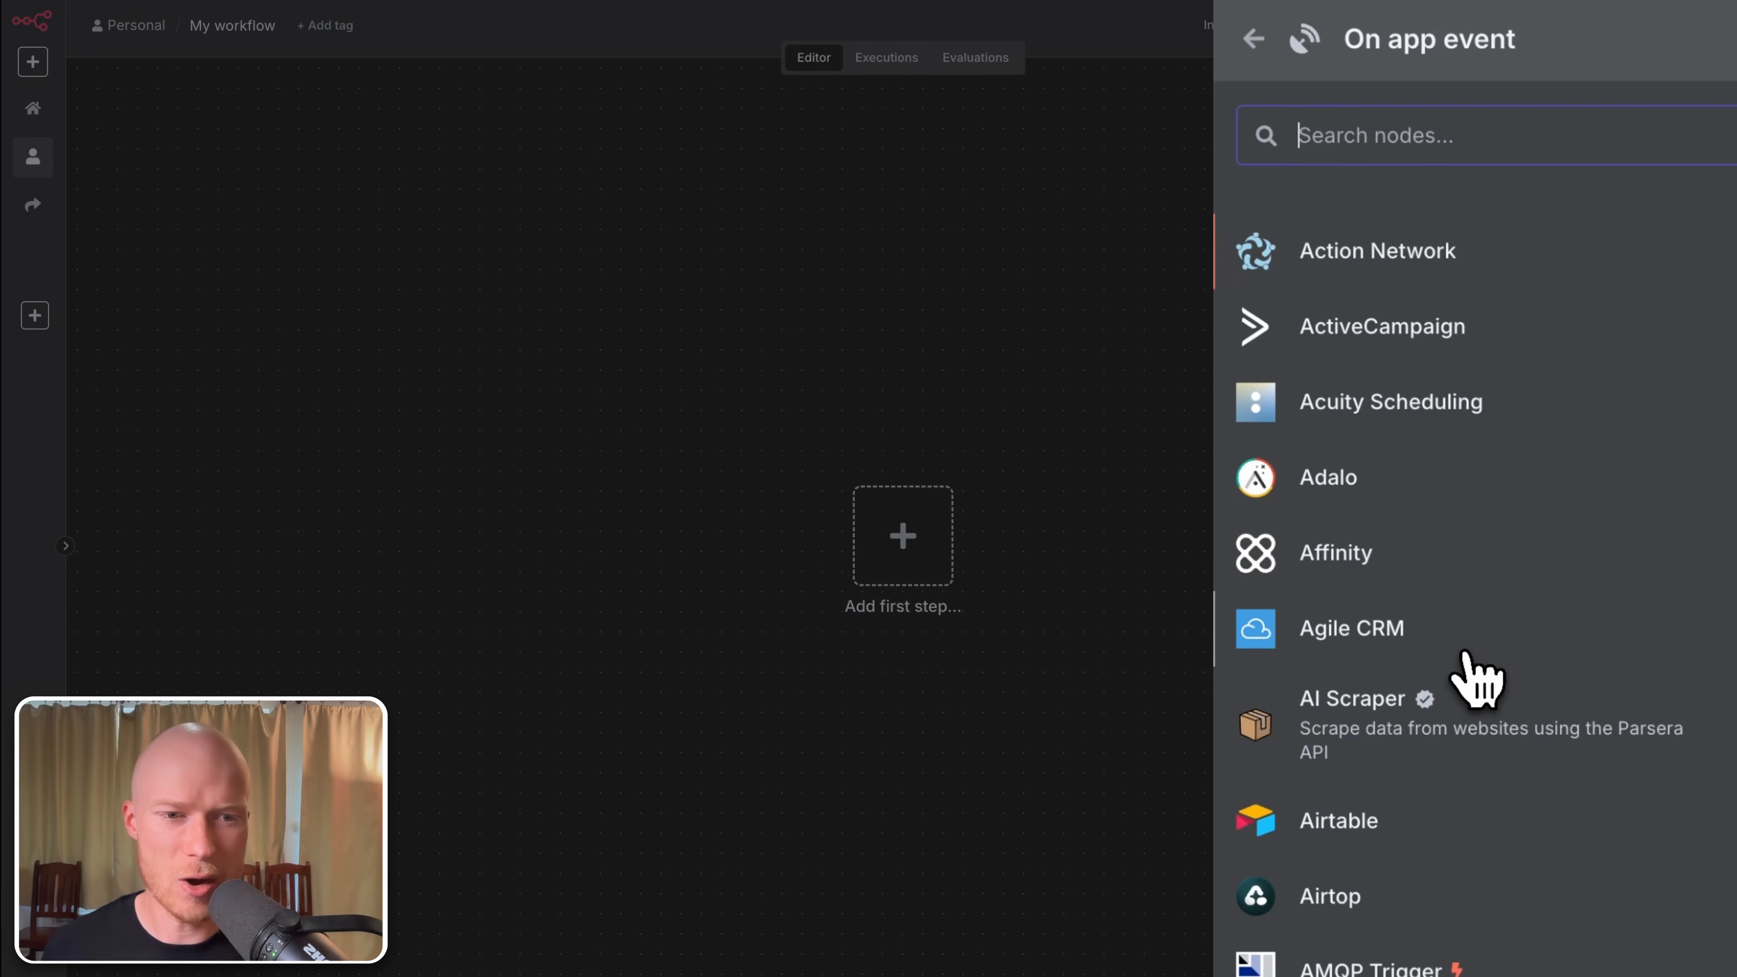
pyautogui.scroll(-10, 1474, 710)
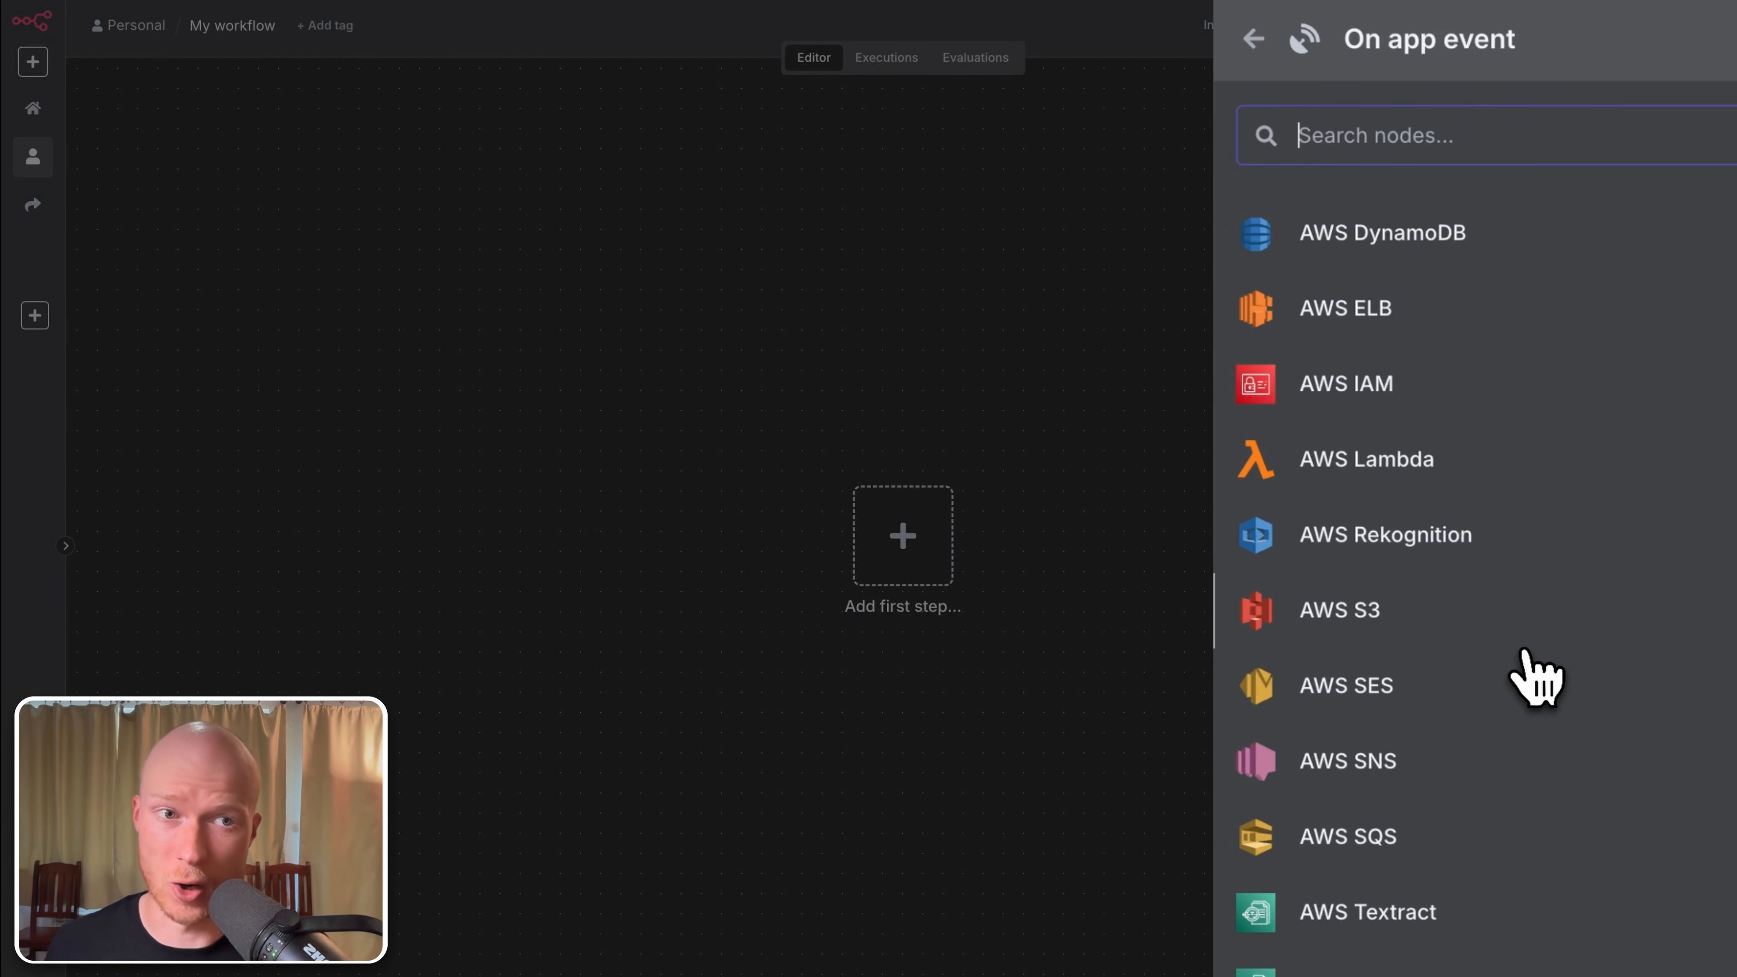
pyautogui.write('gmail')
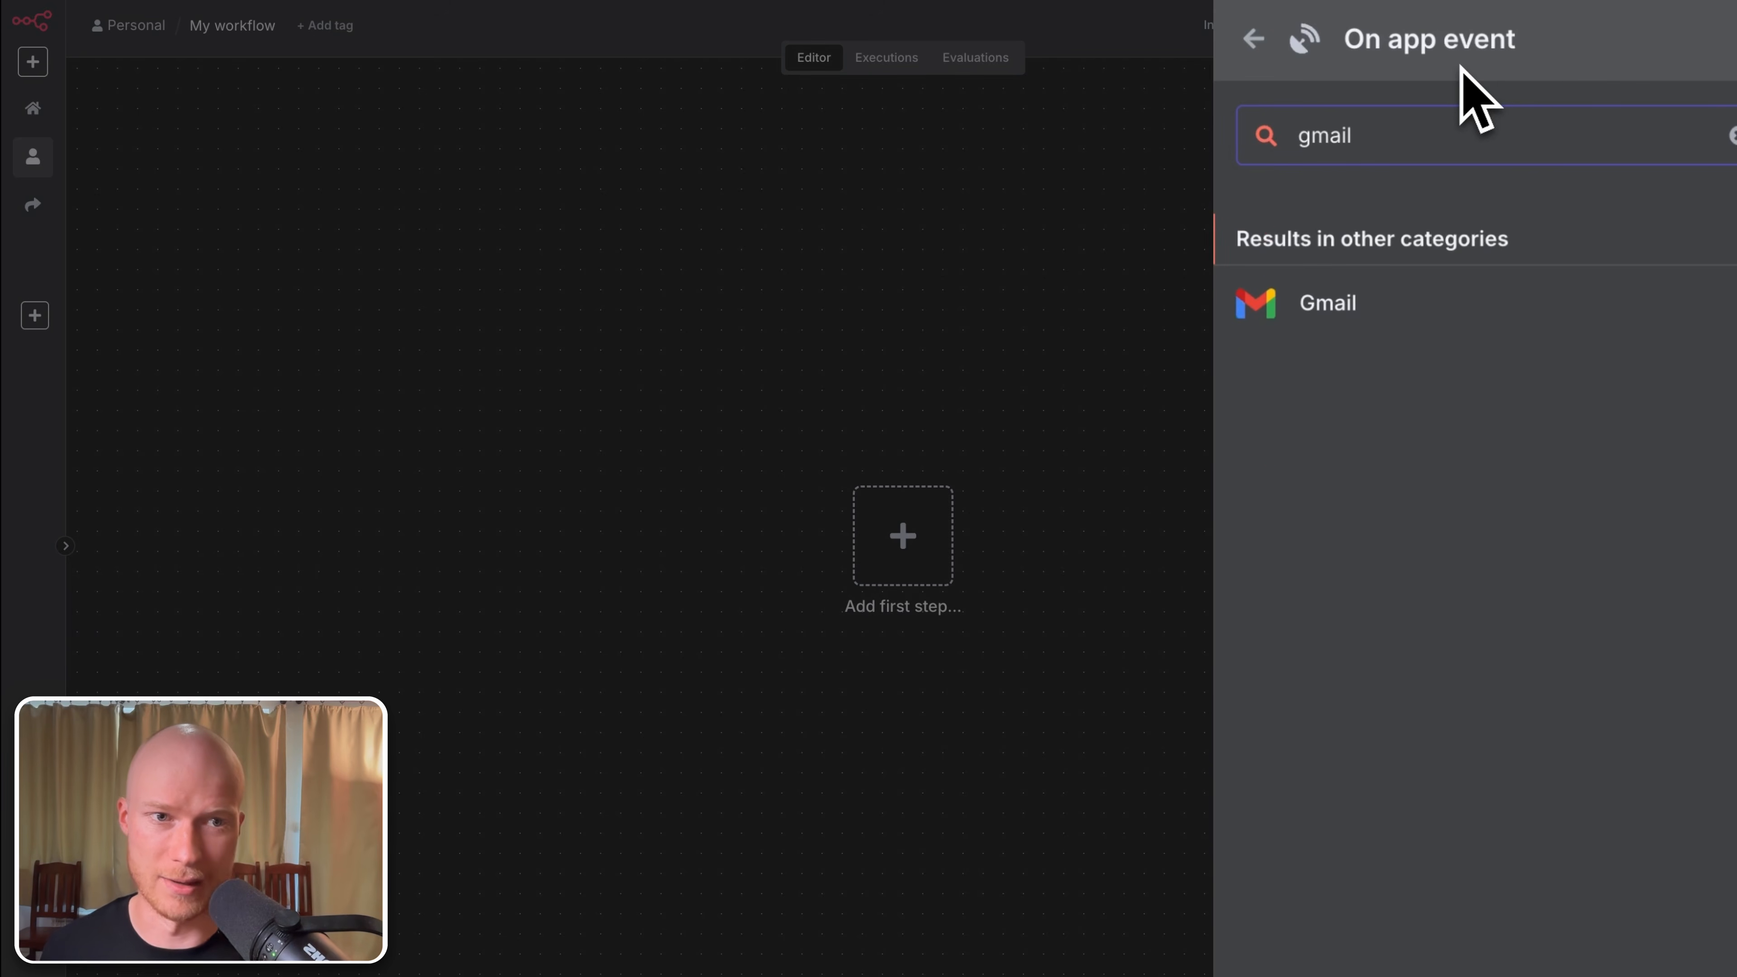
pyautogui.click(1362, 308)
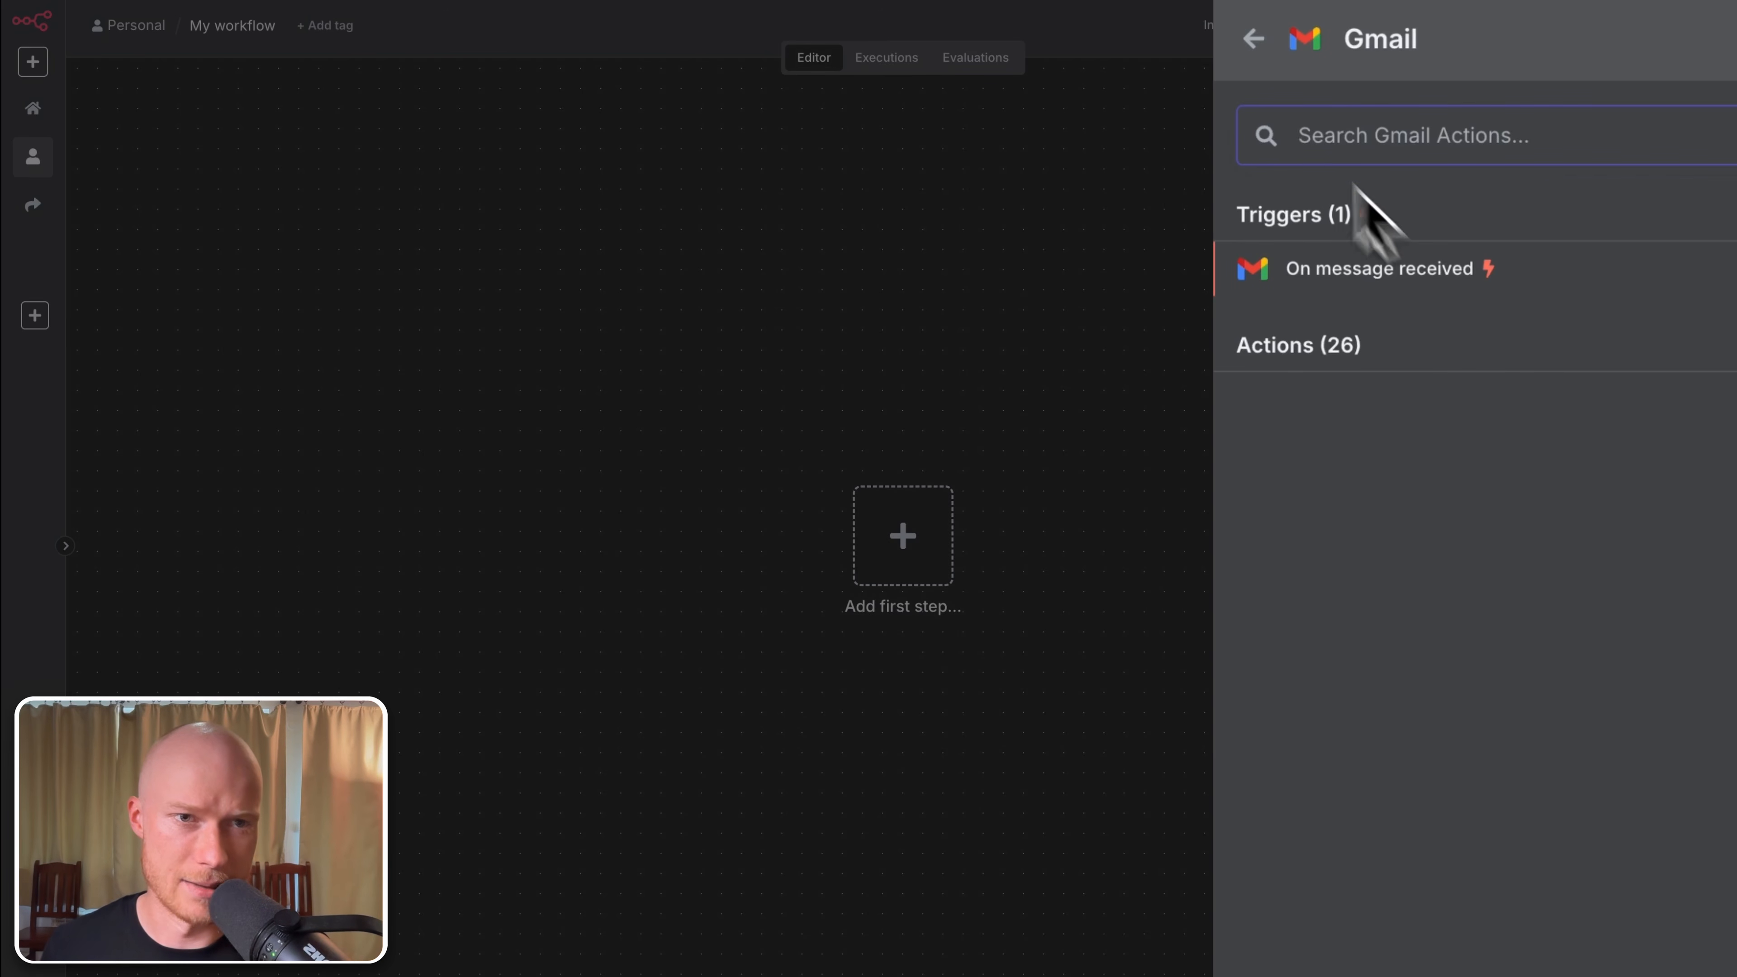
pyautogui.click(1258, 39)
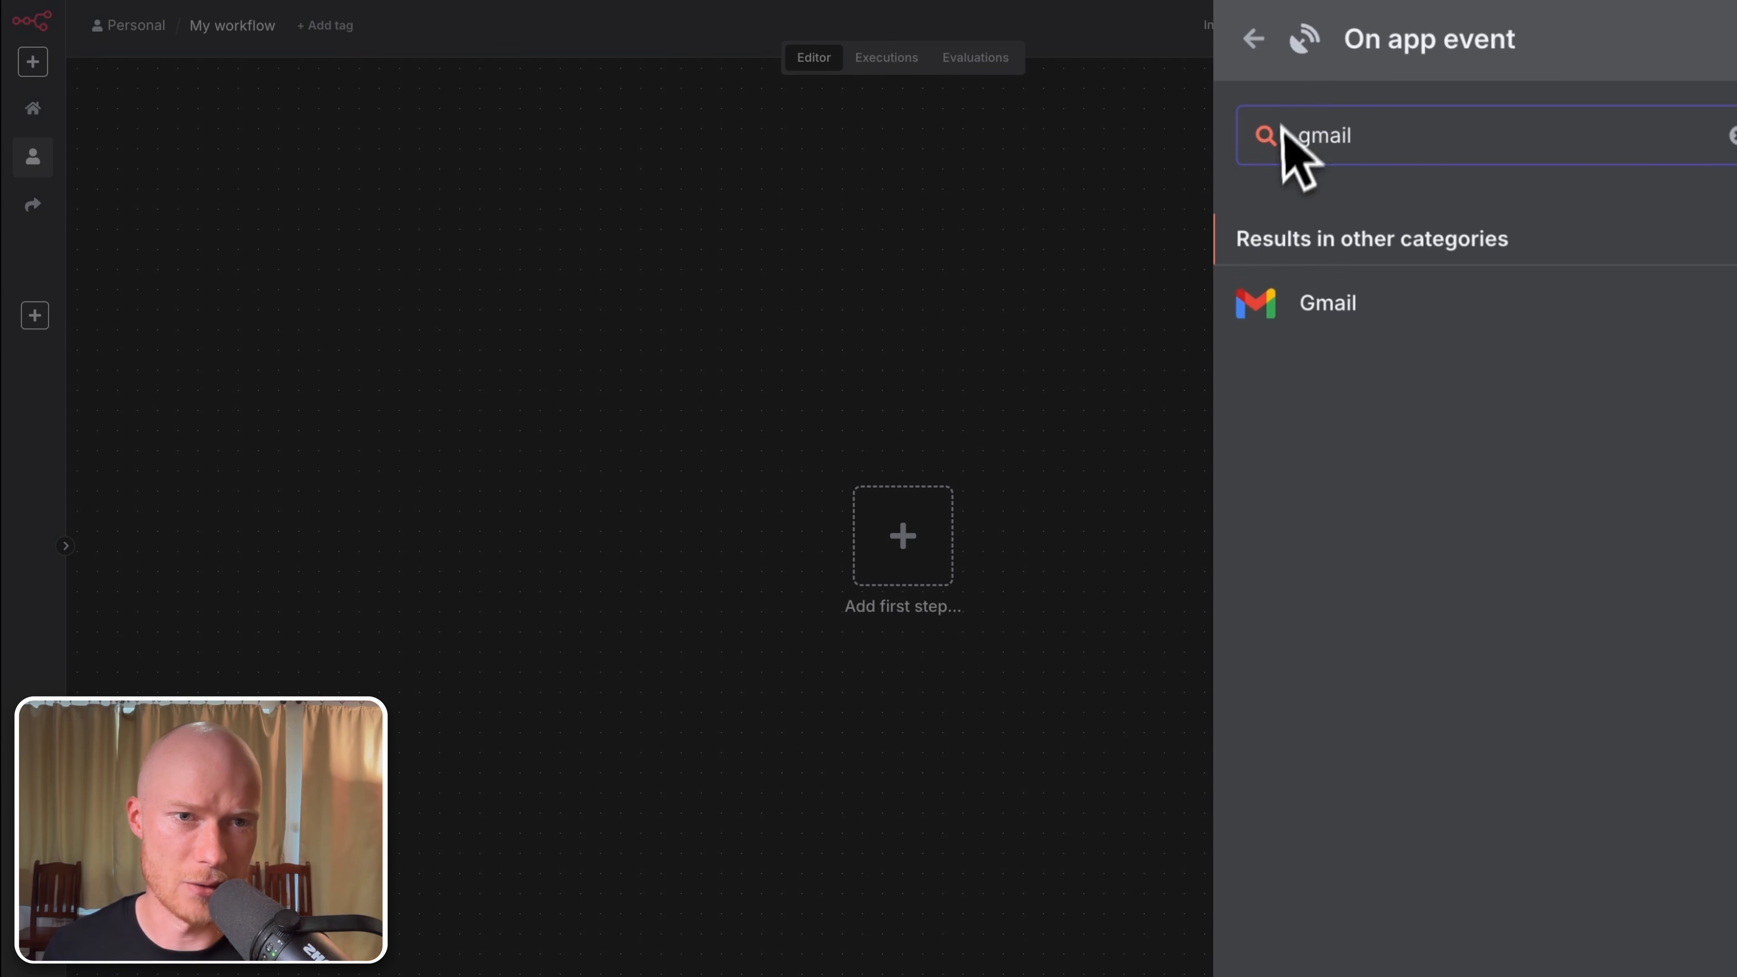
# Step: Replace the search with 'n8n form' and open the n8n Form node's options
pyautogui.tripleClick(1398, 144)
pyautogui.write('n8n form')
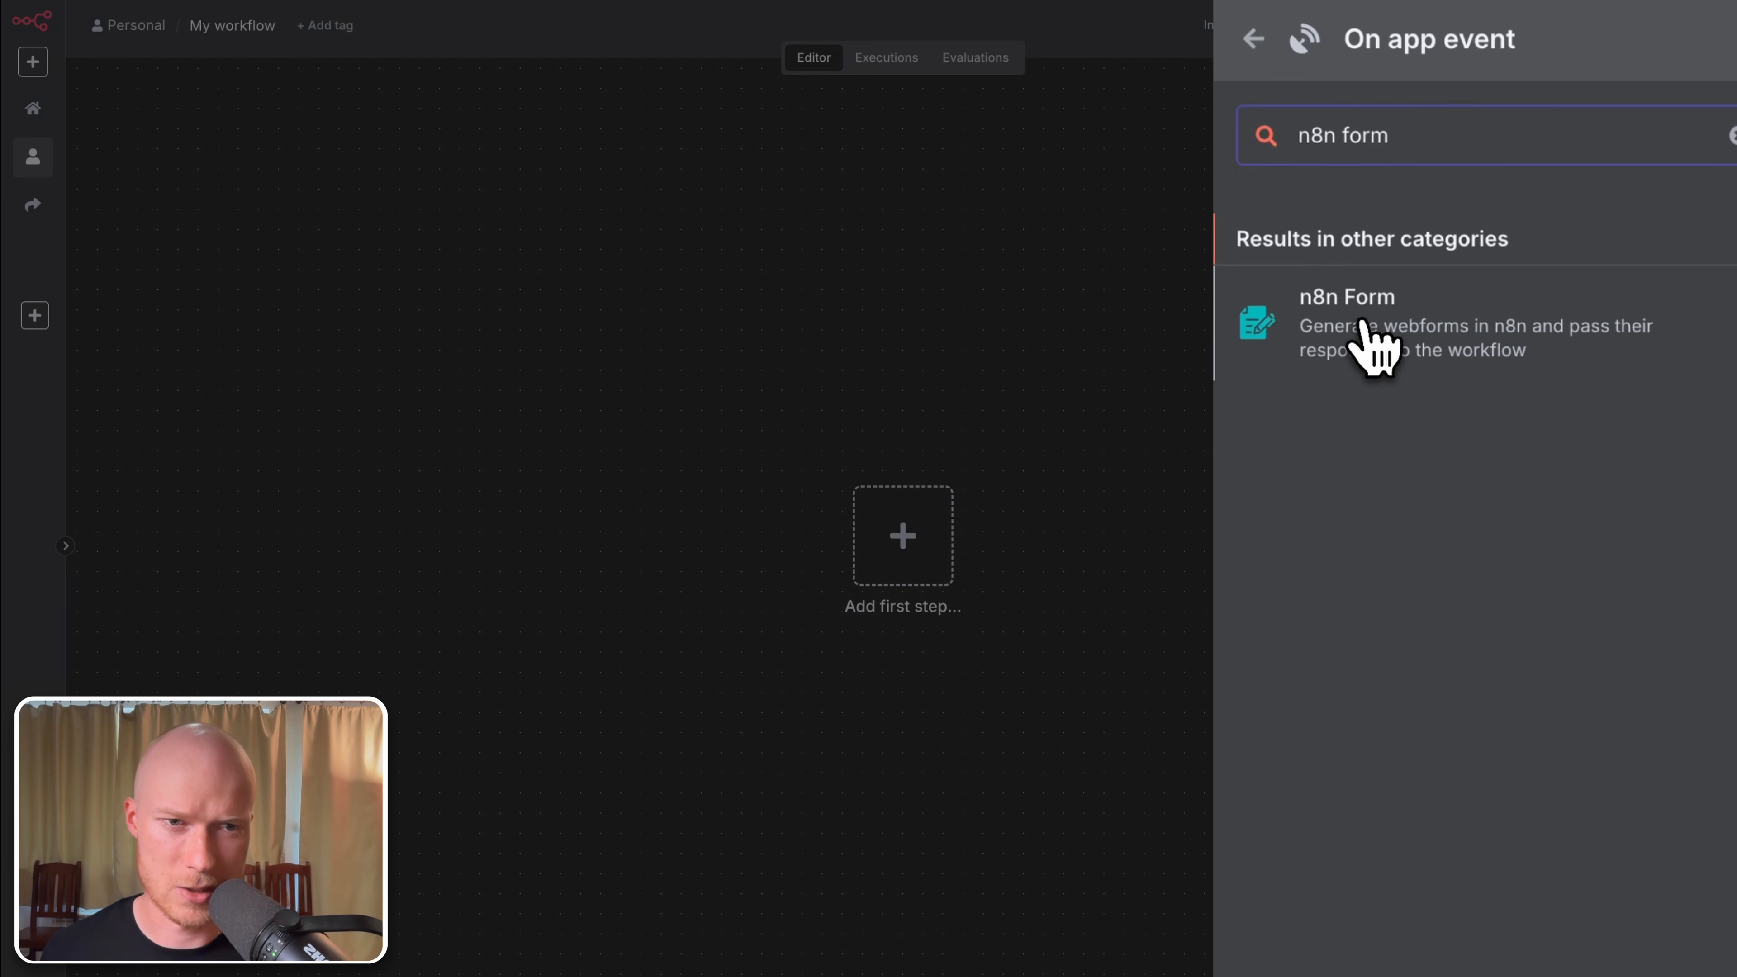
pyautogui.click(1365, 338)
pyautogui.moveTo(1368, 349)
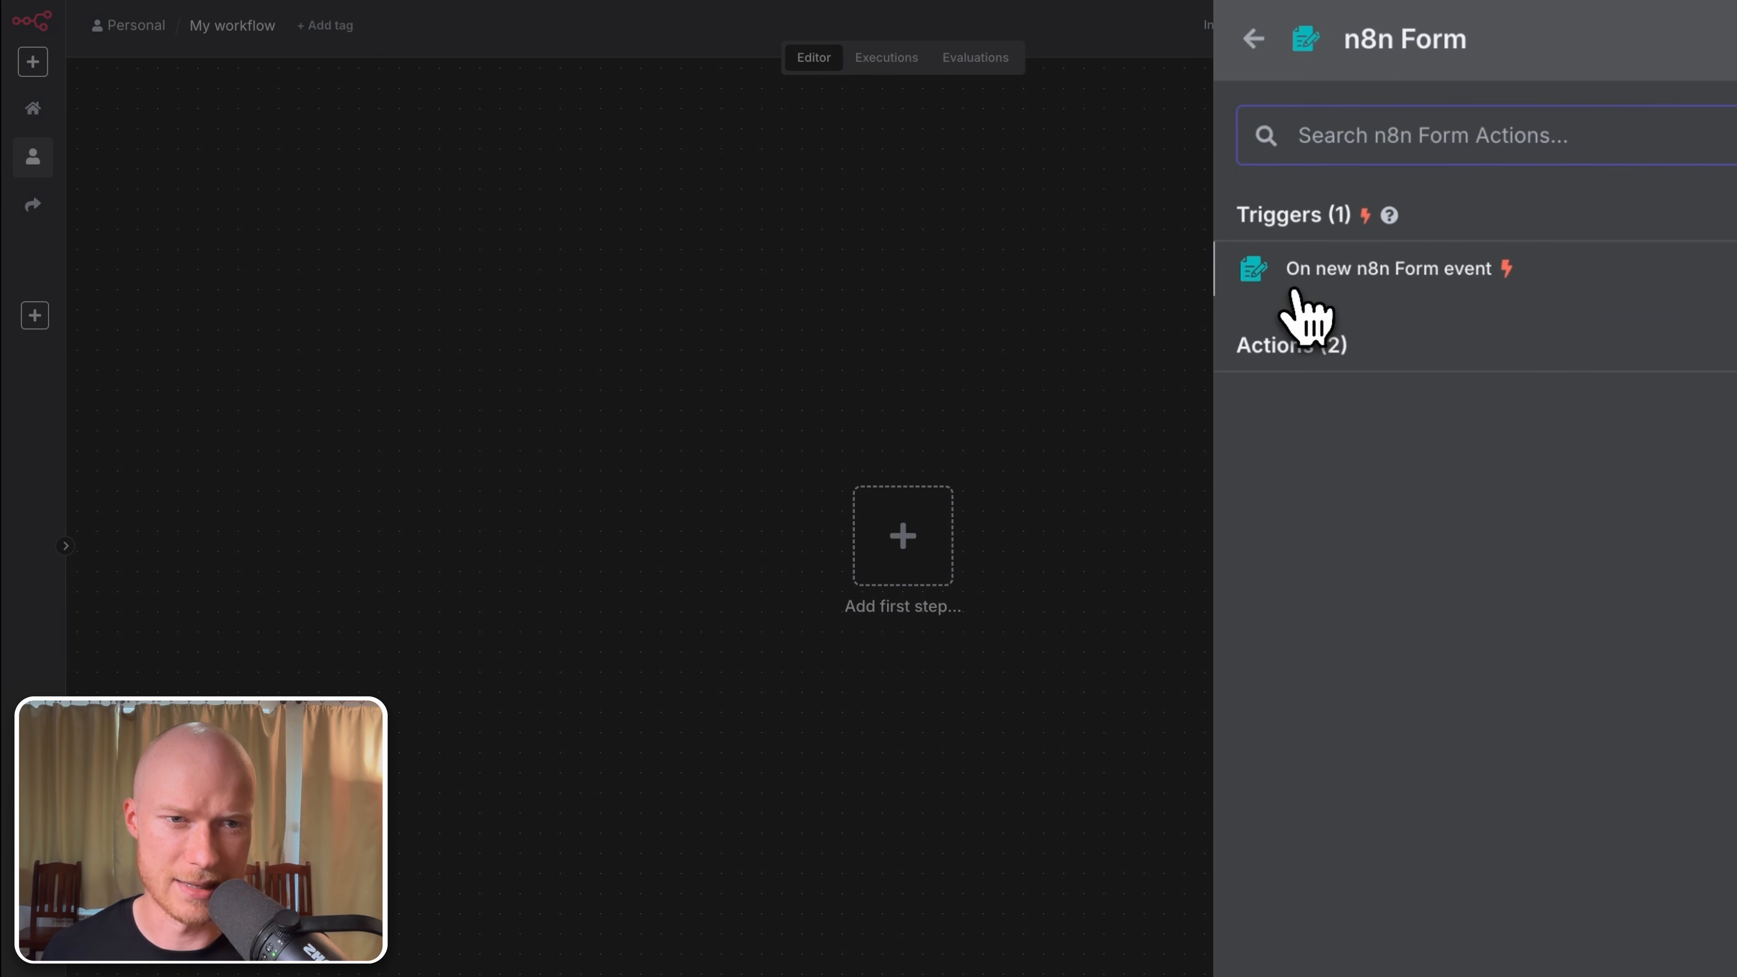
# Step: Add the On new n8n Form event trigger with the form title 'Project inquiry'
pyautogui.click(1436, 274)
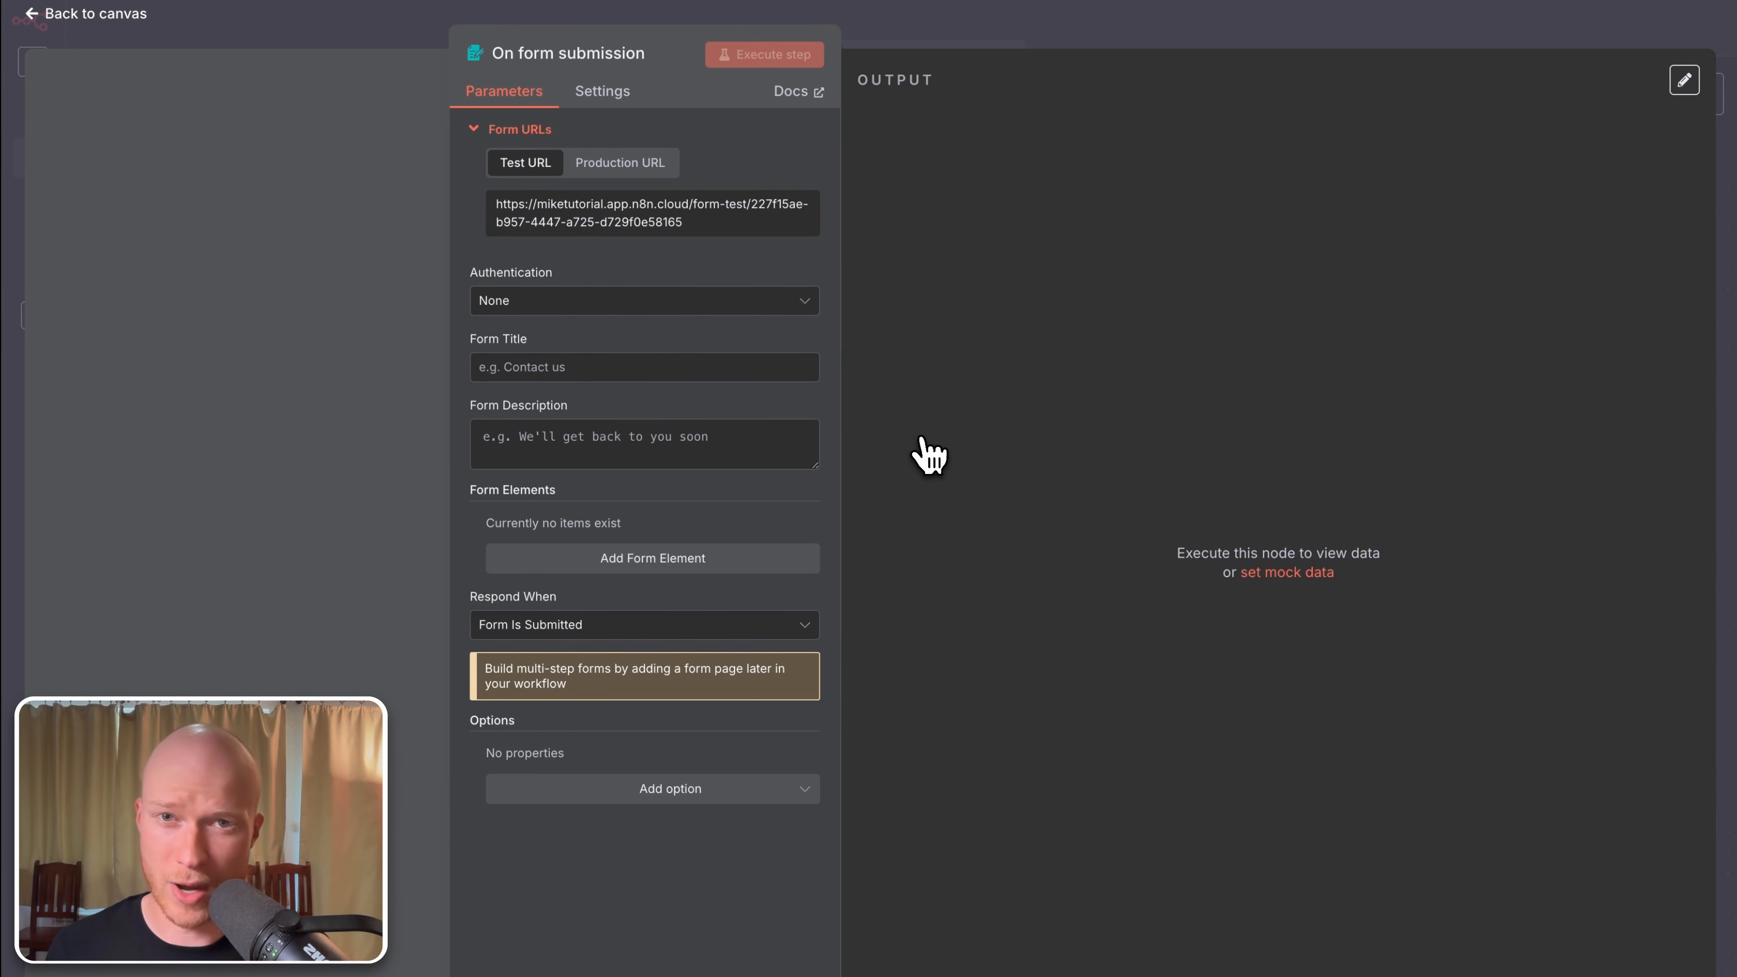
pyautogui.click(679, 372)
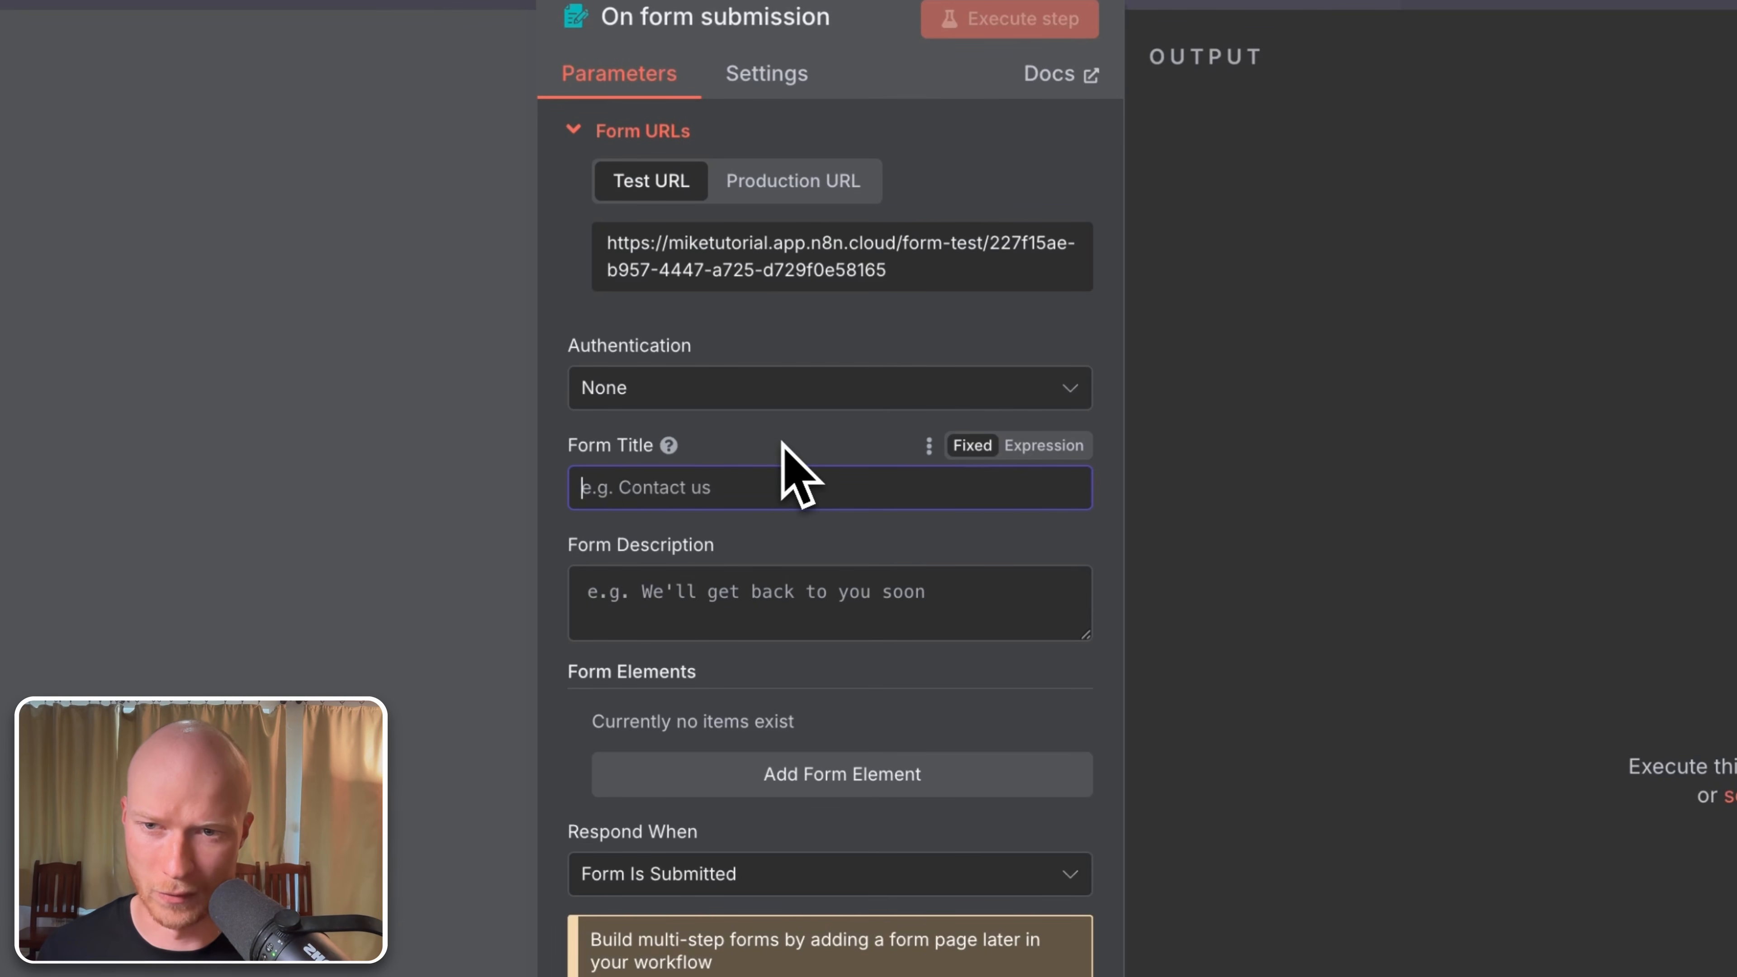
pyautogui.write('Project inquiry form')
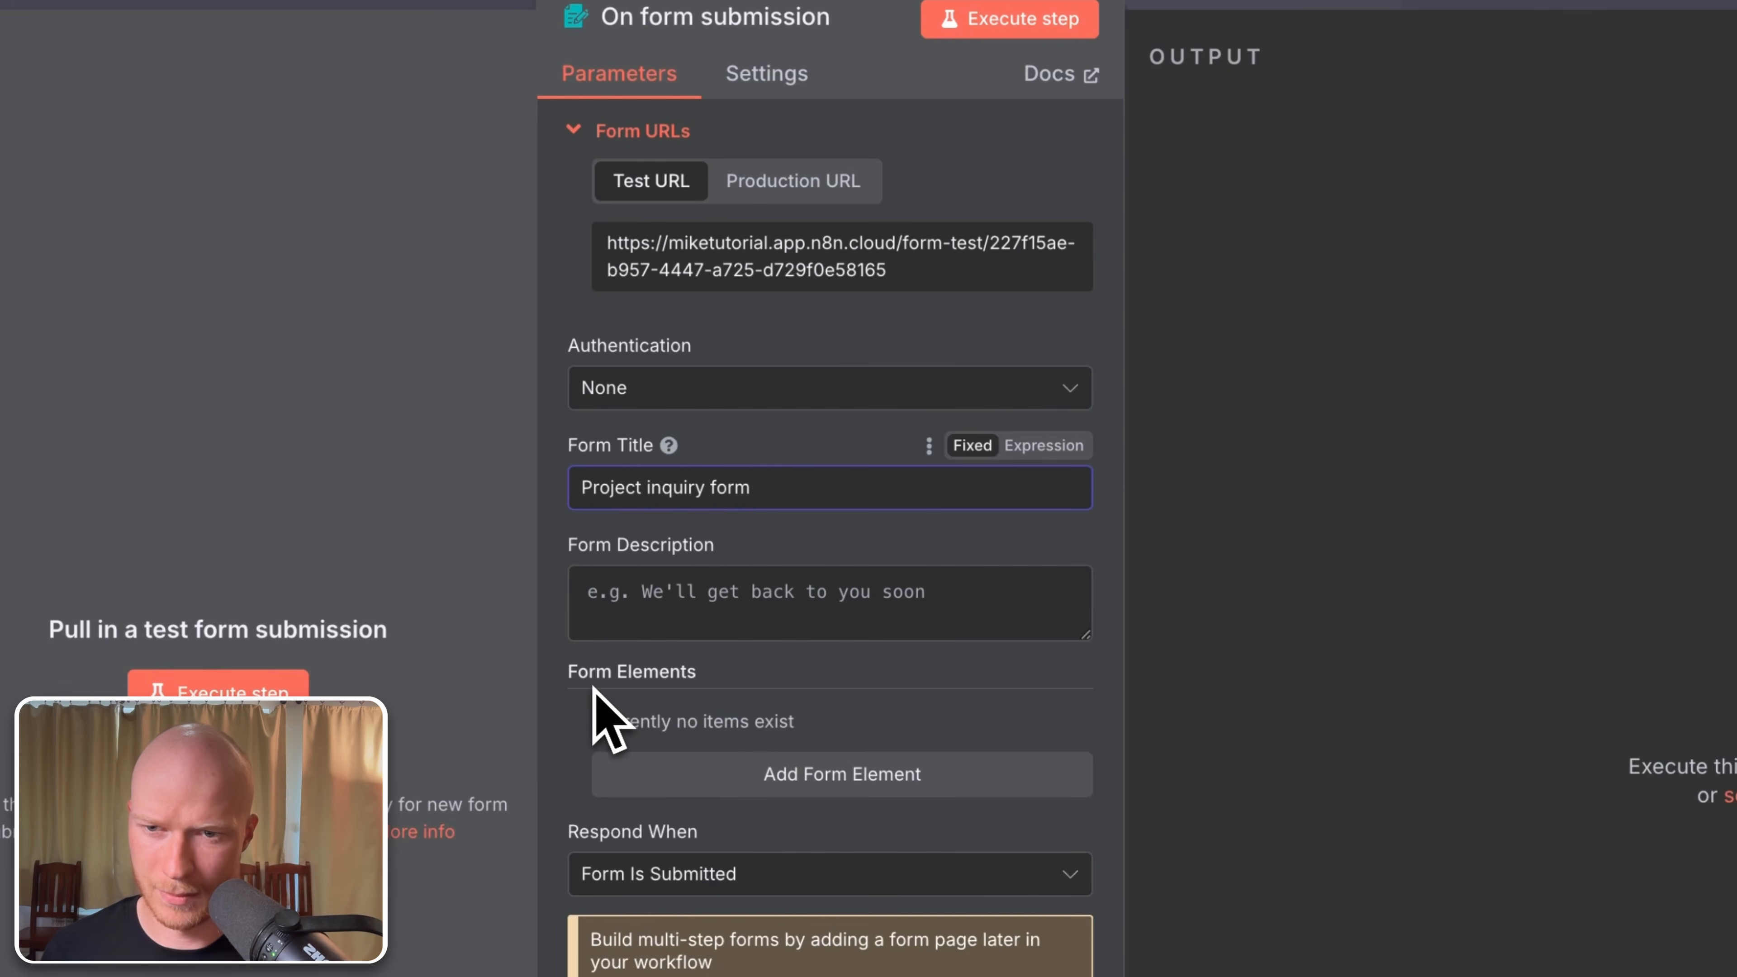
# Step: Add two form fields named Email and Message, then return to the canvas
pyautogui.click(807, 774)
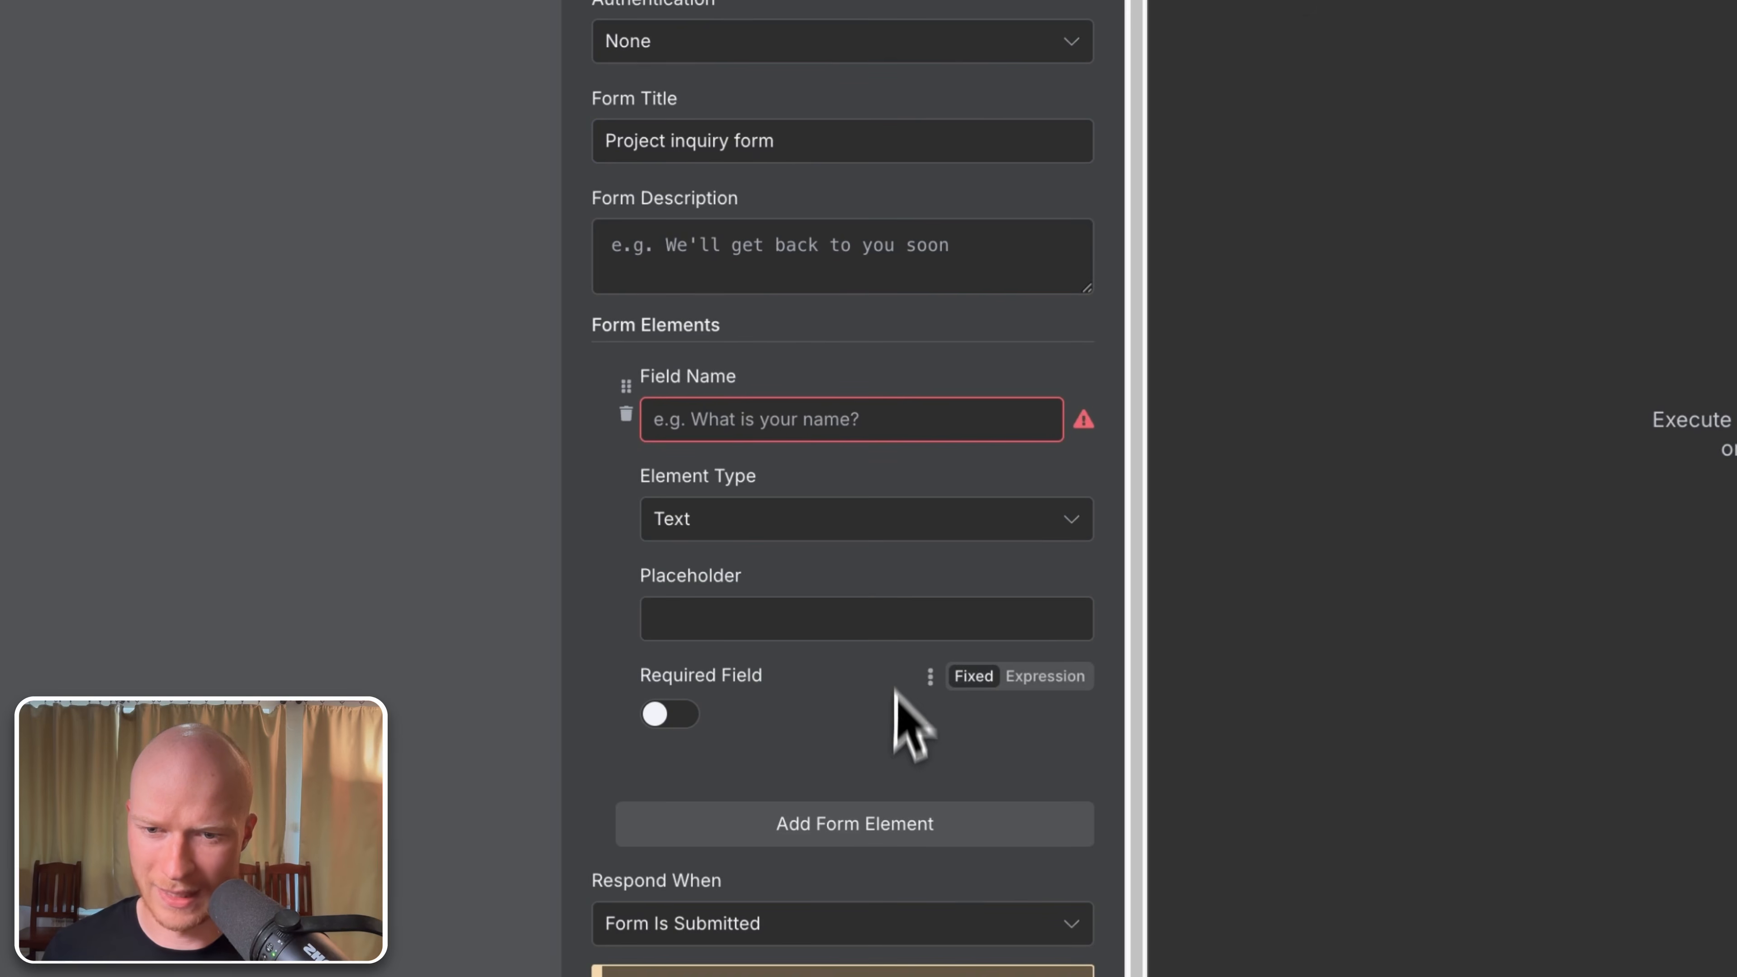
pyautogui.click(877, 821)
pyautogui.scroll(-4, 878, 801)
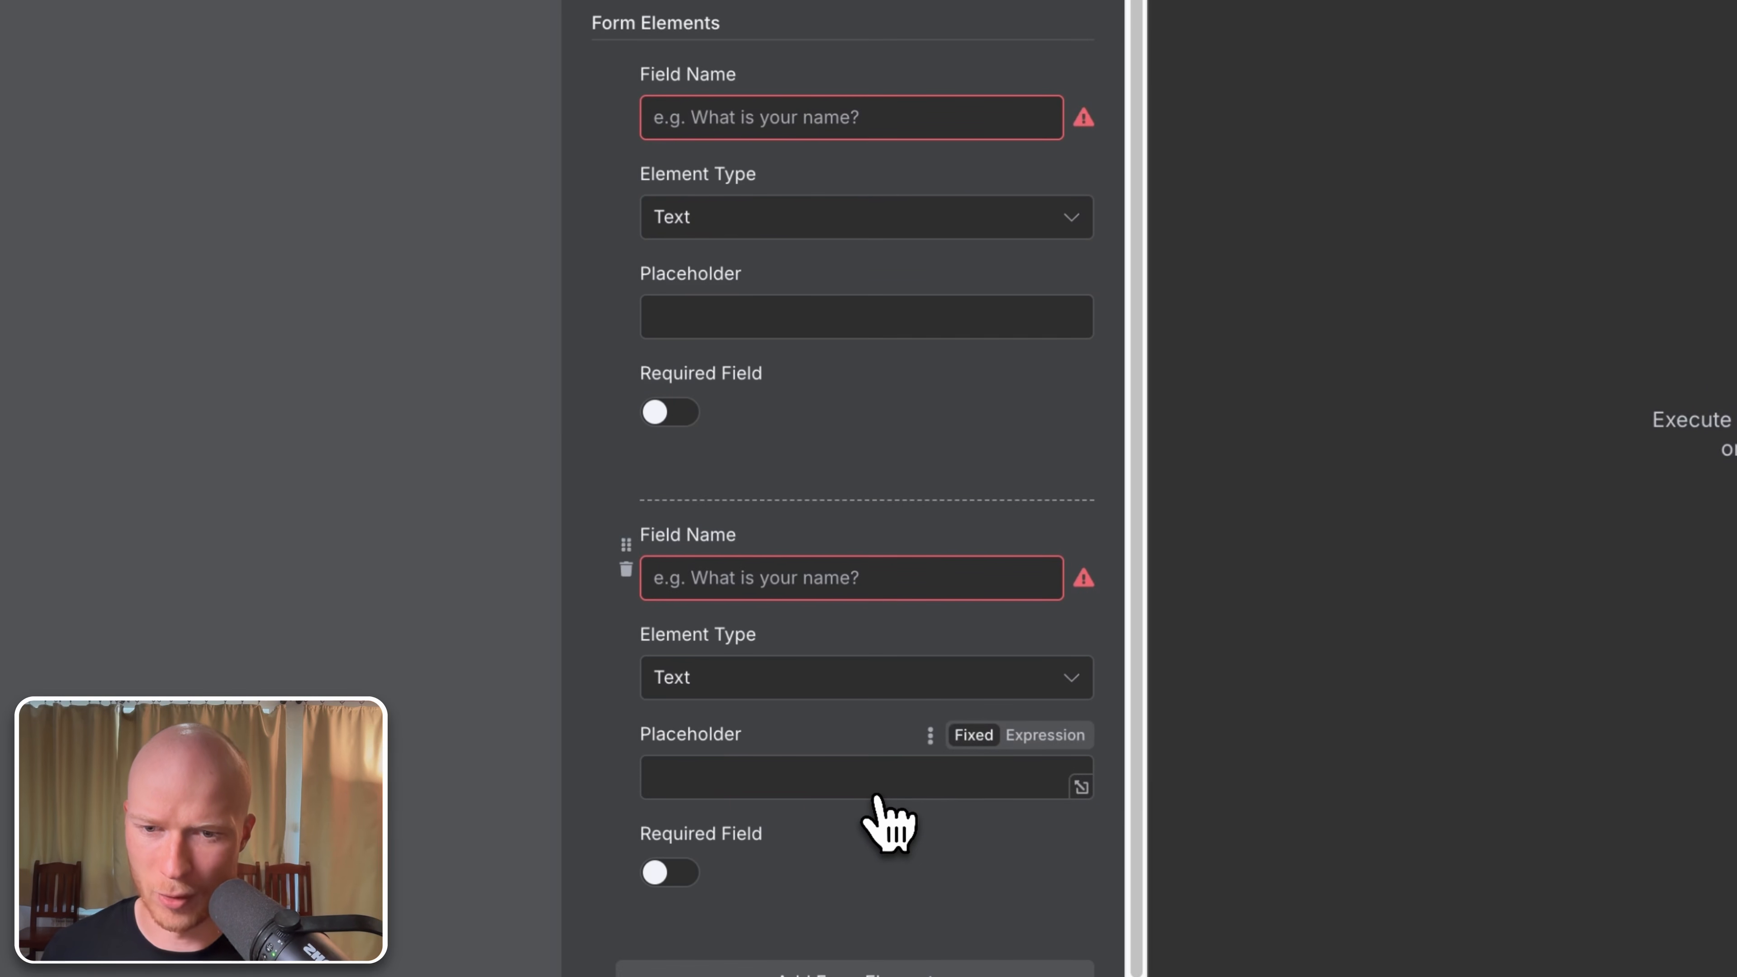
pyautogui.click(810, 123)
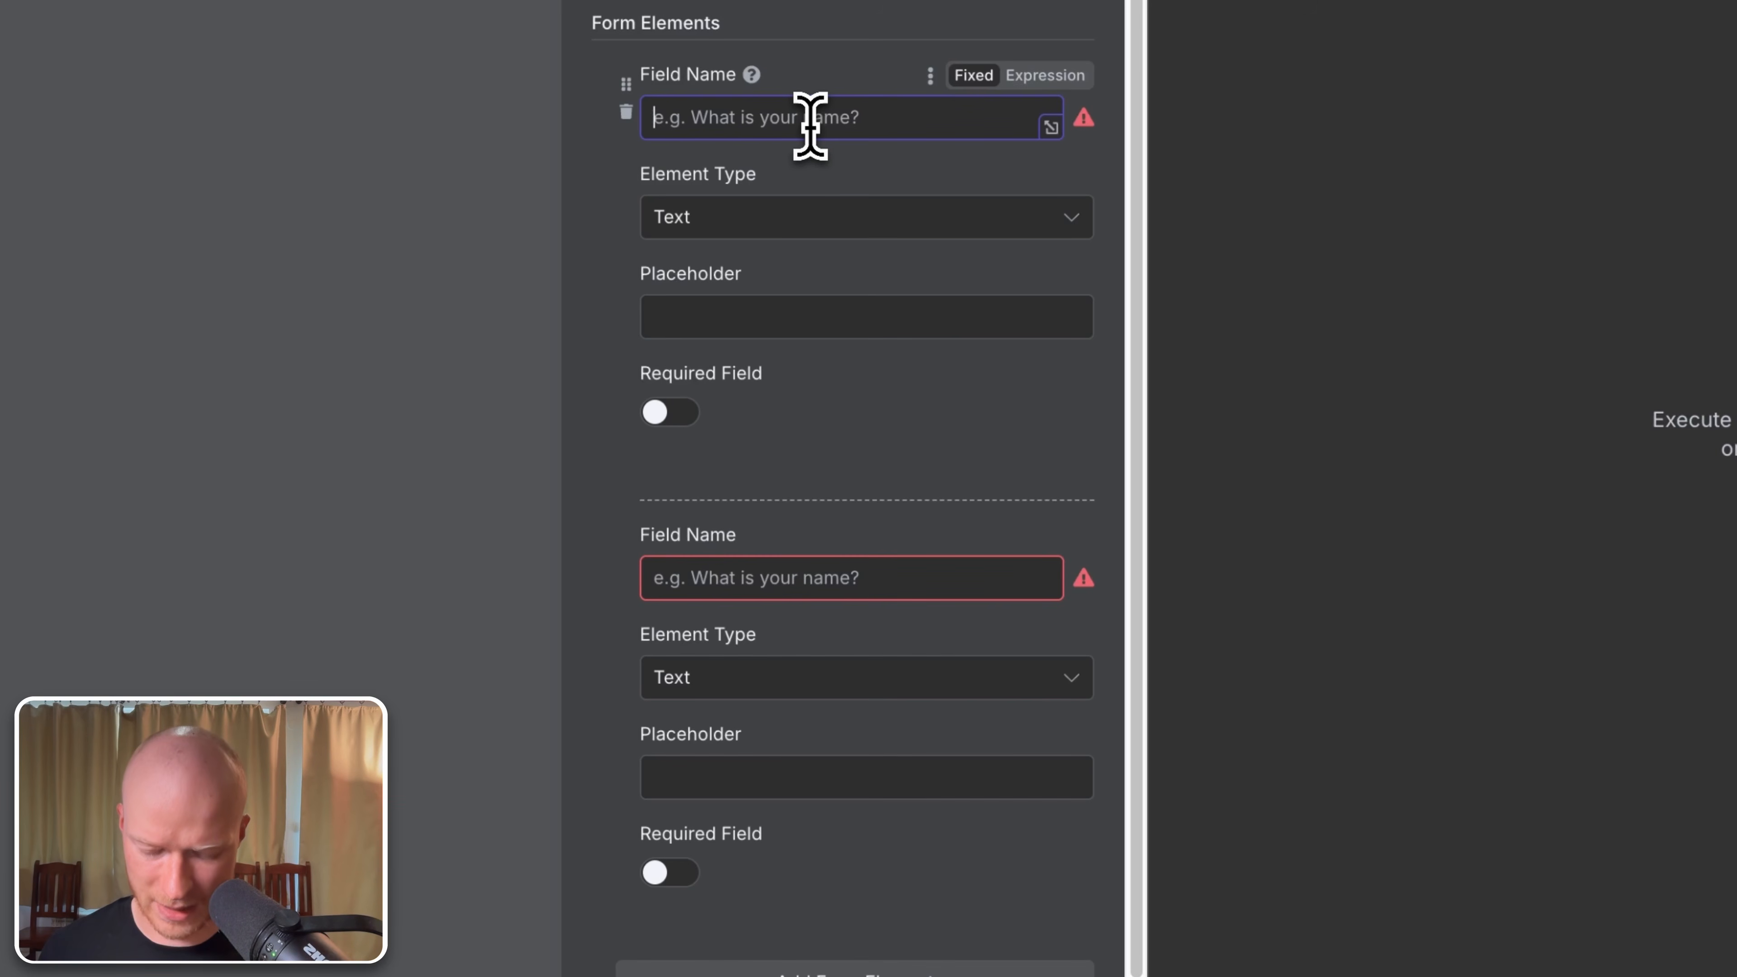
pyautogui.write('Email')
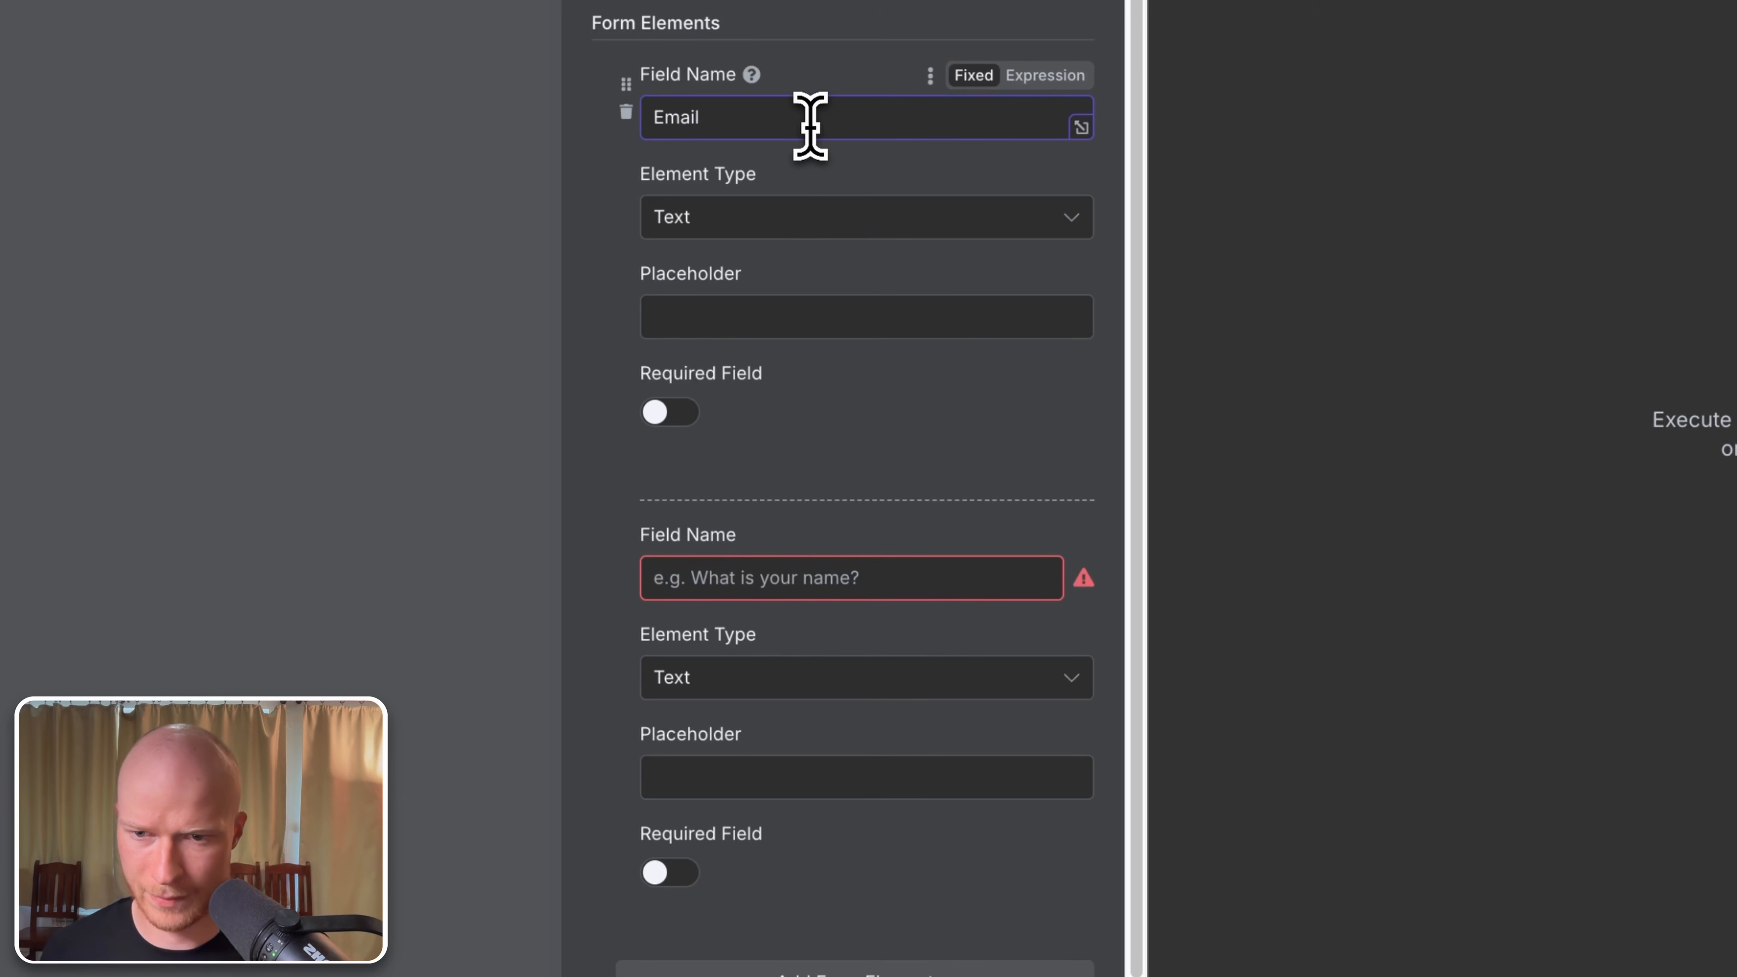
pyautogui.click(946, 579)
pyautogui.write('Mess')
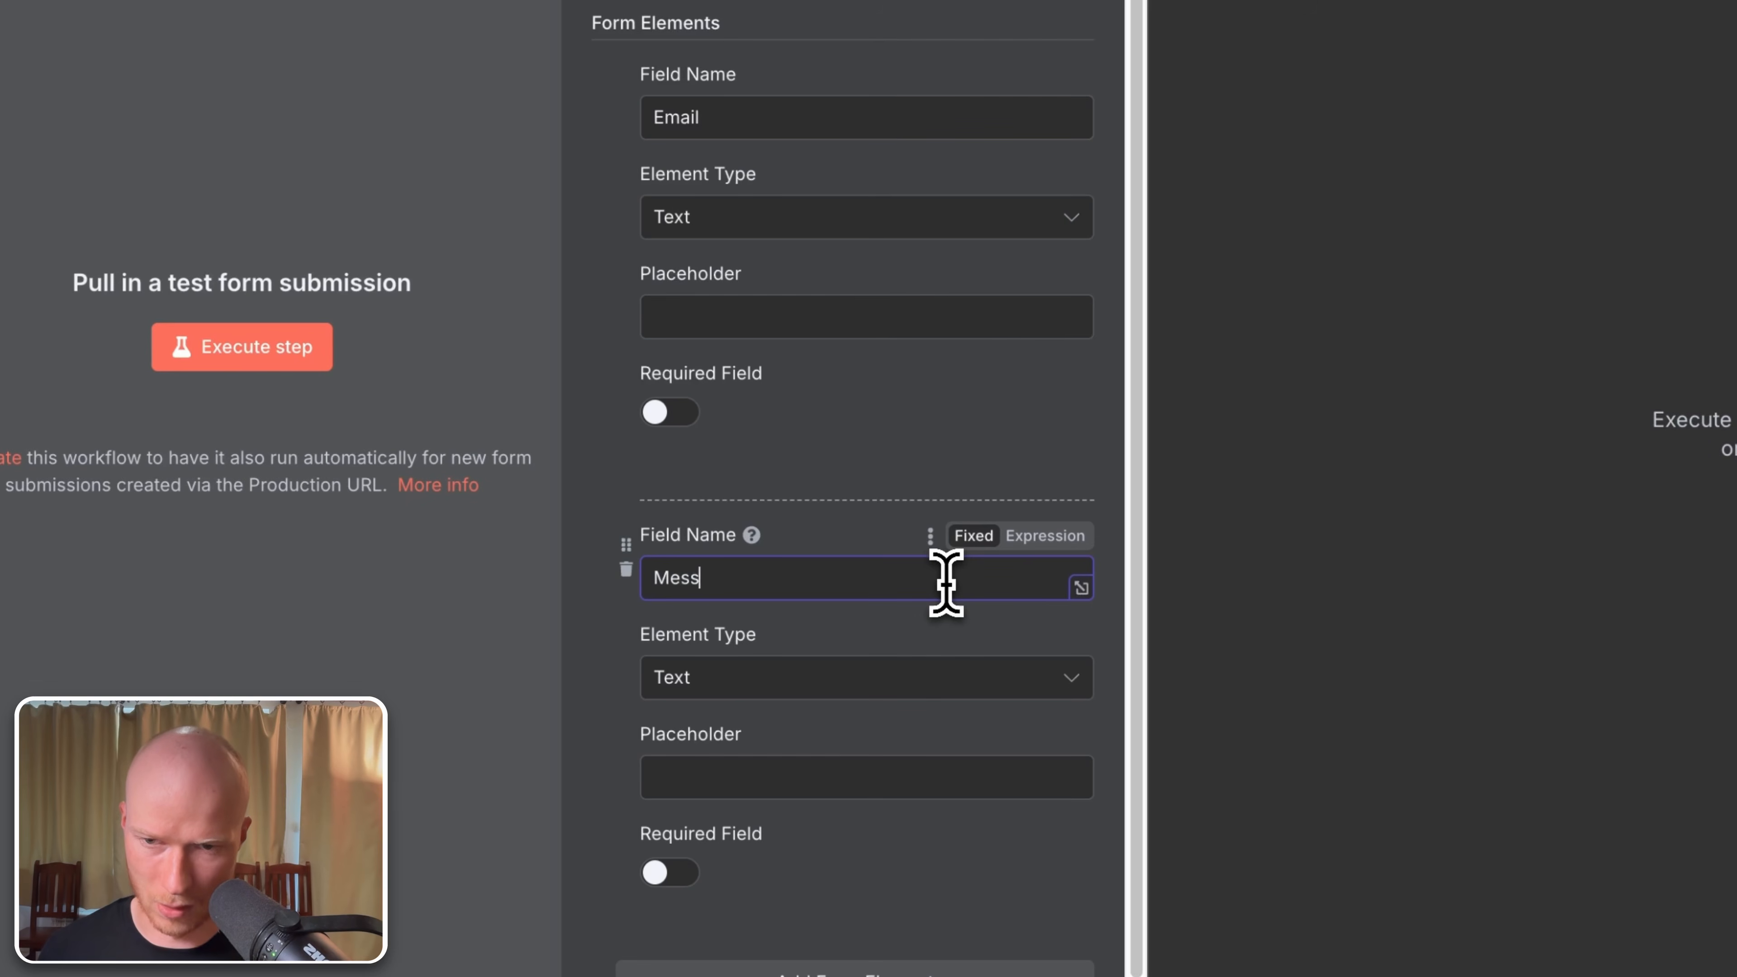
pyautogui.write('age')
pyautogui.click(848, 419)
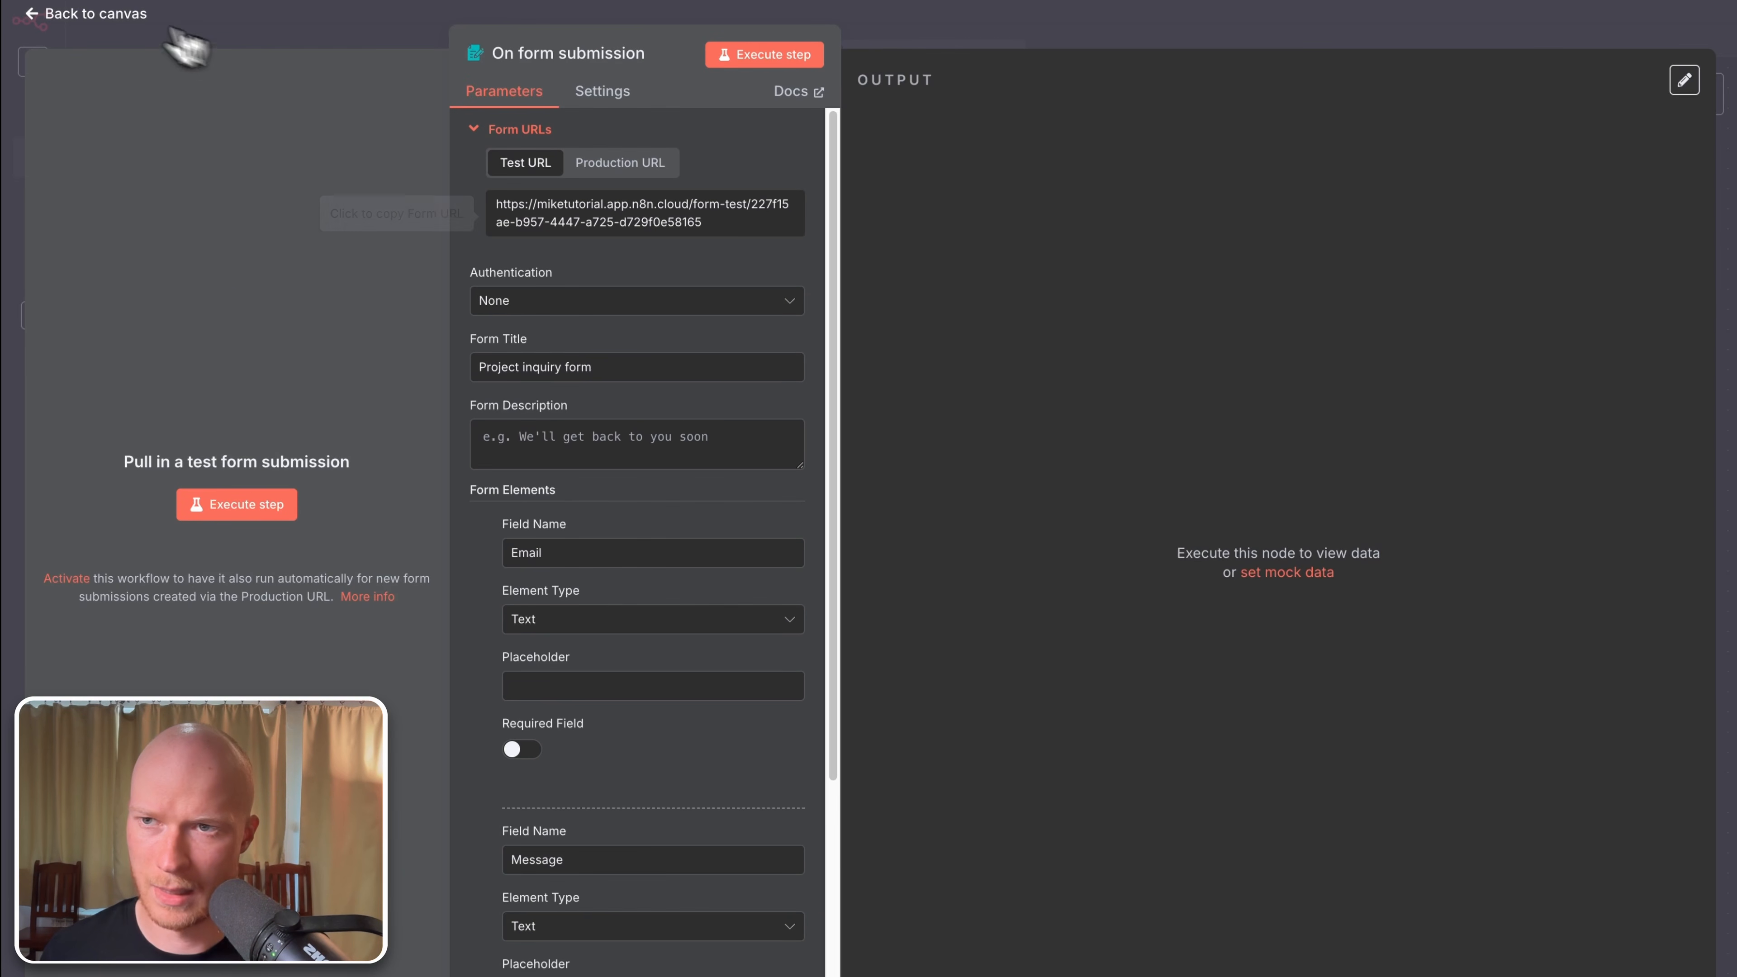
pyautogui.click(104, 16)
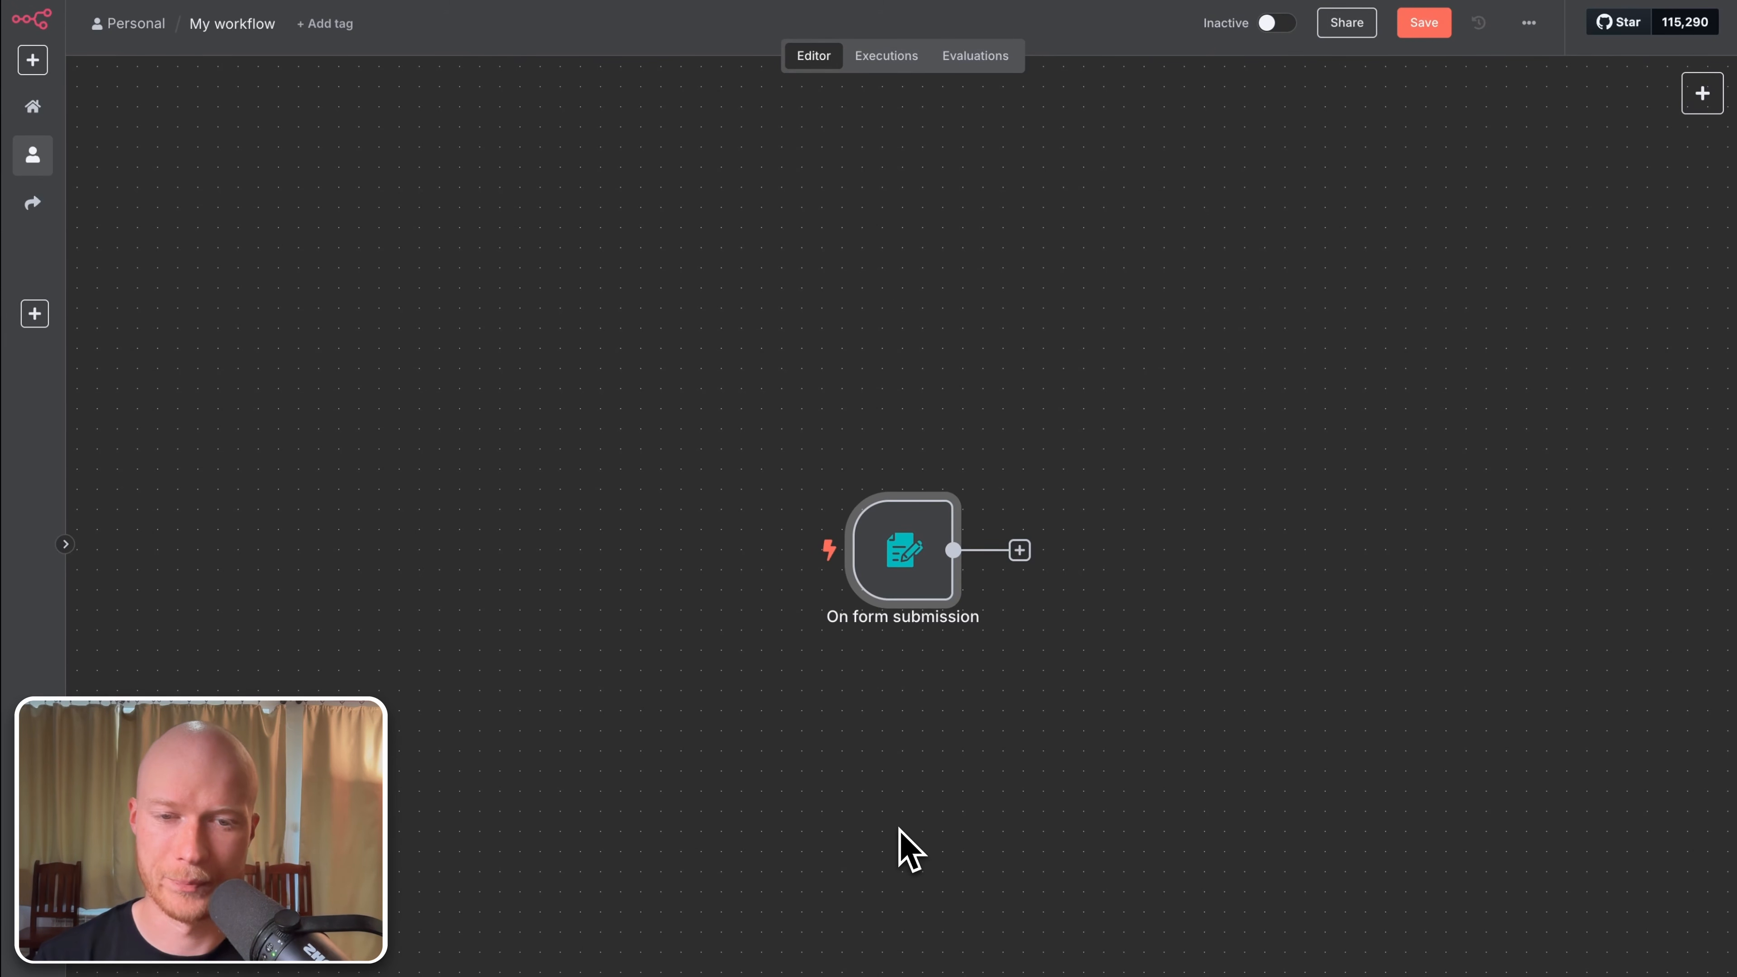
# Step: Save and execute the workflow, submitting the test form with a sample email address
pyautogui.press('super+s')
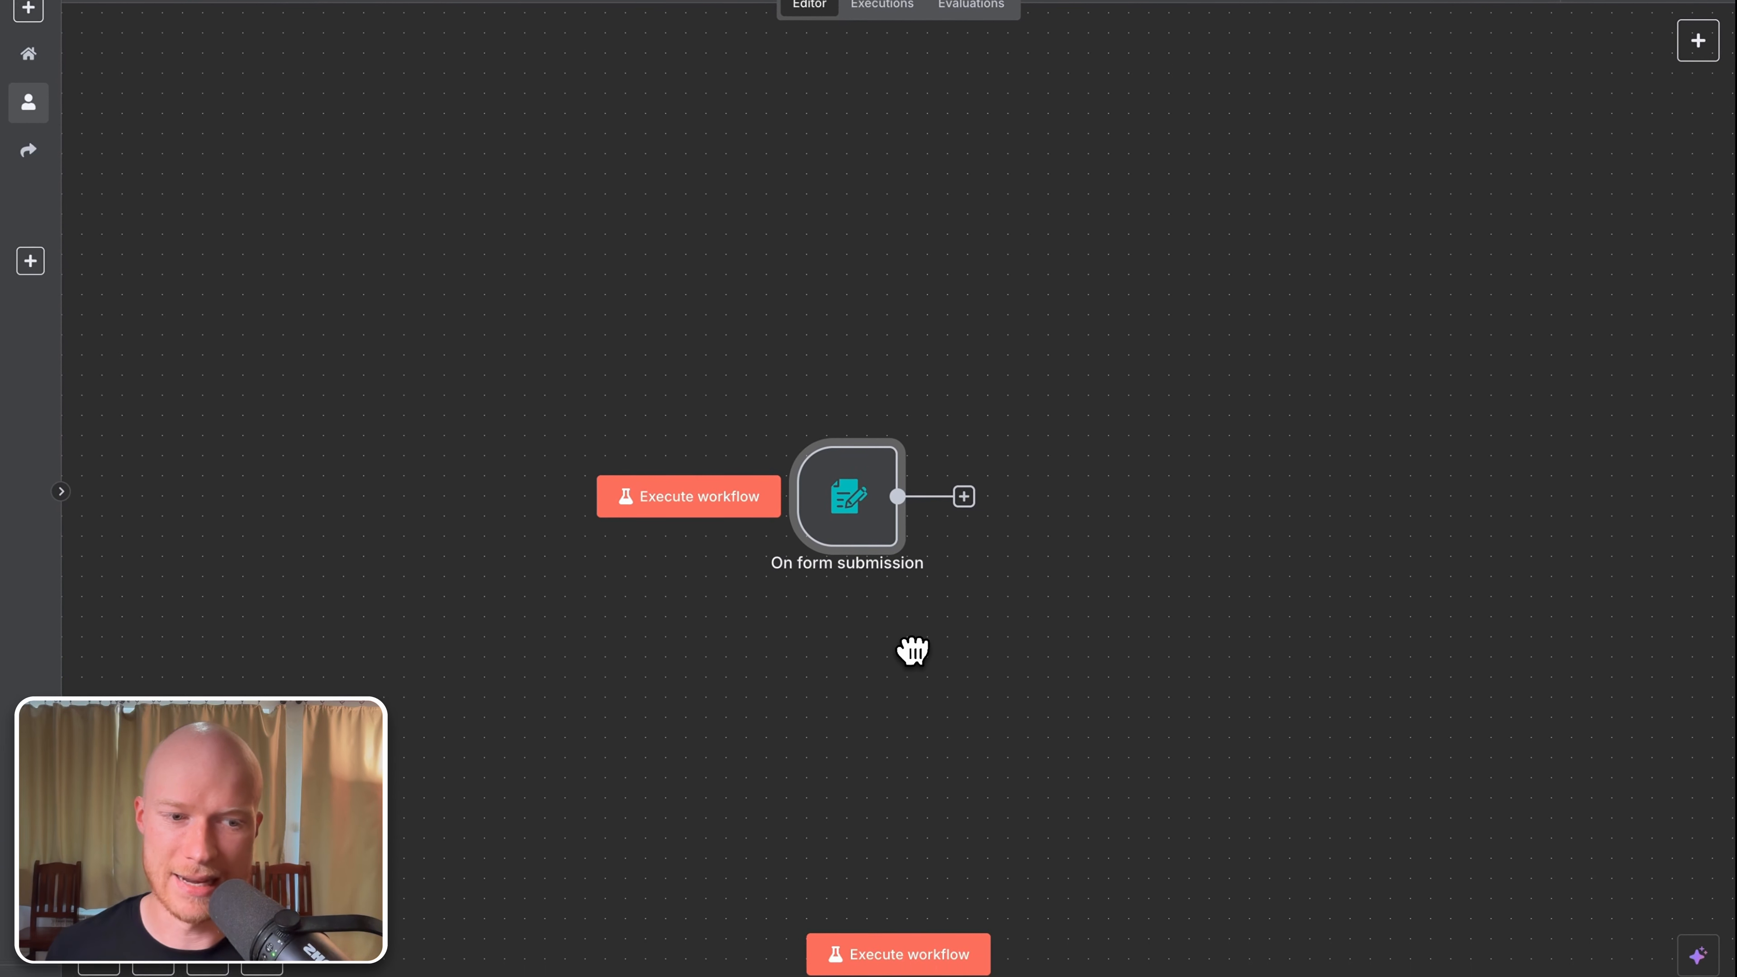
pyautogui.click(946, 961)
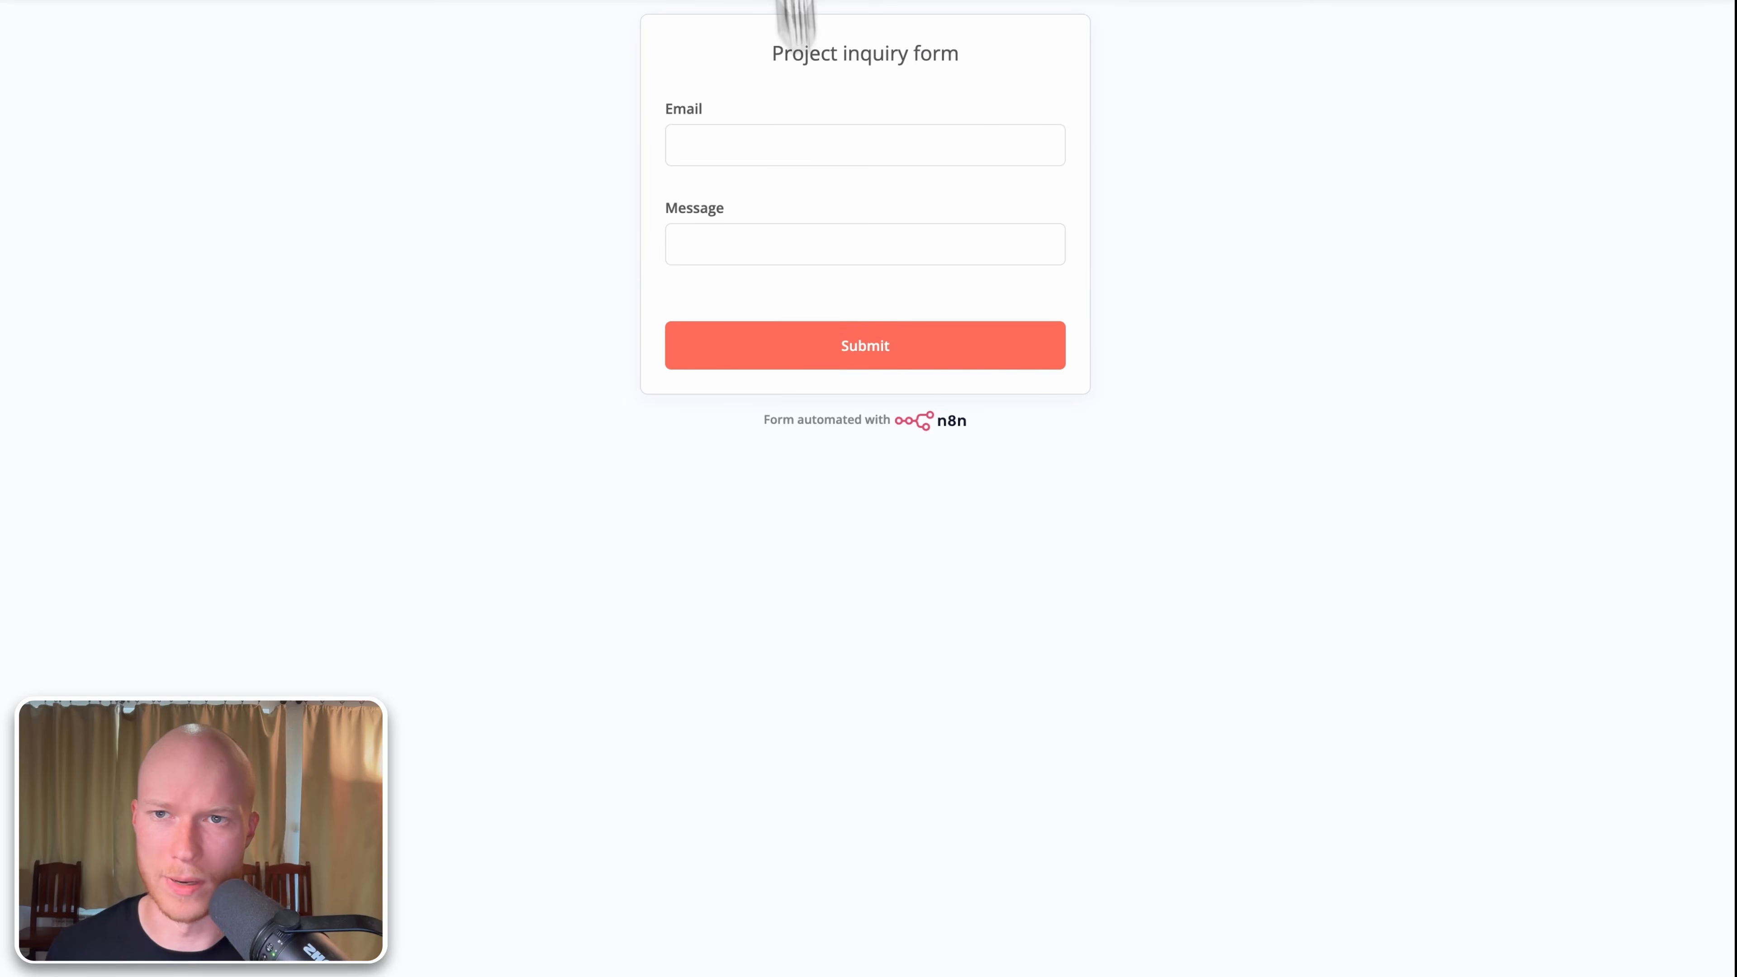
pyautogui.click(807, 133)
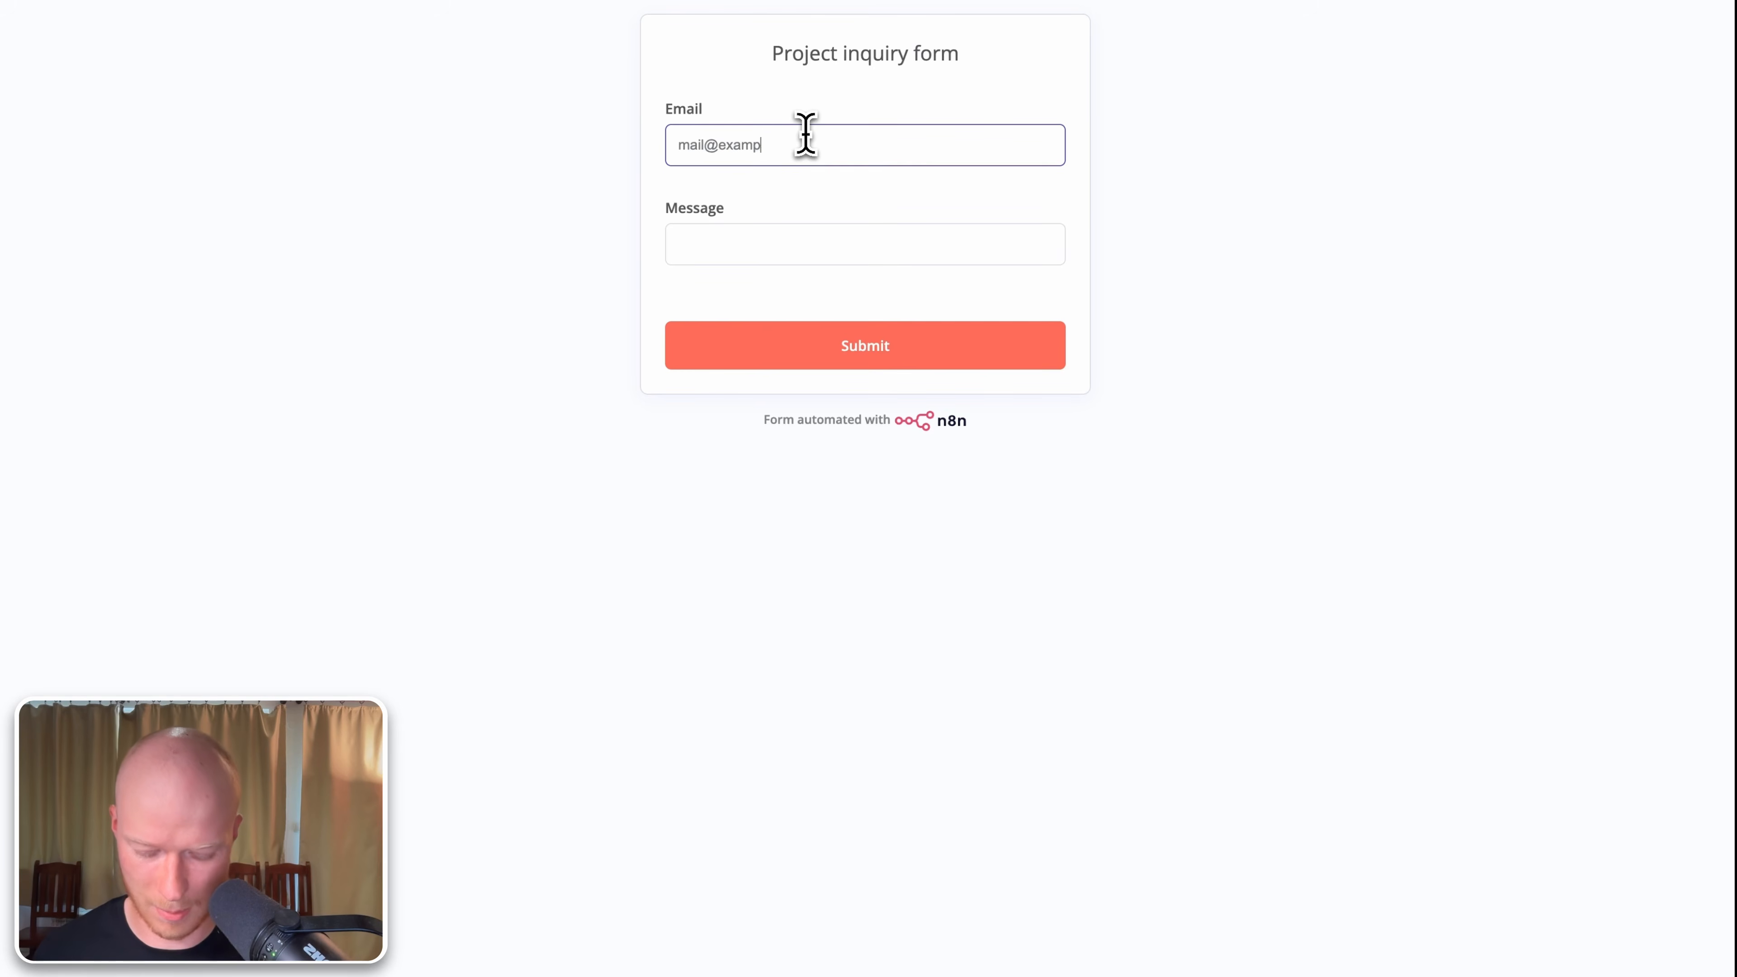
pyautogui.write('mail@example.co')
pyautogui.write('m')
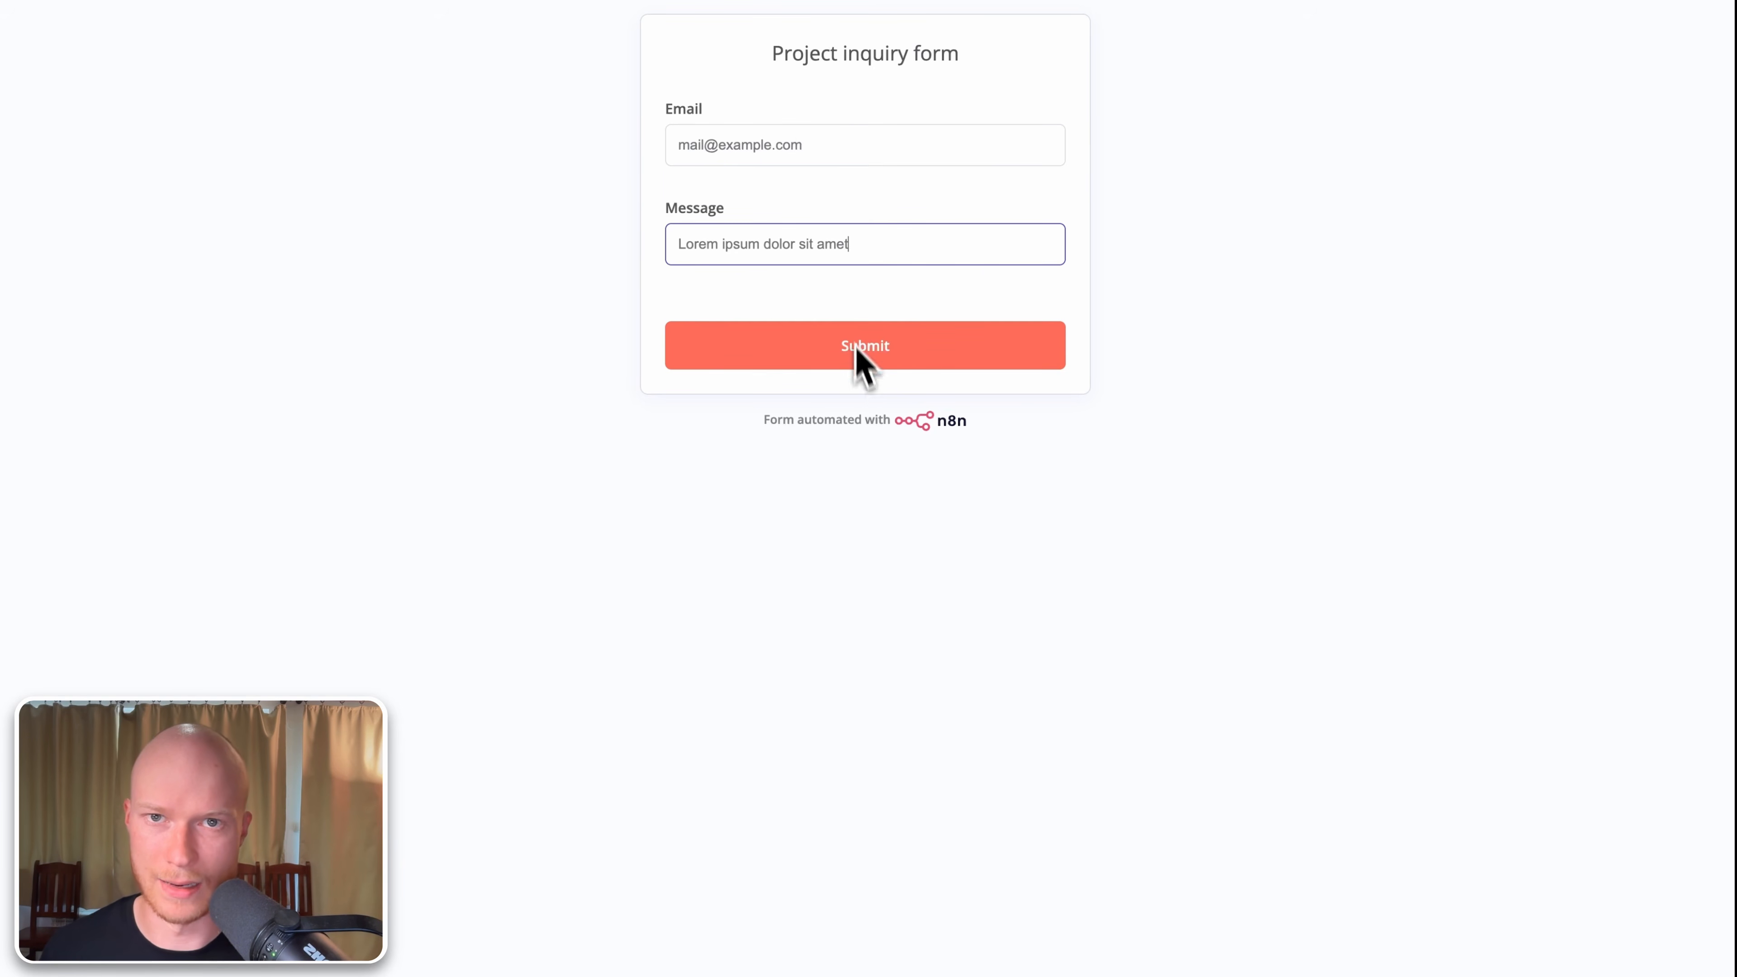
pyautogui.click(863, 370)
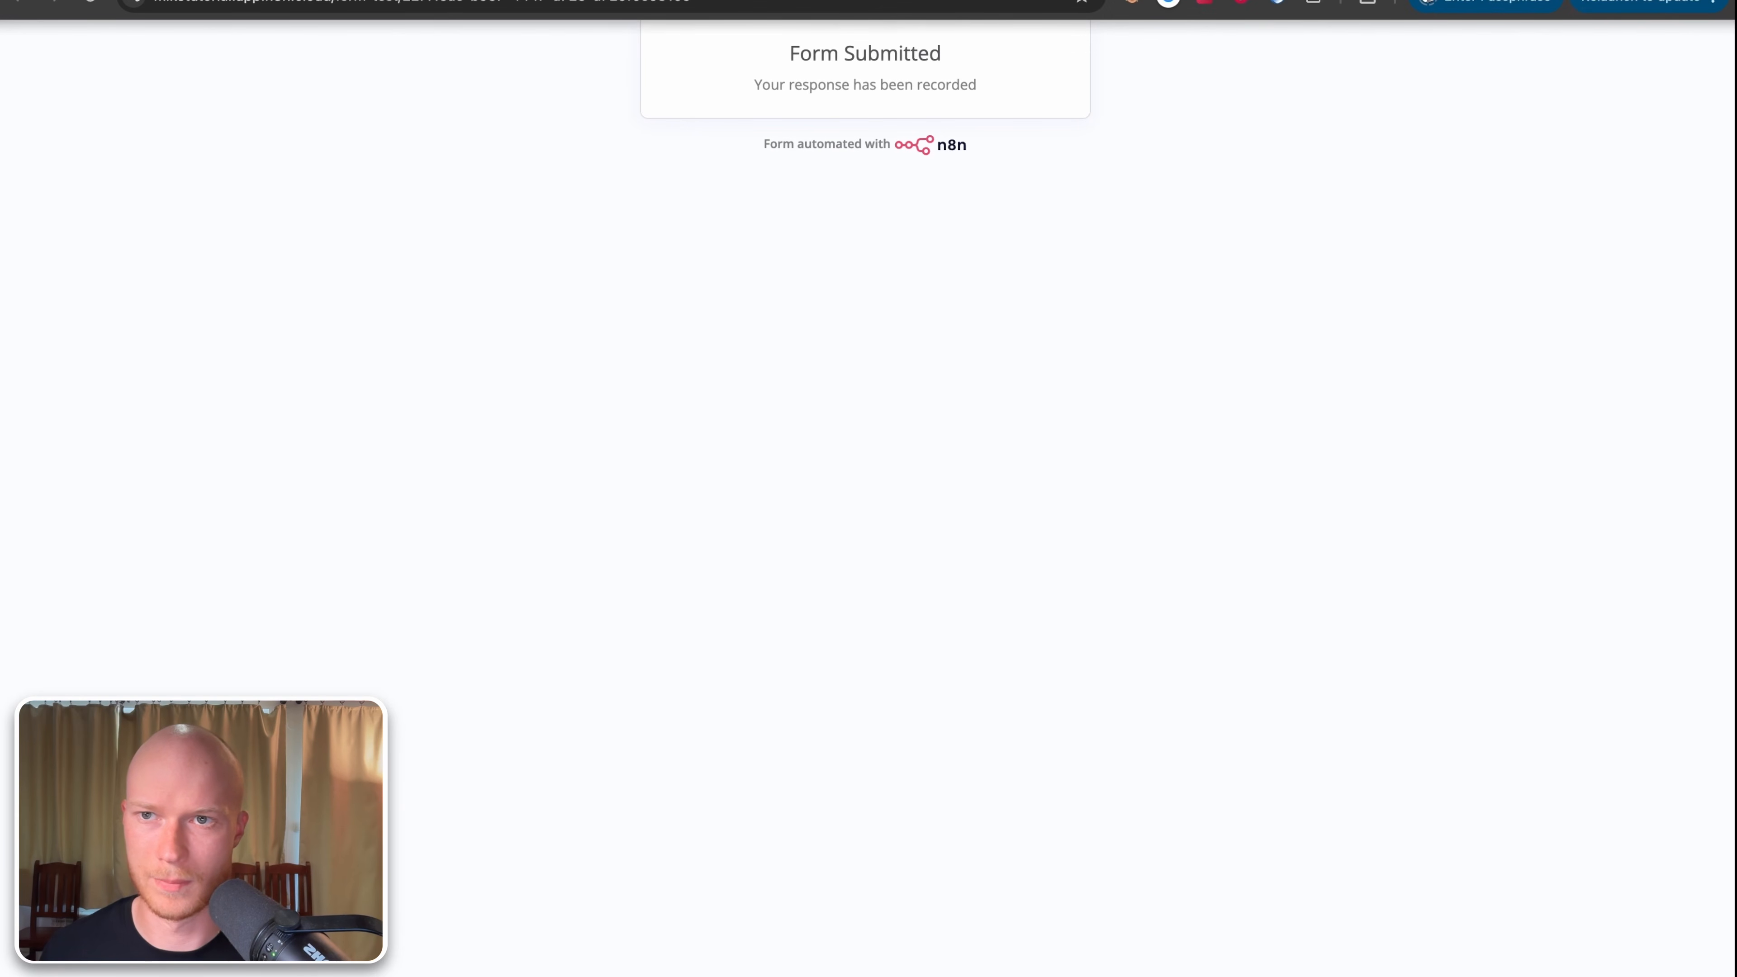
pyautogui.press('super+w')
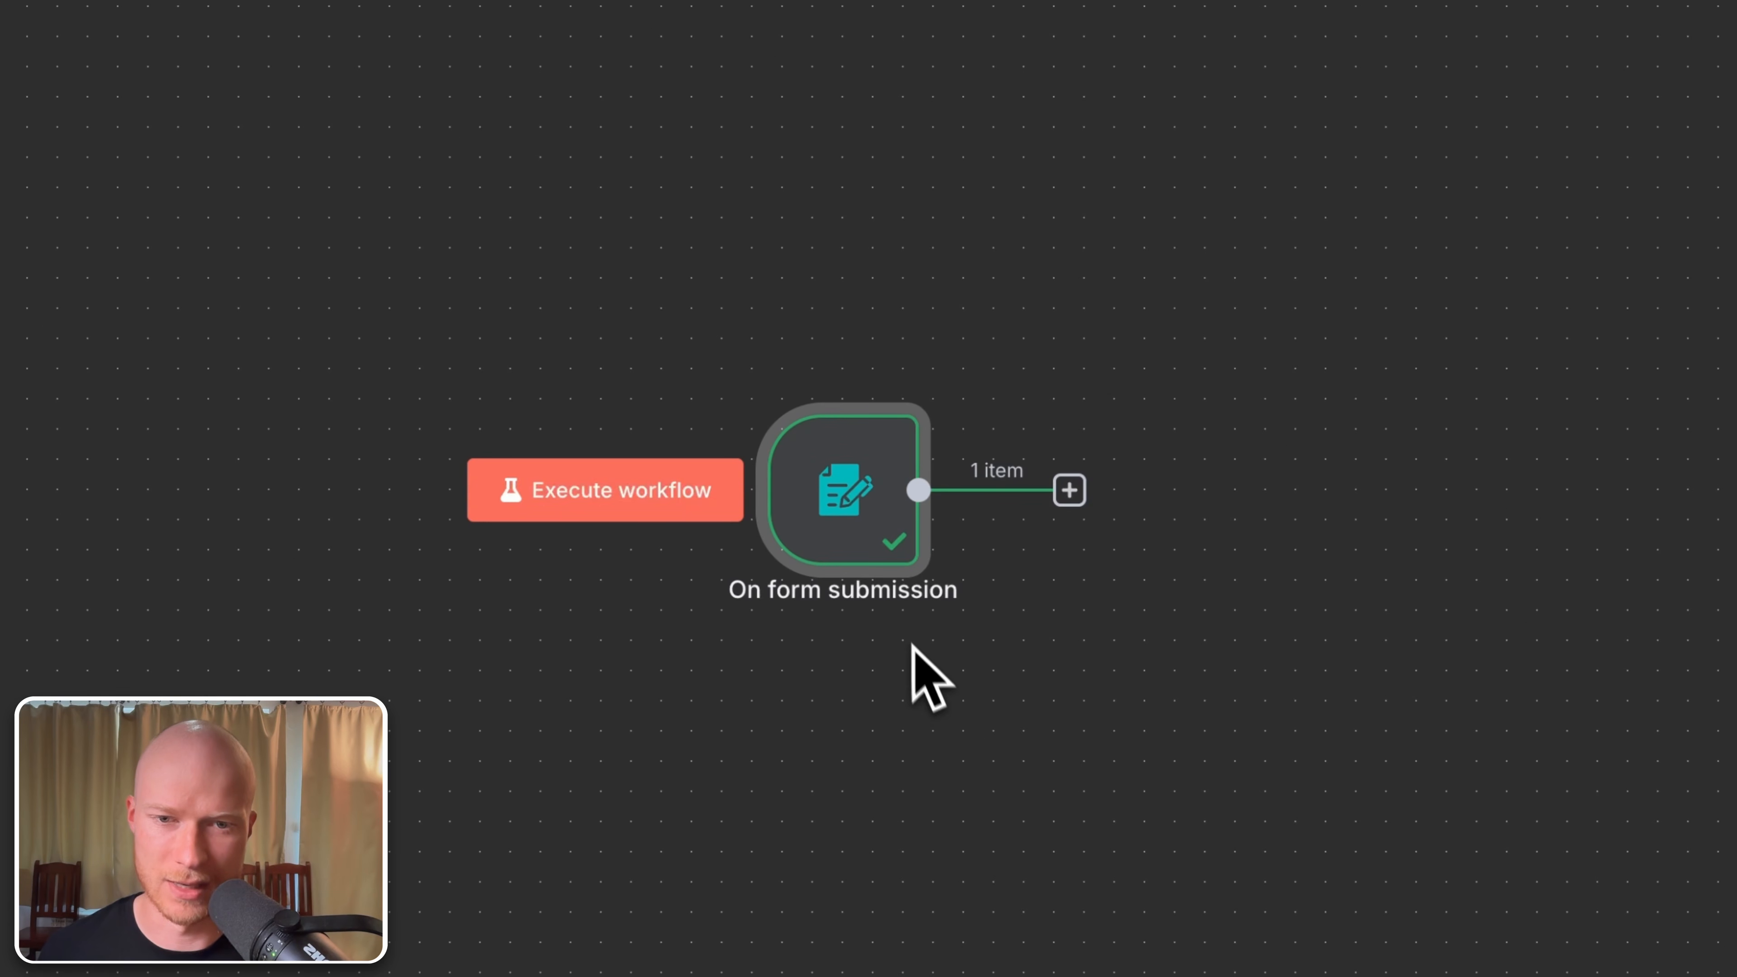
pyautogui.moveTo(893, 568)
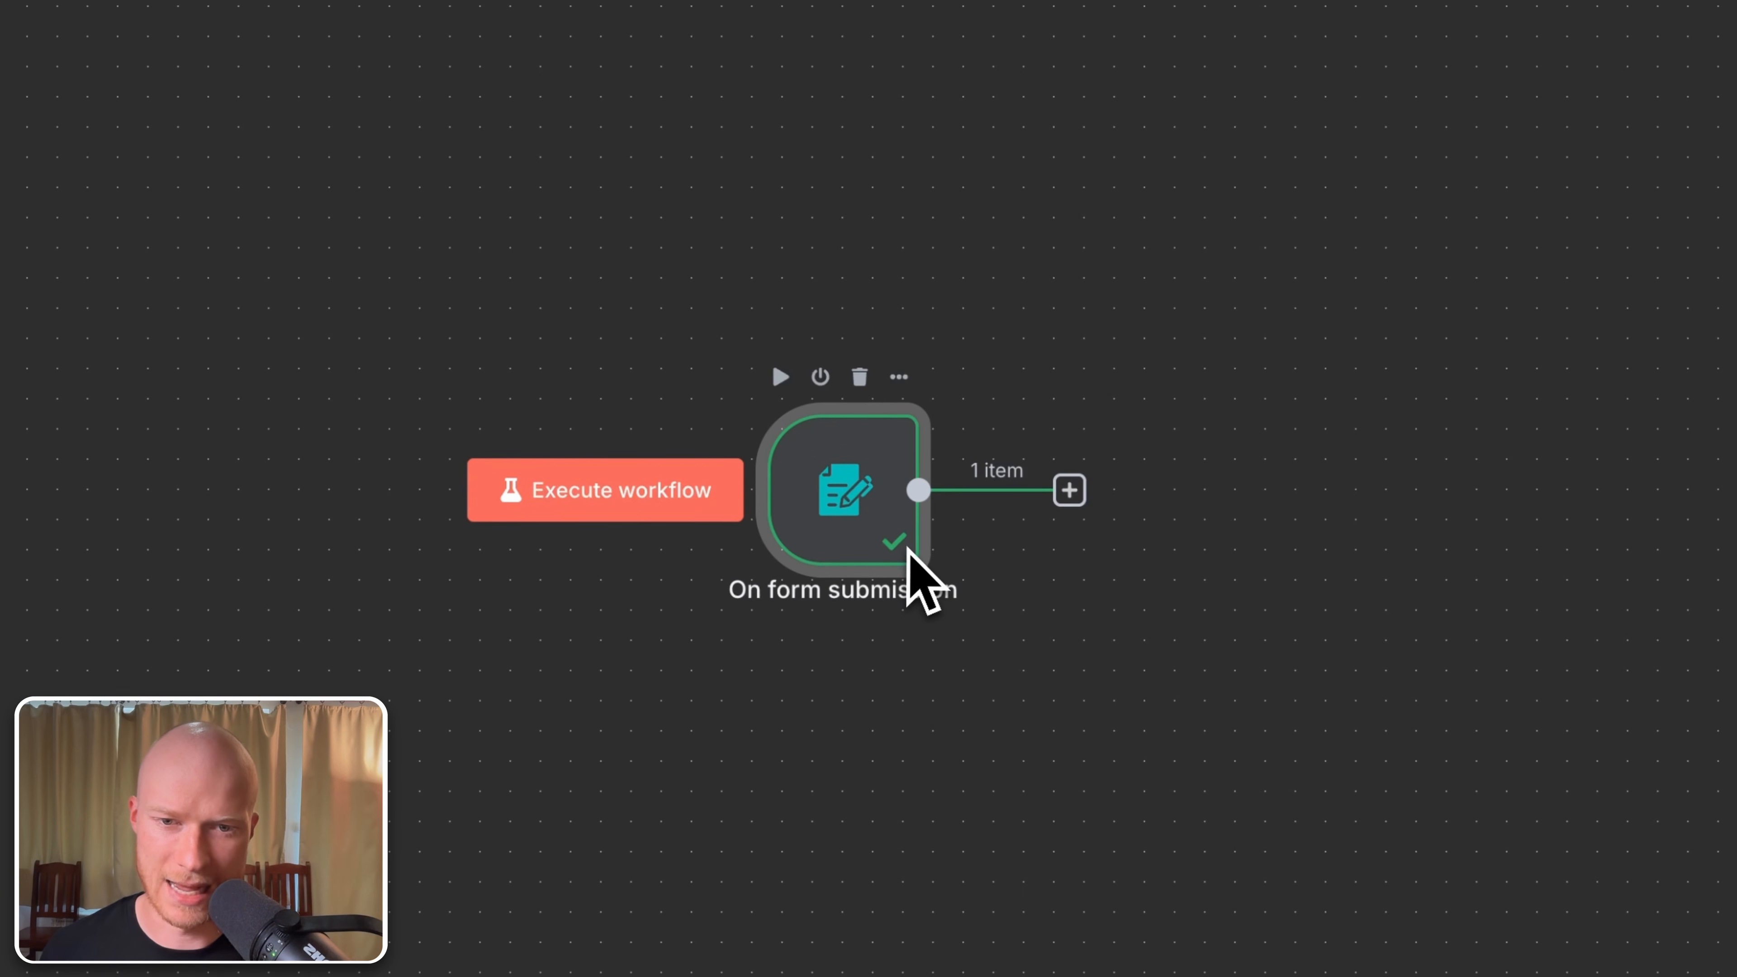
pyautogui.doubleClick(846, 475)
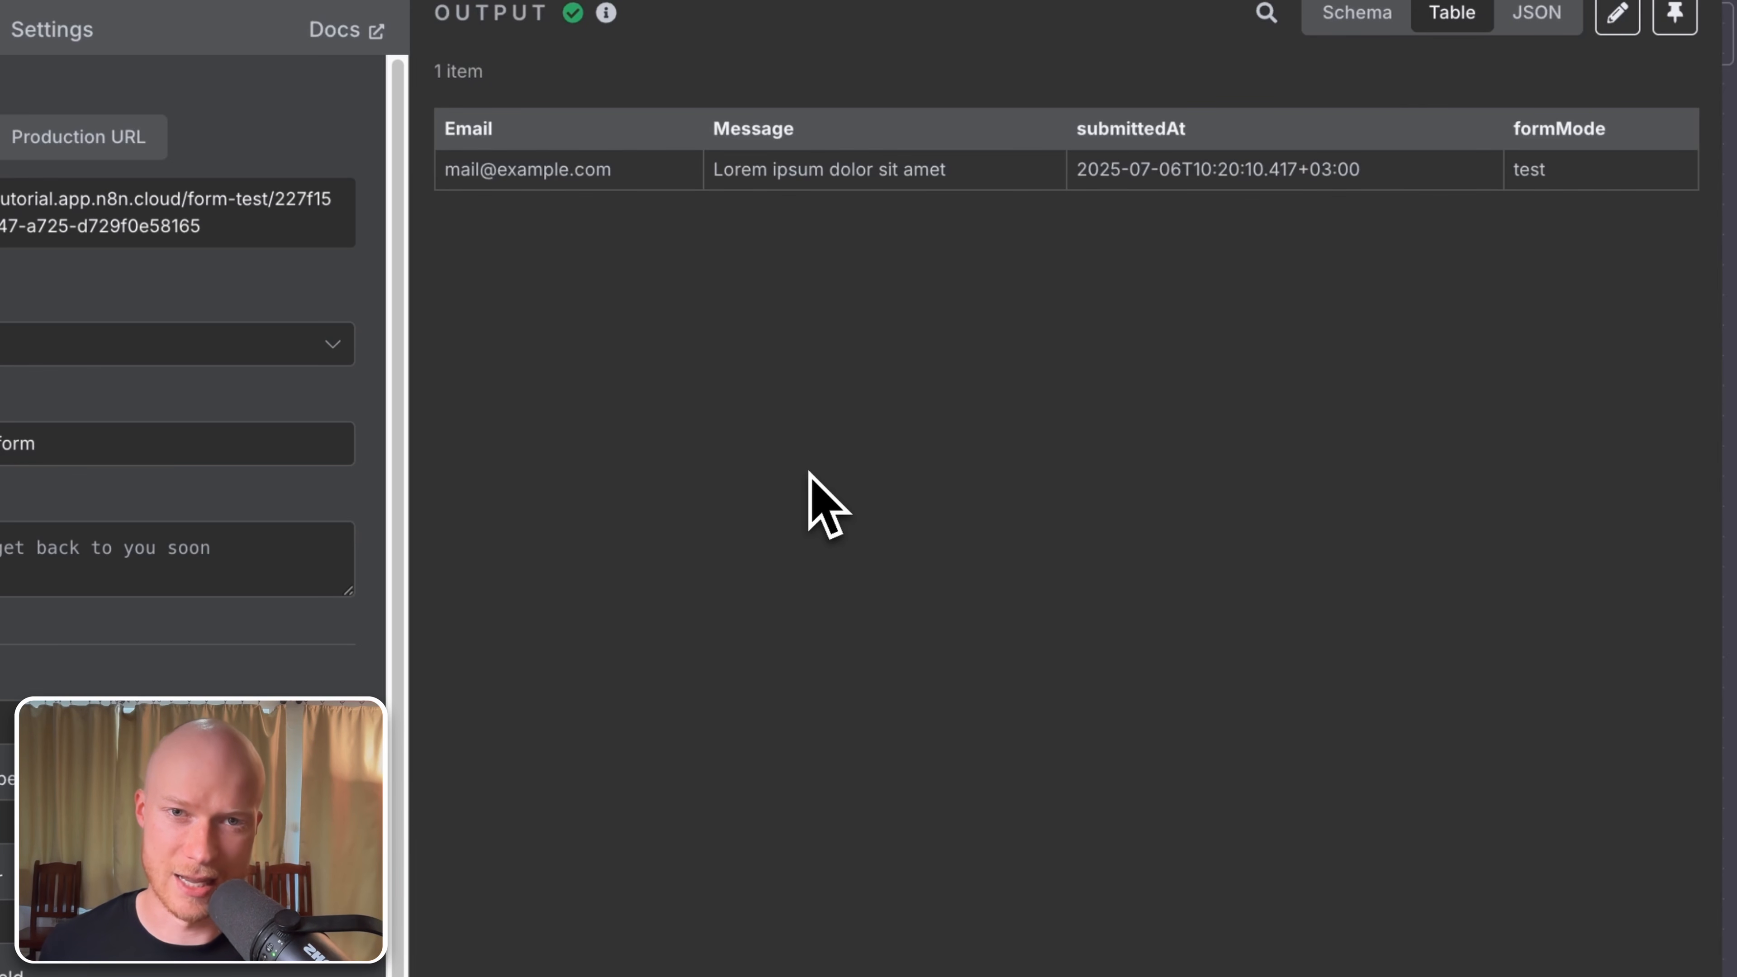
pyautogui.press('Escape')
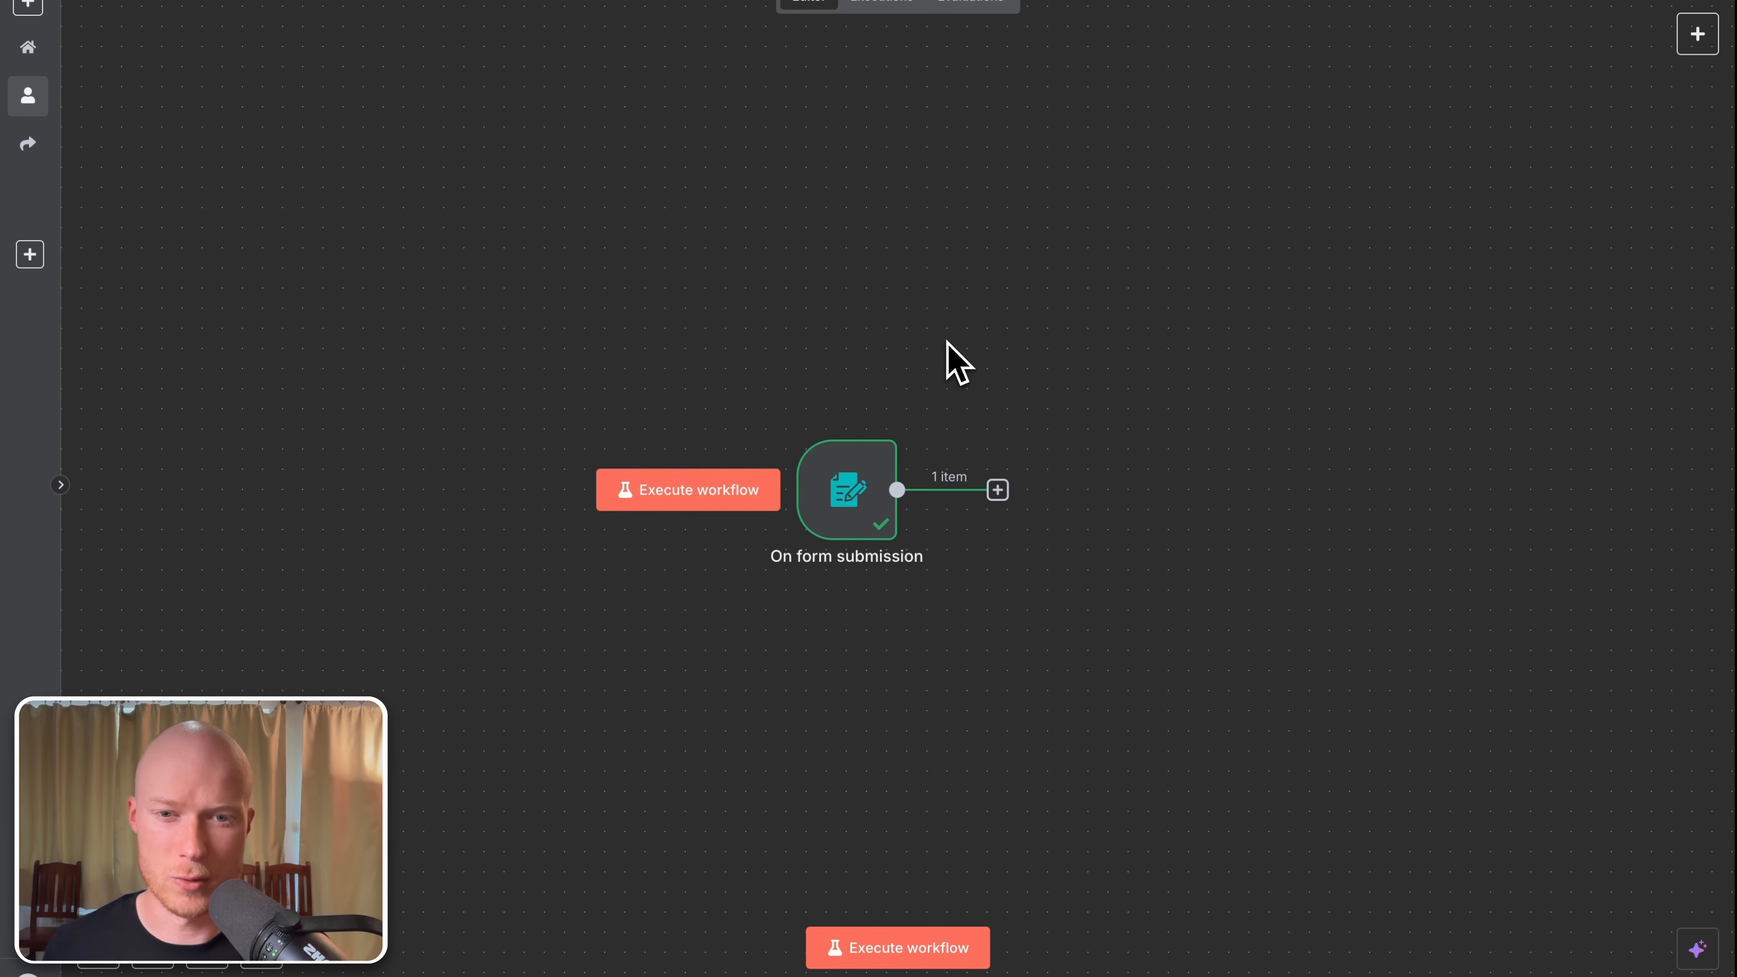
# Step: Open the nodes panel and browse the AI, Data transformation and Flow categories
pyautogui.click(1697, 37)
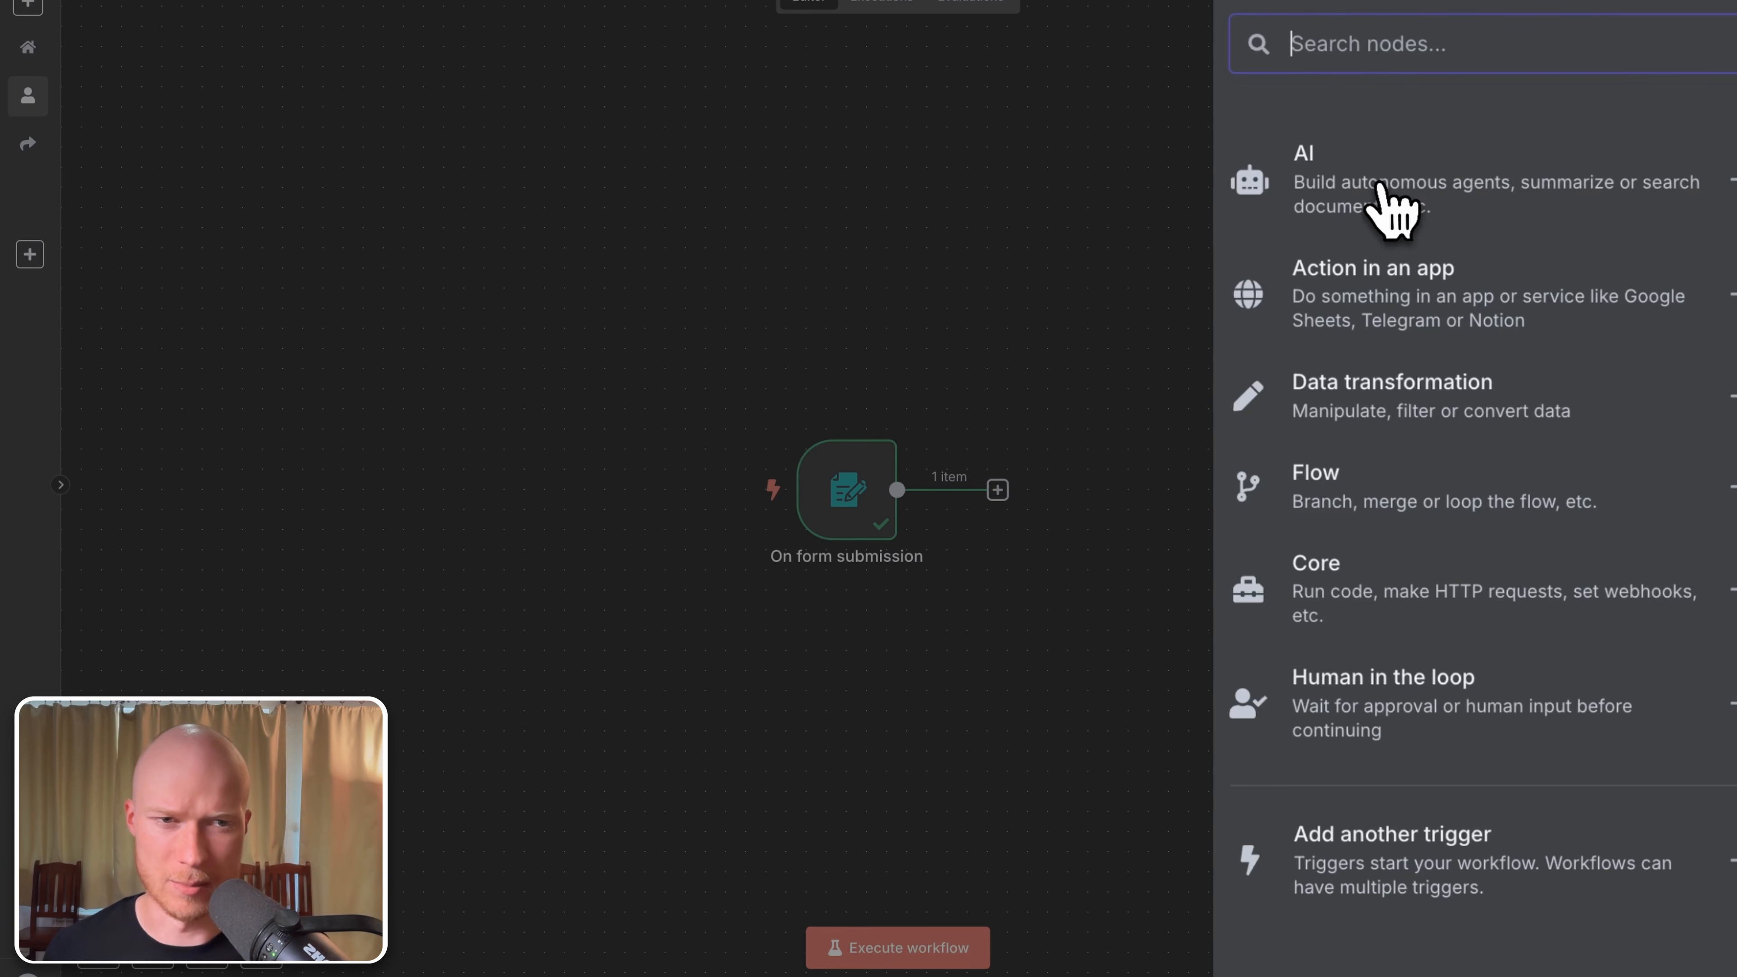
pyautogui.click(1385, 197)
pyautogui.scroll(-1, 1452, 601)
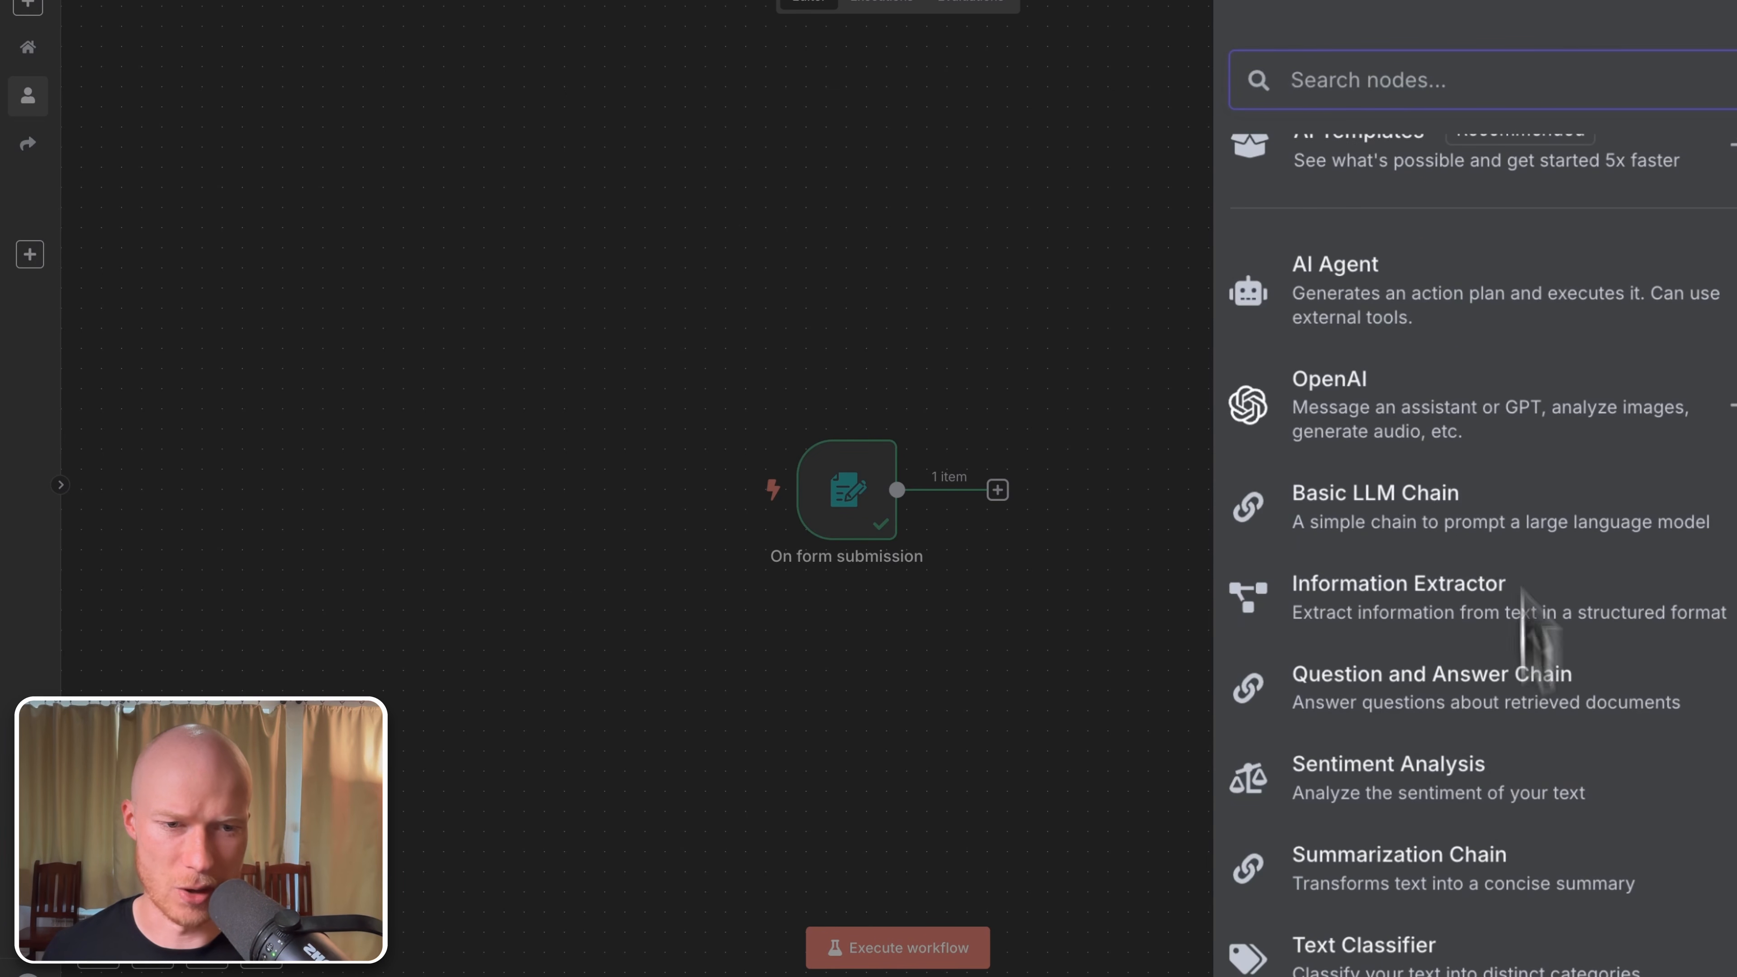
pyautogui.scroll(1, 1509, 780)
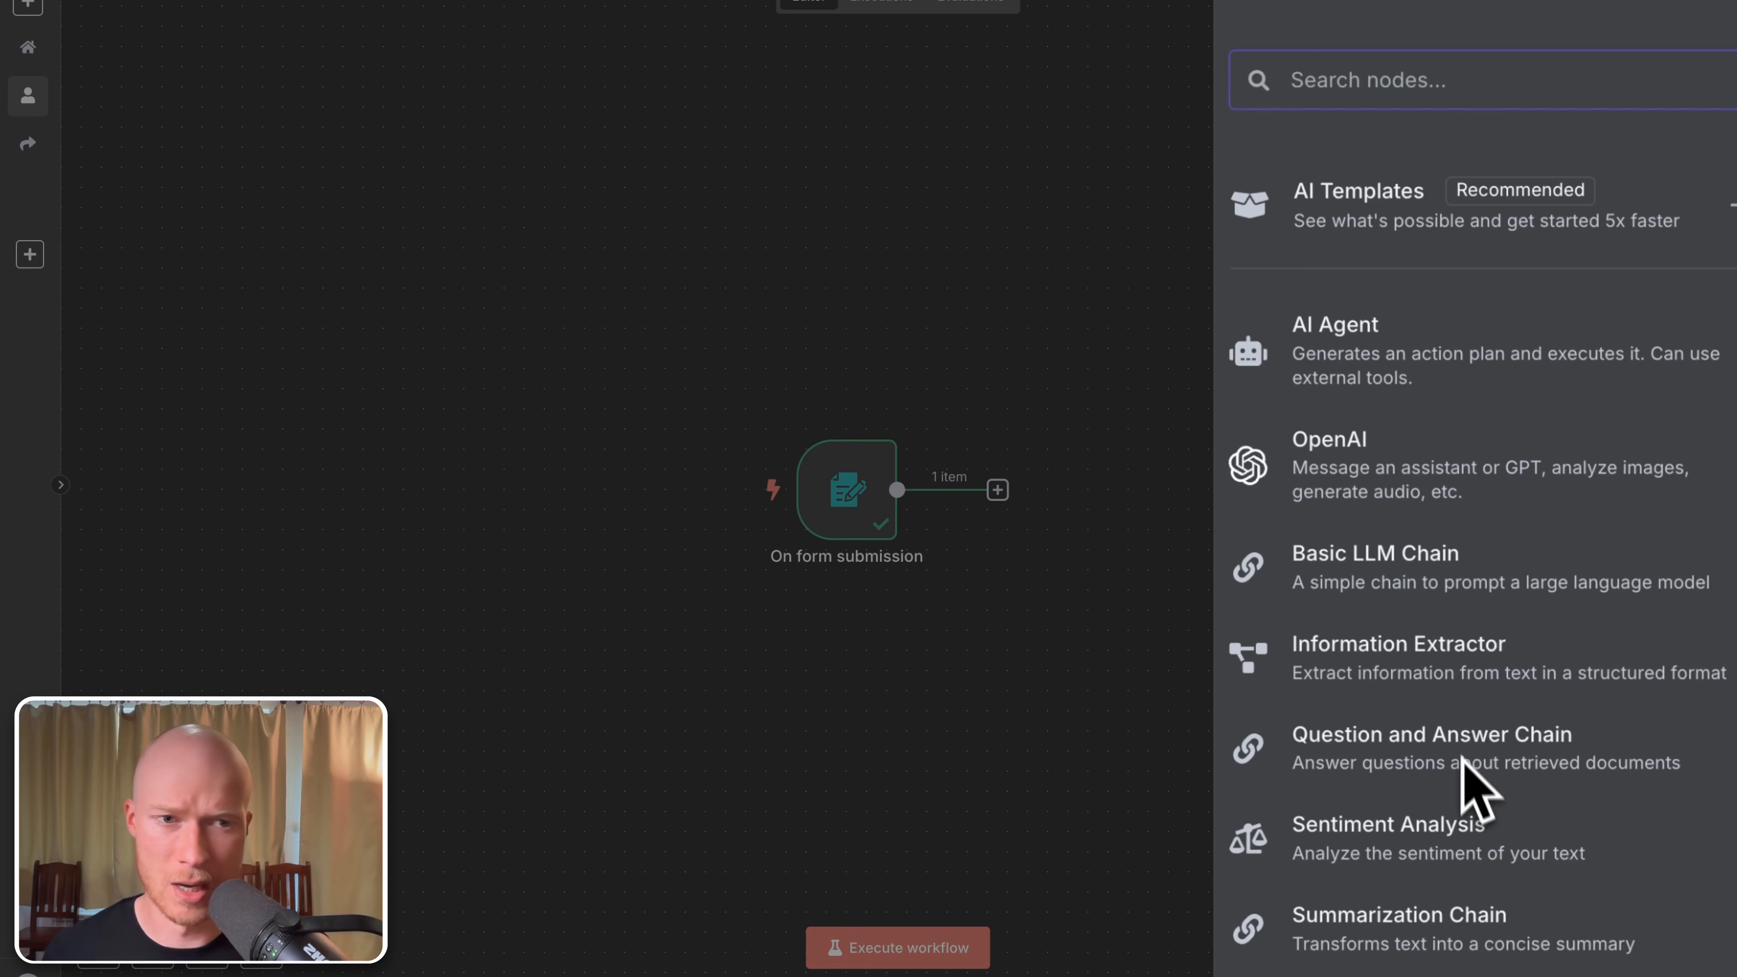
pyautogui.click(1259, 7)
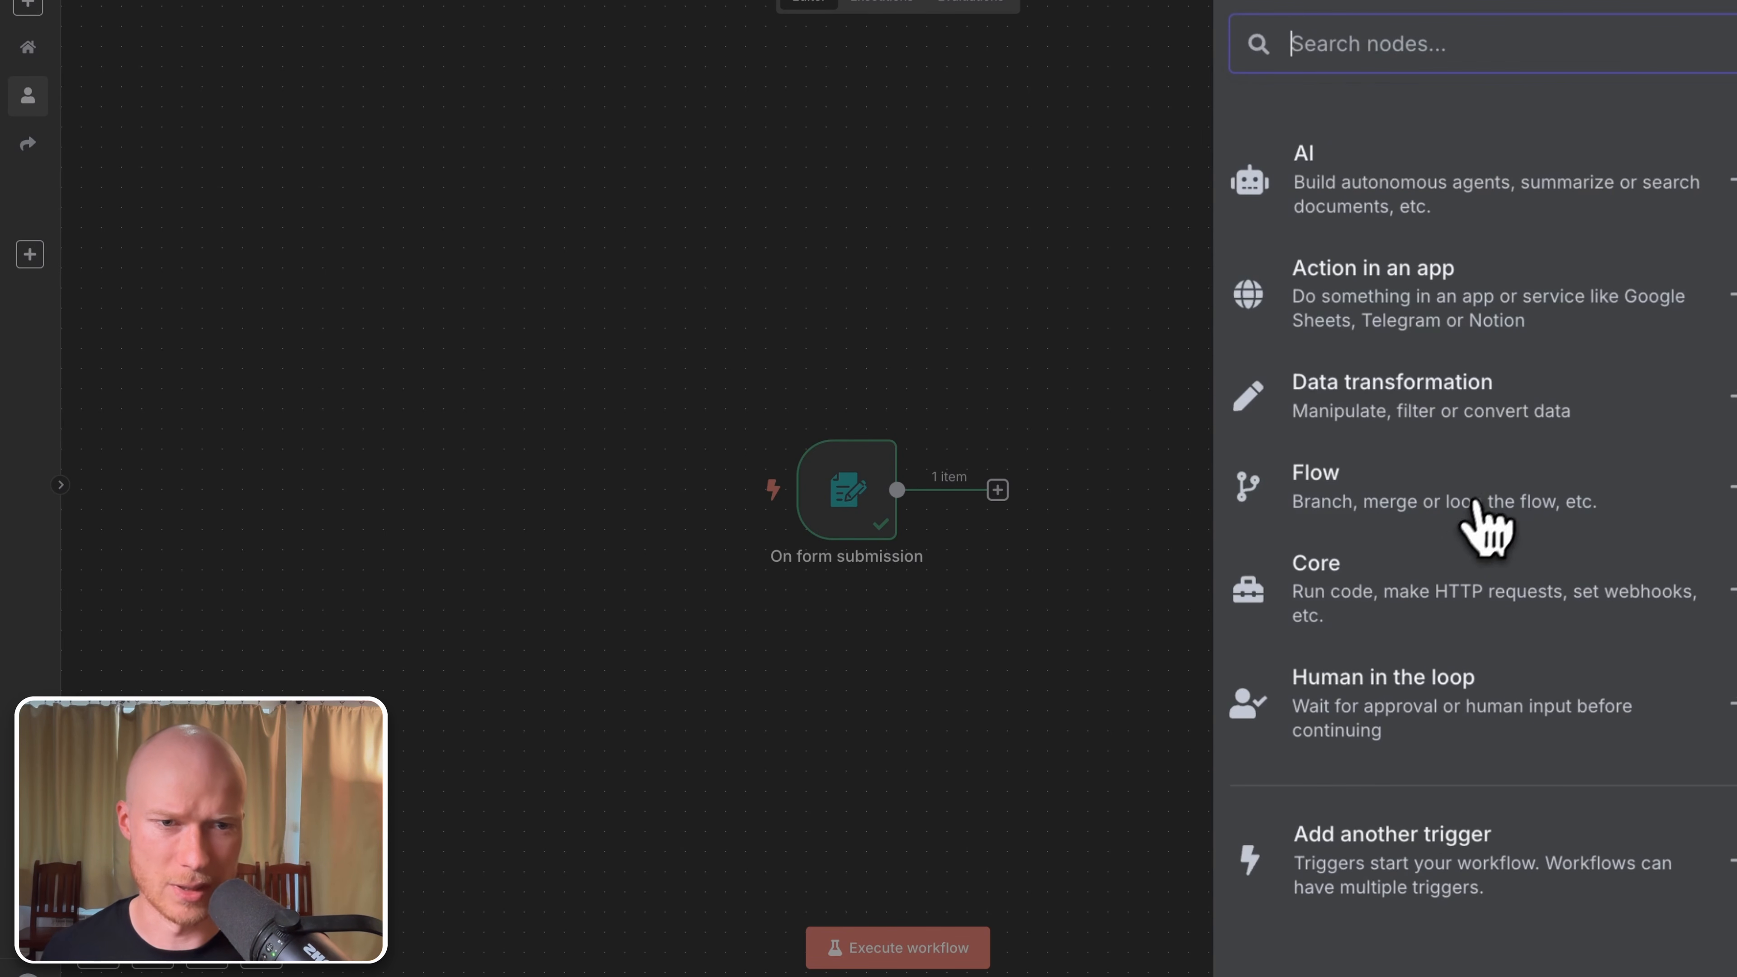
pyautogui.click(1374, 411)
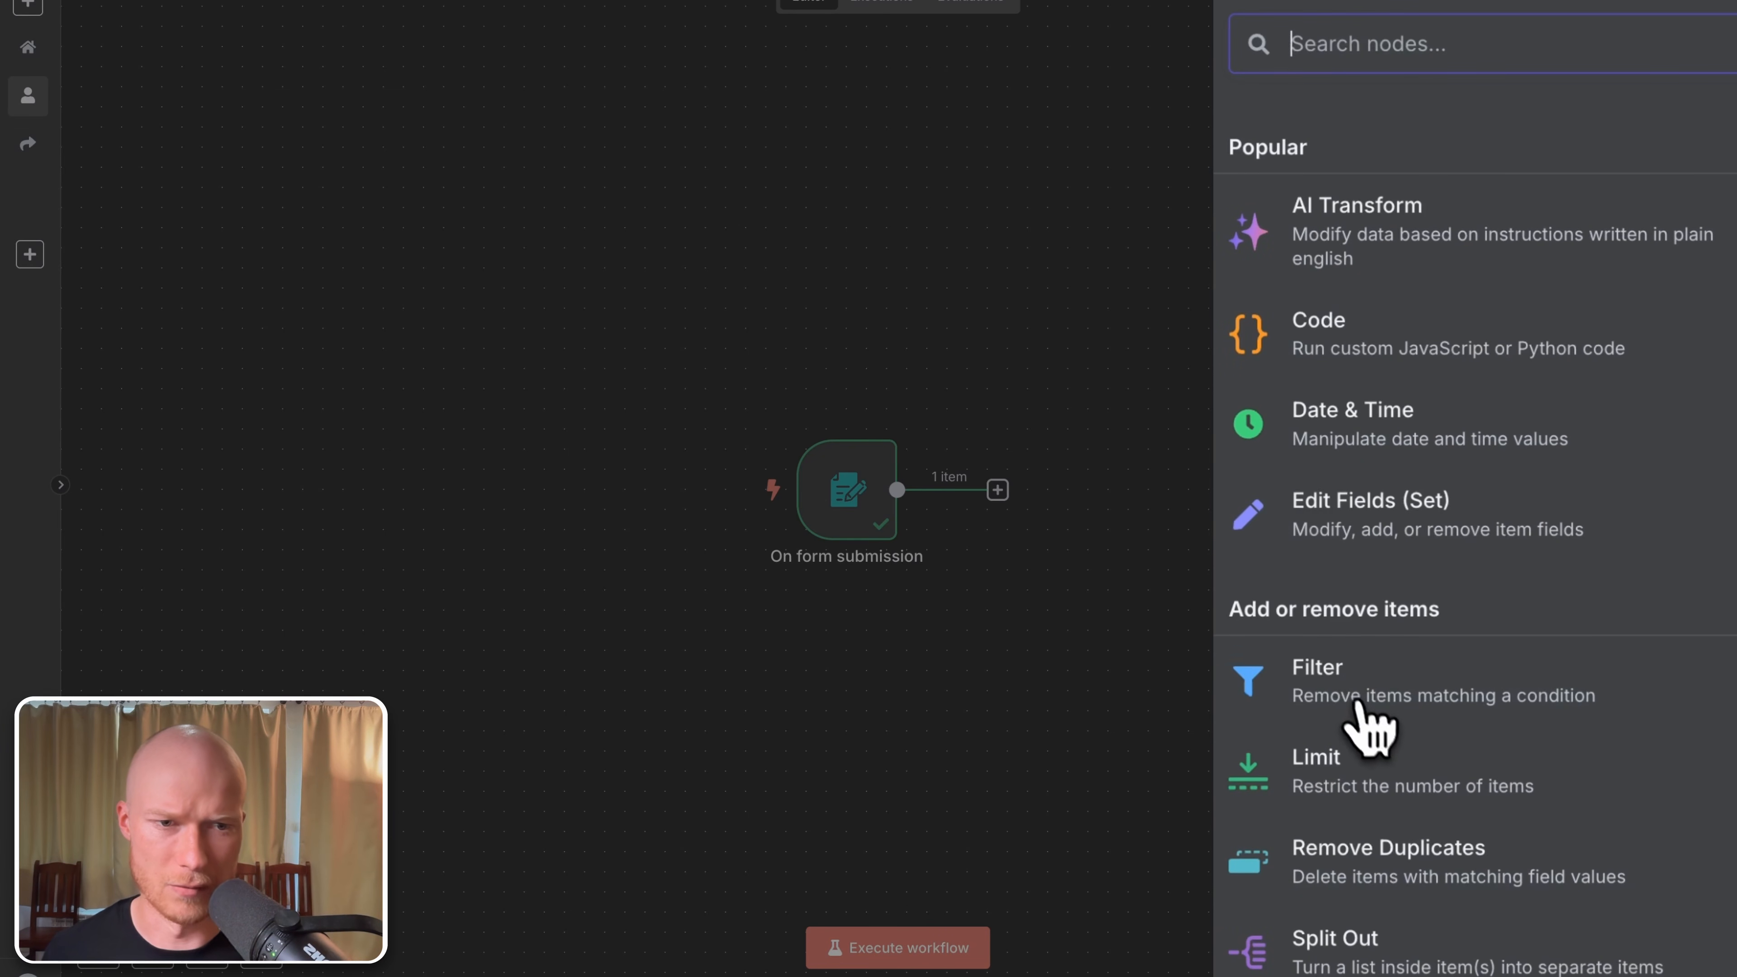
pyautogui.click(1262, 4)
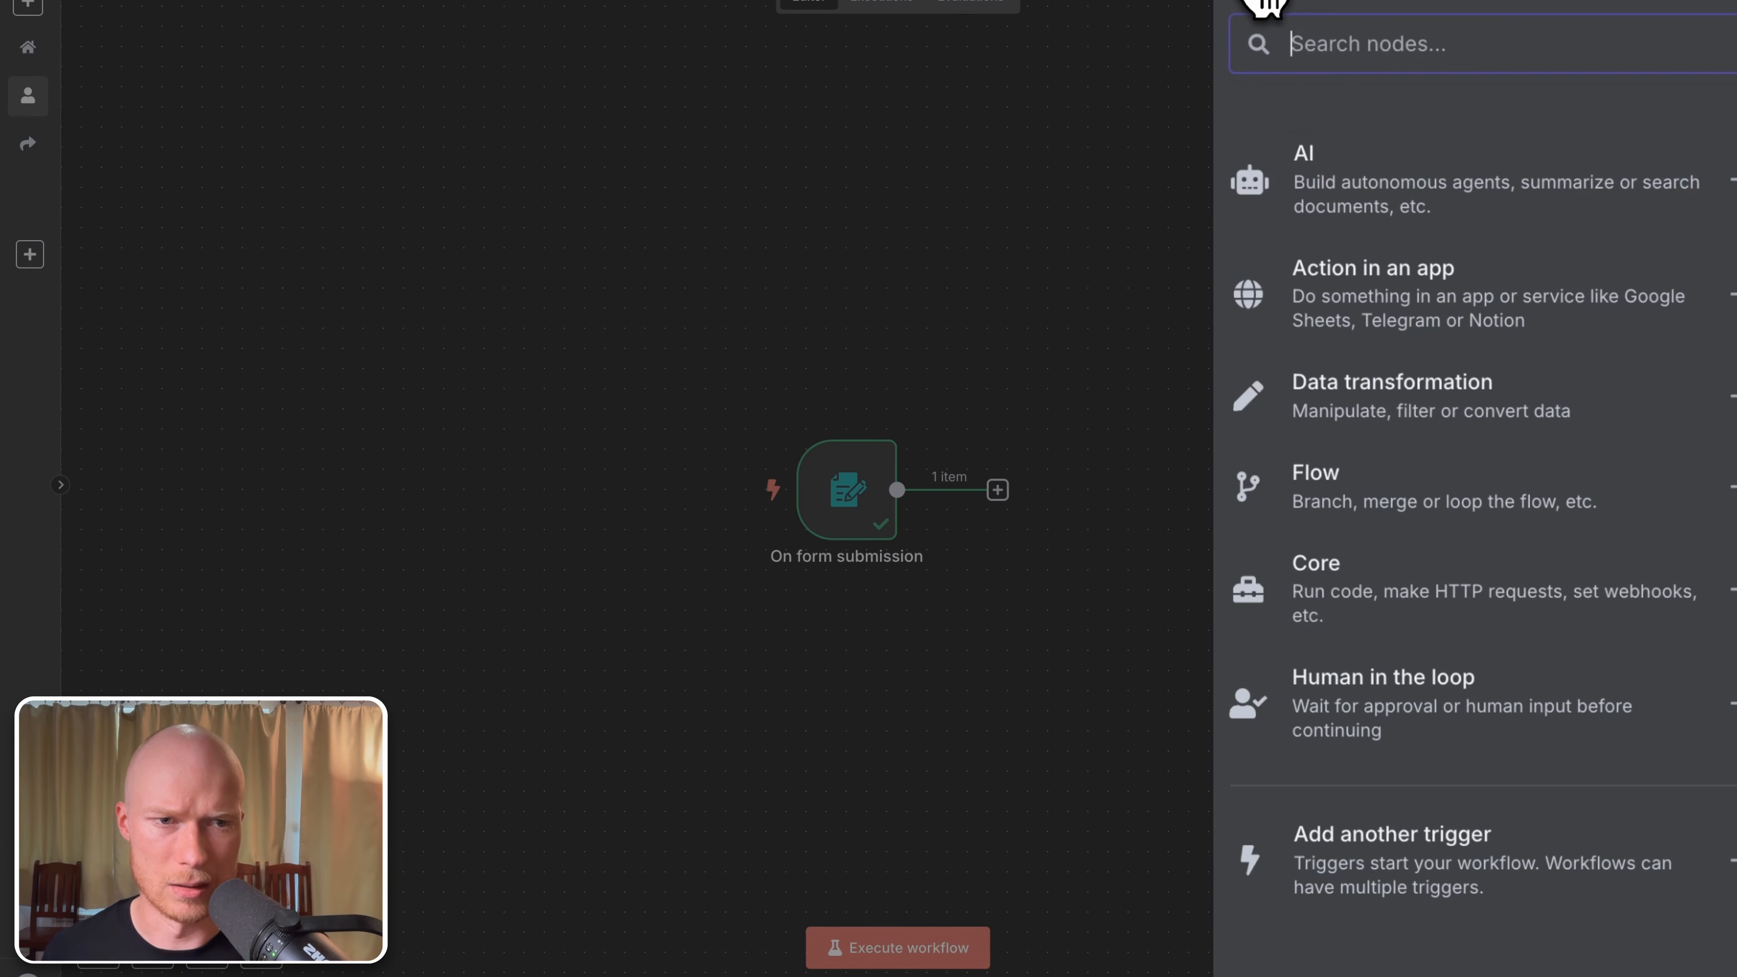
pyautogui.click(1402, 496)
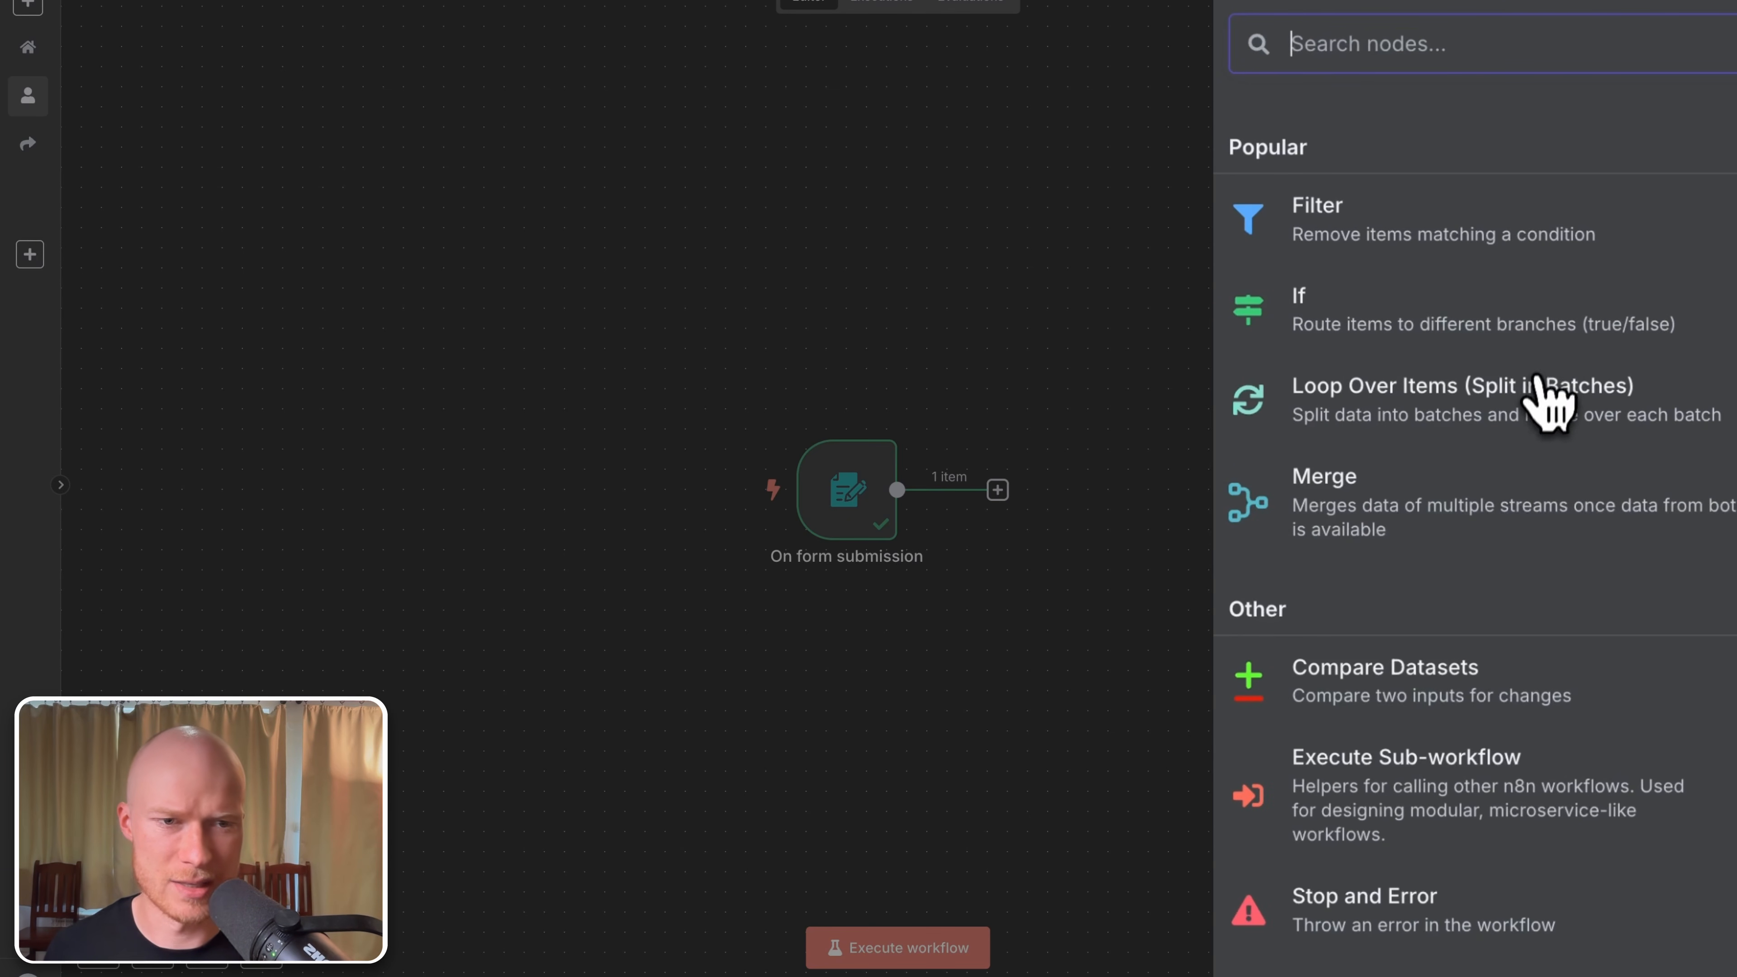
pyautogui.click(1273, 2)
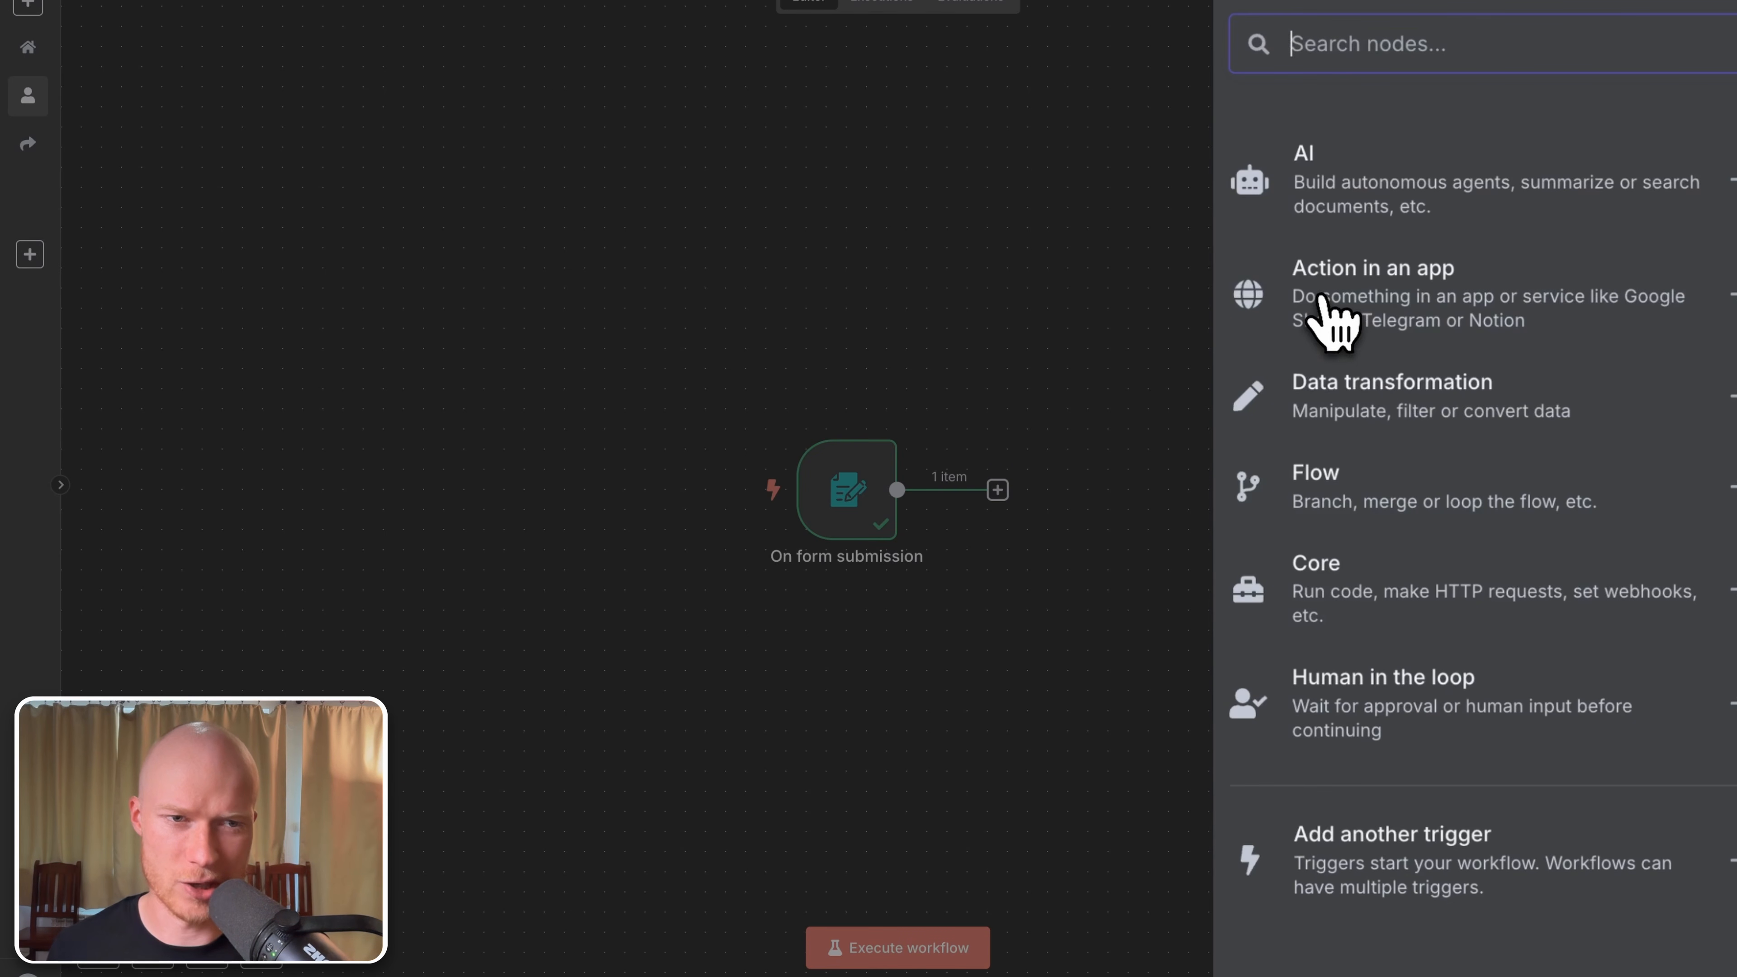
# Step: Browse the Action in an app nodes, then return to the main categories
pyautogui.click(1402, 293)
pyautogui.scroll(-15, 1430, 718)
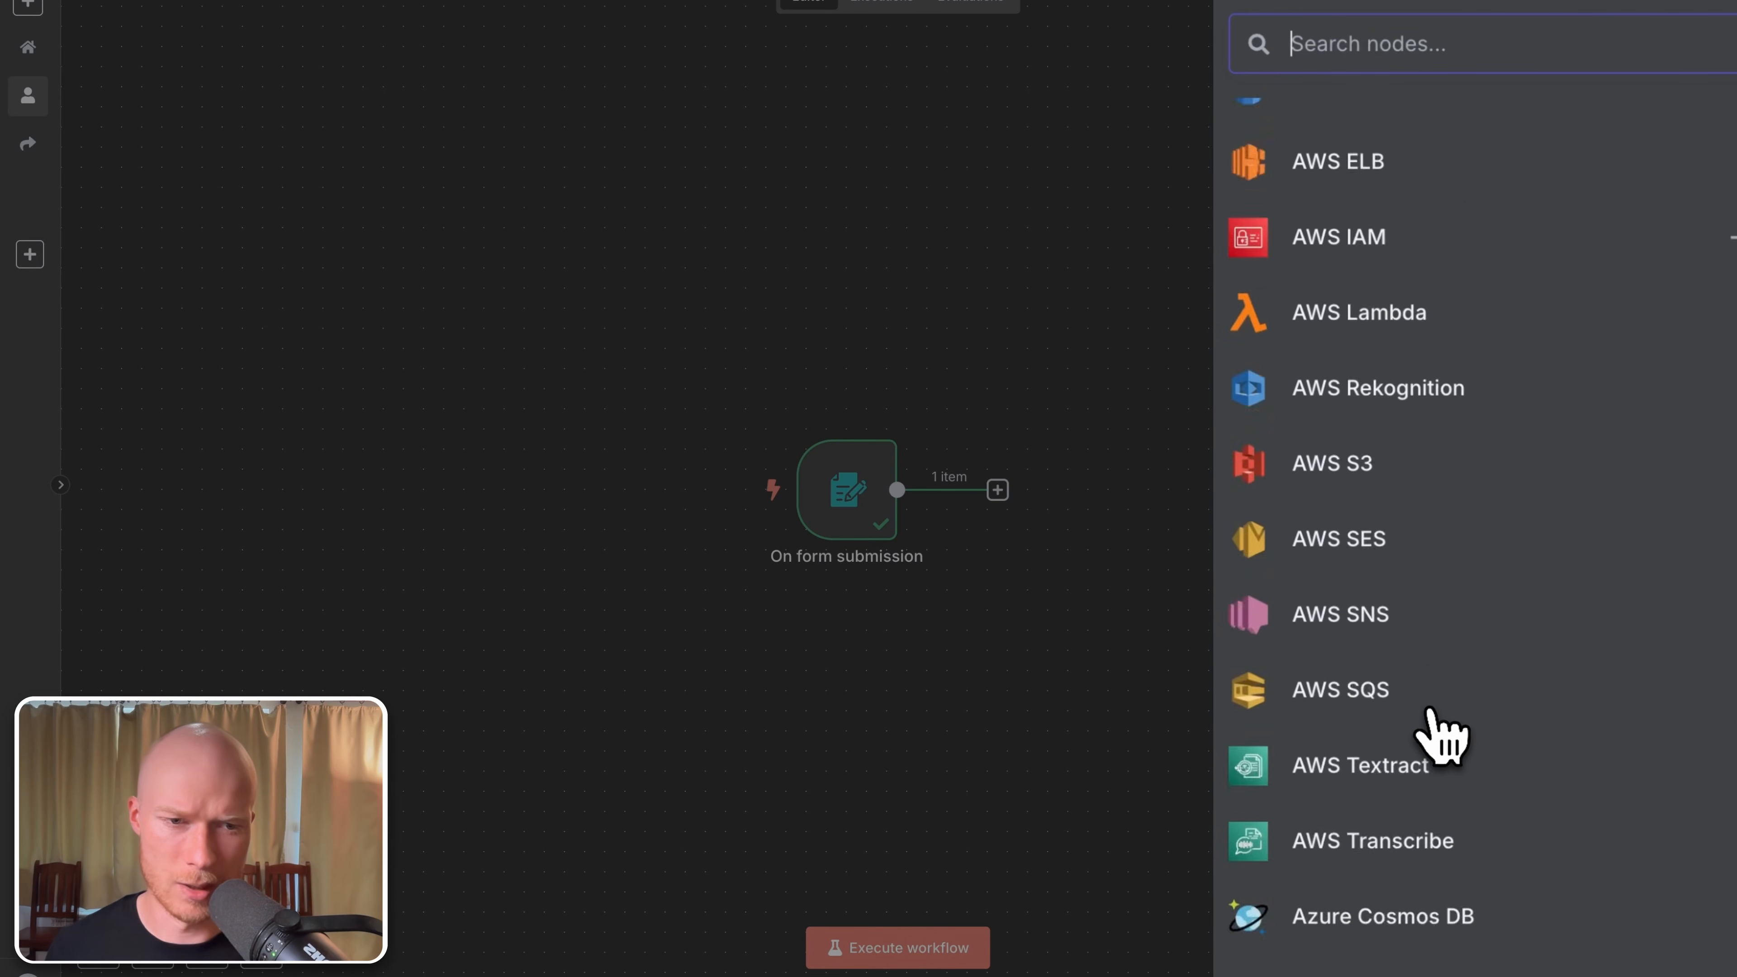
pyautogui.scroll(-20, 1436, 736)
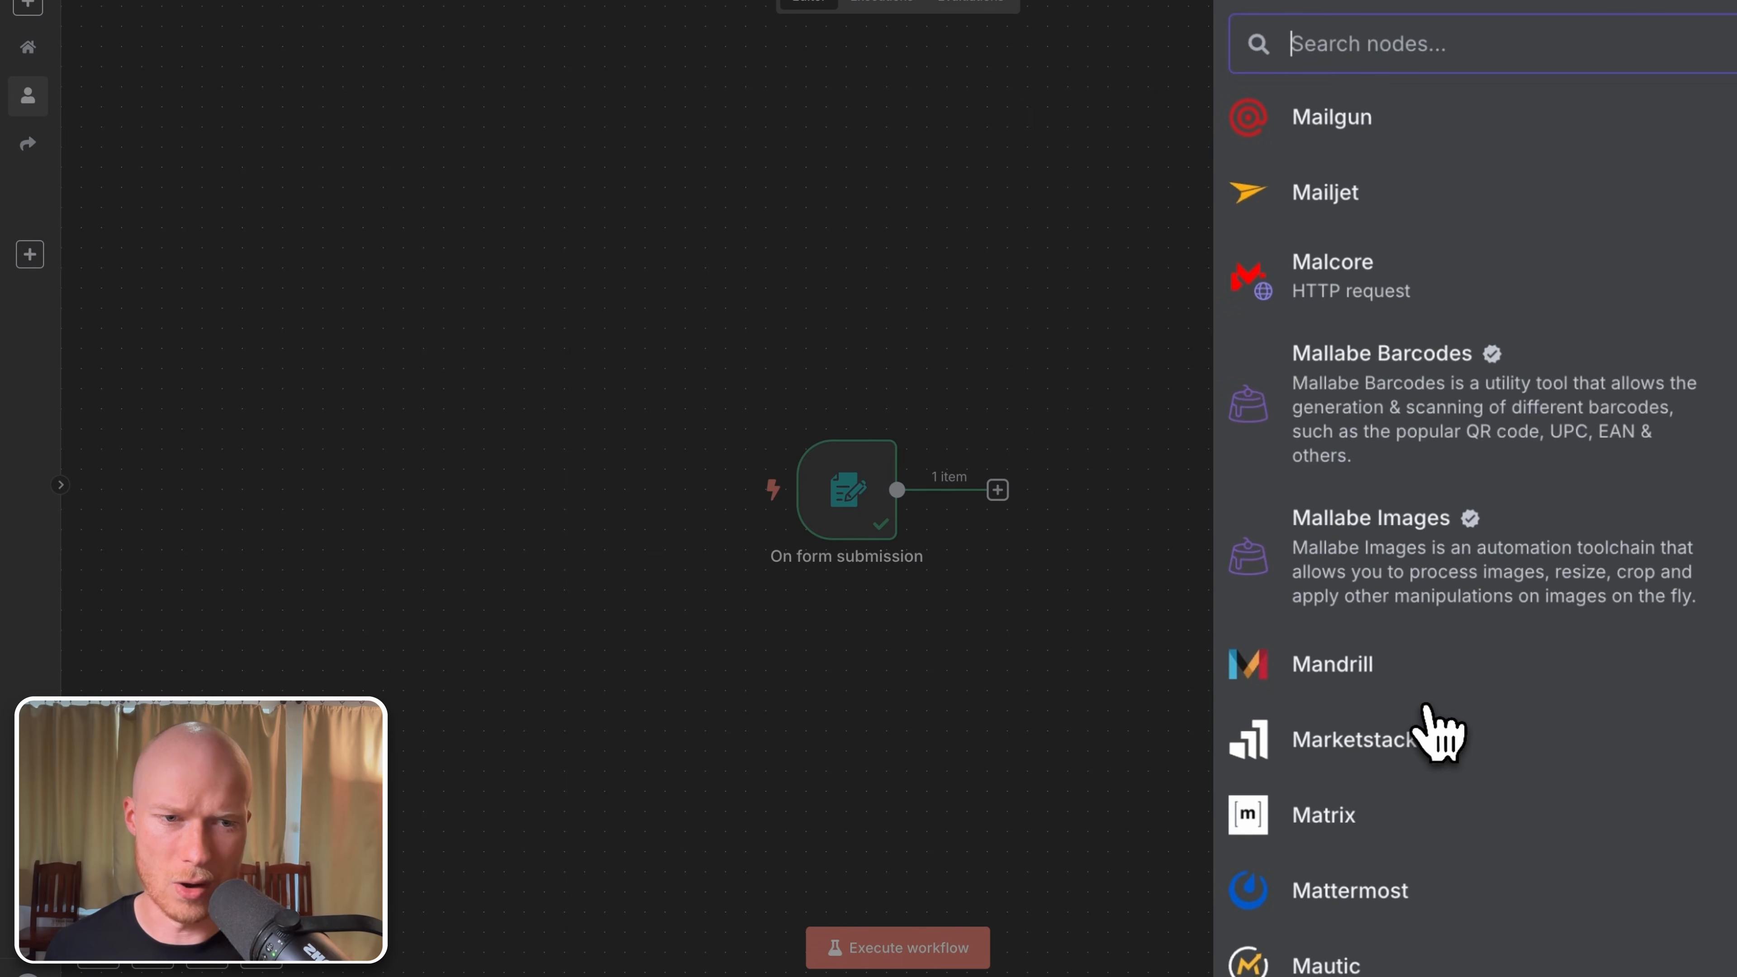
pyautogui.scroll(20, 1436, 732)
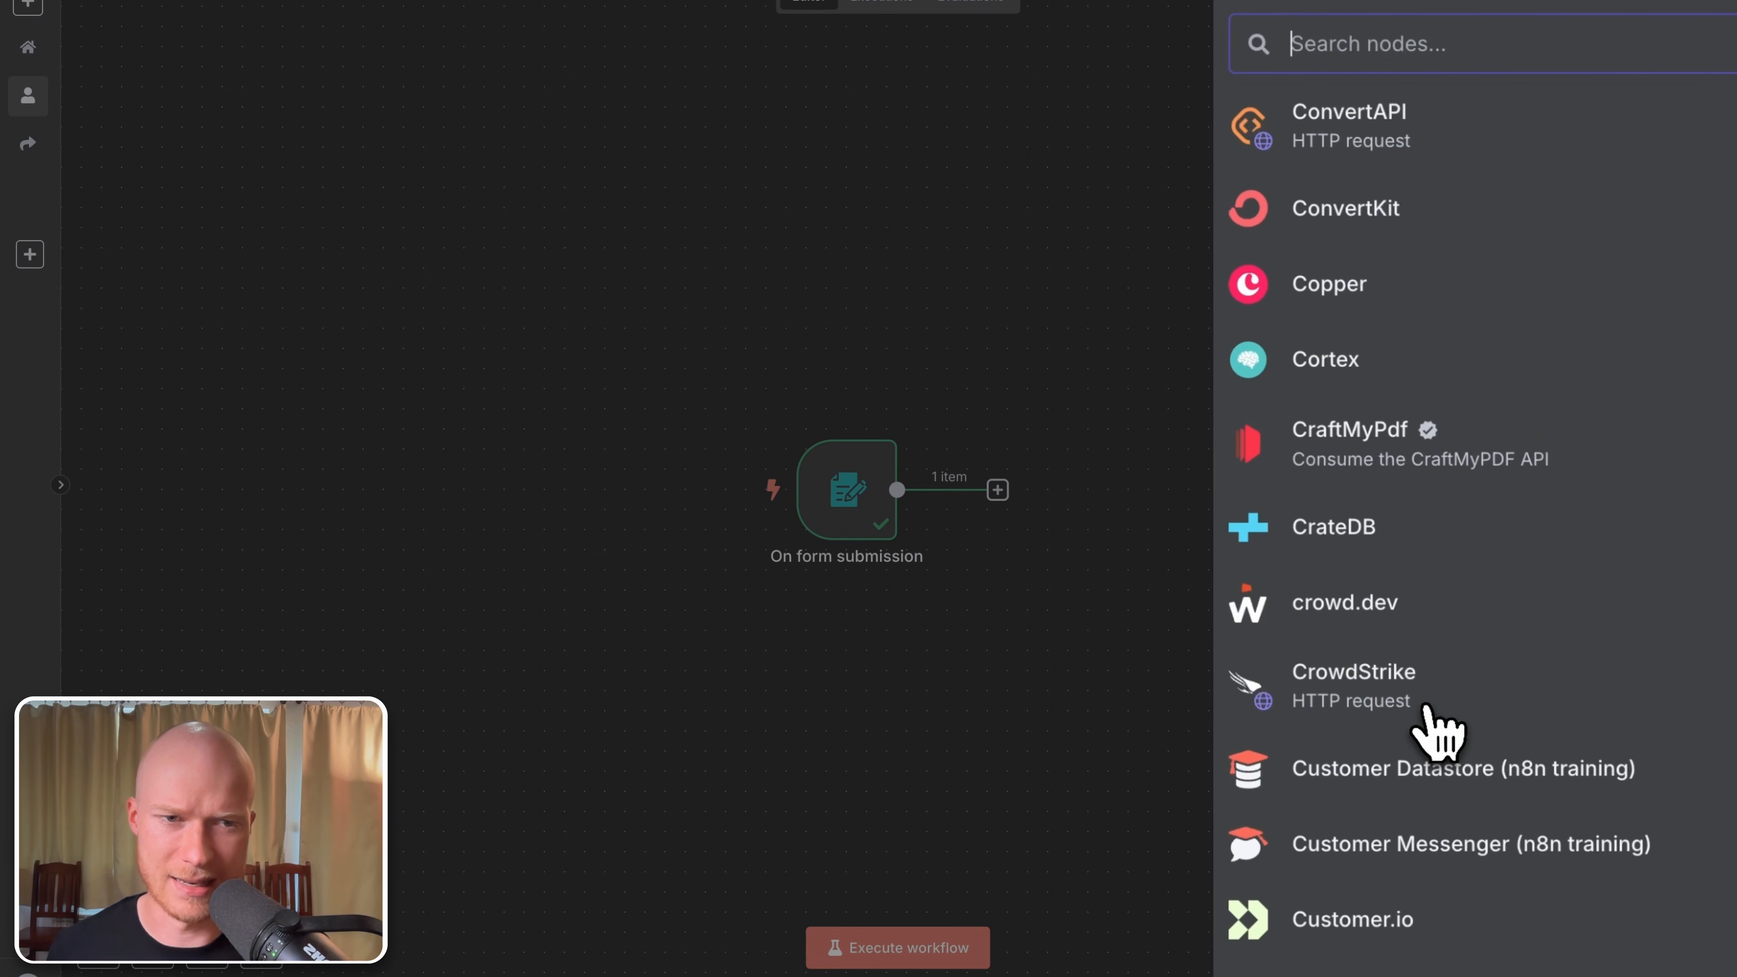
pyautogui.scroll(10, 1433, 729)
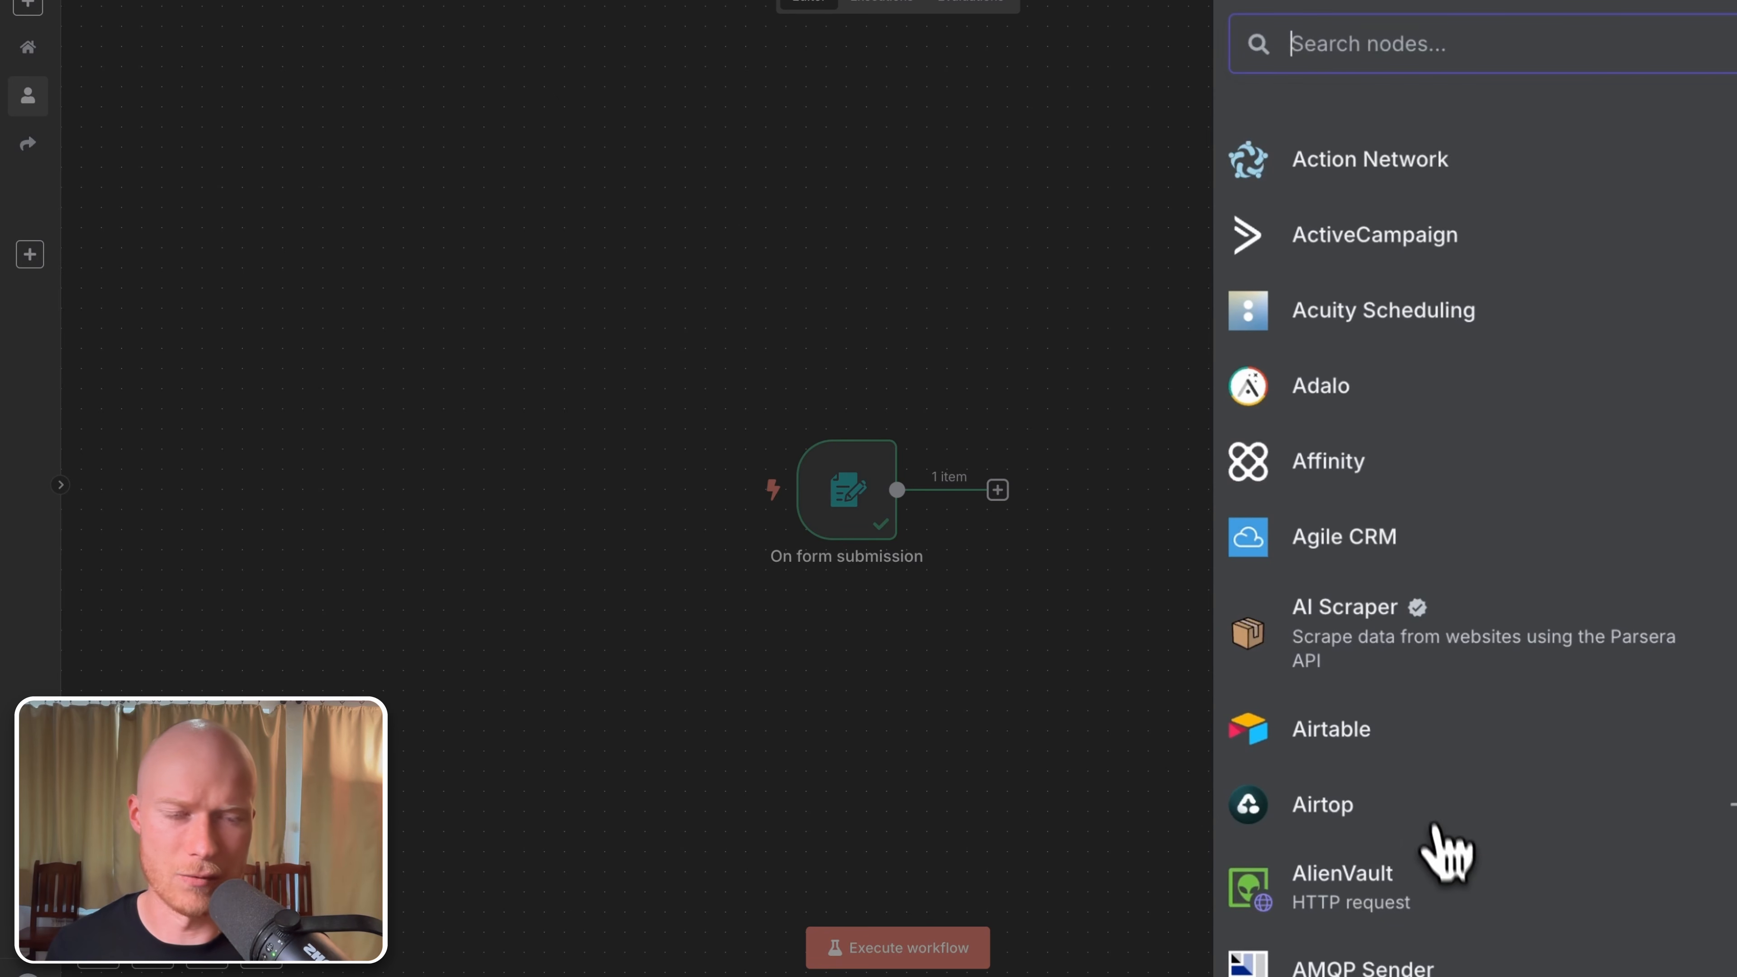
pyautogui.scroll(-4, 1430, 787)
pyautogui.scroll(-12, 1439, 807)
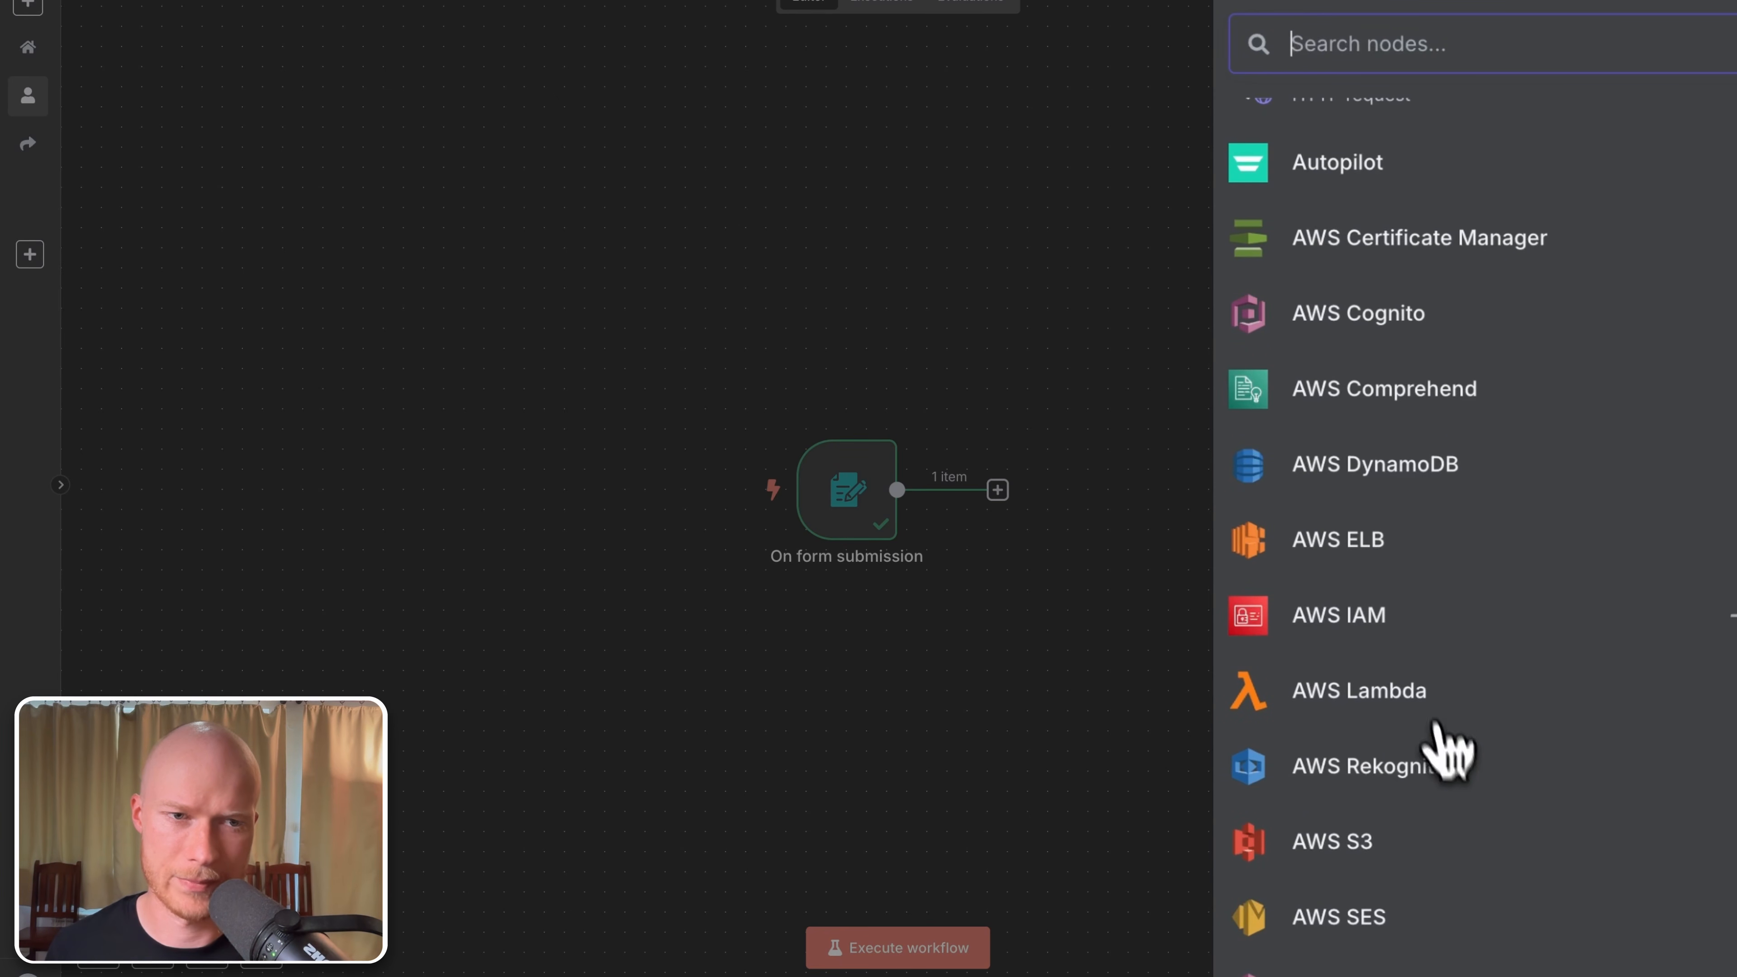
pyautogui.click(1277, 0)
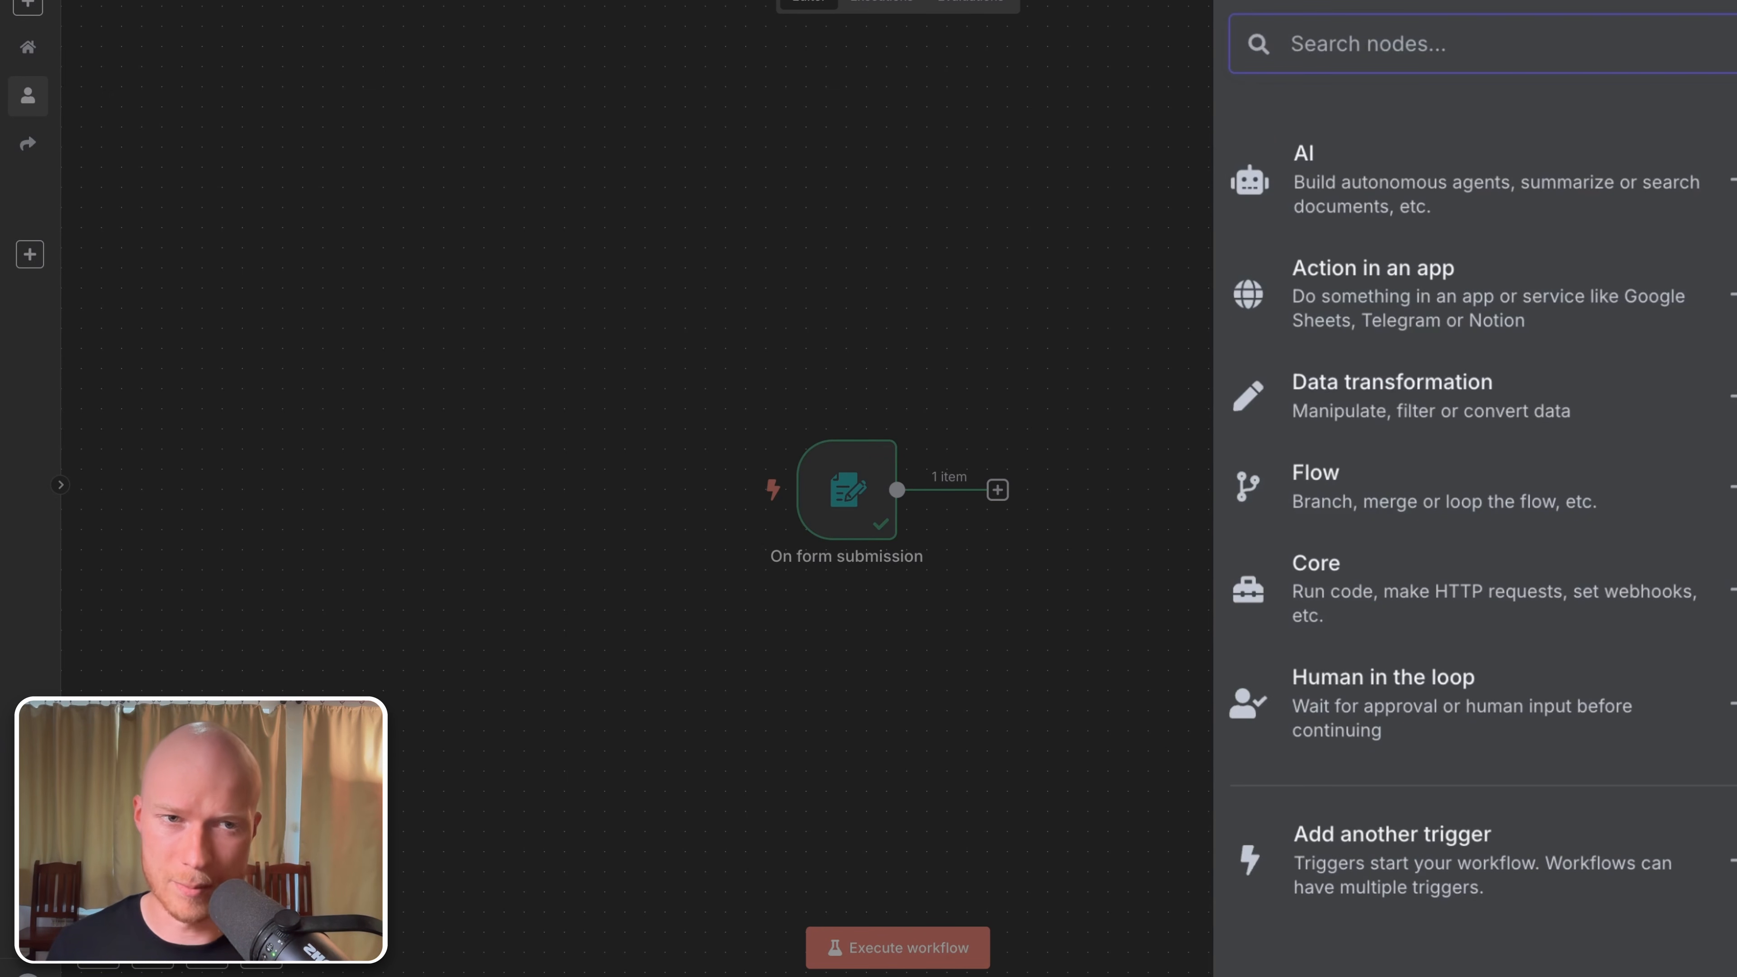
# Step: Search 'google sheets' and add the Google Sheets 'Append row in sheet' action
pyautogui.write('go')
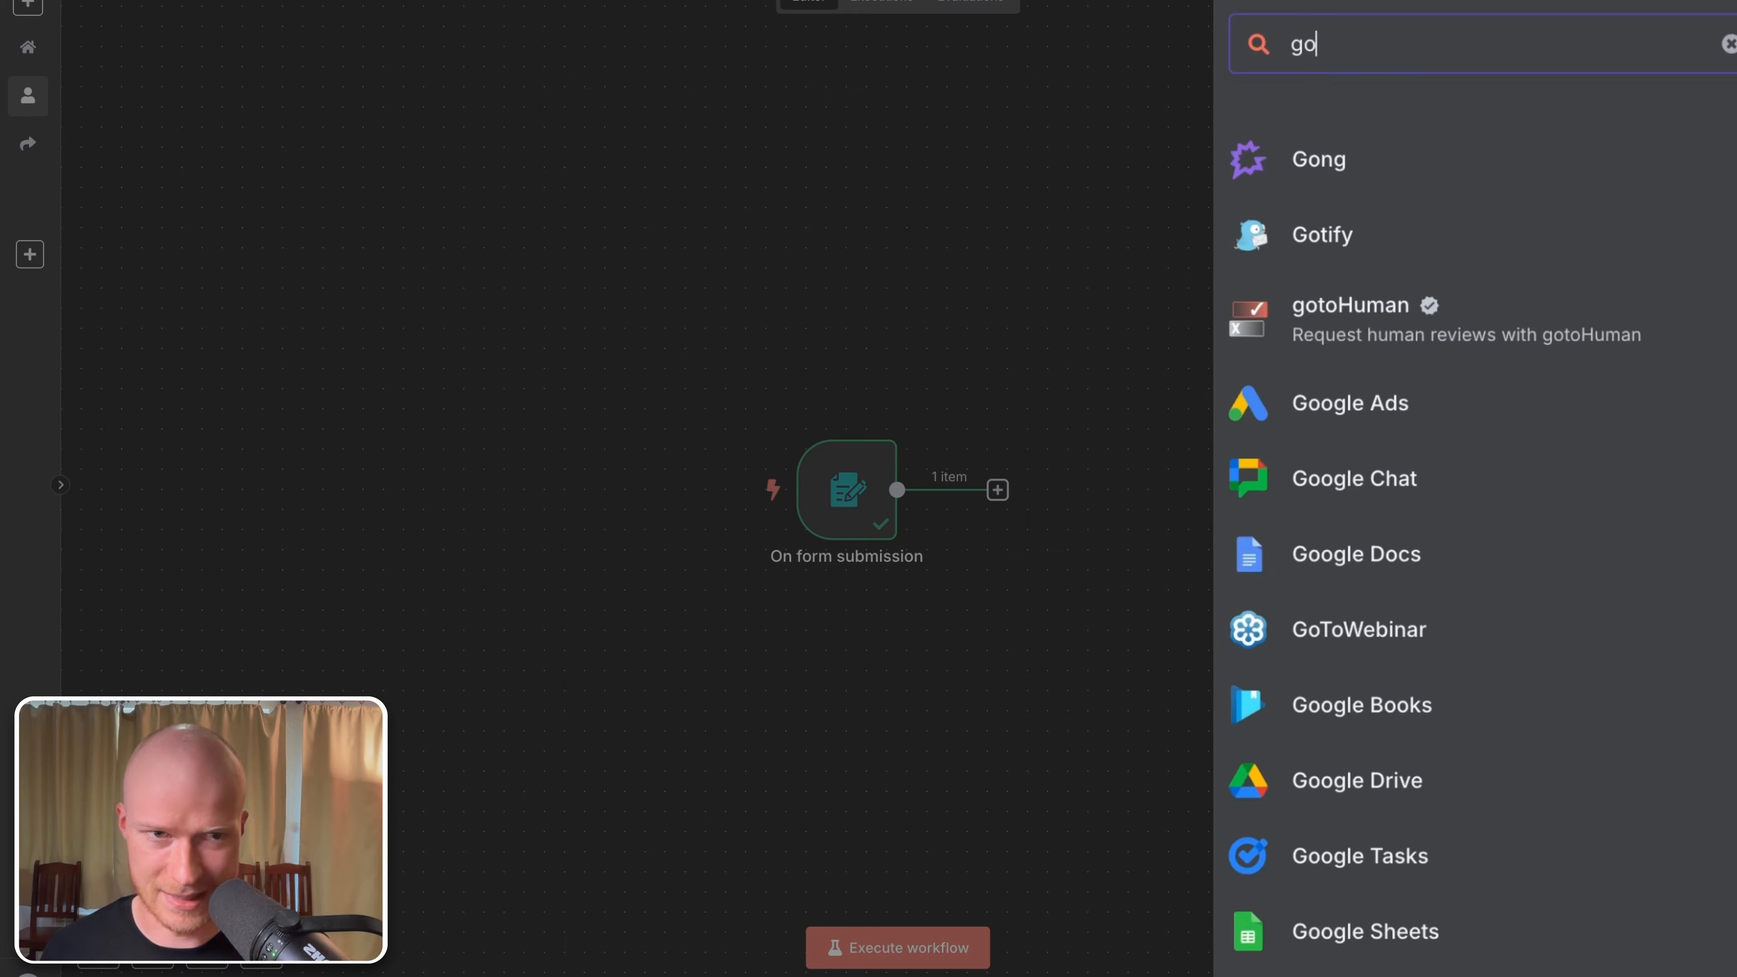
pyautogui.write('ogle shee')
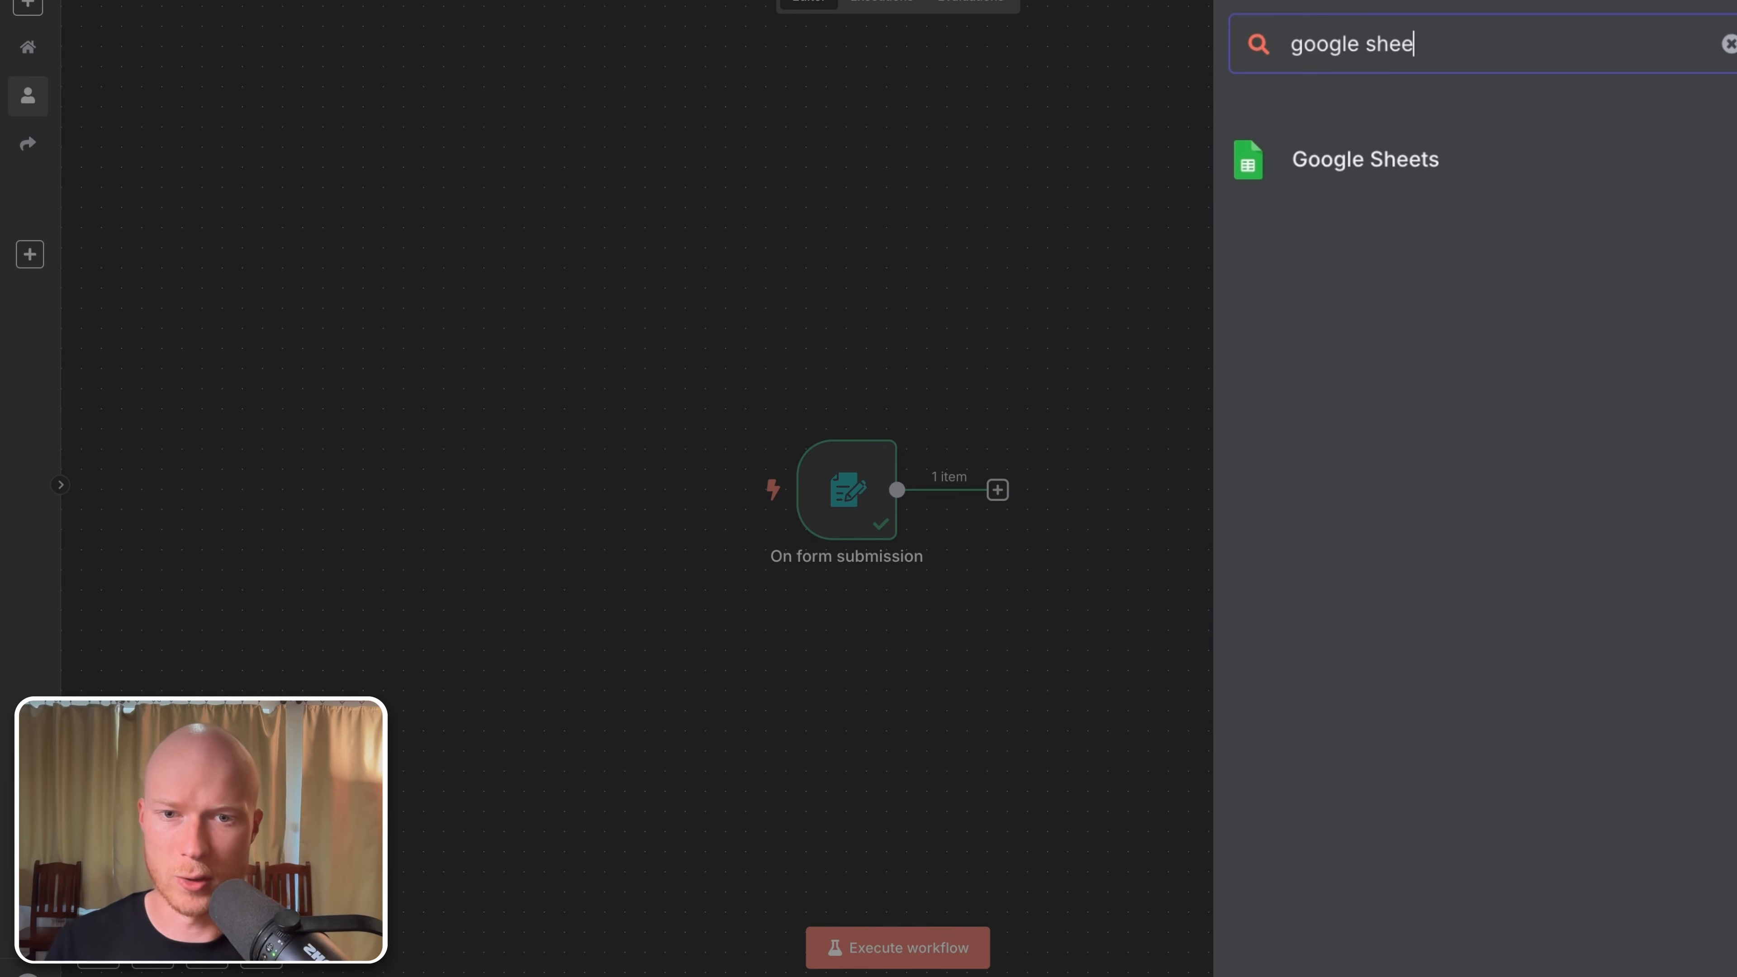
pyautogui.moveTo(867, 512)
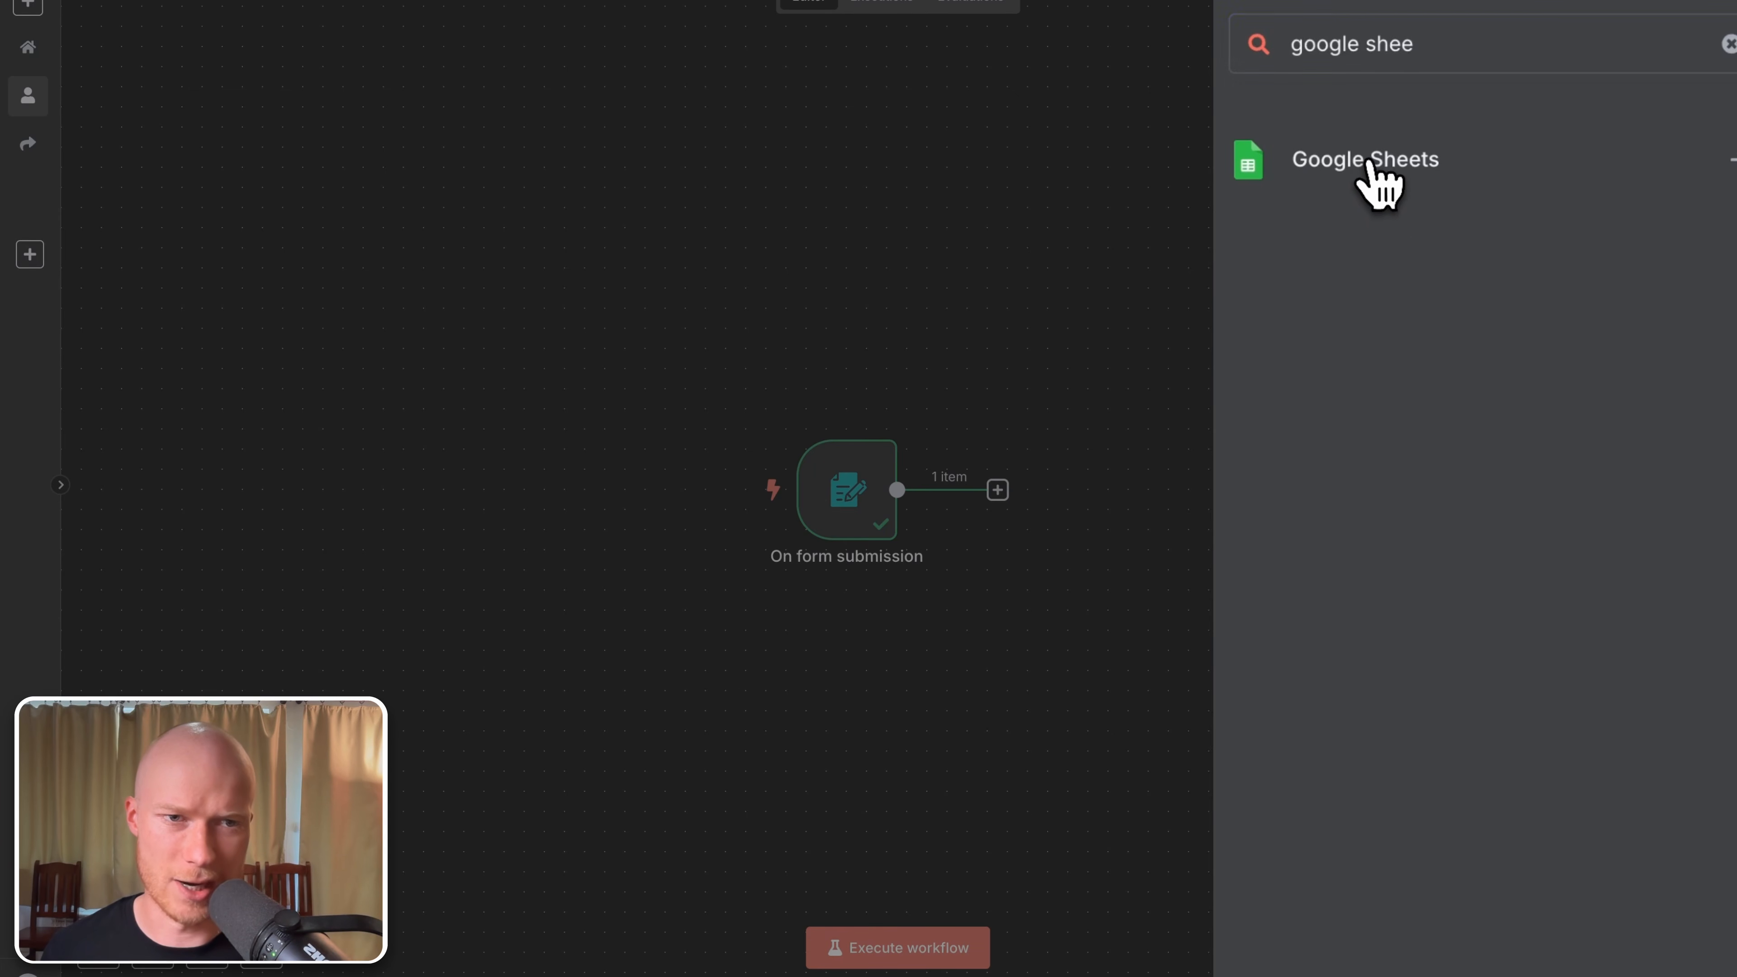
pyautogui.click(1367, 164)
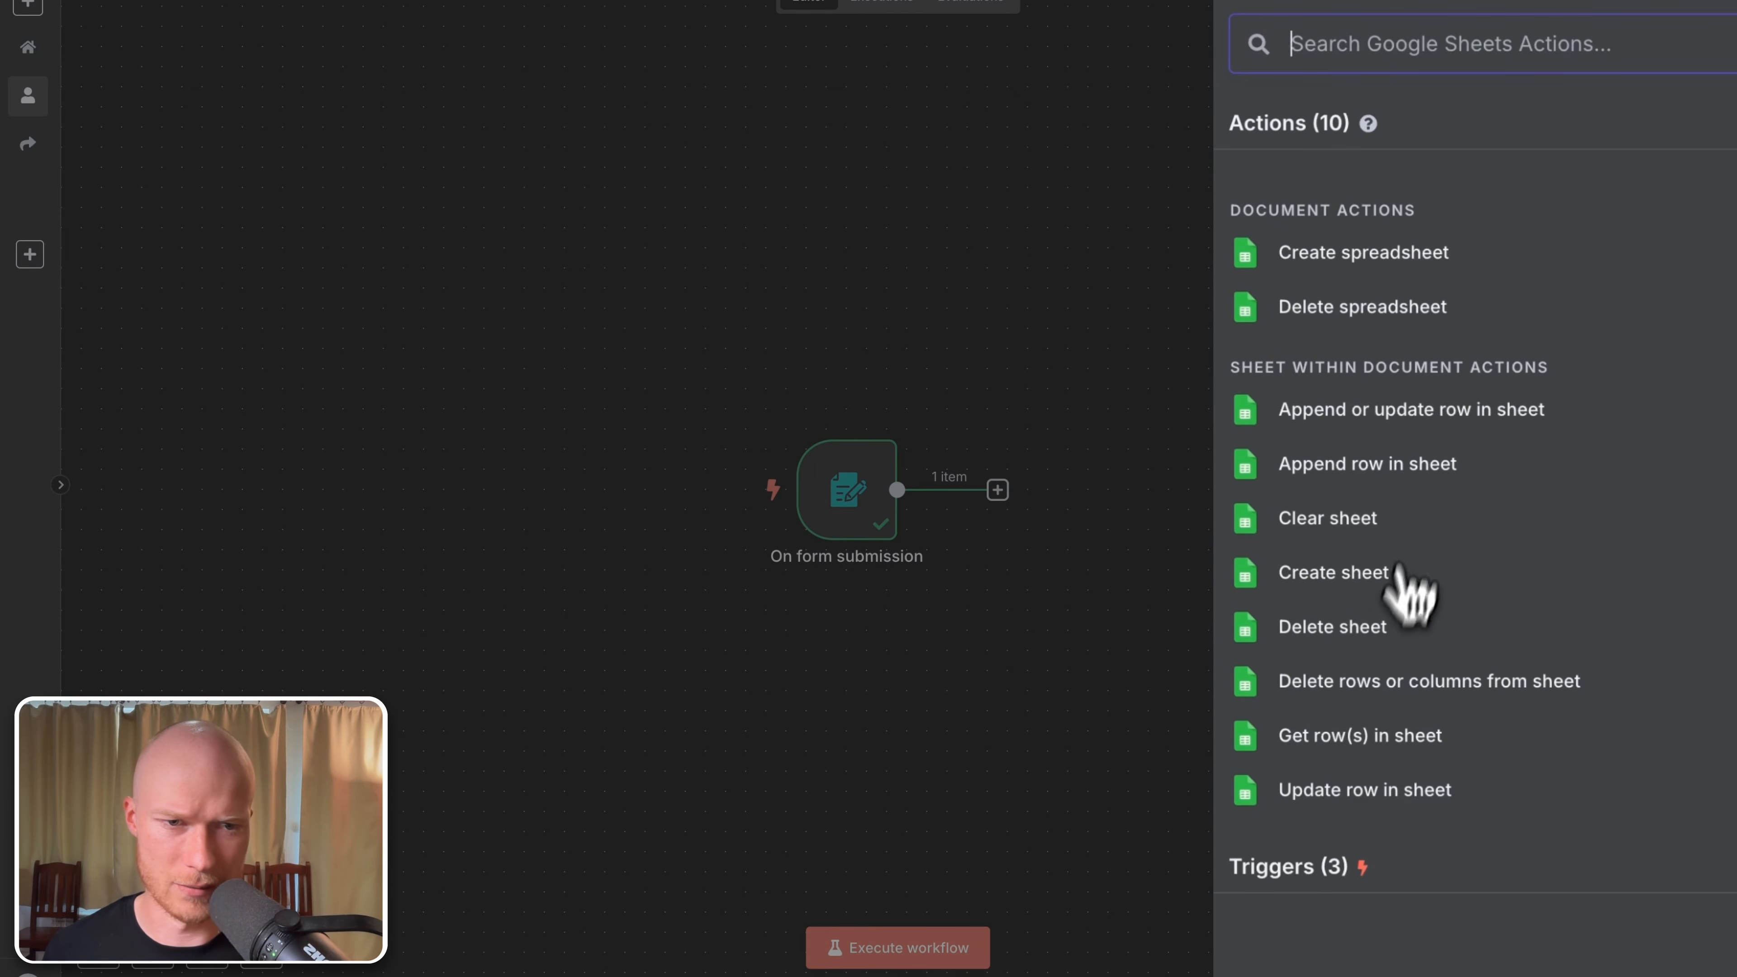
pyautogui.click(1450, 476)
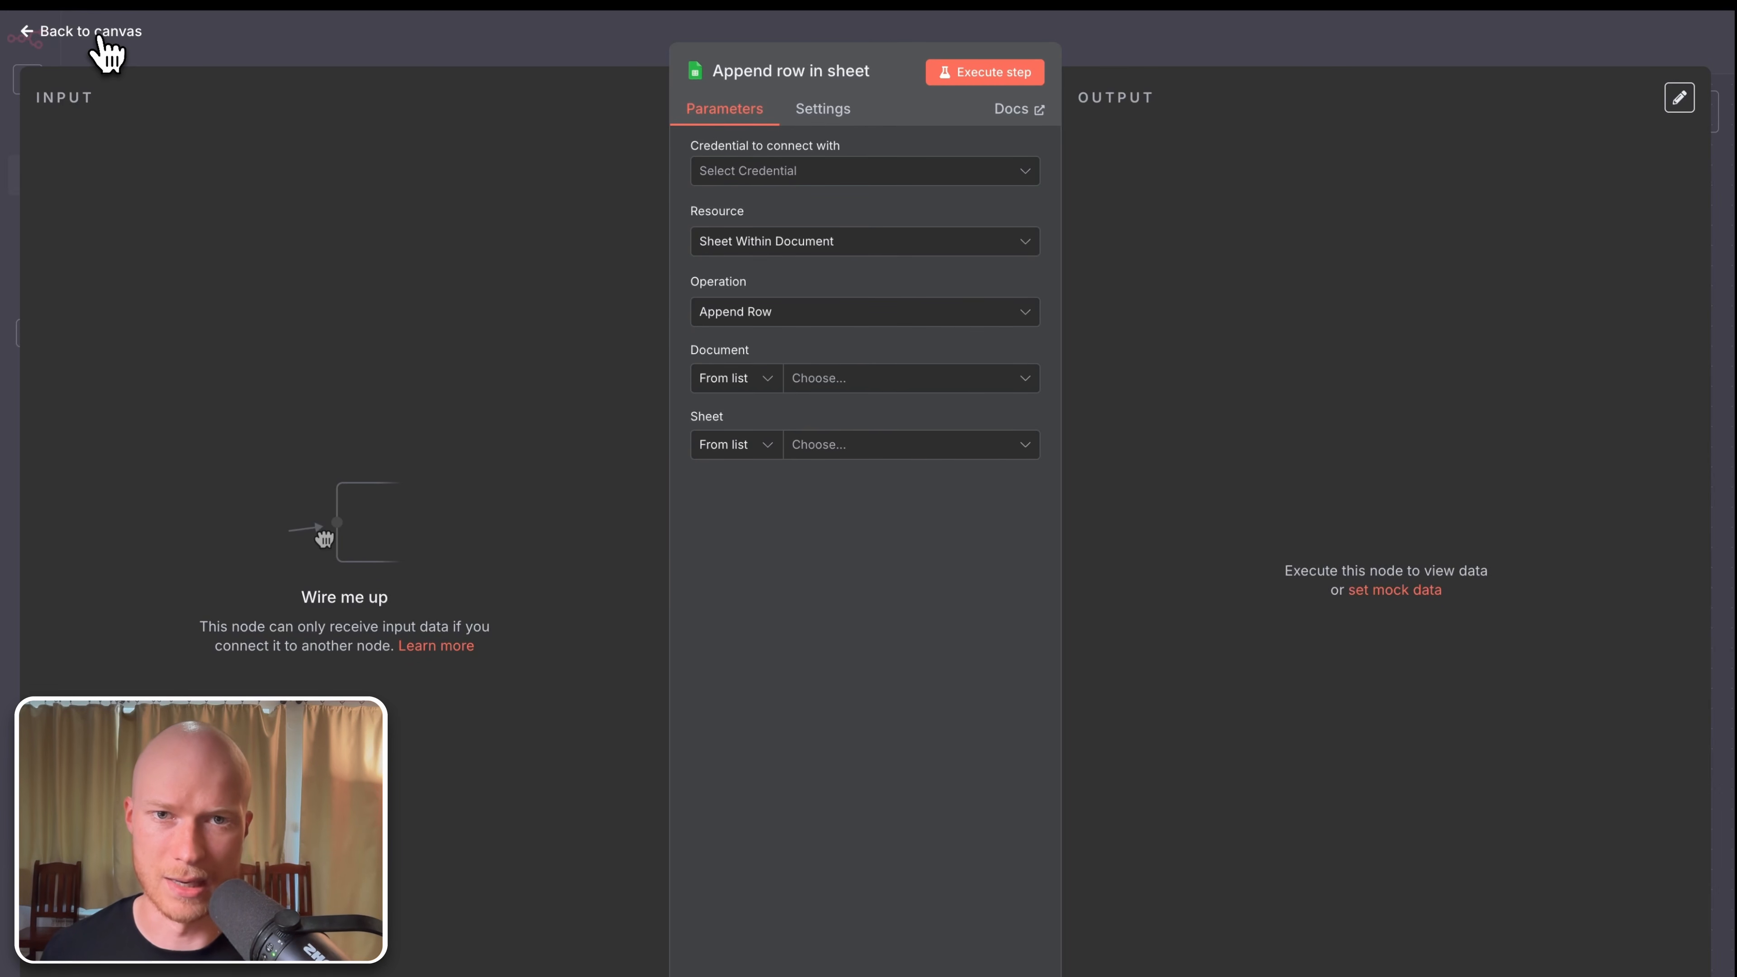
# Step: Place the Append row in sheet node right of the On form submission trigger and connect them
pyautogui.click(101, 40)
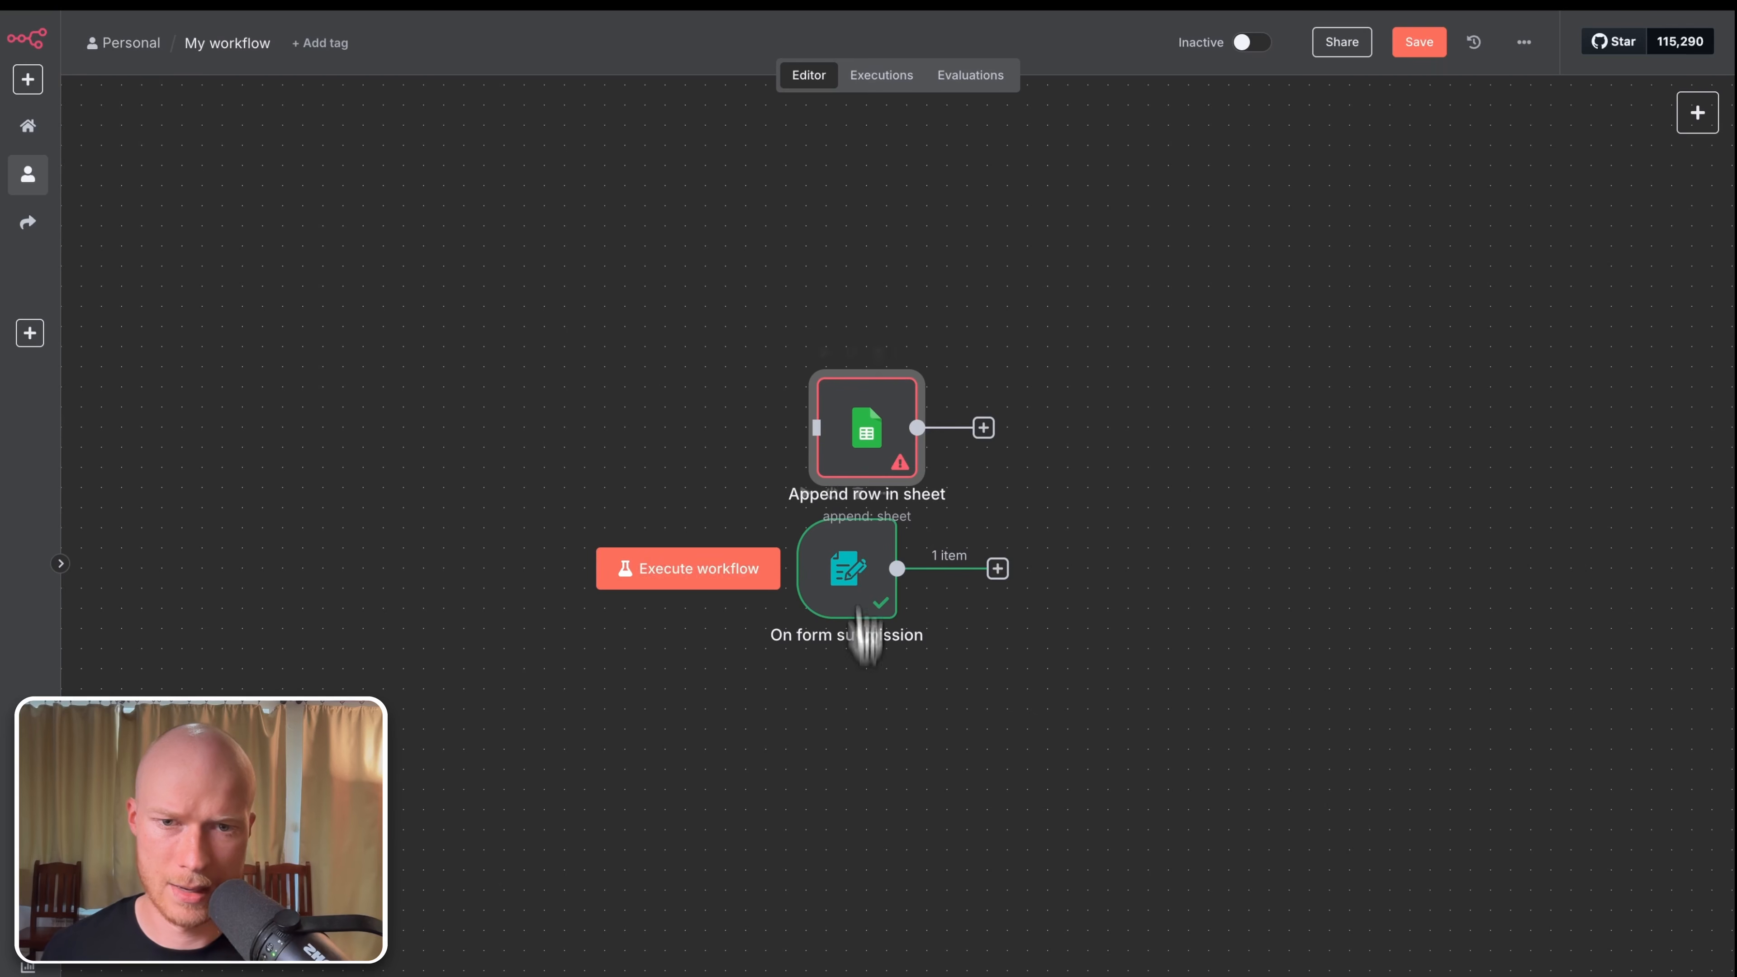
pyautogui.moveTo(846, 462); pyautogui.dragTo(1188, 589)
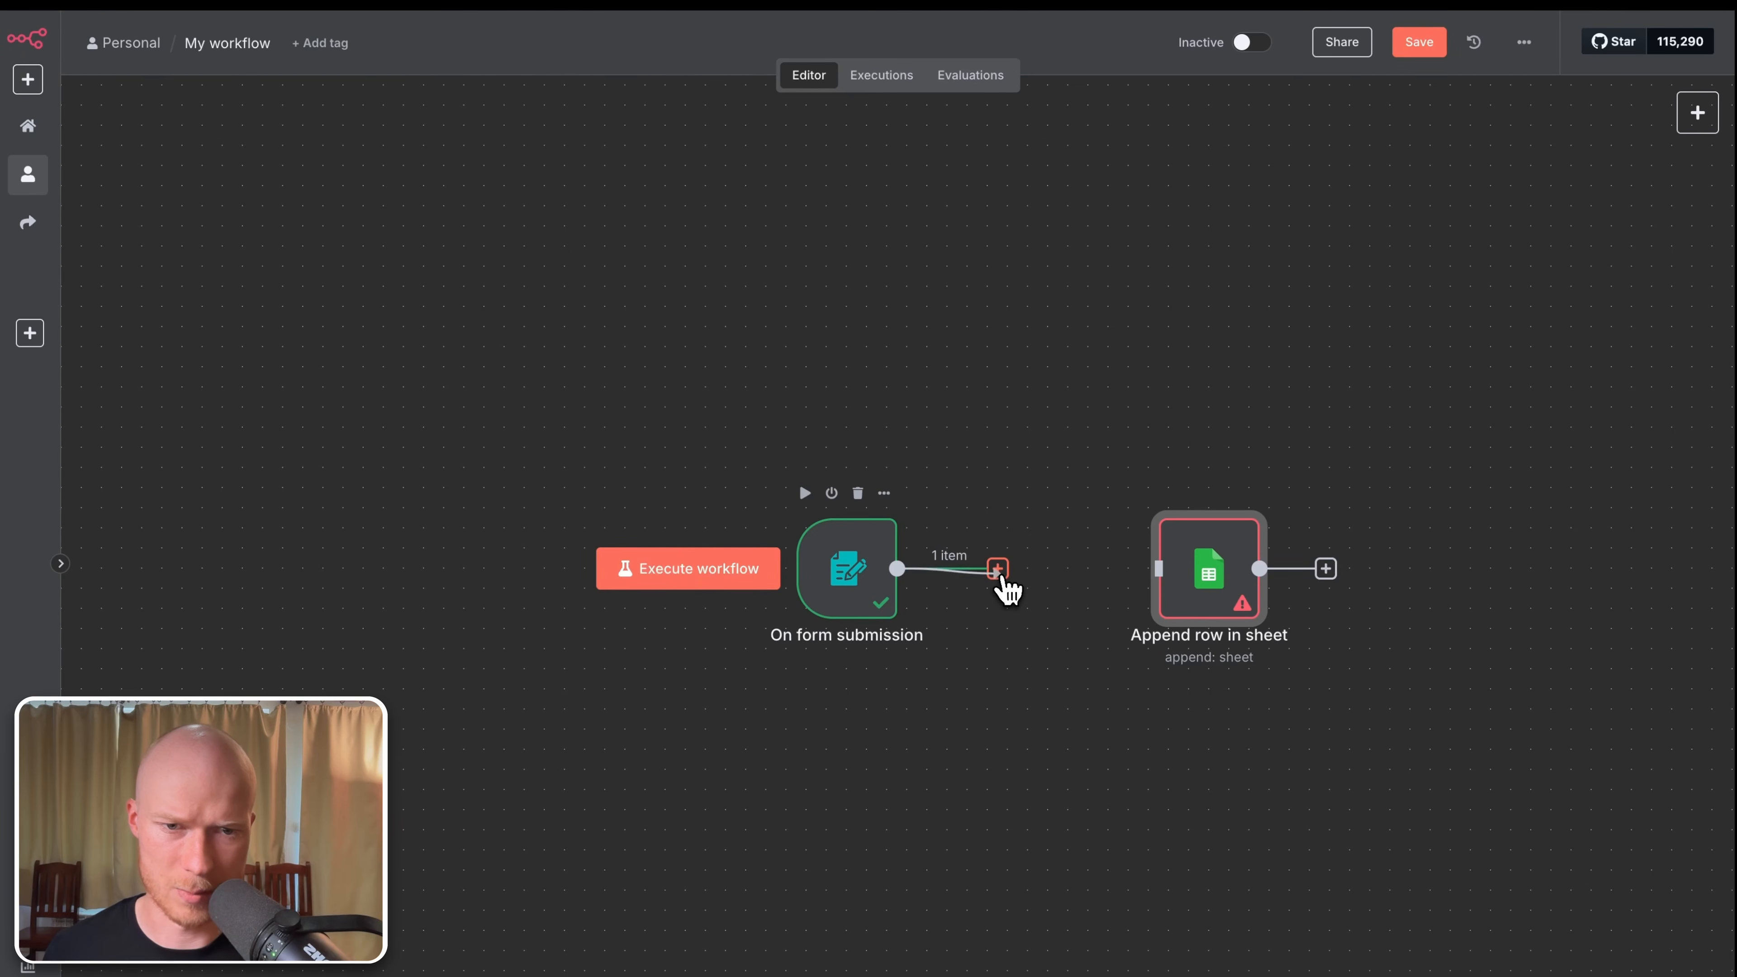
pyautogui.moveTo(1005, 590); pyautogui.dragTo(1127, 594)
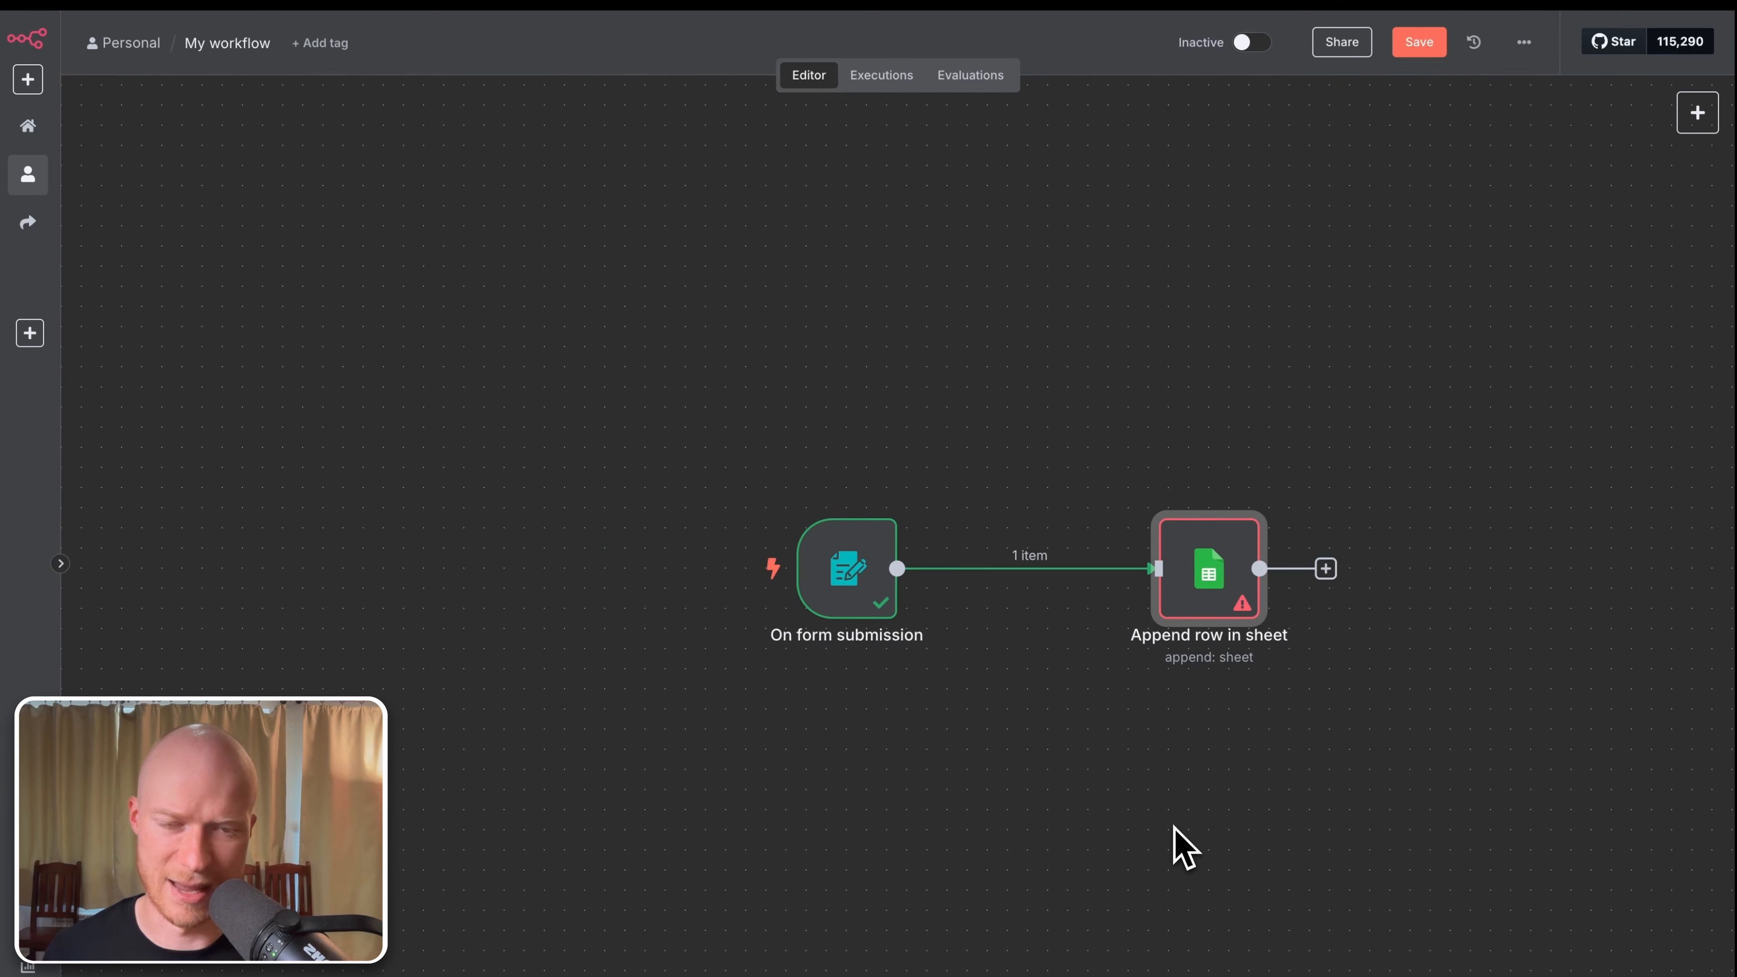
pyautogui.hscroll(2, 894, 729)
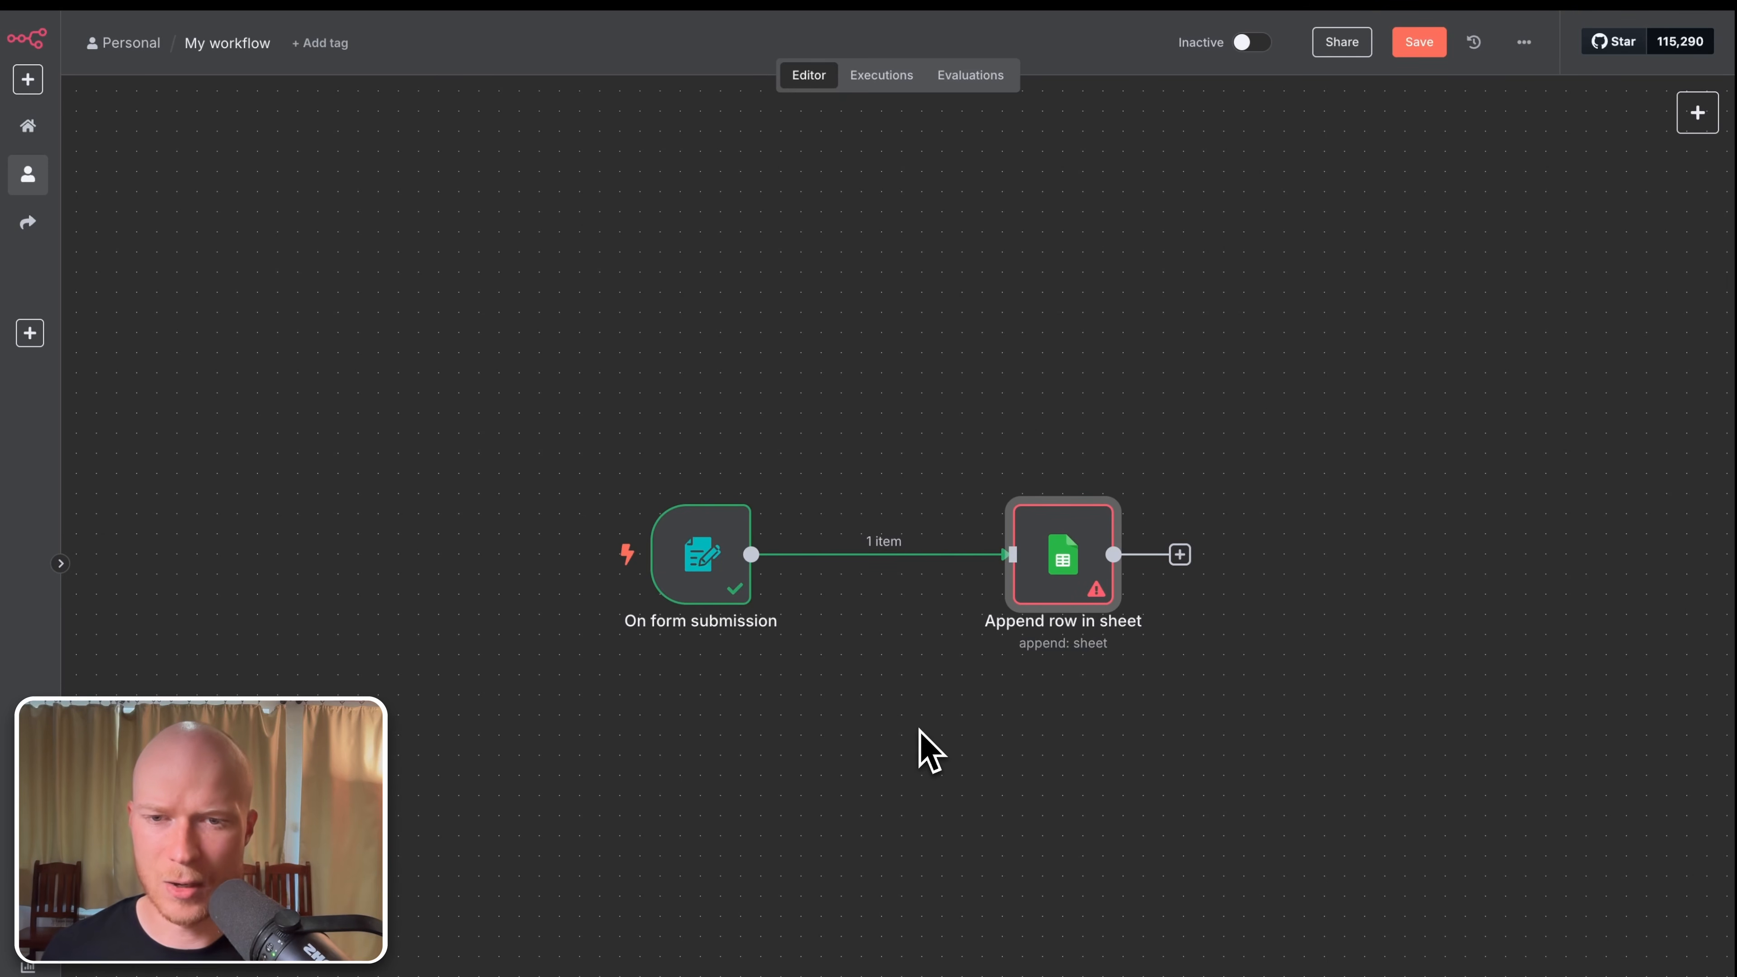
pyautogui.moveTo(1057, 558)
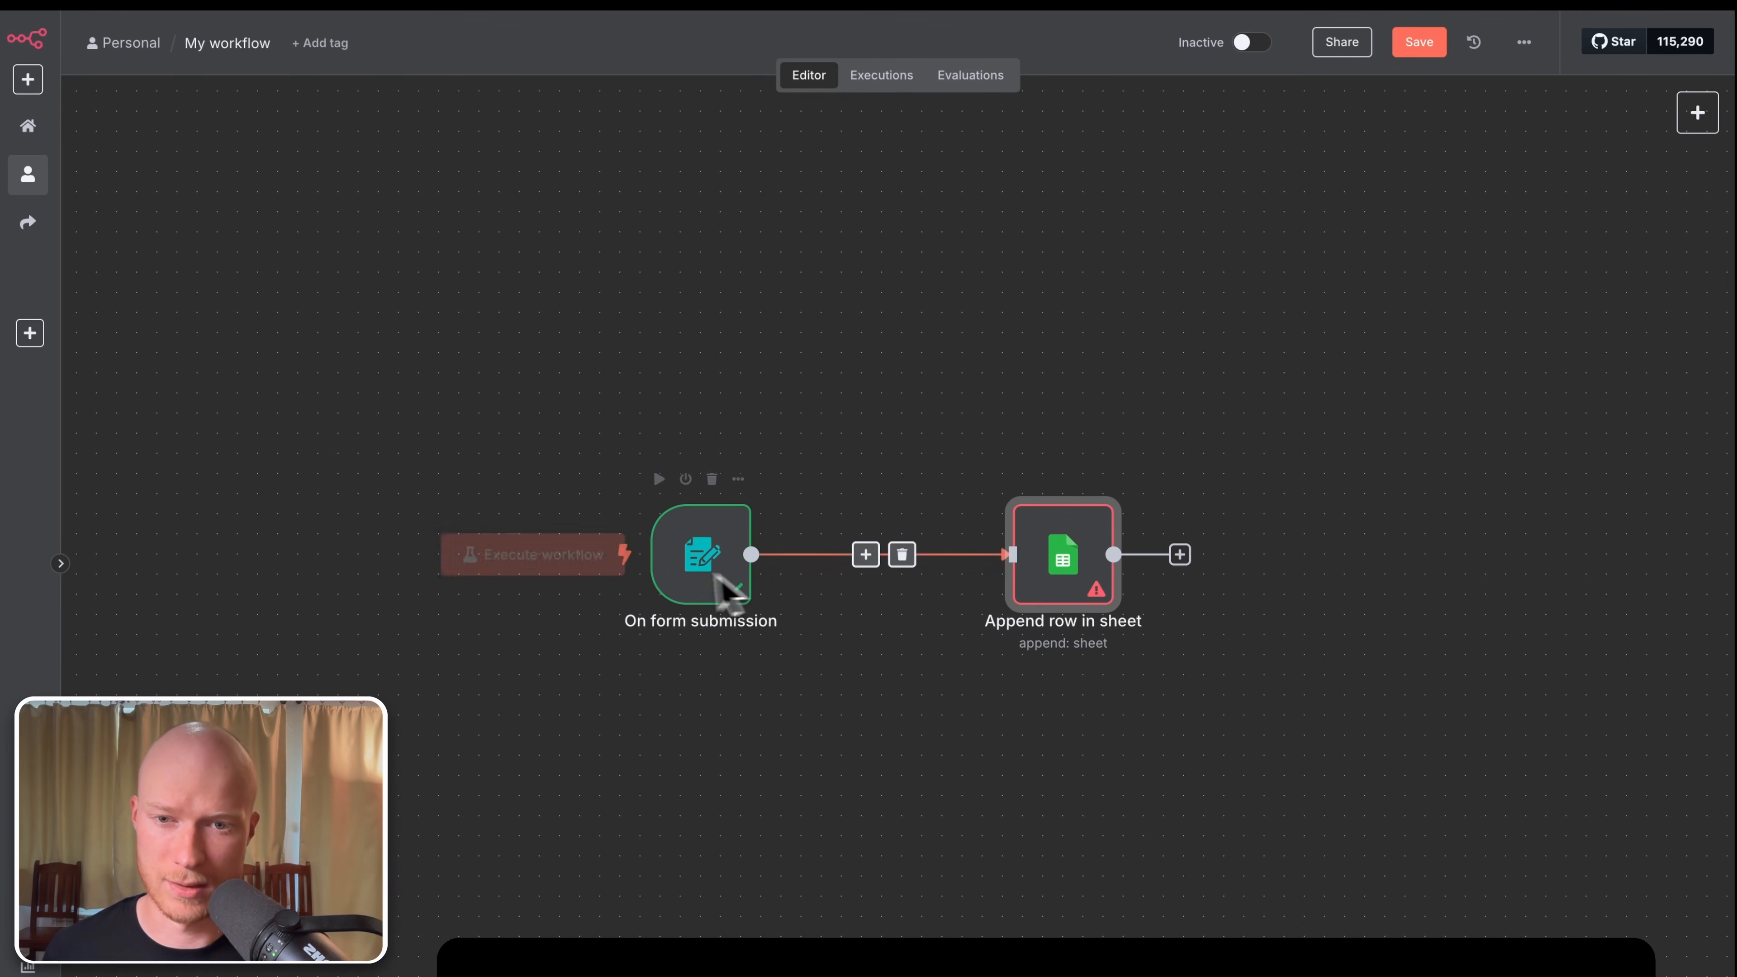
pyautogui.moveTo(702, 581)
pyautogui.mouseDown()
pyautogui.moveTo(770, 561)
pyautogui.moveTo(733, 587)
pyautogui.mouseUp()
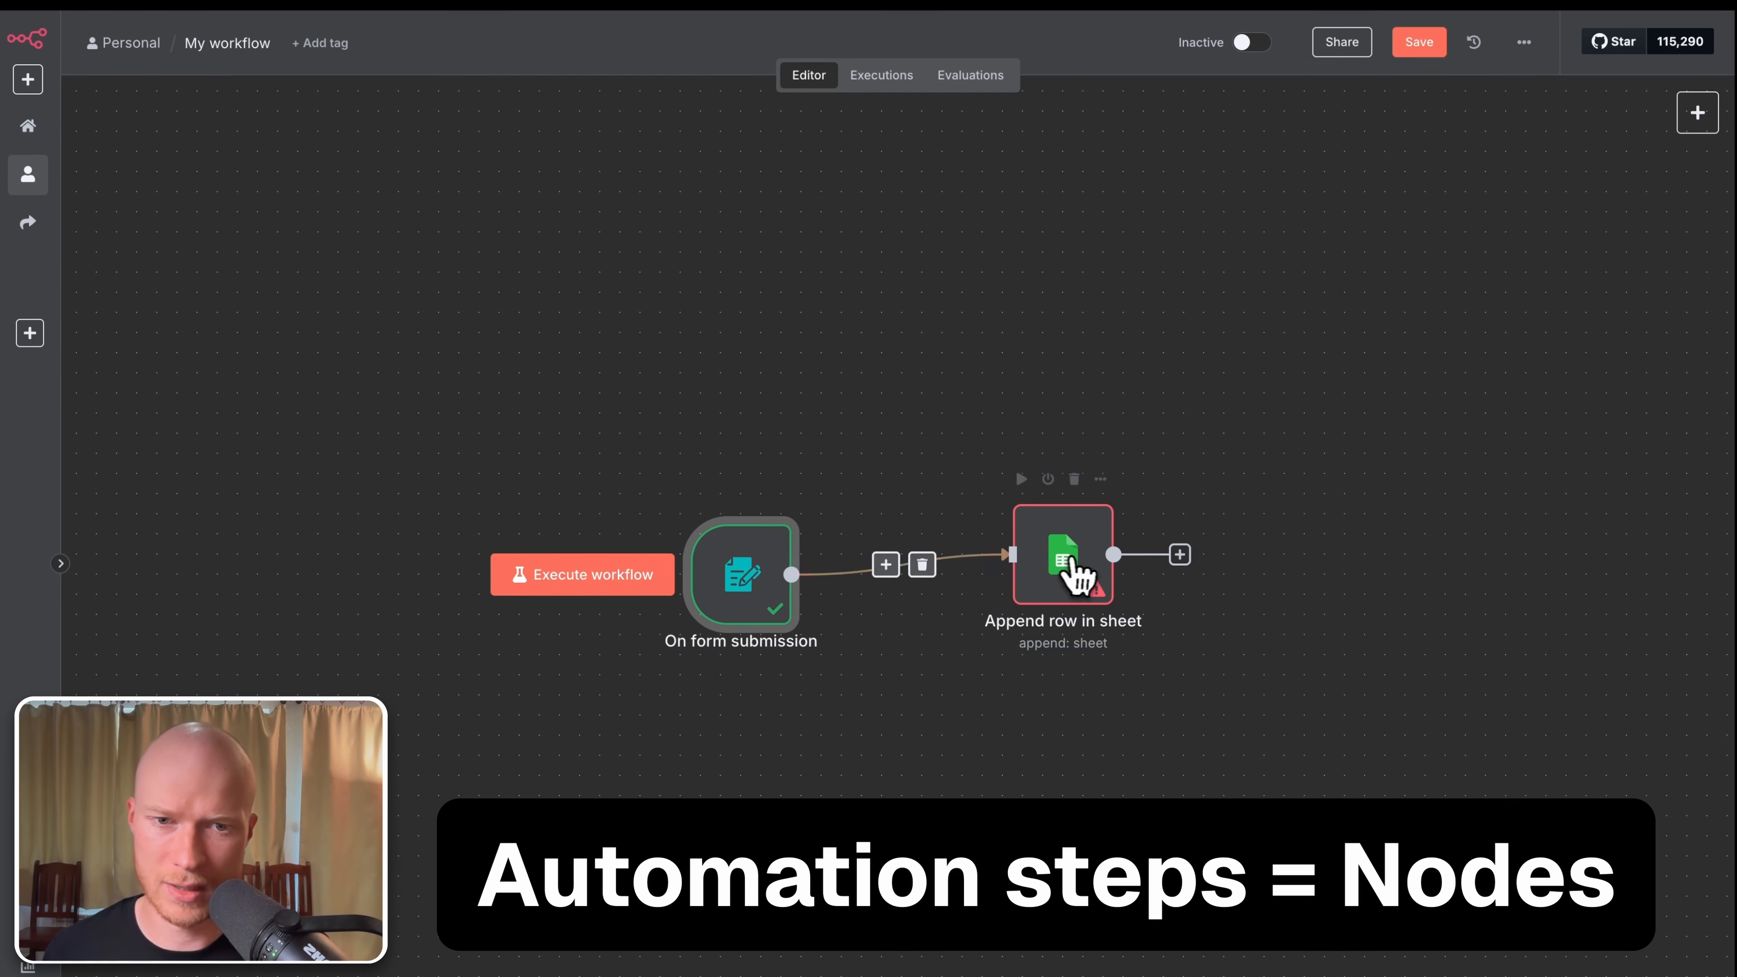
pyautogui.moveTo(1078, 548); pyautogui.dragTo(1120, 577)
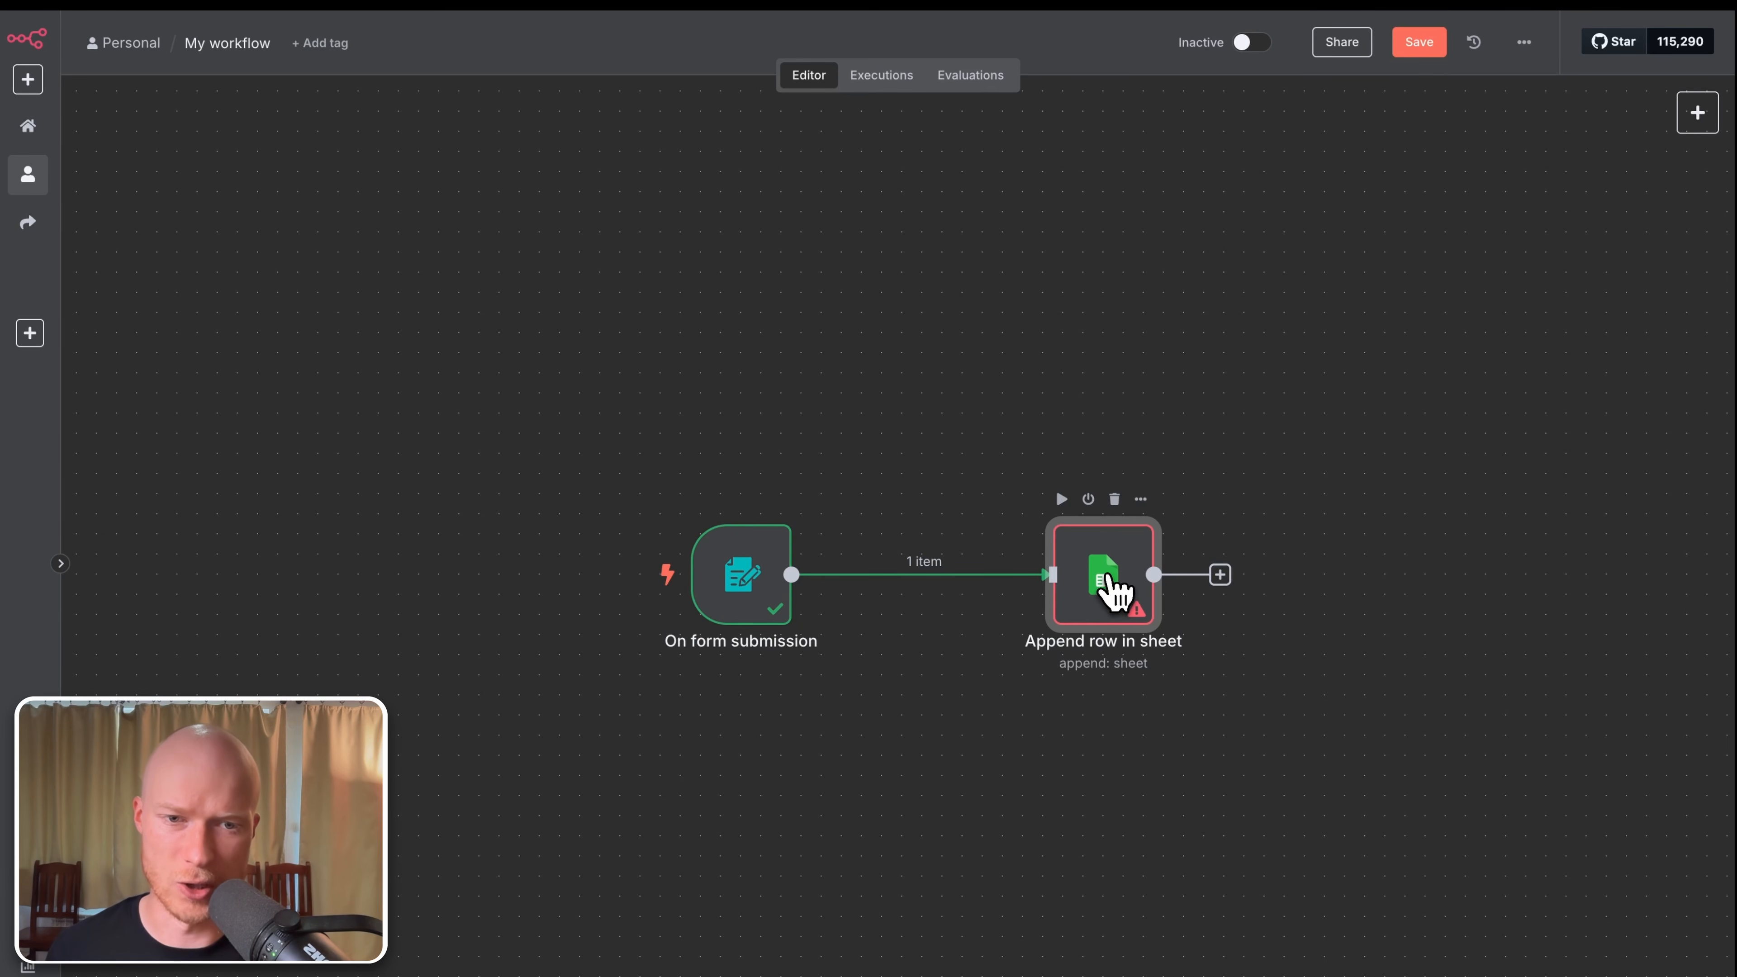
# Step: Open the Append row in sheet node's settings, widened and shifted left
pyautogui.doubleClick(1115, 589)
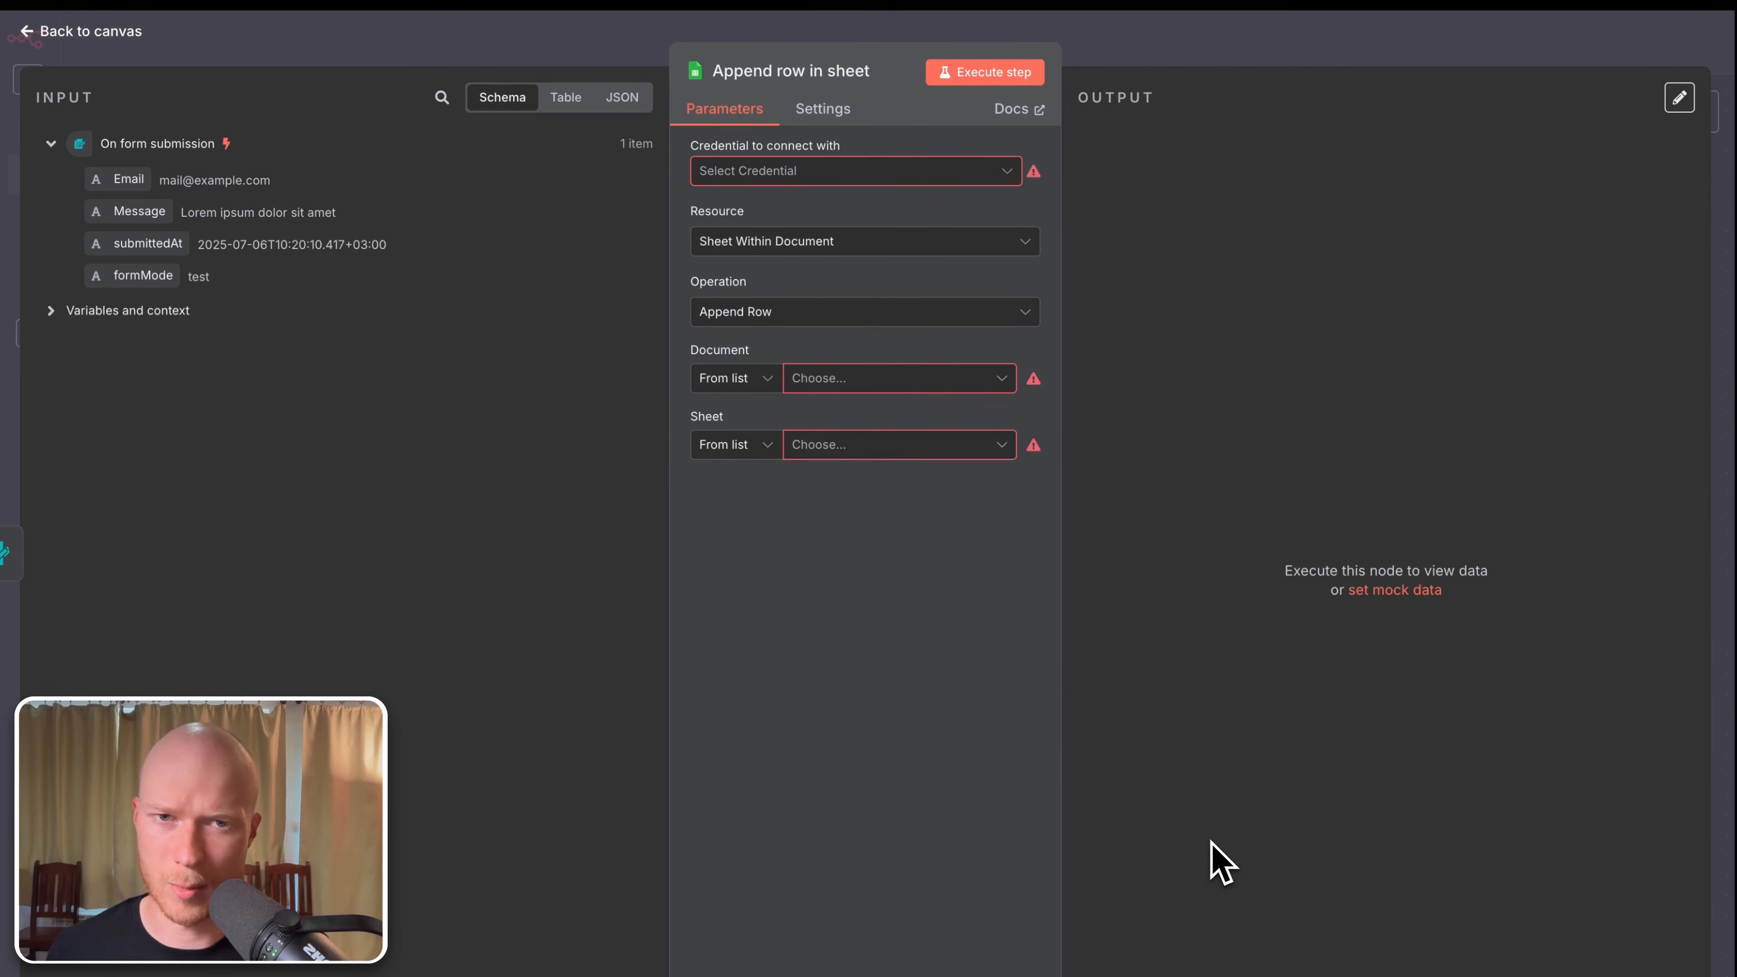
pyautogui.moveTo(1062, 672); pyautogui.dragTo(1262, 651)
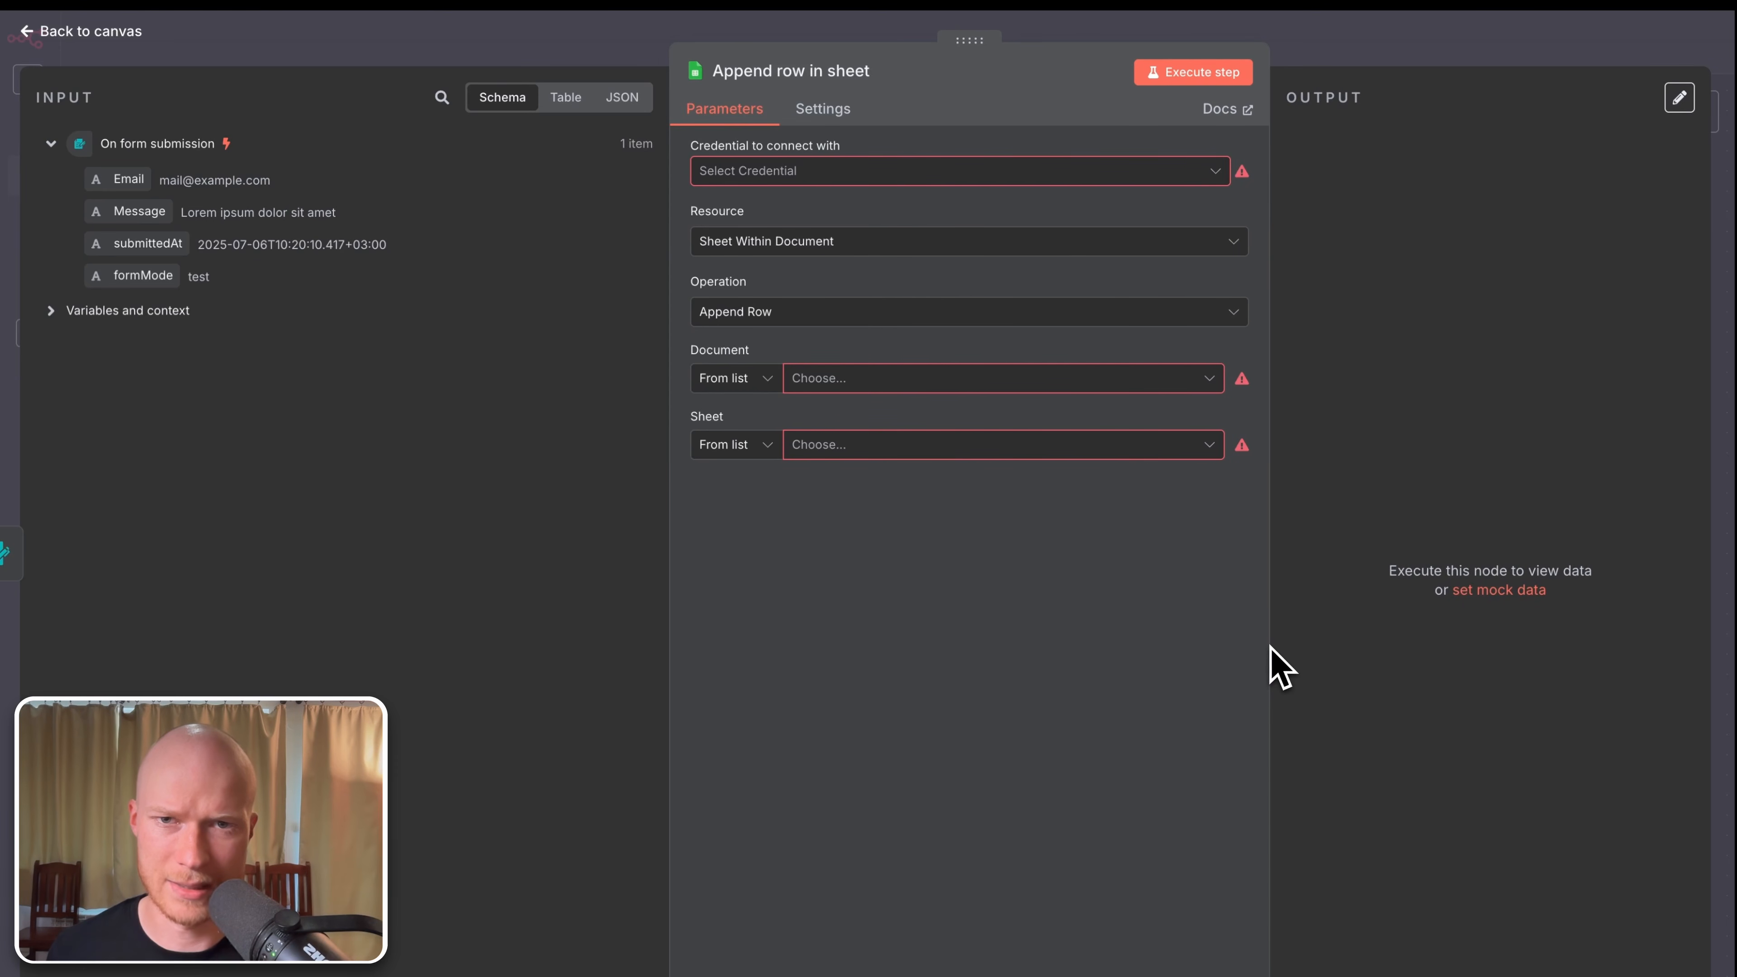
pyautogui.moveTo(947, 41); pyautogui.dragTo(854, 120)
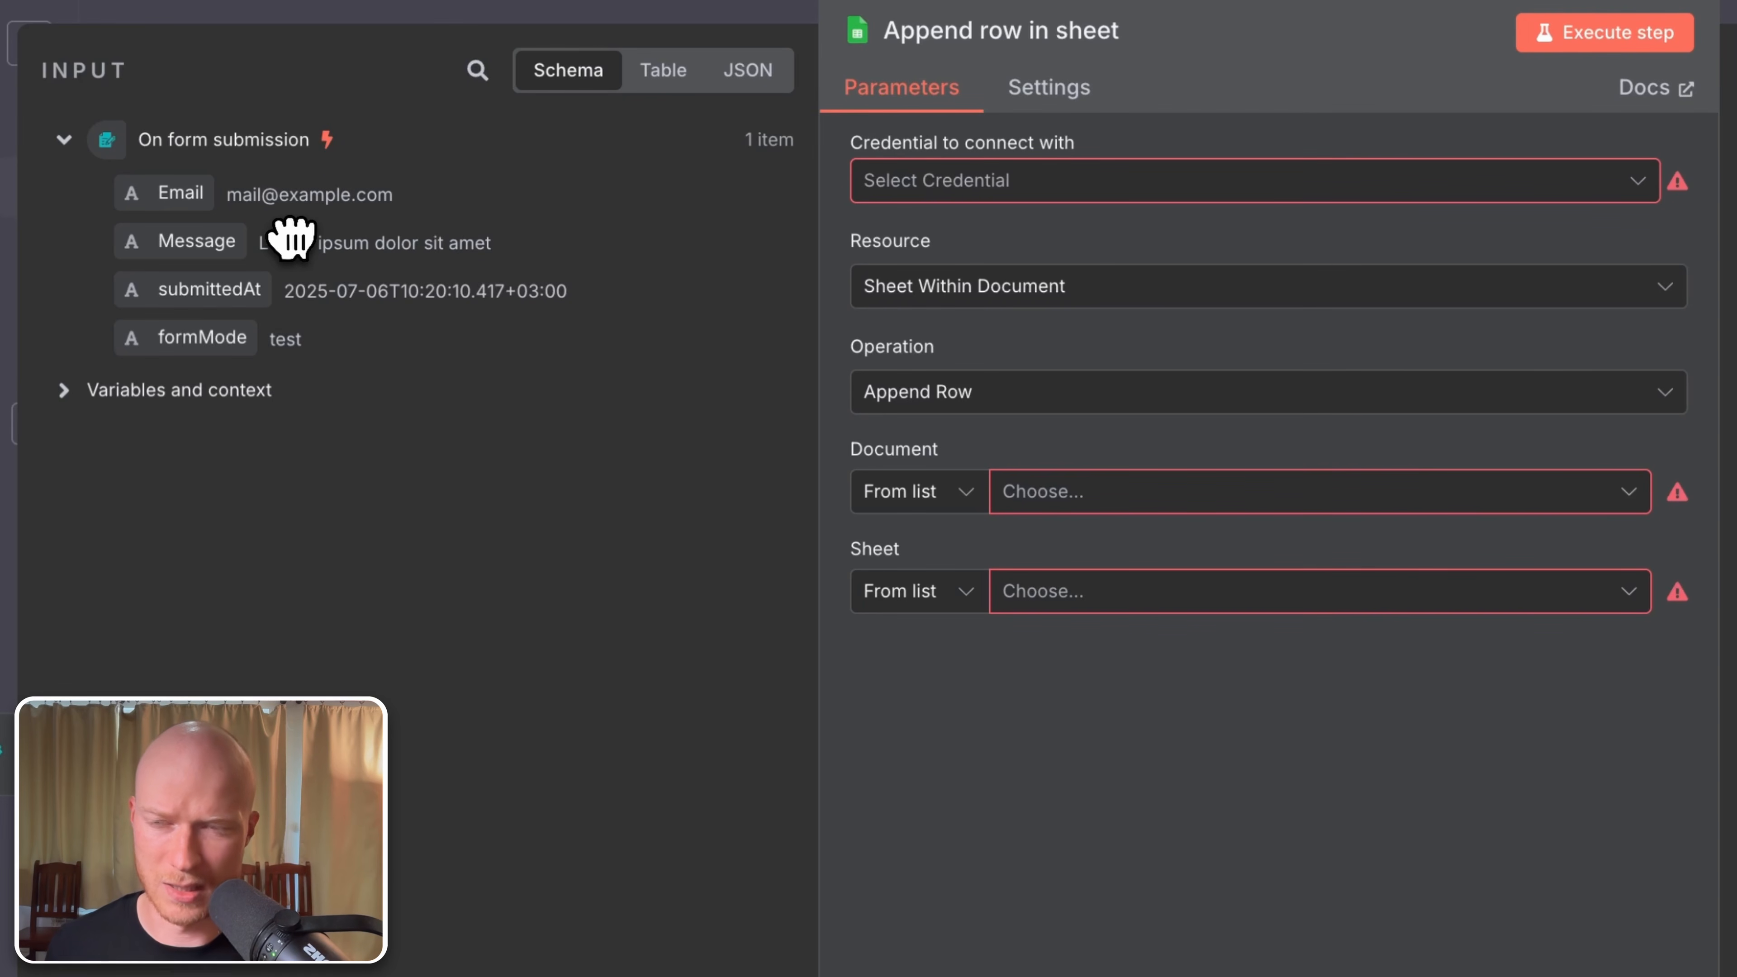
# Step: Inspect the incoming form data in Table, JSON and Schema views, ending on Schema
pyautogui.click(656, 74)
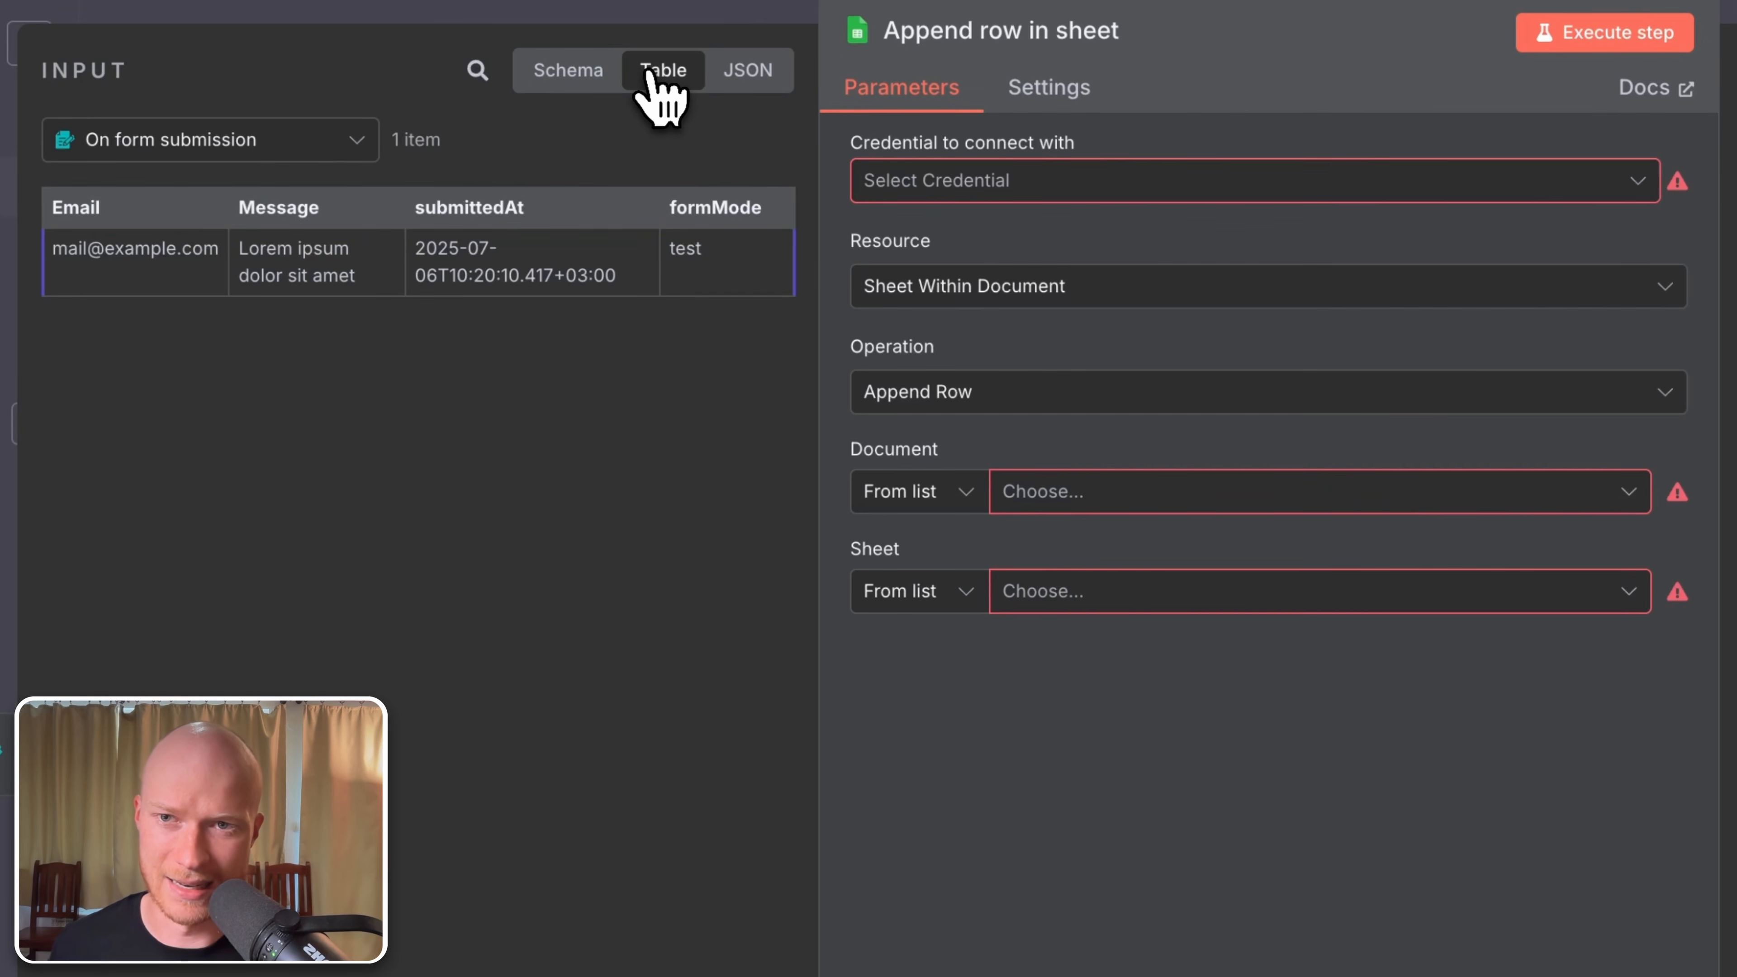
pyautogui.click(745, 72)
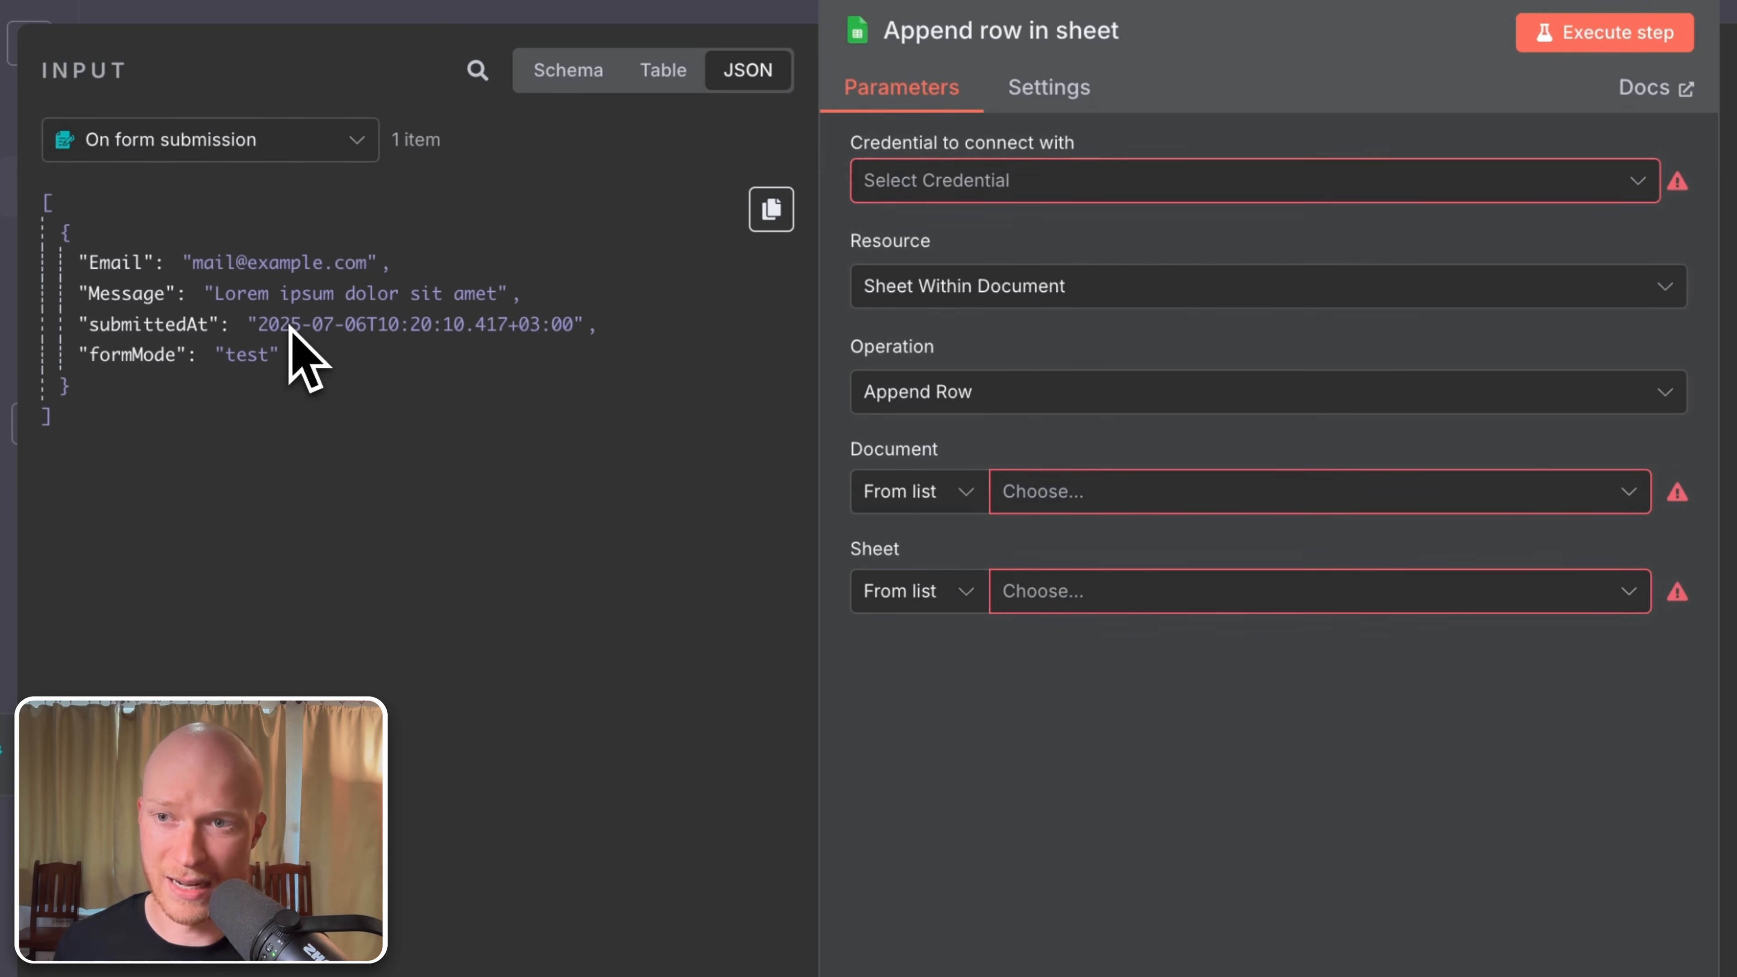
pyautogui.click(660, 71)
pyautogui.click(574, 75)
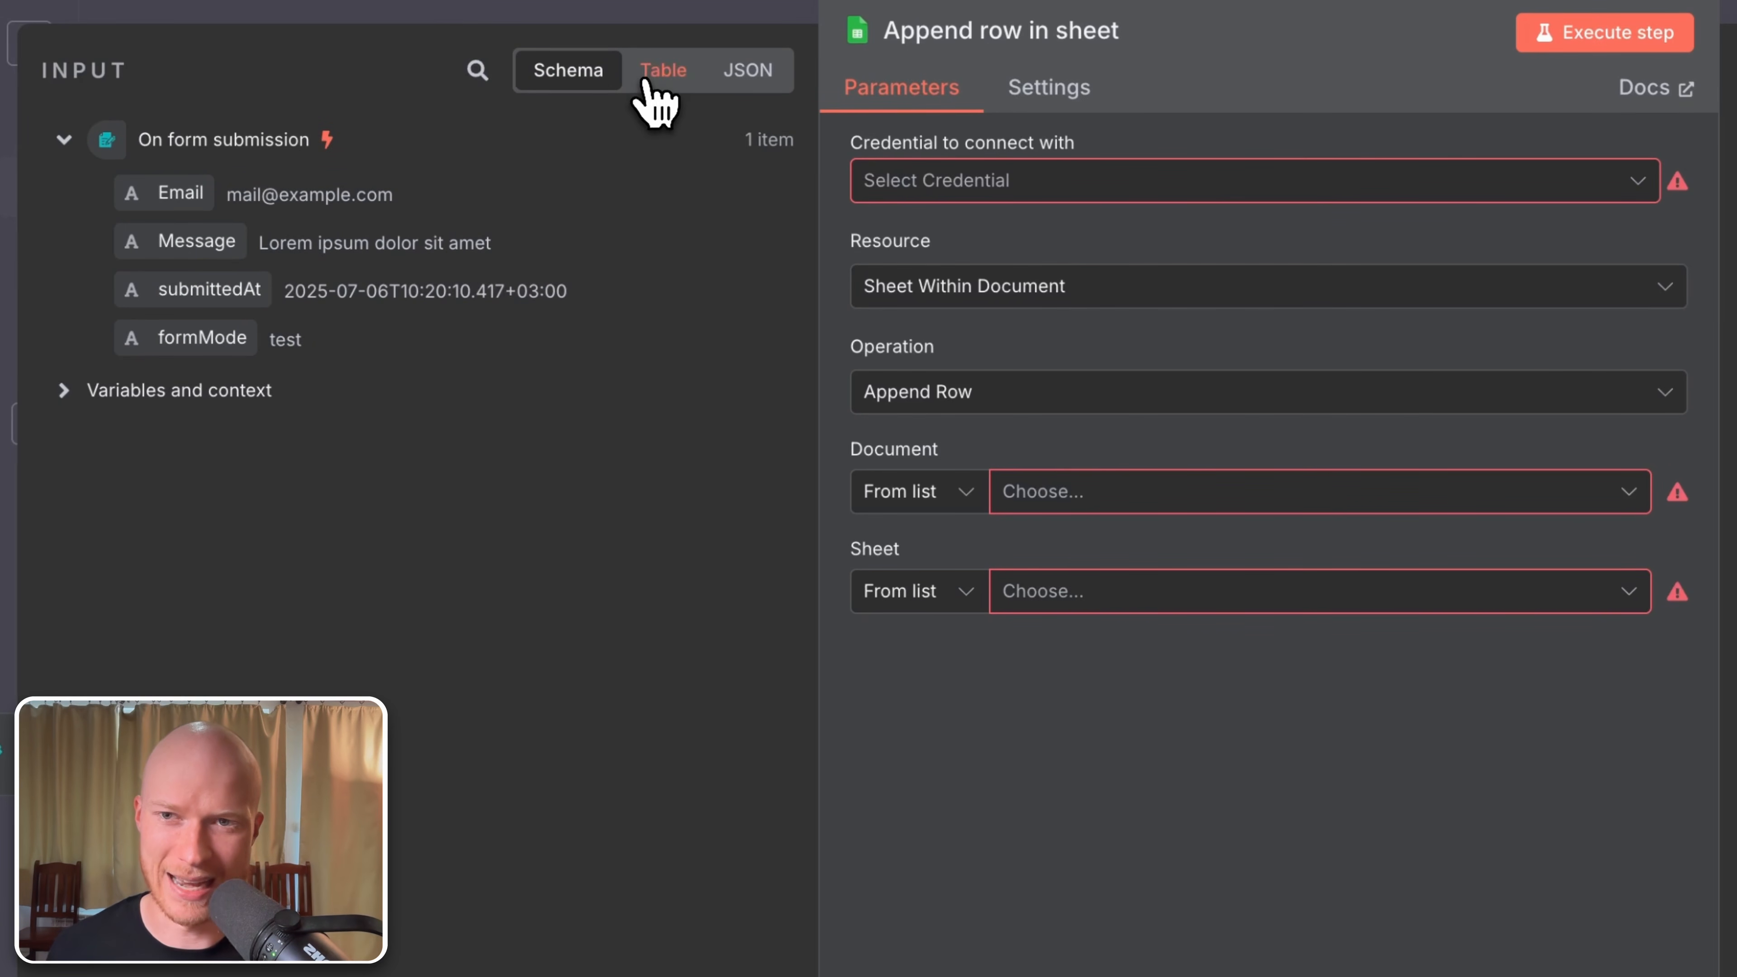
pyautogui.click(660, 74)
pyautogui.click(735, 75)
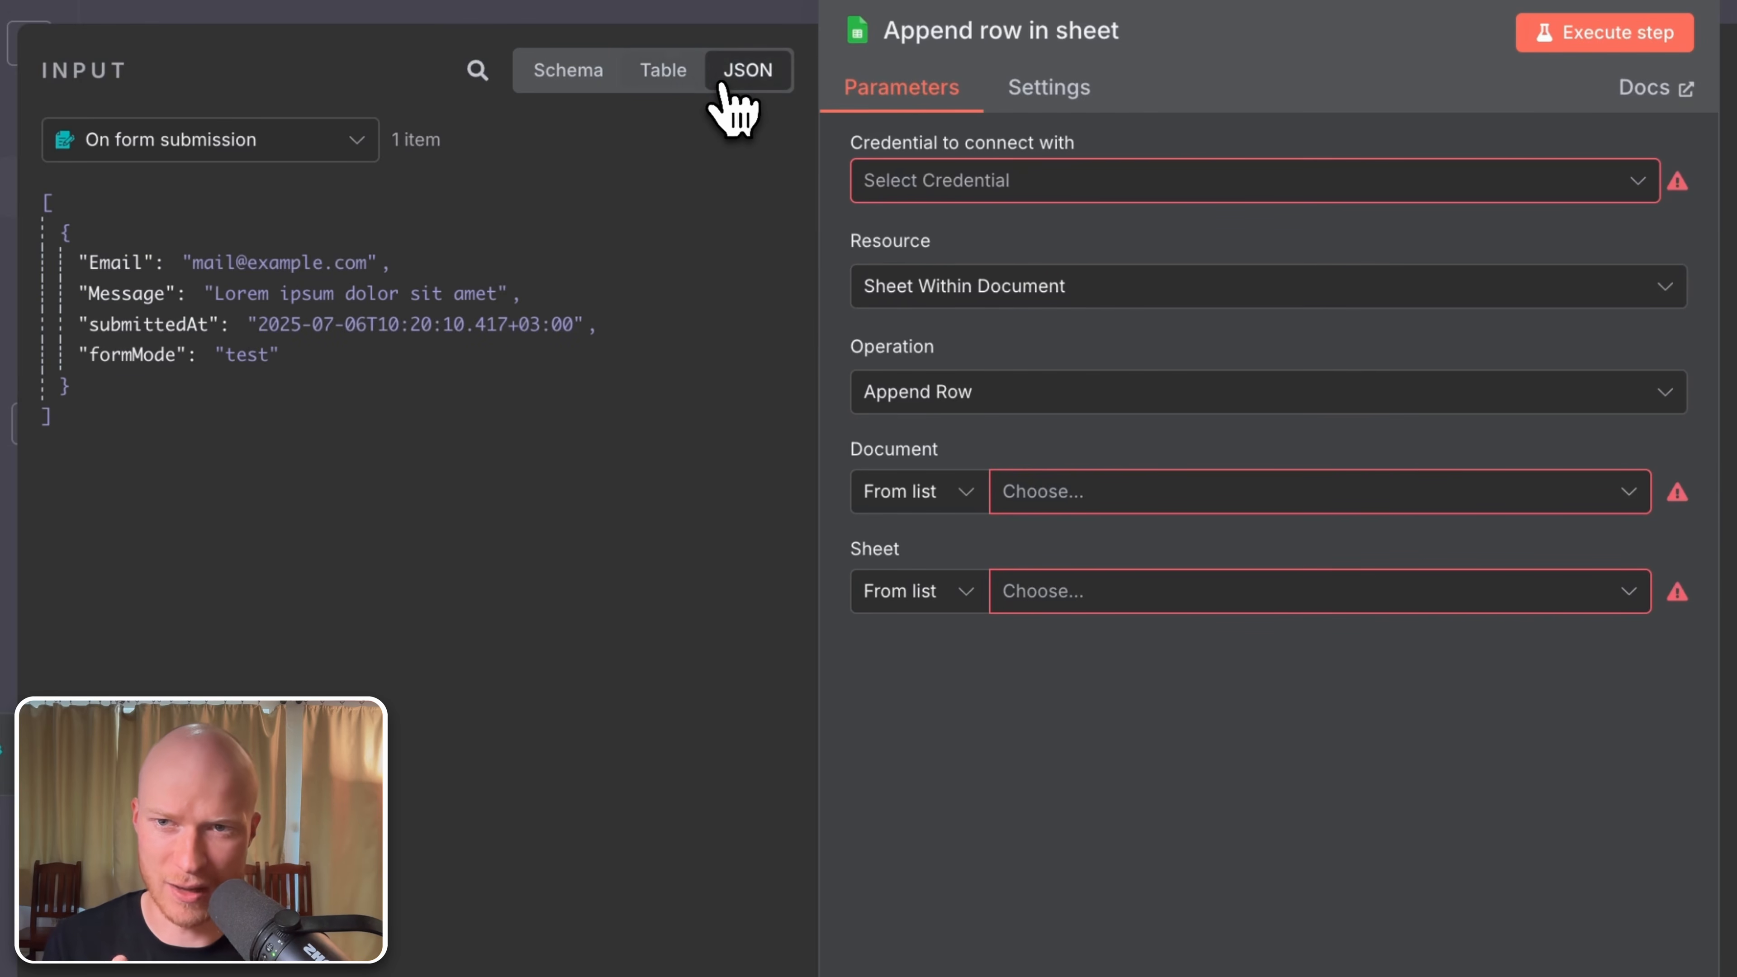
pyautogui.click(599, 80)
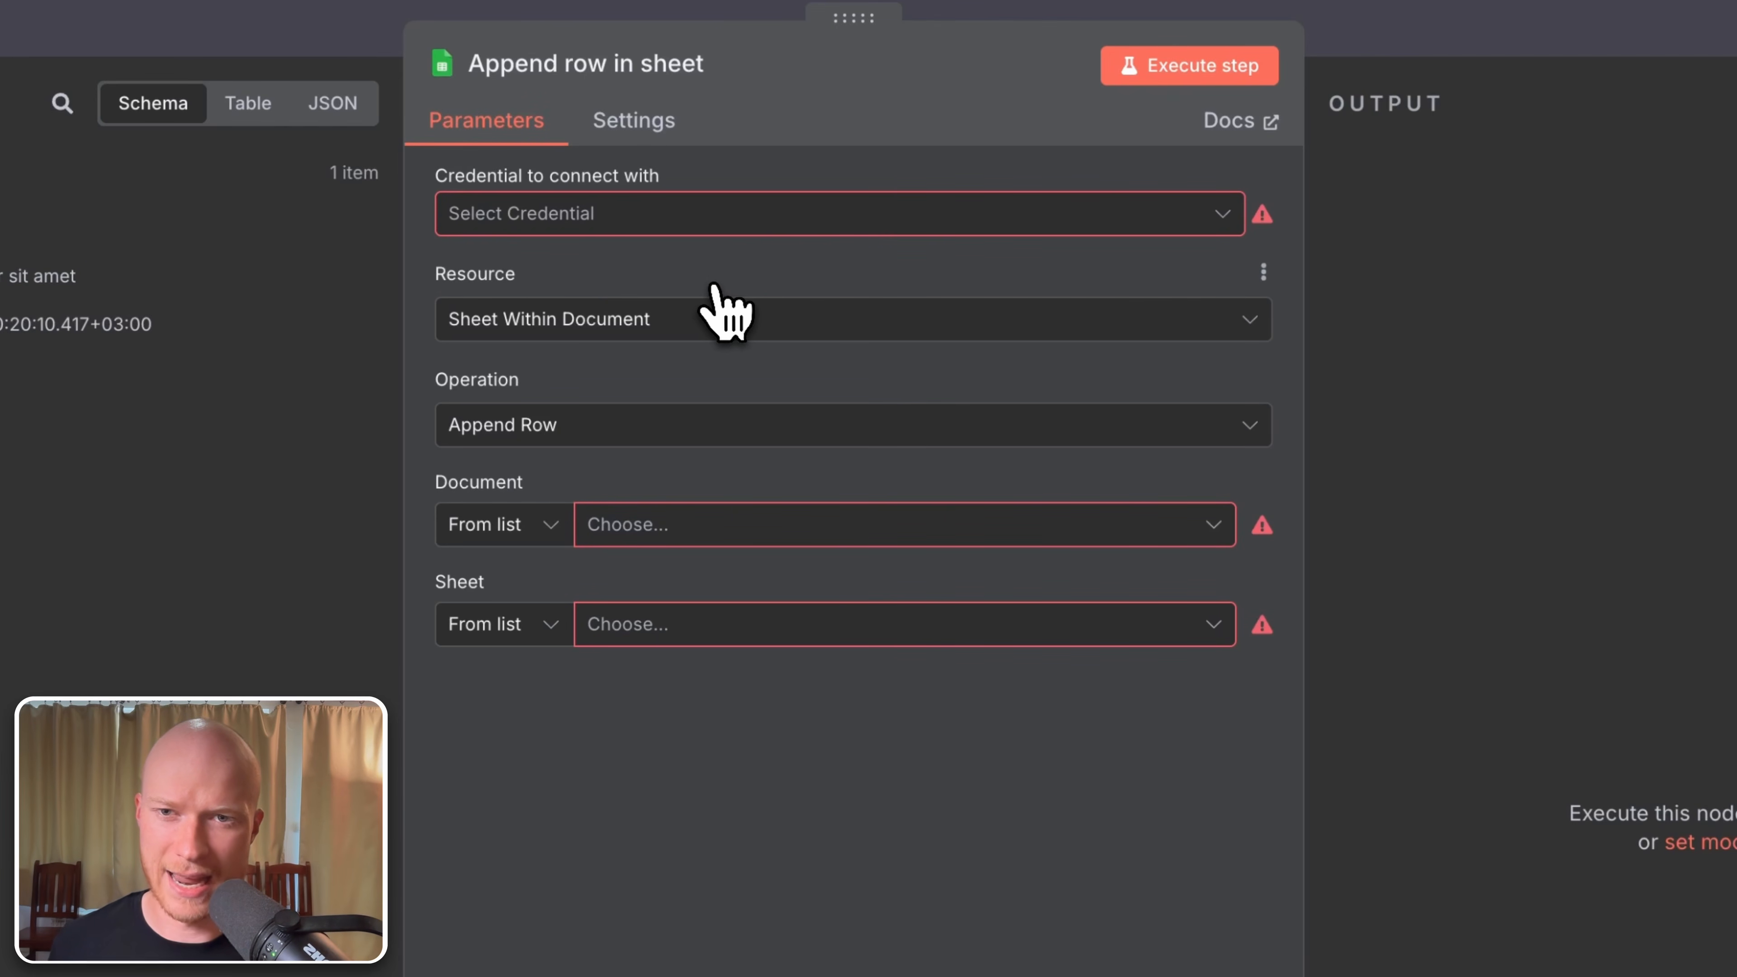
# Step: Create a new Google Sheets credential and start Sign in with Google
pyautogui.click(632, 217)
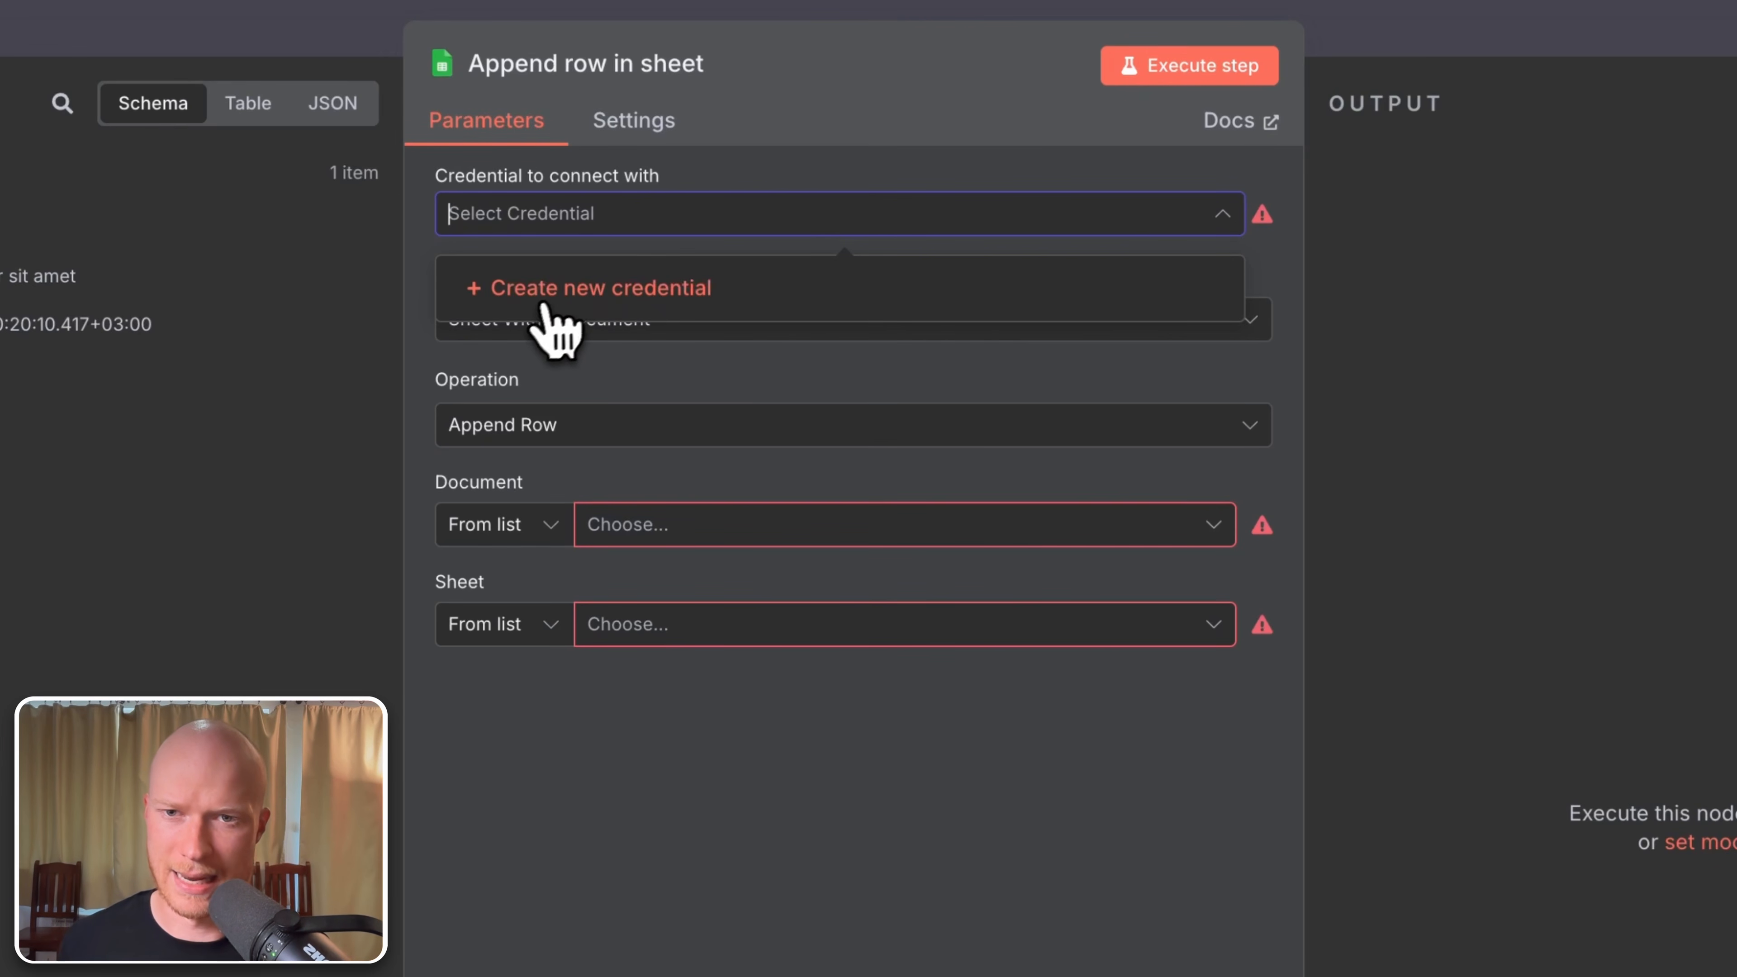
pyautogui.click(569, 291)
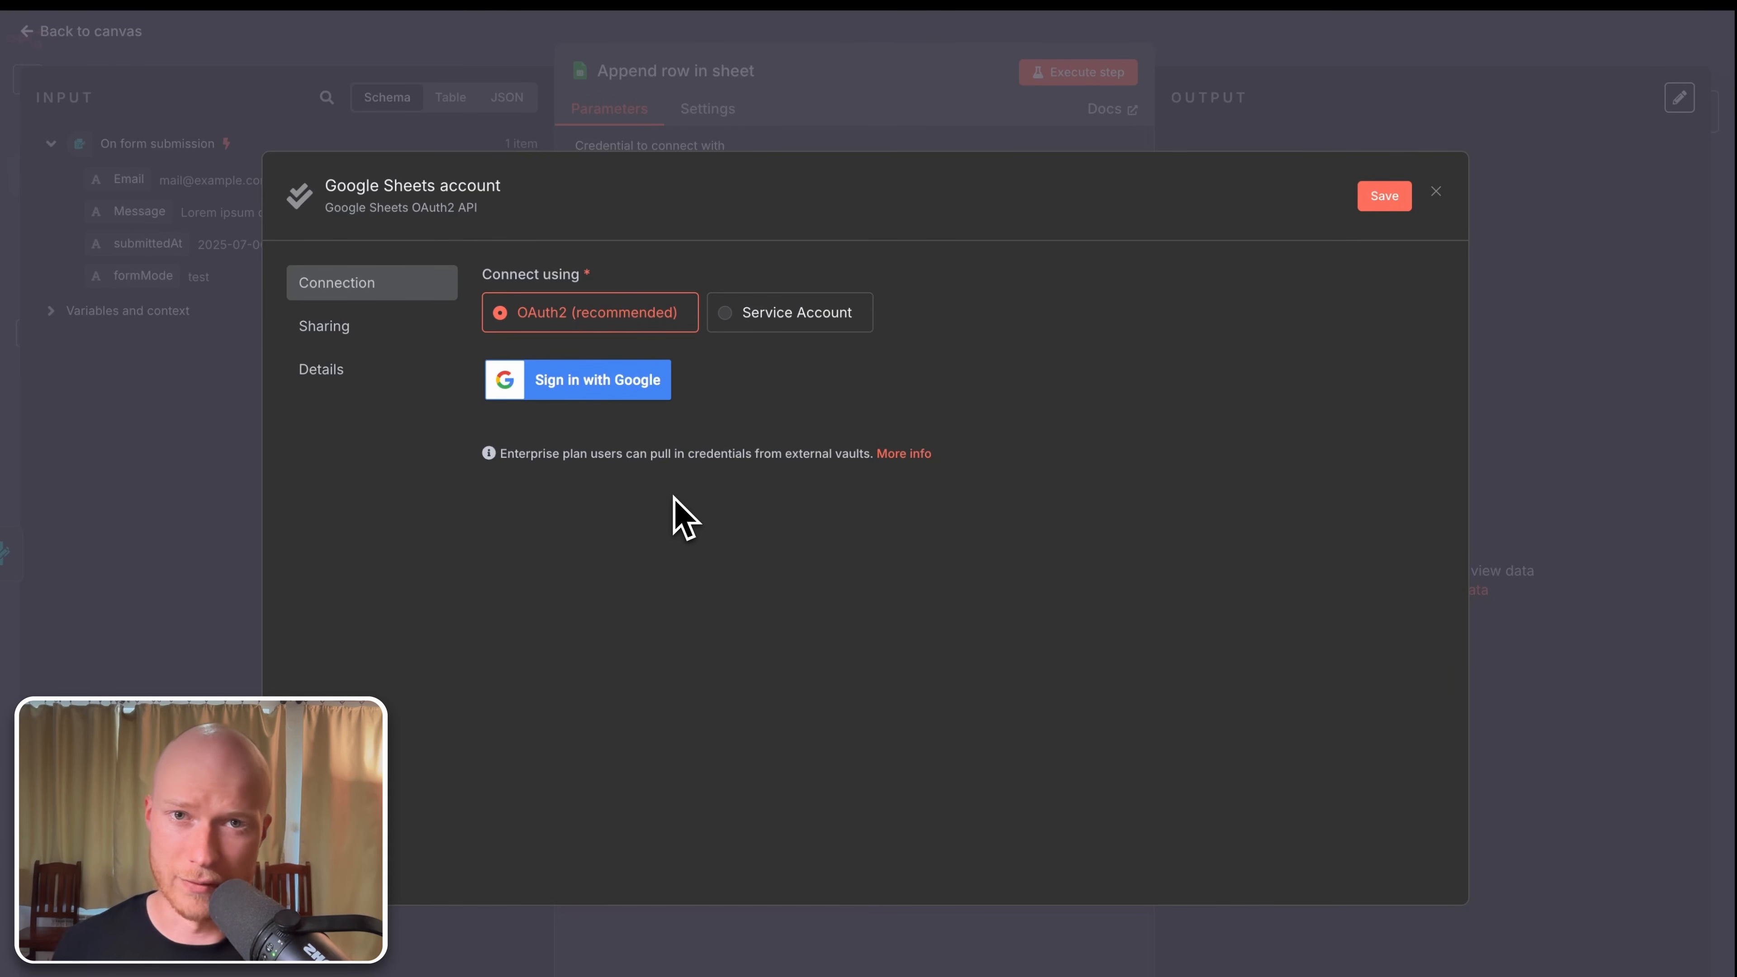
pyautogui.click(595, 384)
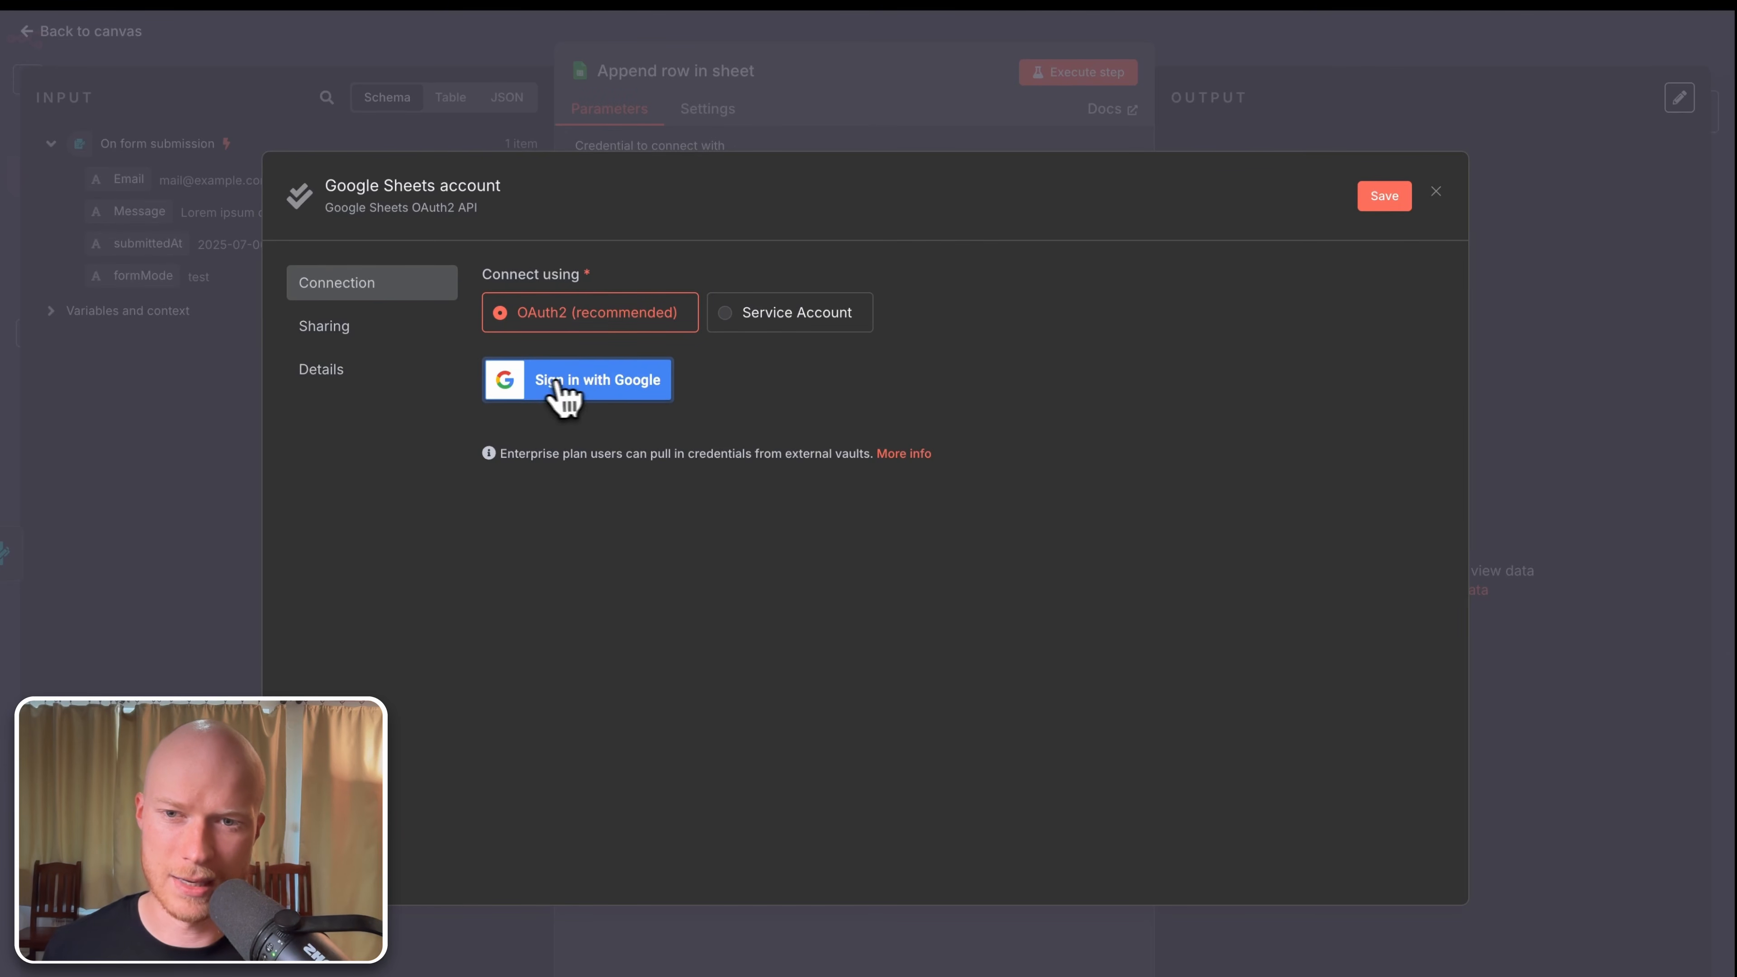
pyautogui.click(589, 384)
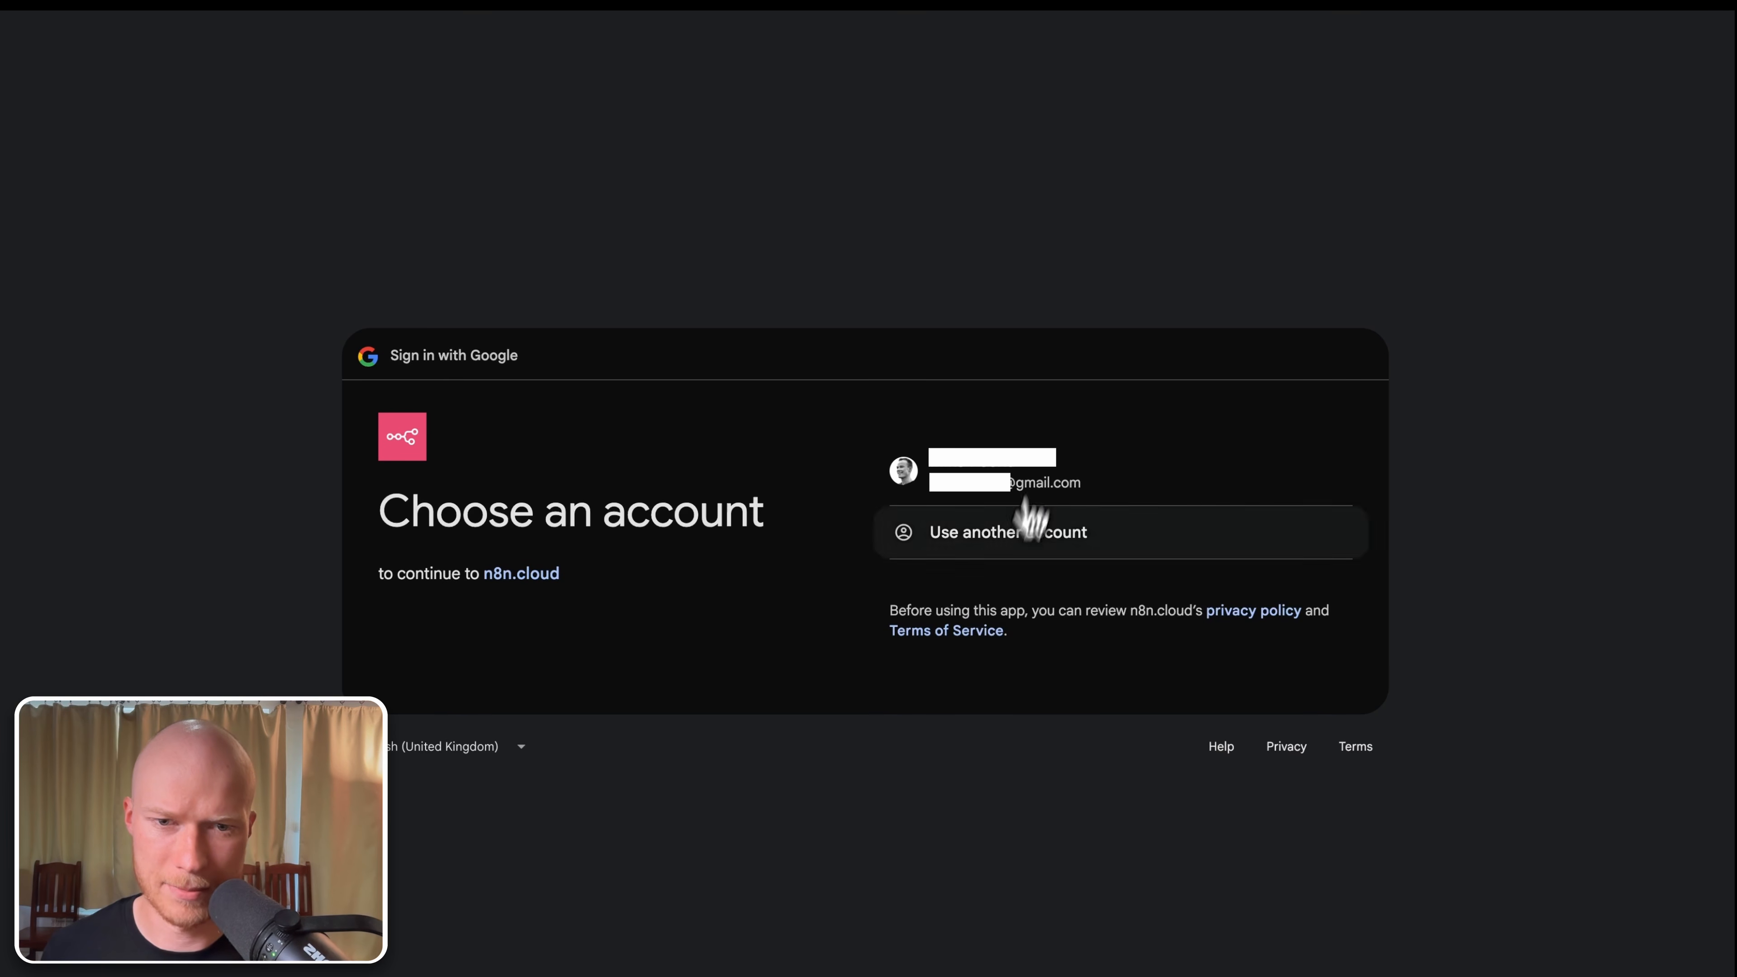
# Step: Choose the Google account and allow n8n.cloud access to it
pyautogui.click(1034, 482)
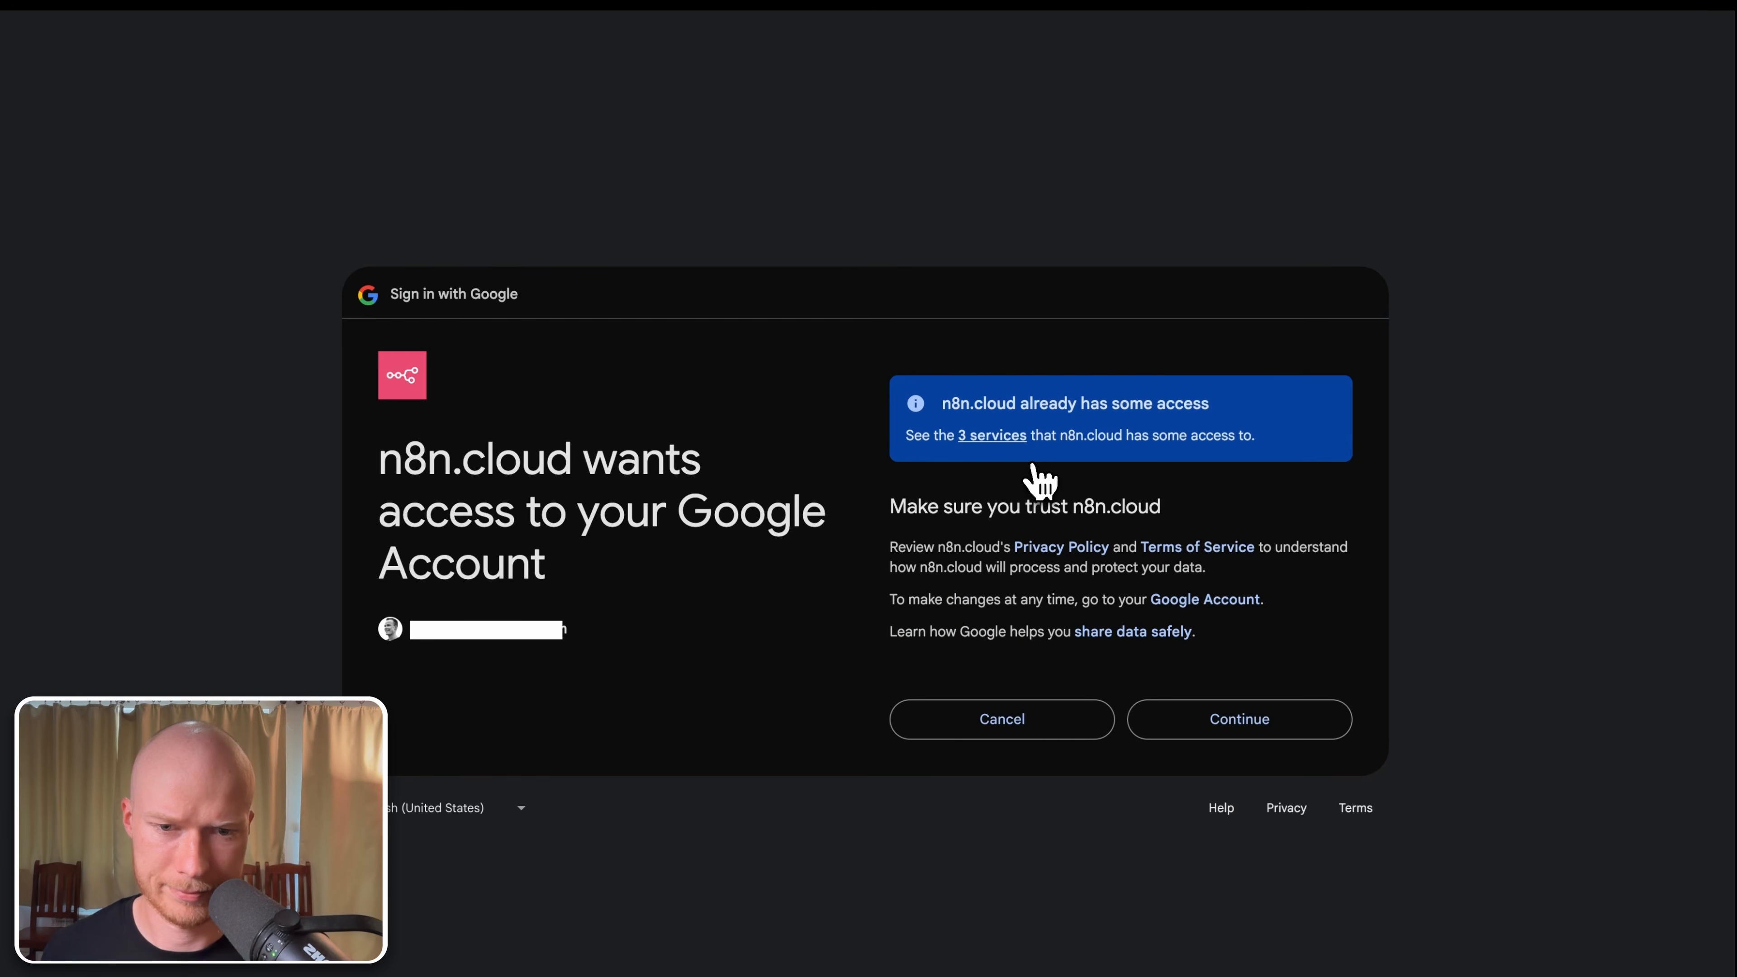
pyautogui.click(1266, 732)
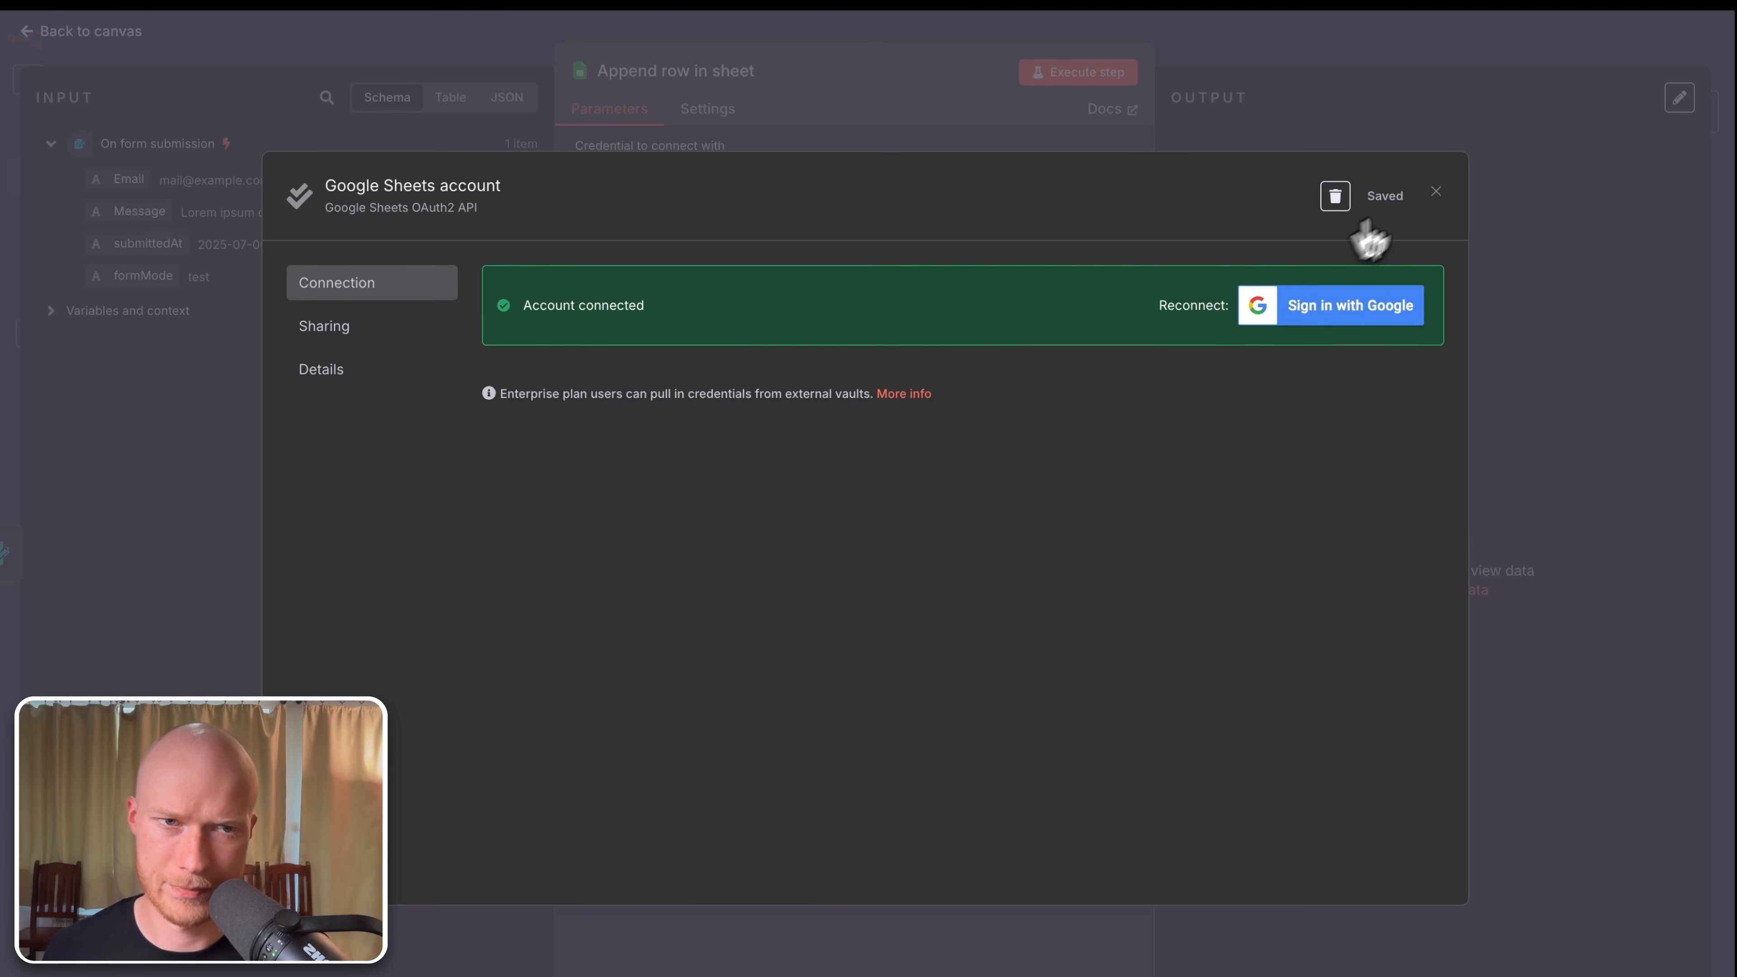
# Step: Close the connected Google Sheets account credential window
pyautogui.click(1437, 193)
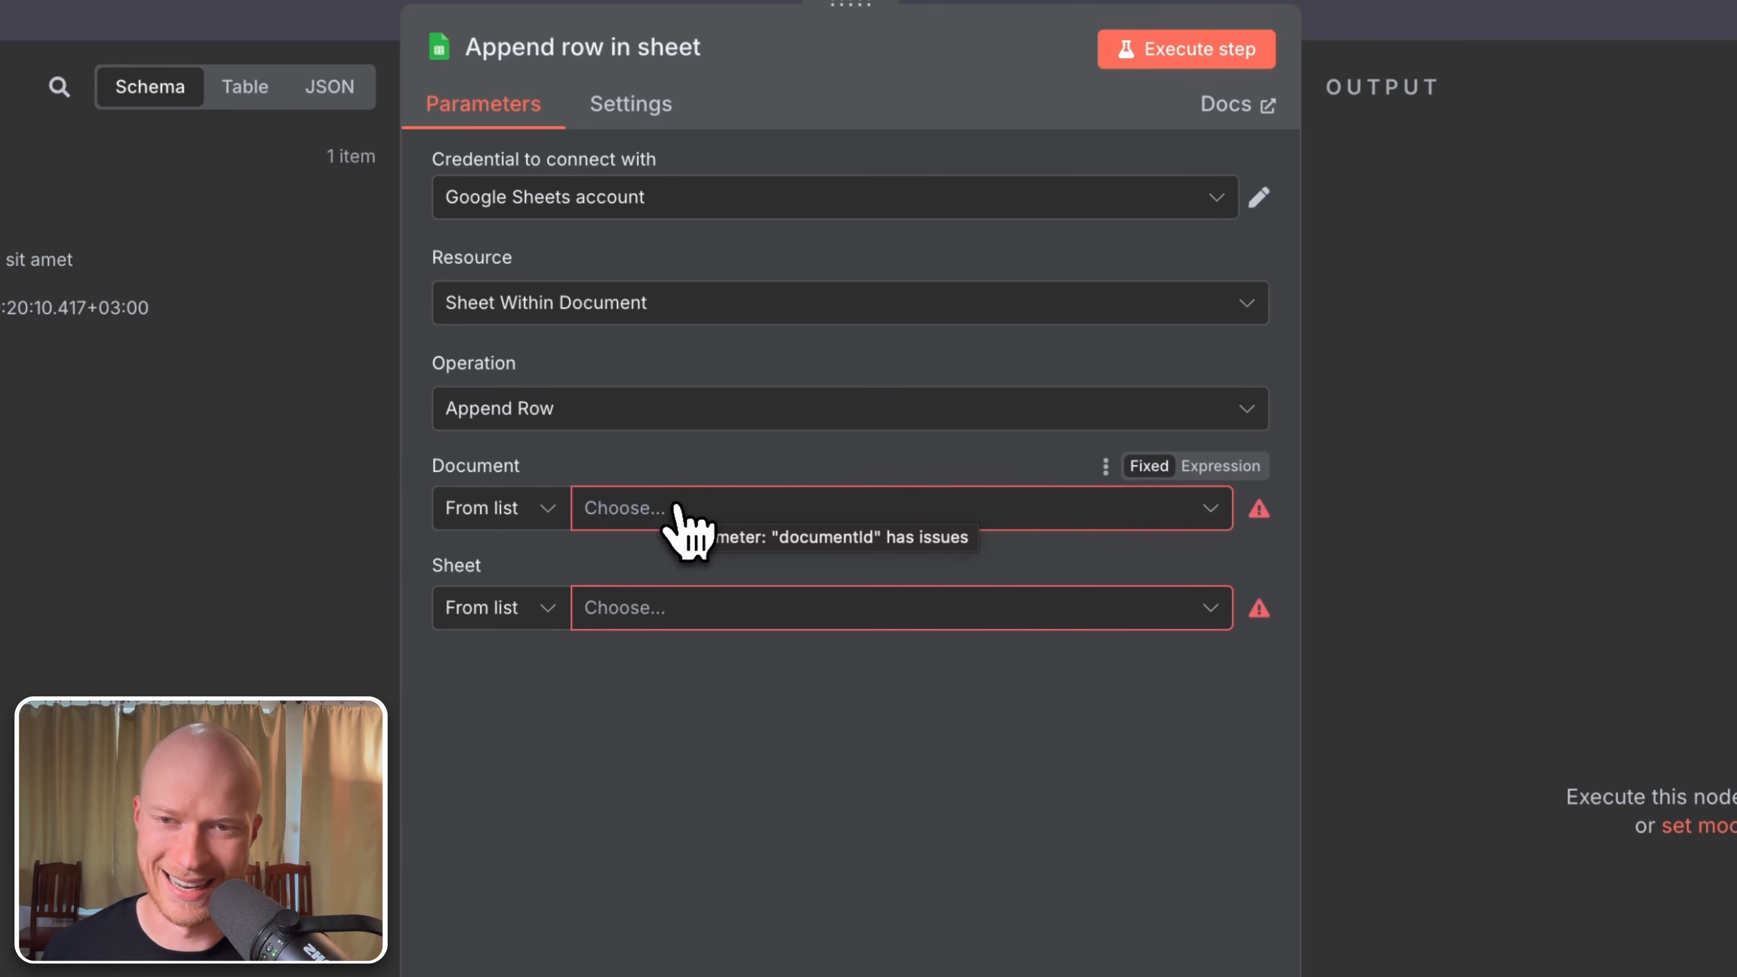
# Step: Select 'Website agency leads' as the document and 'Leads' as the sheet
pyautogui.click(678, 520)
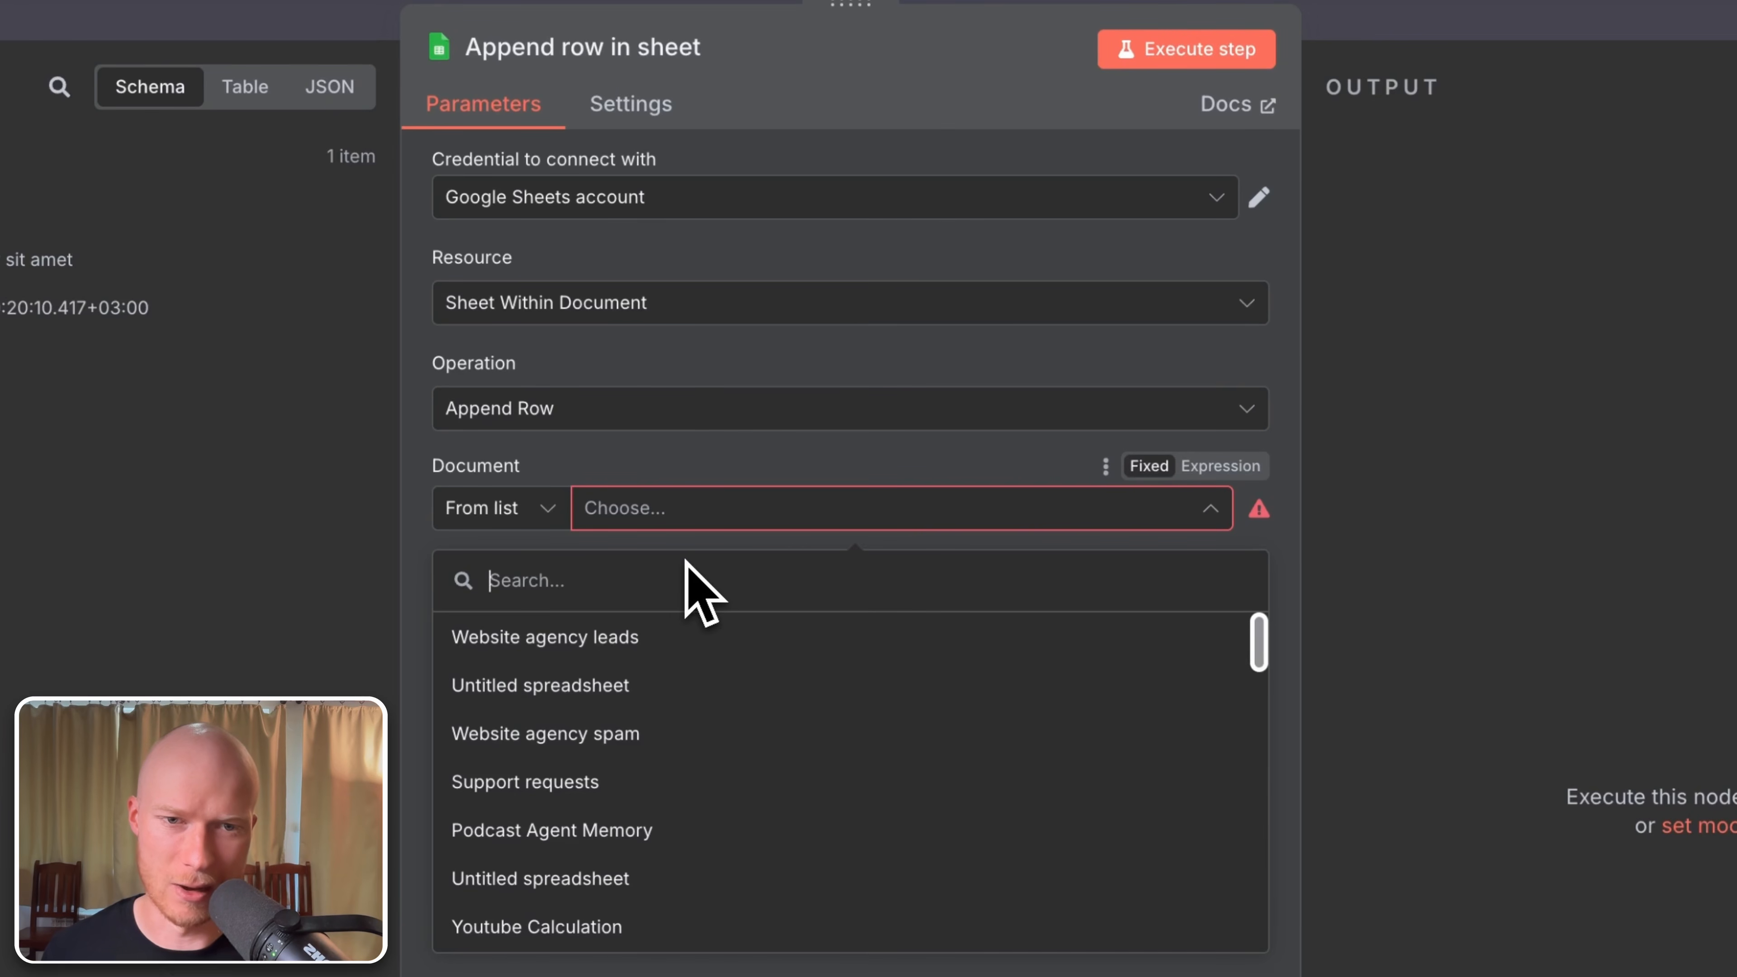
pyautogui.click(602, 643)
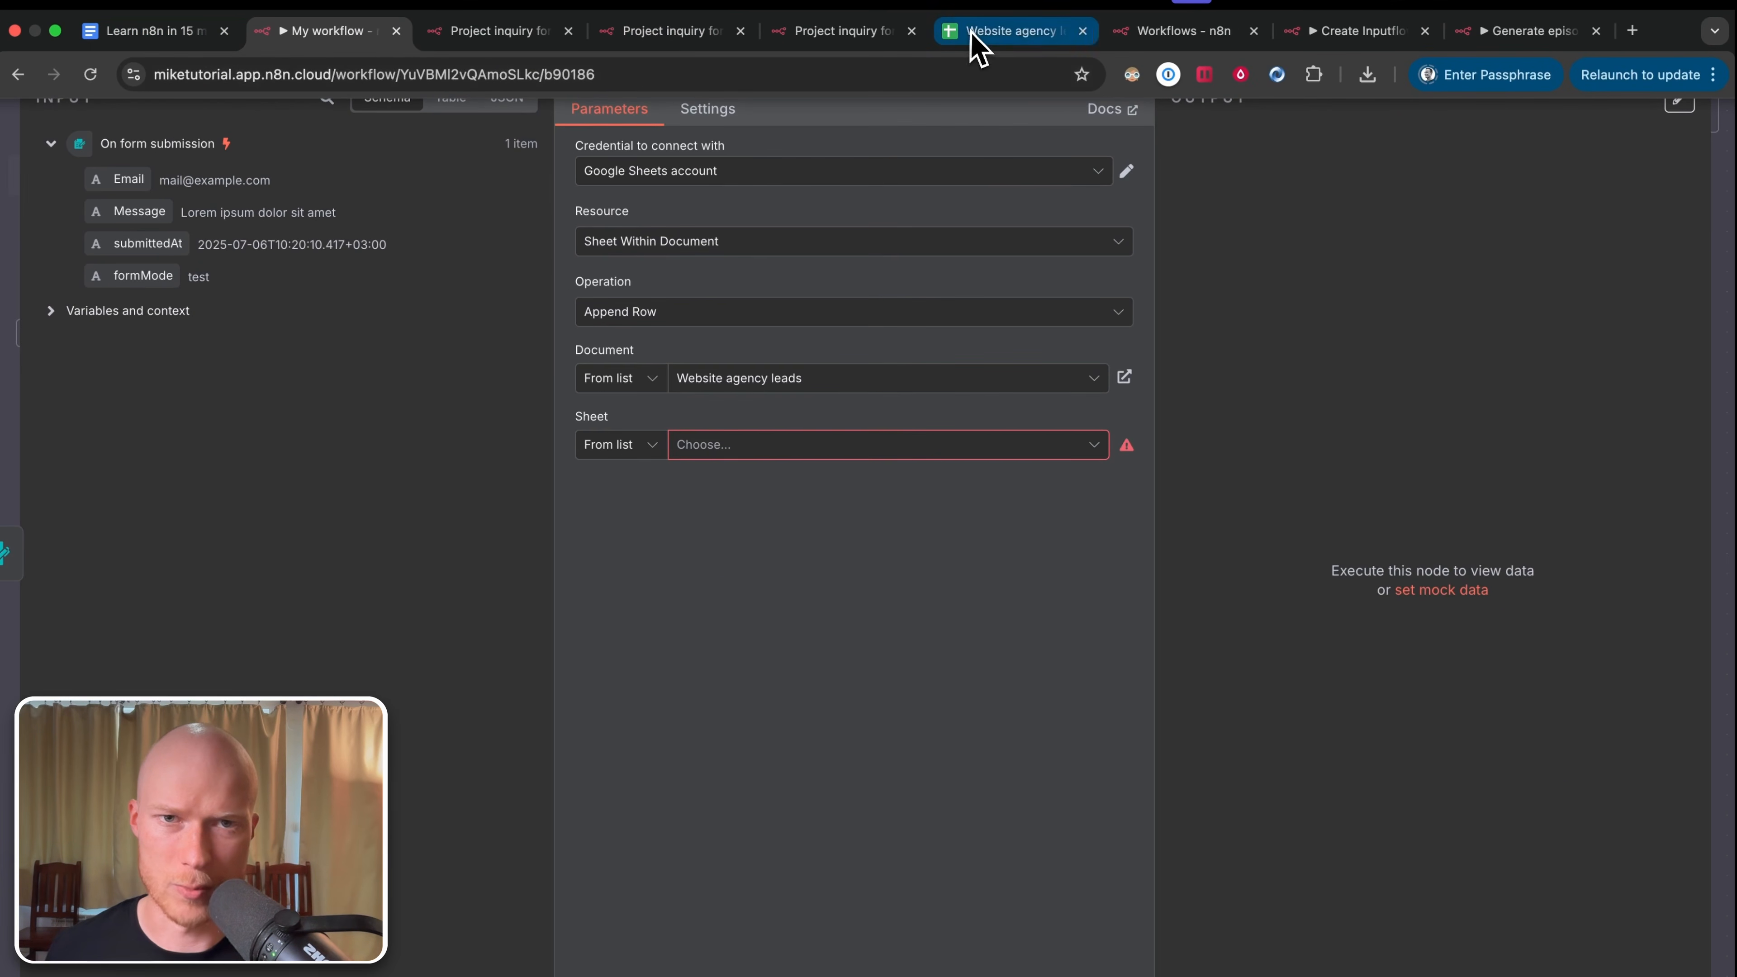
pyautogui.click(998, 30)
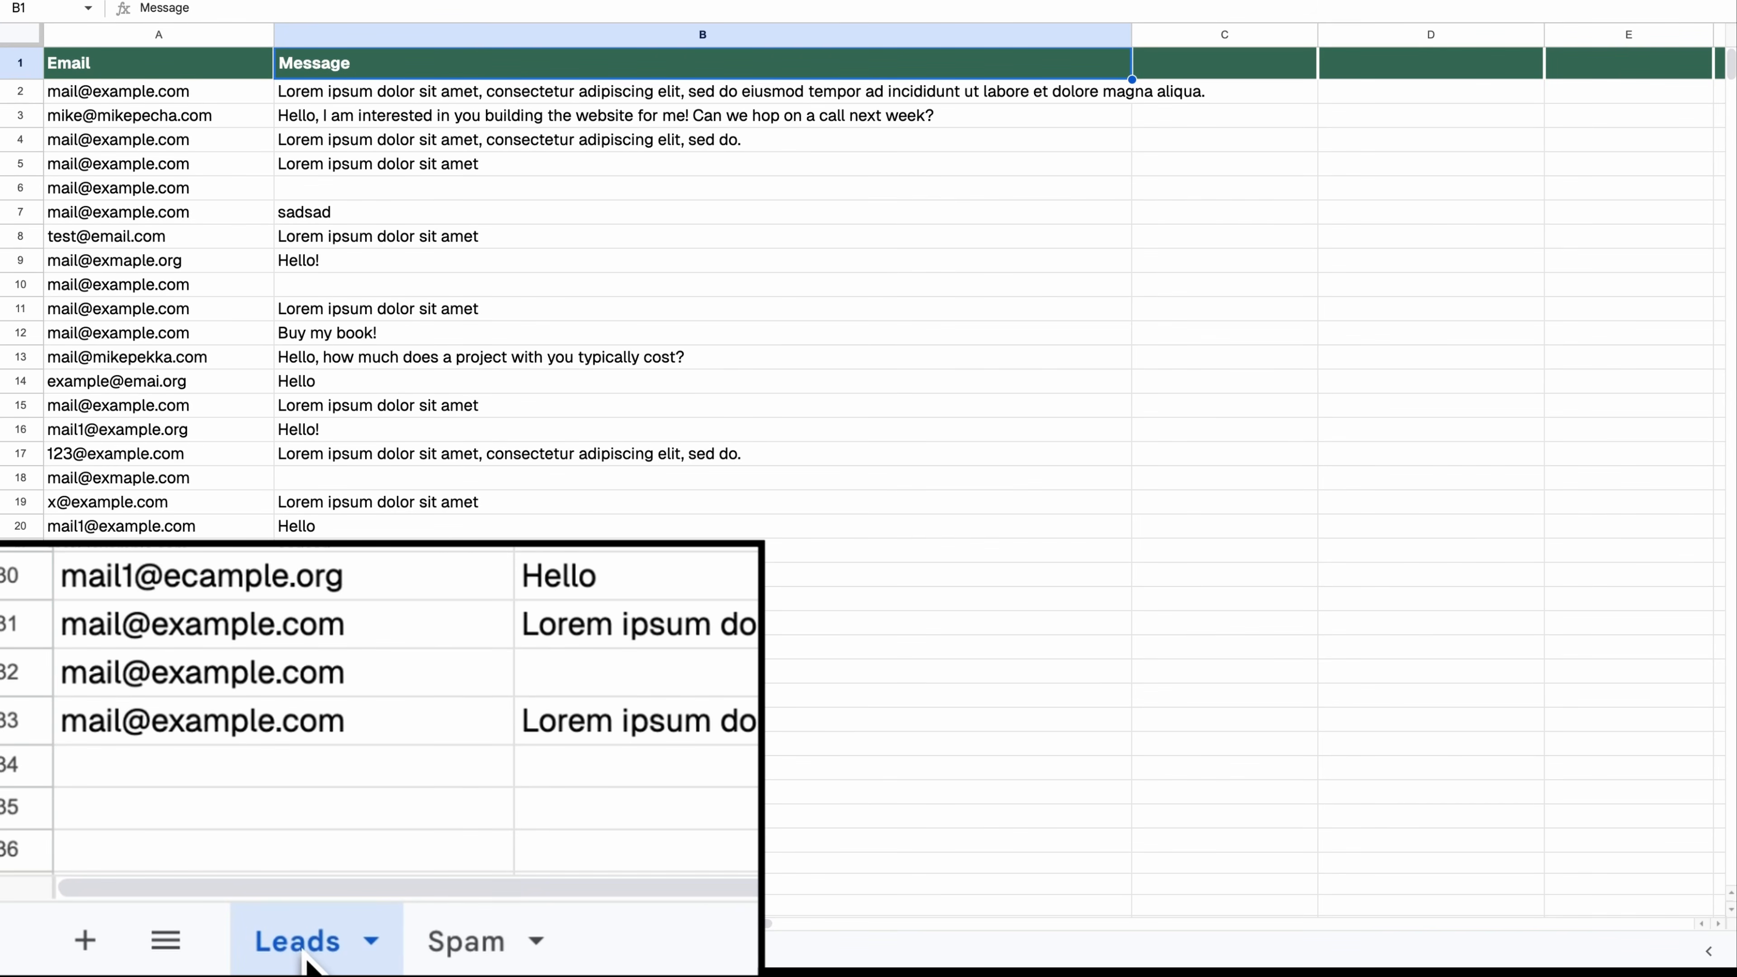
pyautogui.click(462, 953)
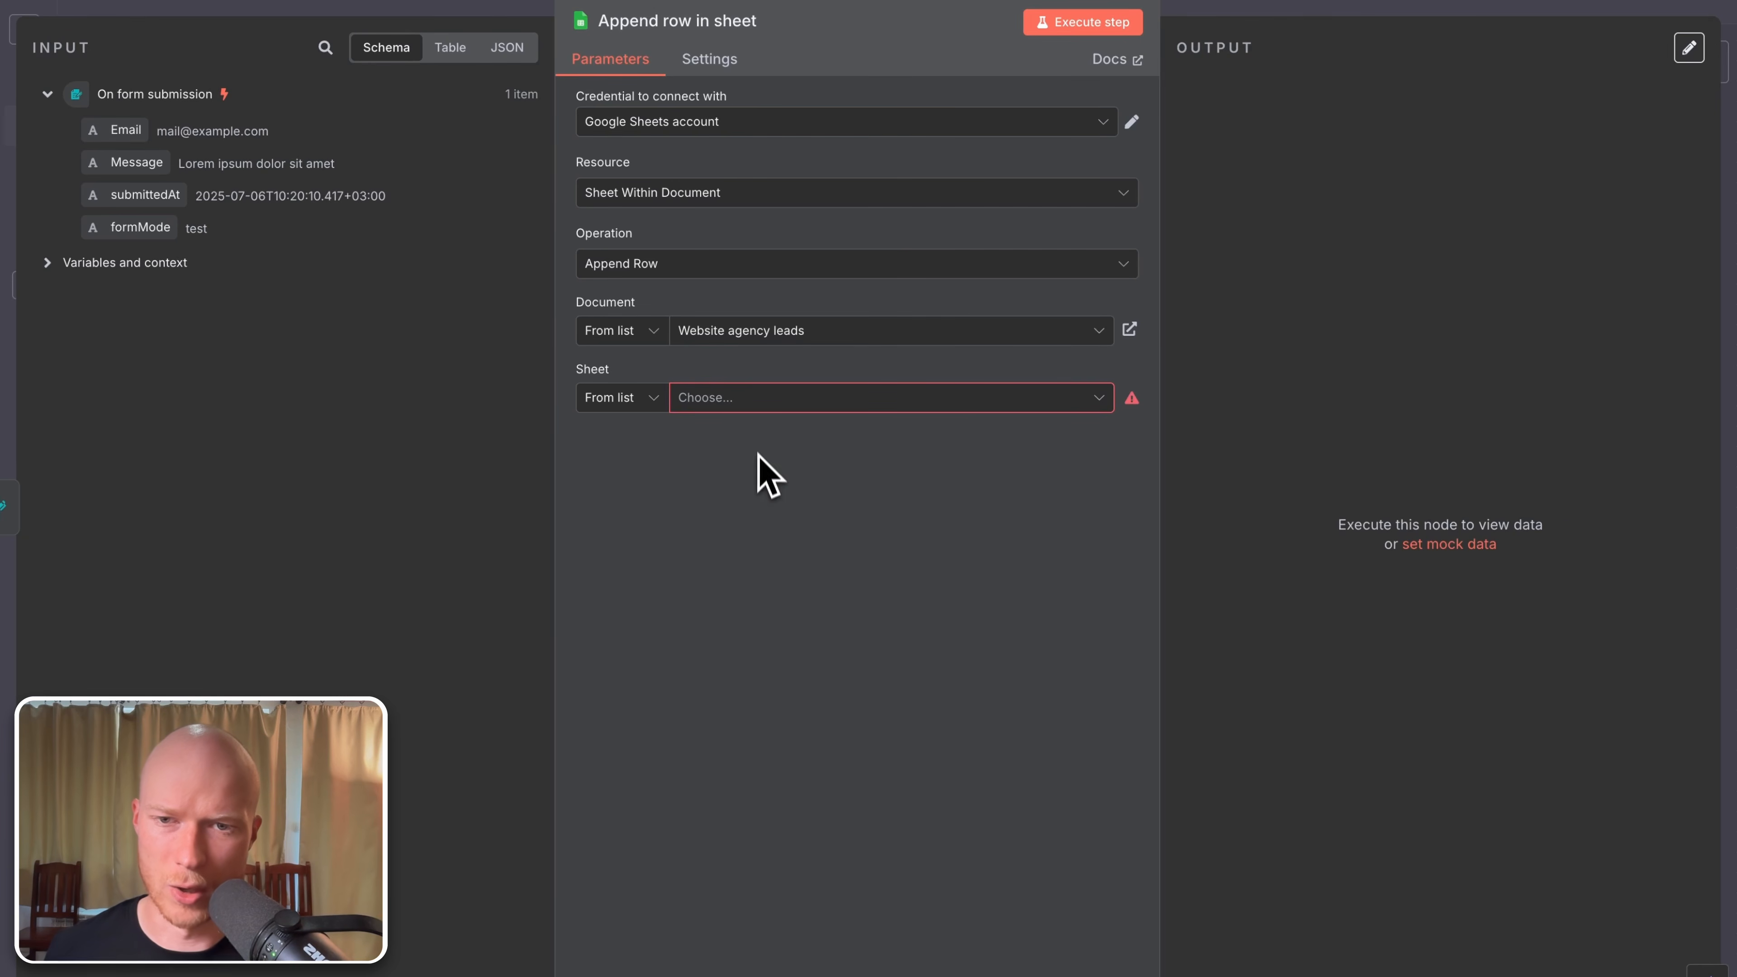
pyautogui.click(729, 401)
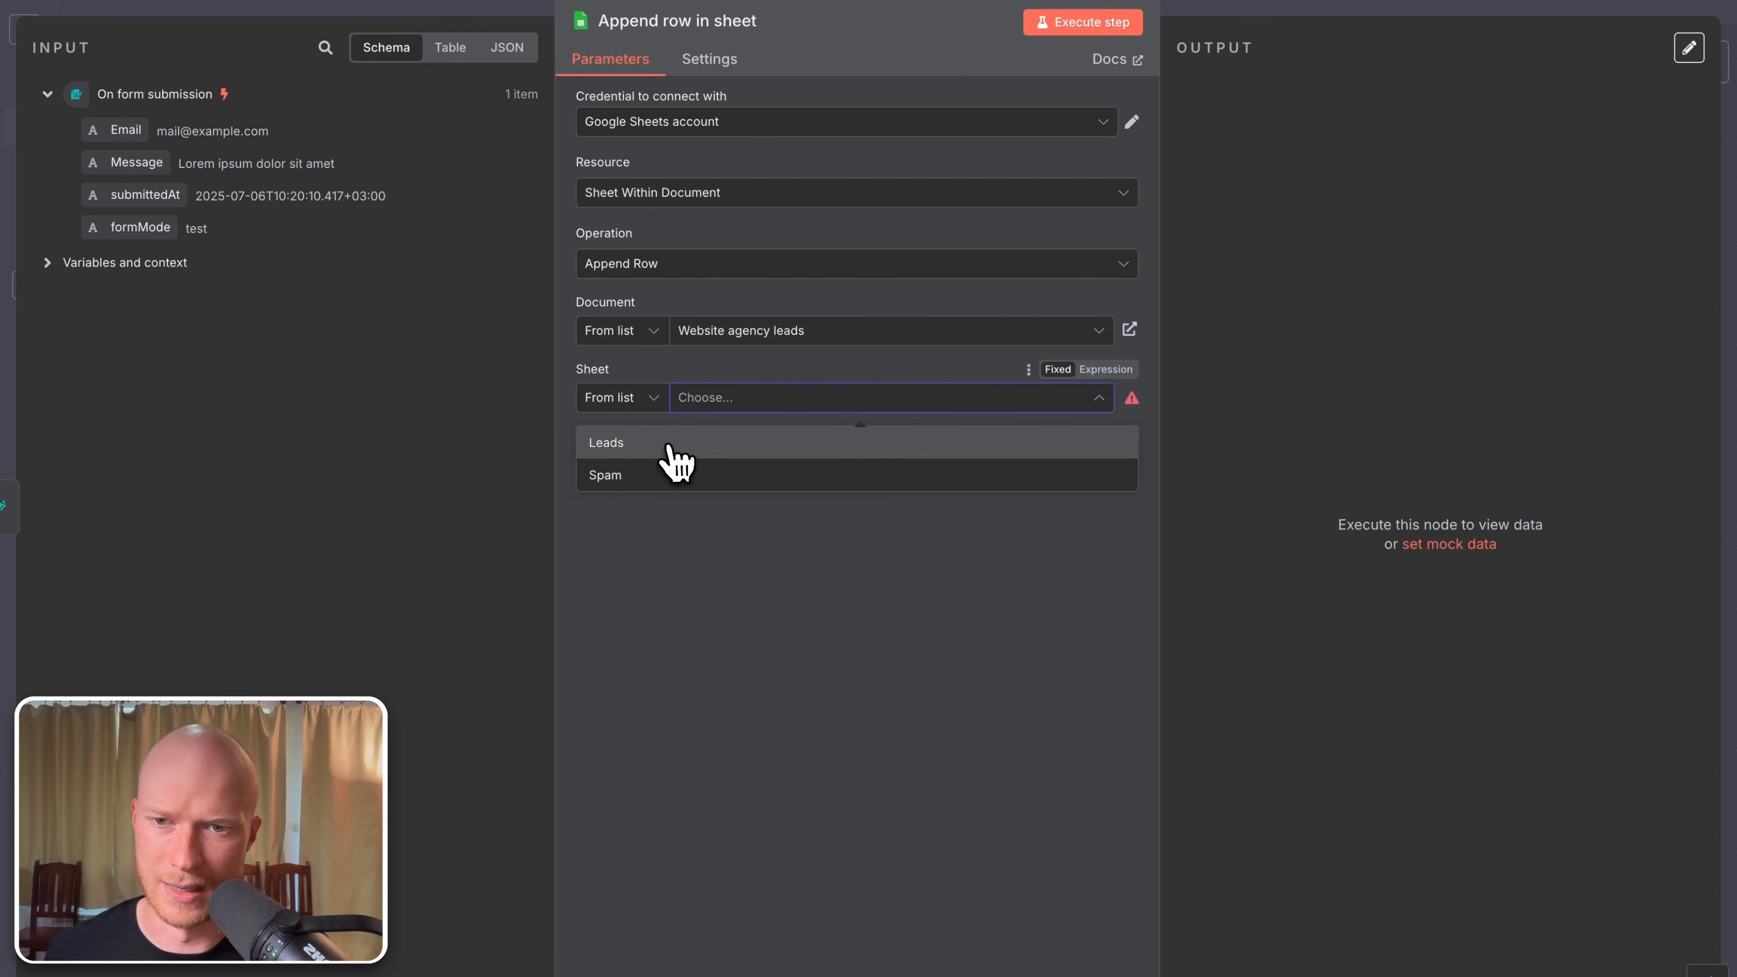
pyautogui.click(676, 451)
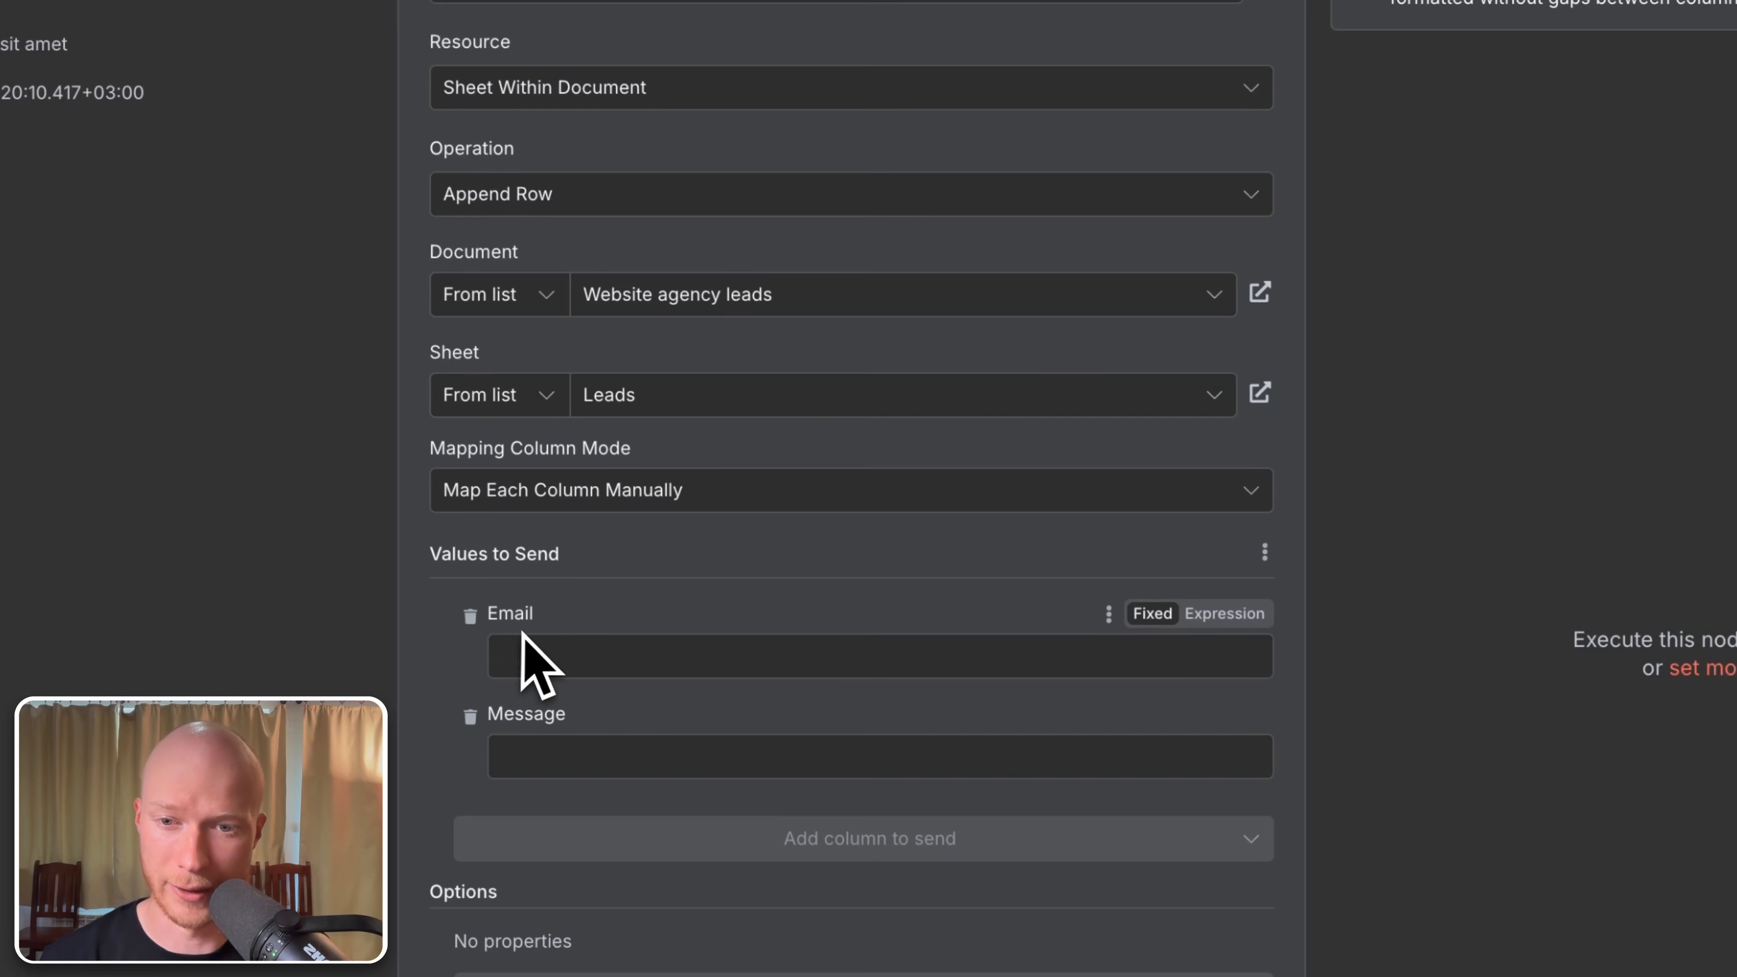
# Step: Fill the Email value with a sample test address and Message with 'Hello'
pyautogui.click(584, 666)
pyautogui.click(606, 592)
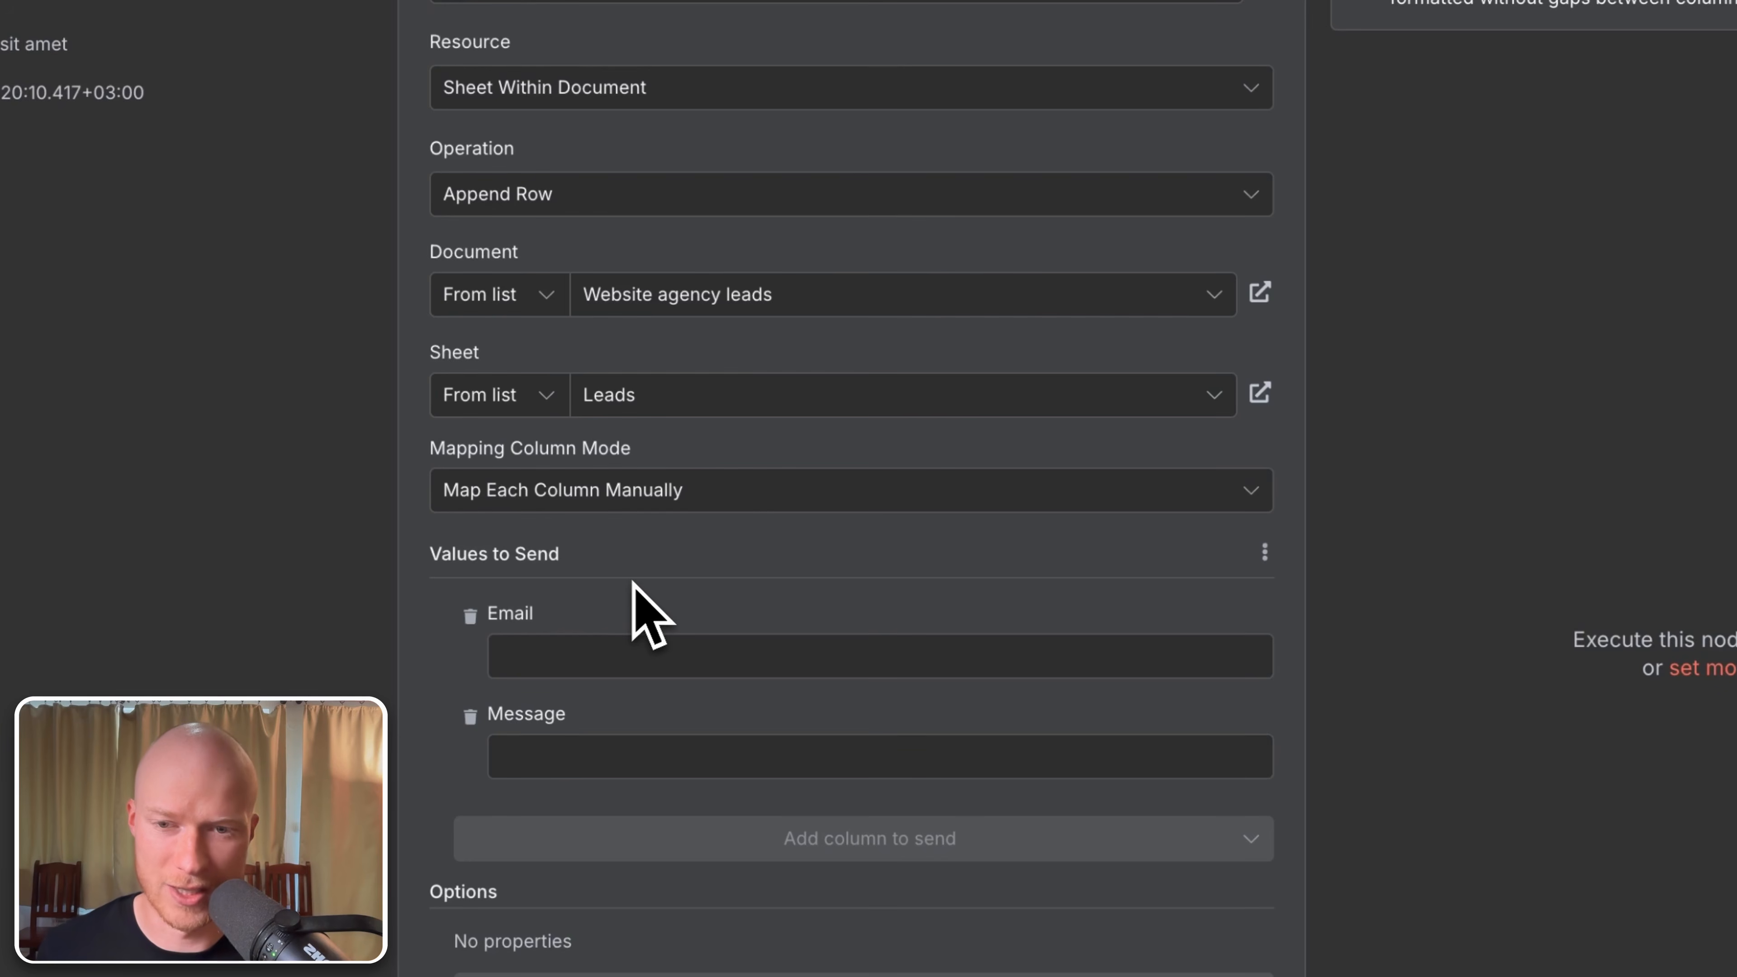
pyautogui.click(697, 657)
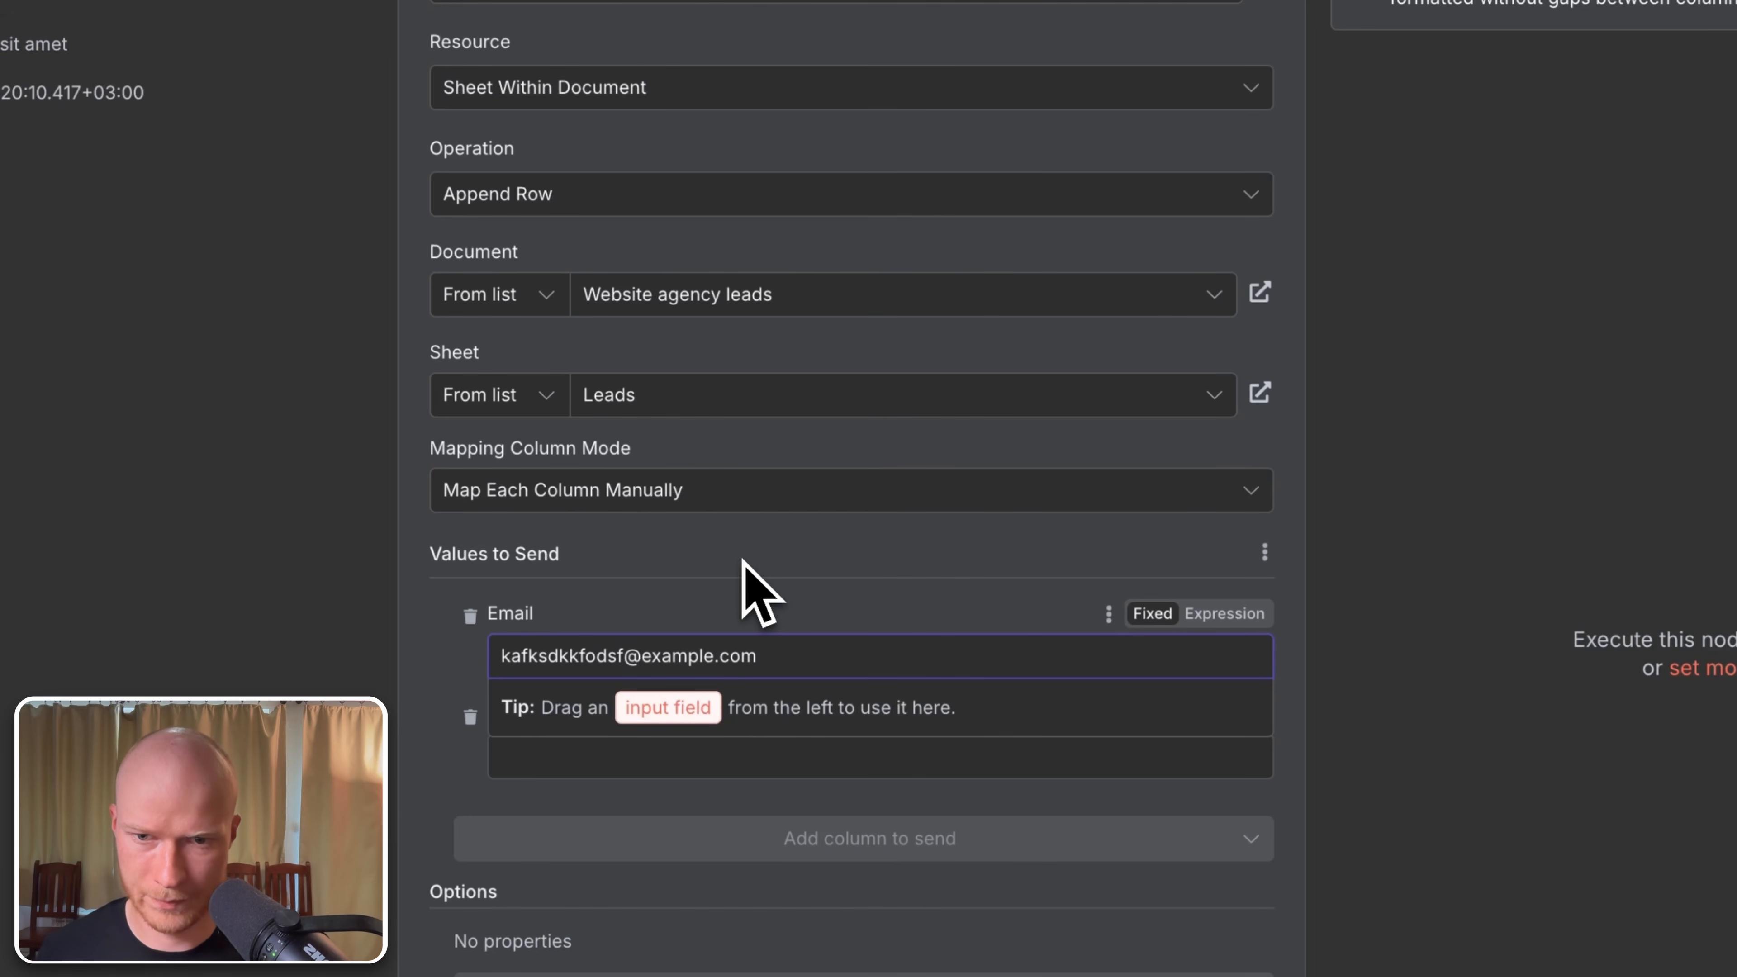
pyautogui.press('Tab')
pyautogui.press('Tab')
pyautogui.press('Tab')
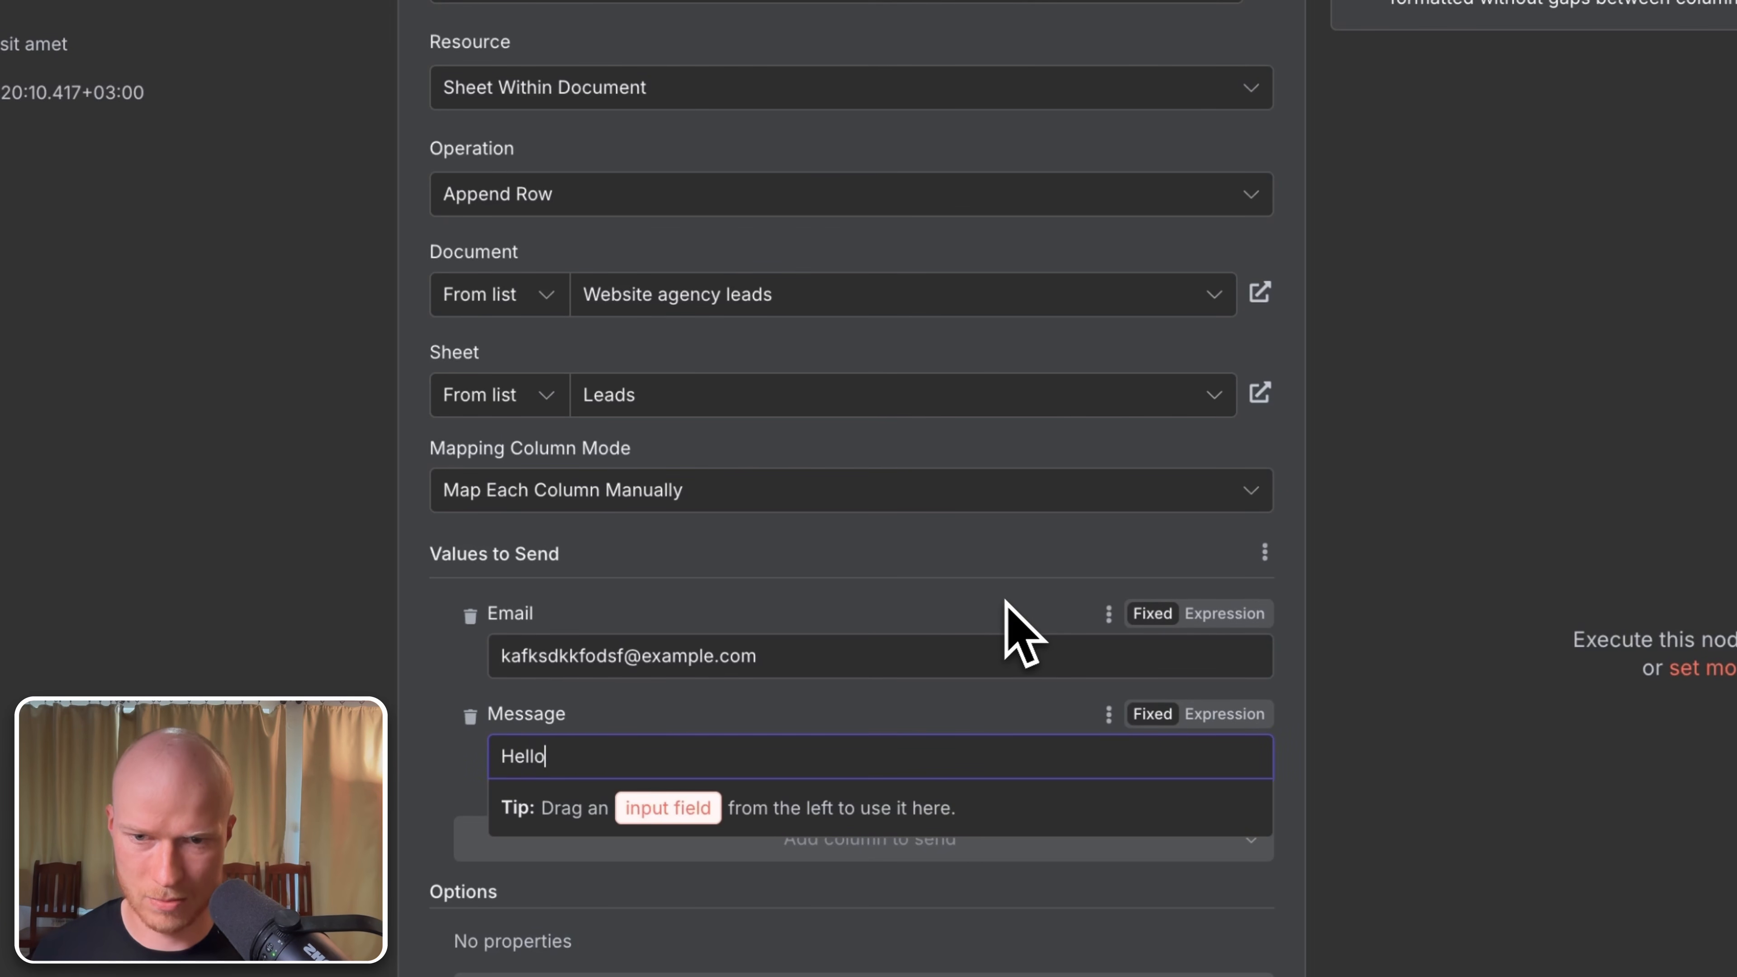
pyautogui.click(995, 594)
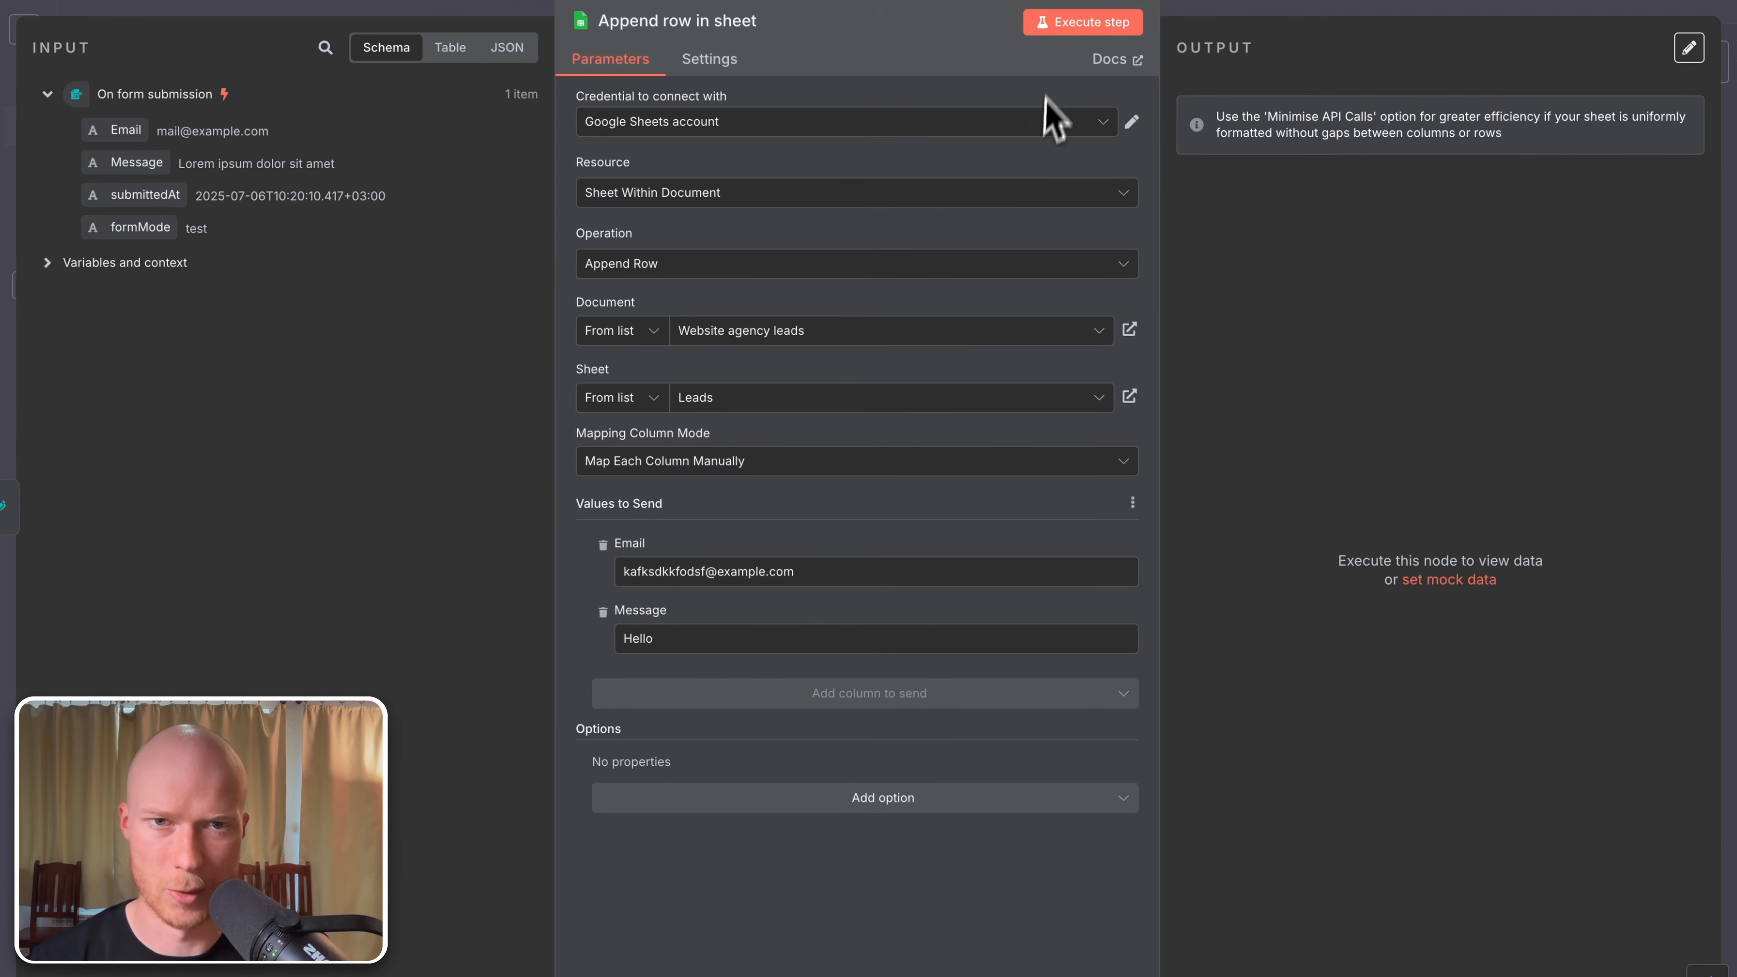
# Step: Execute the append step and view its Email and Message output as a schema
pyautogui.click(1077, 28)
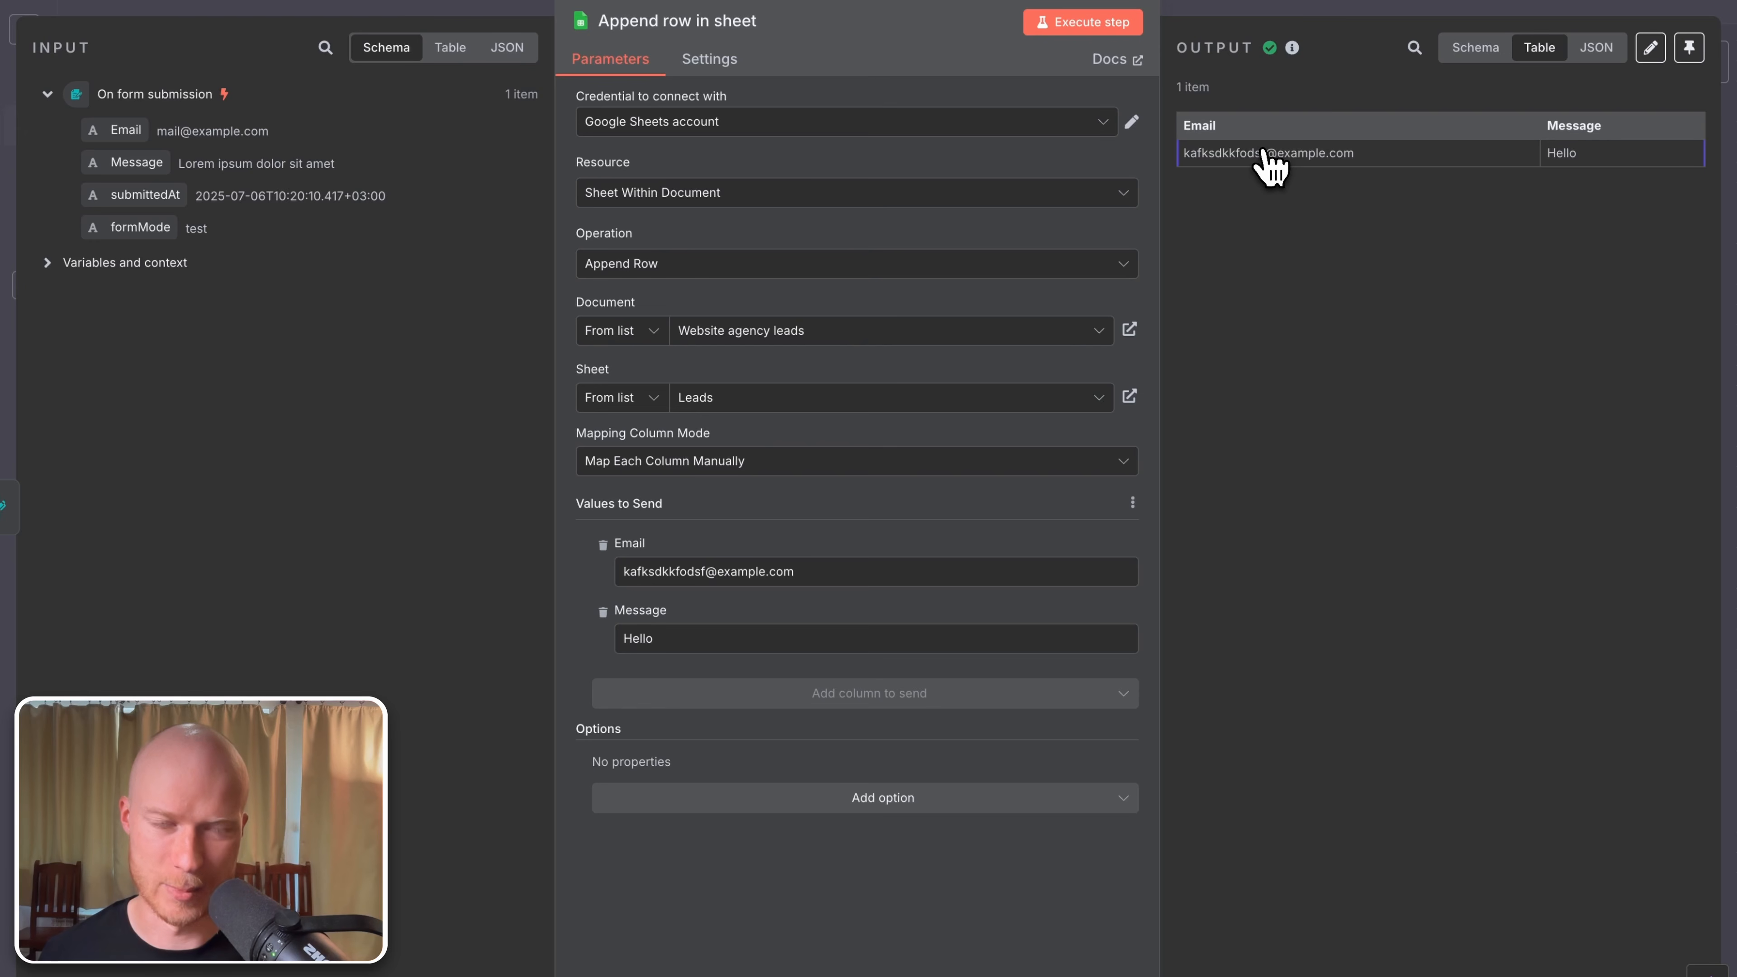
pyautogui.click(1480, 52)
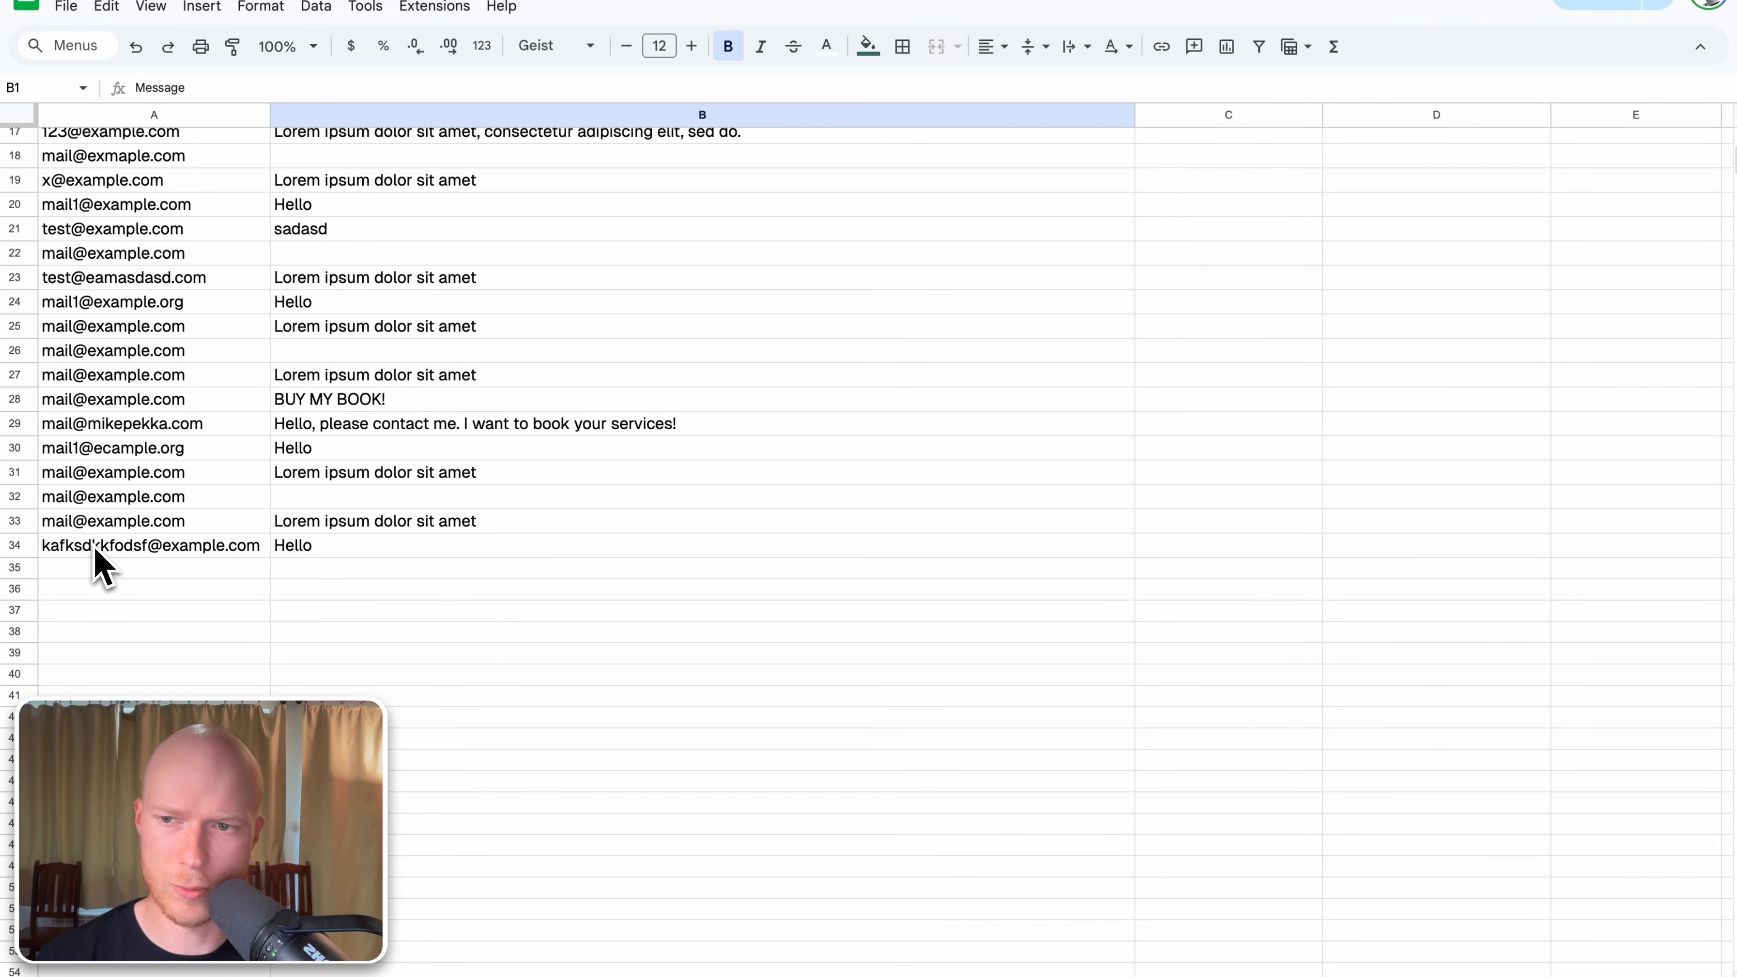
# Step: Check cells A34 and B34 of the Leads sheet for the test email and Hello
pyautogui.click(123, 548)
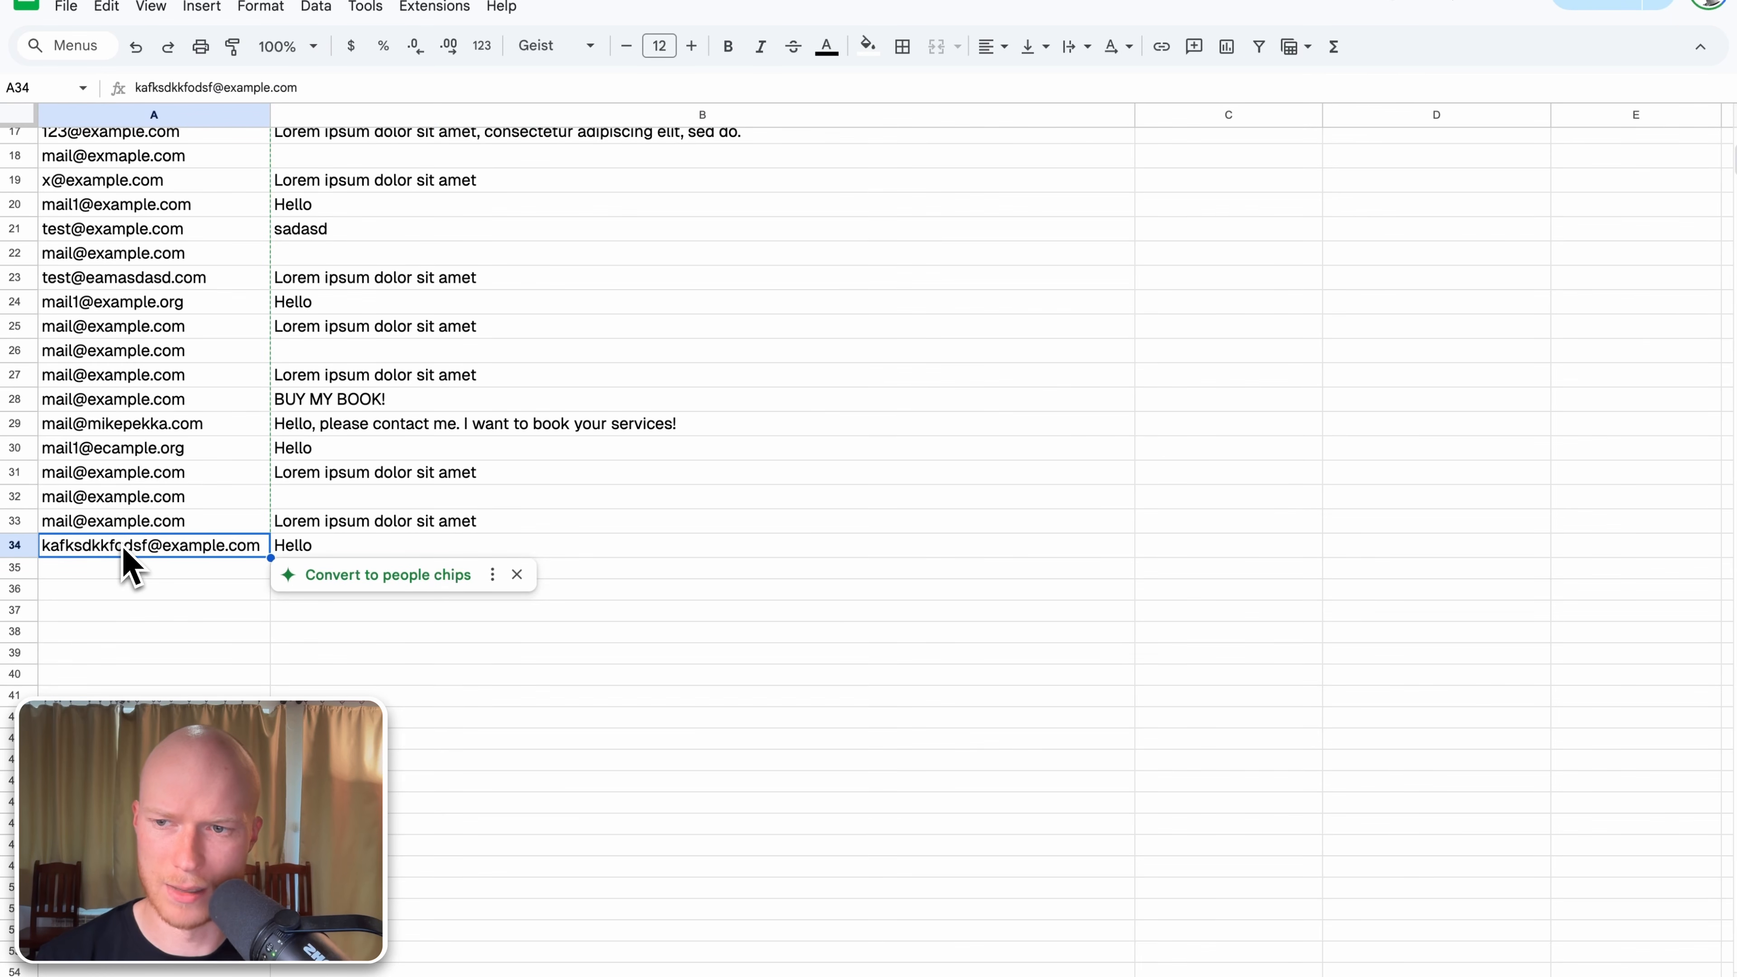
pyautogui.click(376, 554)
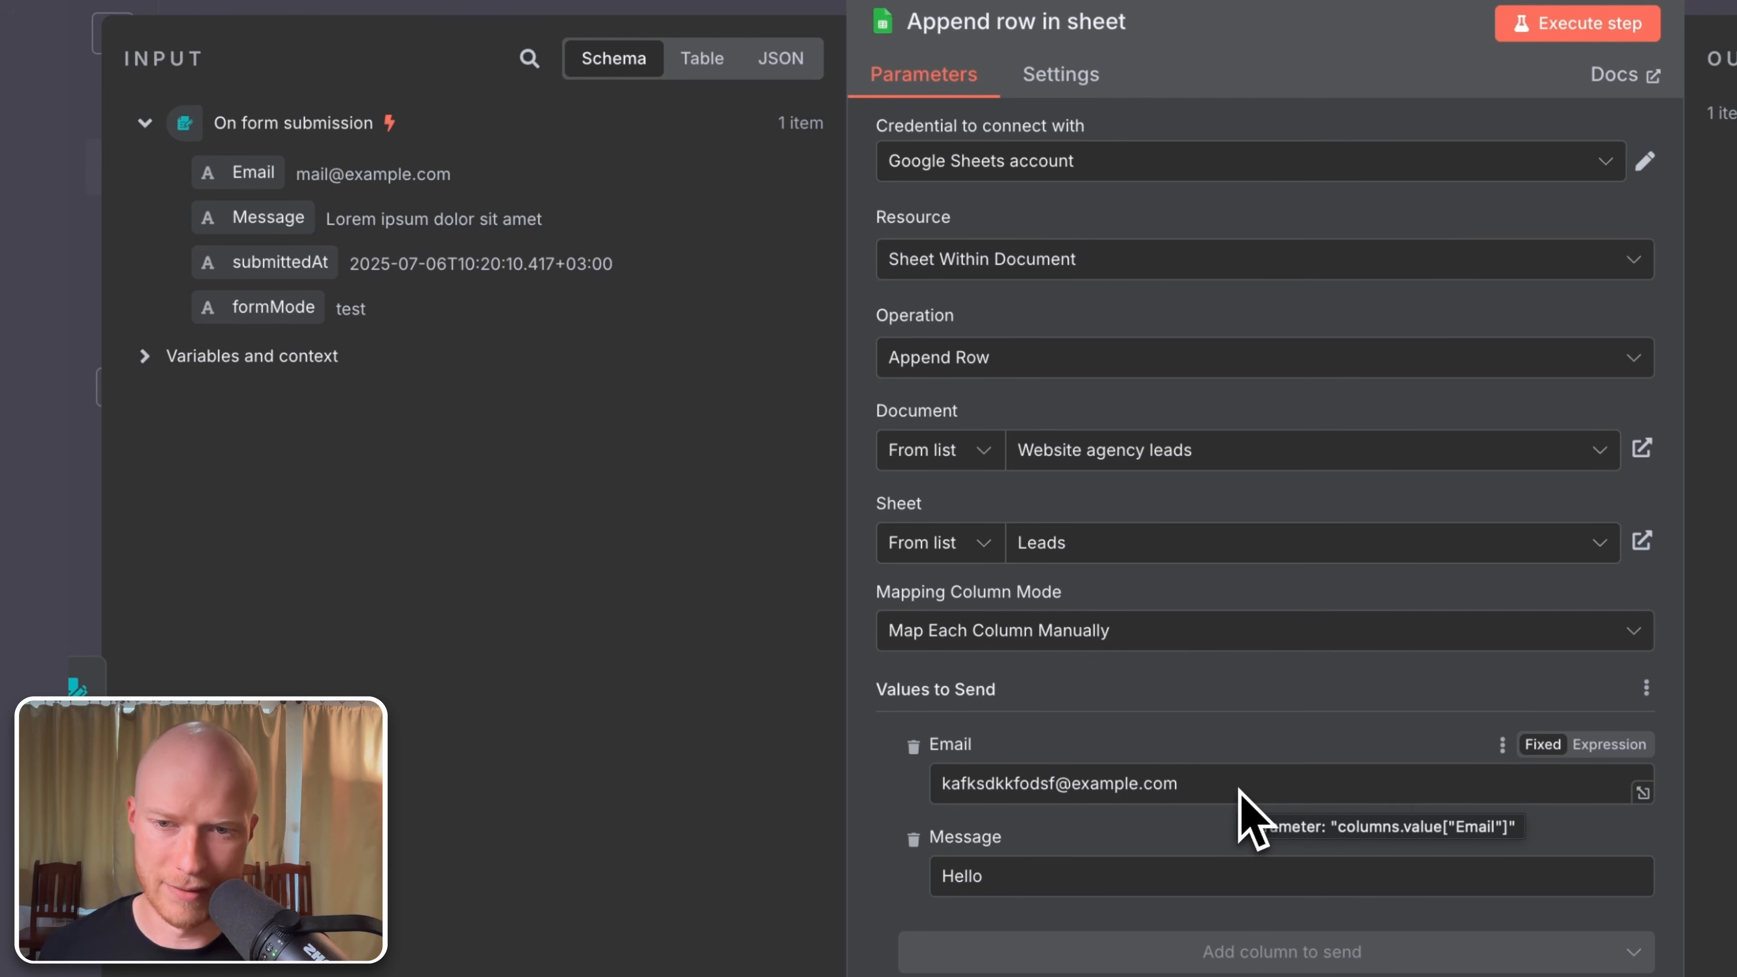
# Step: Clear the sample email and 'Hello' from the Email and Message values
pyautogui.moveTo(1204, 784); pyautogui.dragTo(910, 795)
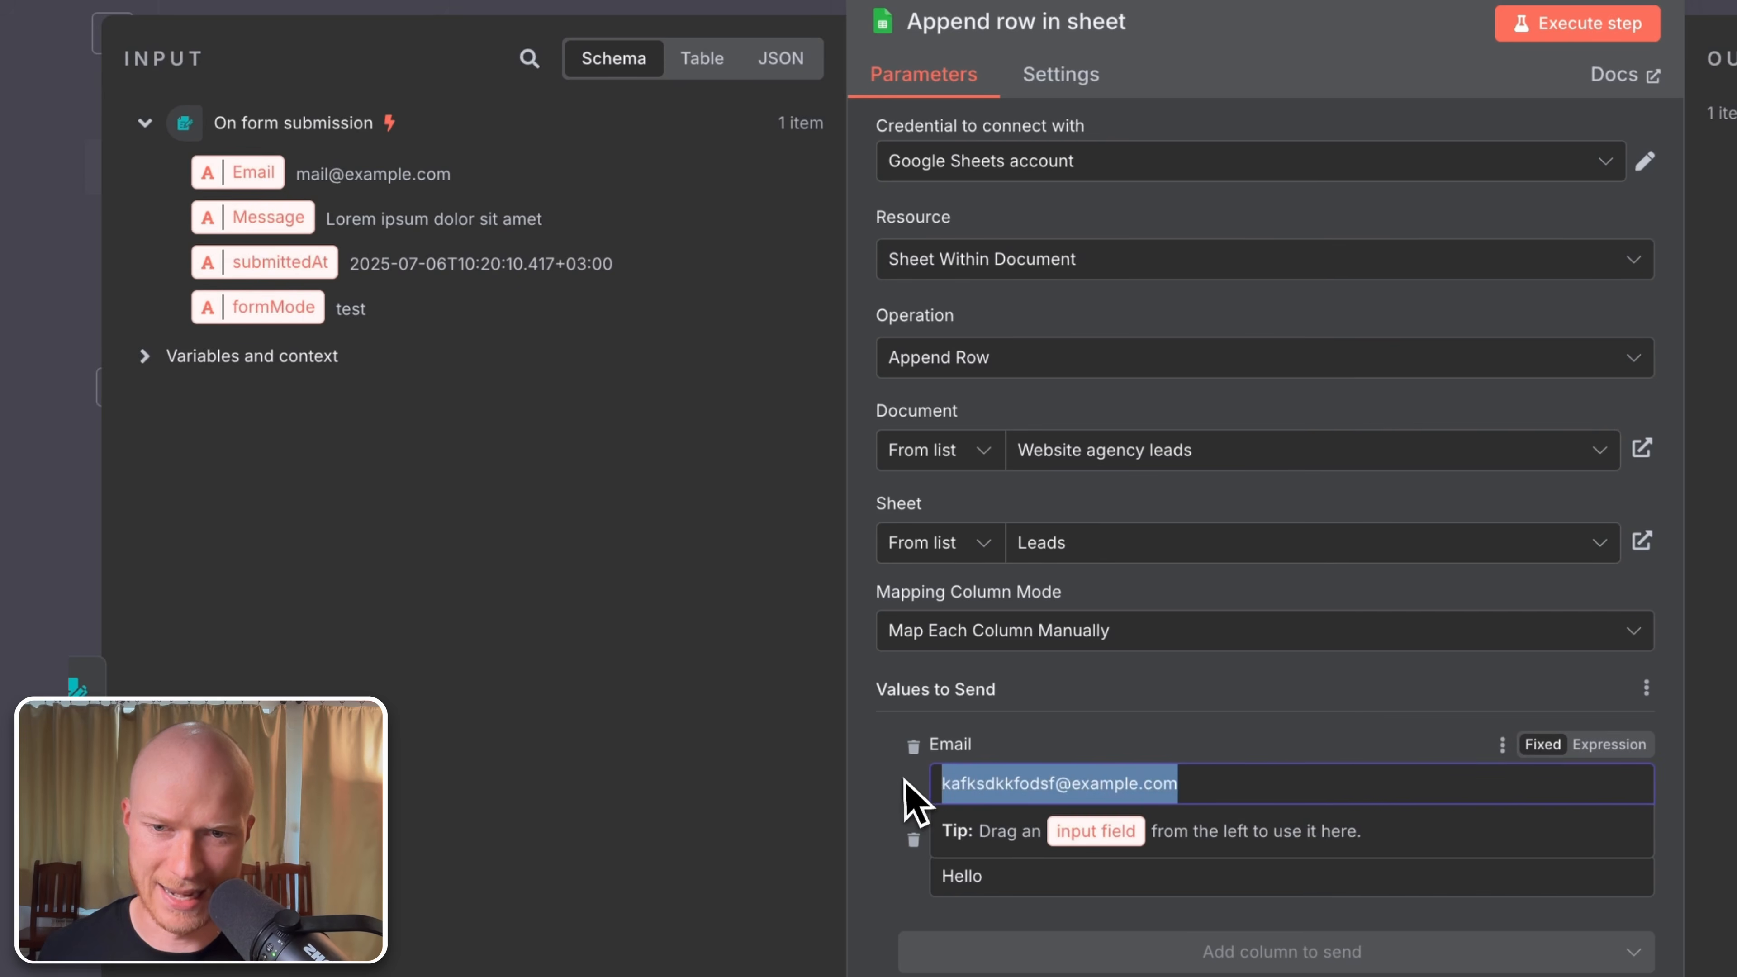
pyautogui.press('BackSpace')
pyautogui.click(968, 876)
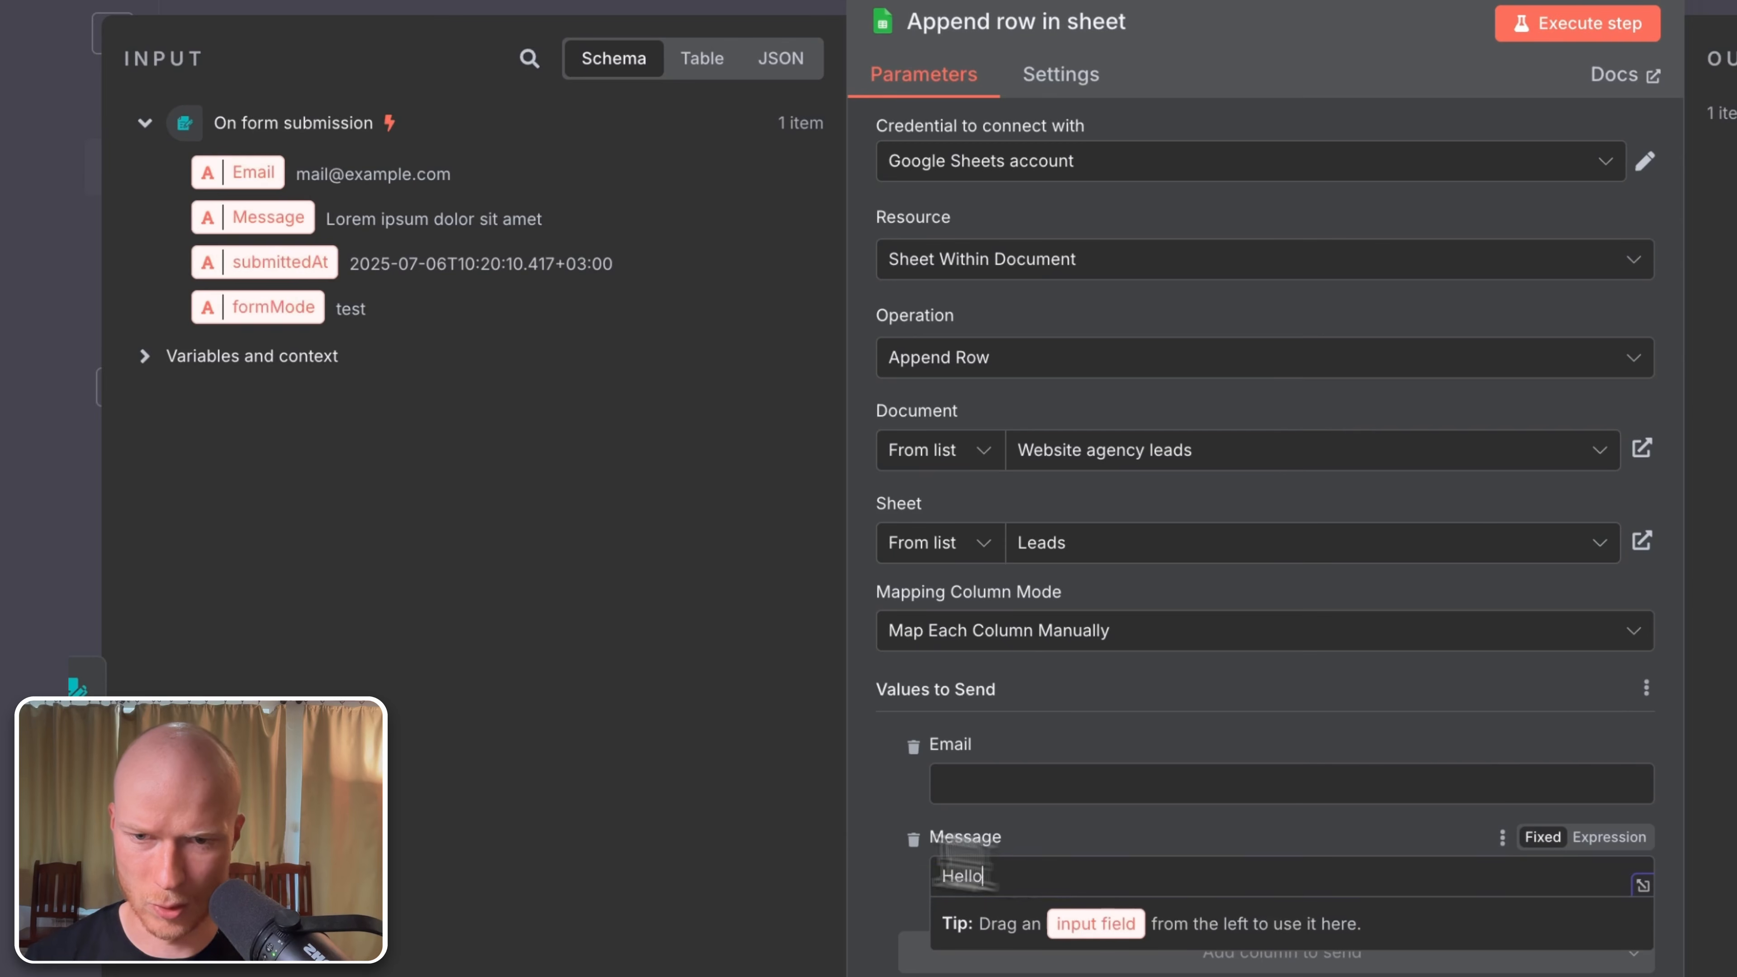
pyautogui.hotkey('ctrl', 'a')
pyautogui.press('BackSpace')
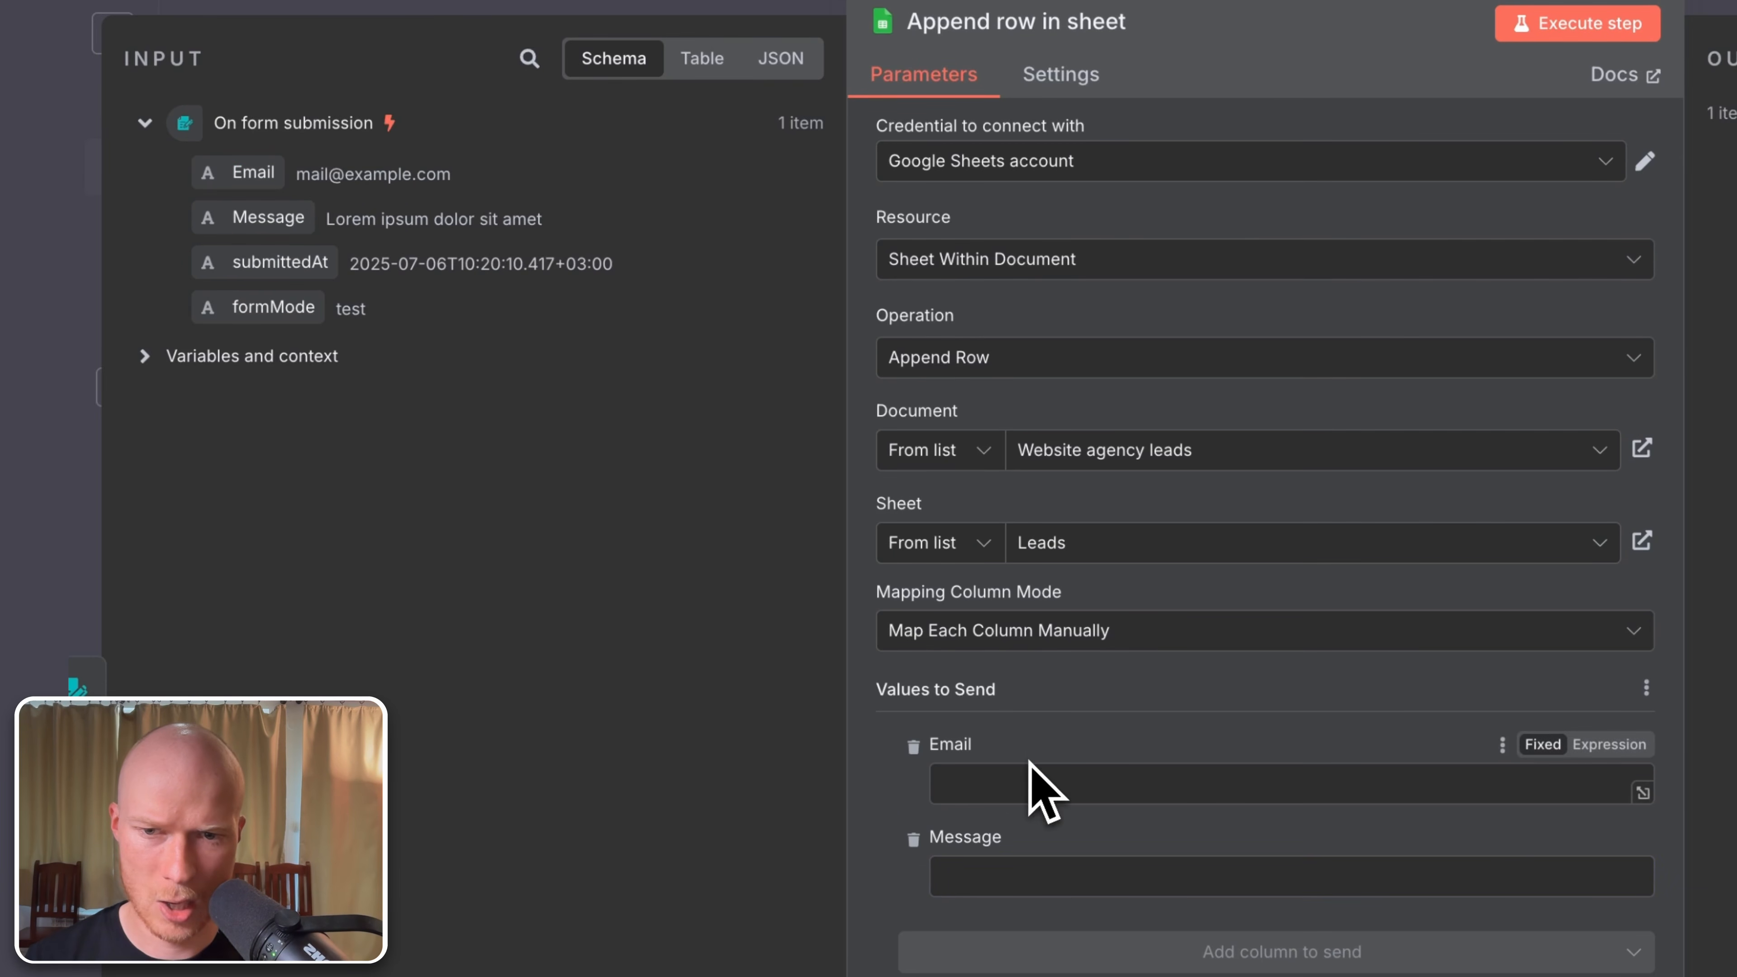
# Step: Map the Email column to the form's Email field as an expression
pyautogui.click(1027, 775)
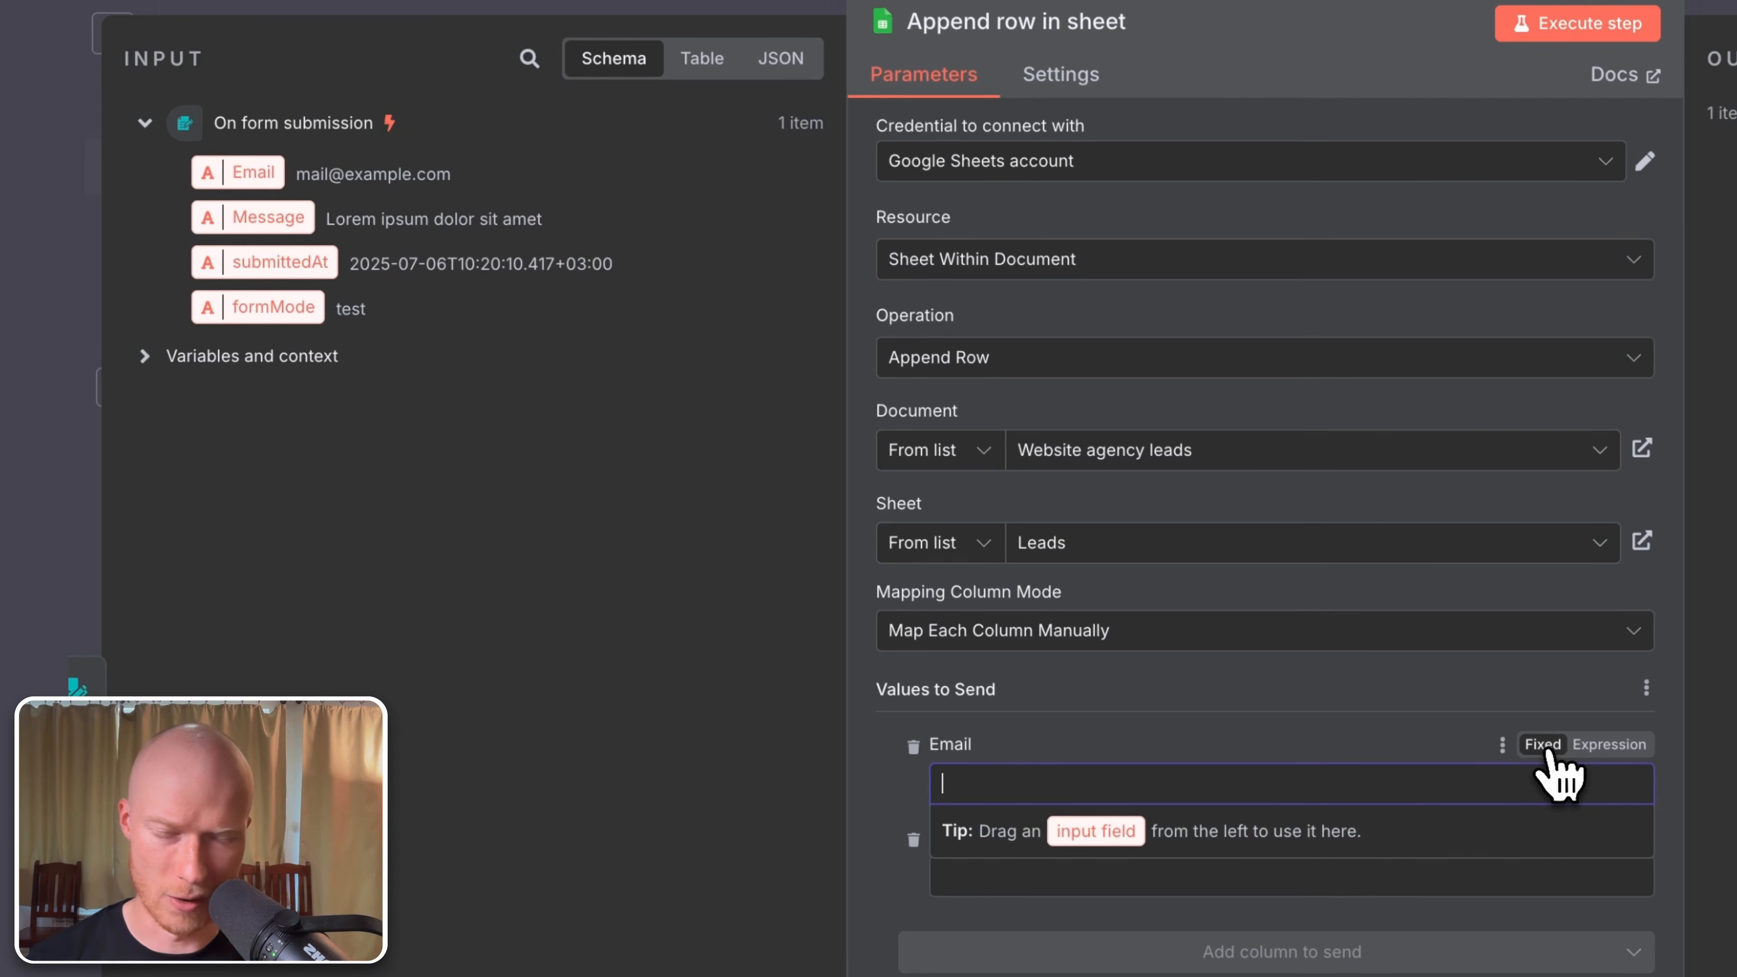
pyautogui.click(1600, 744)
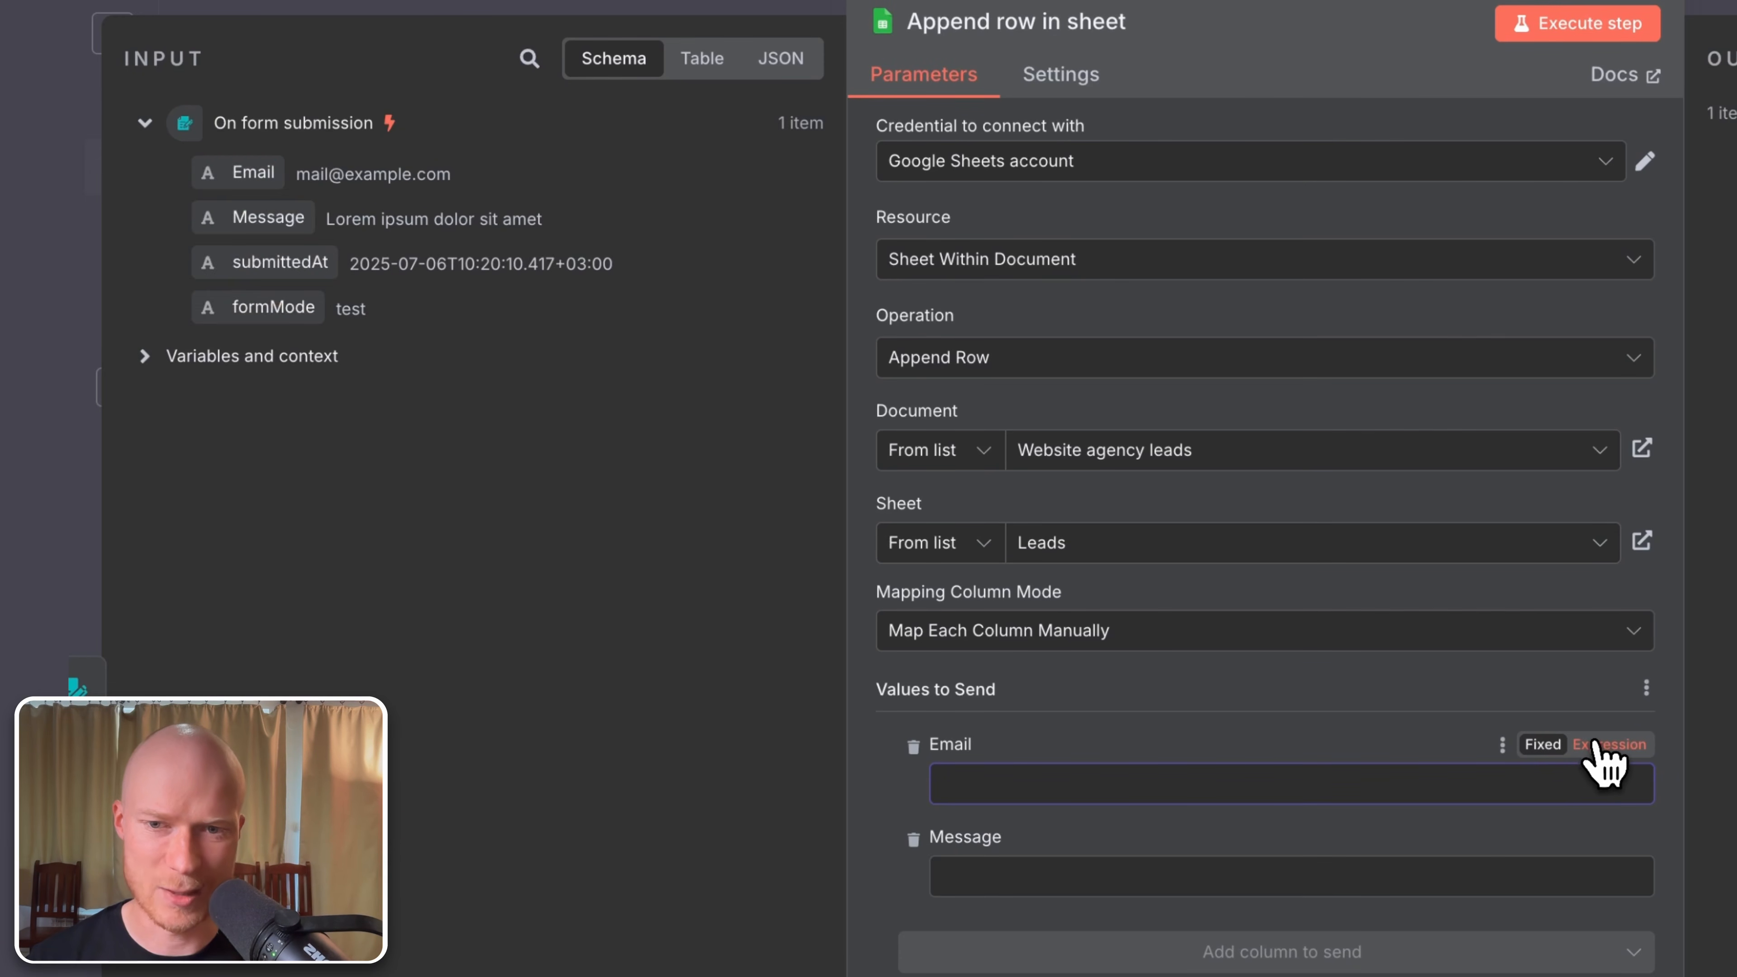
pyautogui.click(1306, 693)
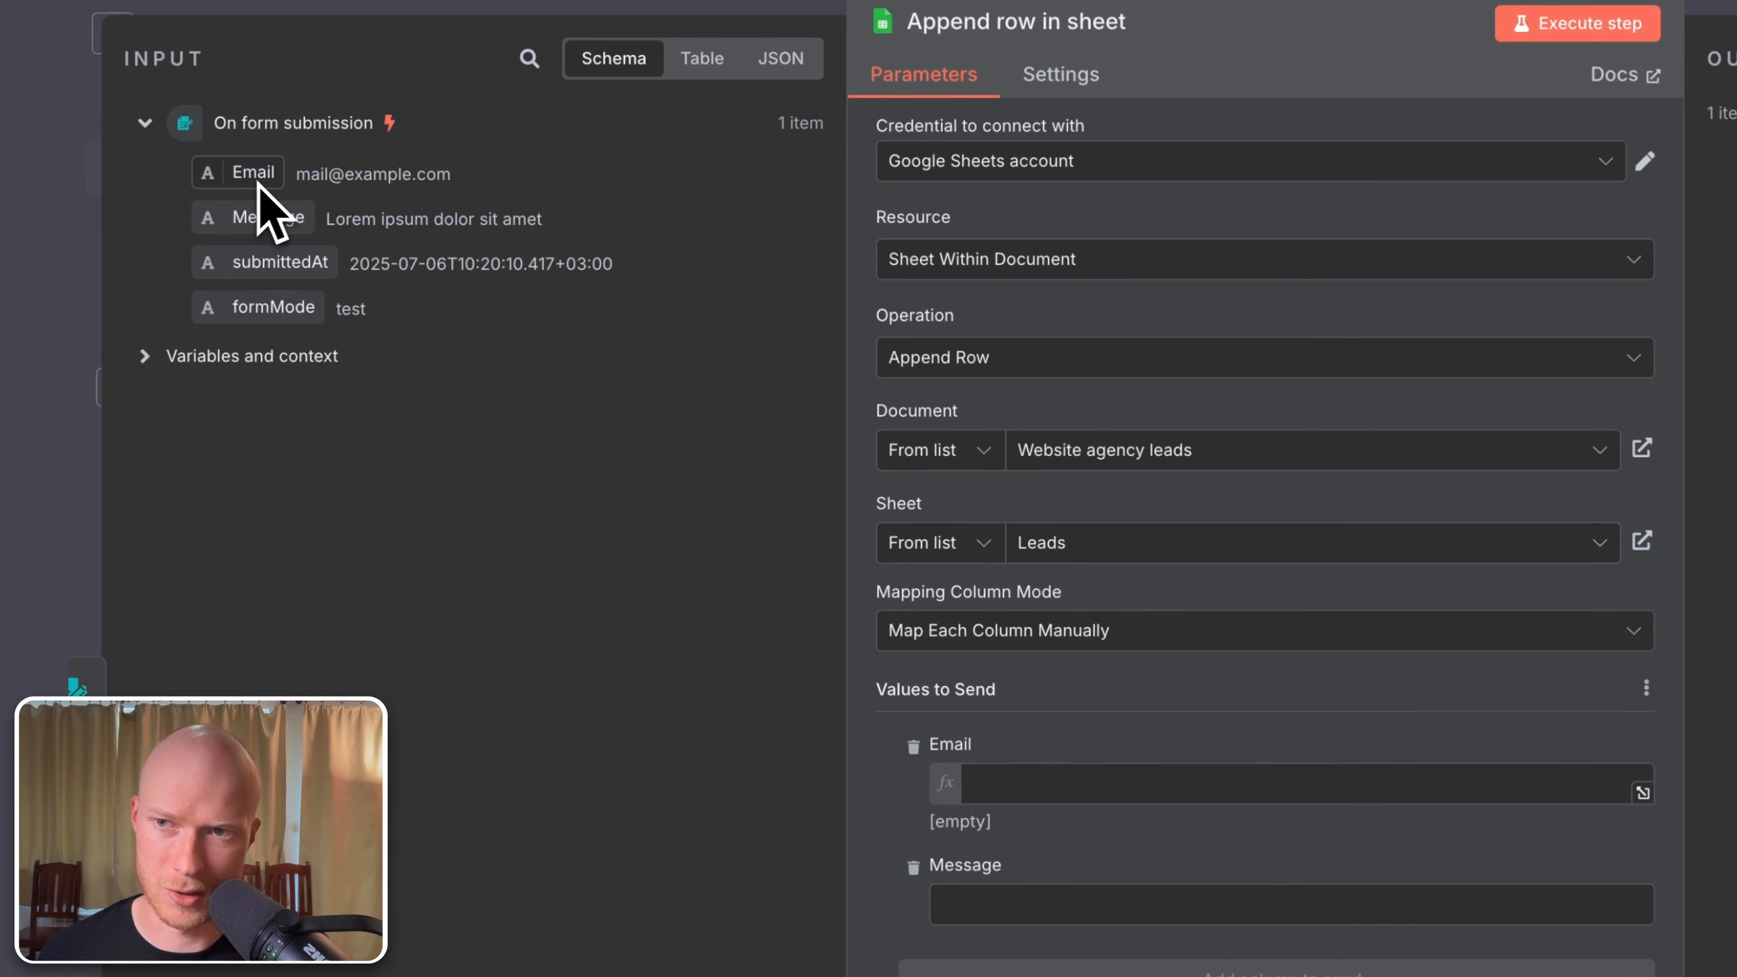
pyautogui.moveTo(259, 183); pyautogui.dragTo(1055, 767)
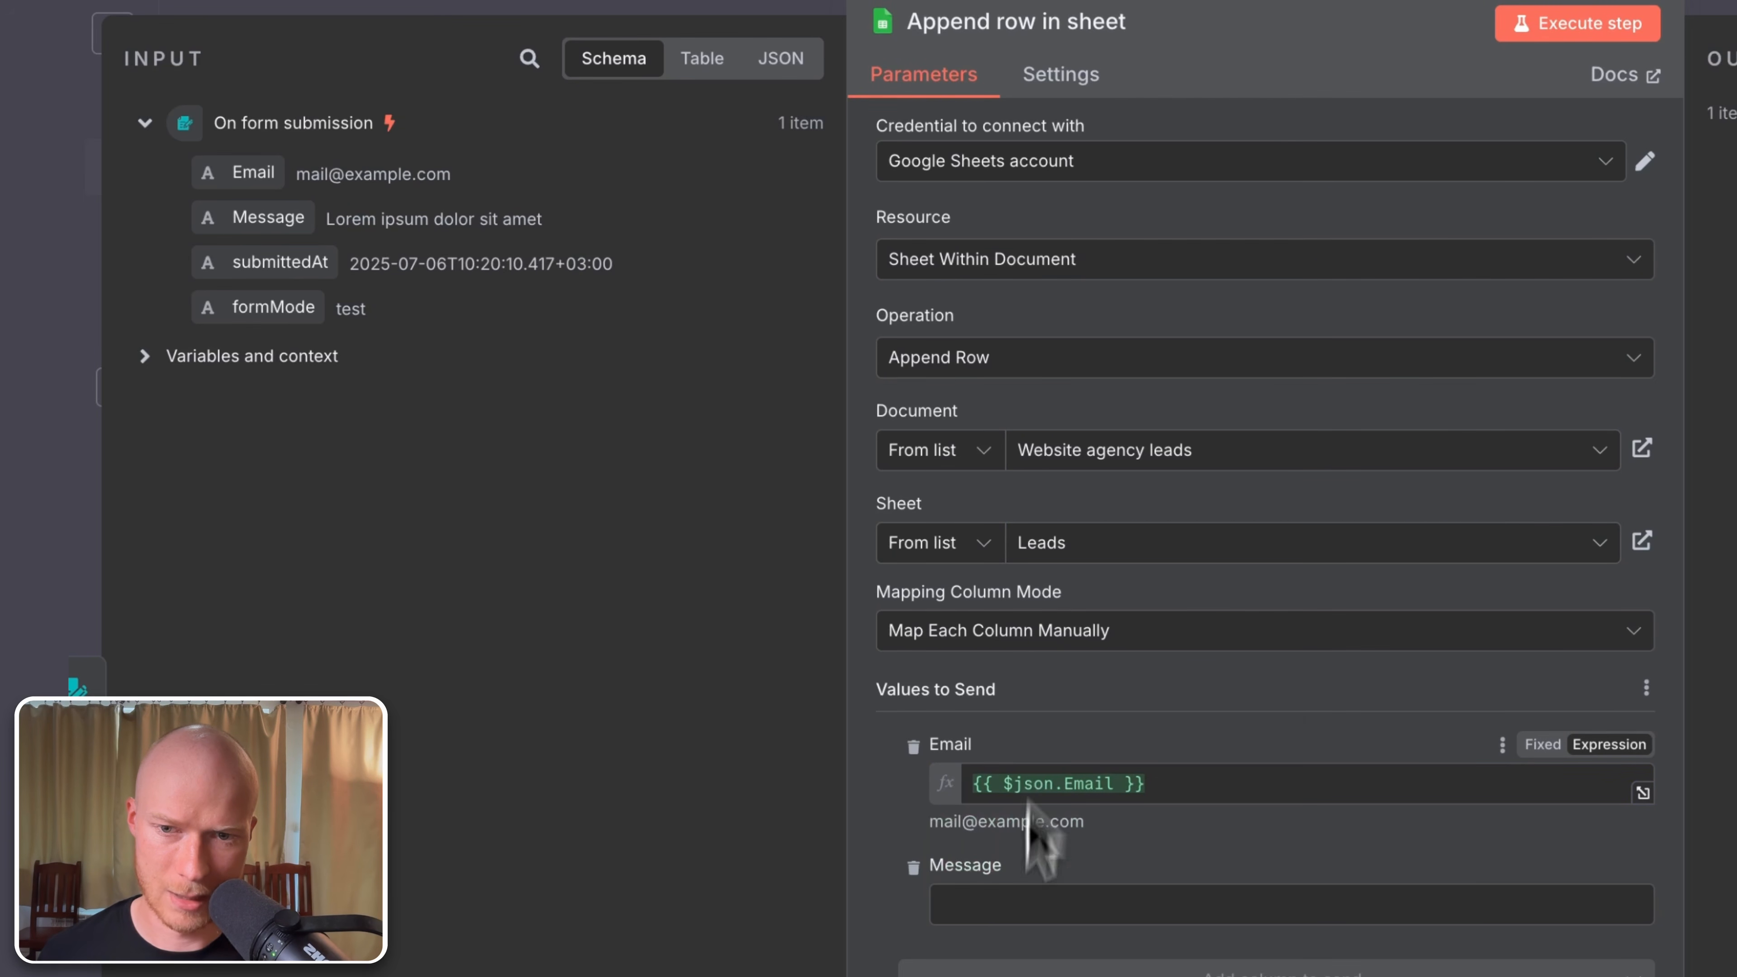
# Step: Map the Message column to the form's Message field as an expression, then close the node
pyautogui.click(1015, 905)
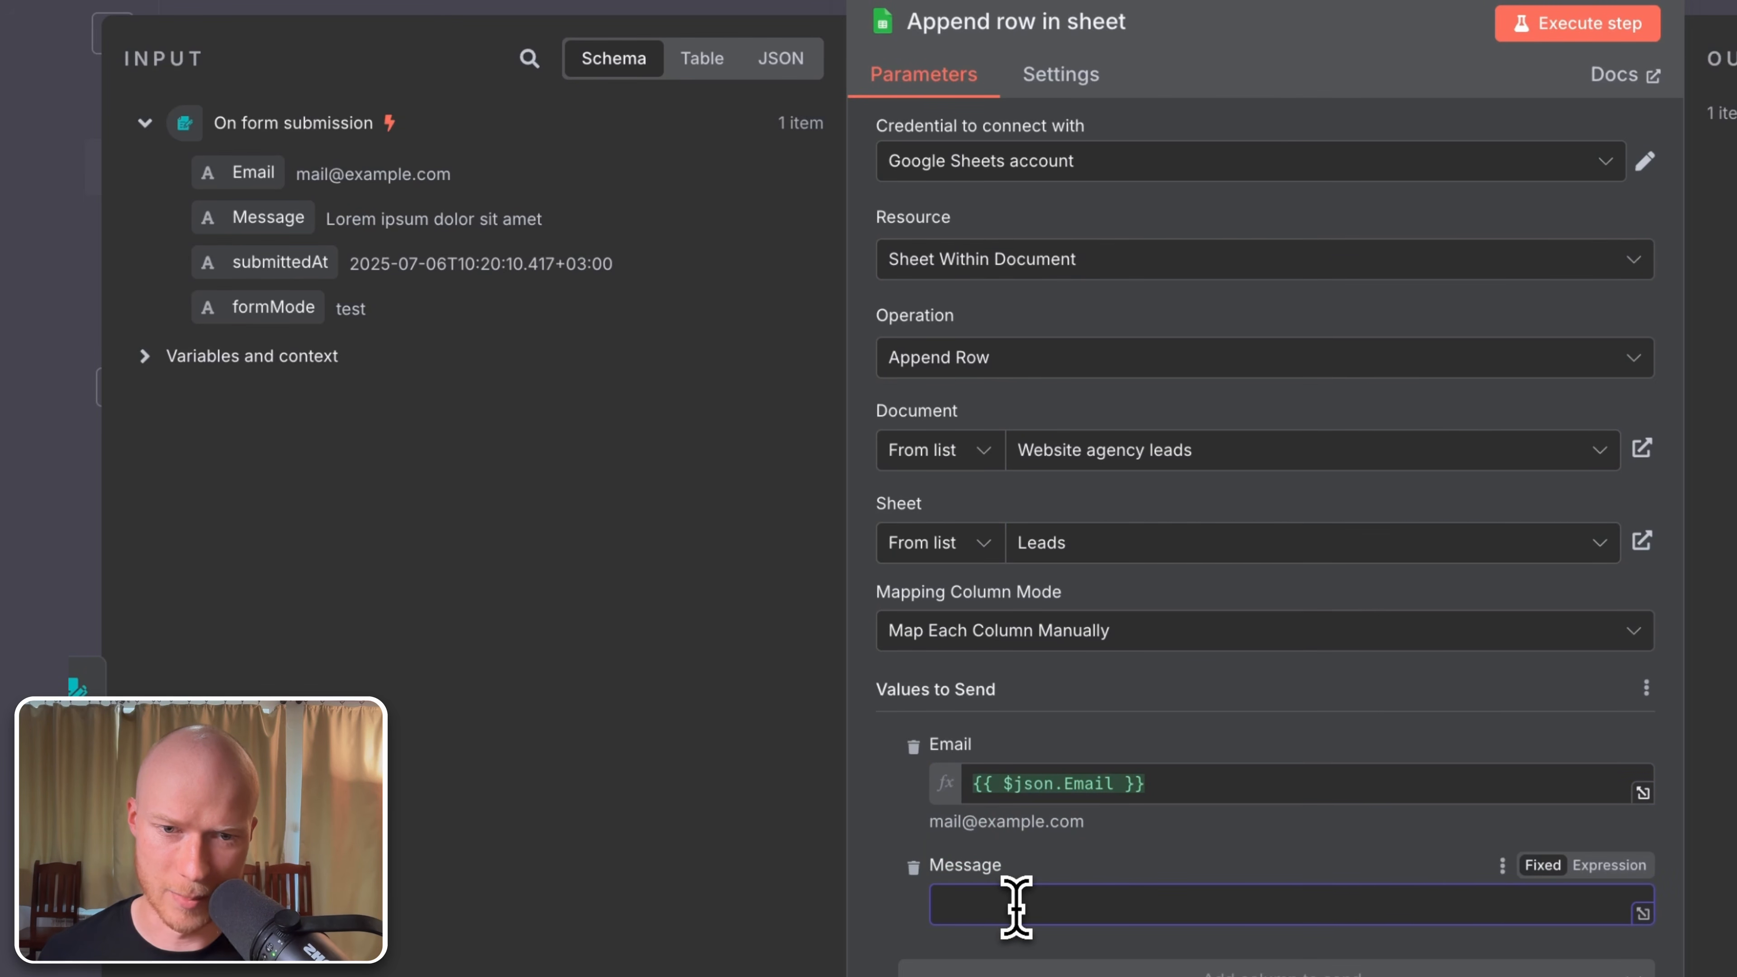
pyautogui.click(1625, 867)
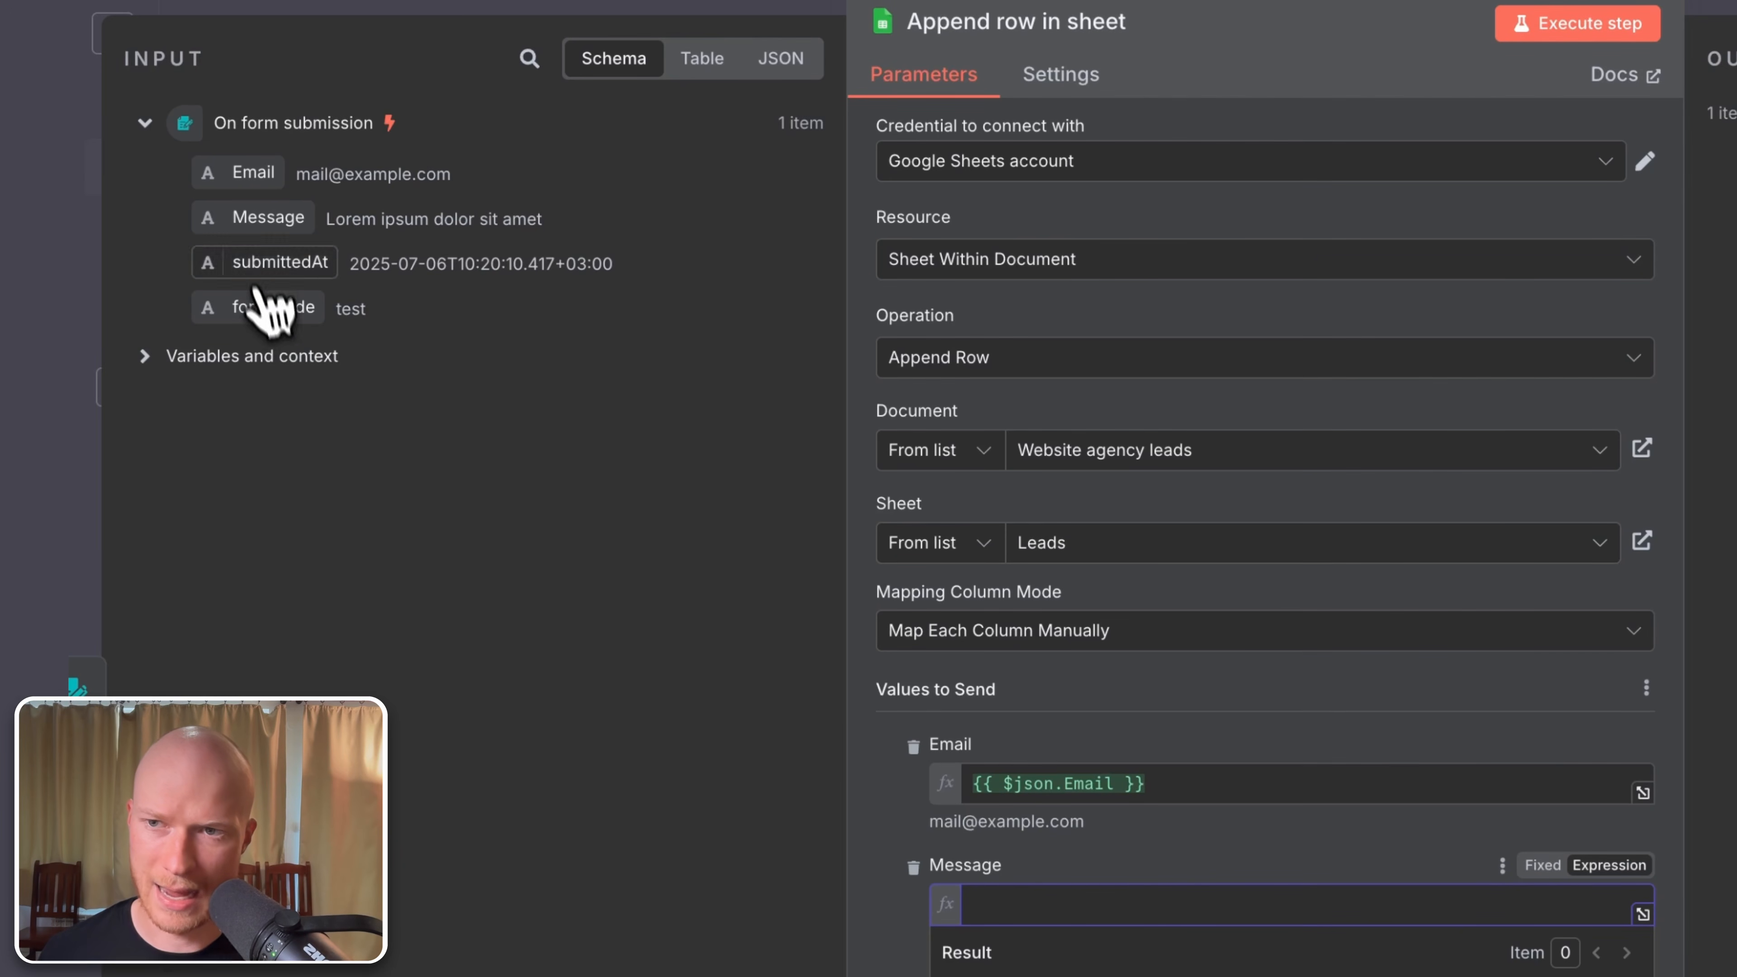
pyautogui.moveTo(264, 233); pyautogui.dragTo(1132, 914)
pyautogui.click(1426, 831)
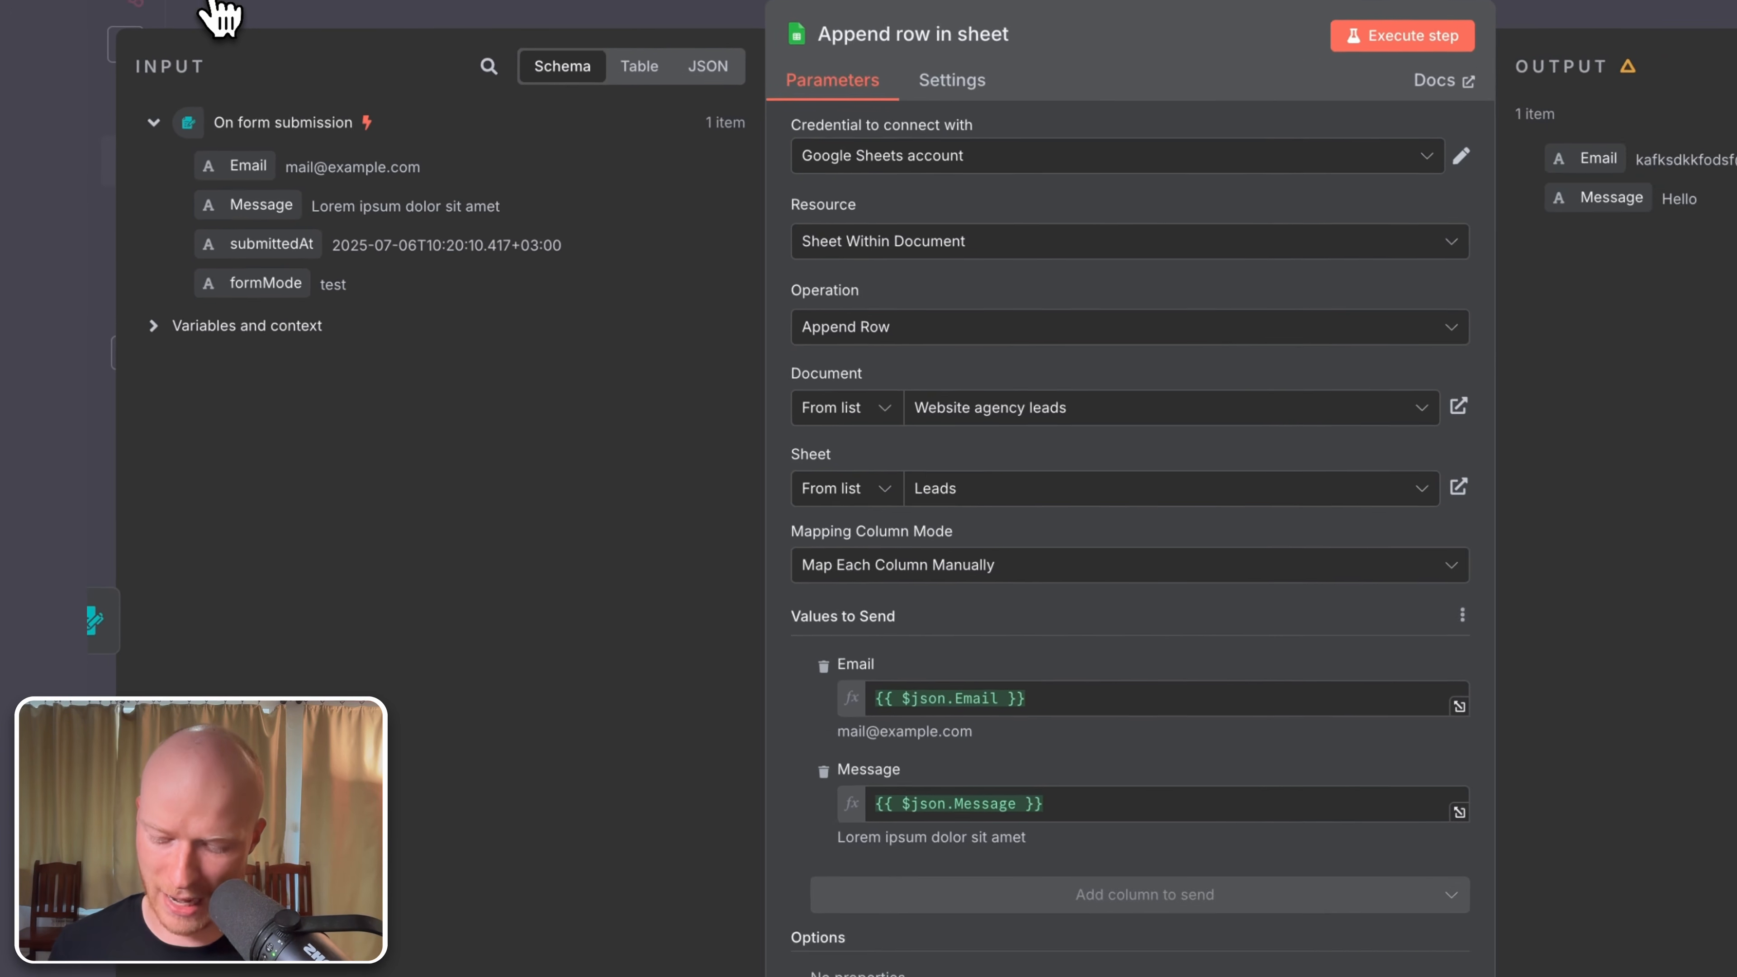
pyautogui.click(214, 26)
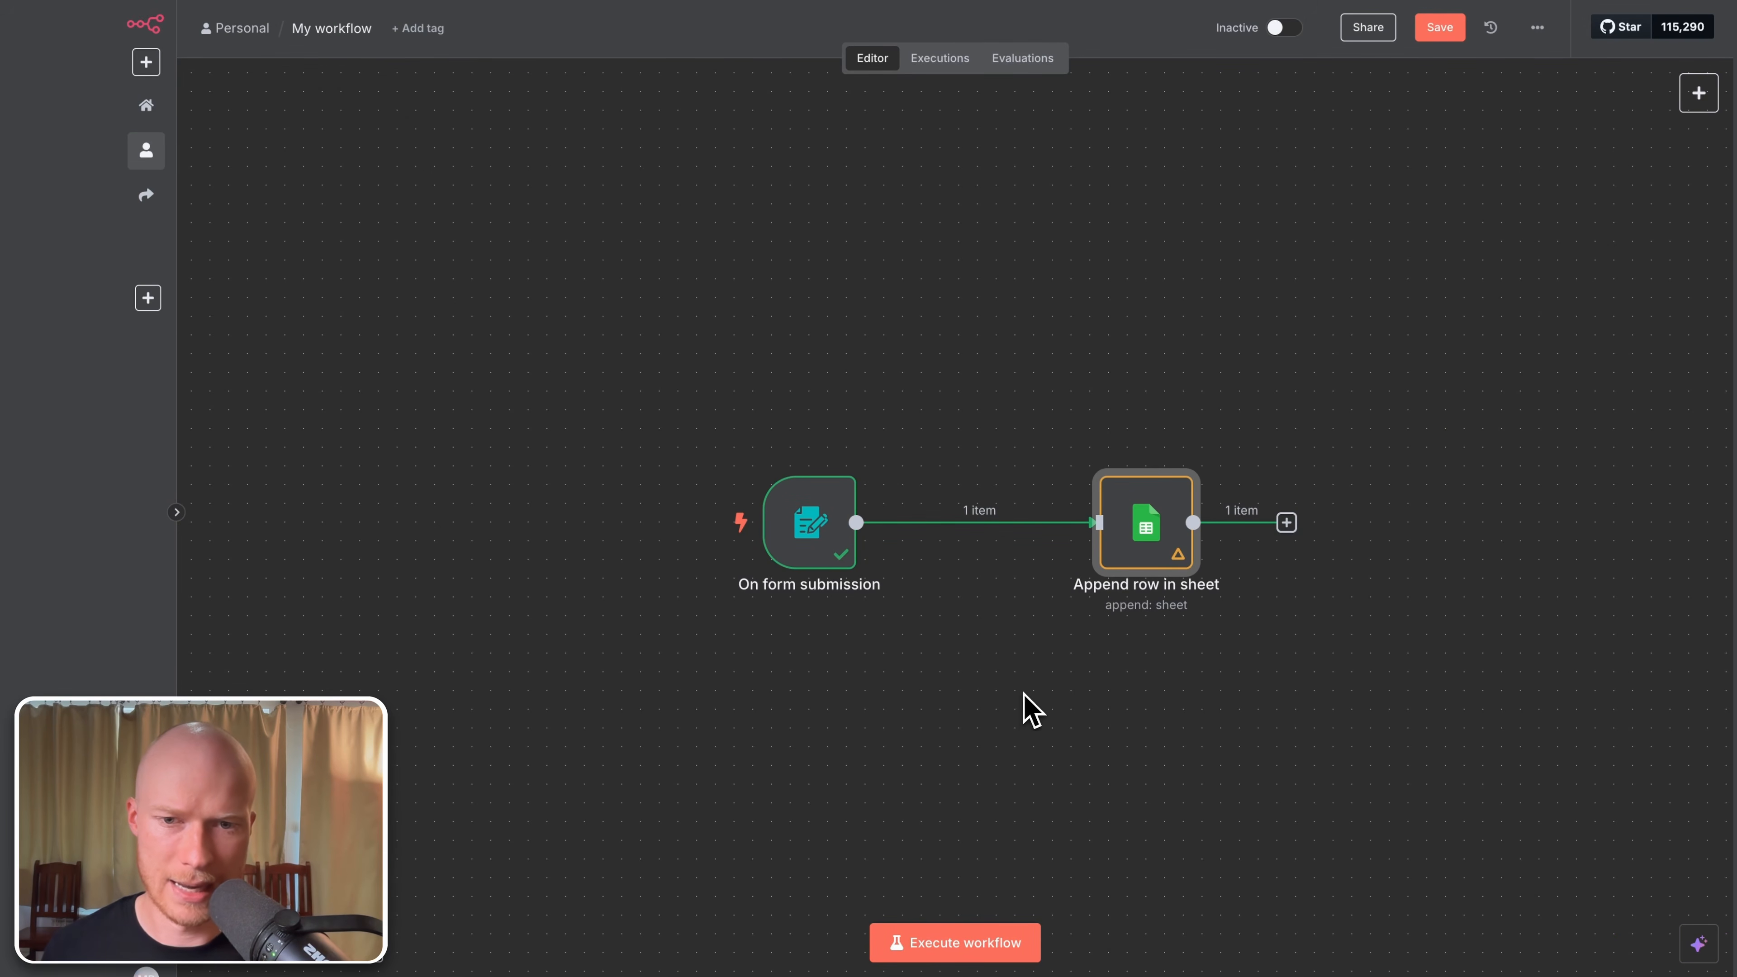
# Step: Run the workflow and submit the test form with a sample email and message 'HELLLLLLLLLLLLO'
pyautogui.moveTo(1031, 710); pyautogui.dragTo(881, 688)
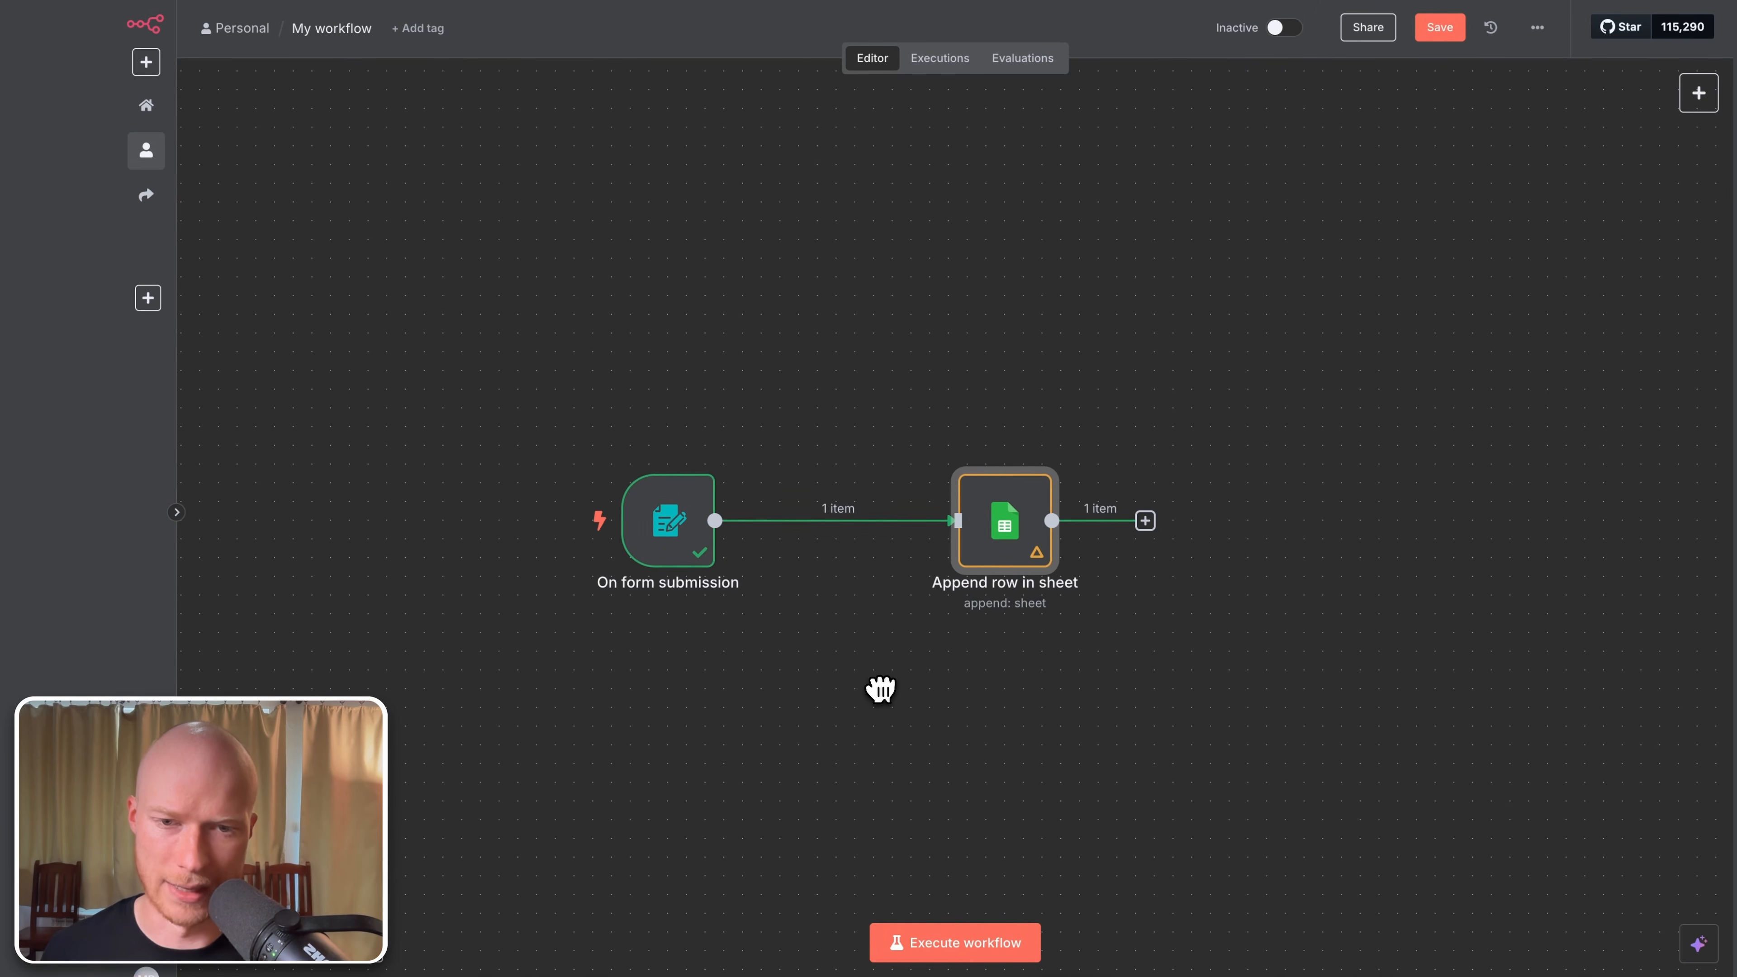
pyautogui.click(980, 958)
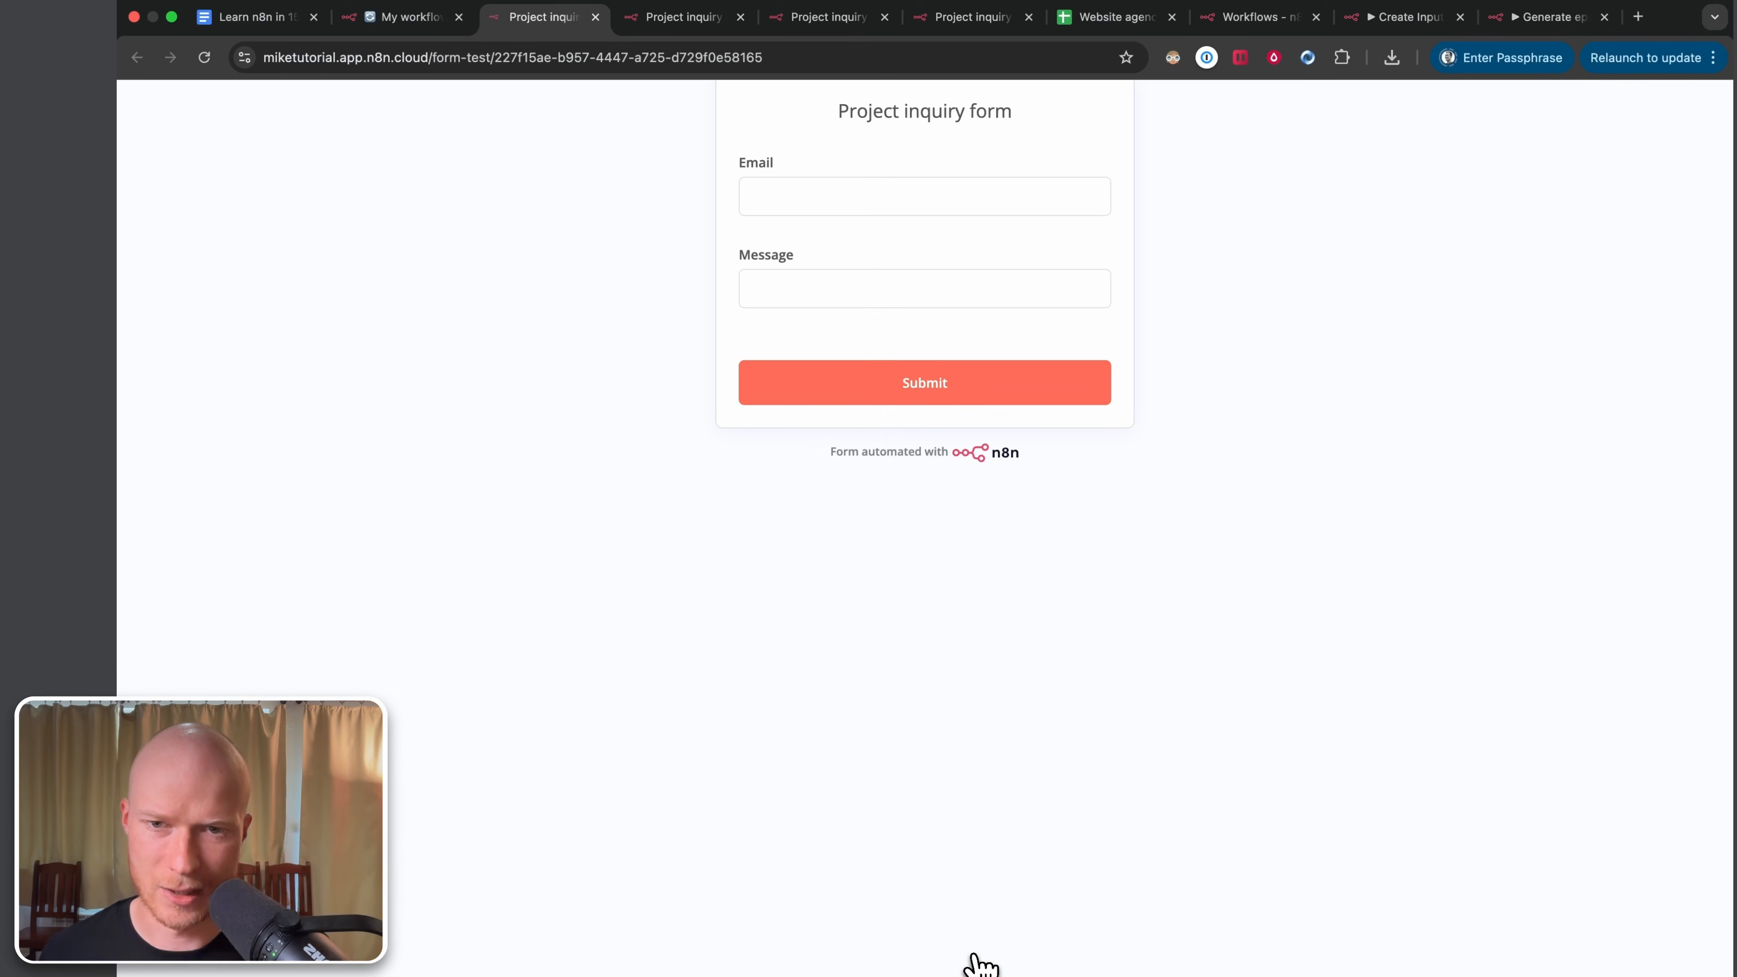
pyautogui.click(854, 199)
pyautogui.write('mai')
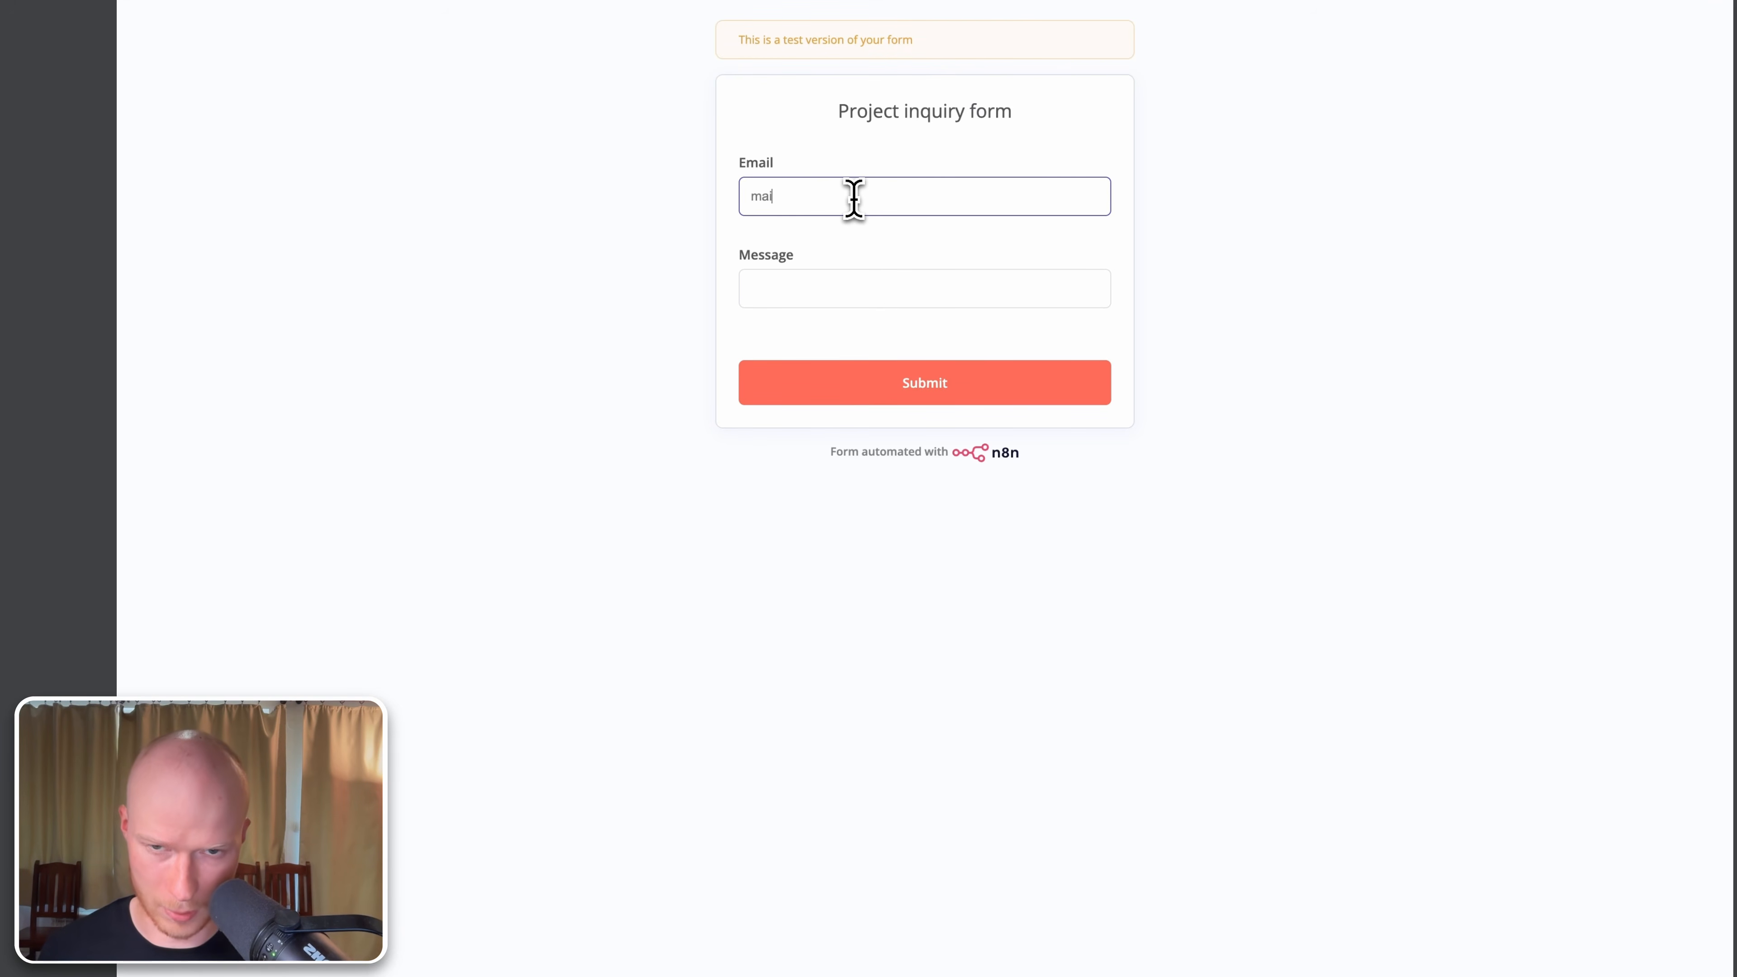
pyautogui.write('l@example.com')
pyautogui.press('Tab')
pyautogui.write('HELO')
pyautogui.doubleClick(807, 299)
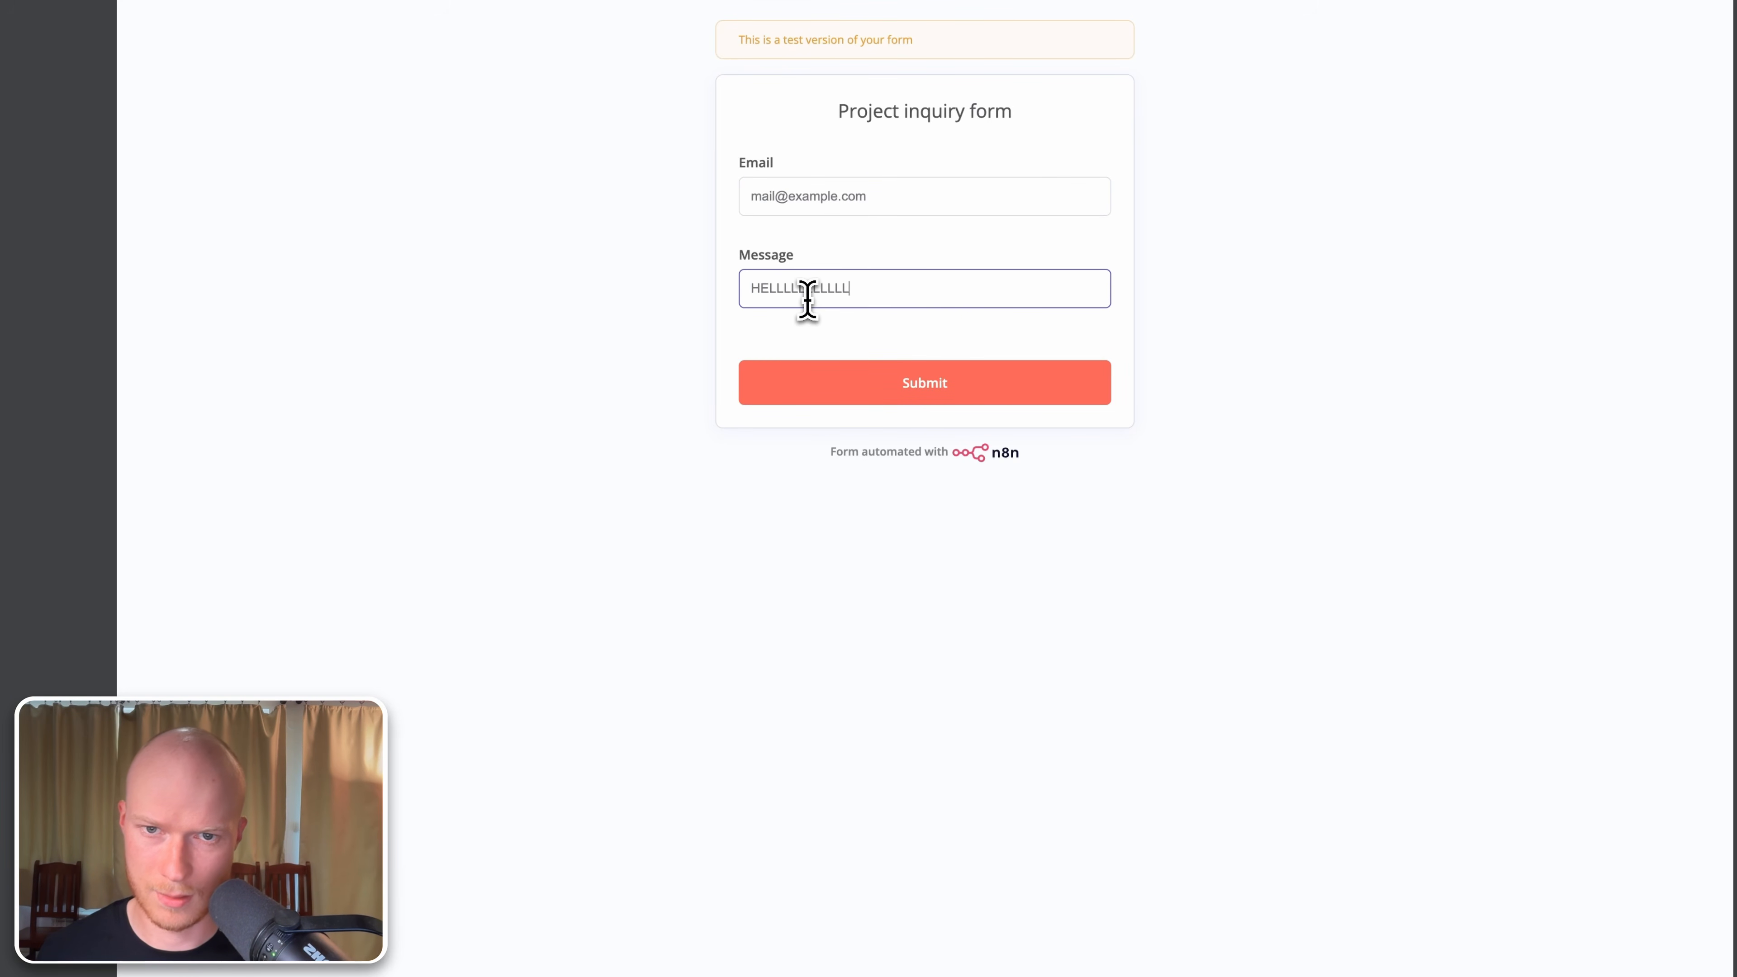
pyautogui.click(925, 385)
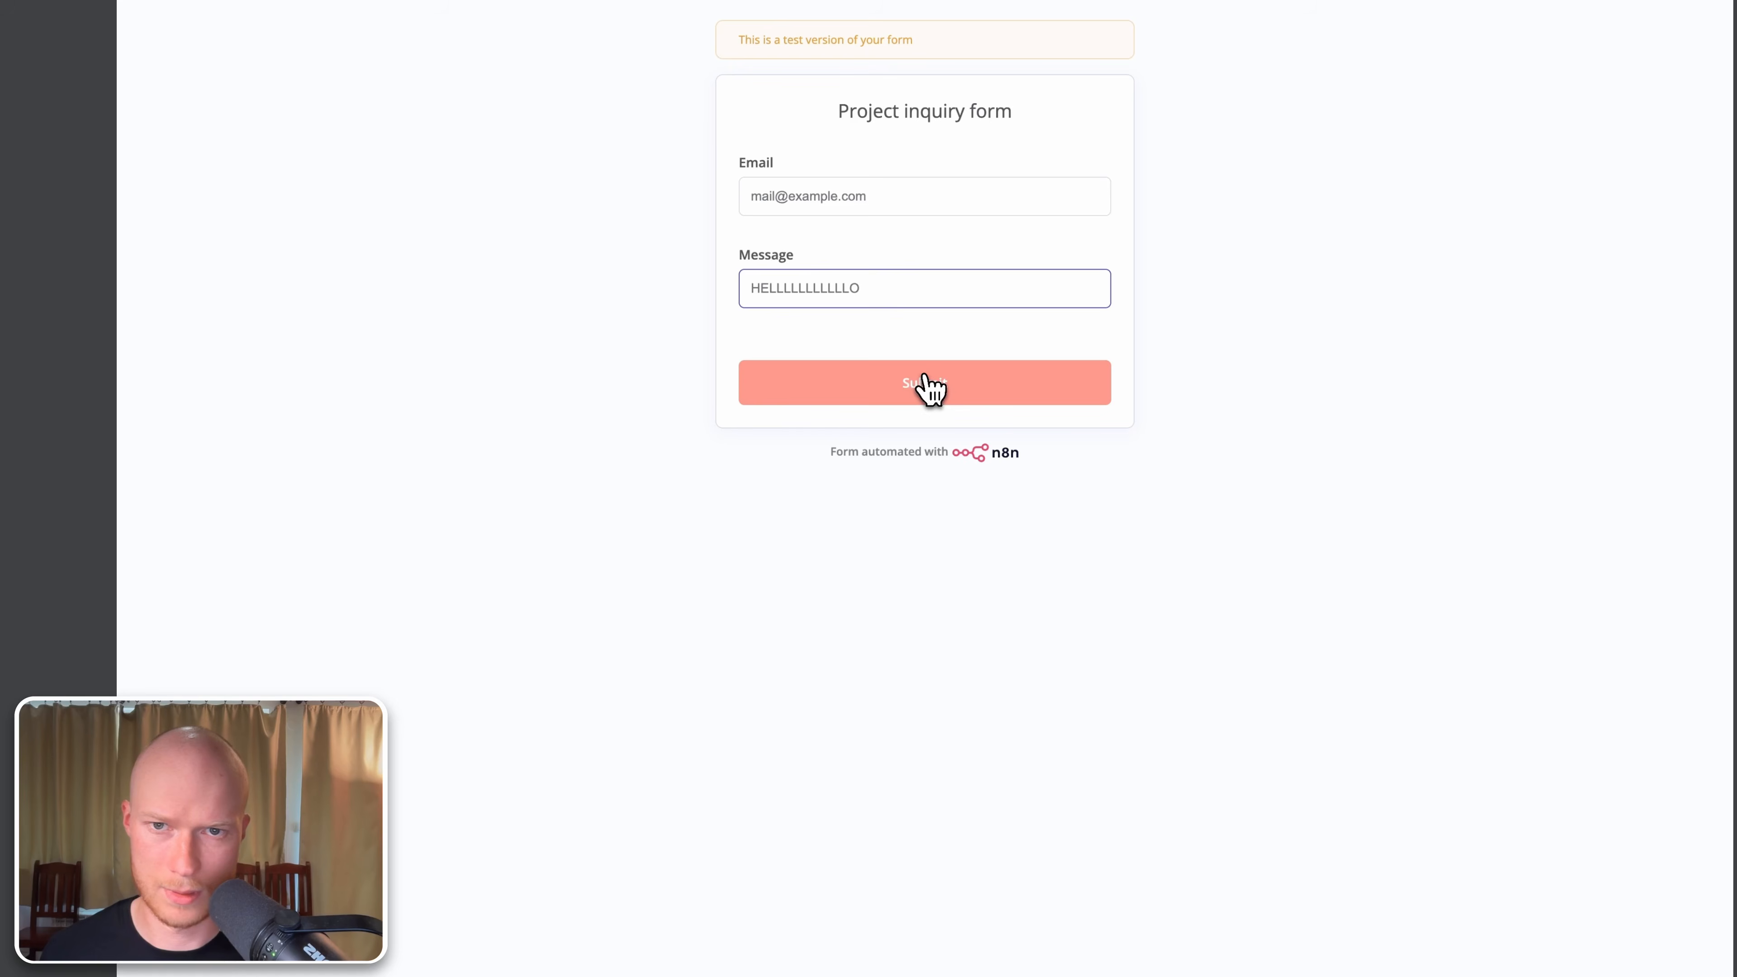
pyautogui.click(383, 21)
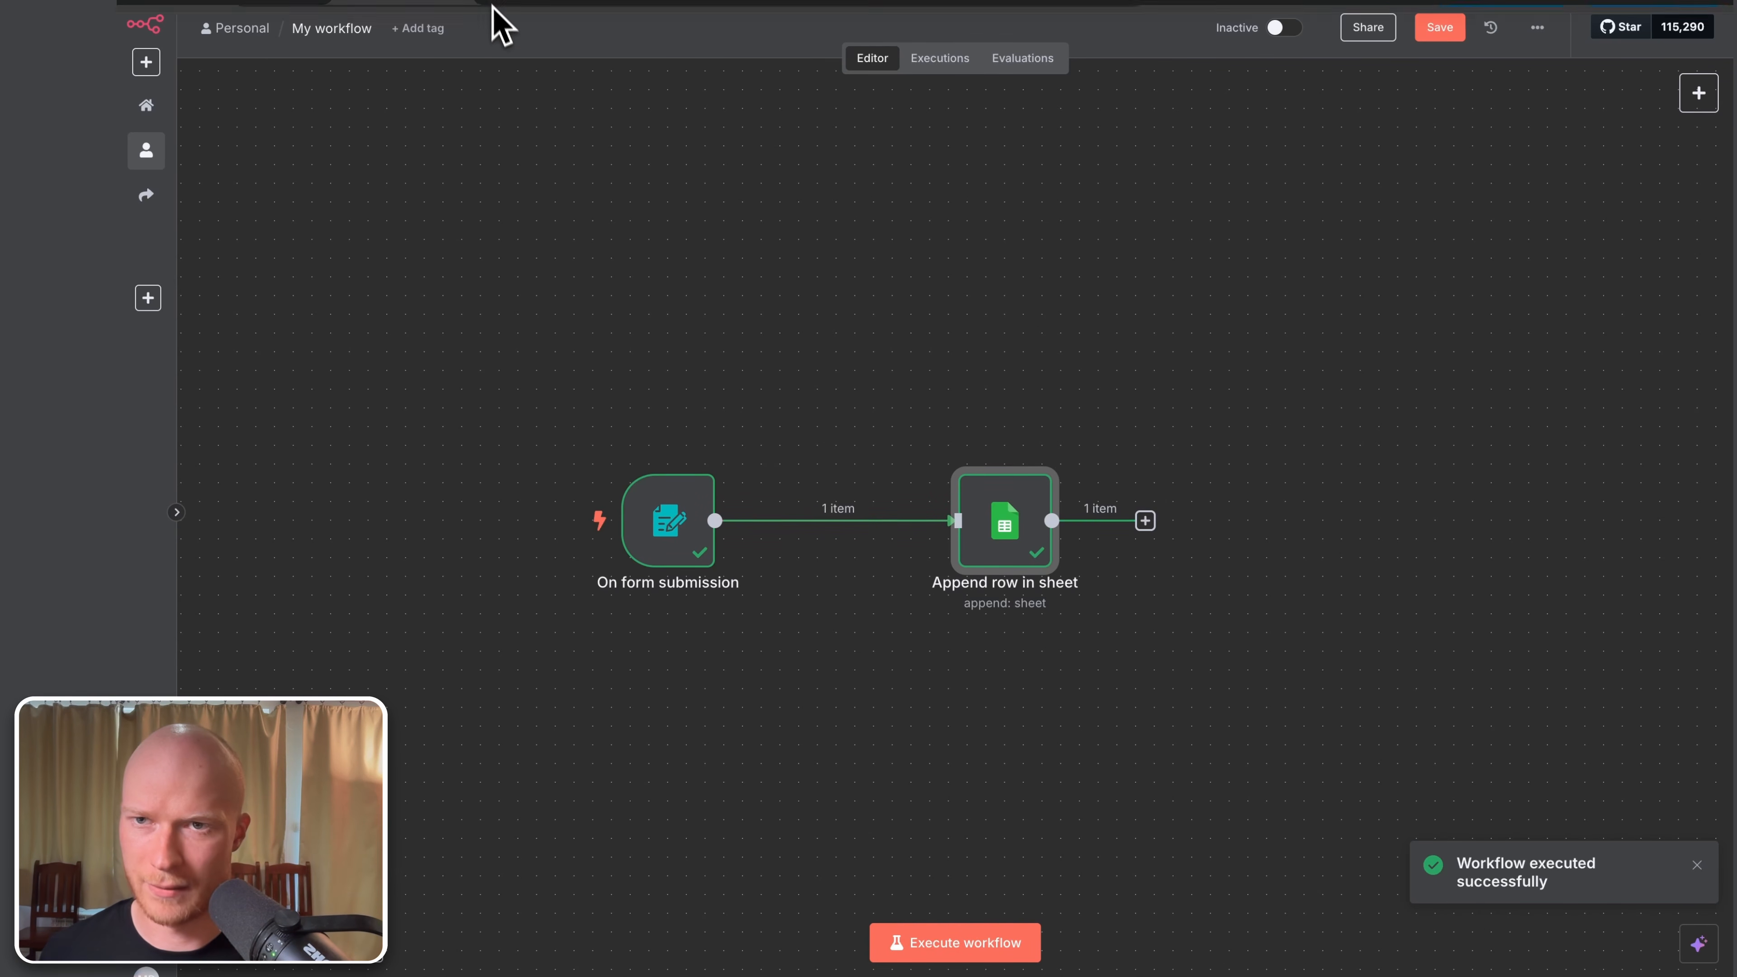
# Step: Check that row 35 of the Leads sheet holds the submitted email and HELLLLLLLLLLLLO message
pyautogui.moveTo(497, 16)
pyautogui.click(1108, 20)
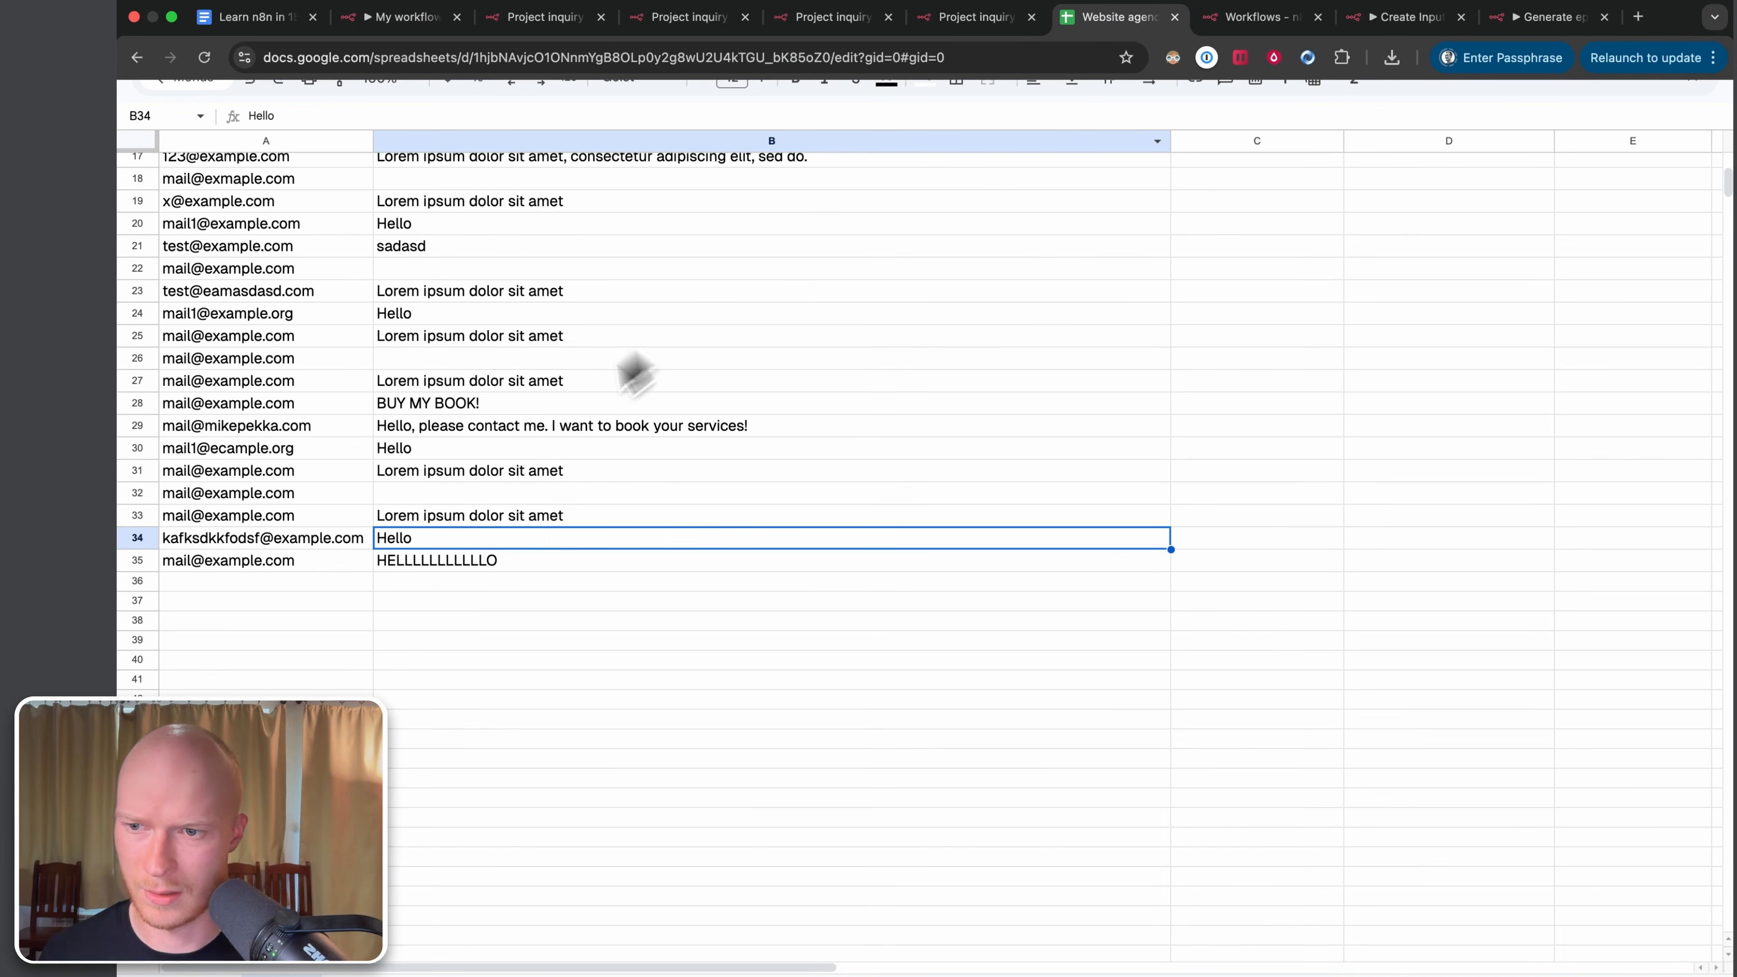
pyautogui.click(319, 605)
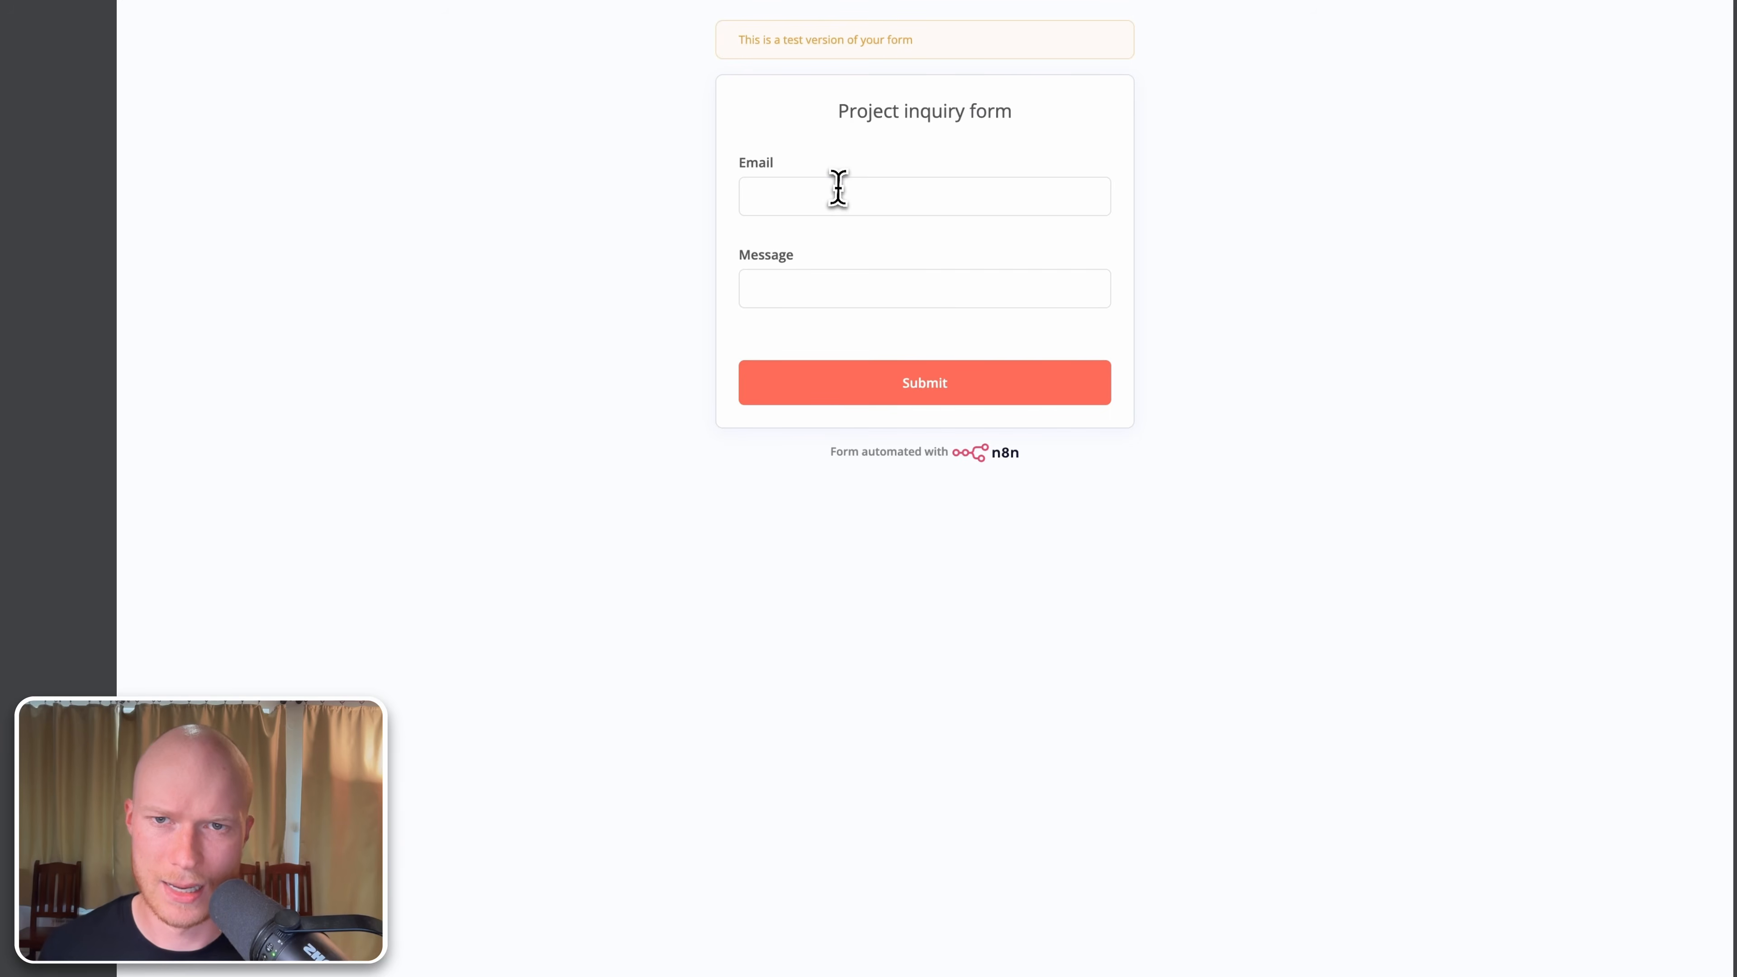
# Step: Submit the test form again with a sample email and the Message left blank
pyautogui.click(839, 196)
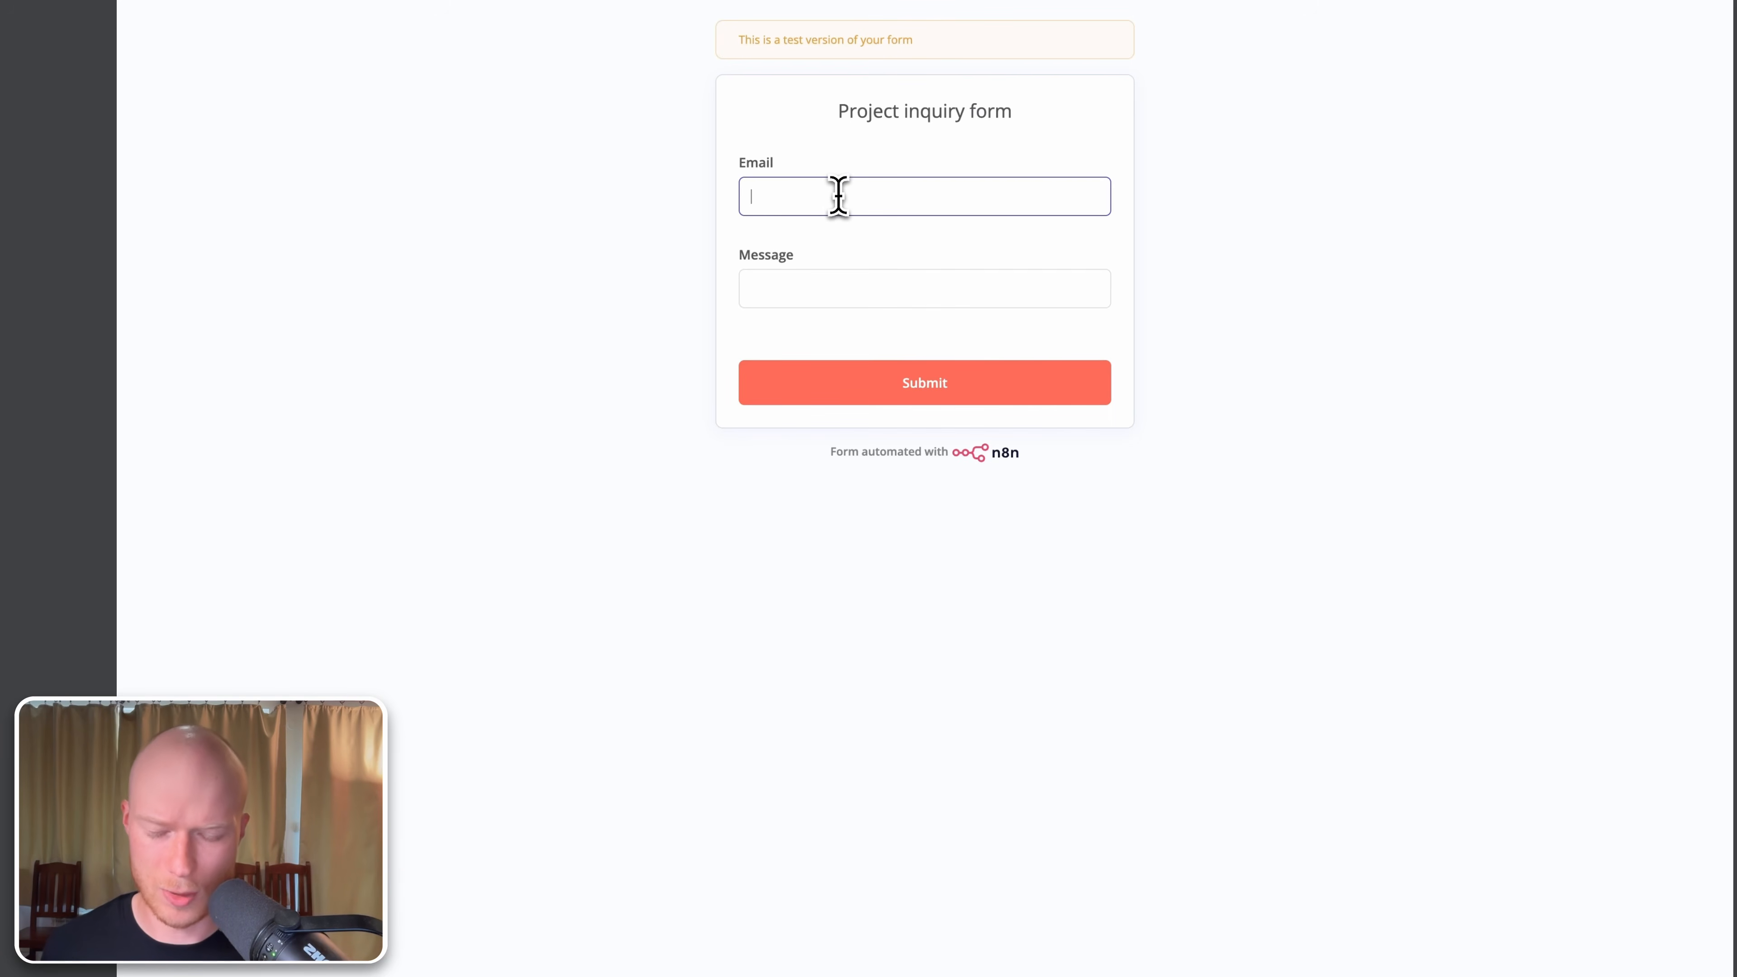
pyautogui.write('mail@example.com')
pyautogui.press('Tab')
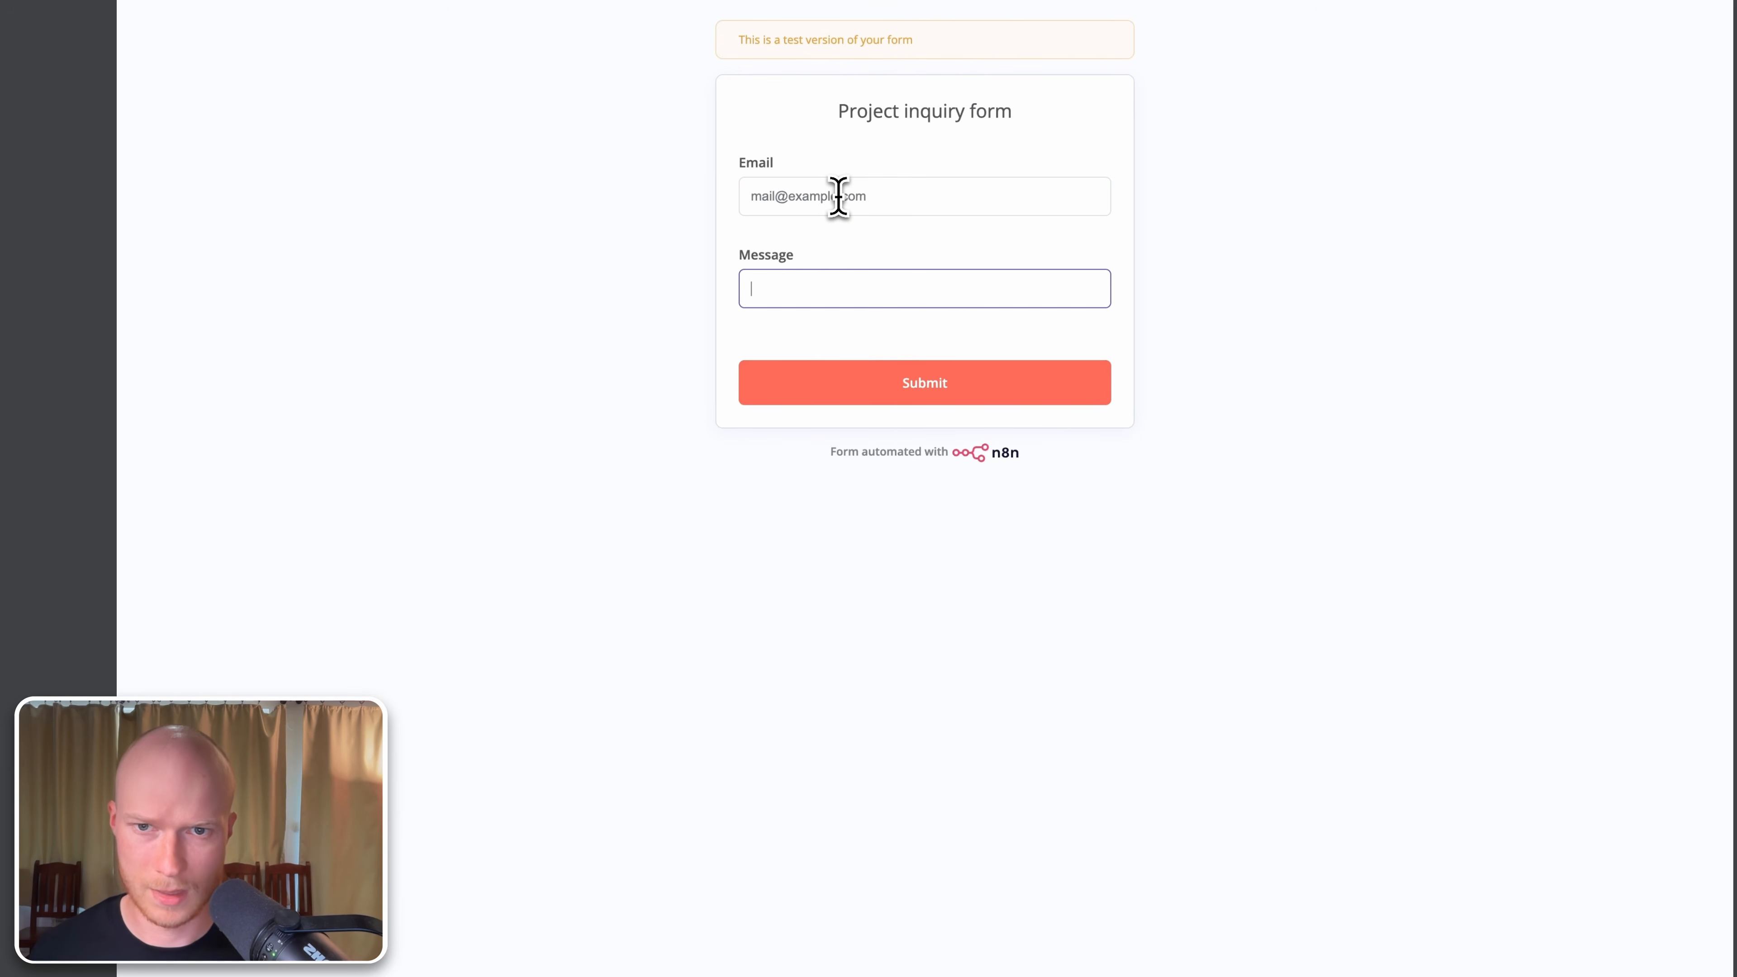
pyautogui.click(979, 394)
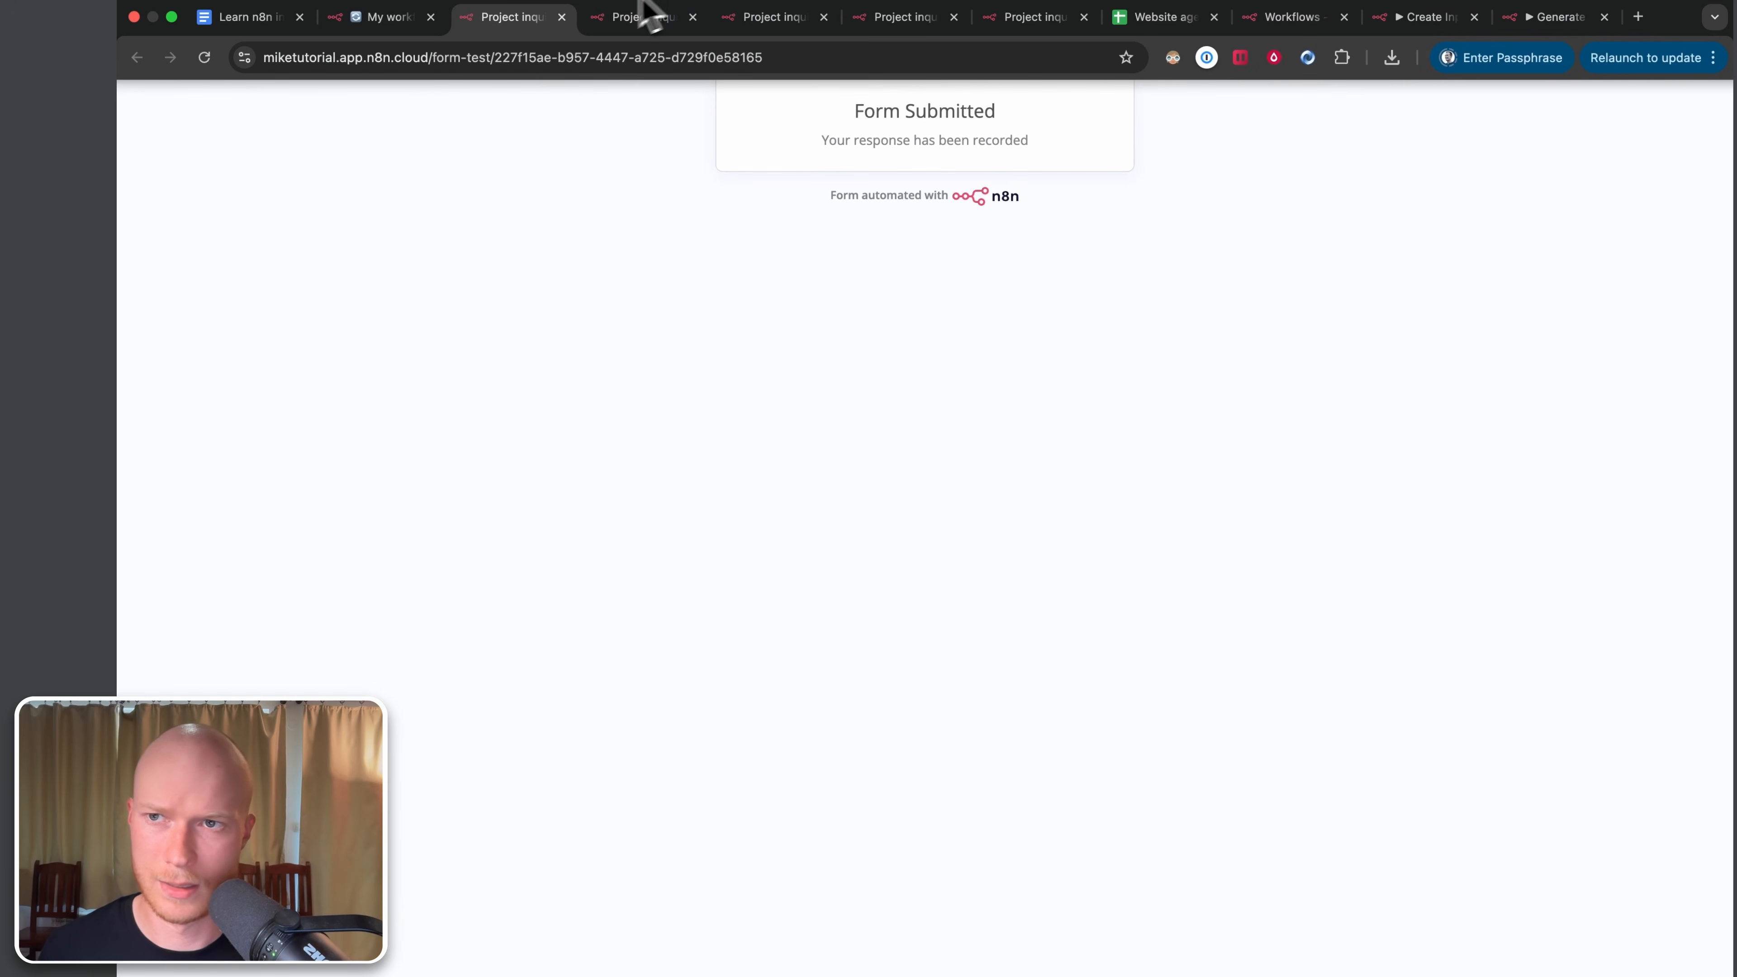
pyautogui.click(363, 21)
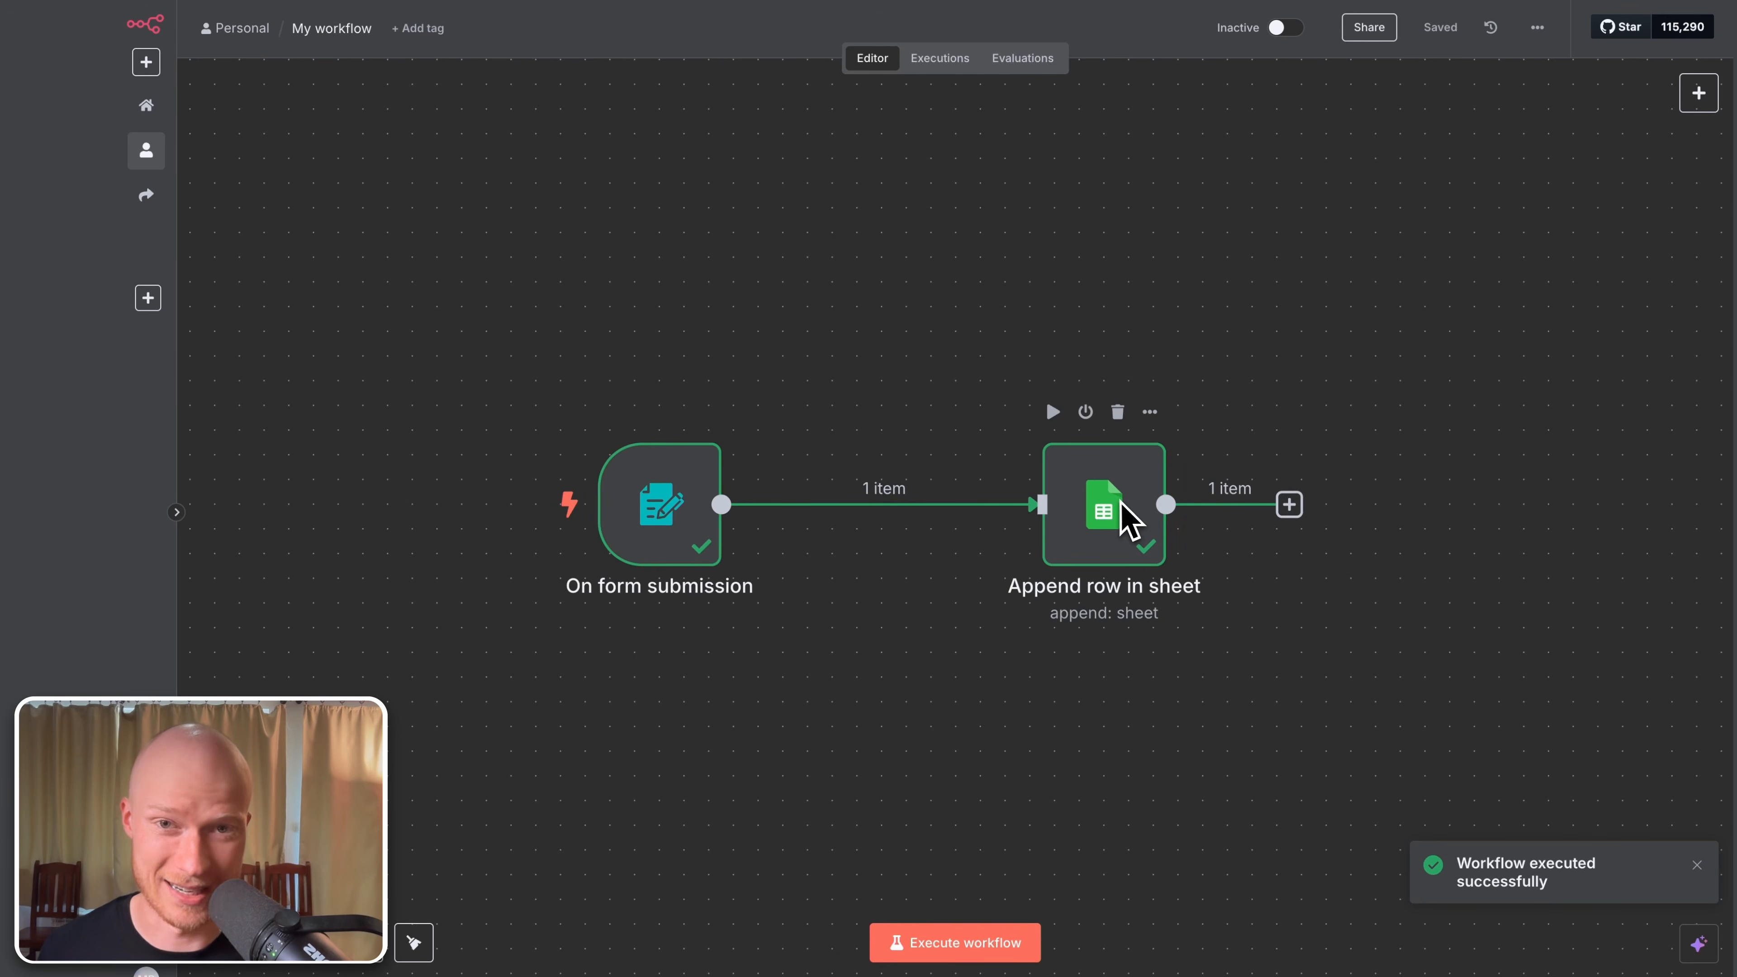
# Step: Inspect cells A36 and B36 to confirm the email arrived with a blank message, then return to n8n
pyautogui.click(1141, 18)
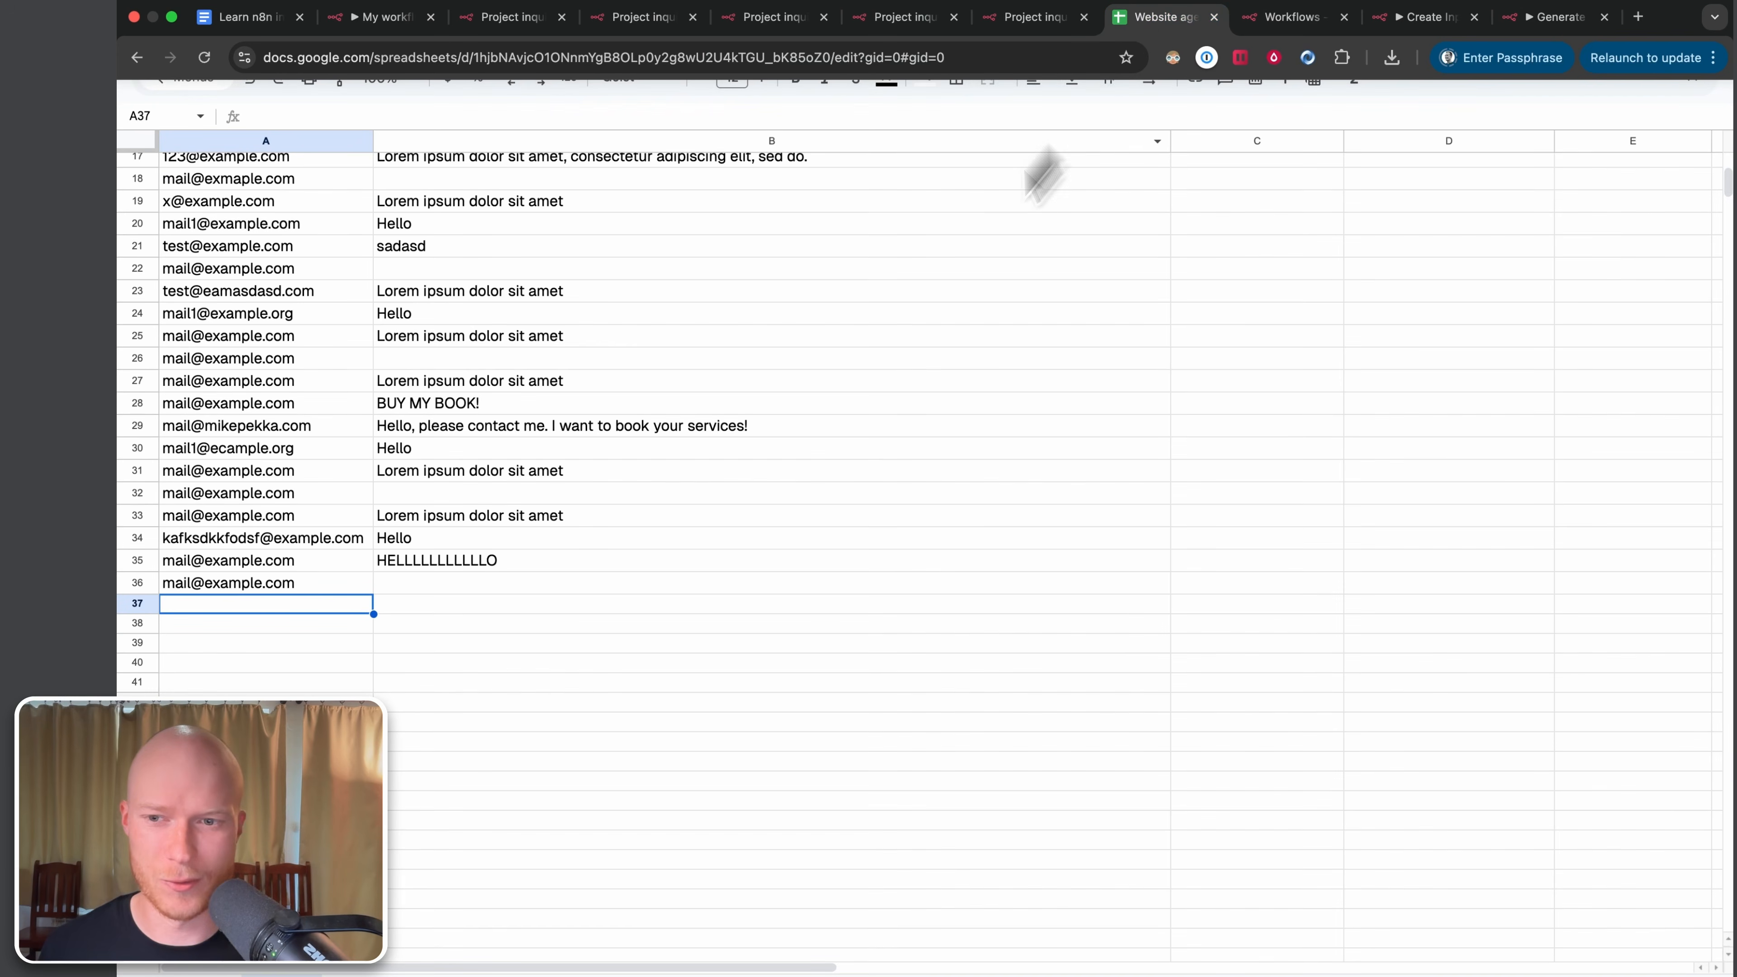
pyautogui.click(222, 587)
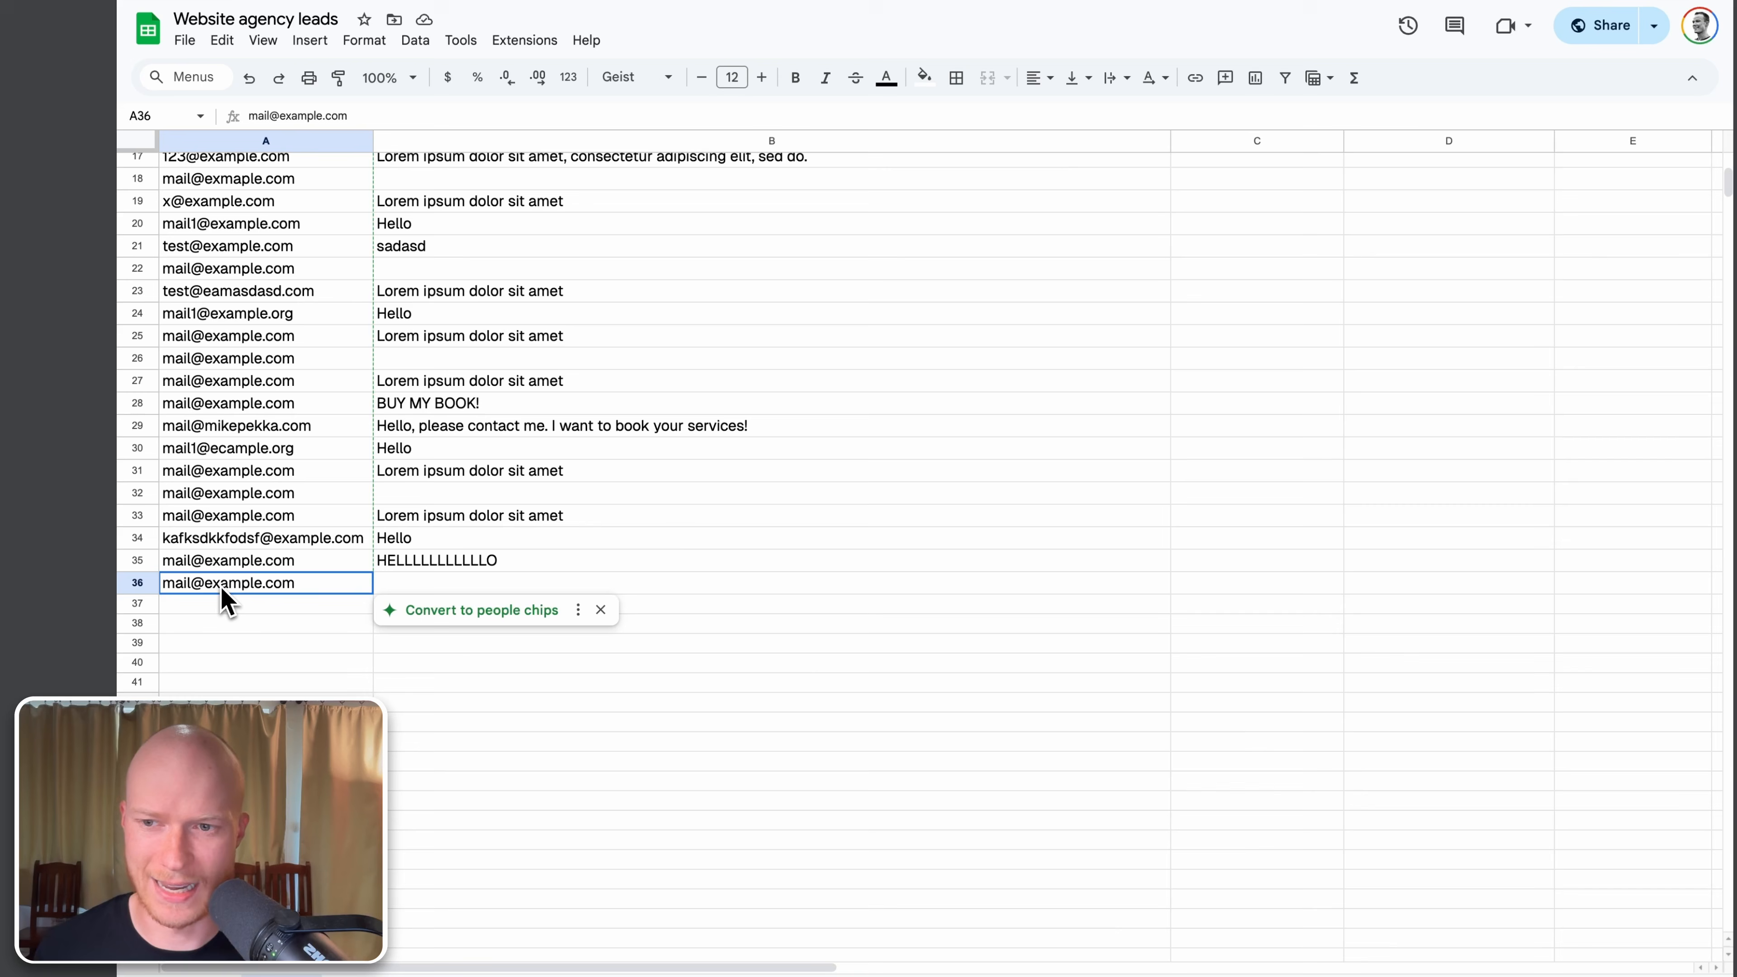
pyautogui.click(442, 589)
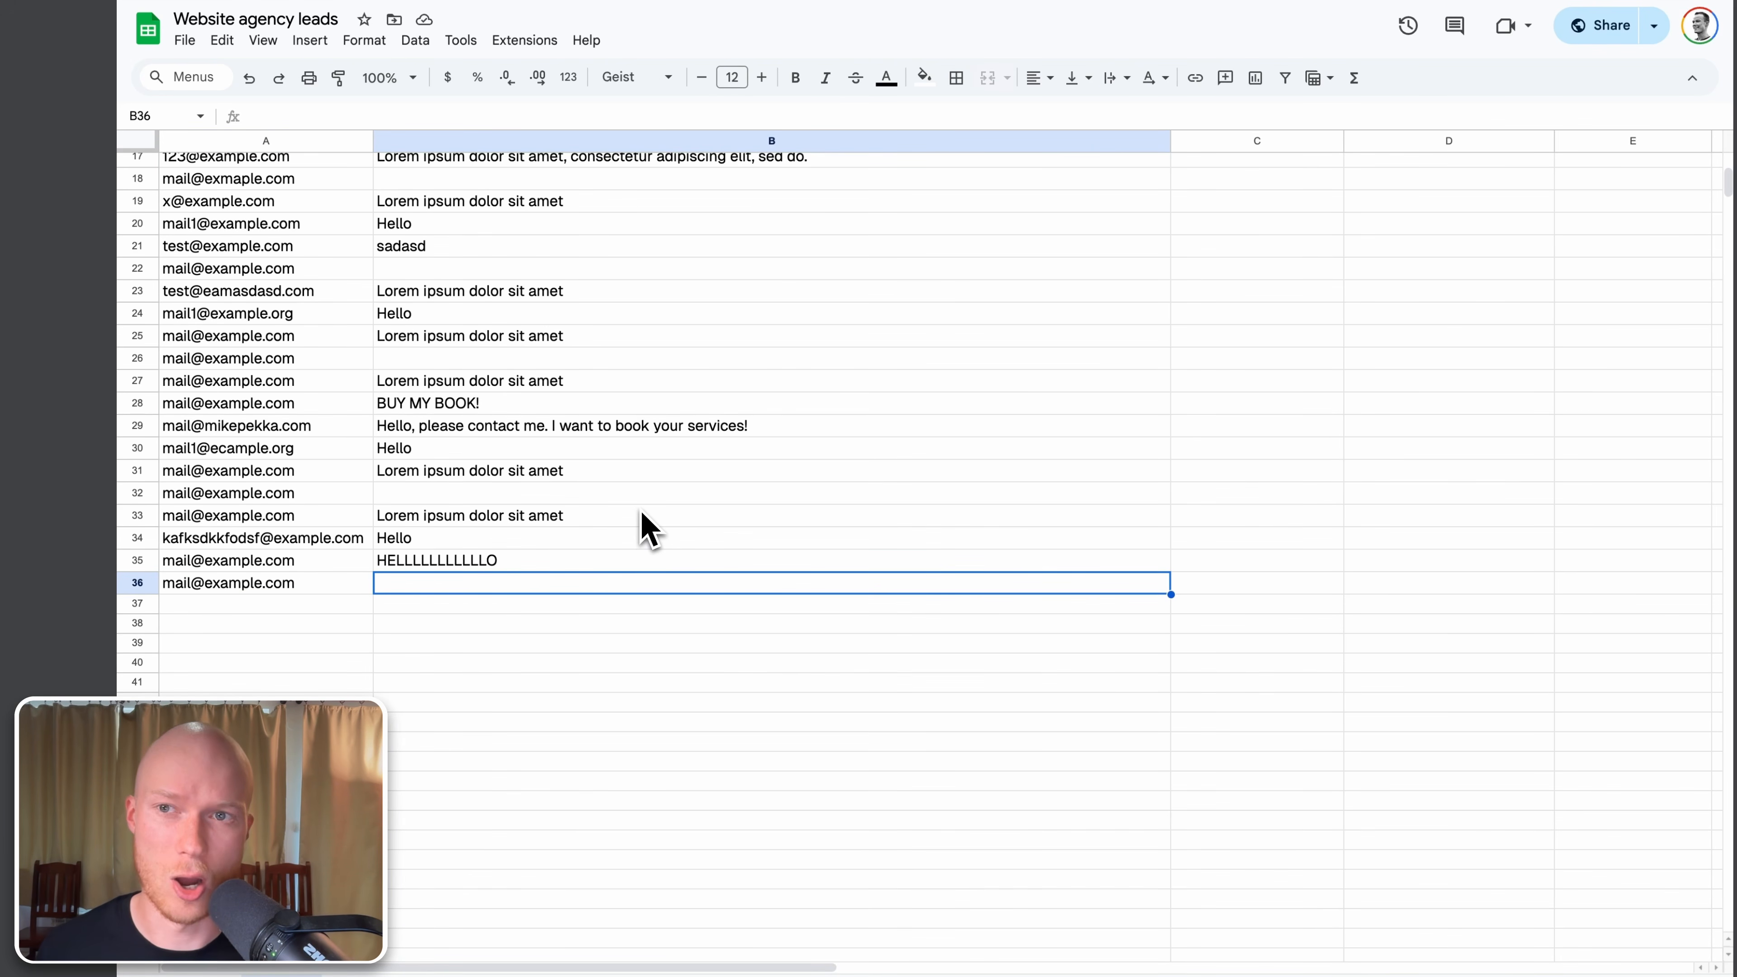
pyautogui.moveTo(690, 6)
pyautogui.click(388, 11)
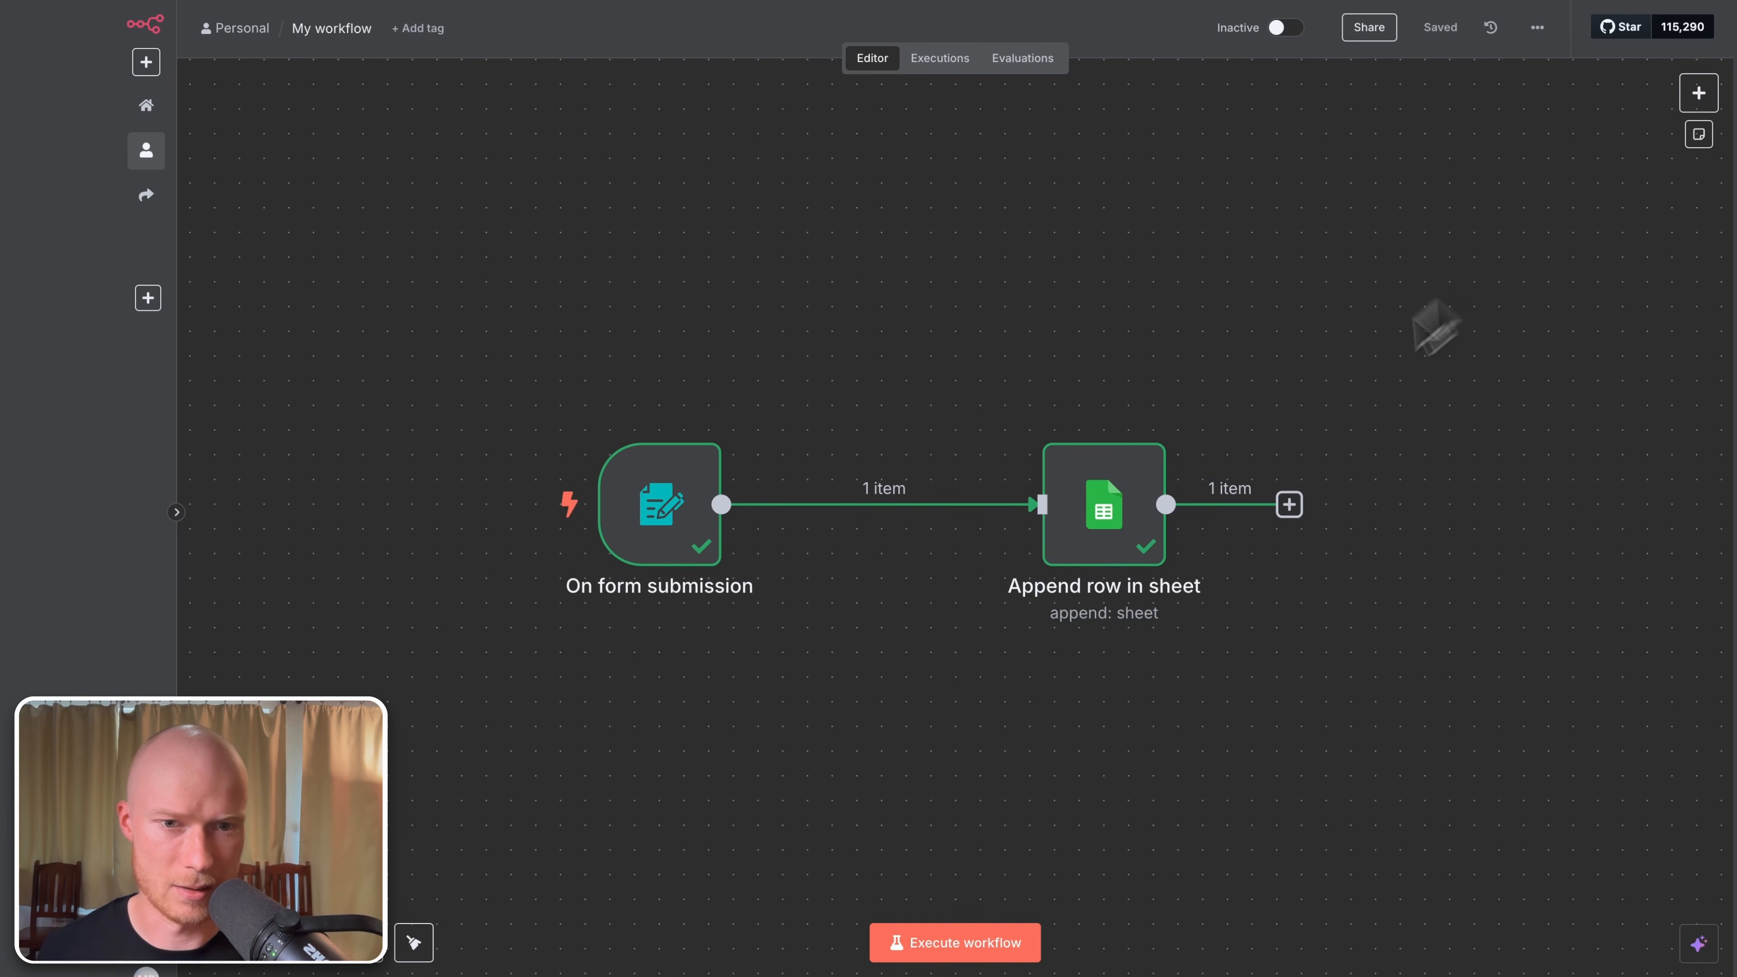
# Step: Add a Filter node to the canvas by searching 'filt' in the node panel
pyautogui.click(1700, 96)
pyautogui.write('filt')
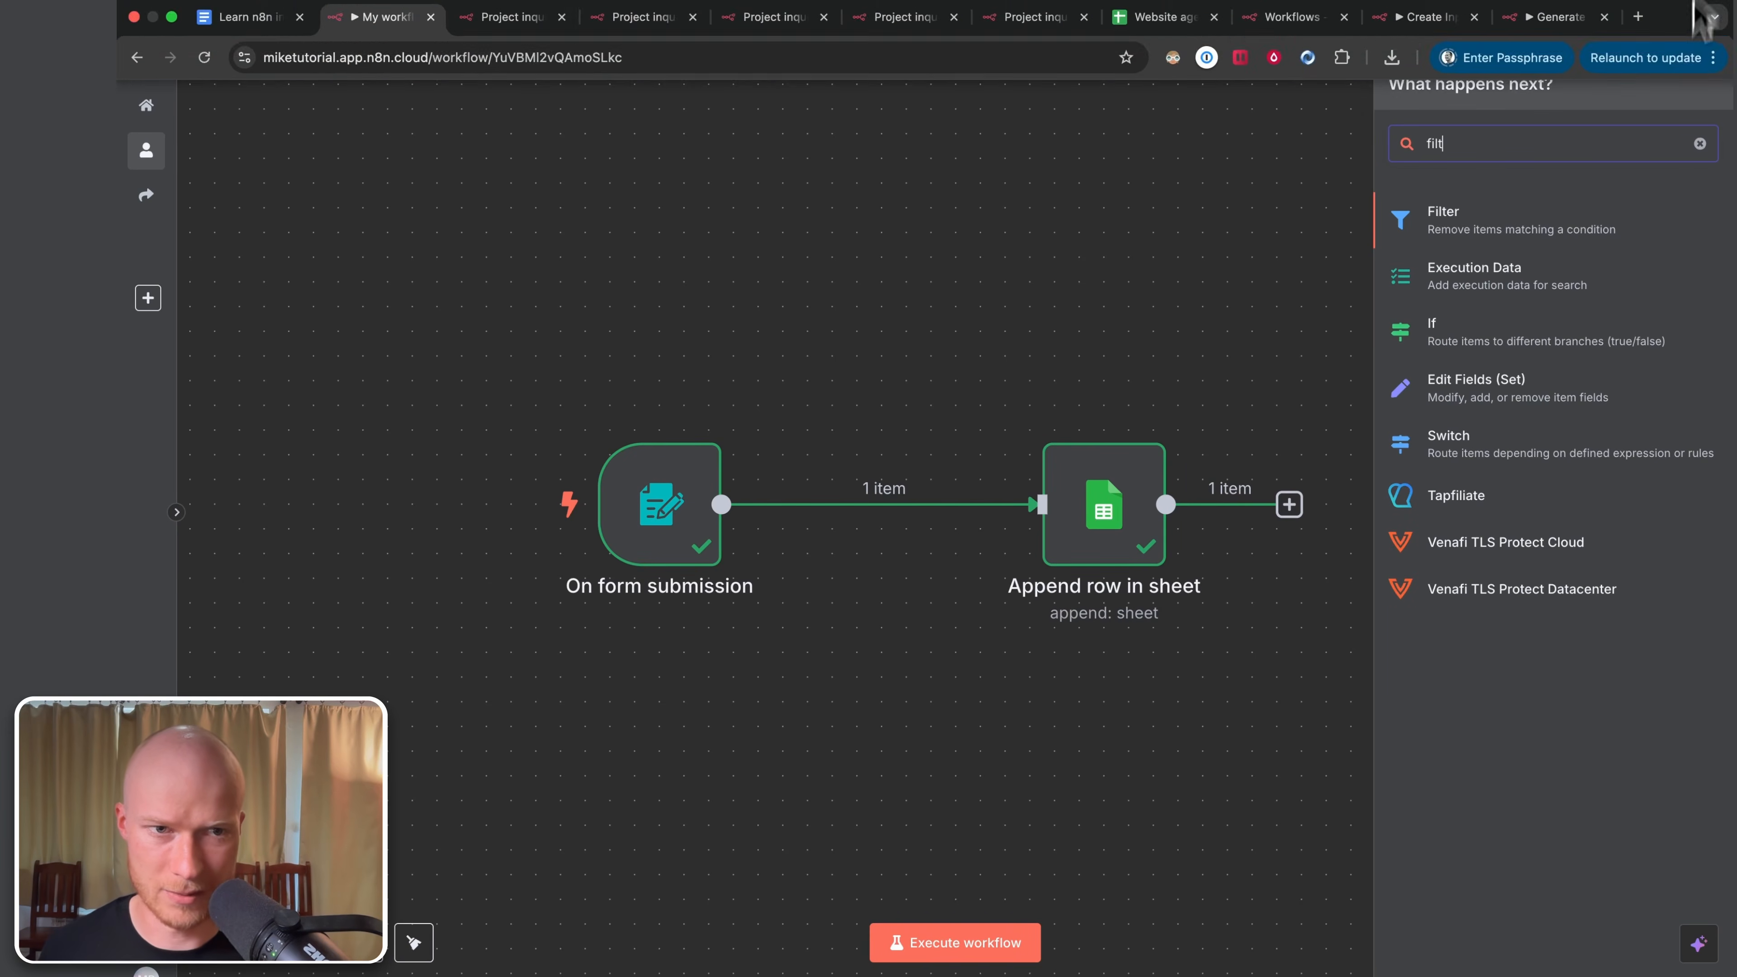
pyautogui.click(1528, 226)
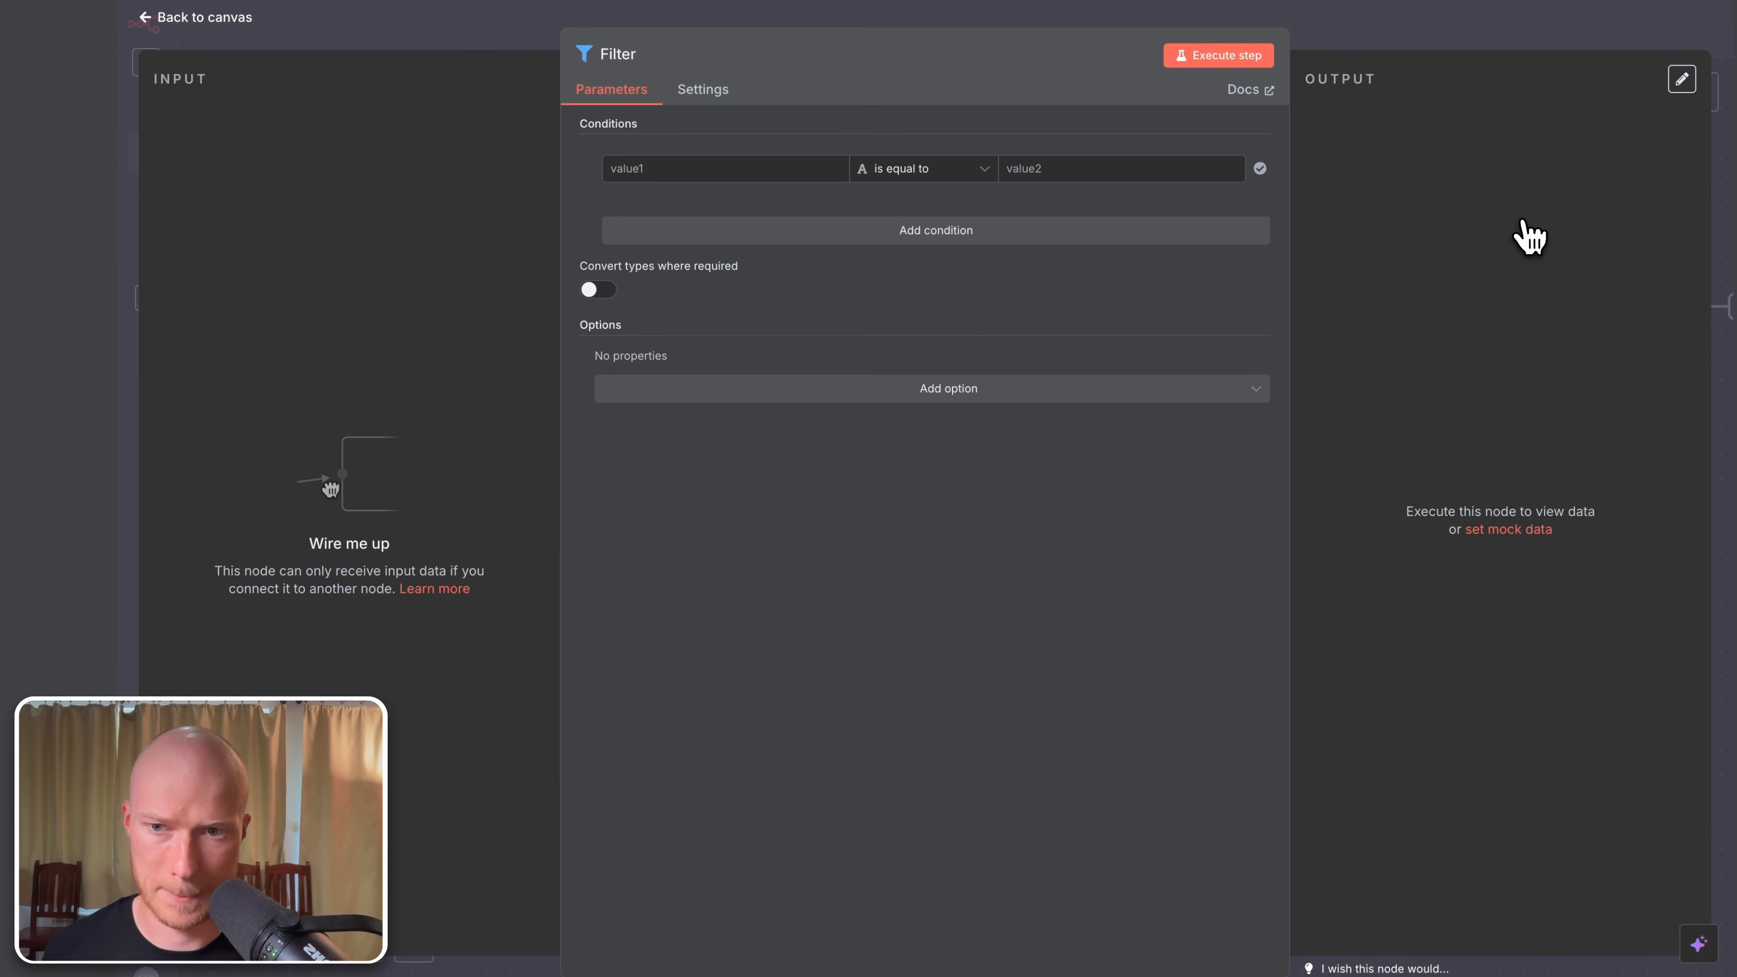
pyautogui.press('Escape')
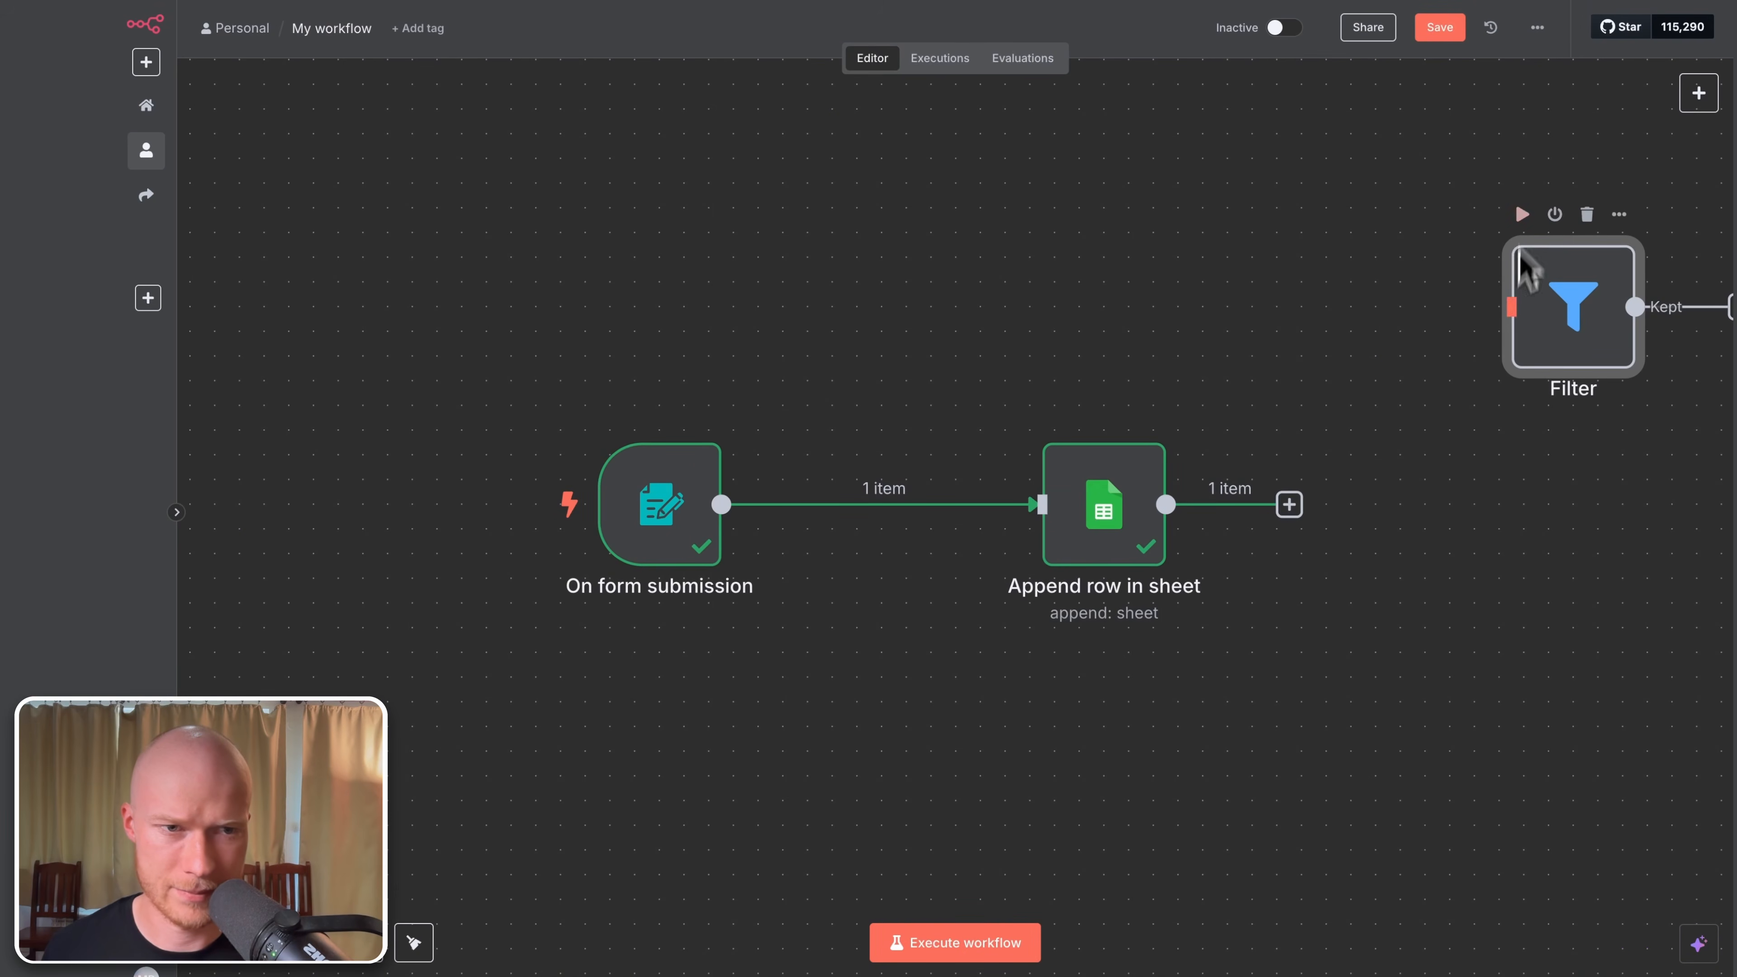
# Step: Place the Filter between On form submission and Append row in sheet, wire both sides, and open it
pyautogui.moveTo(1540, 337); pyautogui.dragTo(917, 308)
pyautogui.moveTo(1101, 506); pyautogui.dragTo(1327, 506)
pyautogui.click(1017, 506)
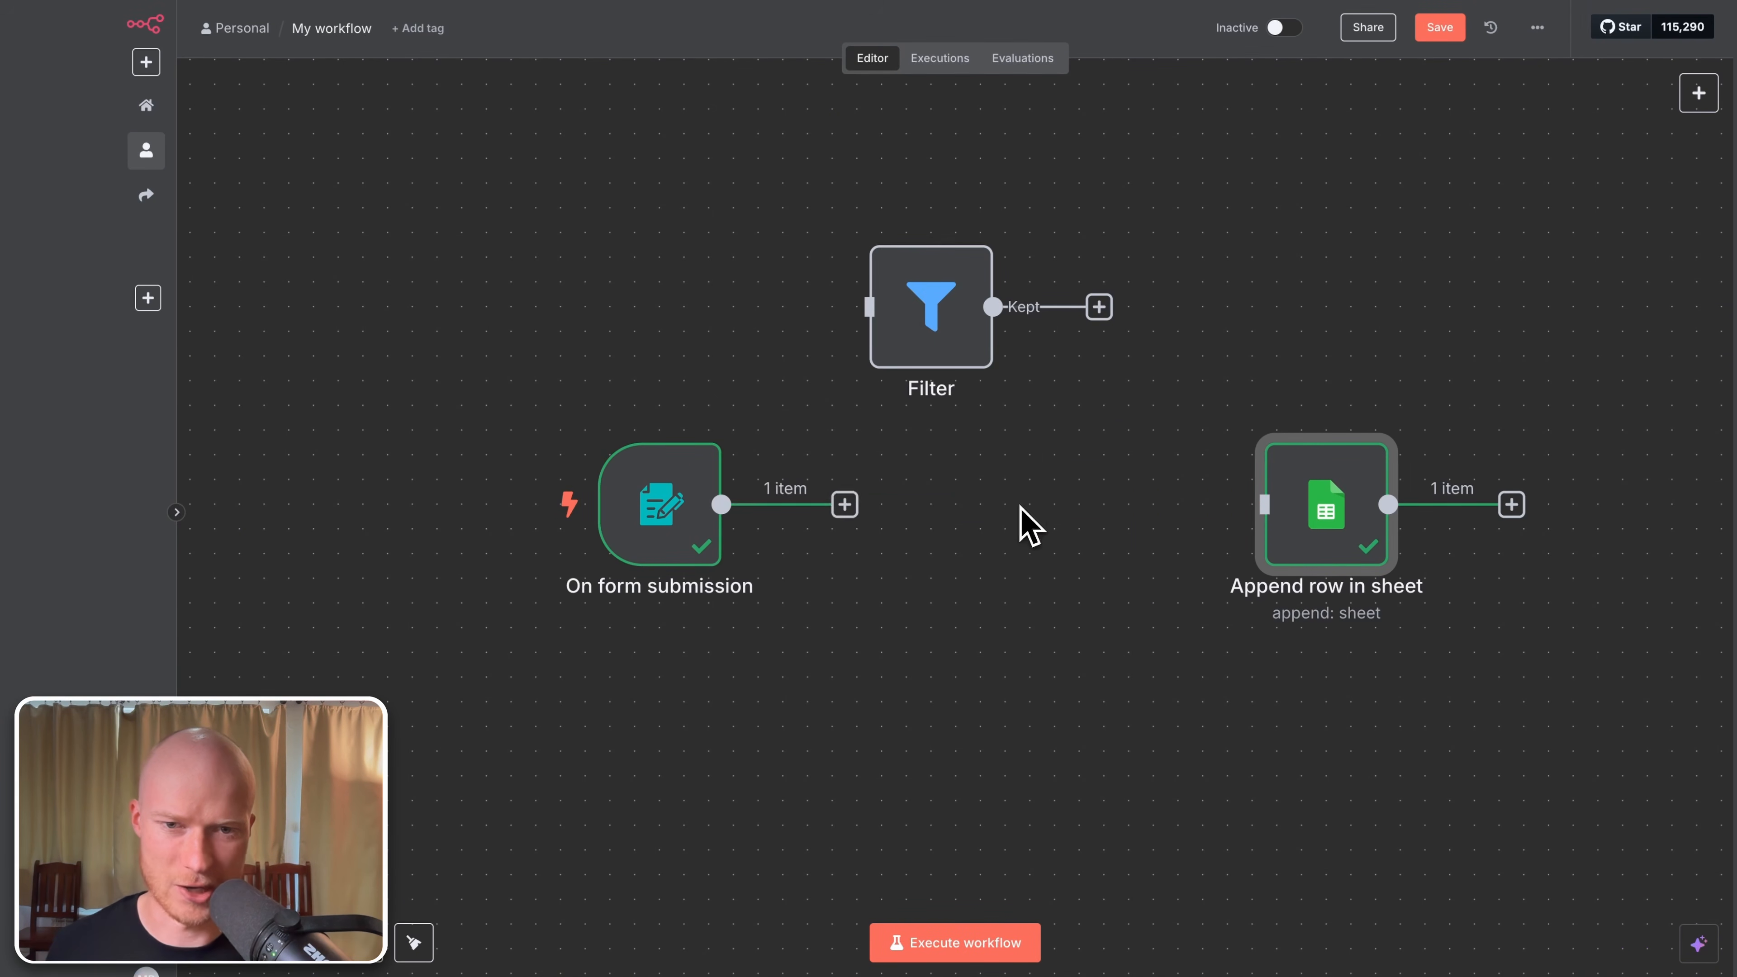
pyautogui.click(953, 322)
pyautogui.moveTo(955, 327); pyautogui.dragTo(1006, 503)
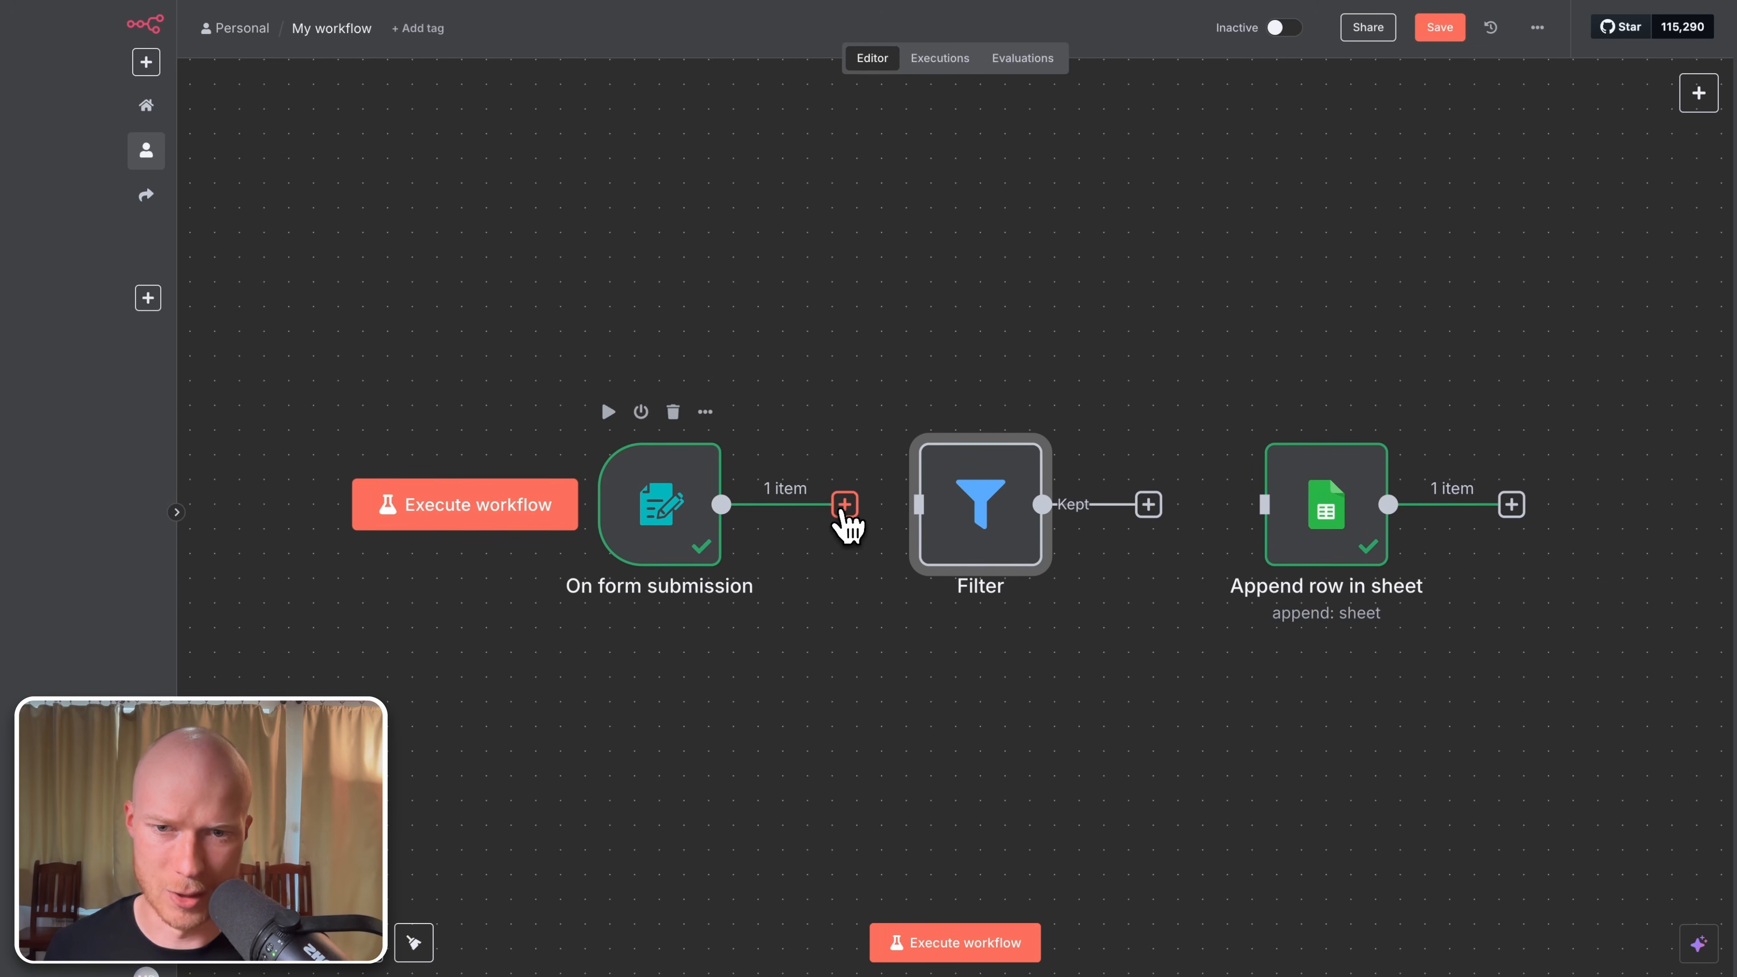
pyautogui.moveTo(845, 505); pyautogui.dragTo(878, 565)
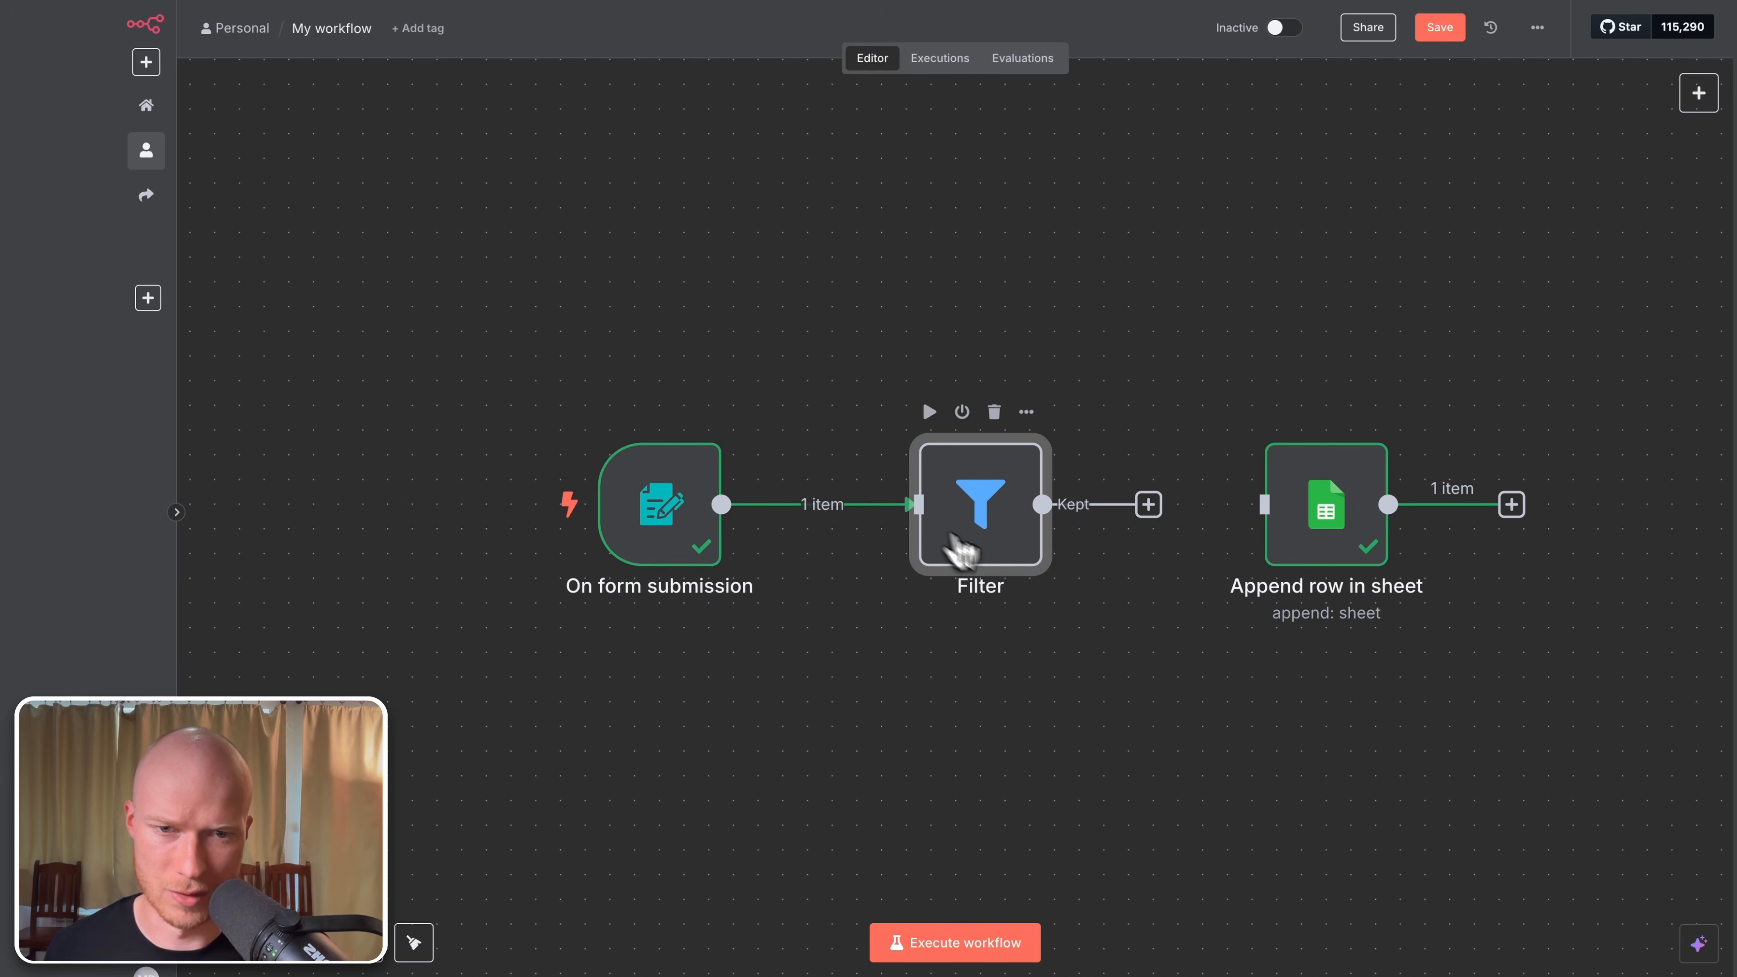
pyautogui.moveTo(1151, 506); pyautogui.dragTo(1322, 531)
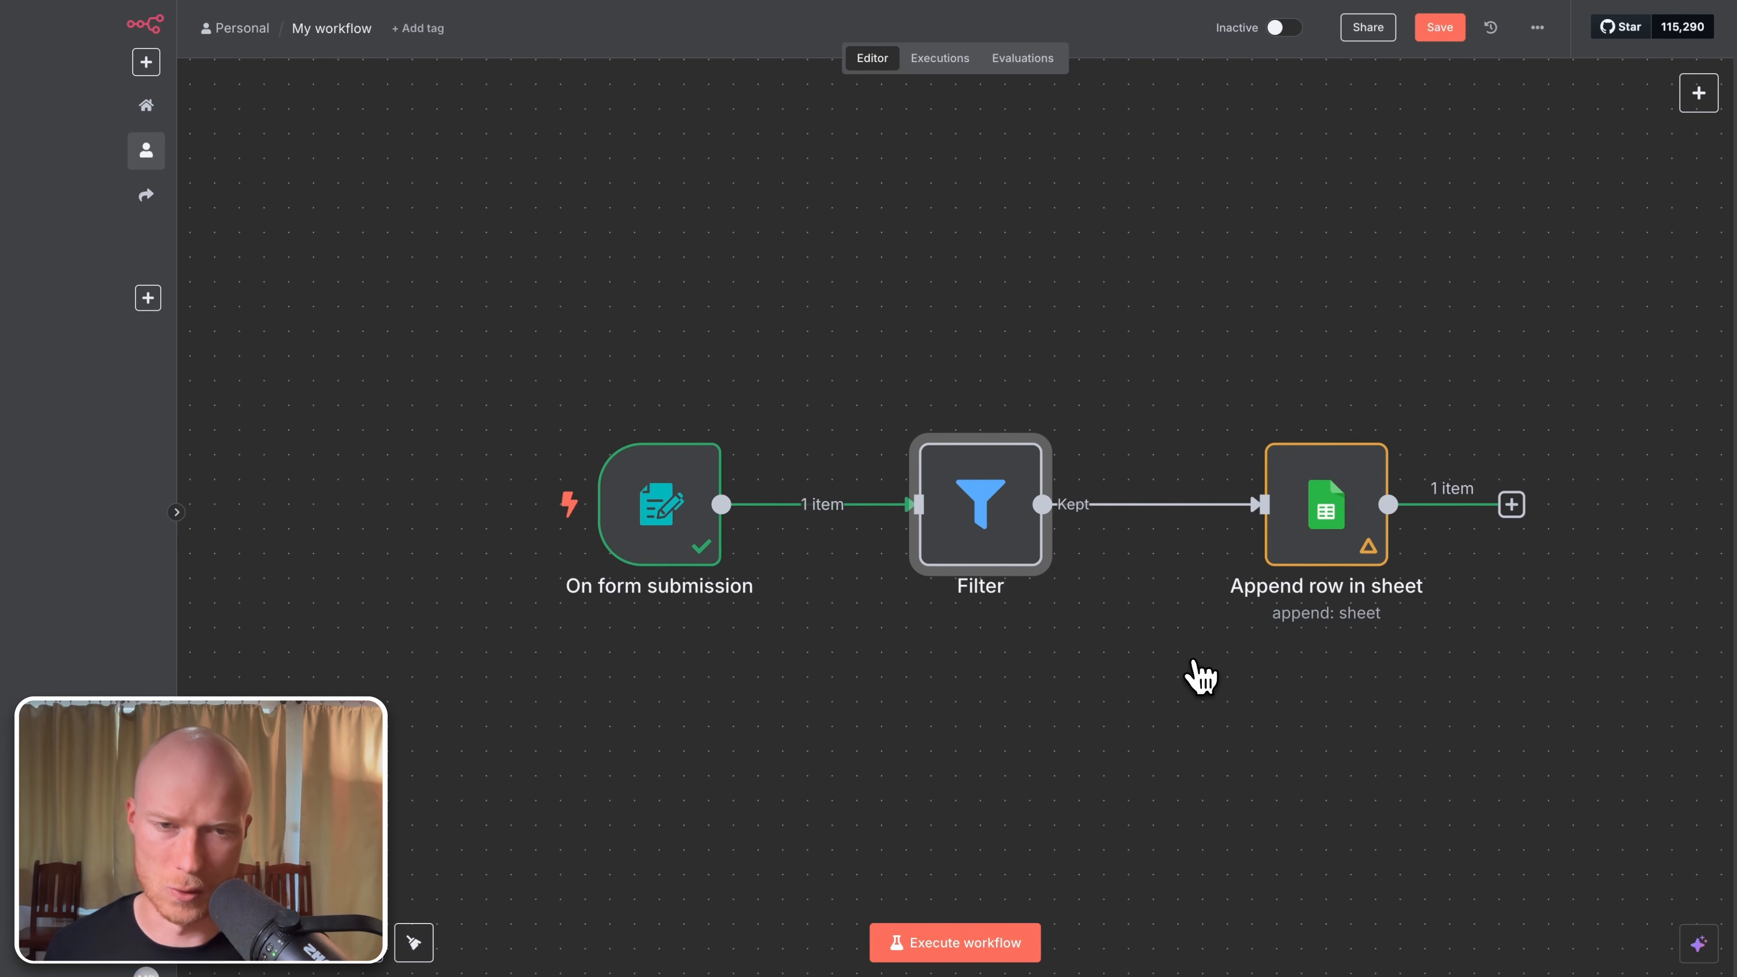
pyautogui.doubleClick(992, 504)
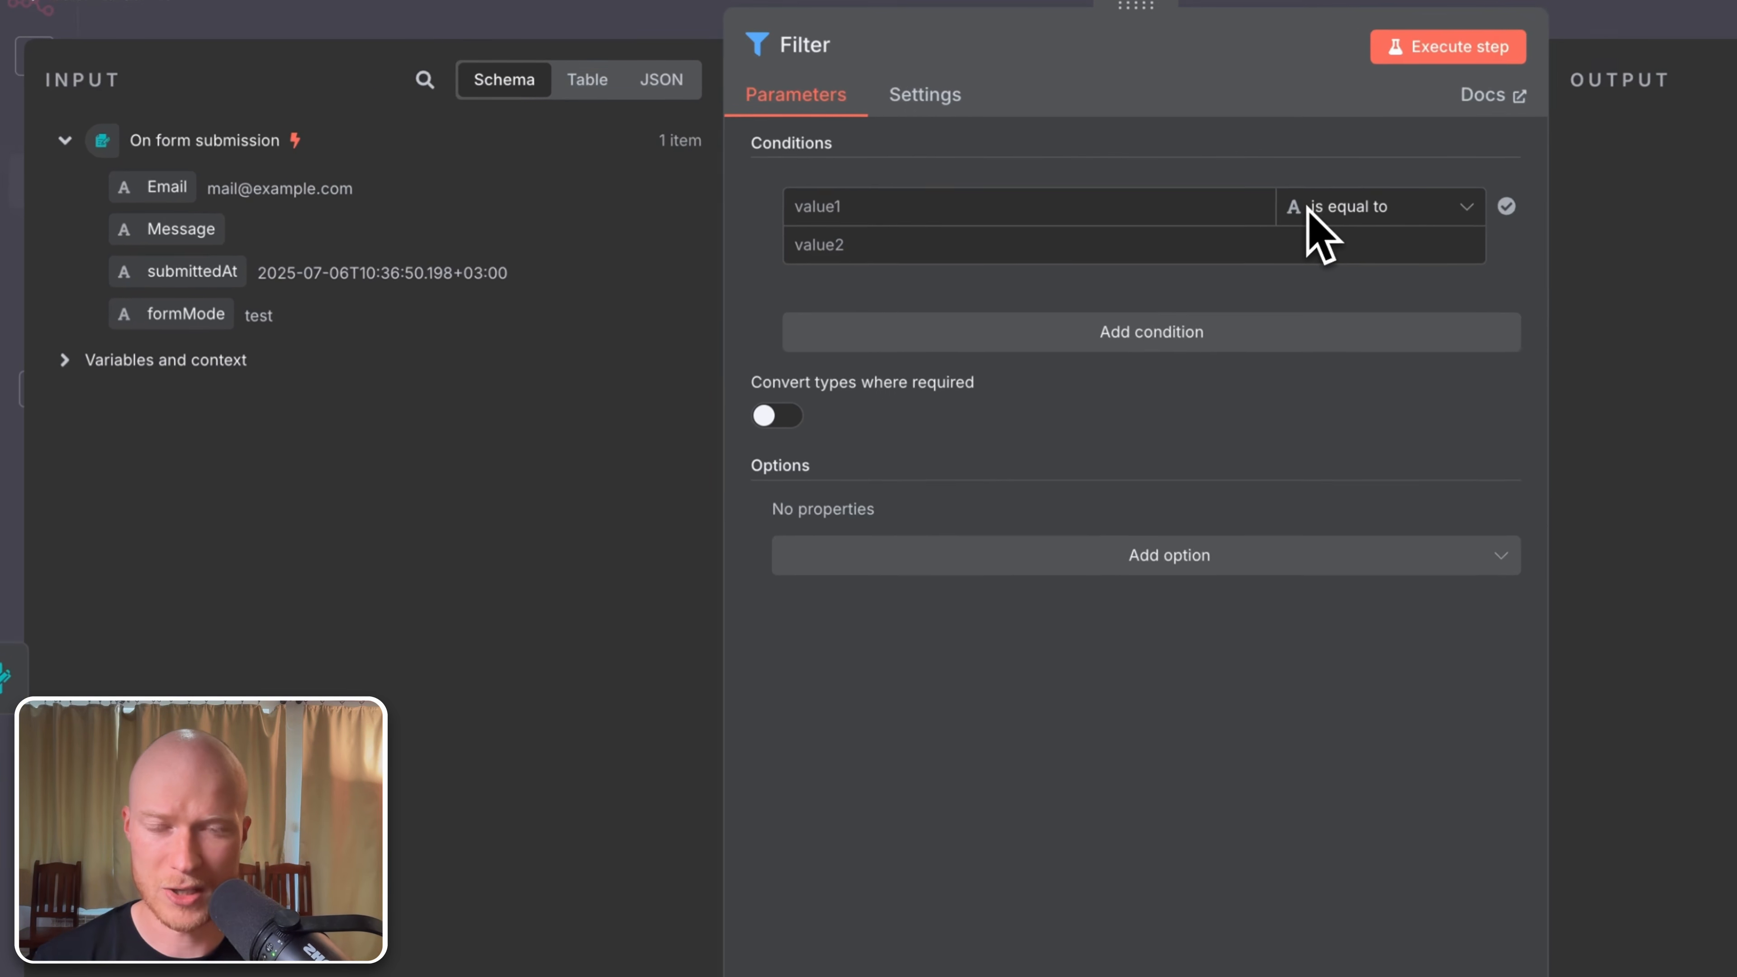
# Step: Set the Filter condition's operator to String > is not empty
pyautogui.click(1353, 218)
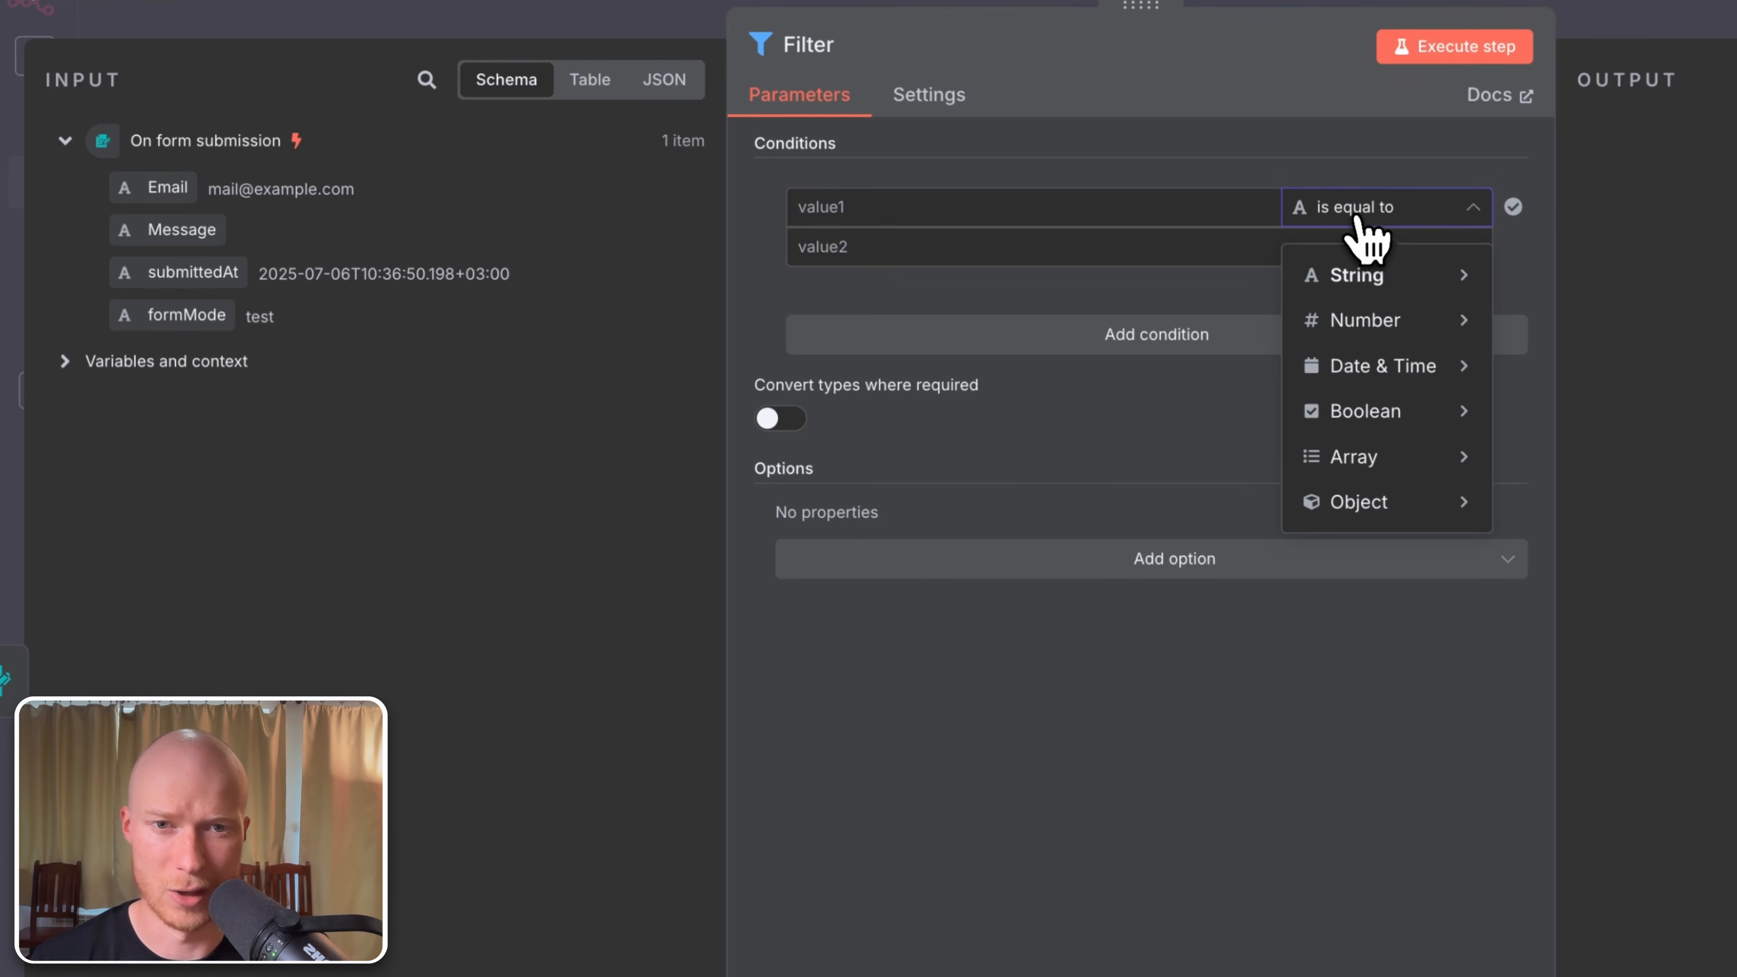
pyautogui.moveTo(1385, 376)
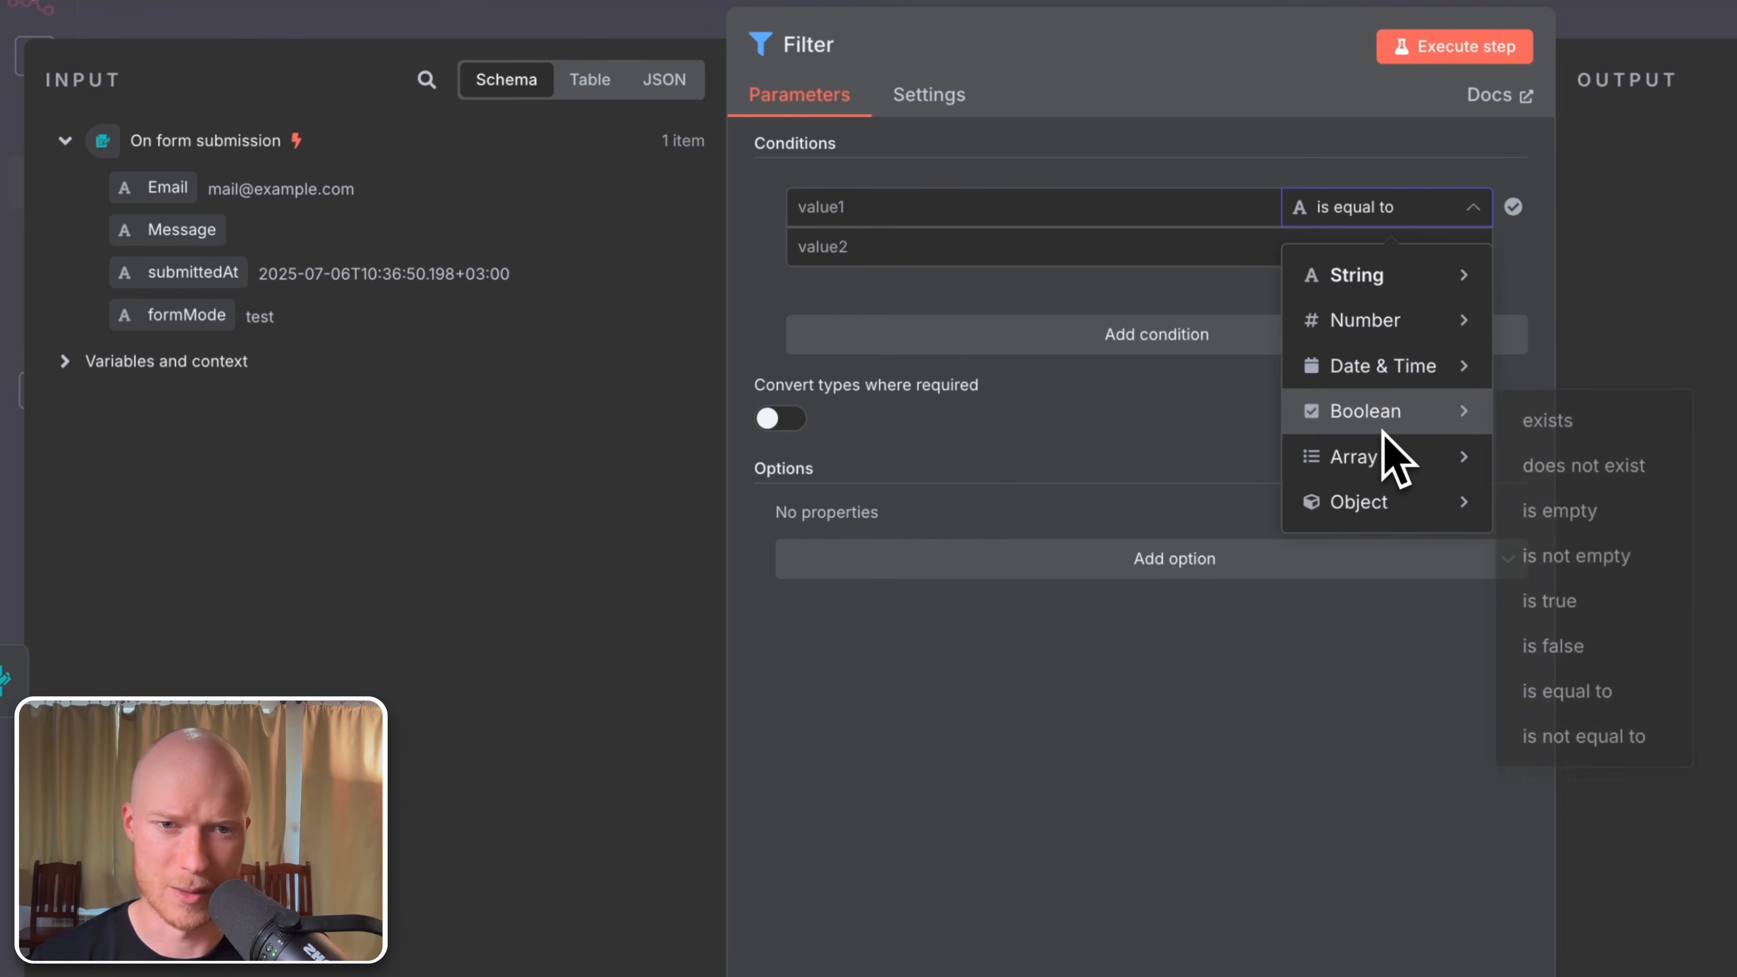
pyautogui.moveTo(1395, 338)
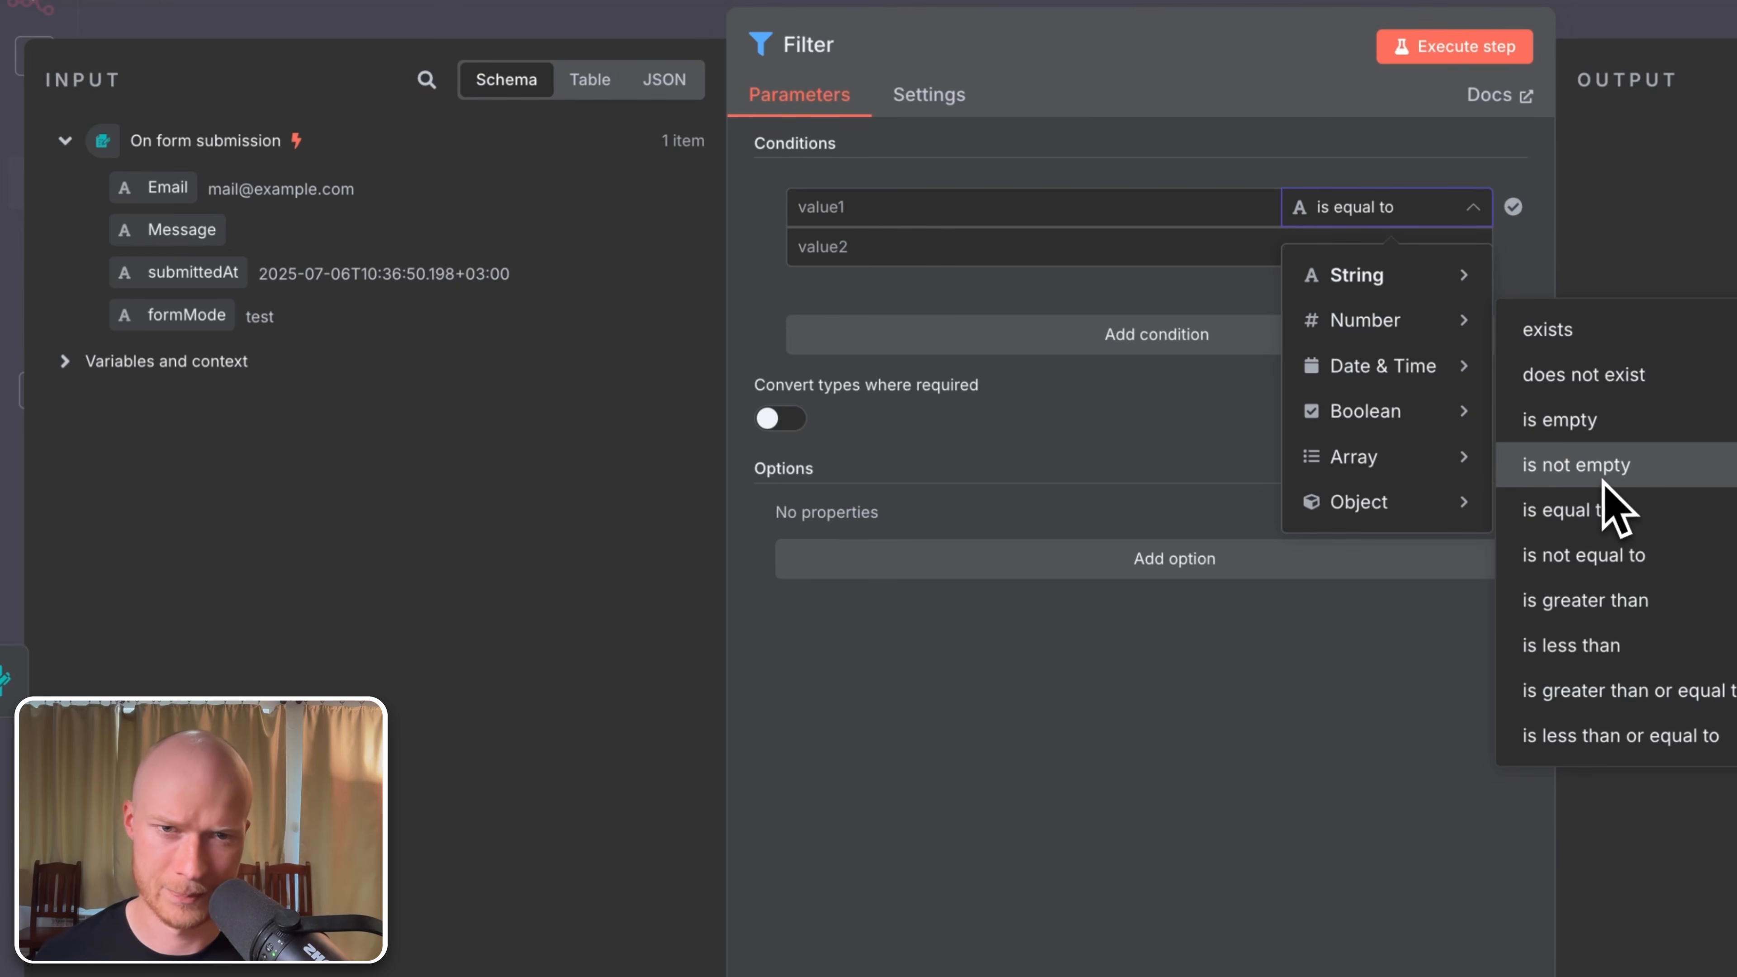
pyautogui.moveTo(1380, 278)
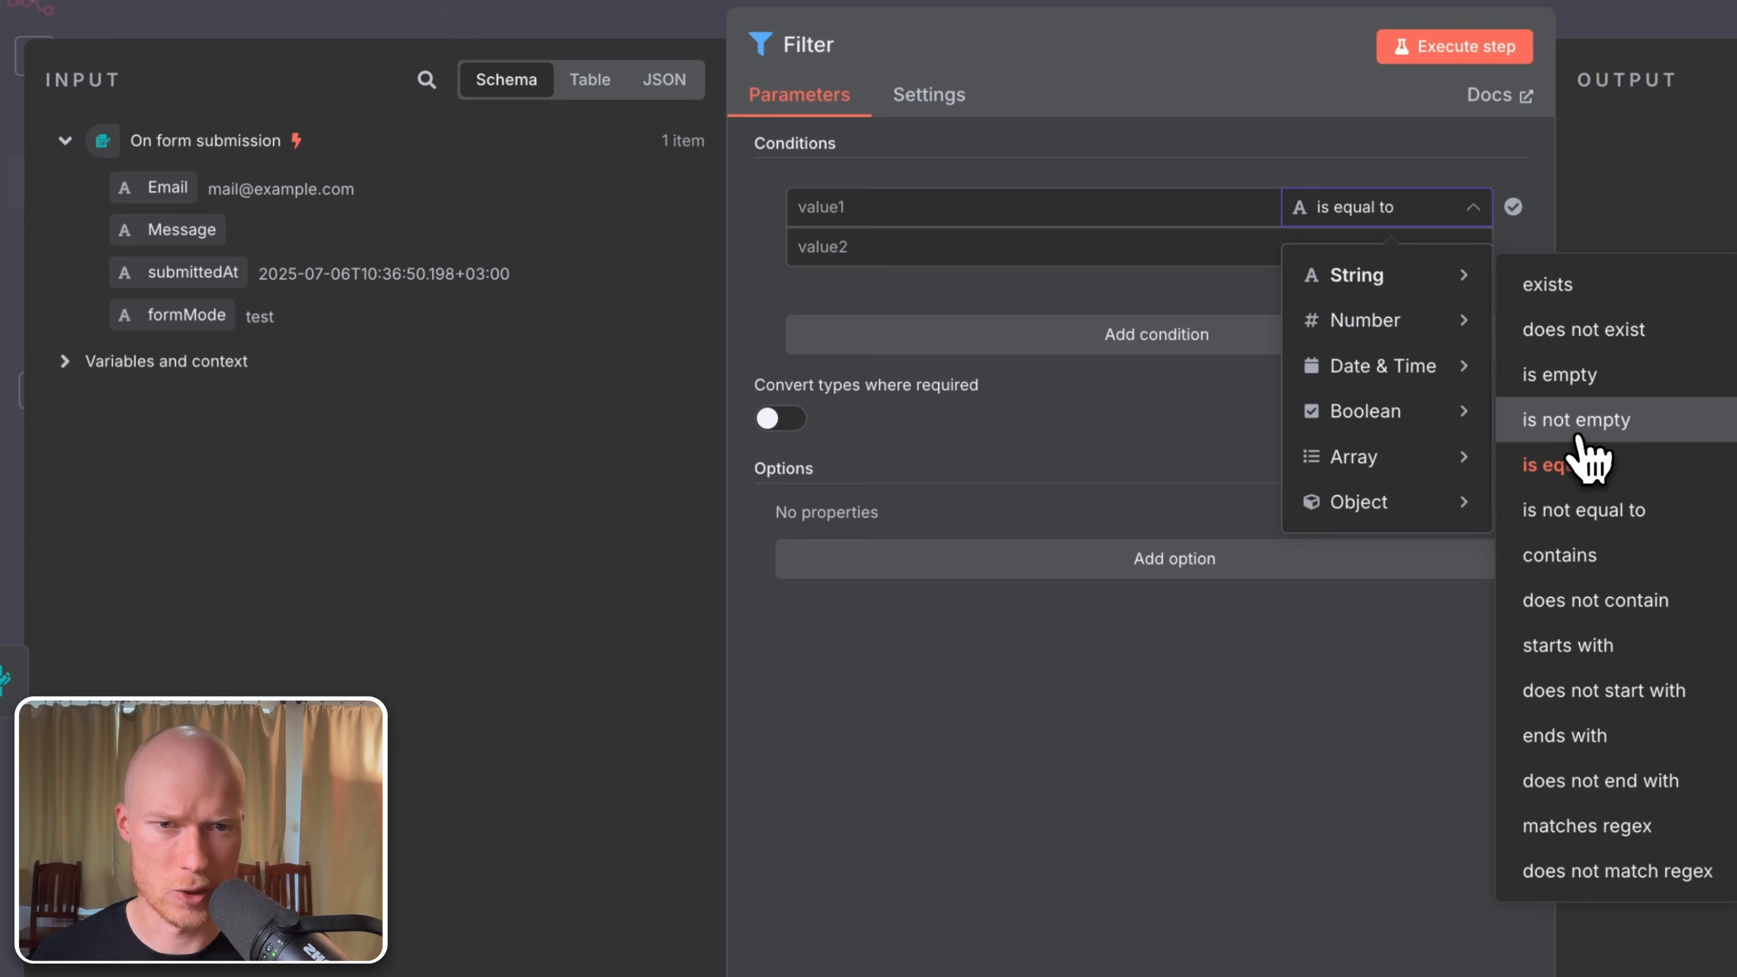
pyautogui.click(1563, 436)
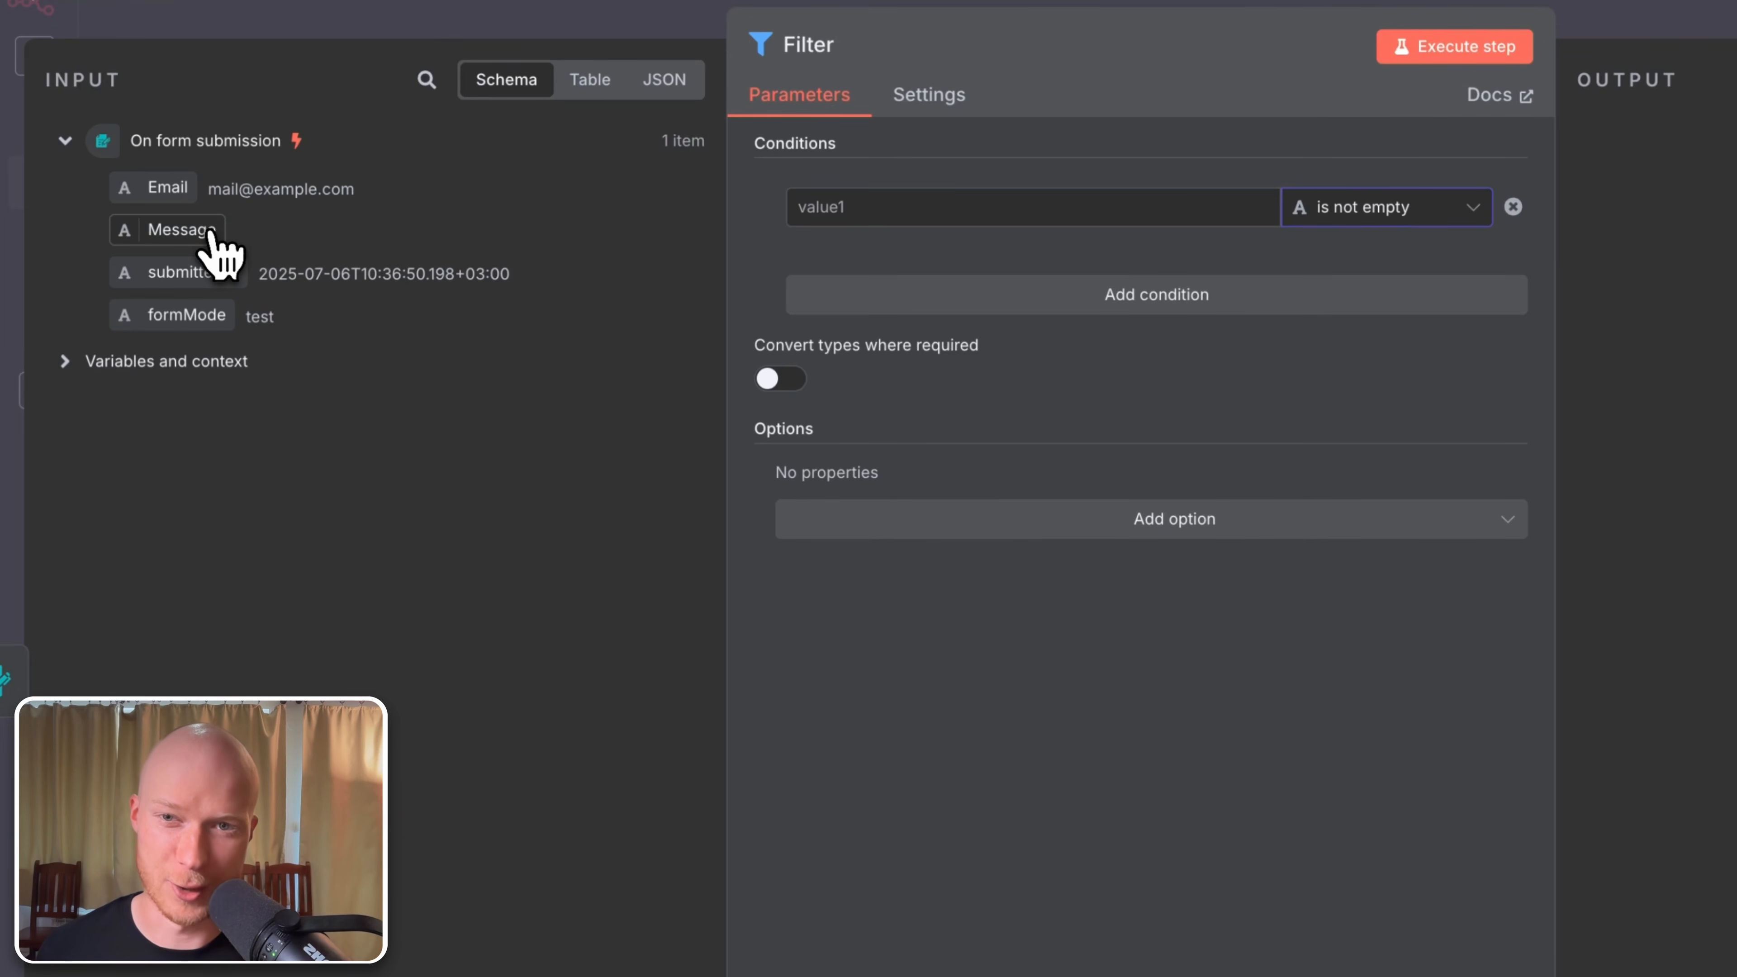
# Step: Set the condition's value to an expression using the form's Message field
pyautogui.click(879, 208)
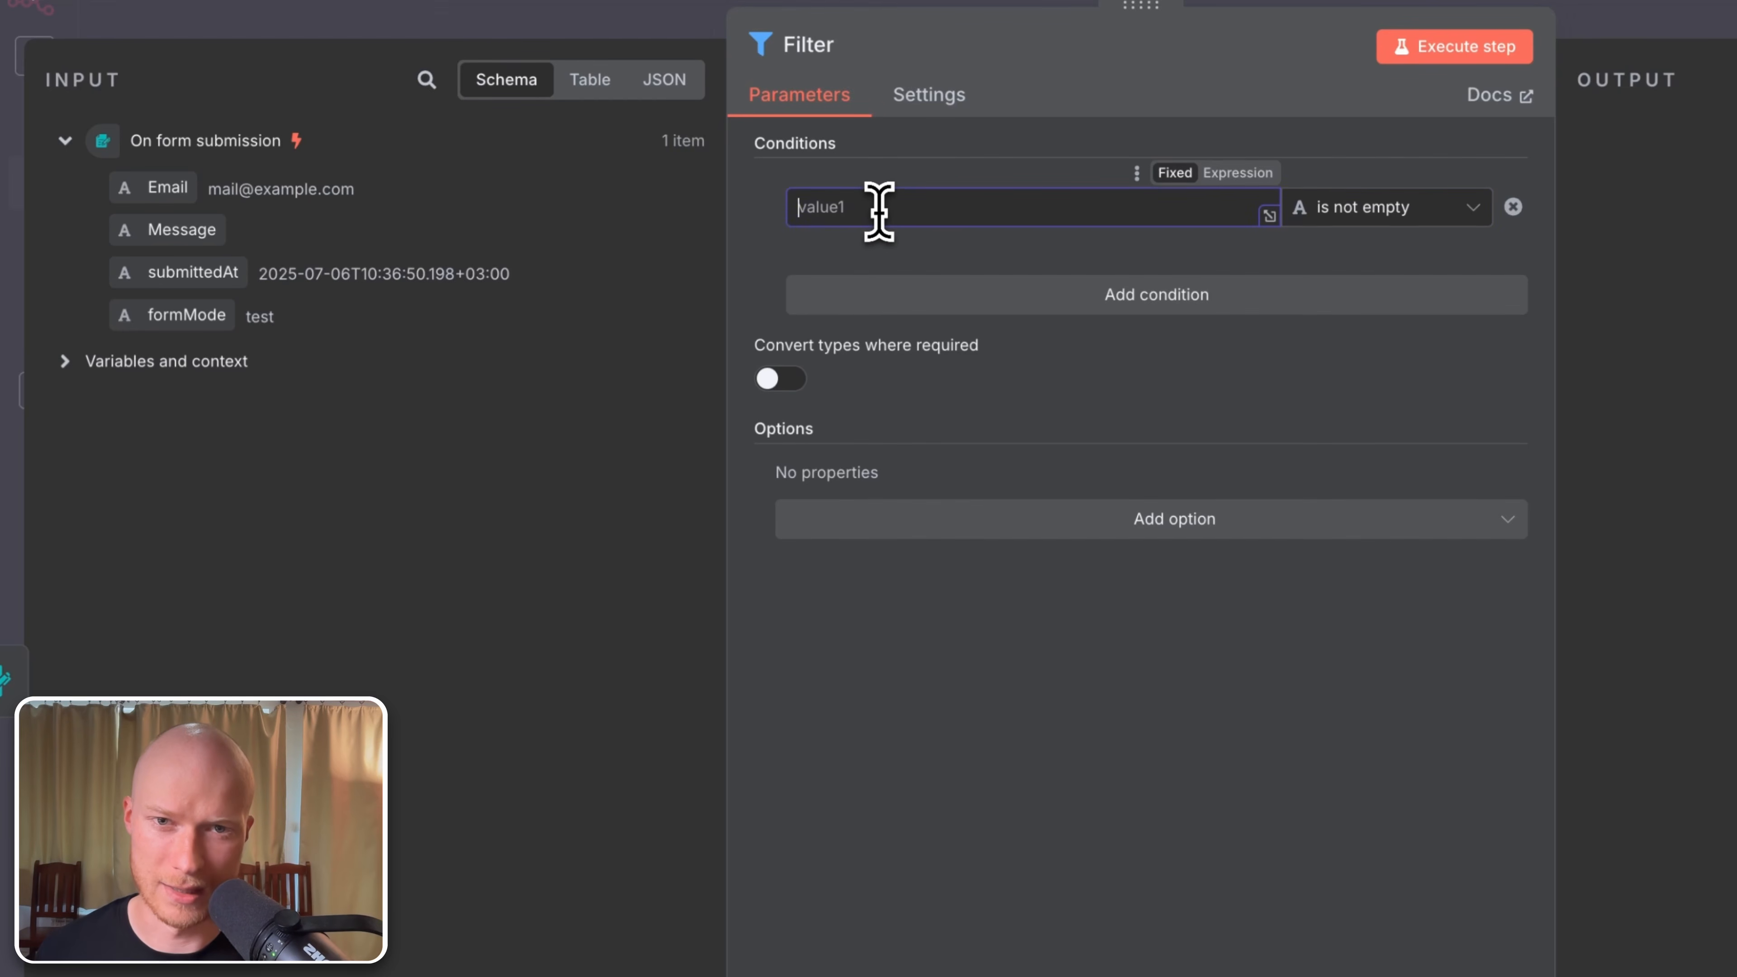
pyautogui.click(1237, 173)
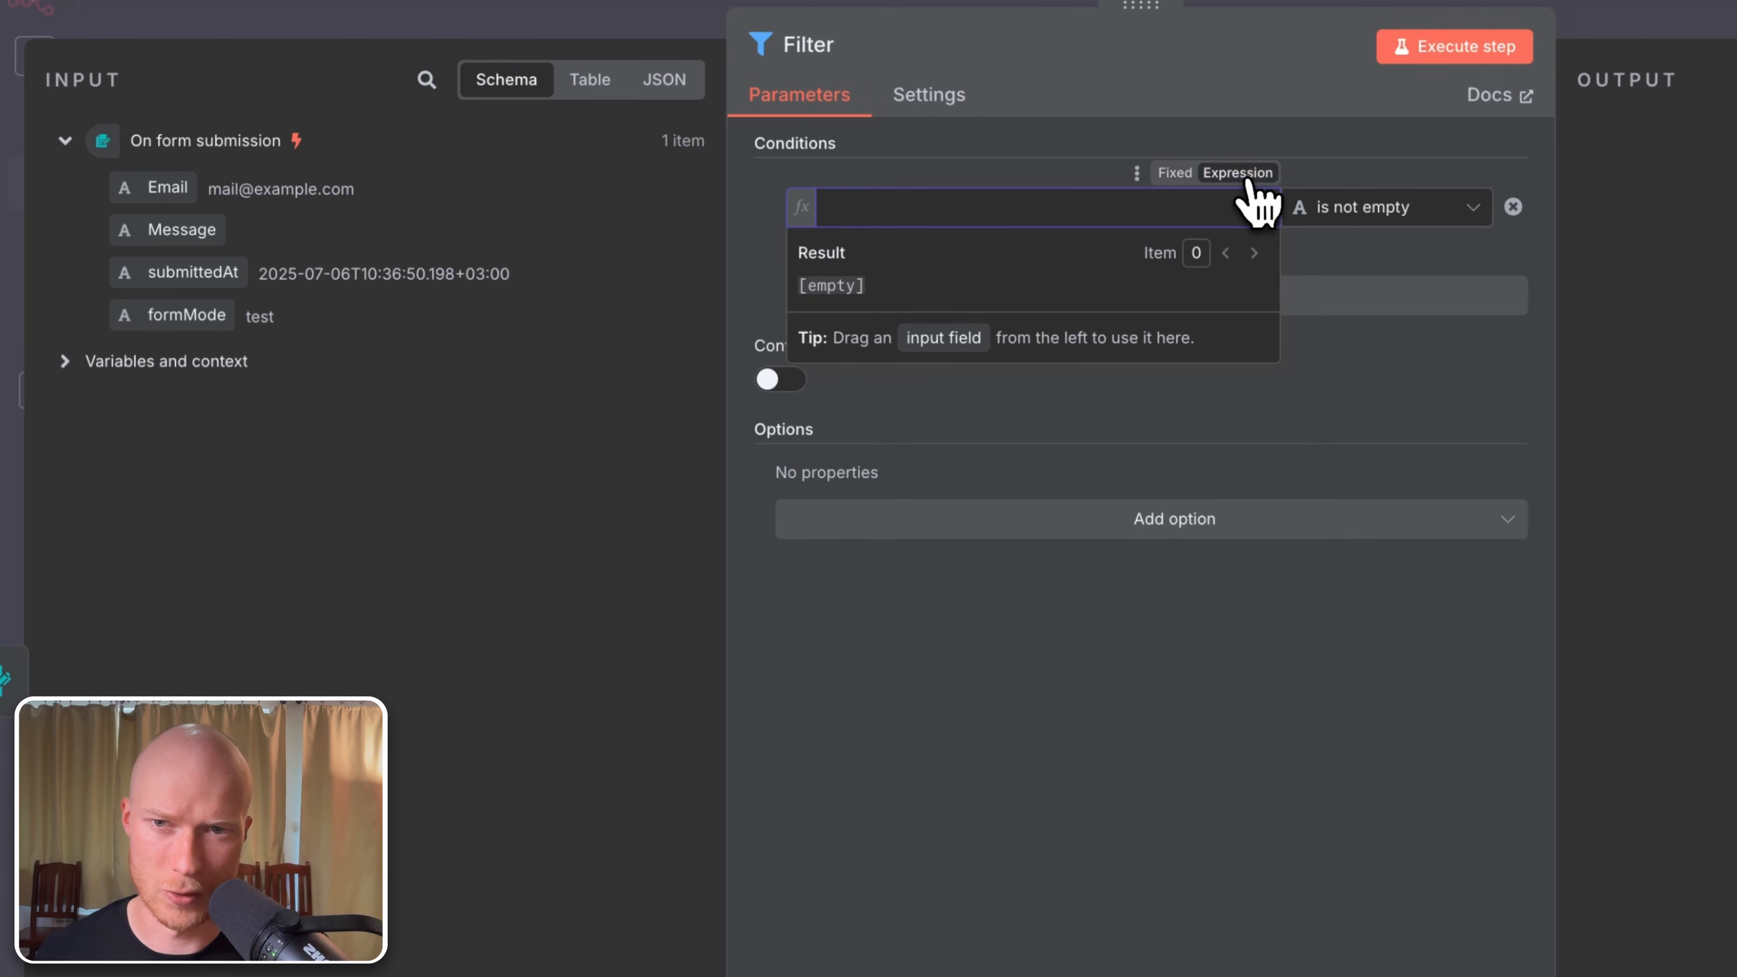
pyautogui.moveTo(192, 236); pyautogui.dragTo(879, 207)
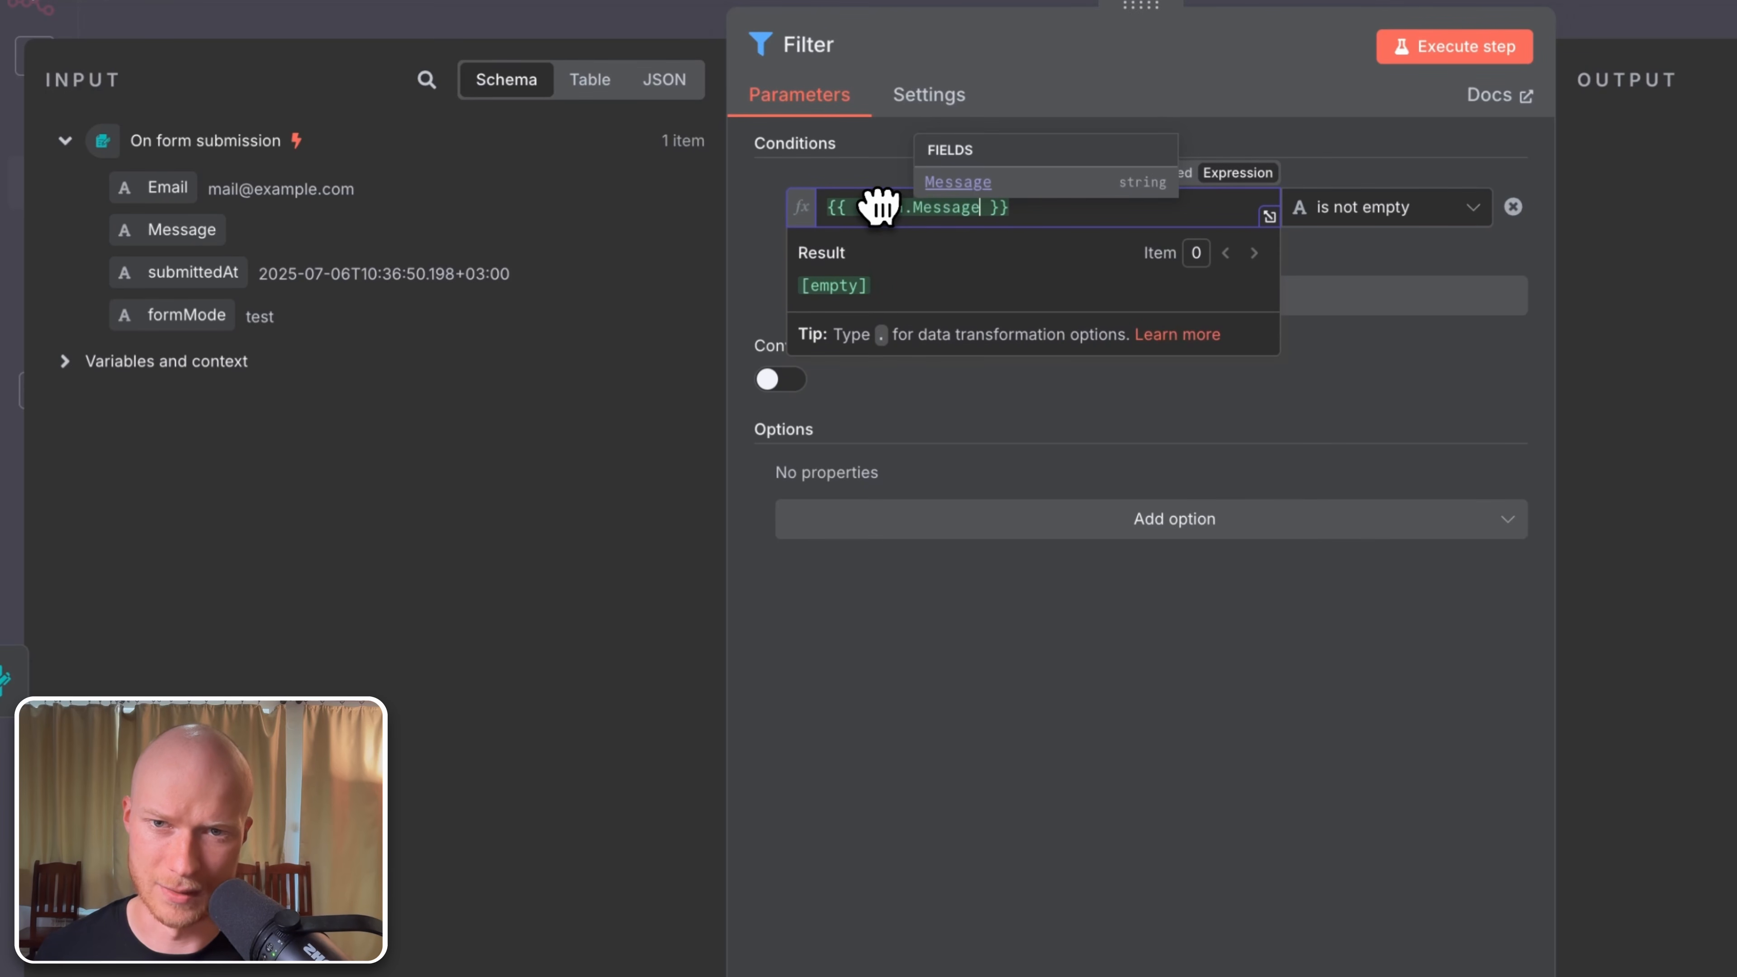
pyautogui.click(904, 619)
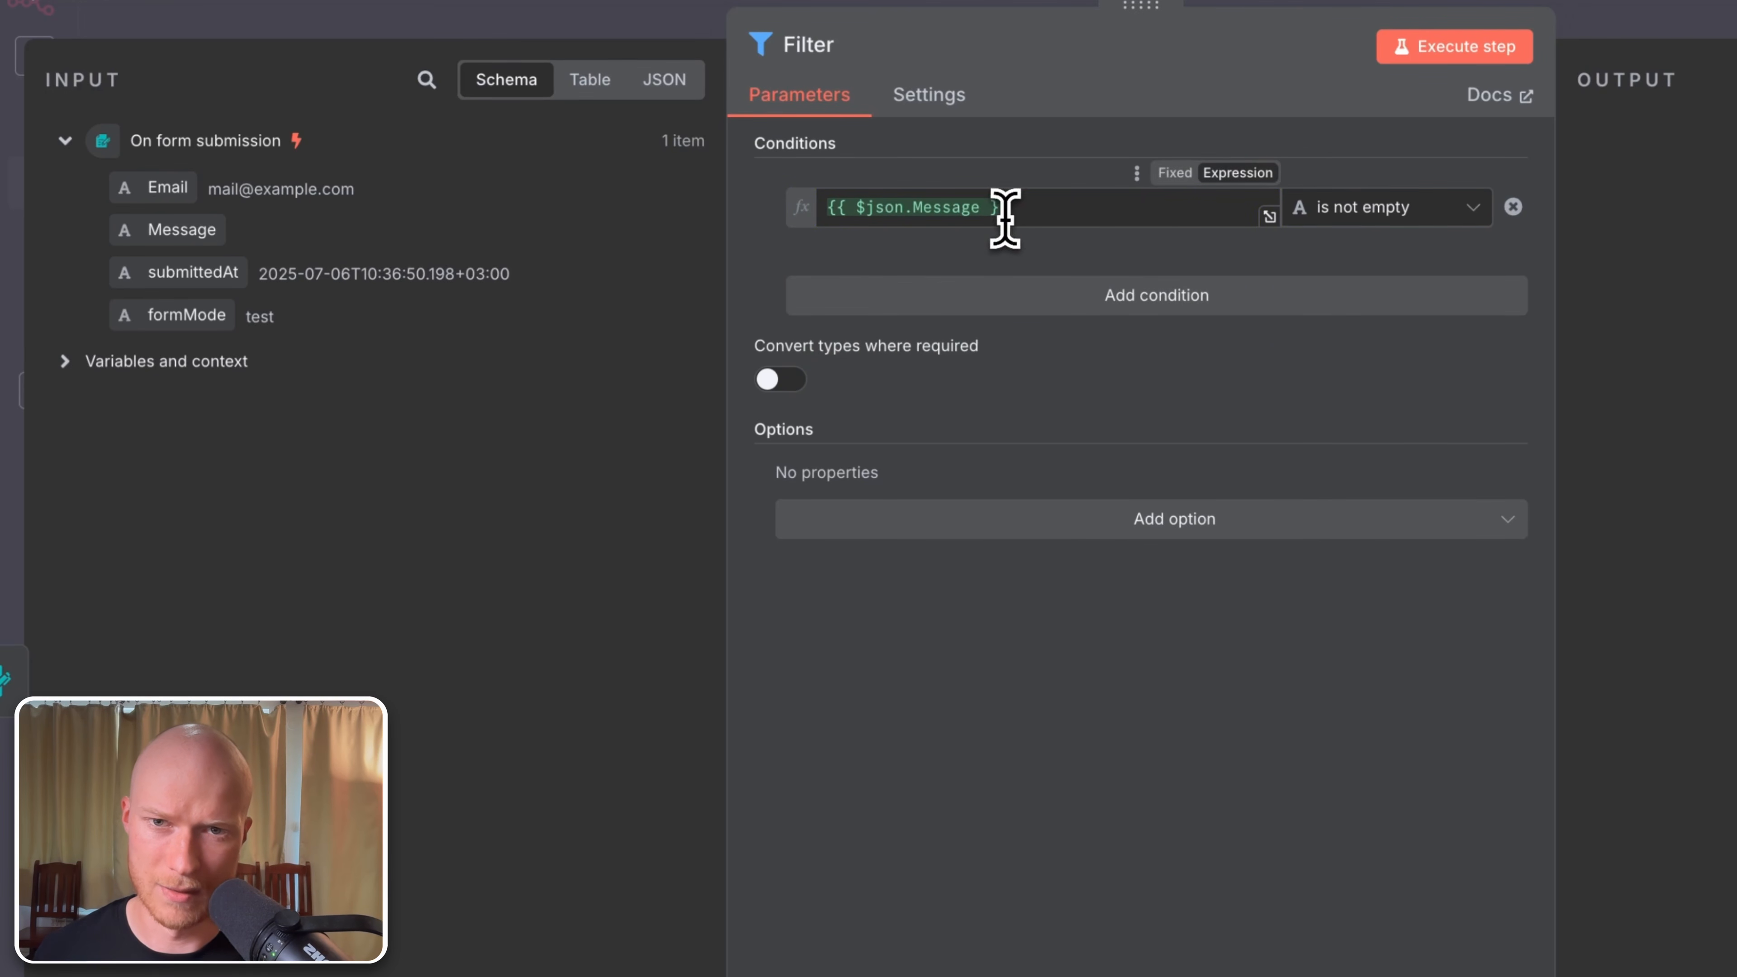
pyautogui.moveTo(1004, 218); pyautogui.dragTo(826, 218)
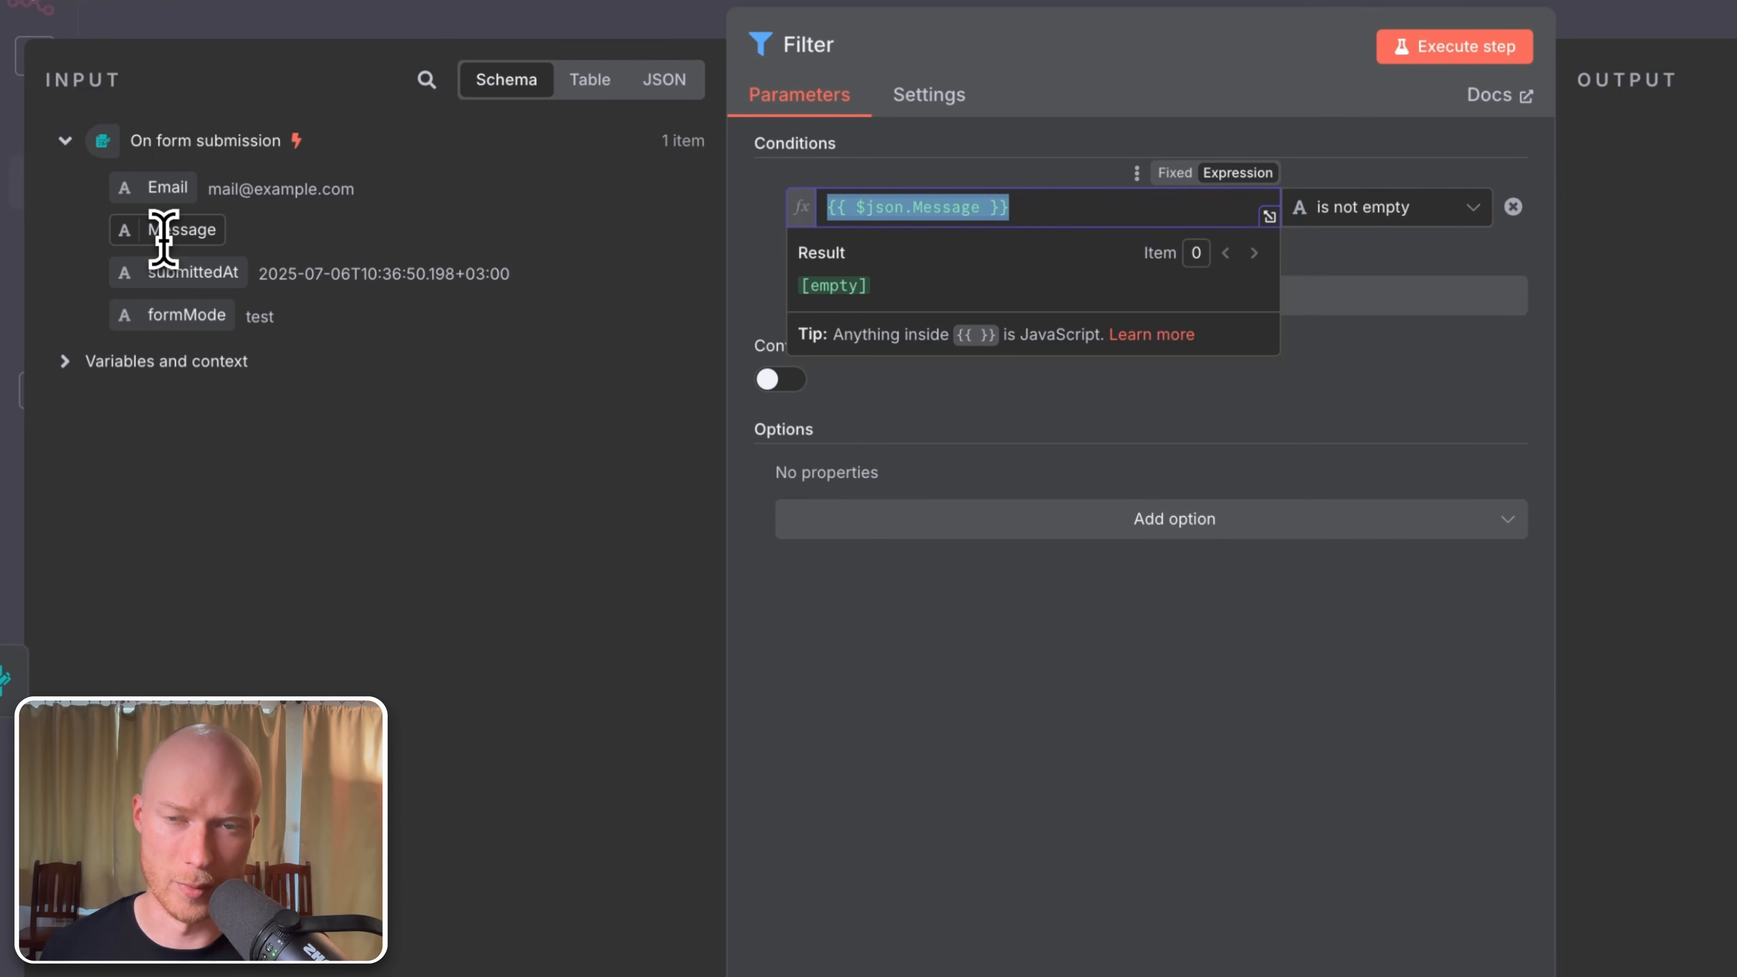
pyautogui.click(981, 734)
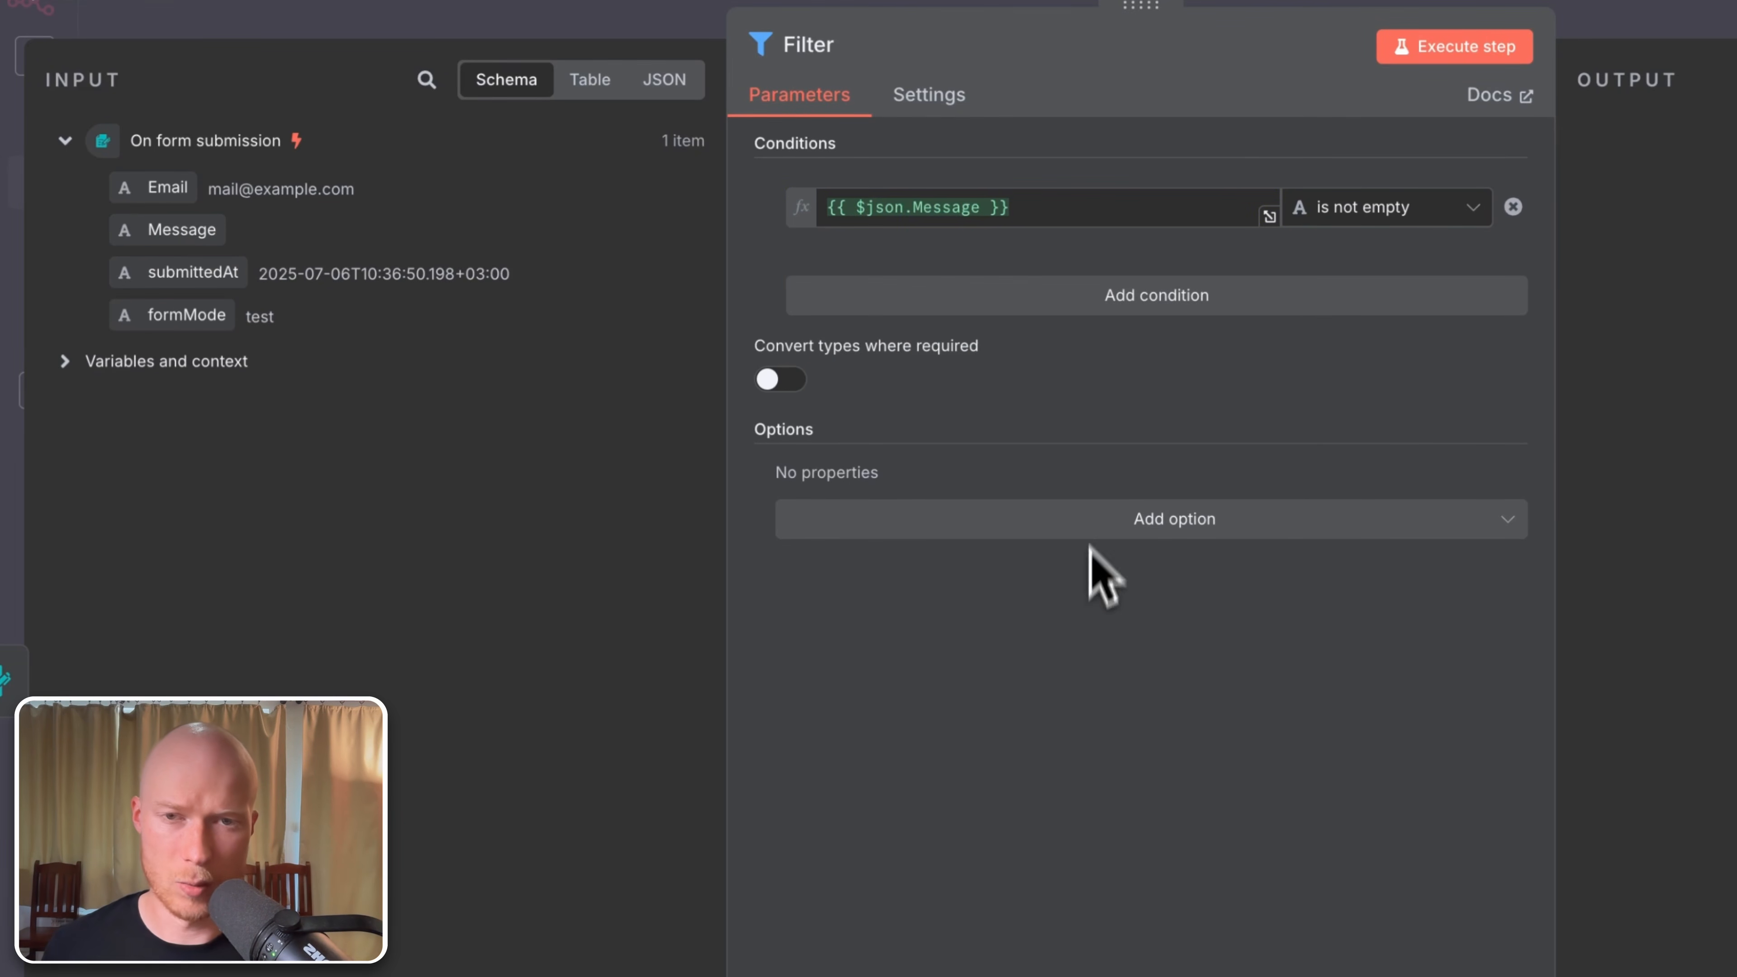
# Step: Remove the extra empty condition, keeping only Message is not empty, and return to the canvas
pyautogui.click(1099, 304)
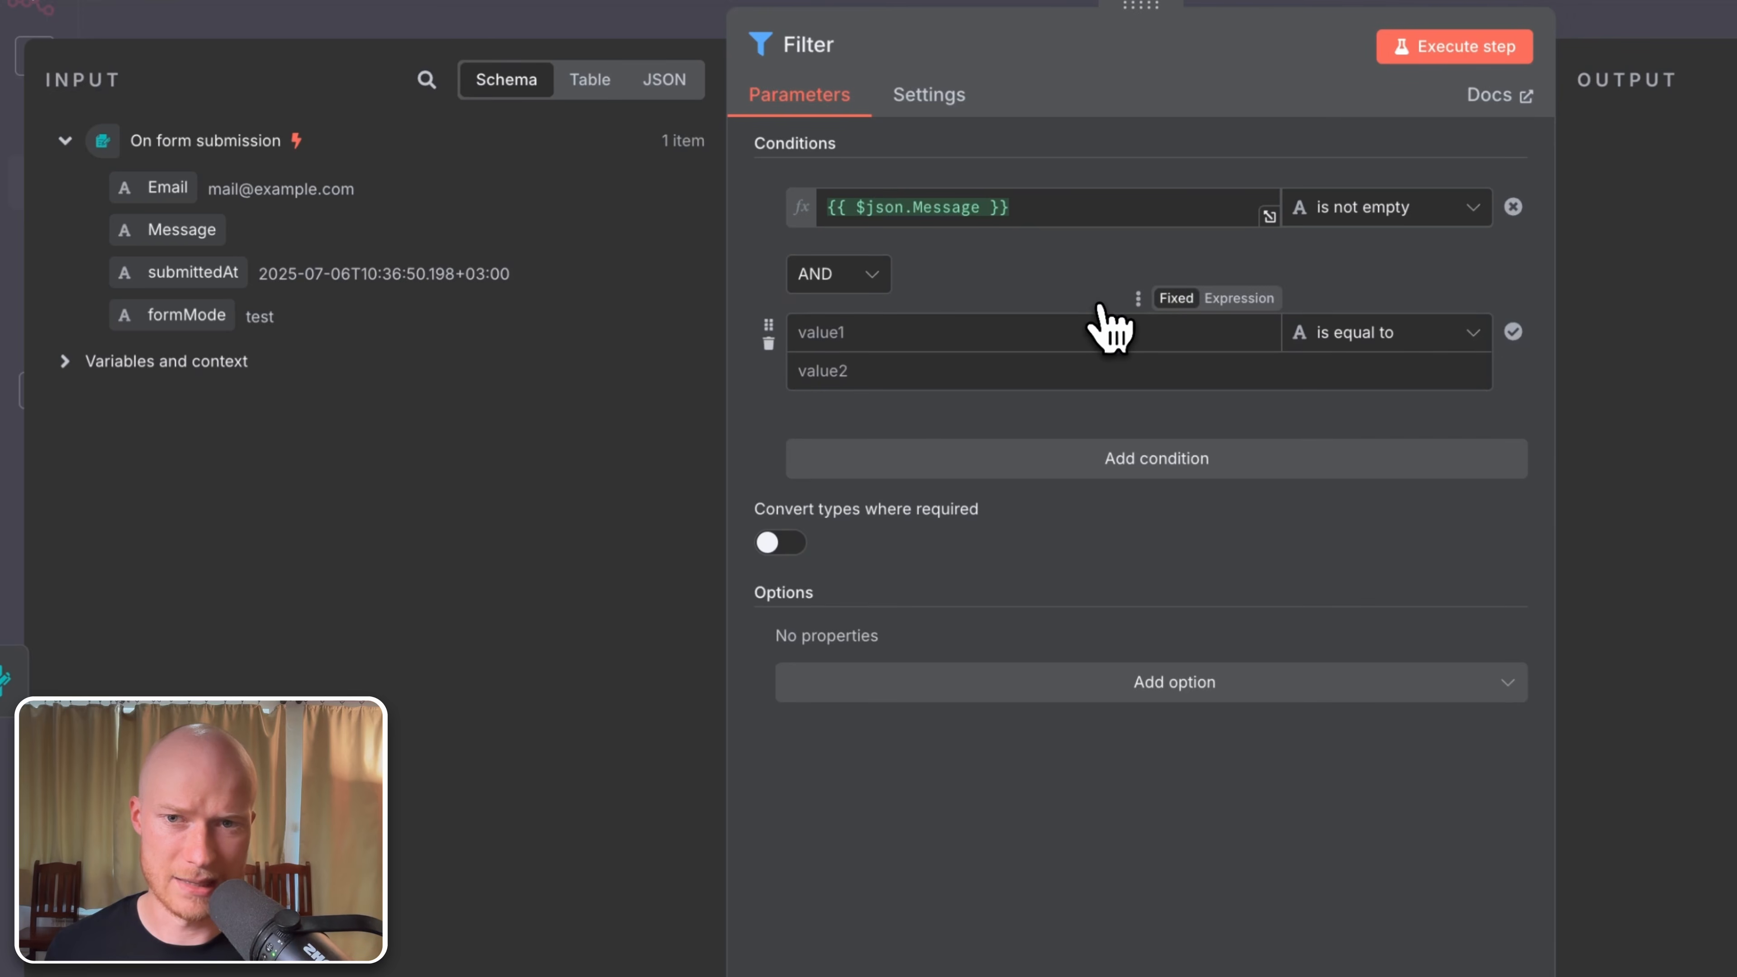
pyautogui.click(866, 283)
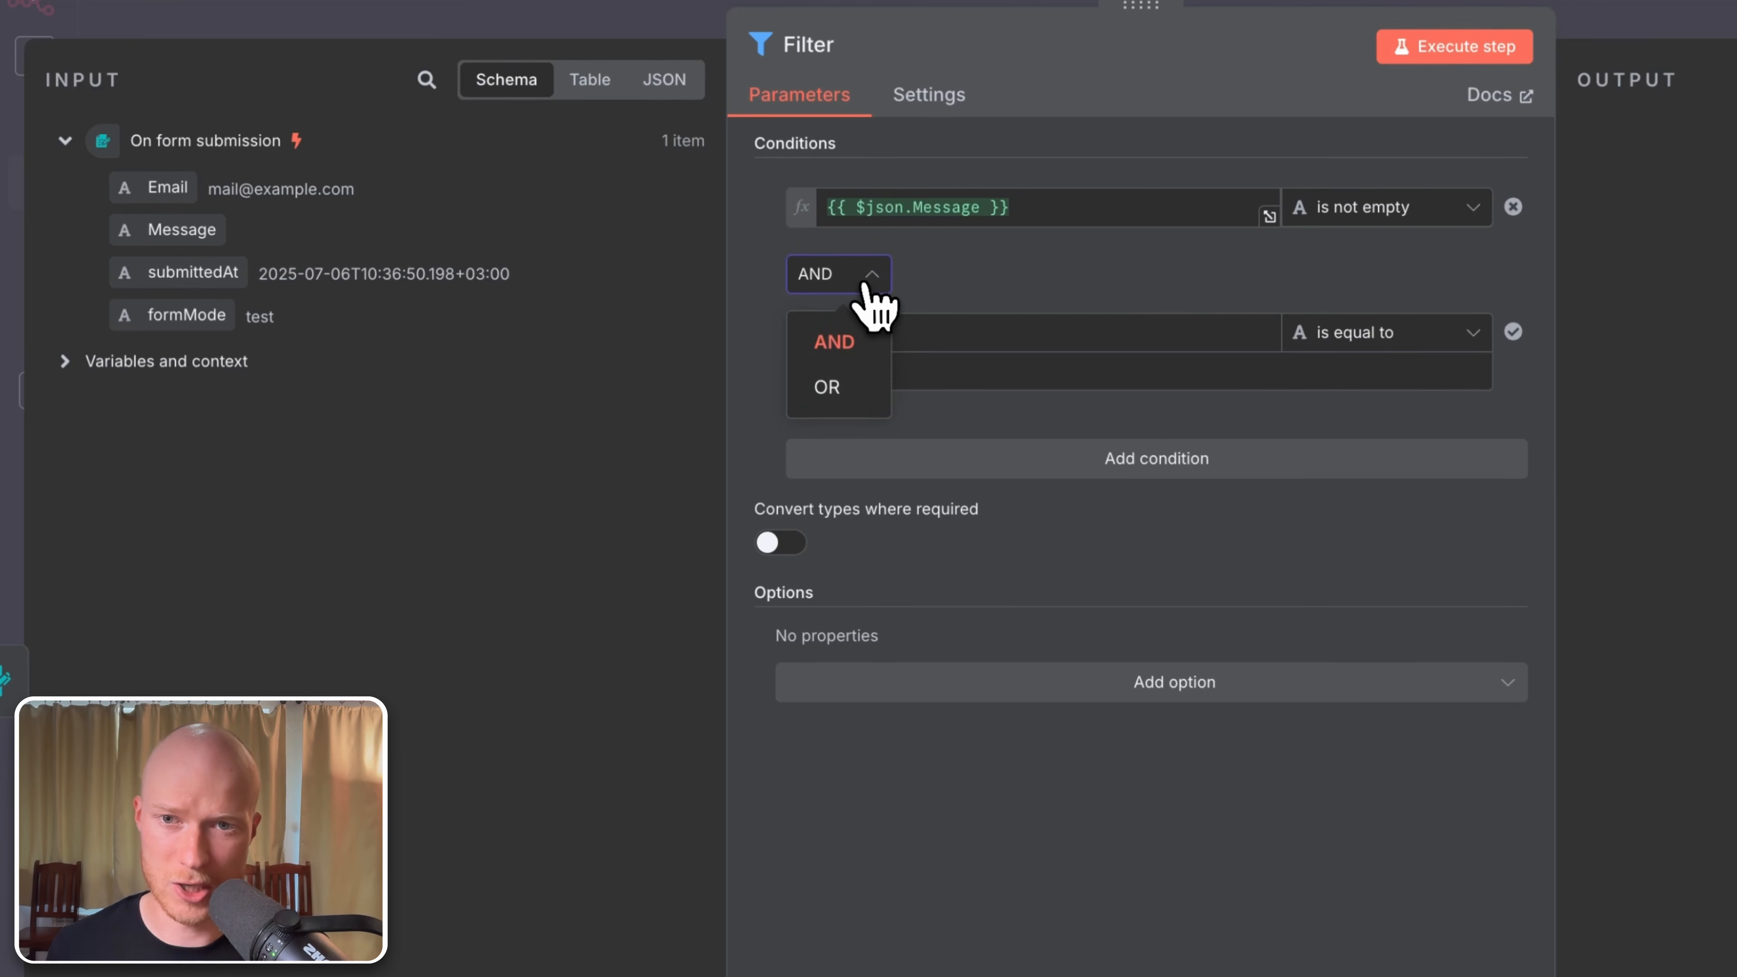
pyautogui.click(1125, 300)
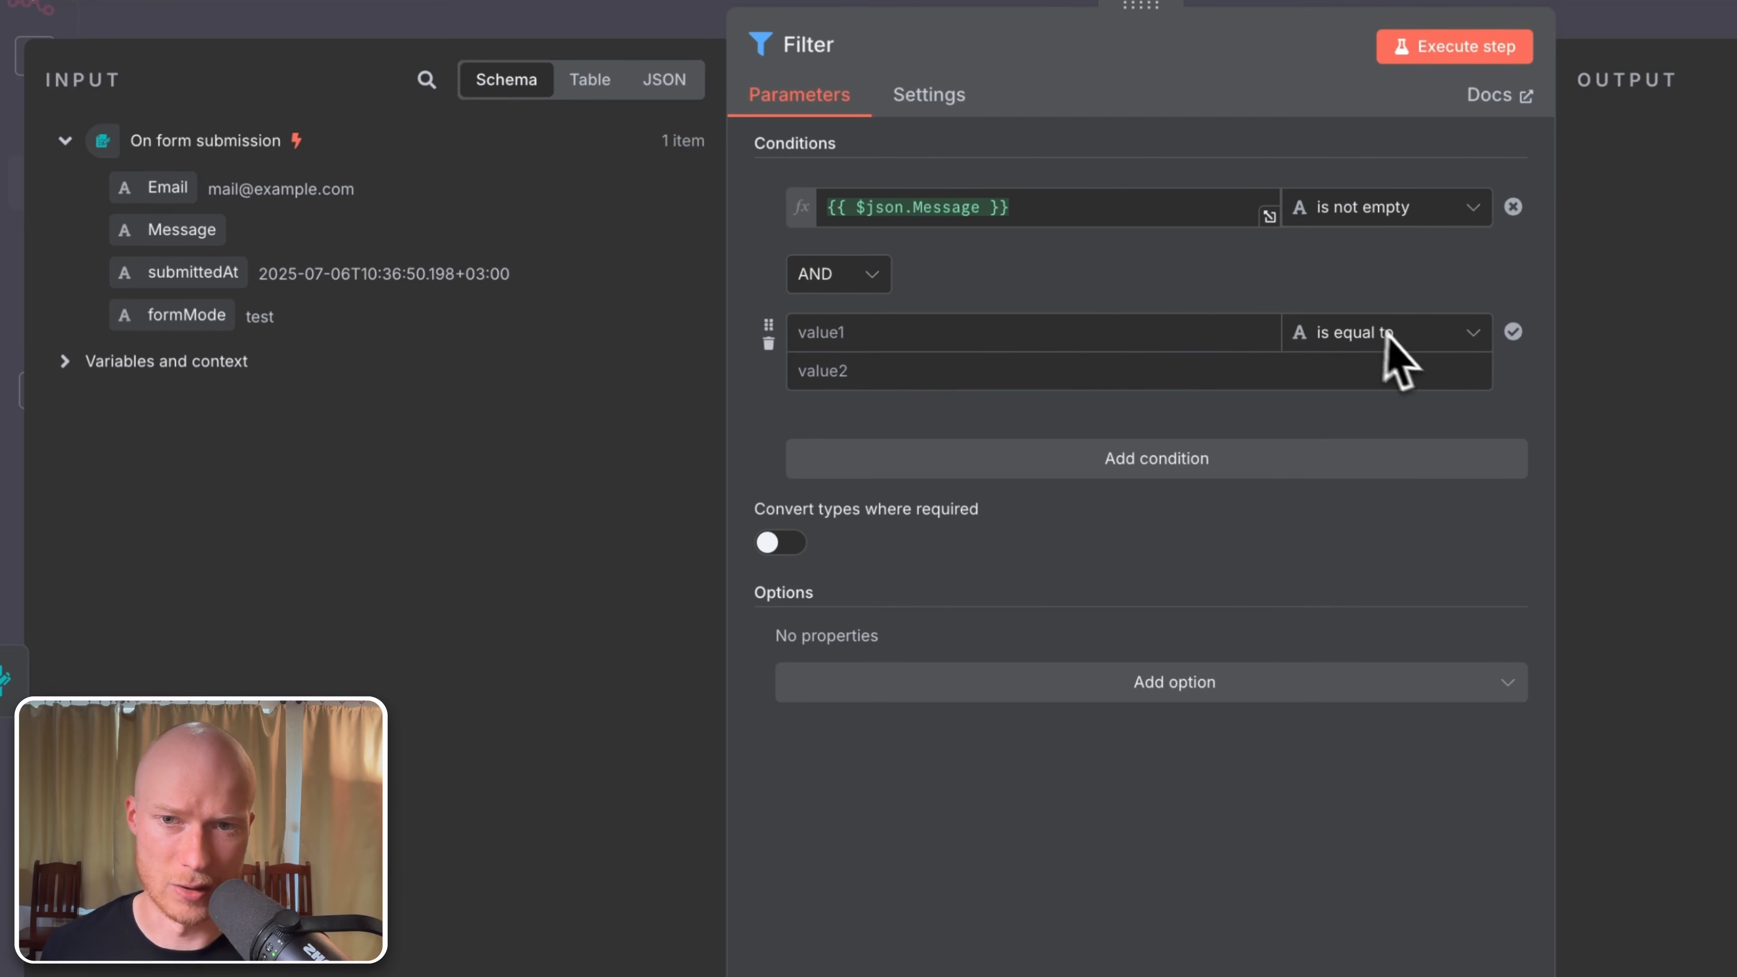
pyautogui.click(768, 343)
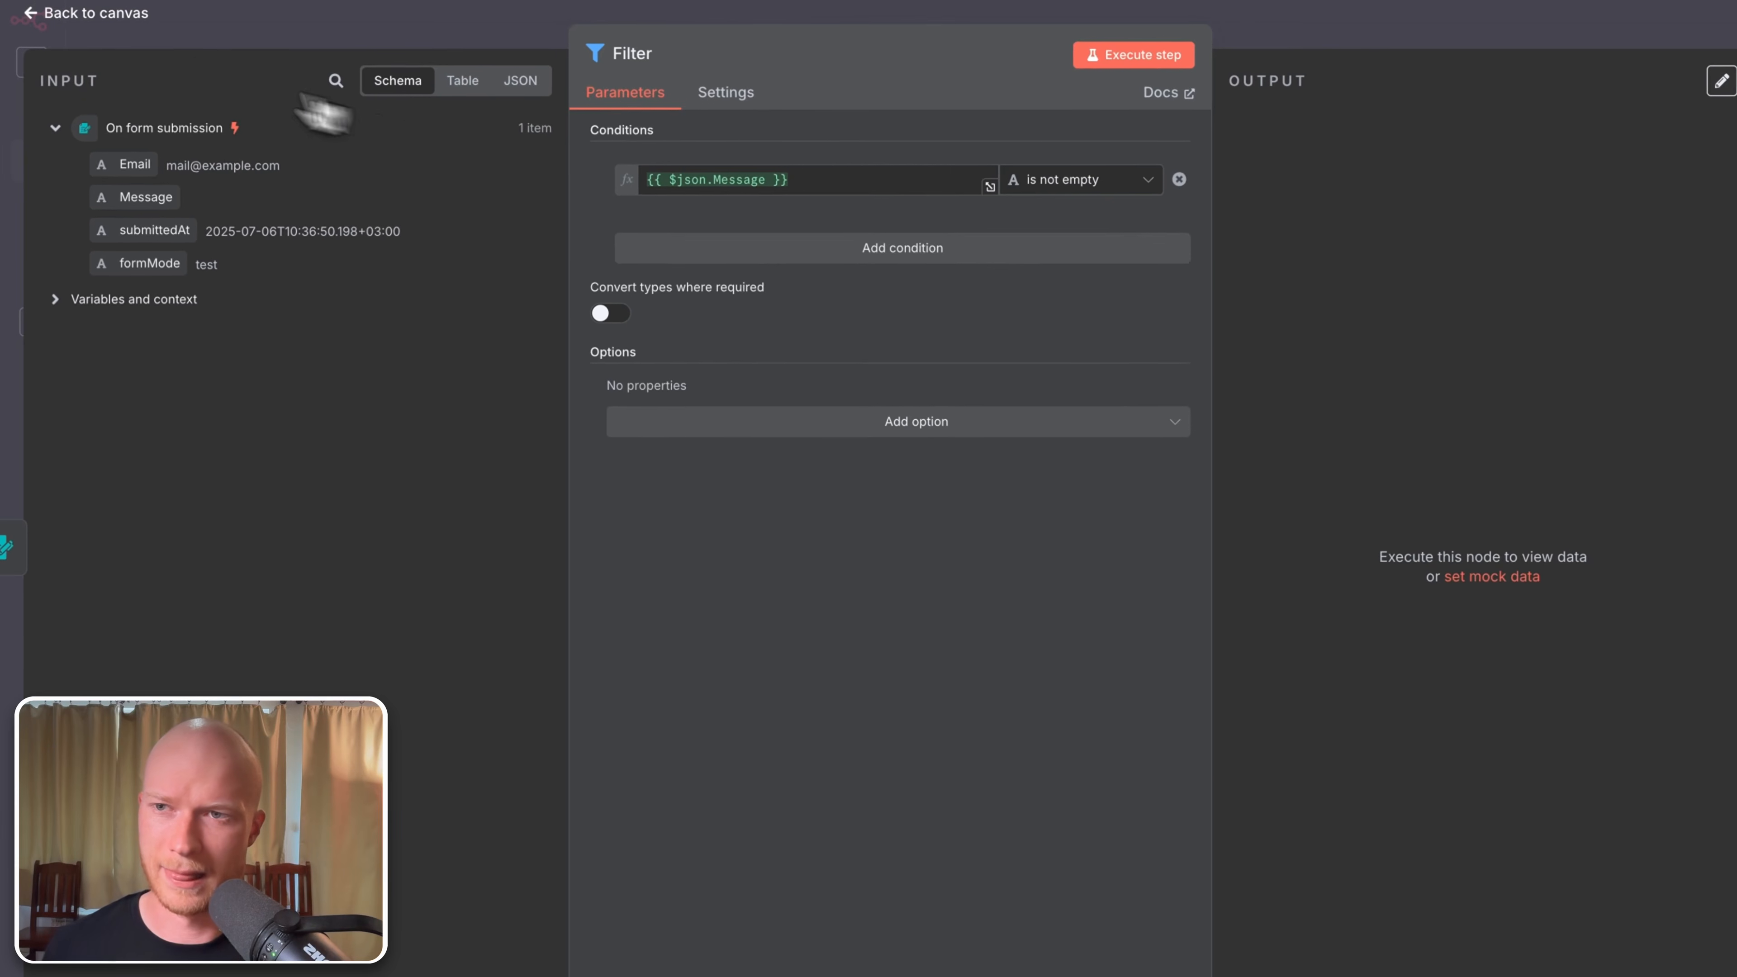
pyautogui.click(118, 30)
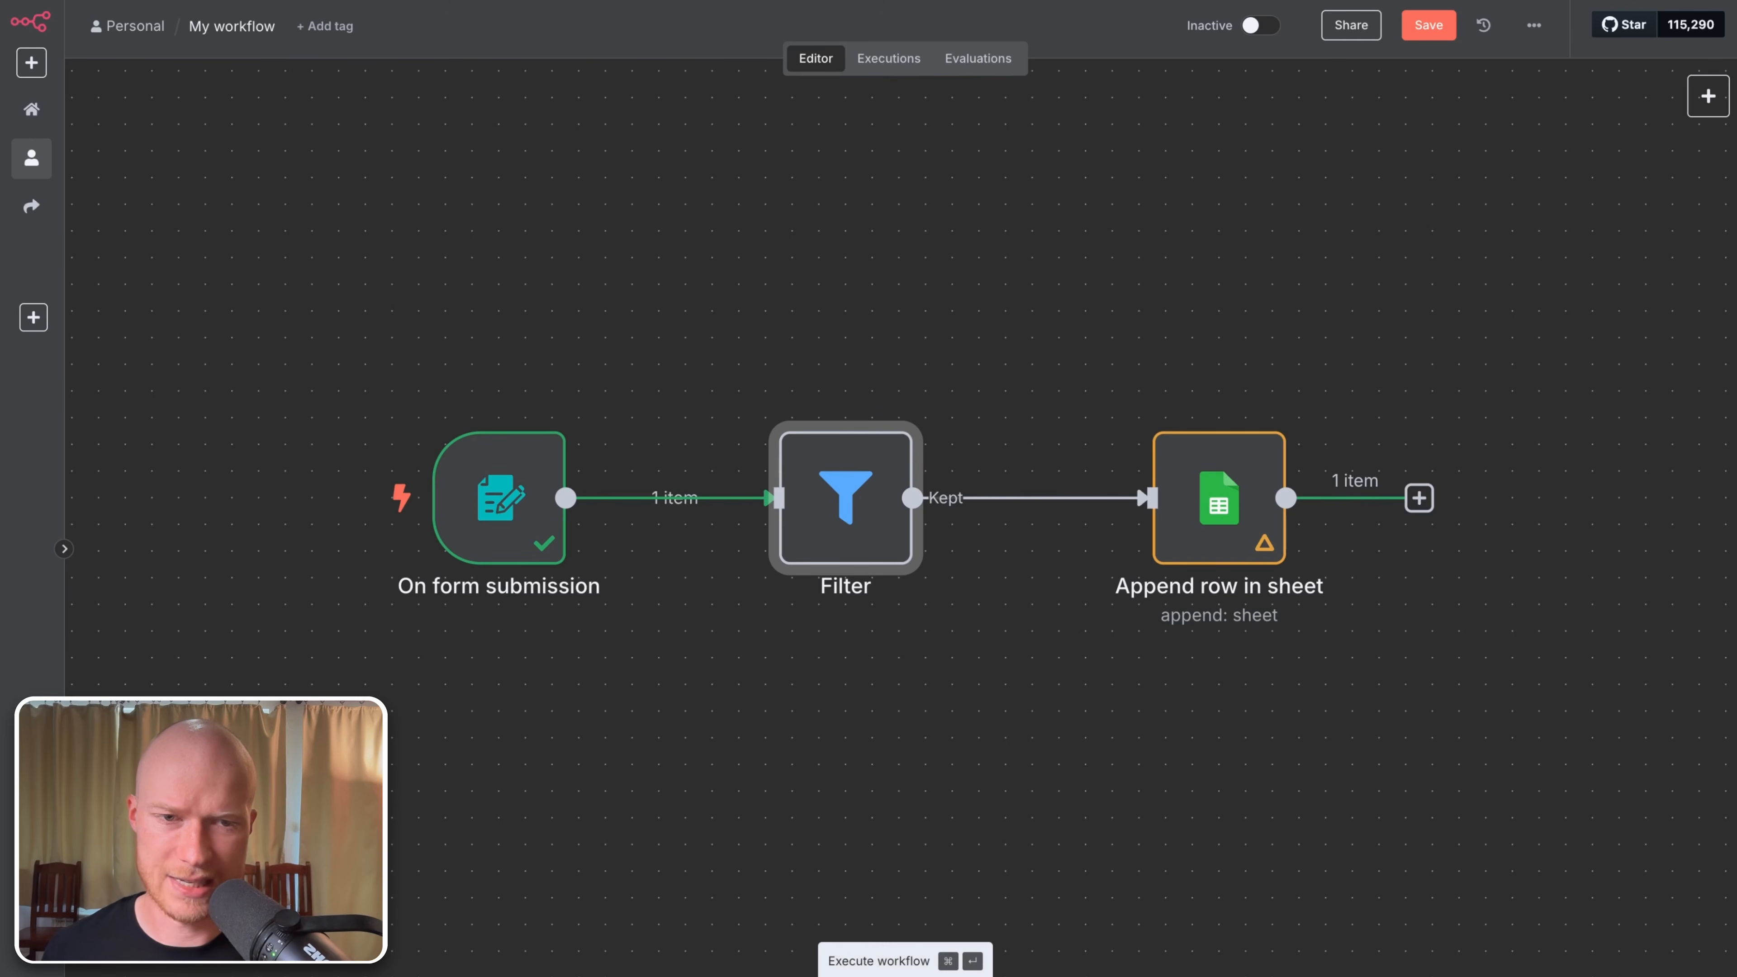
# Step: Run the workflow and submit the test form with an email but an empty Message
pyautogui.click(889, 959)
pyautogui.click(790, 199)
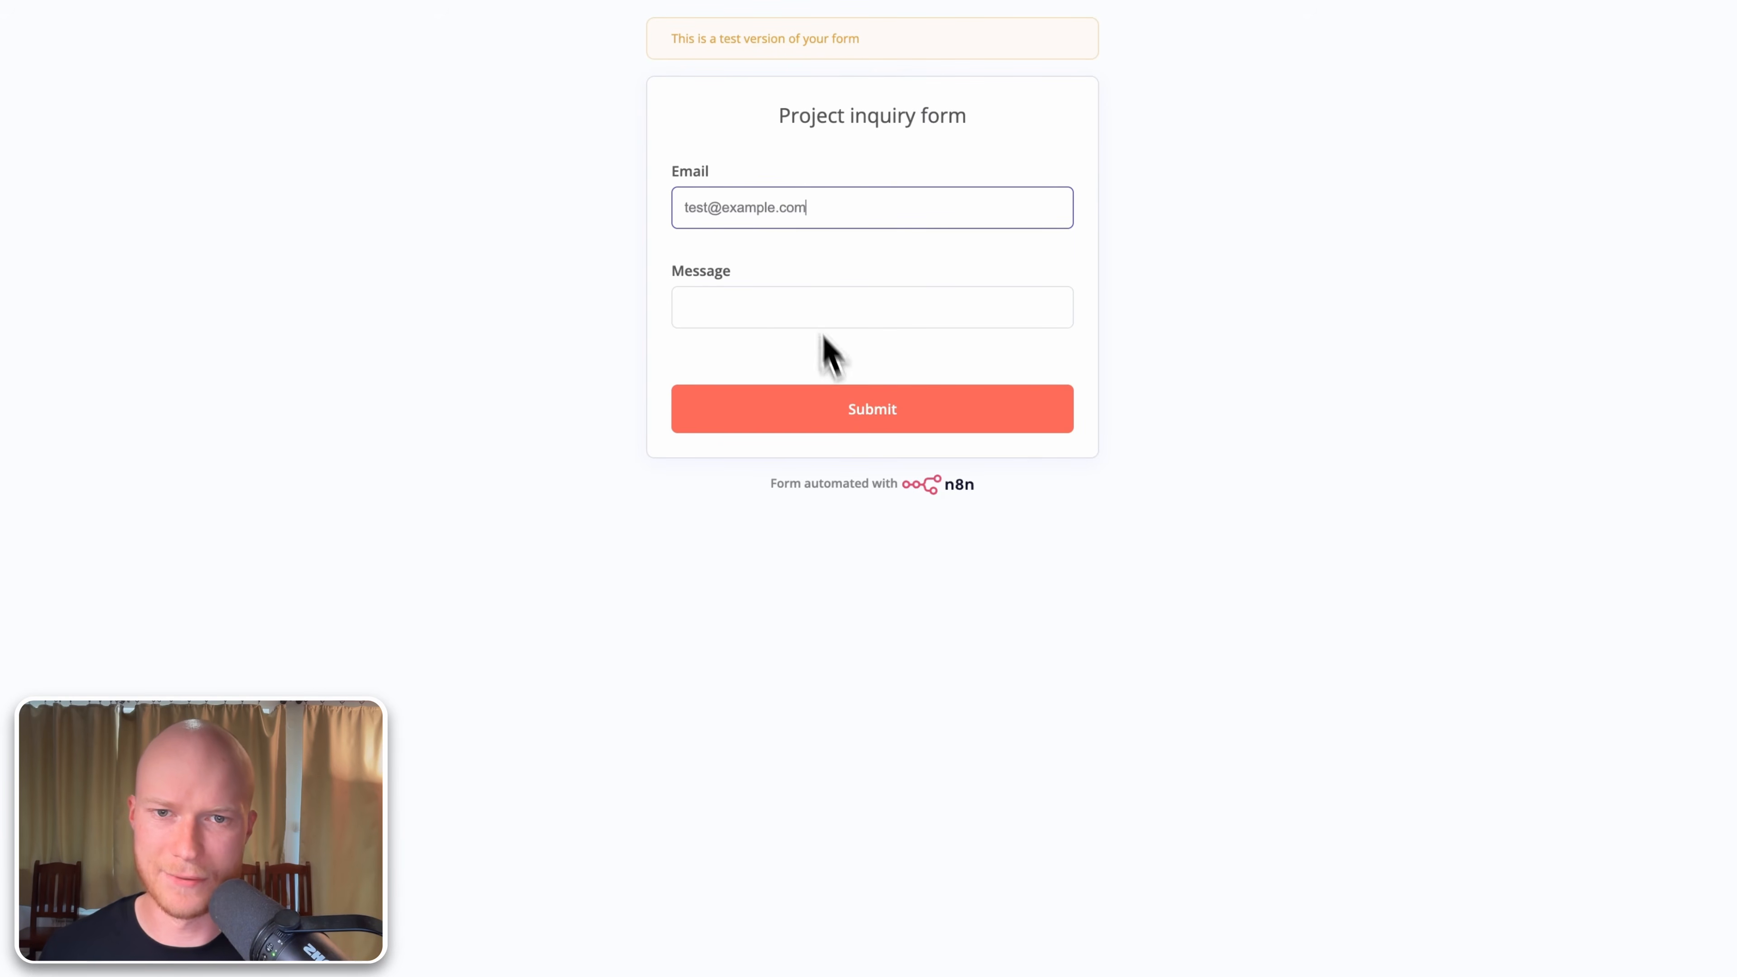
pyautogui.click(846, 427)
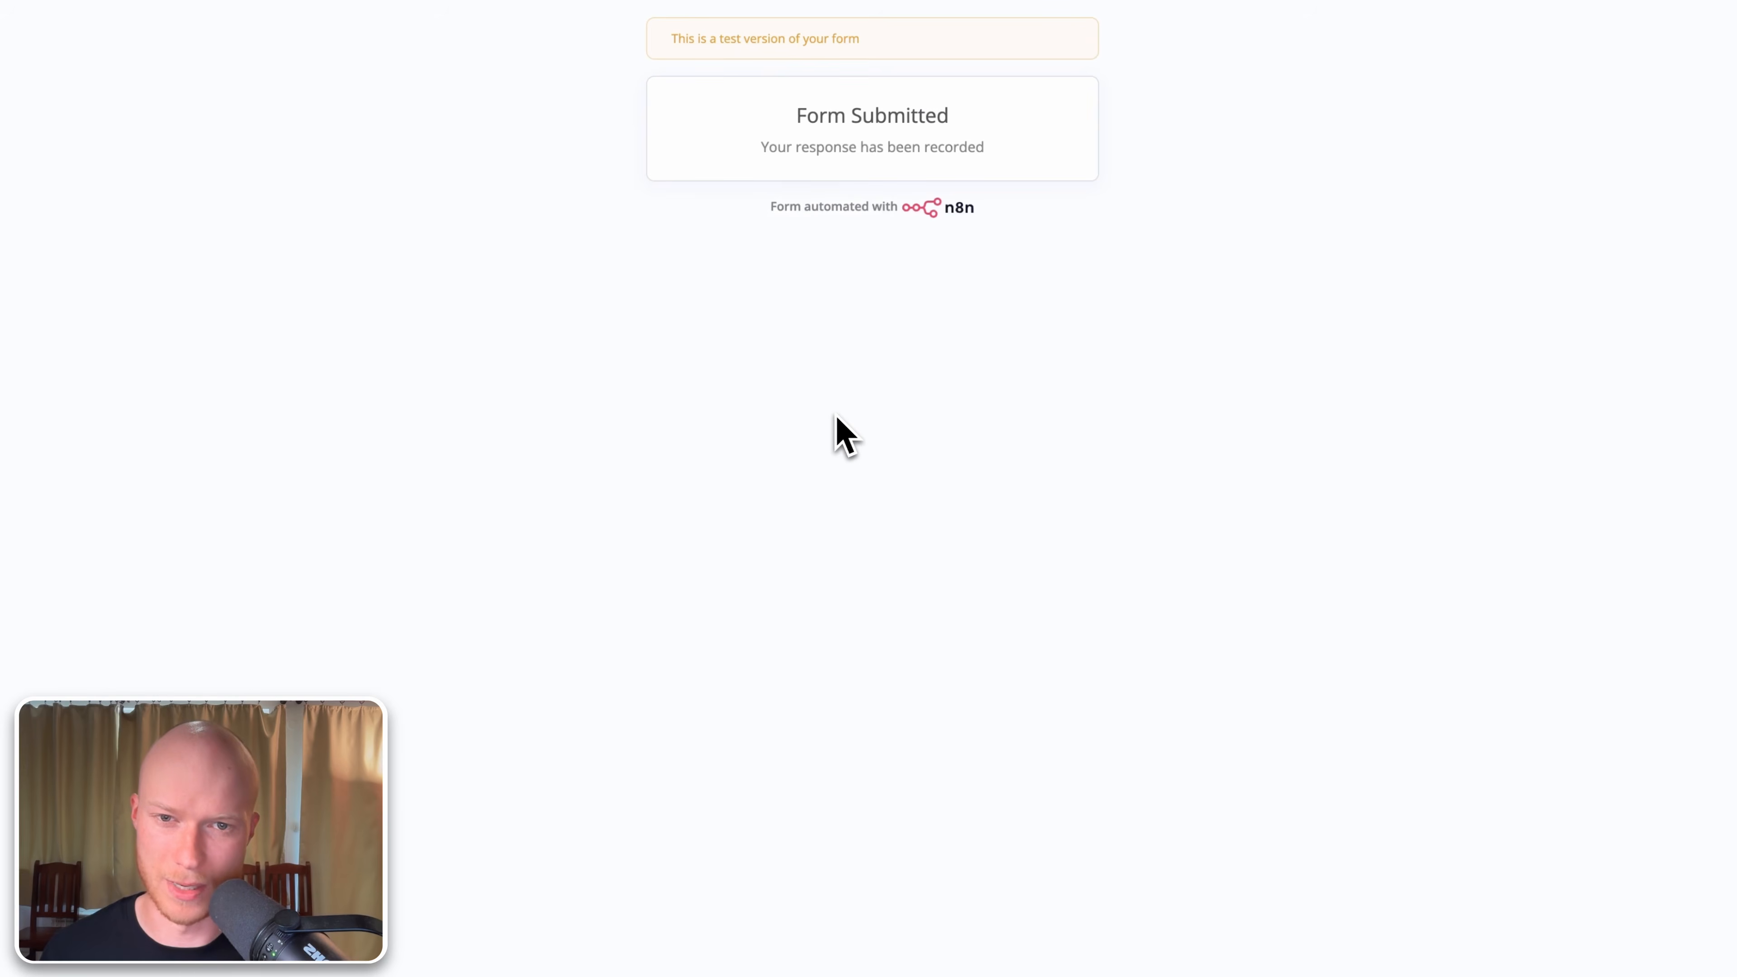
pyautogui.click(271, 33)
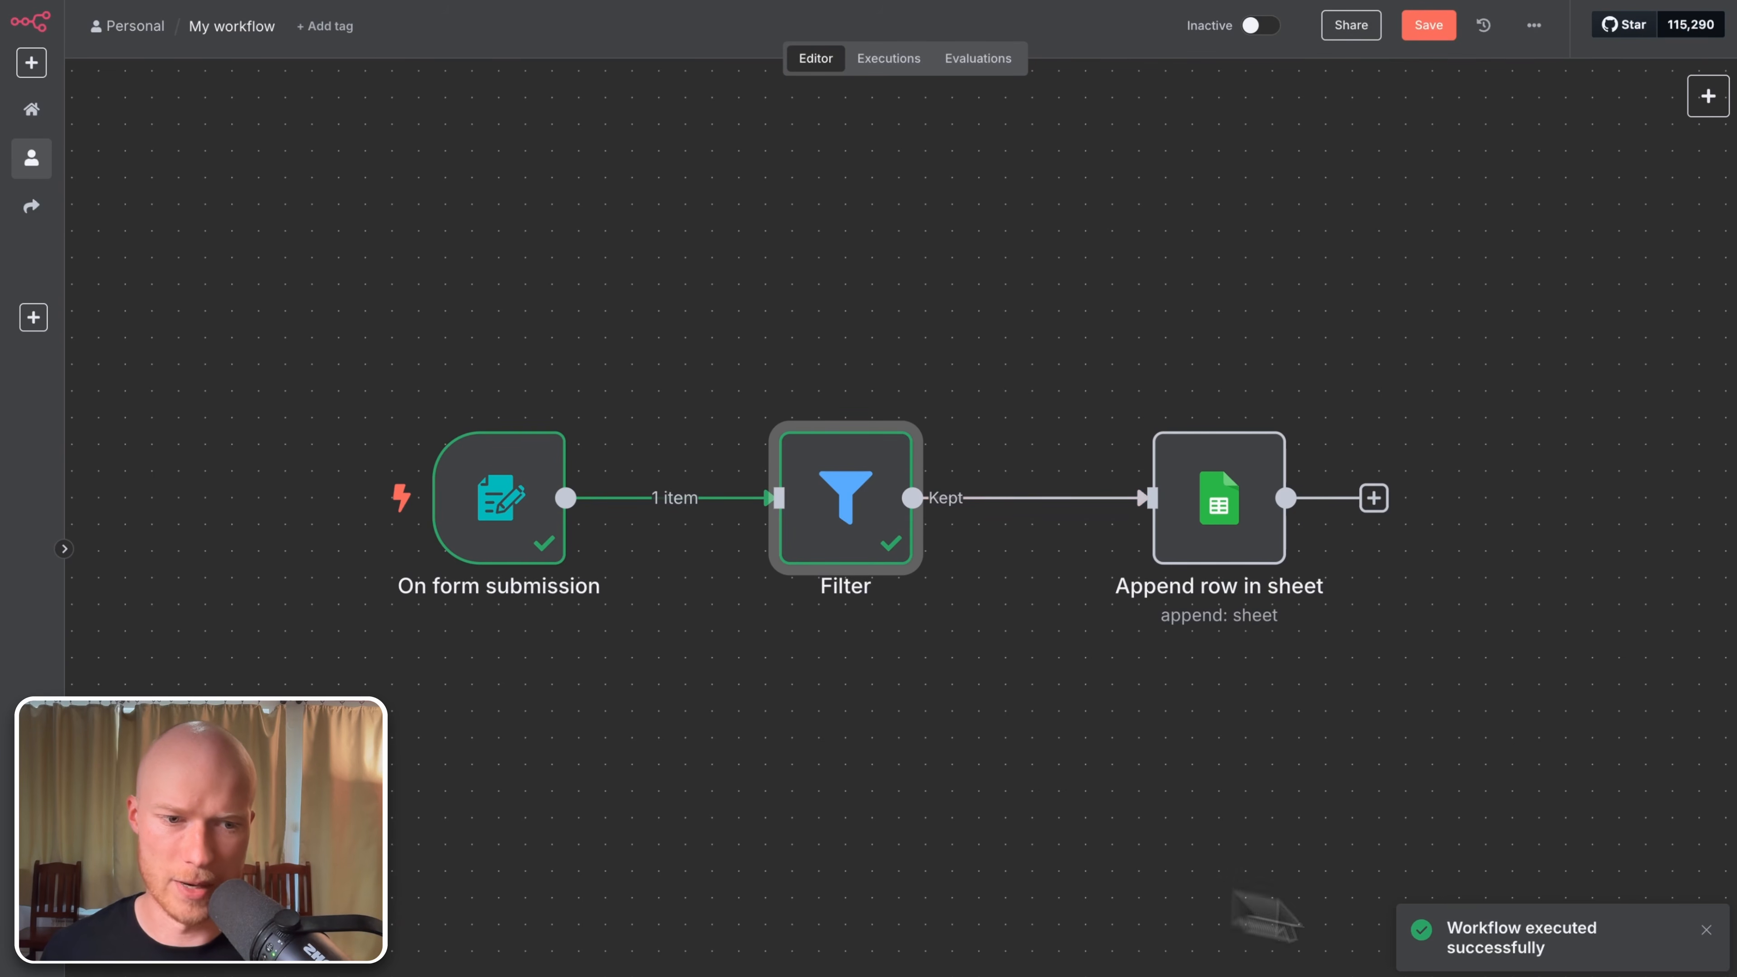
pyautogui.click(1706, 929)
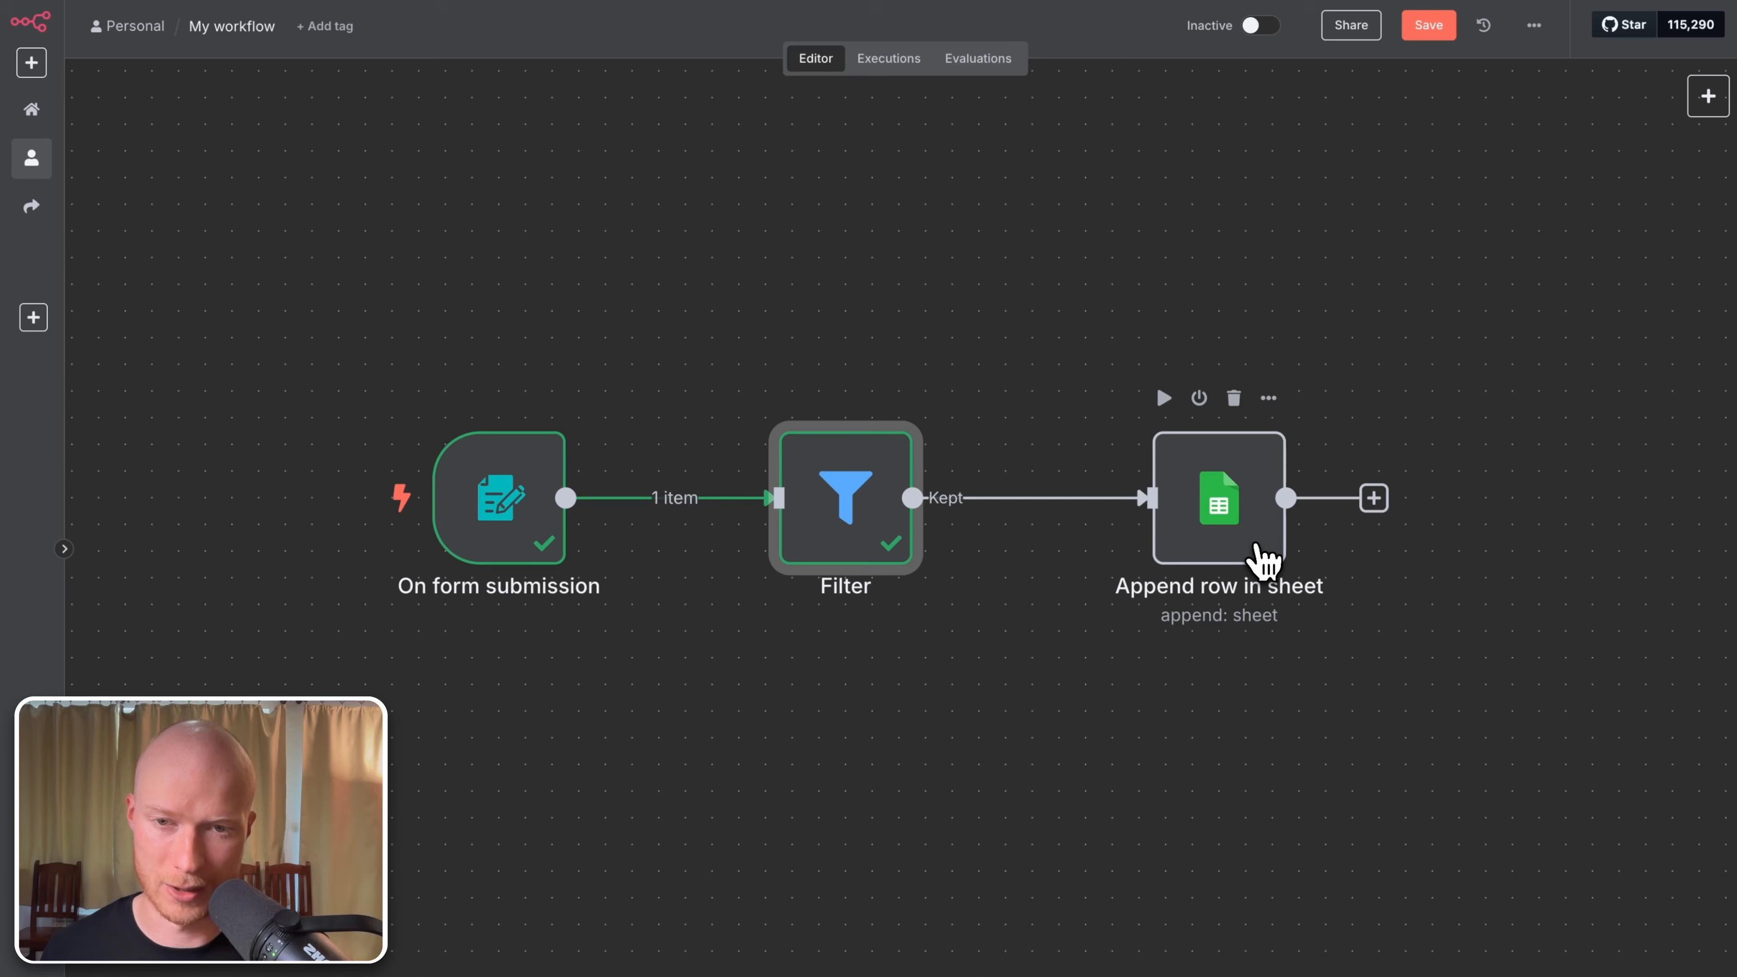
pyautogui.doubleClick(852, 517)
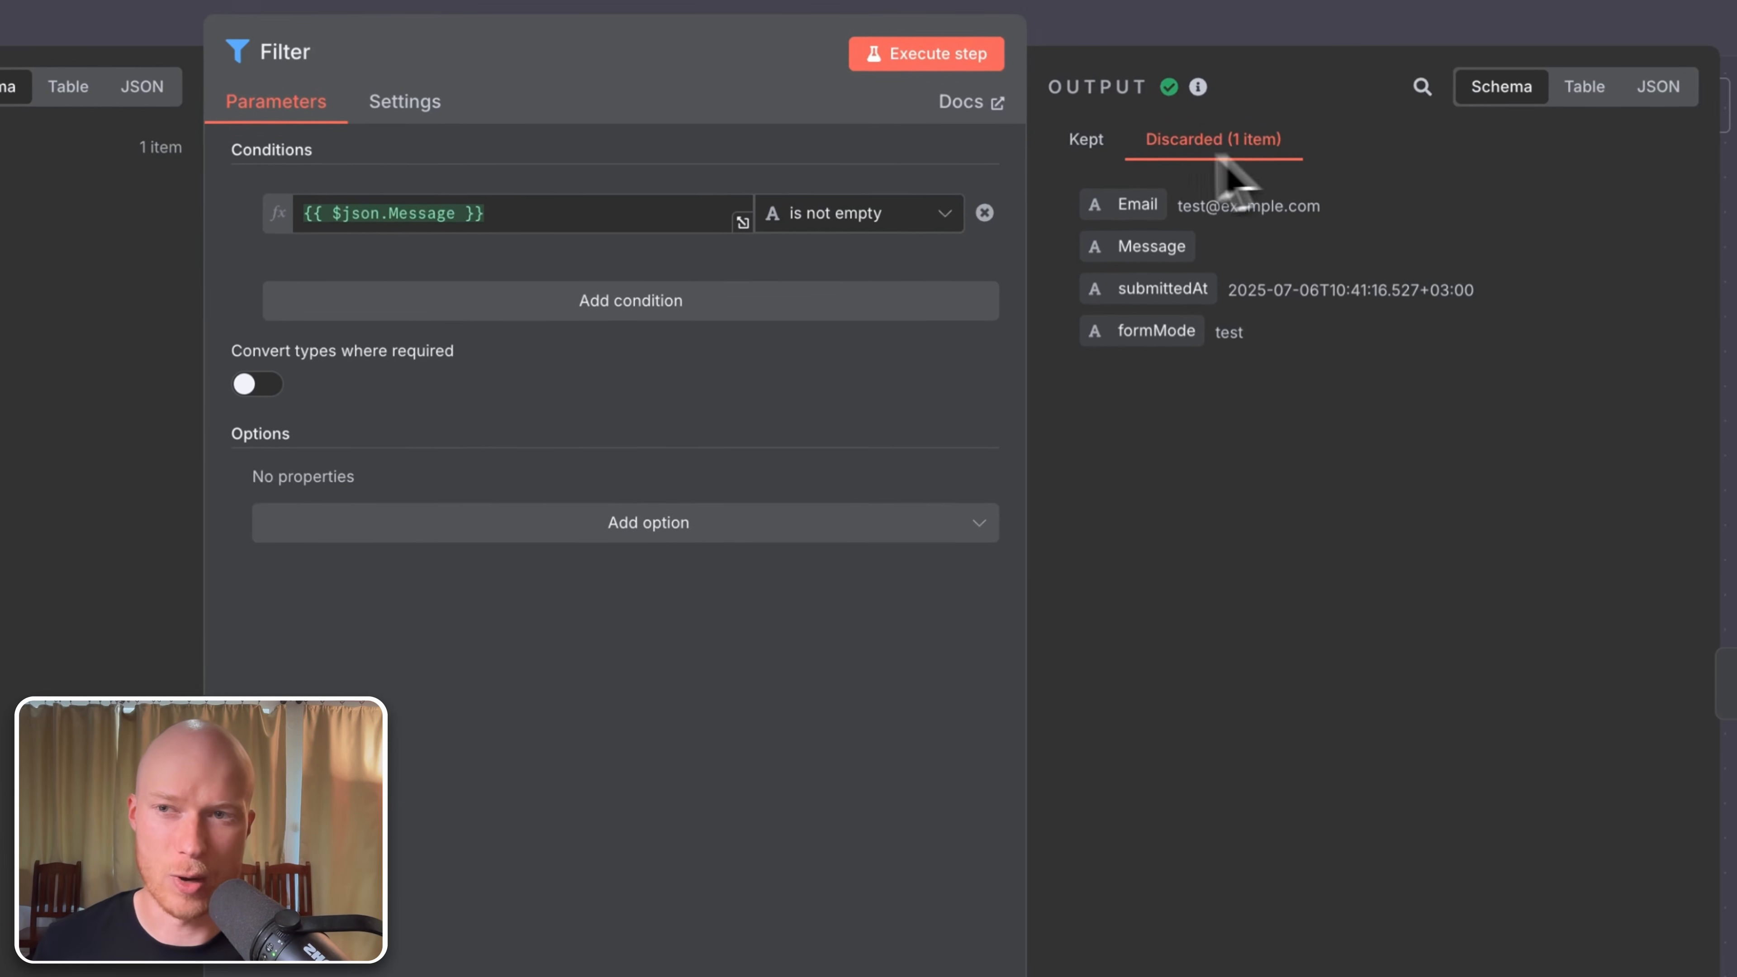
pyautogui.click(99, 34)
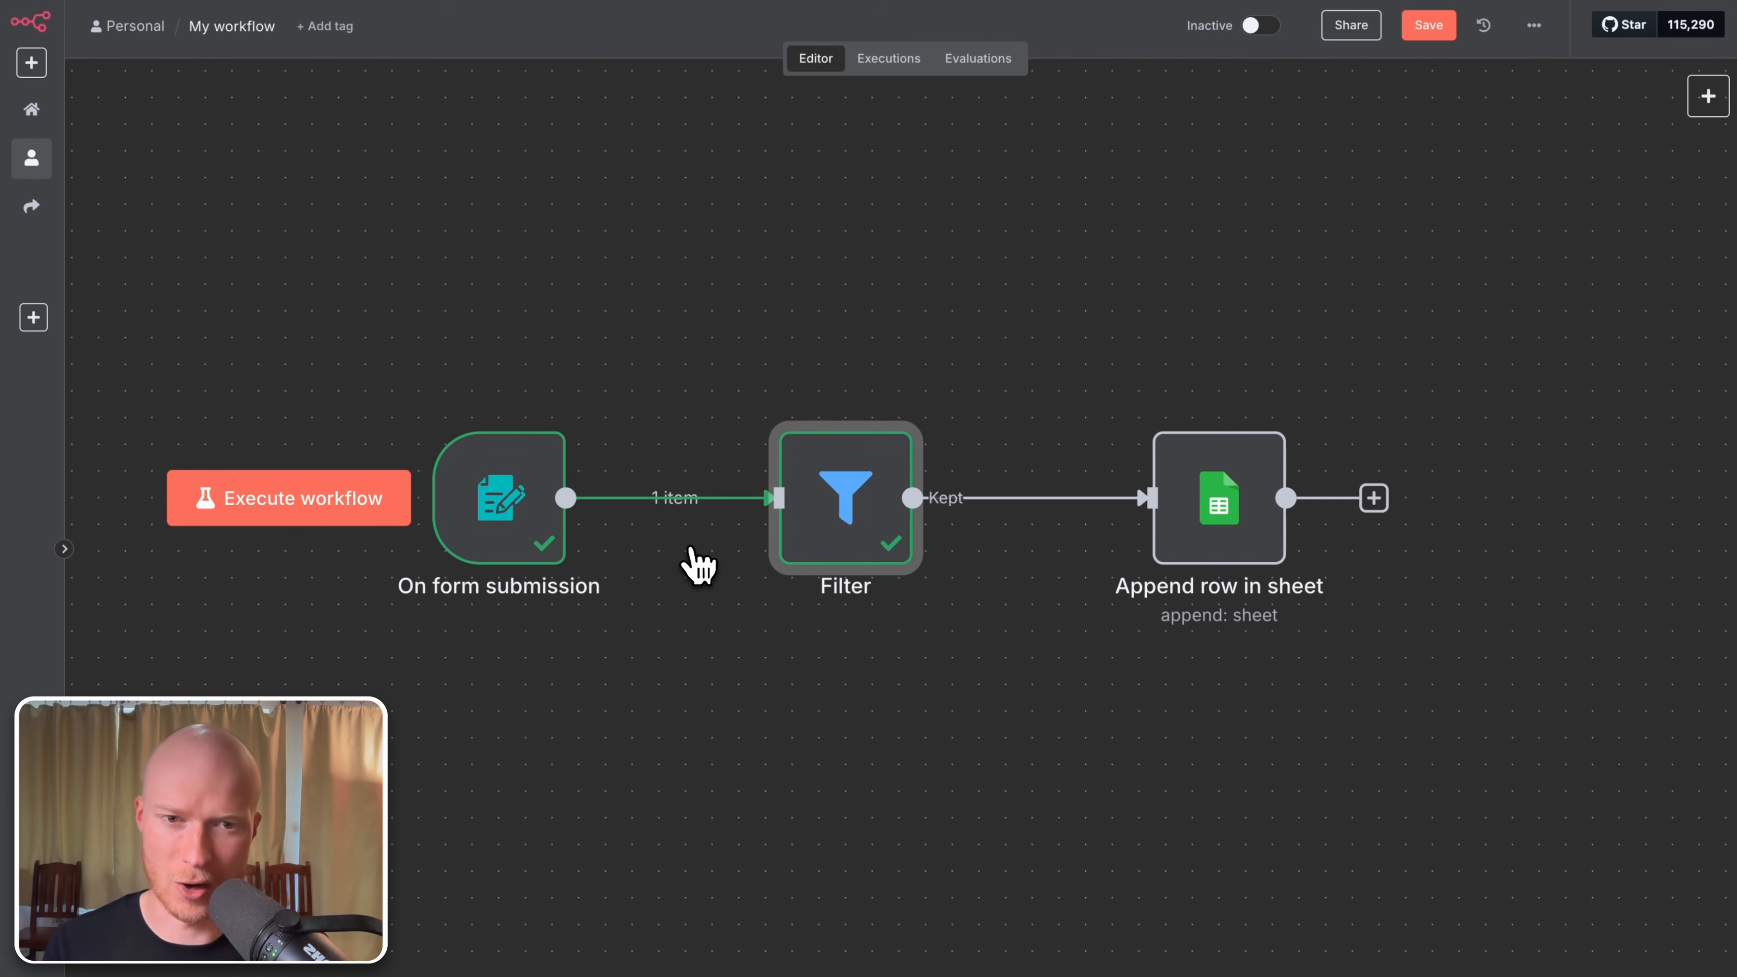
pyautogui.doubleClick(846, 497)
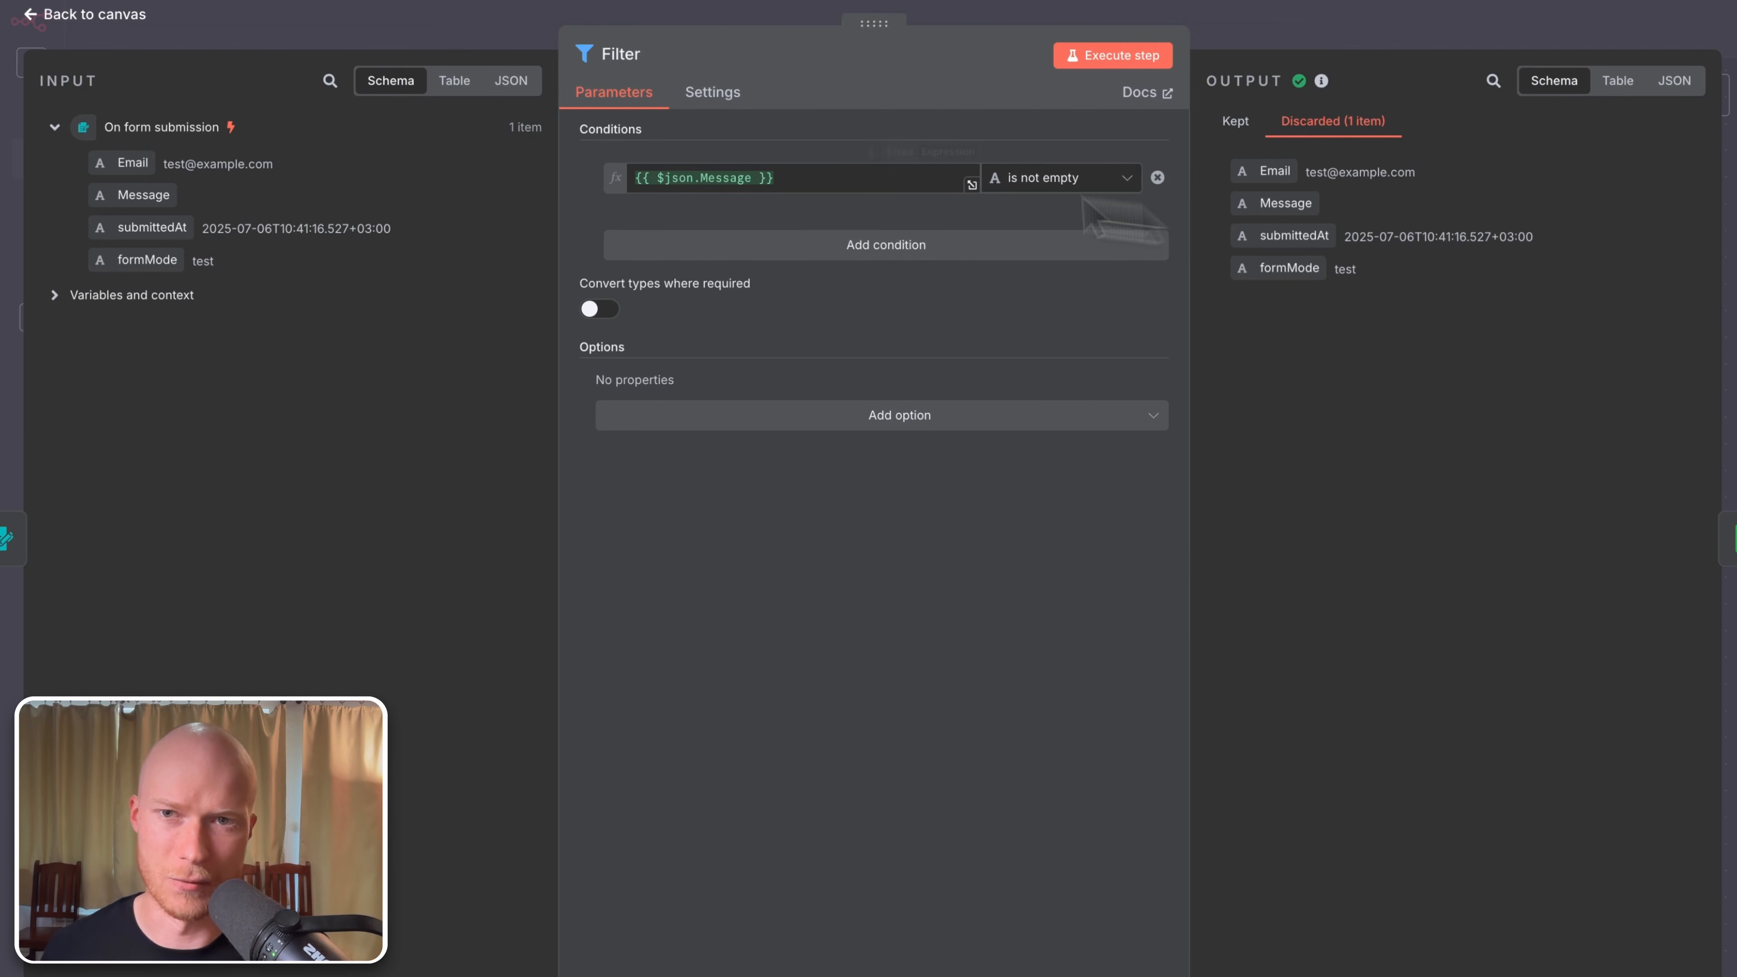
pyautogui.click(96, 15)
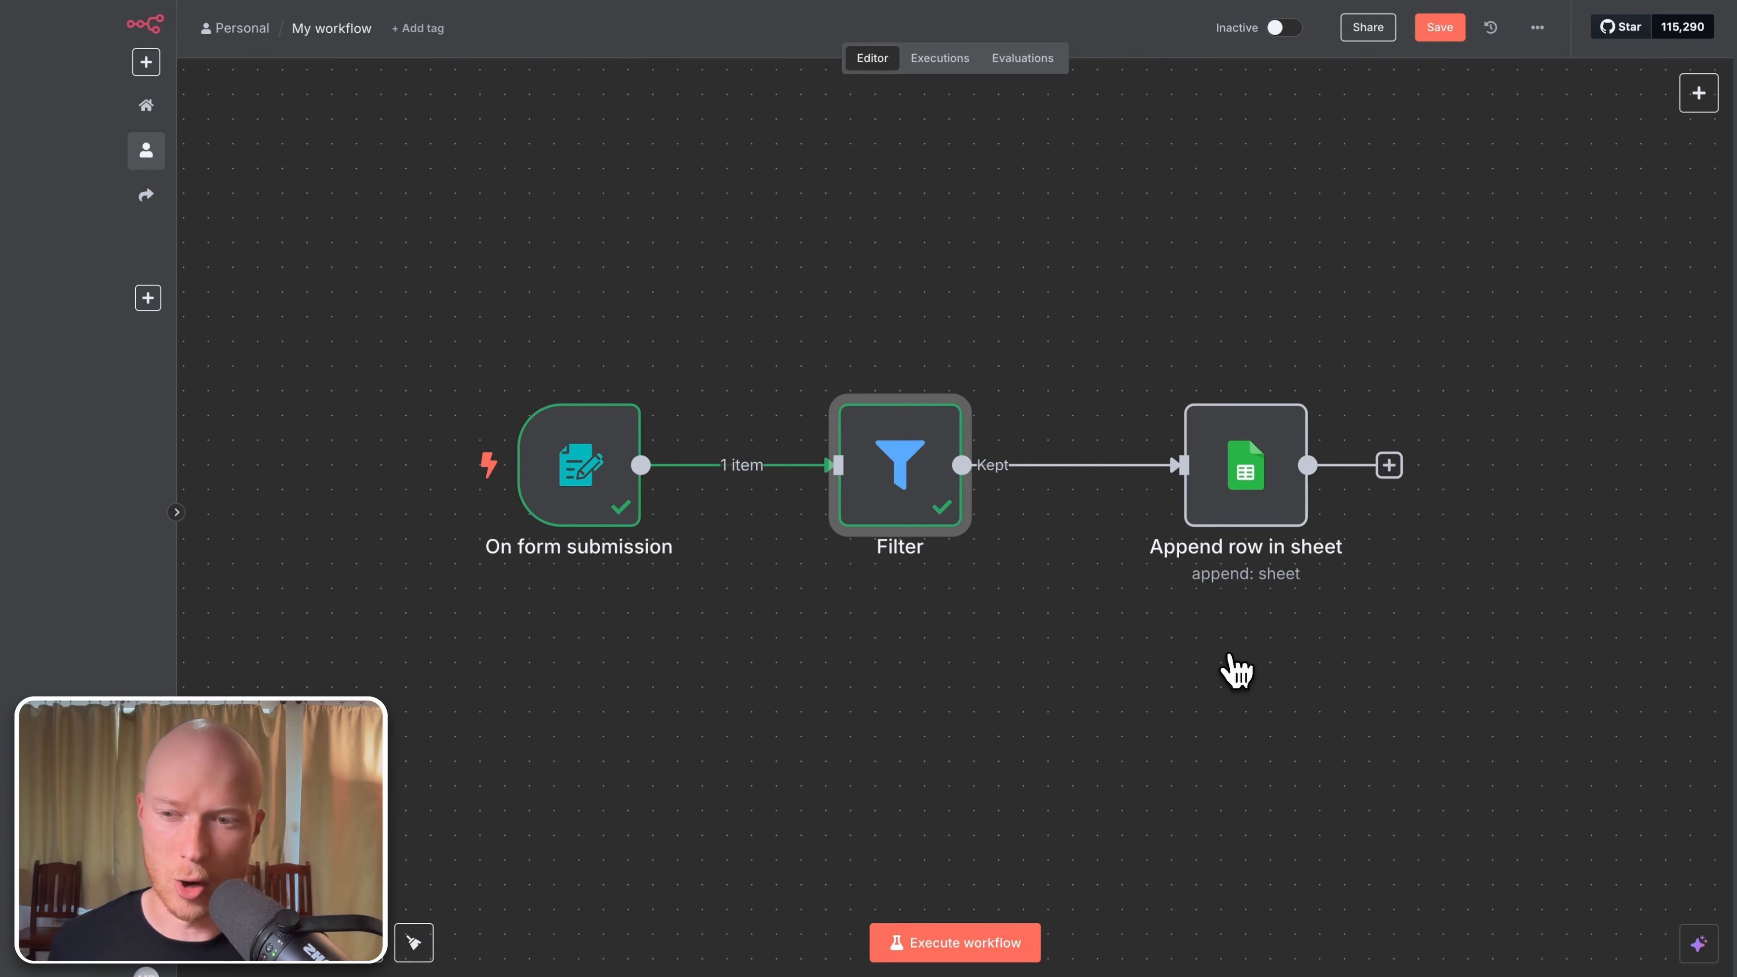
# Step: Submit the test form with a sample email and the message 'Lorem ipsum dolor sit amet, consectetur adipiscing elit, sed do.'
pyautogui.click(983, 948)
pyautogui.click(849, 197)
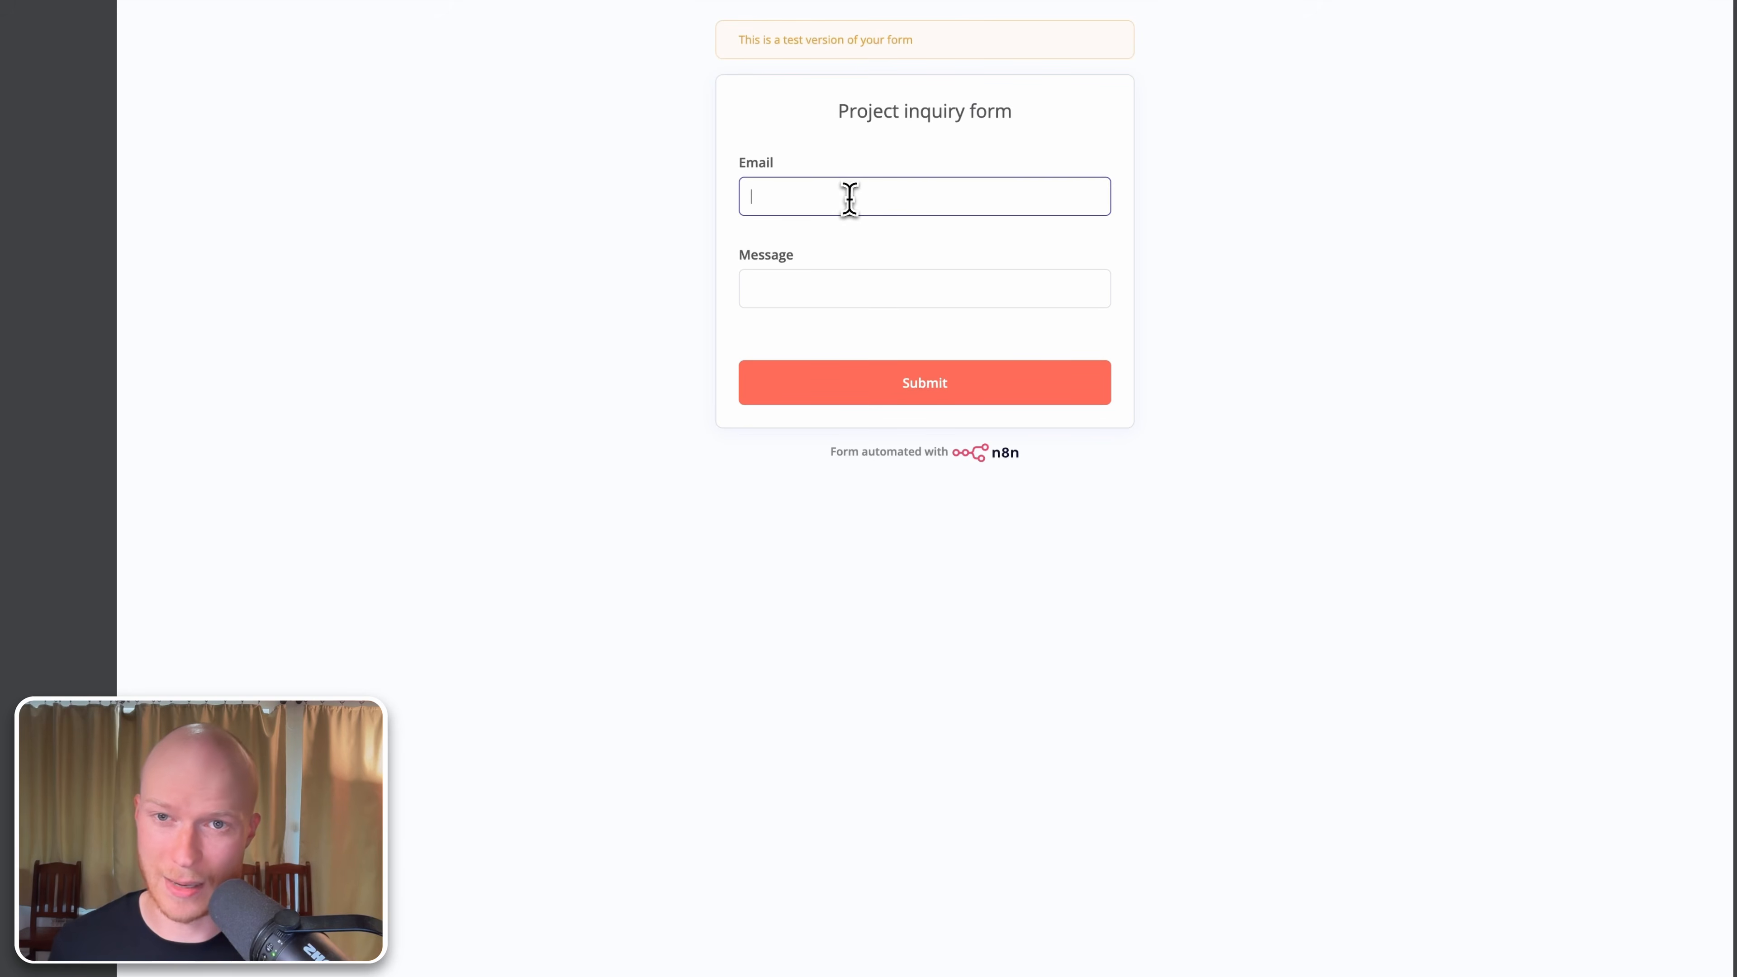
pyautogui.write('test3@example.c')
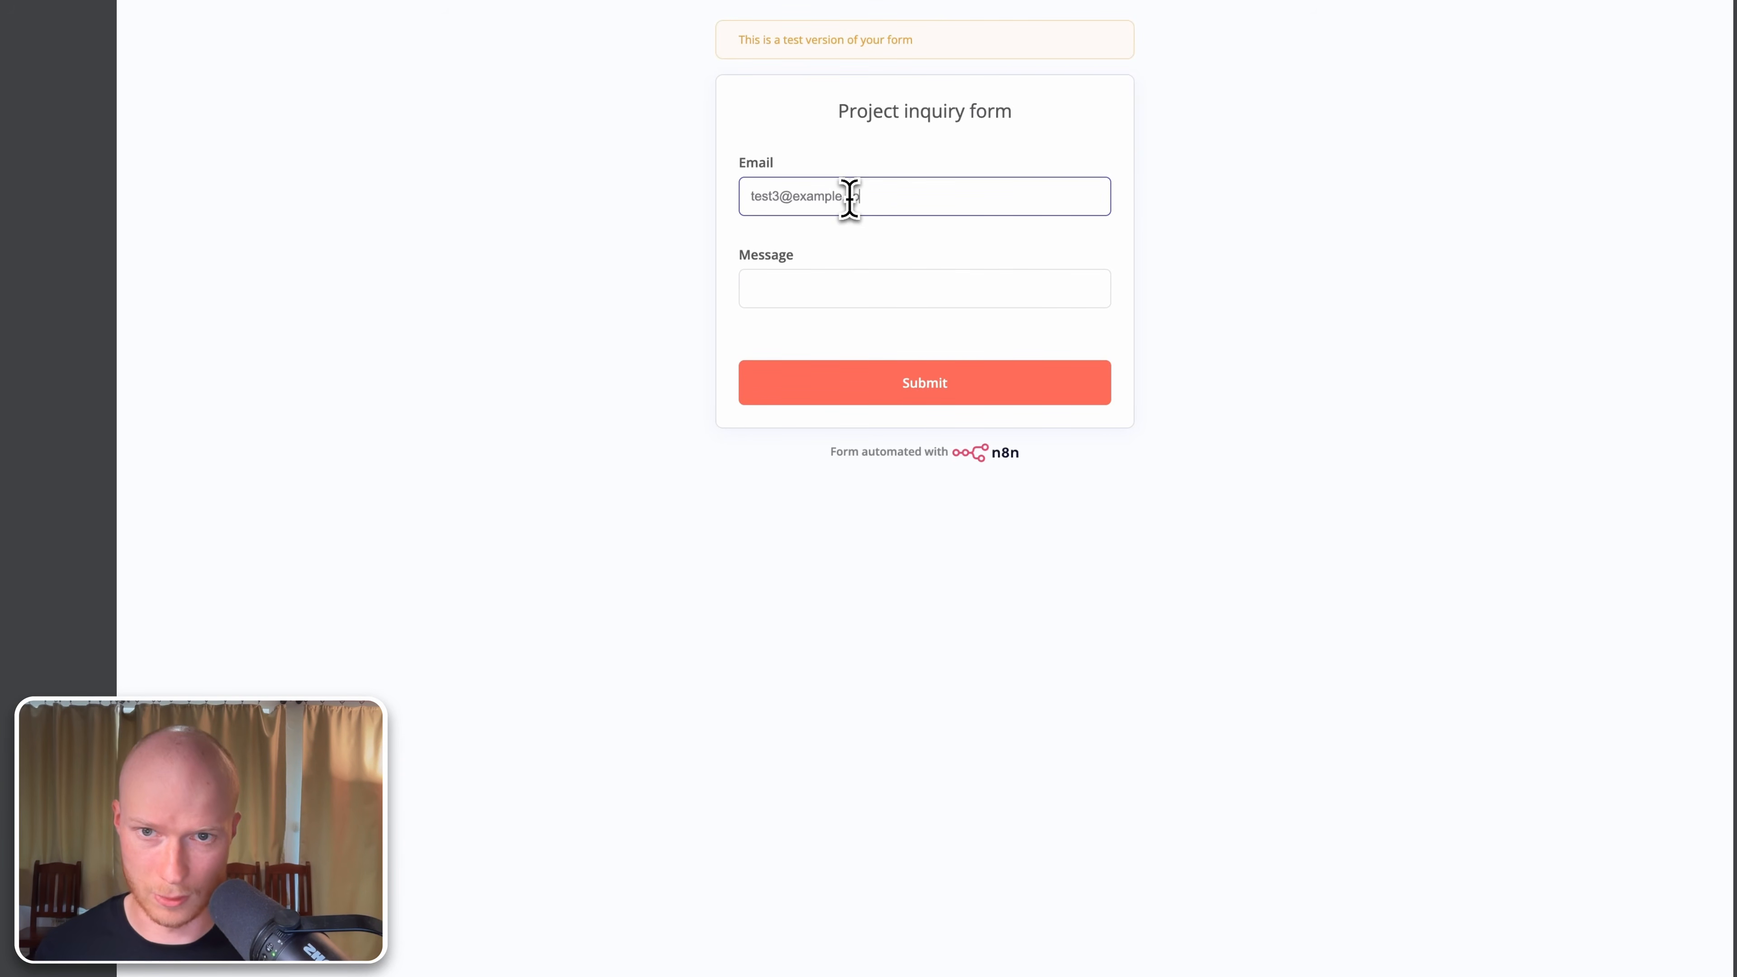
pyautogui.write('om')
pyautogui.press('Tab')
pyautogui.write('Lorem ipsum dolor sit amet, consectetur adipiscing elit, sed do.')
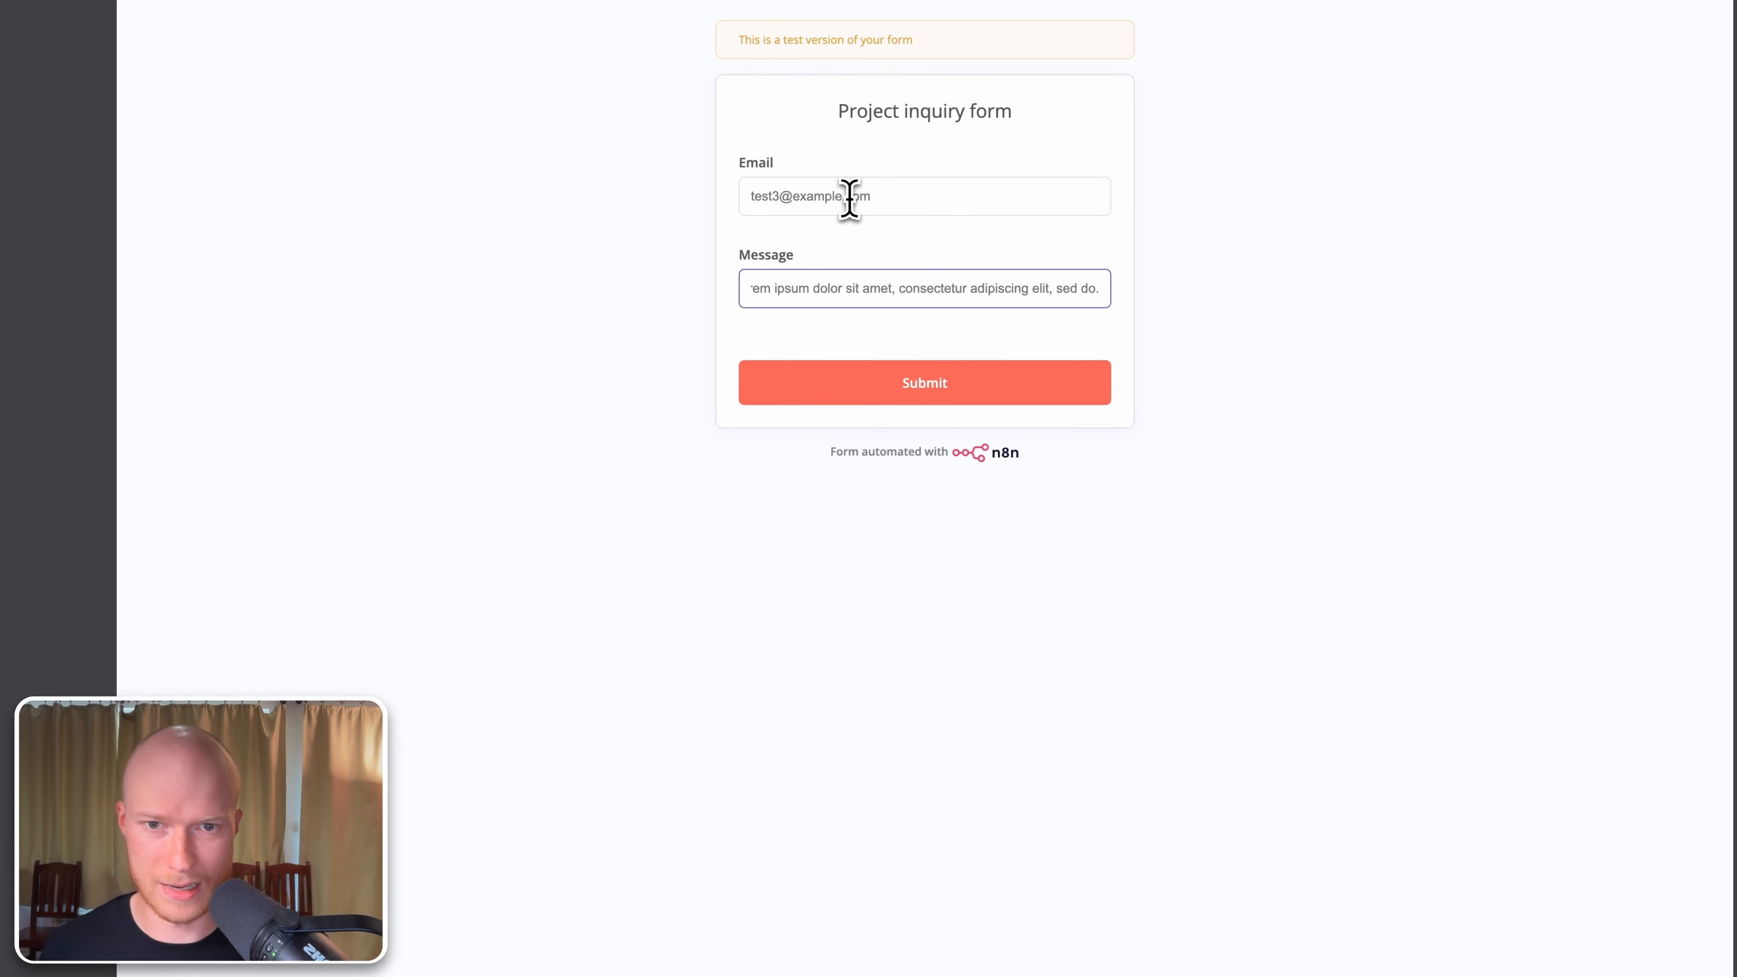
pyautogui.click(948, 395)
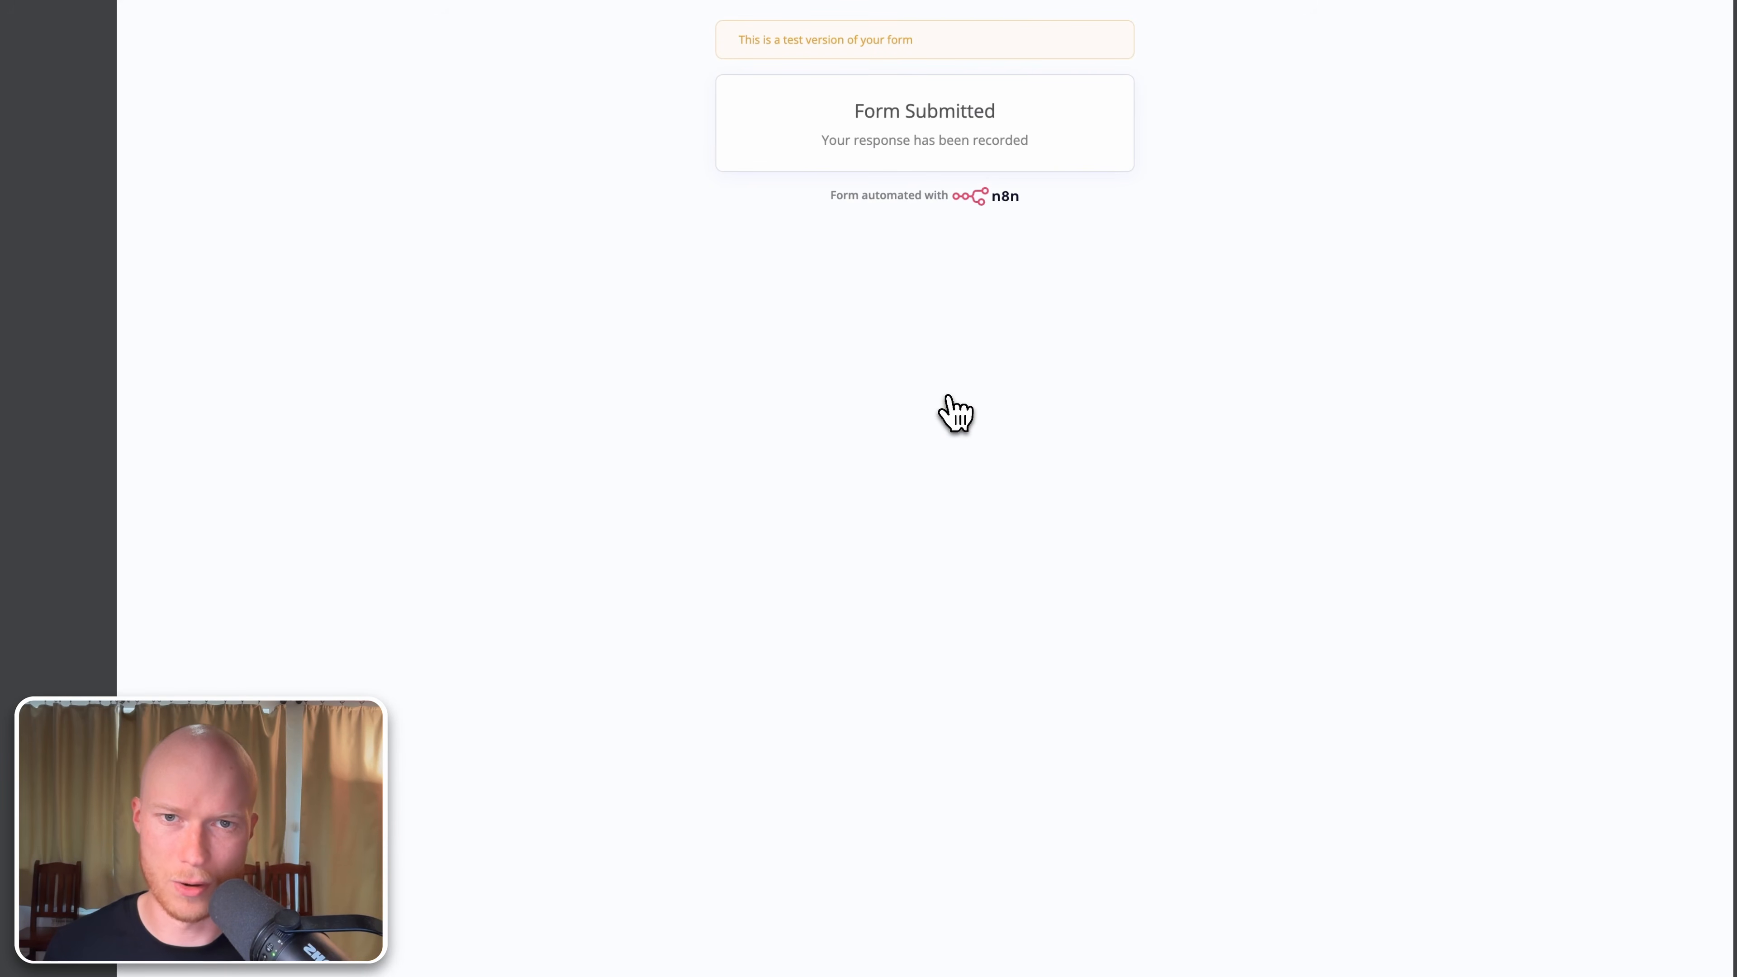
pyautogui.click(348, 24)
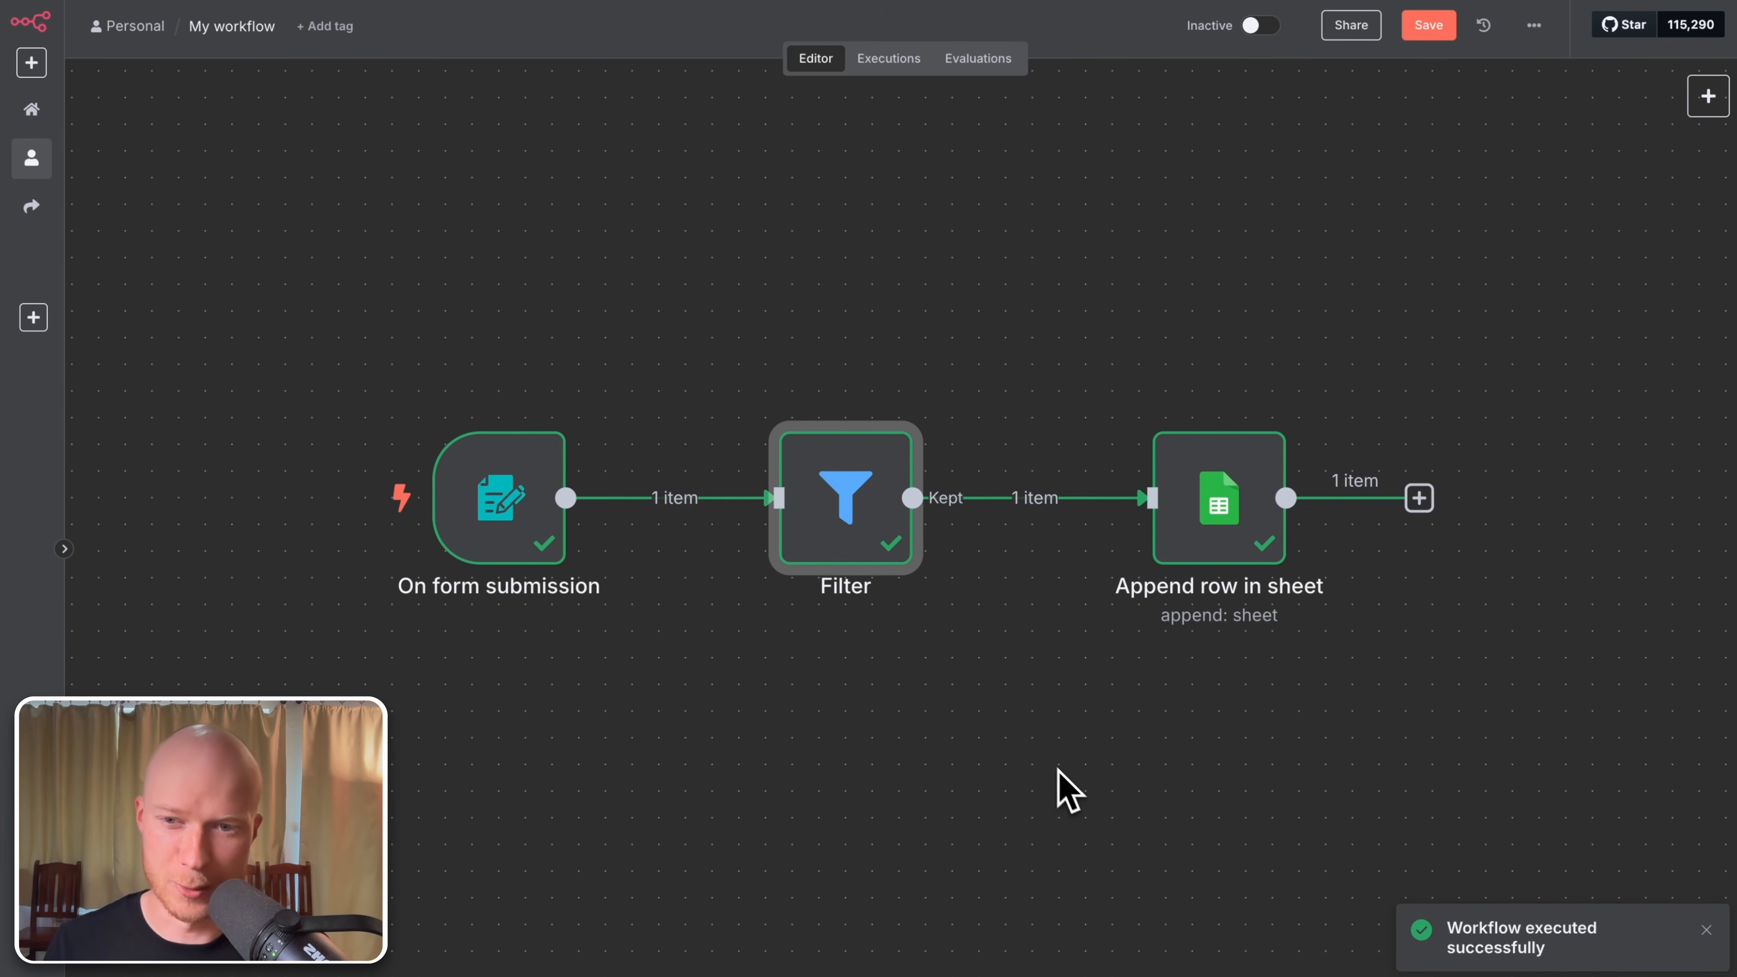
# Step: Check the Filter's Kept output items, then save the workflow
pyautogui.moveTo(1282, 540)
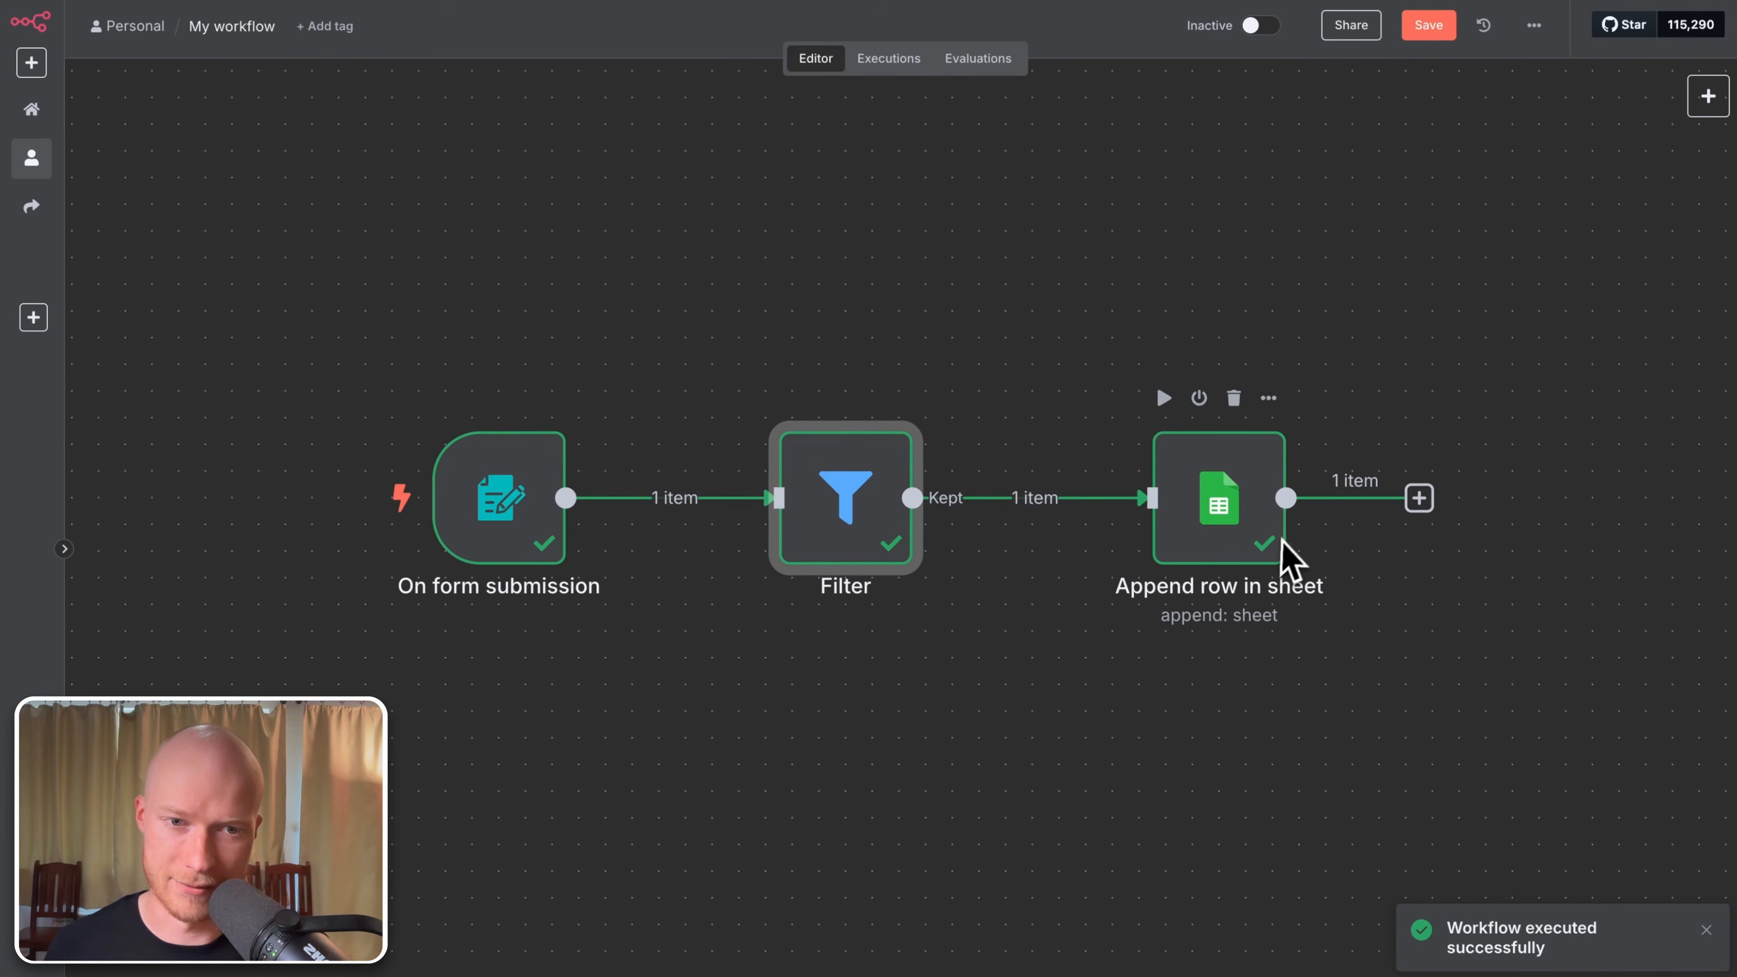
pyautogui.doubleClick(868, 544)
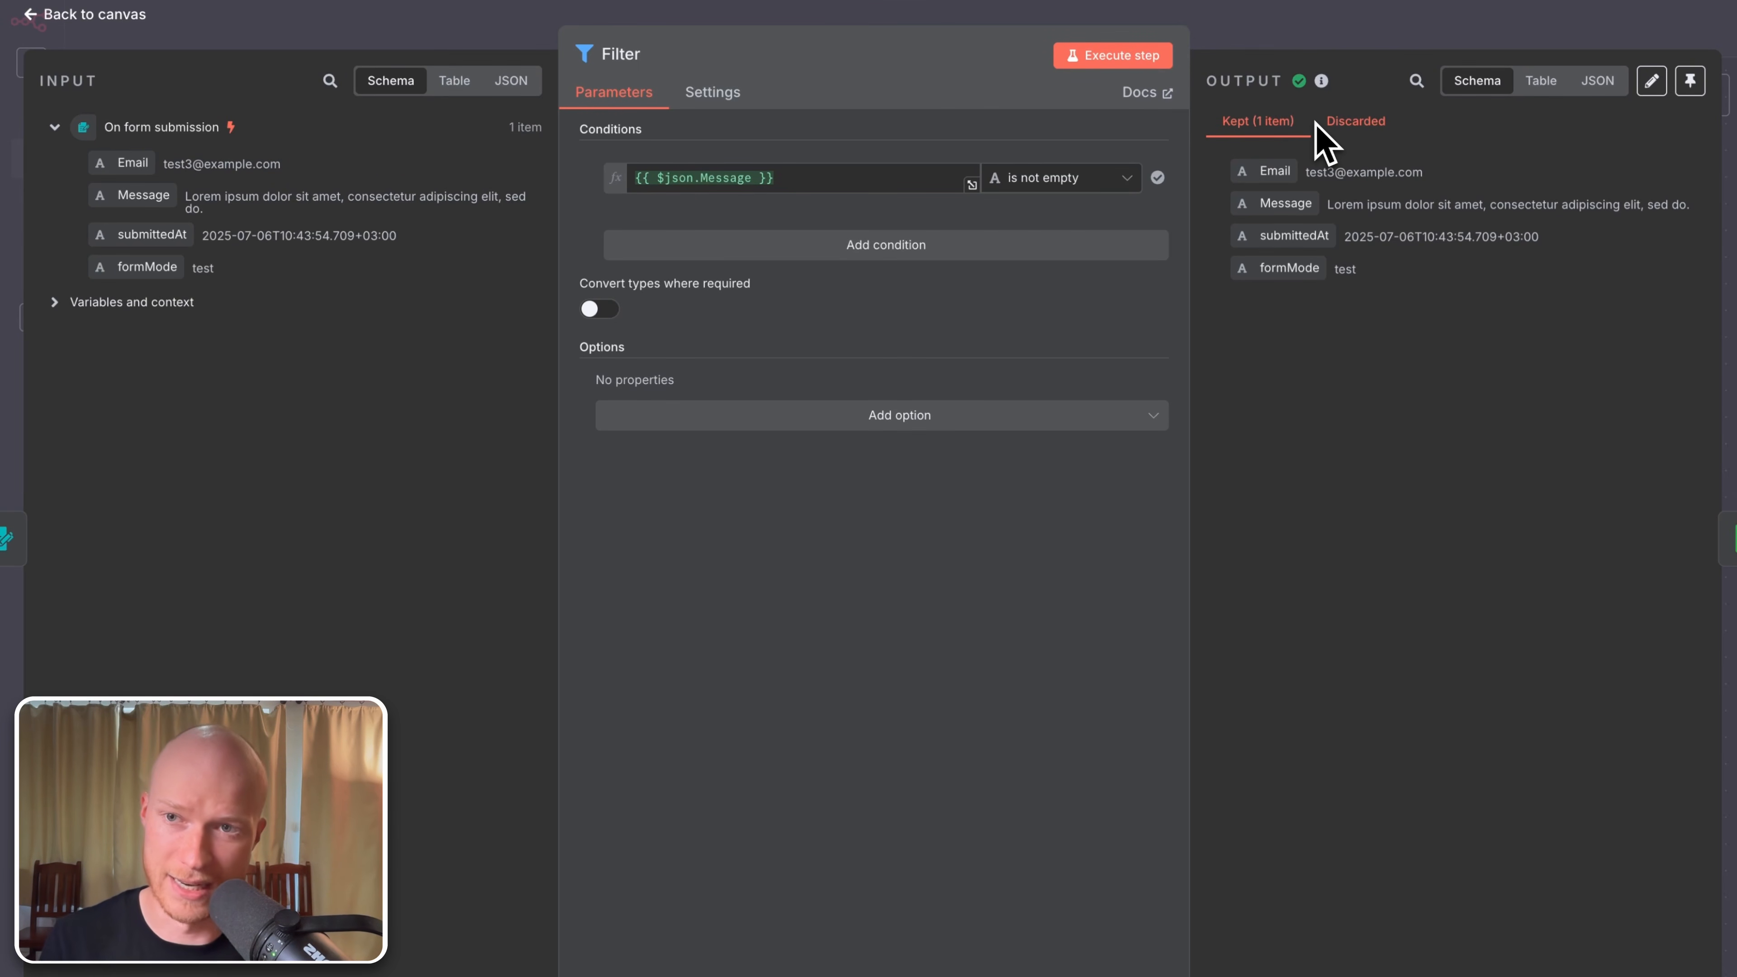
pyautogui.press('Escape')
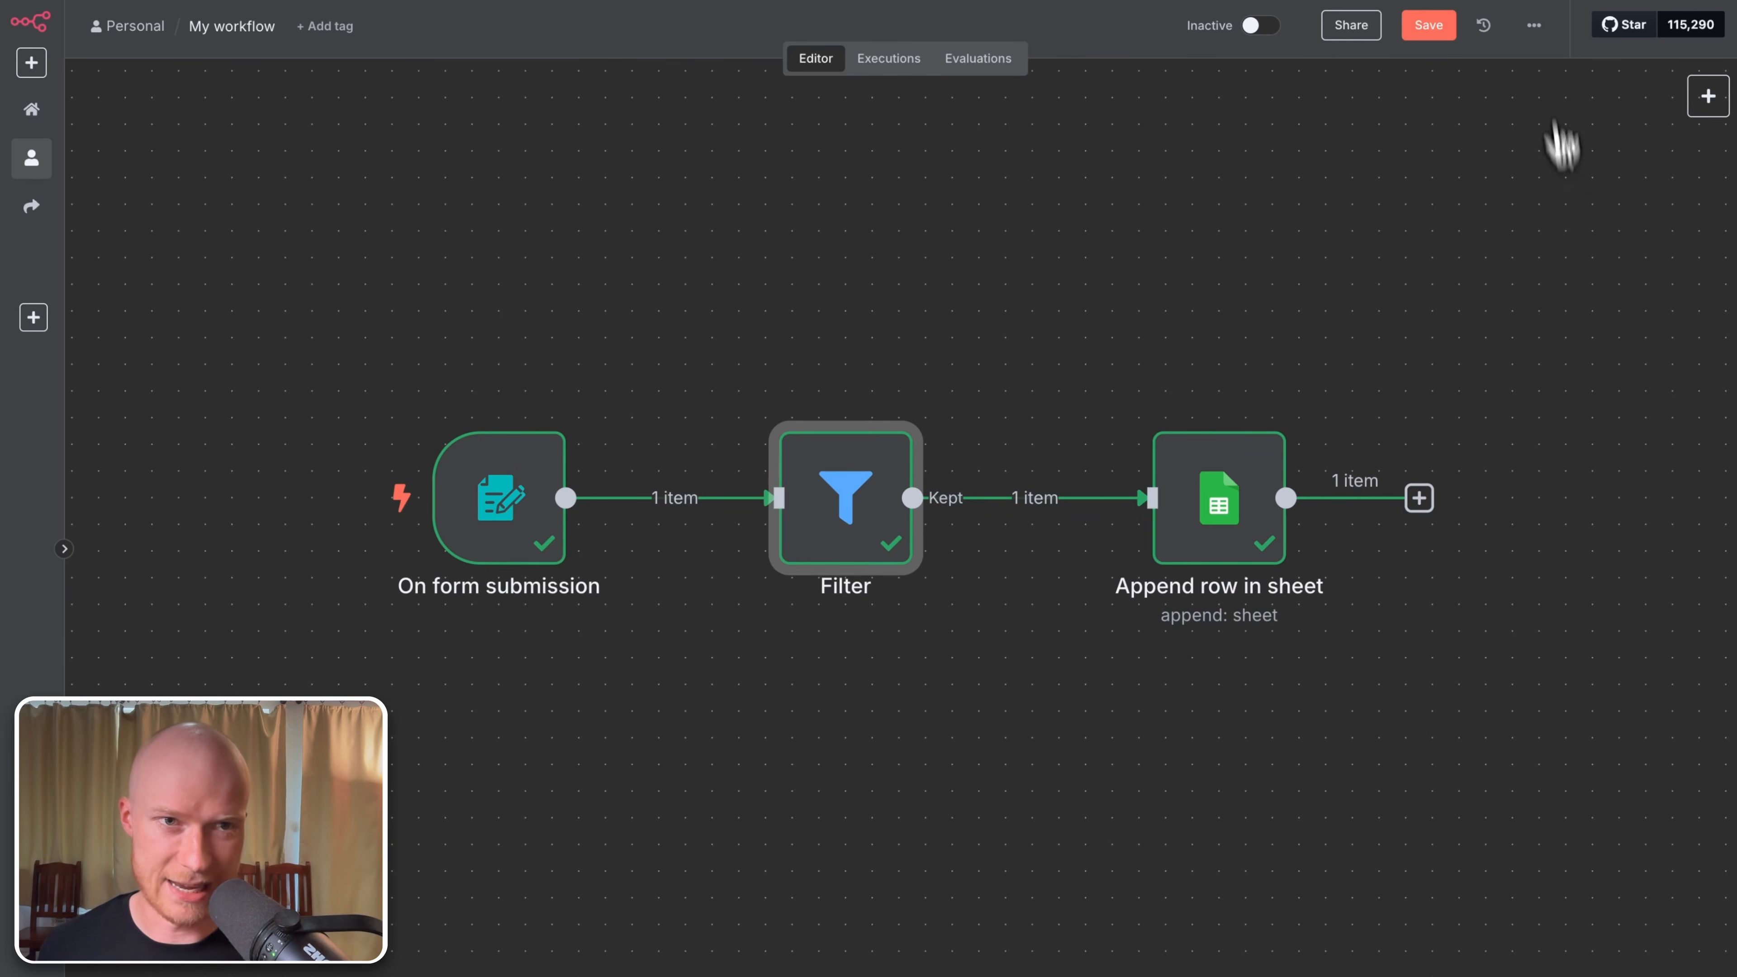
pyautogui.click(1430, 27)
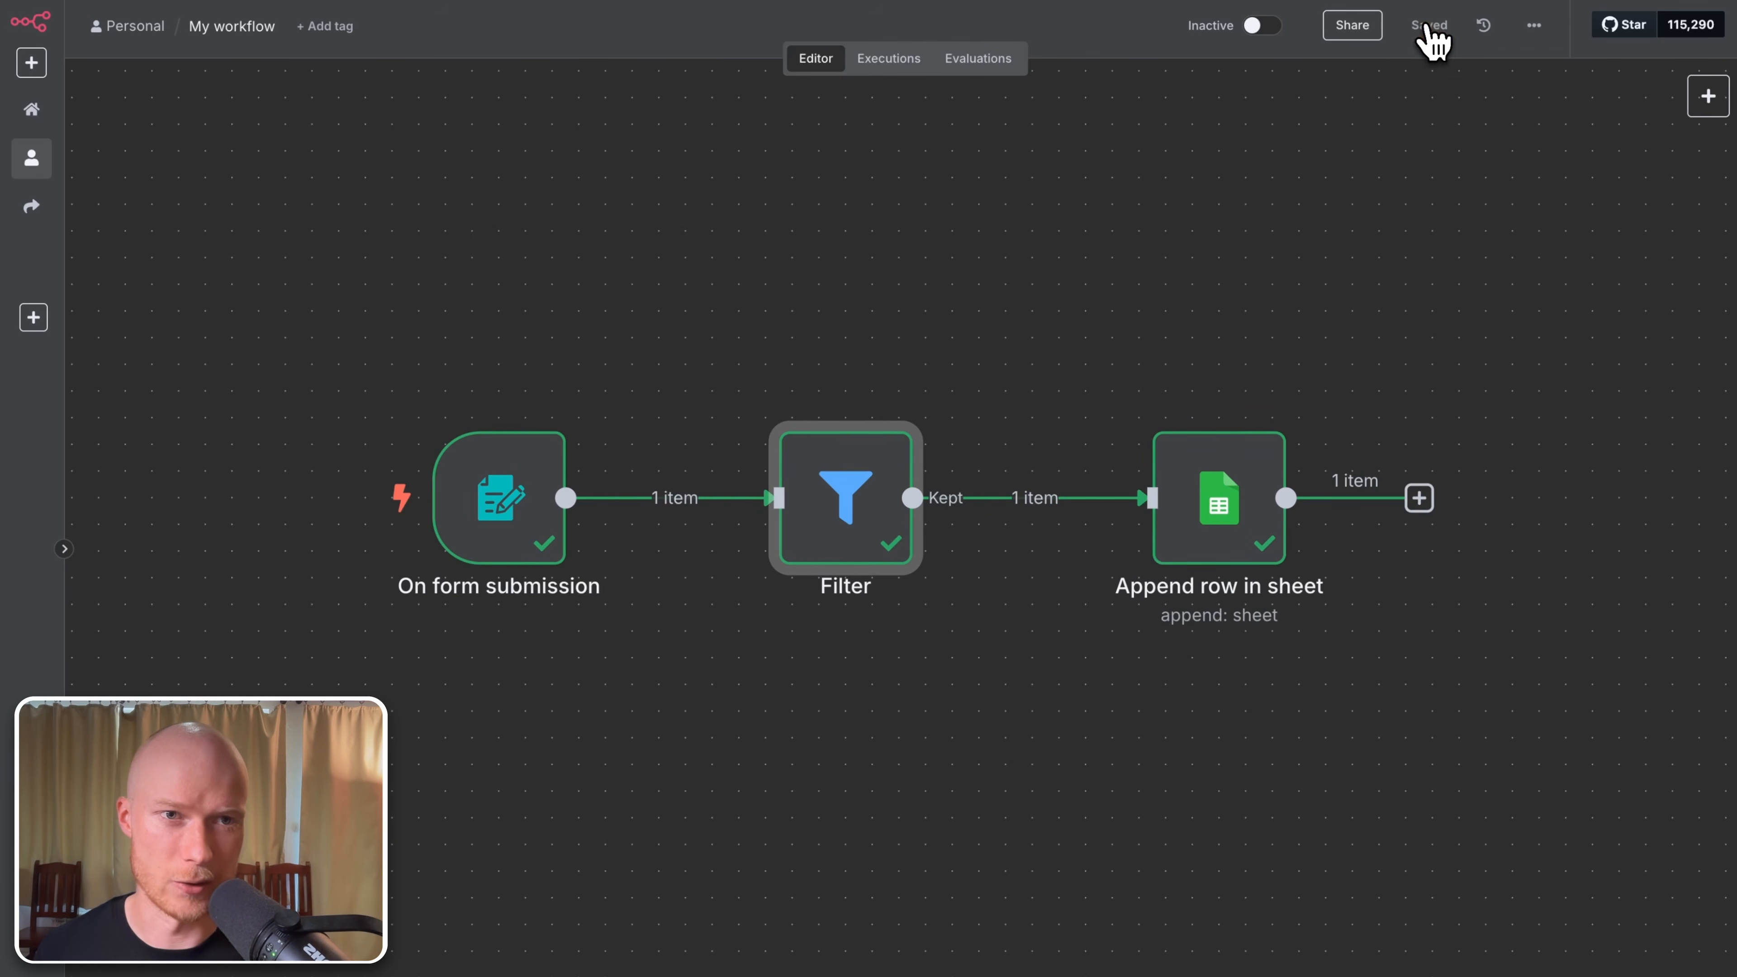
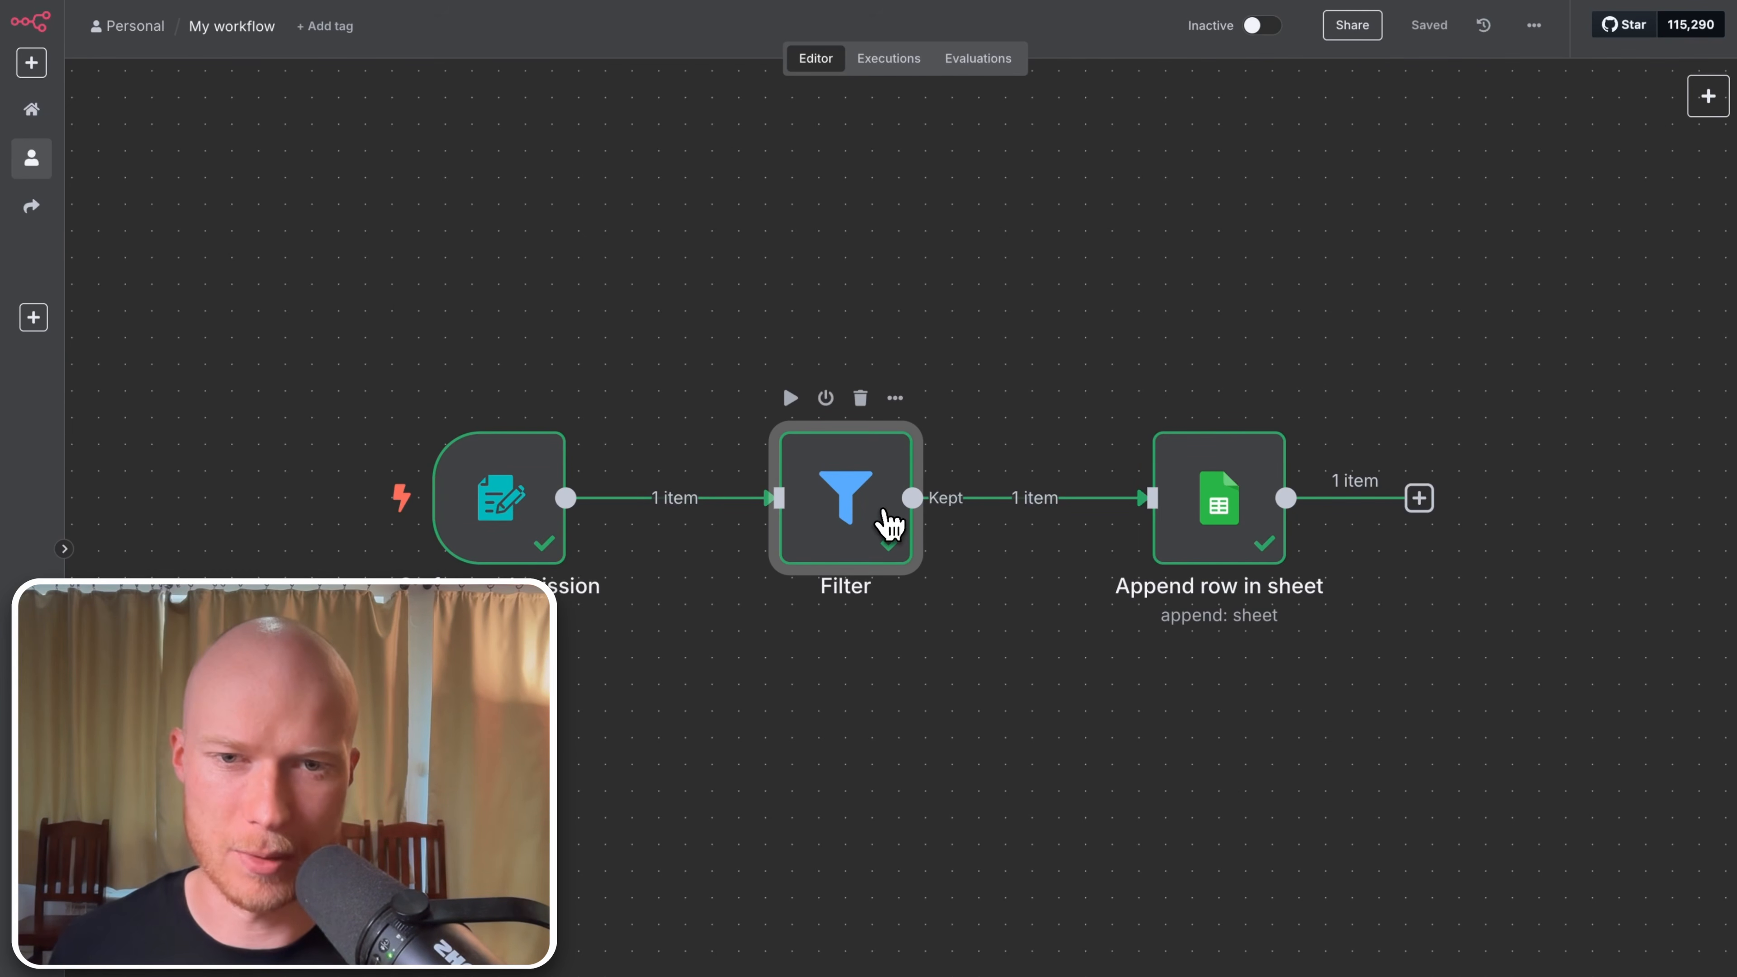
# Step: Inspect the Filter node's Message condition expression against the incoming form JSON
pyautogui.doubleClick(885, 524)
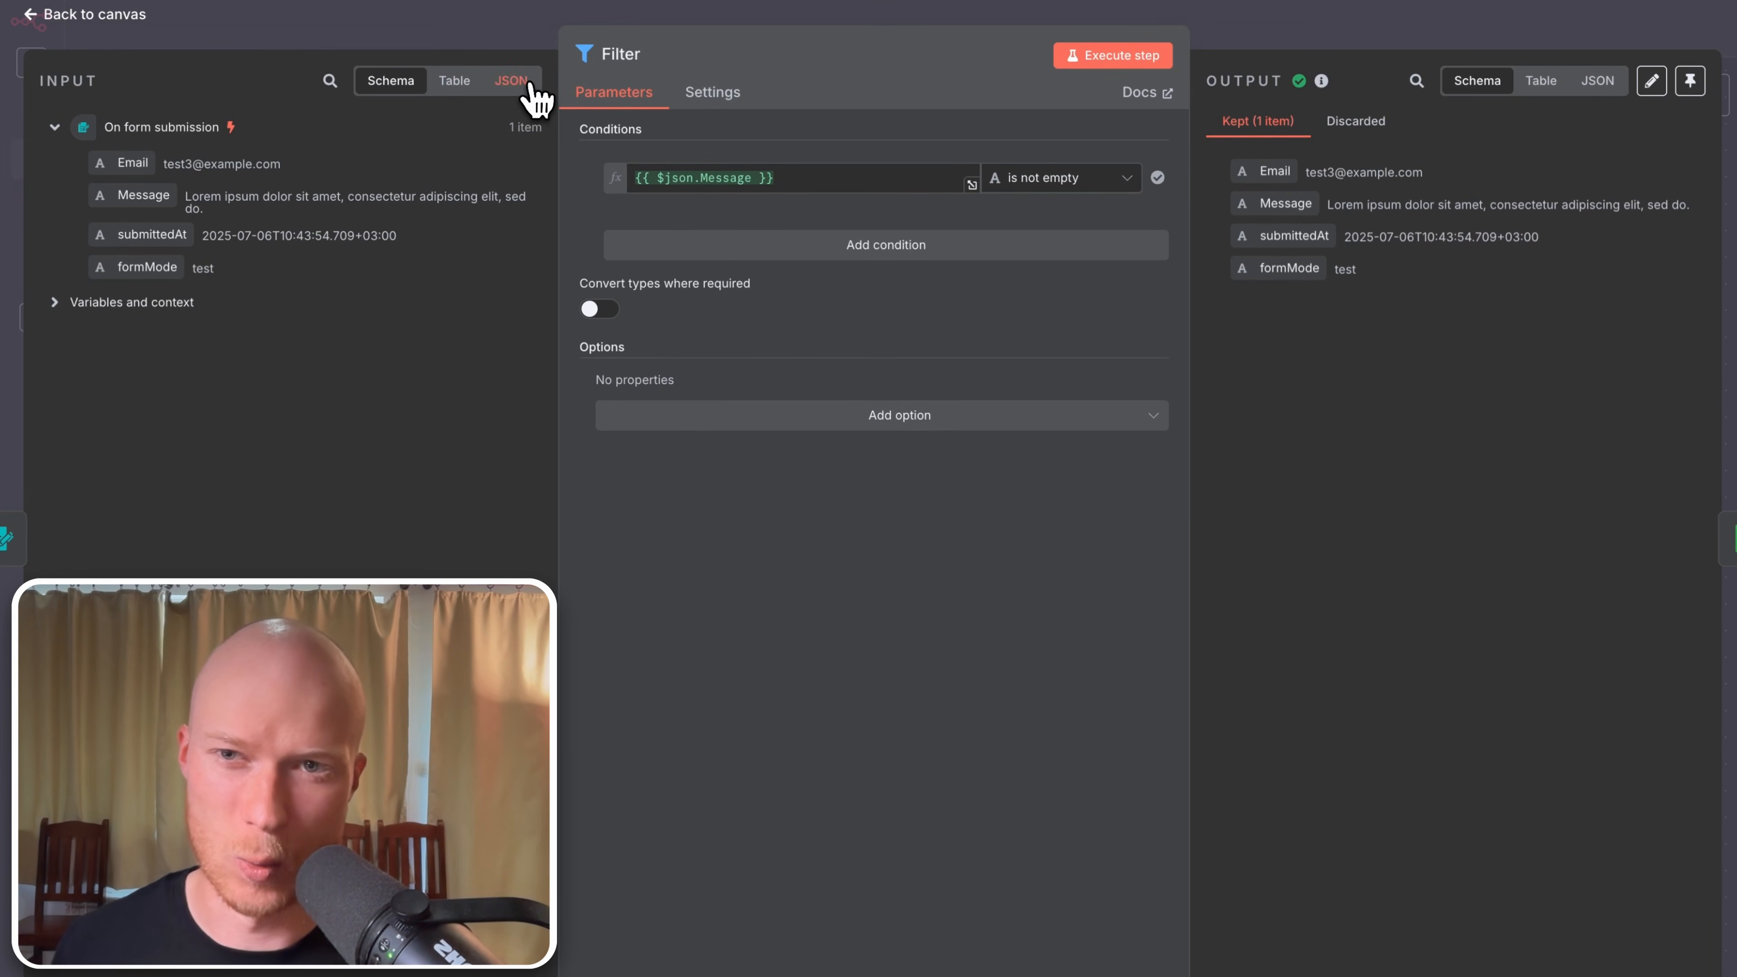
pyautogui.click(512, 81)
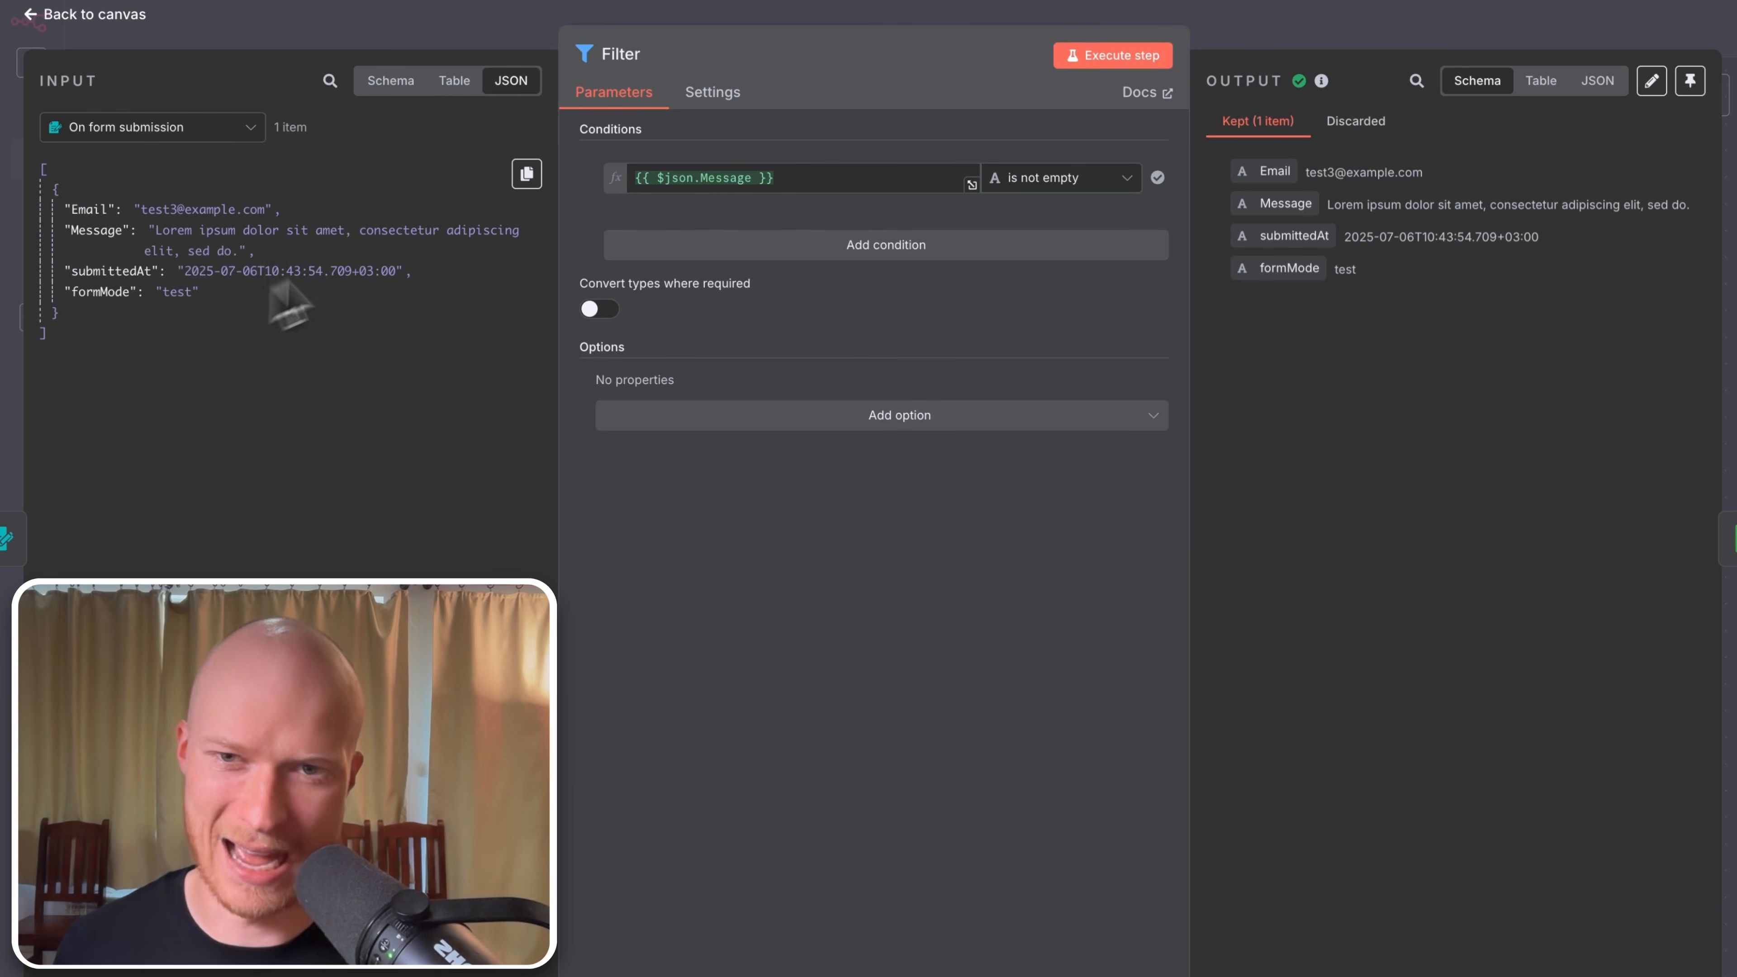
pyautogui.click(766, 179)
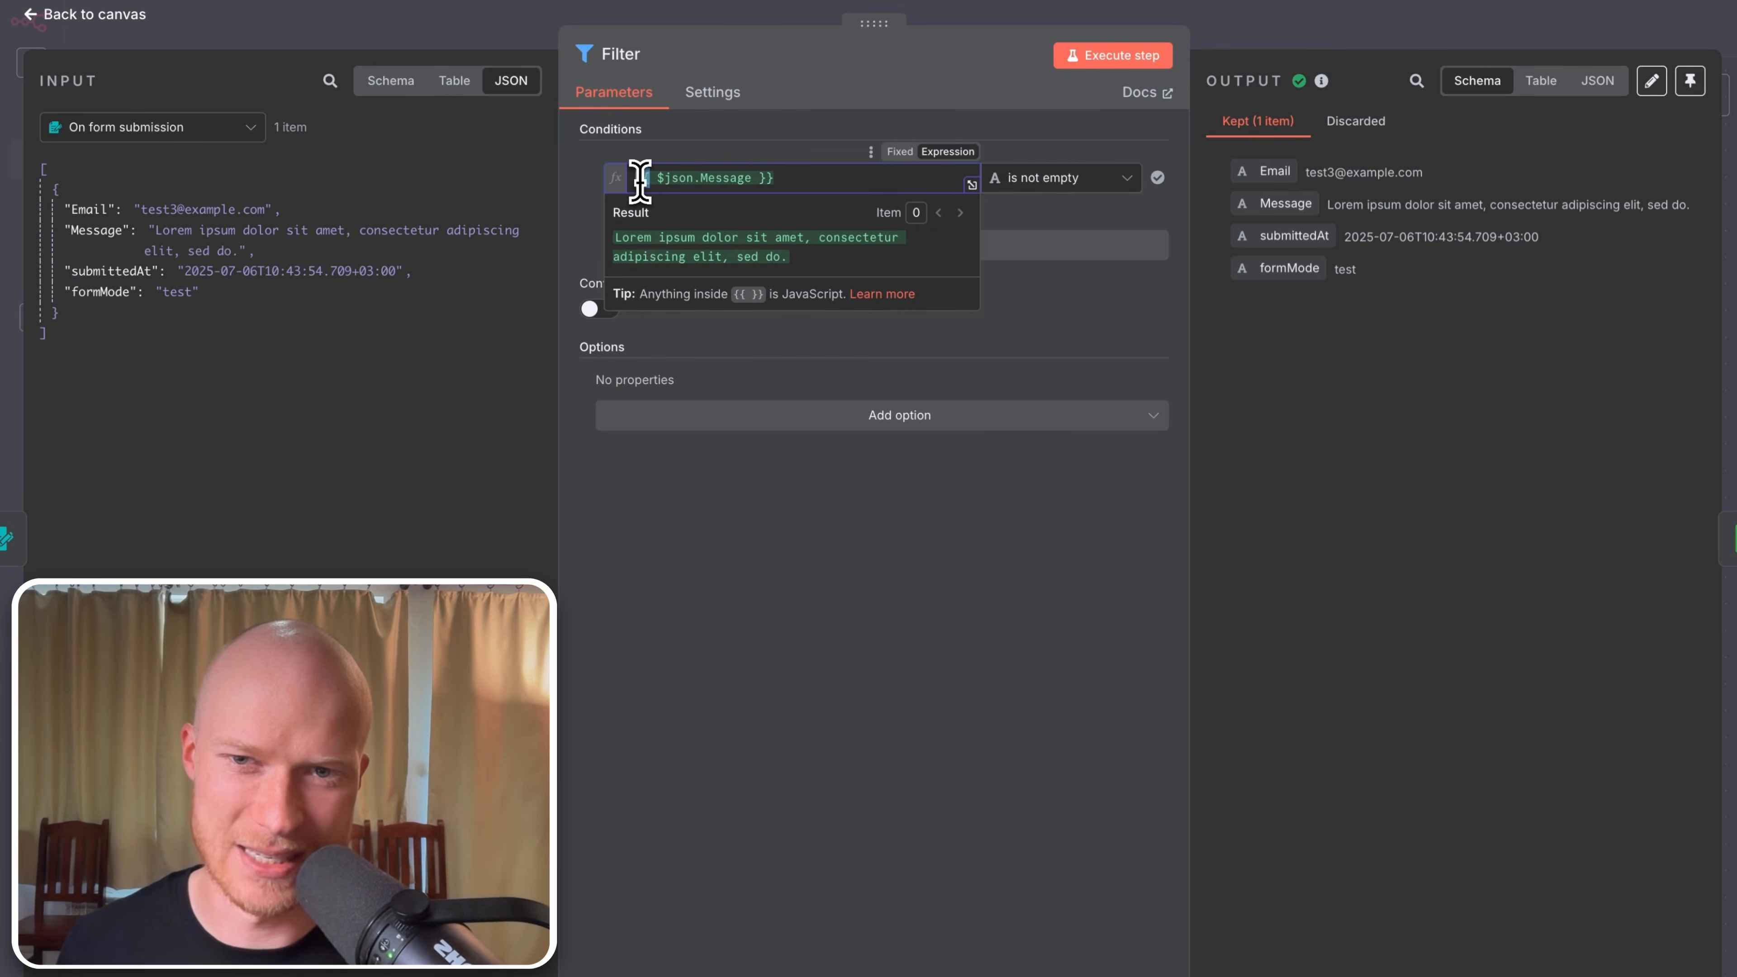
pyautogui.moveTo(638, 179); pyautogui.dragTo(691, 179)
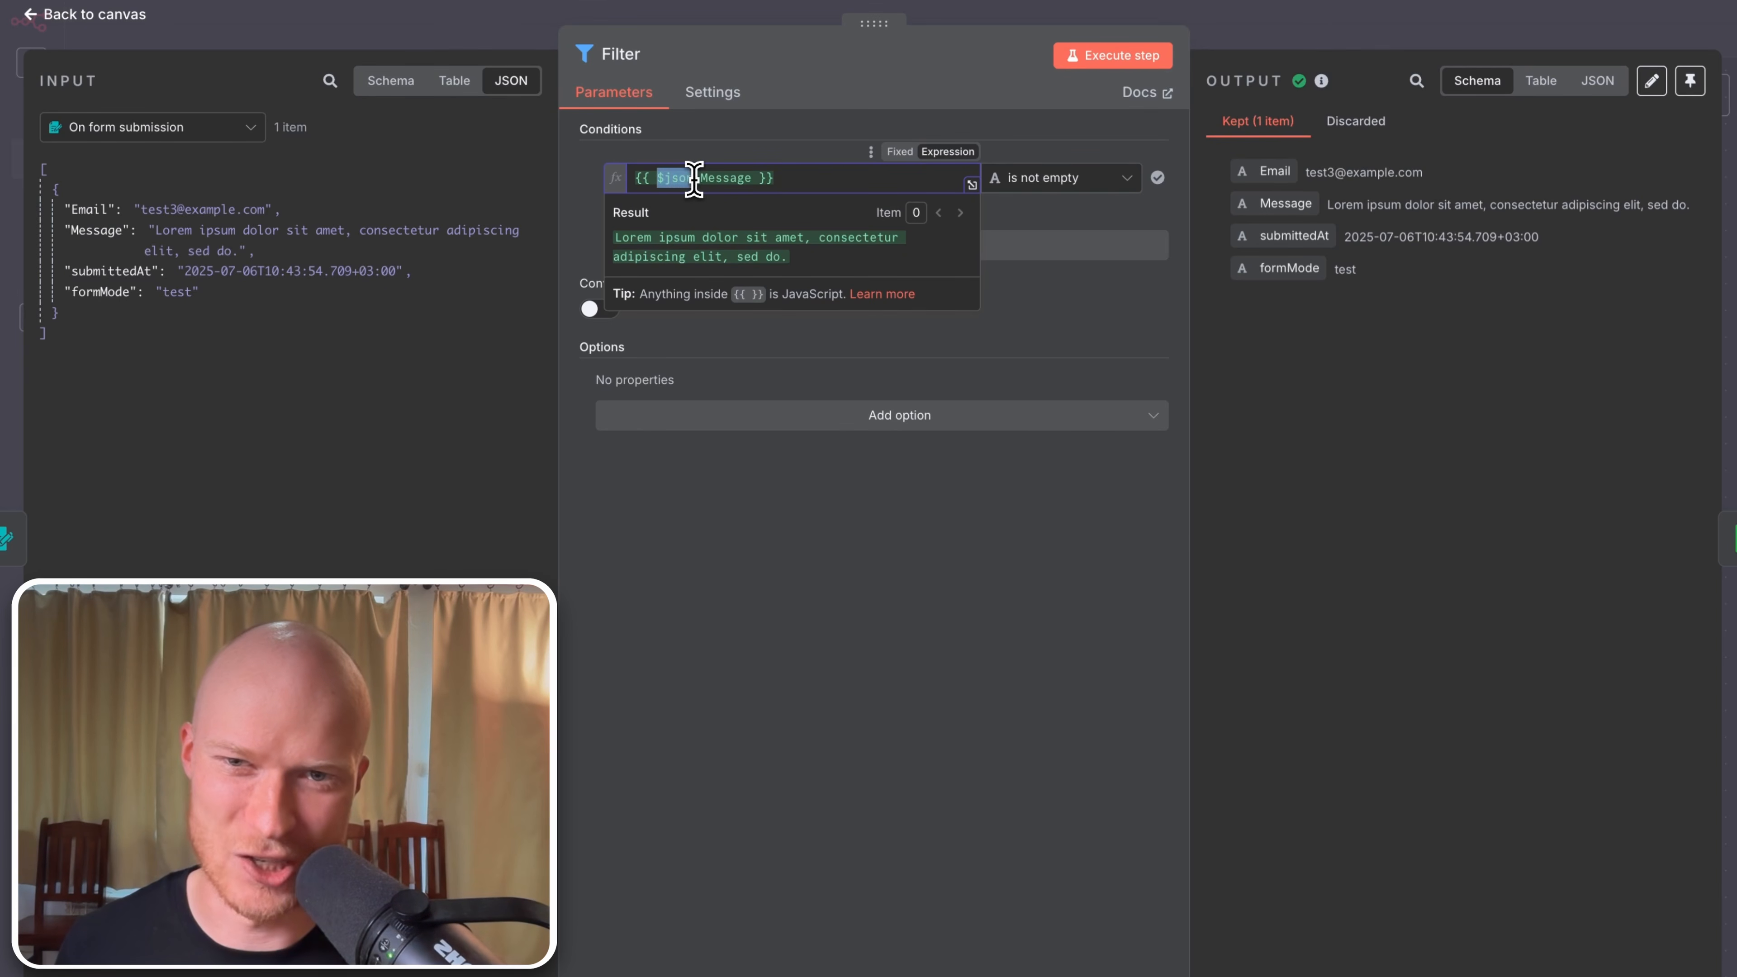
pyautogui.click(755, 178)
pyautogui.moveTo(773, 177); pyautogui.dragTo(620, 202)
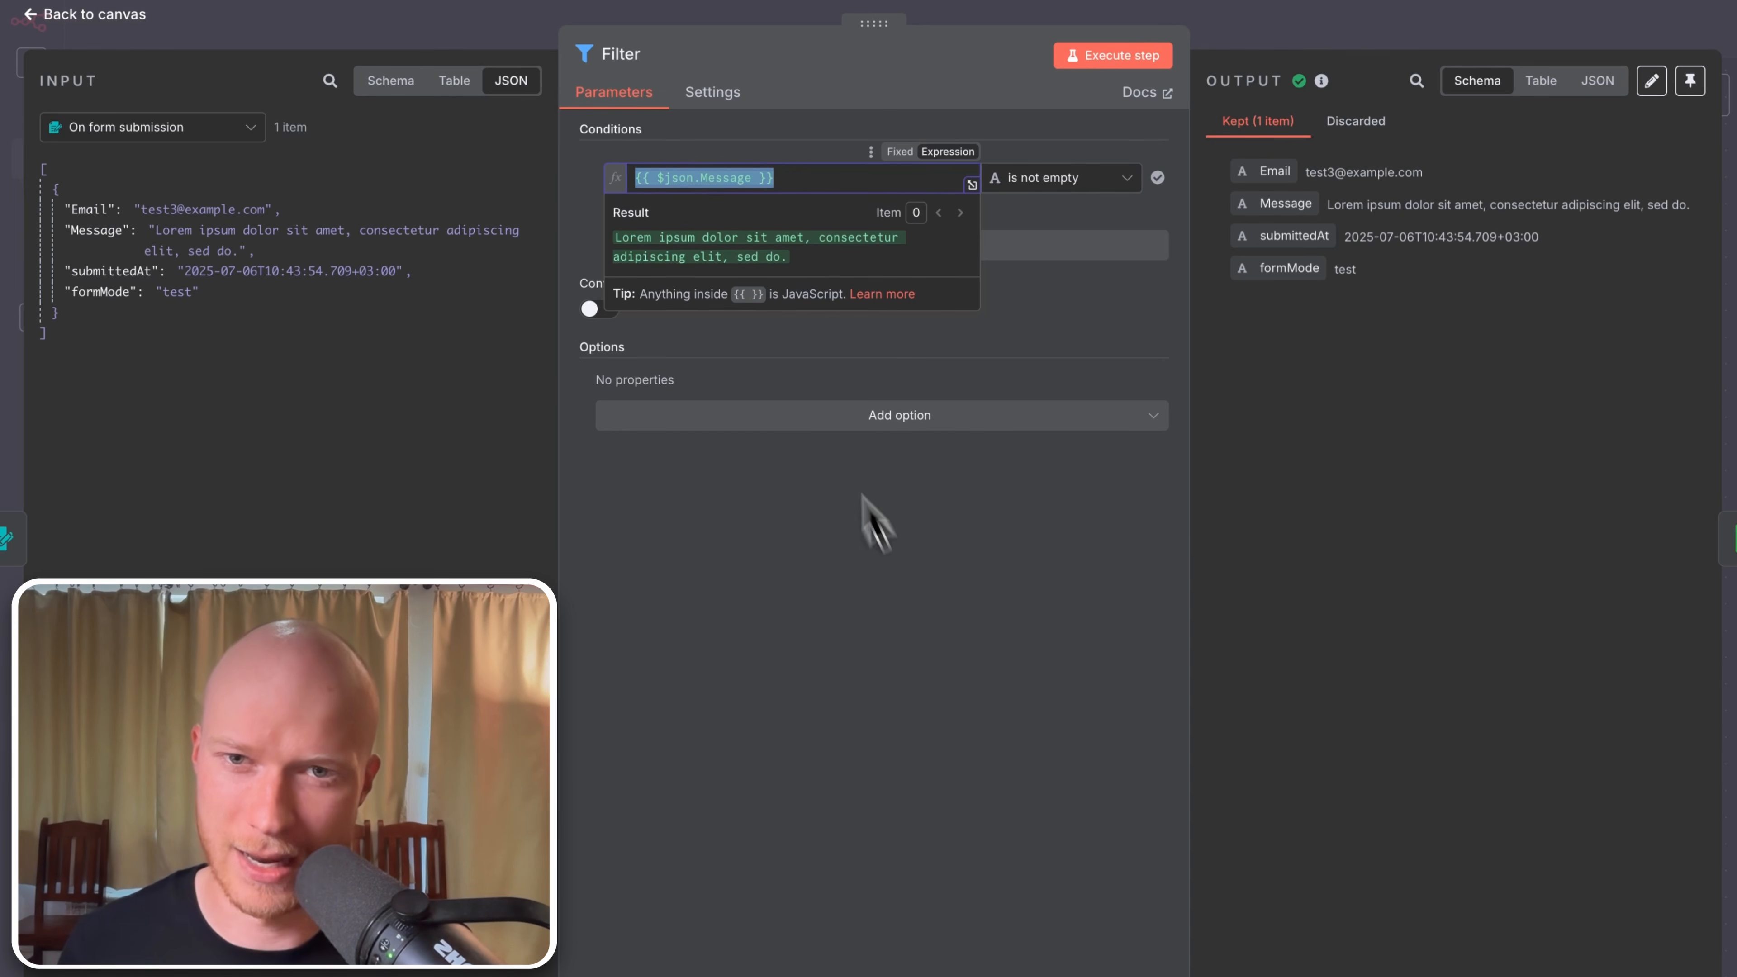
pyautogui.click(853, 628)
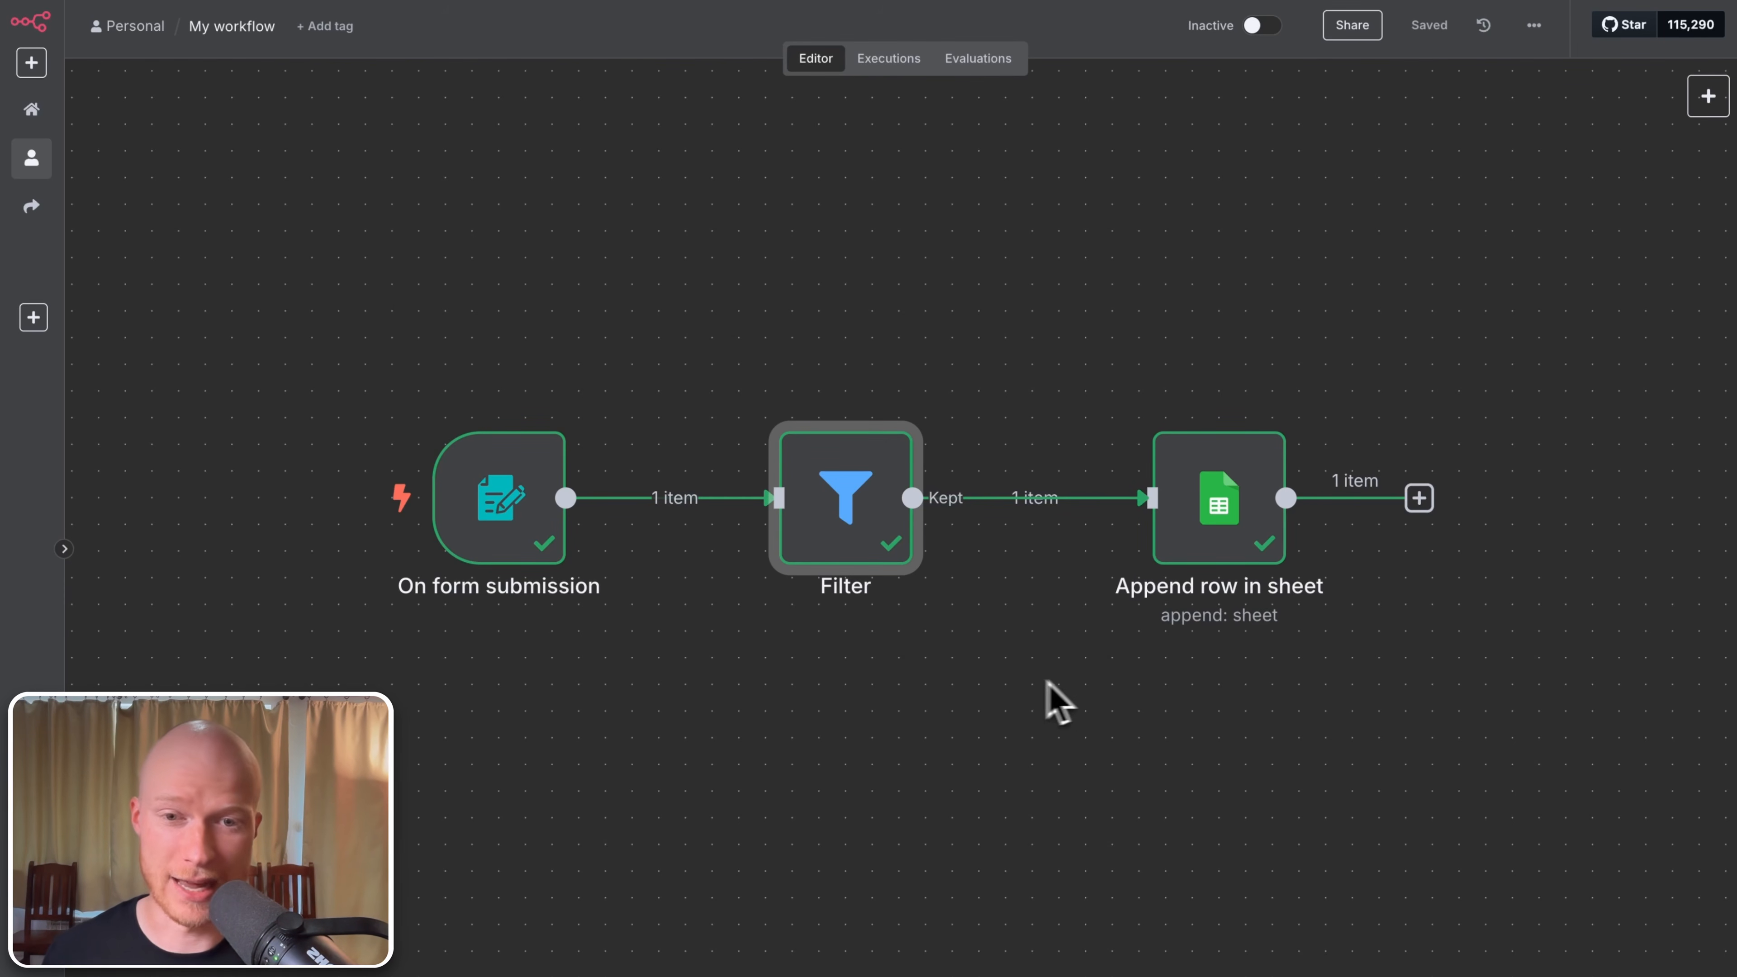
# Step: Zoom out and drag the Append row in sheet node up and to the right
pyautogui.scroll(-2, 879, 686)
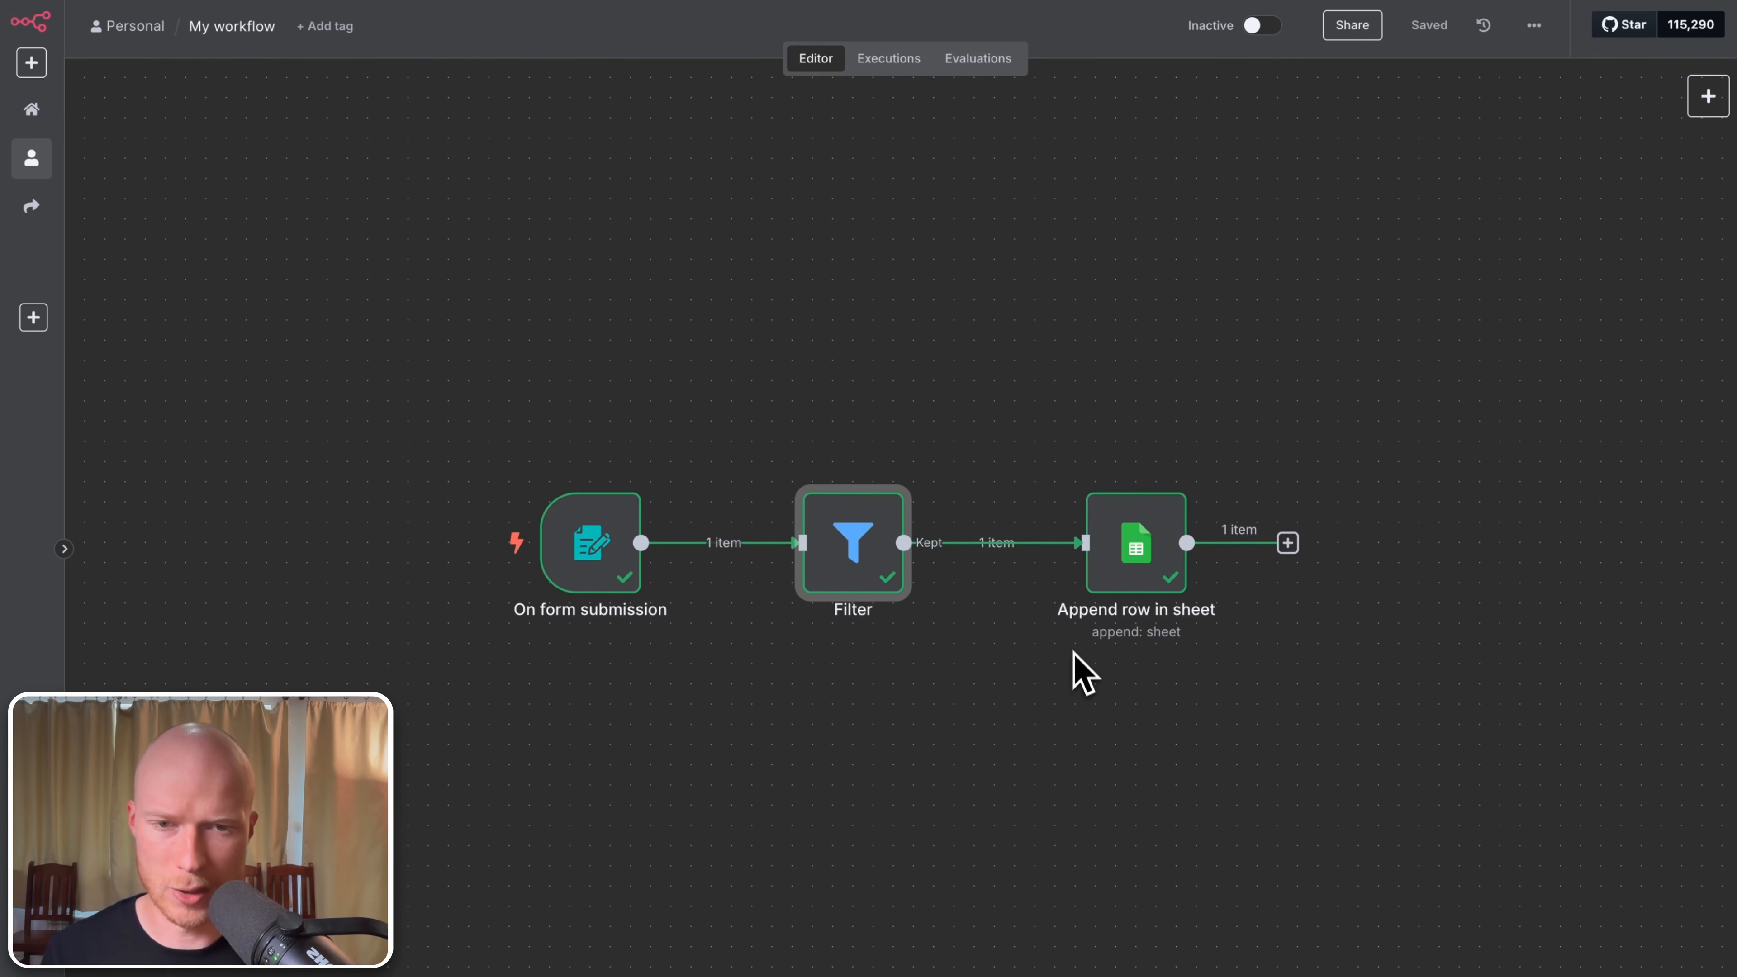
pyautogui.moveTo(1033, 530)
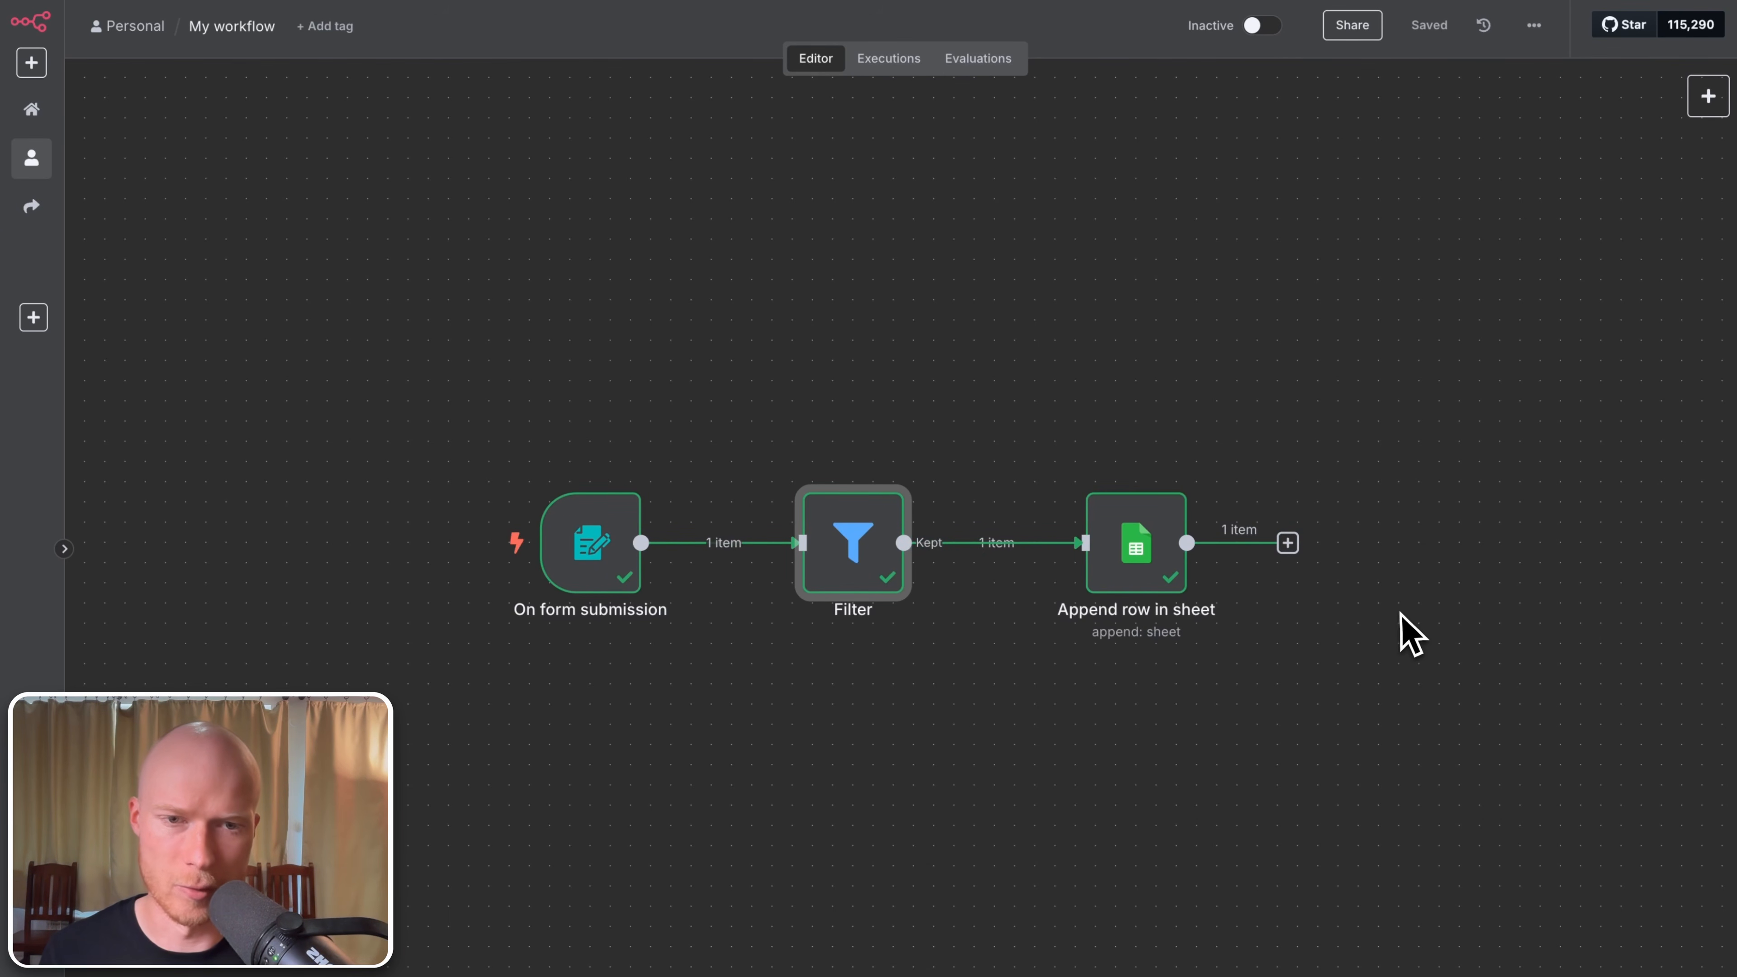
pyautogui.moveTo(1124, 575)
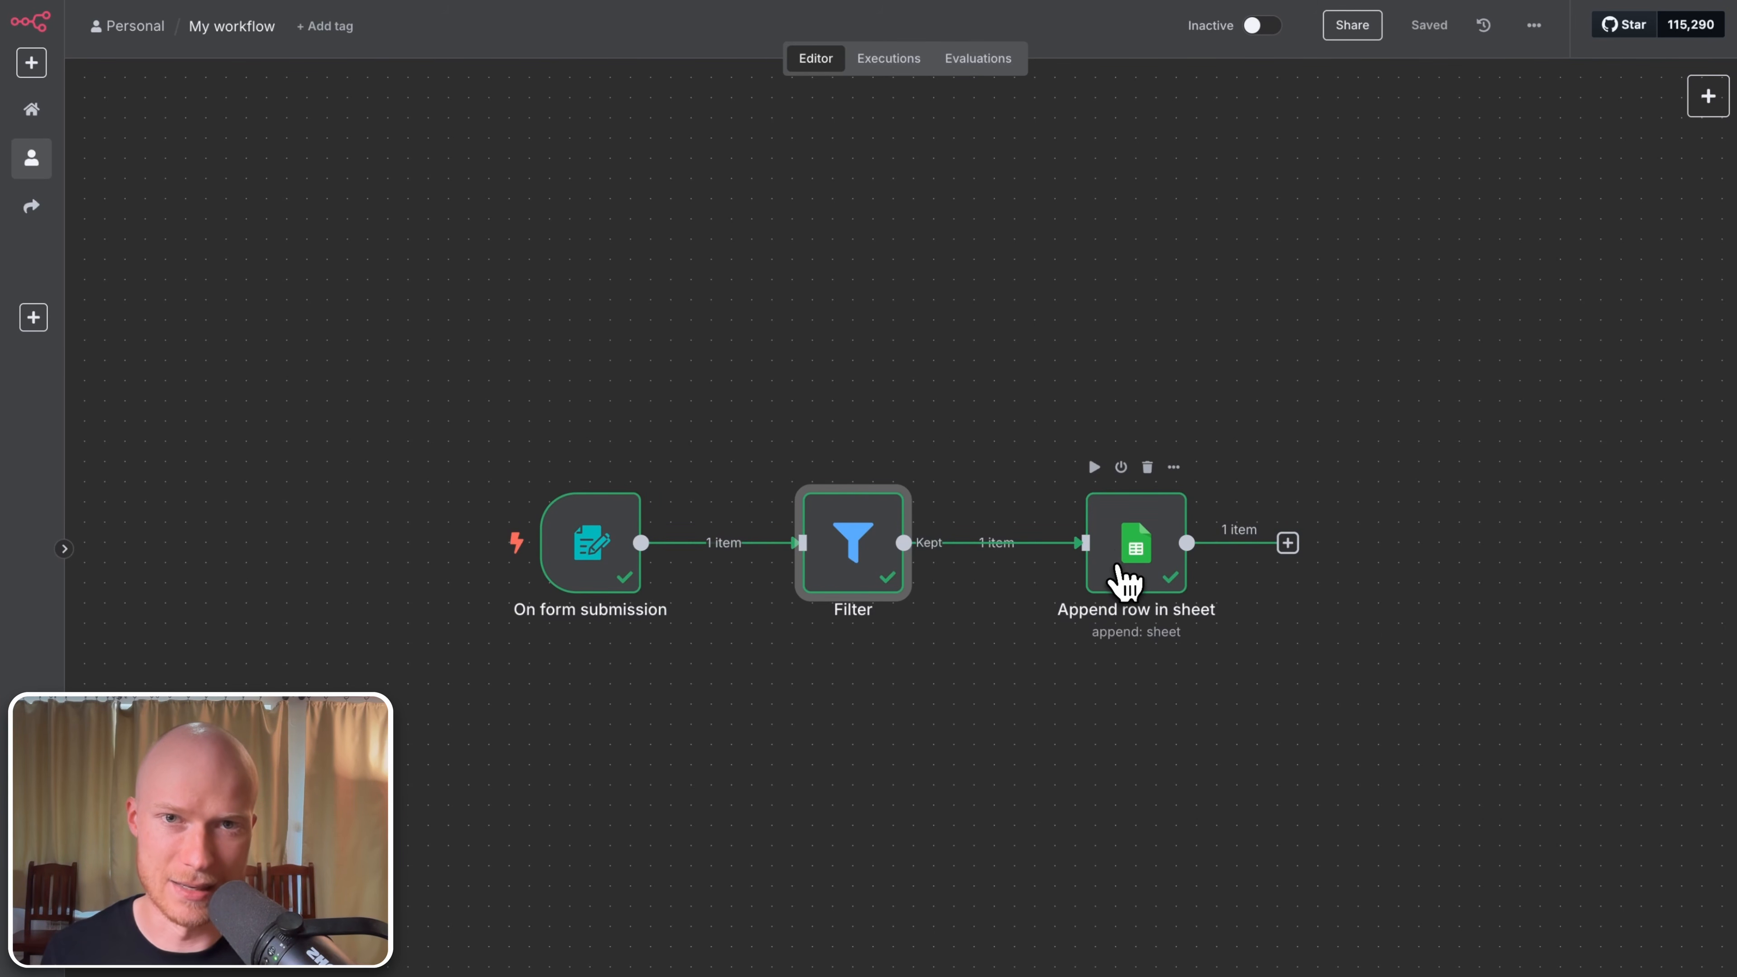
pyautogui.moveTo(1132, 542); pyautogui.dragTo(1287, 444)
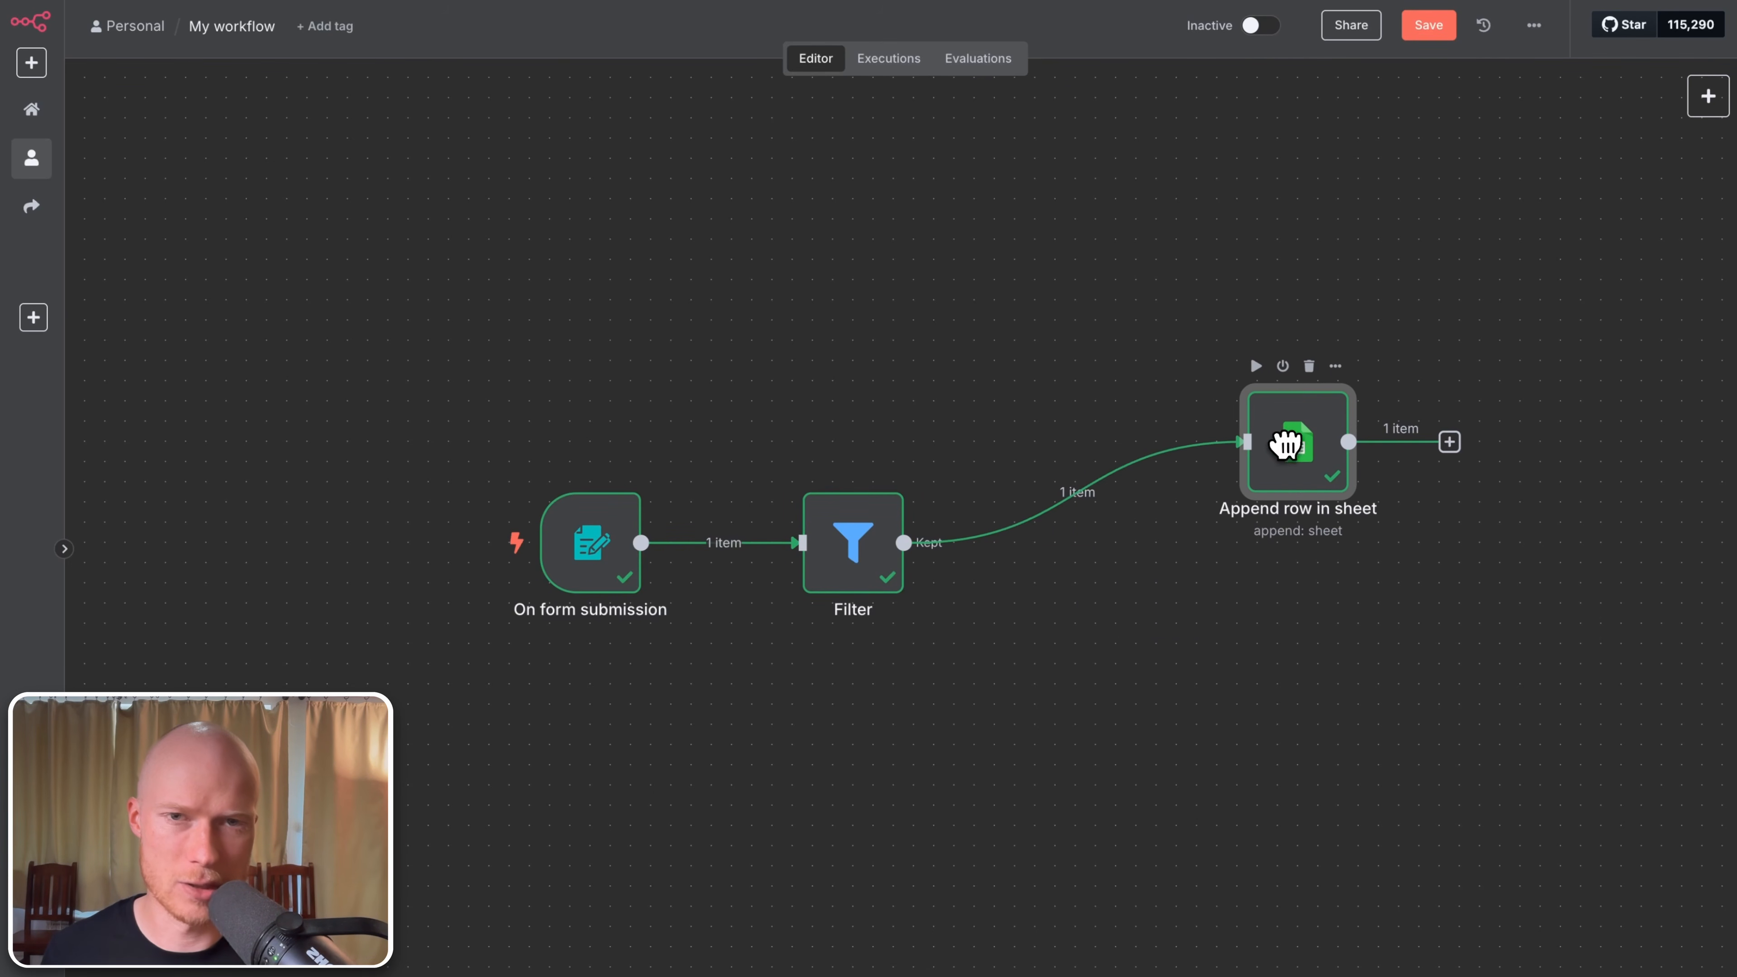
pyautogui.moveTo(549, 3)
pyautogui.click(1204, 14)
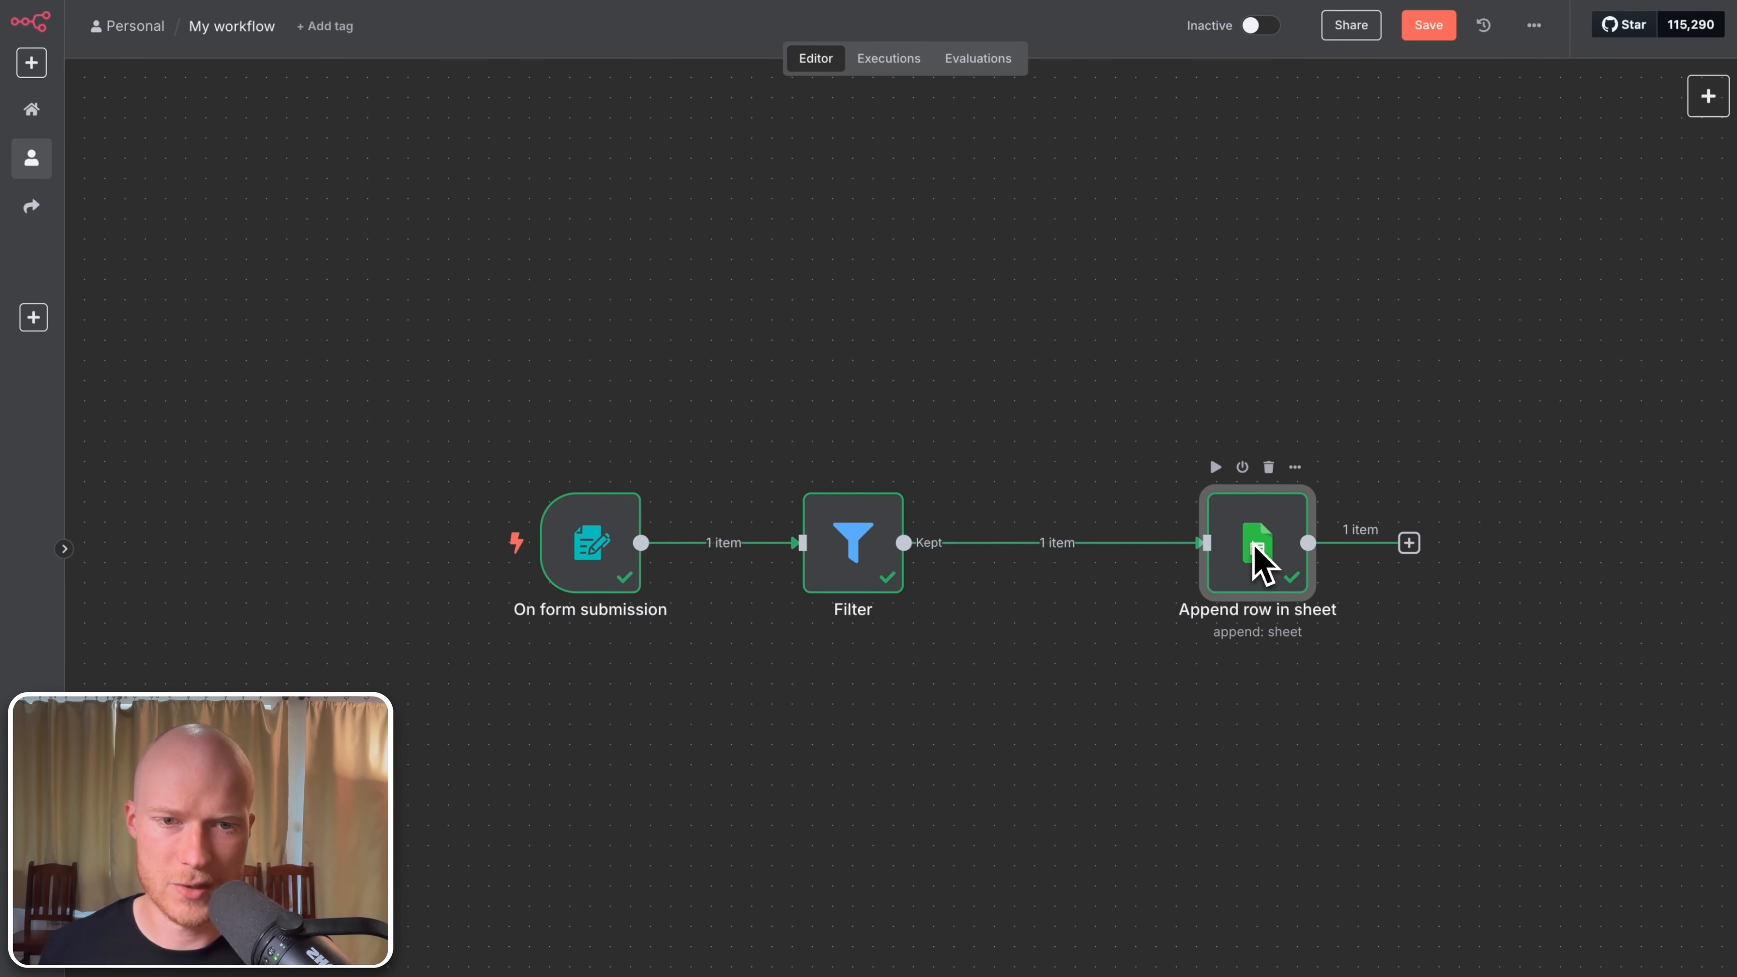
# Step: Disconnect Append row in sheet from the Filter, duplicate it, and place the copy above
pyautogui.click(1075, 544)
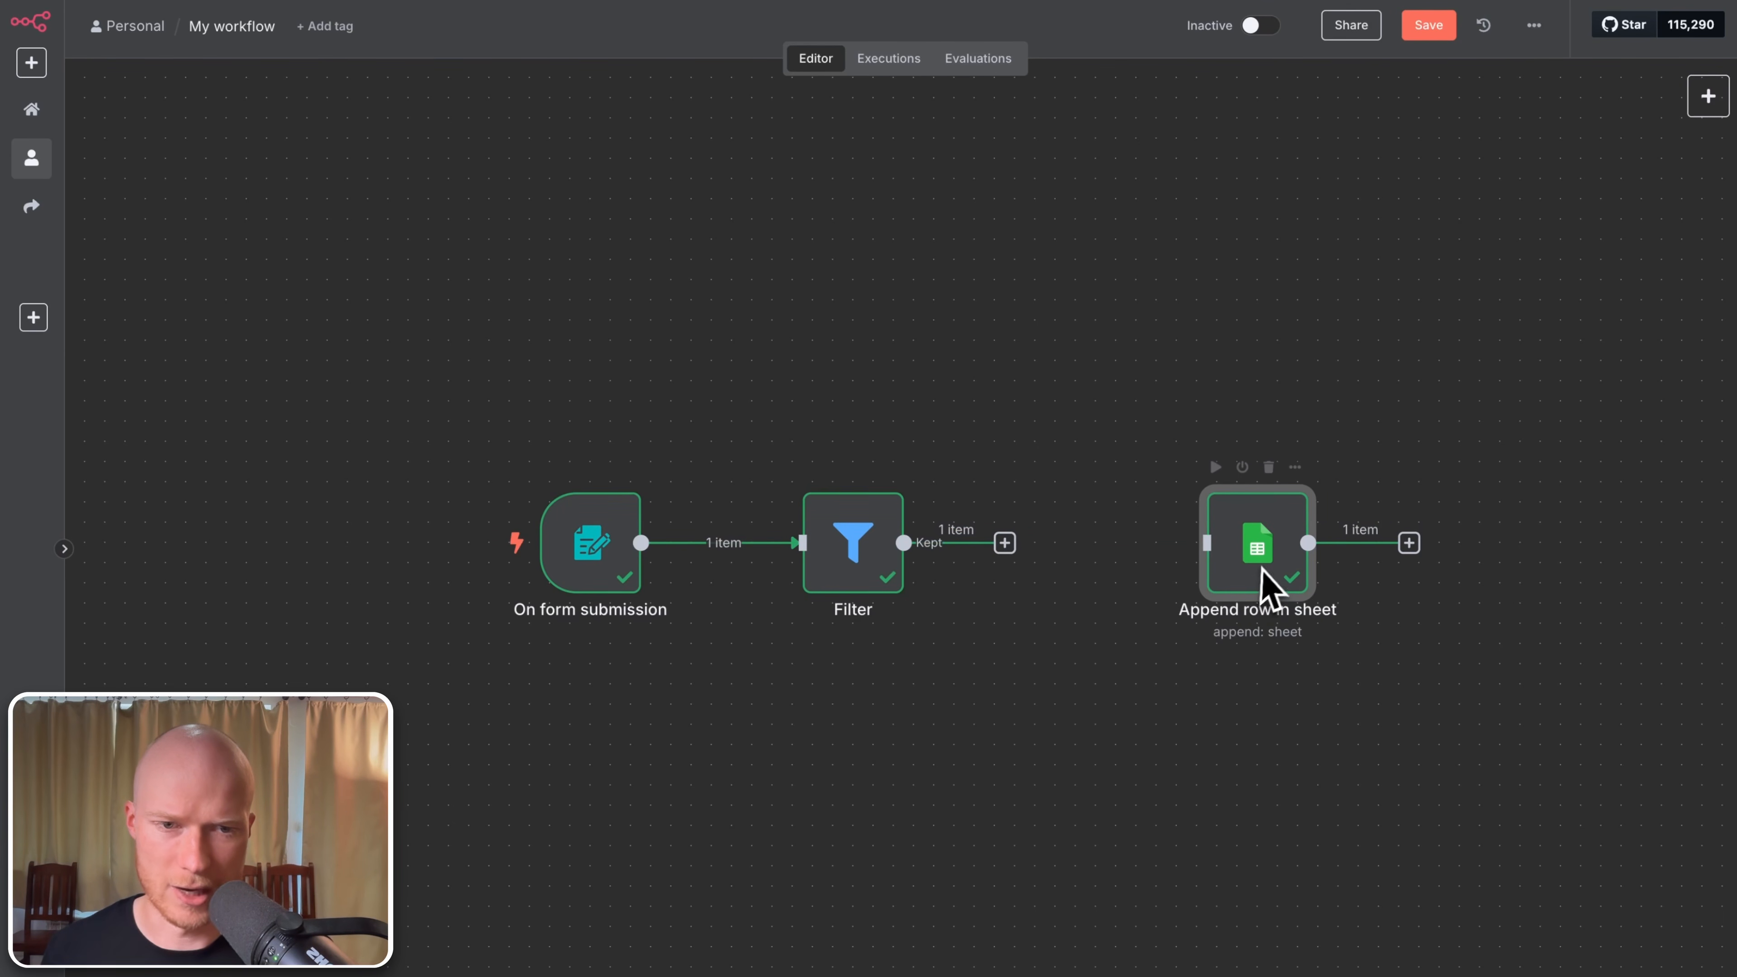
pyautogui.moveTo(1258, 571); pyautogui.dragTo(1334, 688)
pyautogui.rightClick(1331, 661)
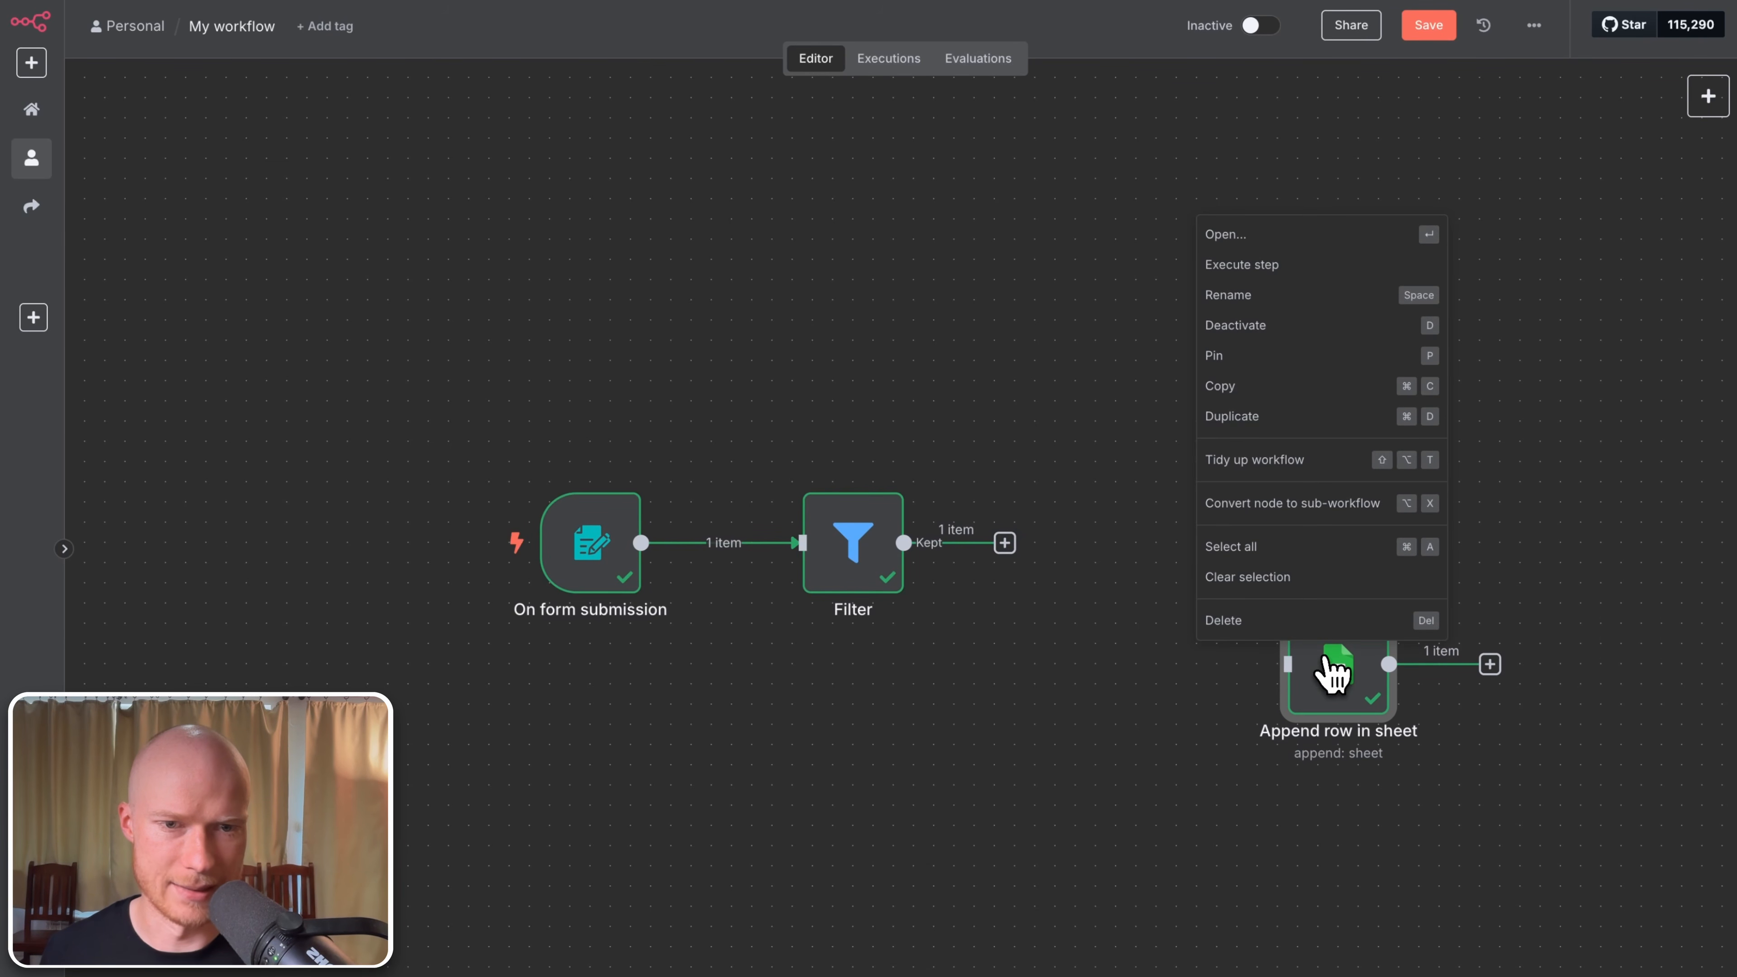
pyautogui.click(1255, 424)
pyautogui.moveTo(1002, 710); pyautogui.dragTo(1363, 409)
pyautogui.moveTo(1330, 667); pyautogui.dragTo(1371, 667)
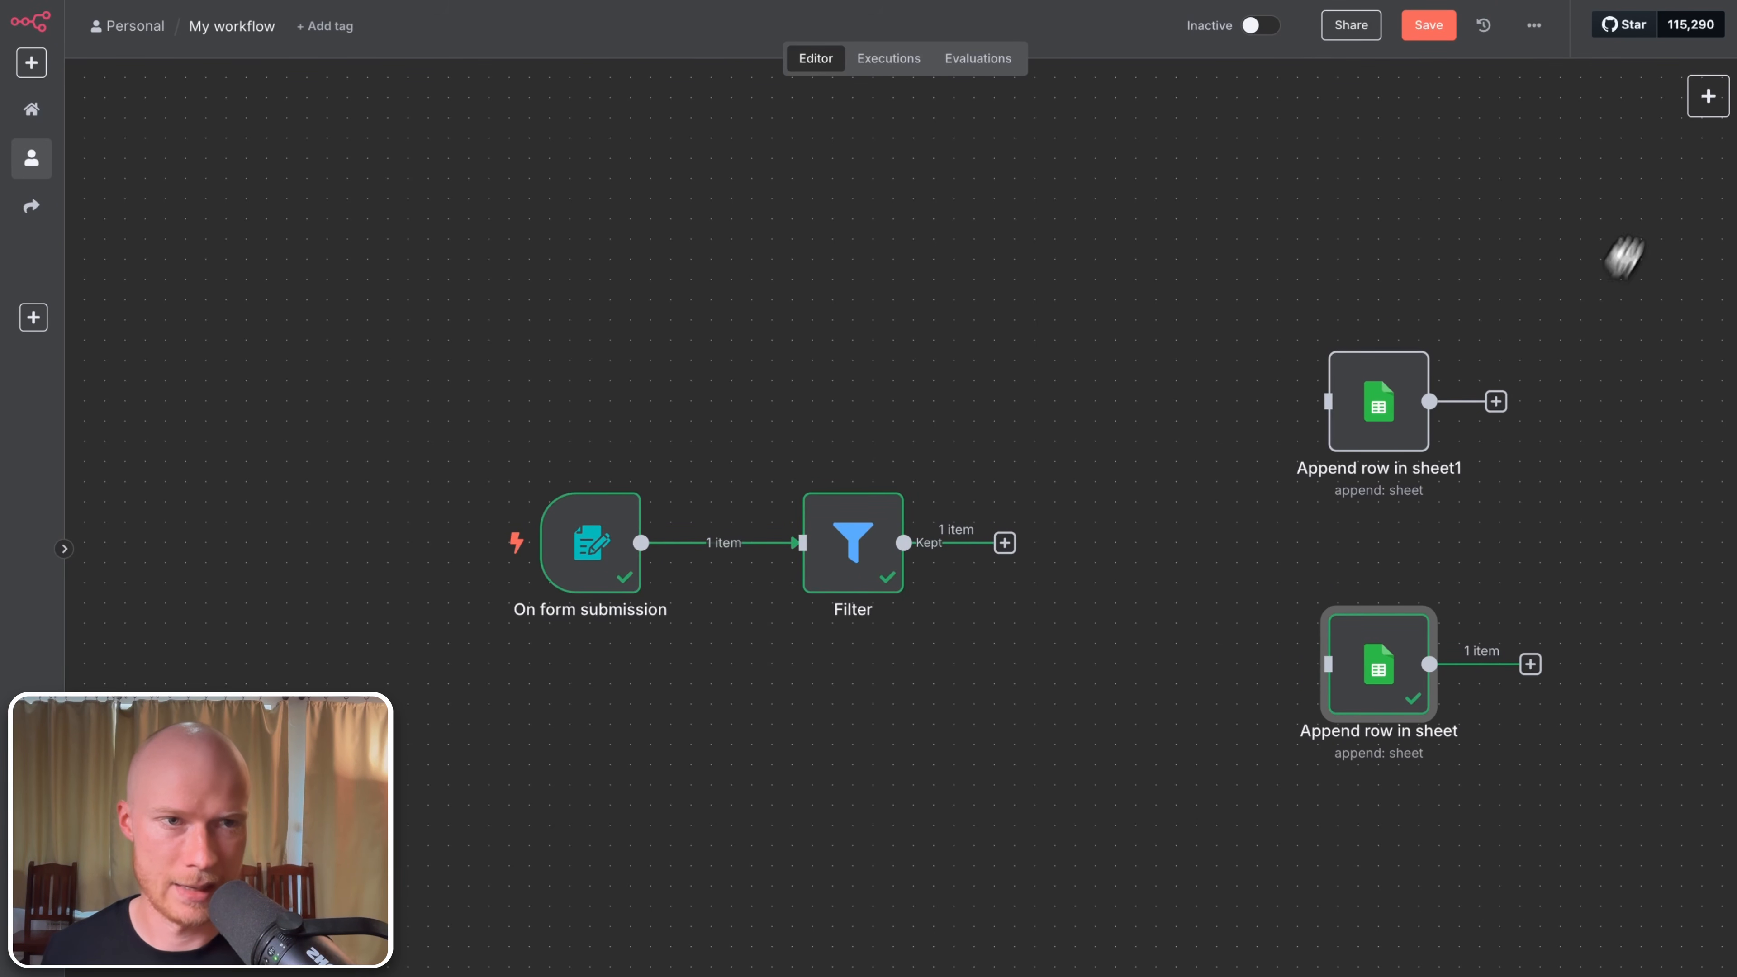
# Step: Add an OpenAI Message a model node after the original sheet node
pyautogui.click(1711, 99)
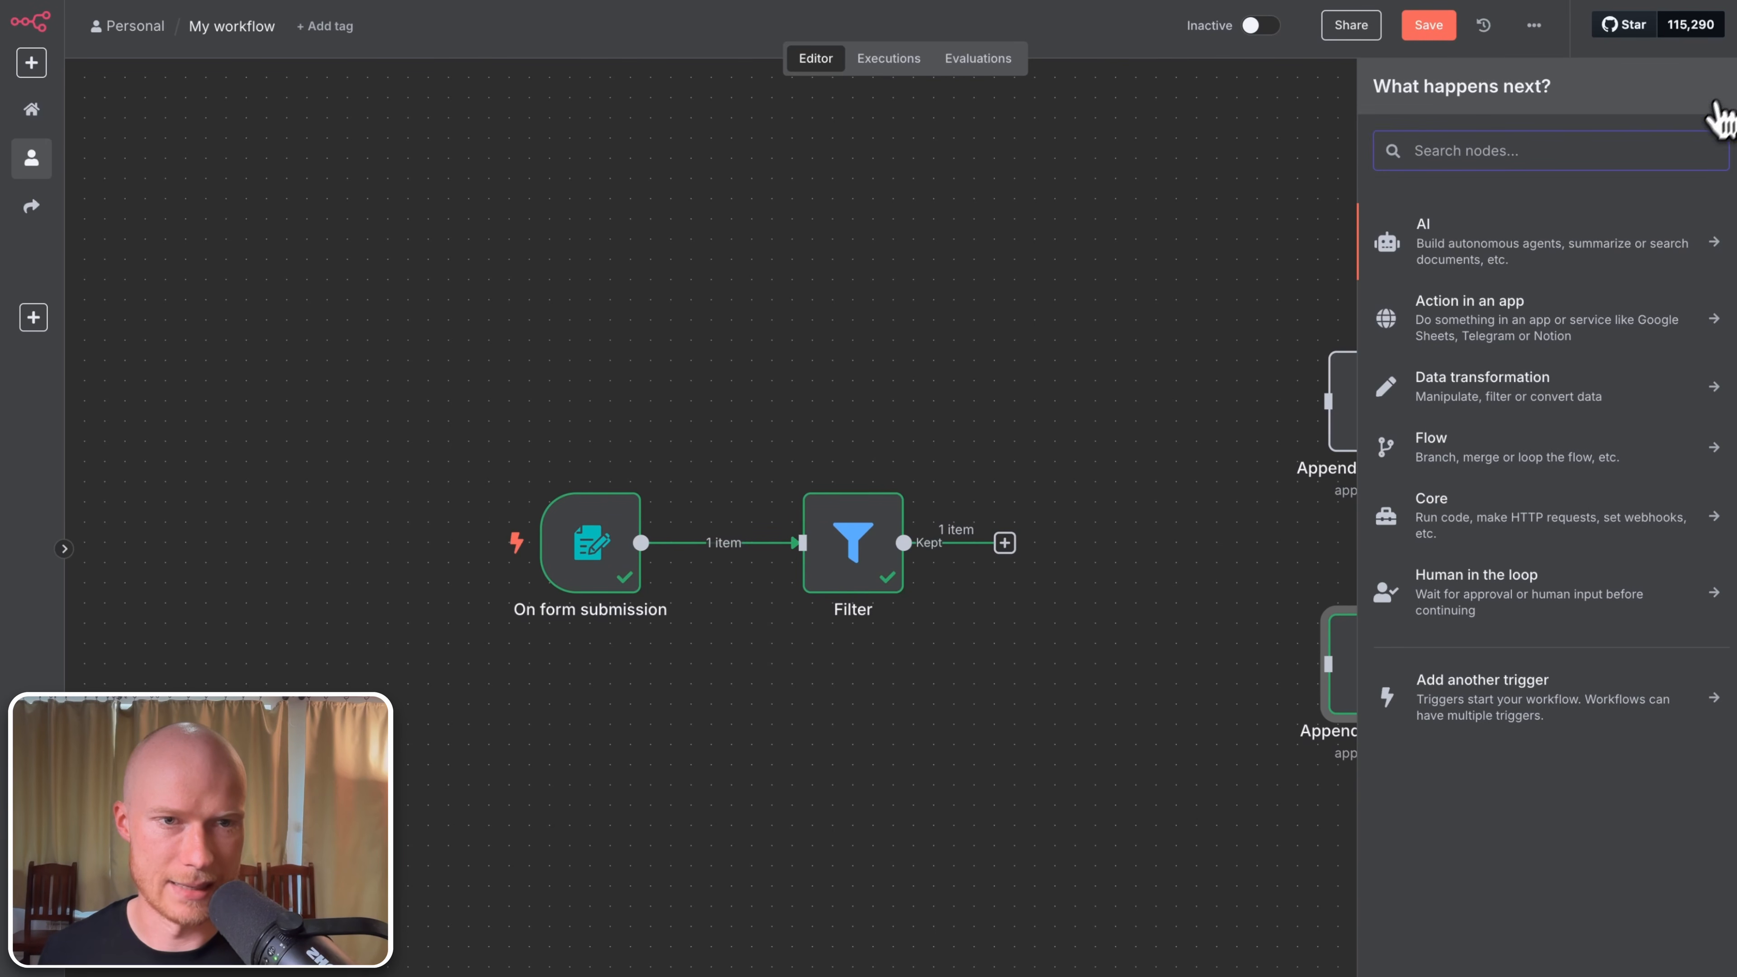
pyautogui.click(1519, 261)
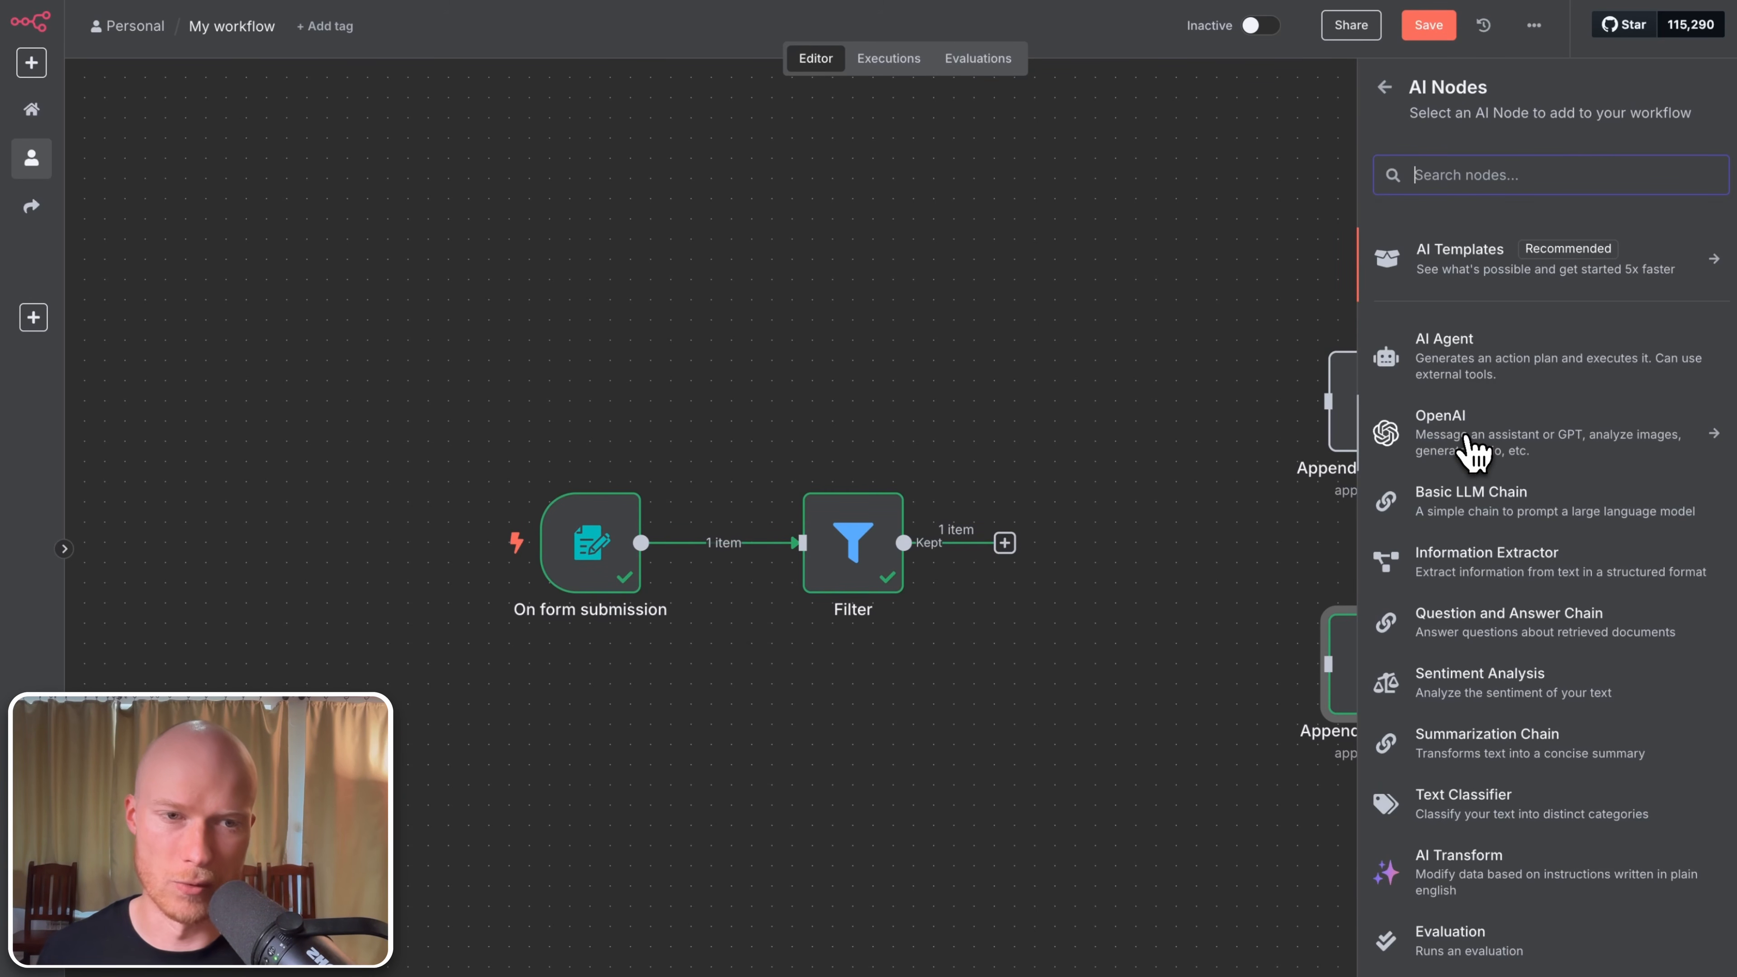
pyautogui.click(1470, 448)
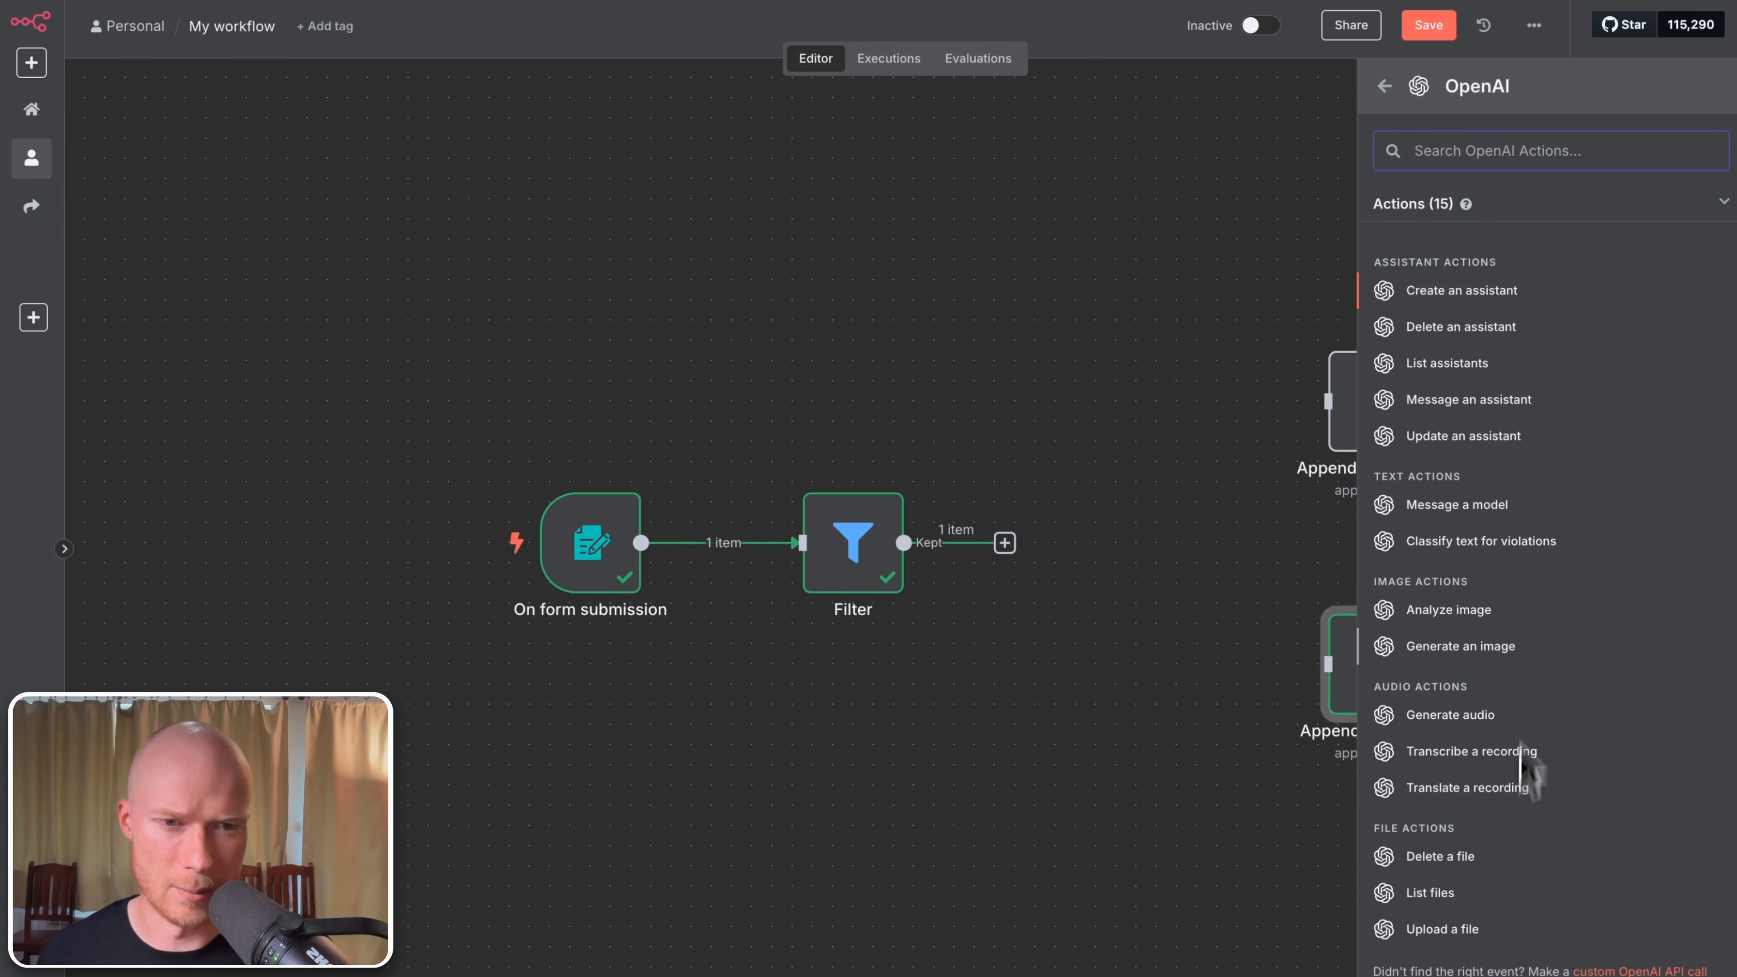
pyautogui.click(1454, 506)
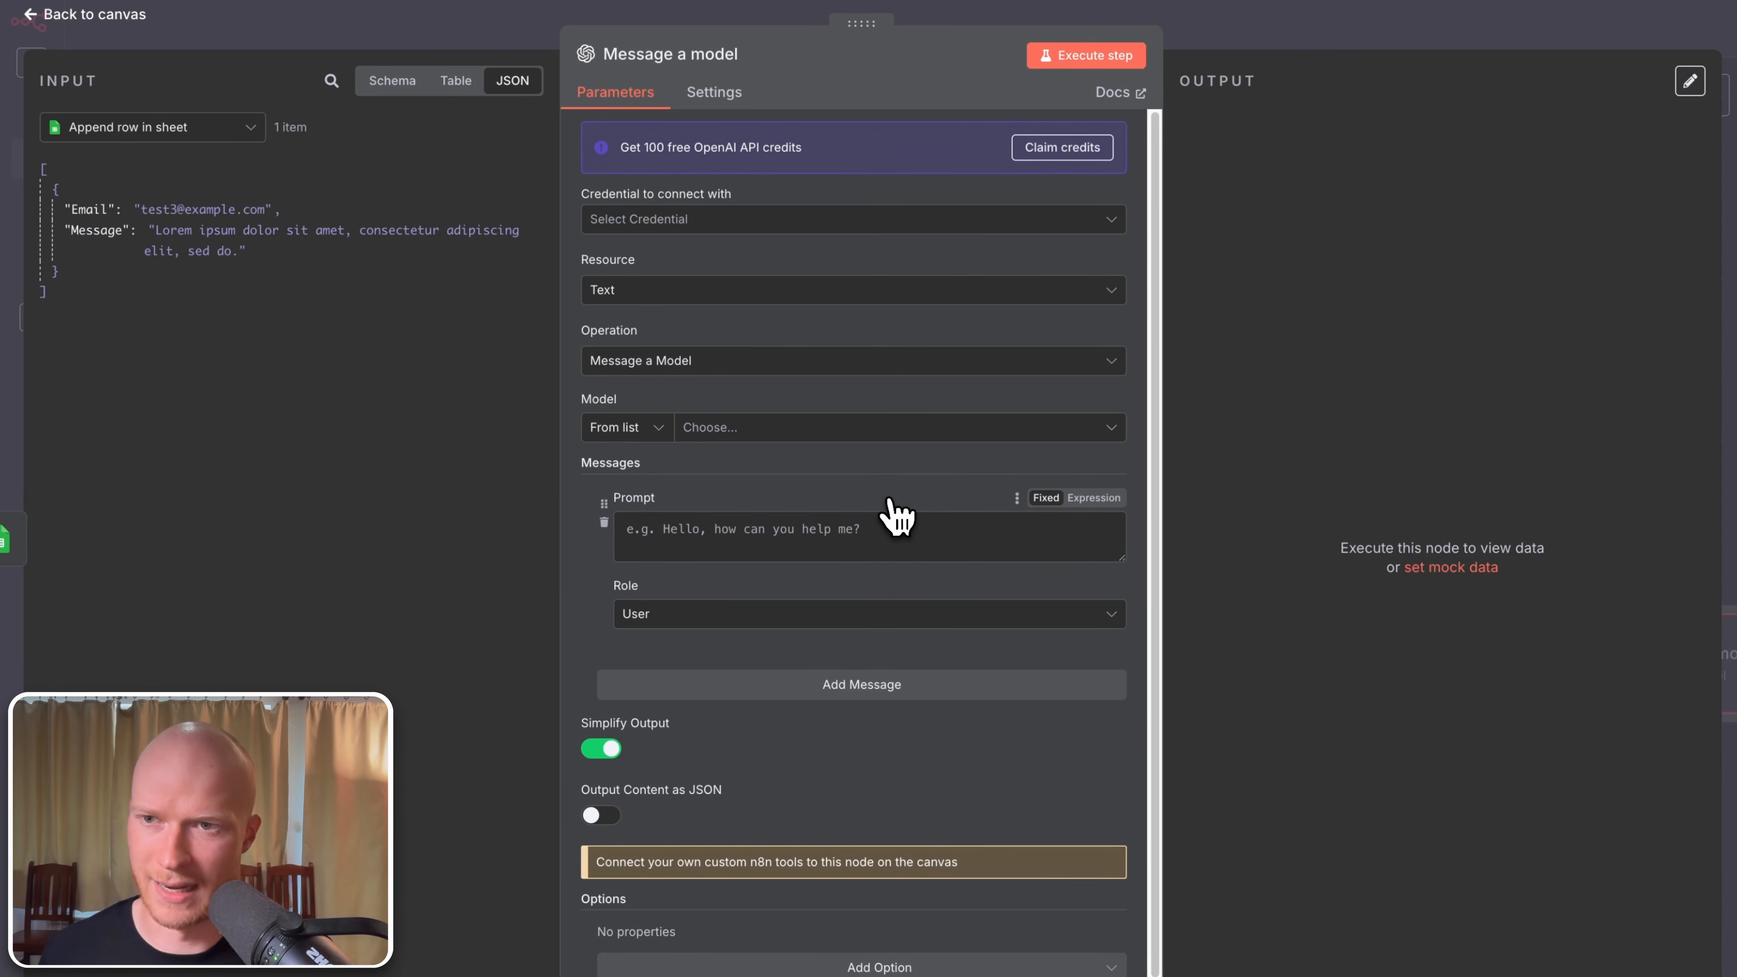
pyautogui.click(130, 16)
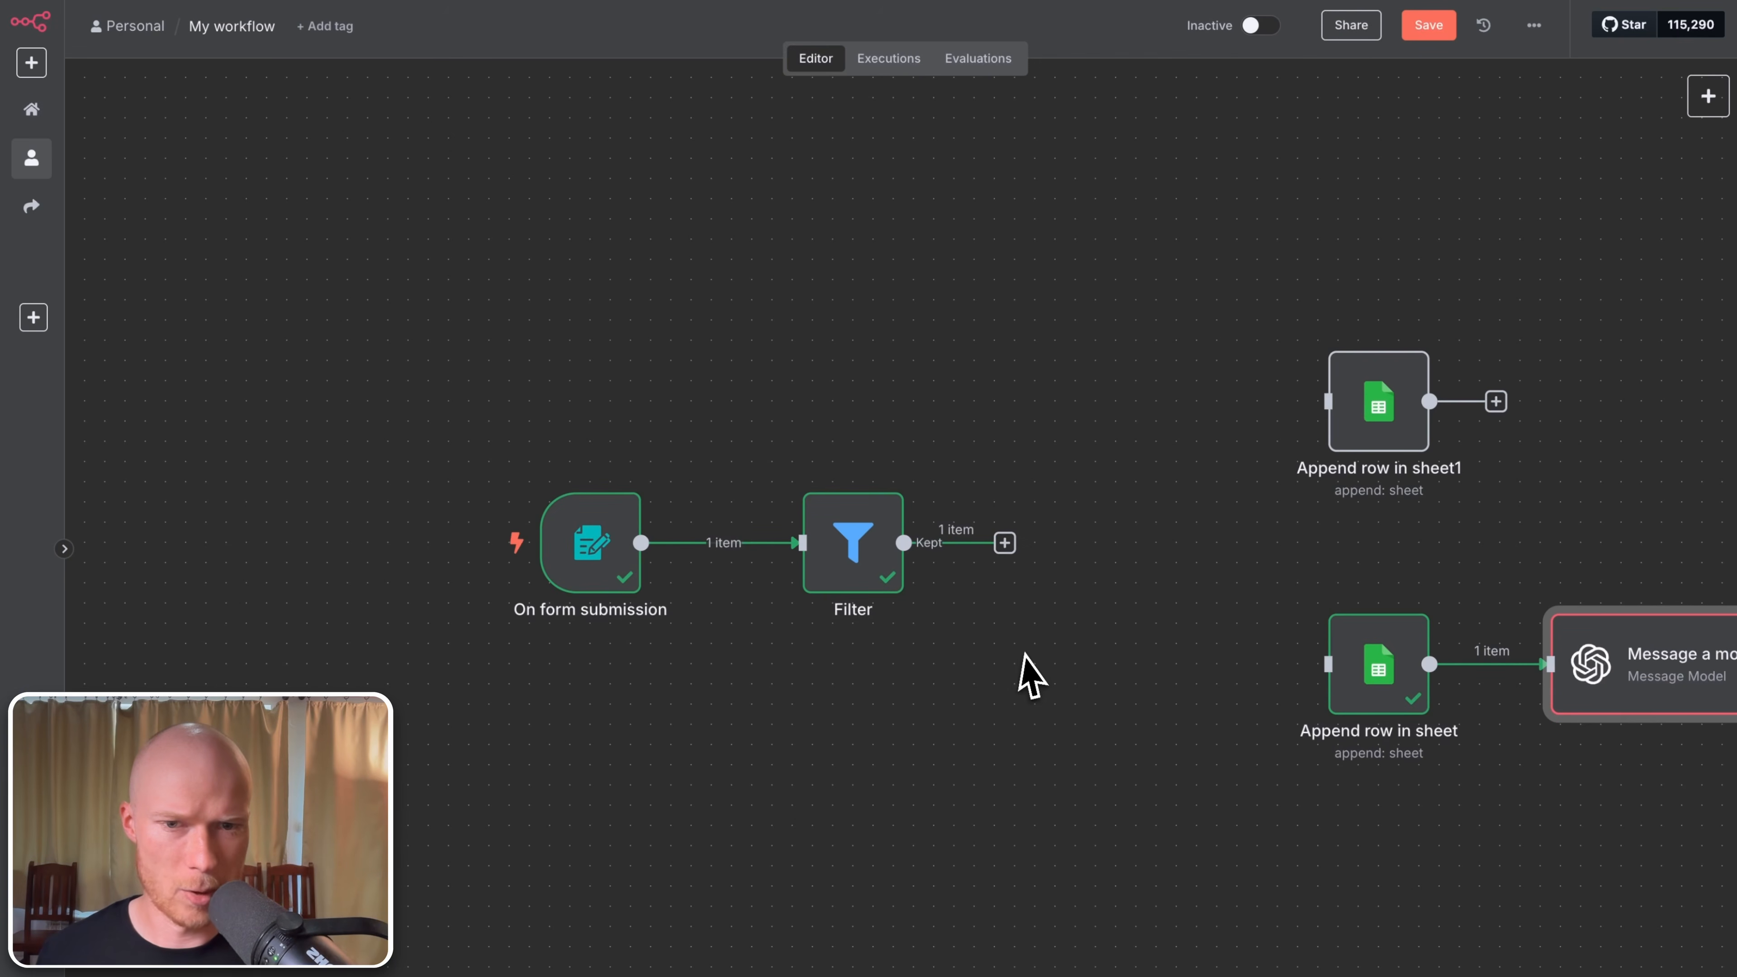
# Step: Wire Filter's Kept output into Message a model, moving both Append row sheet nodes to its right
pyautogui.moveTo(908, 613); pyautogui.dragTo(853, 593)
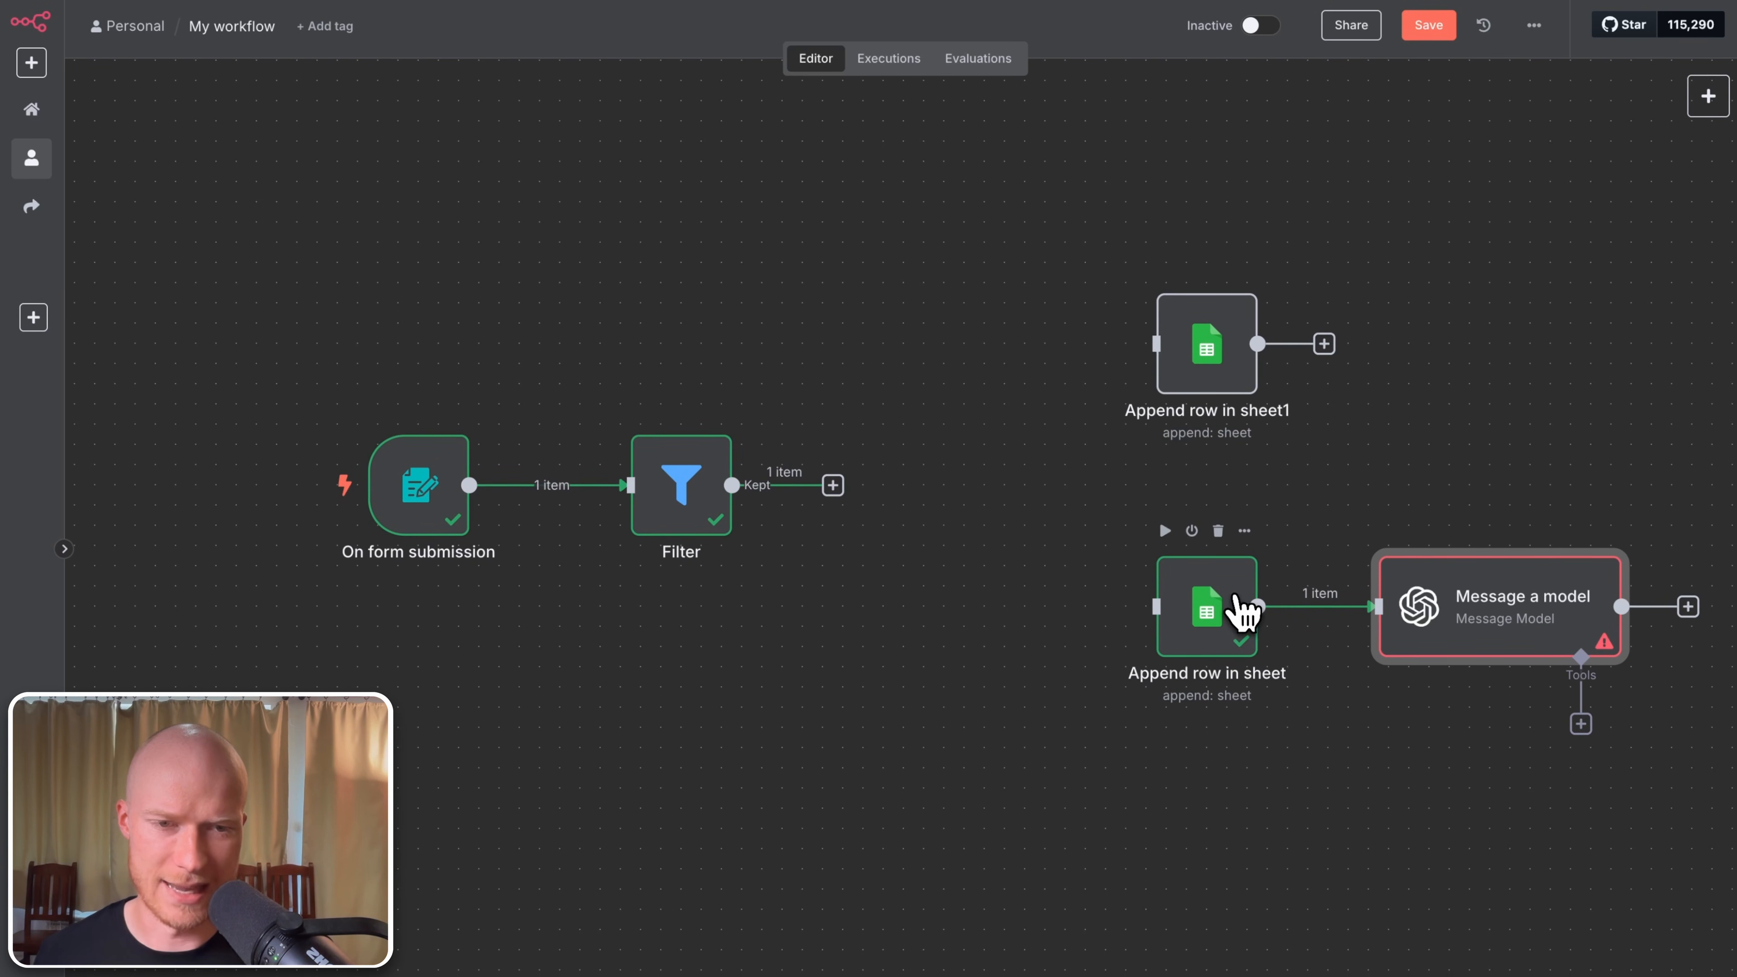
pyautogui.click(1235, 628)
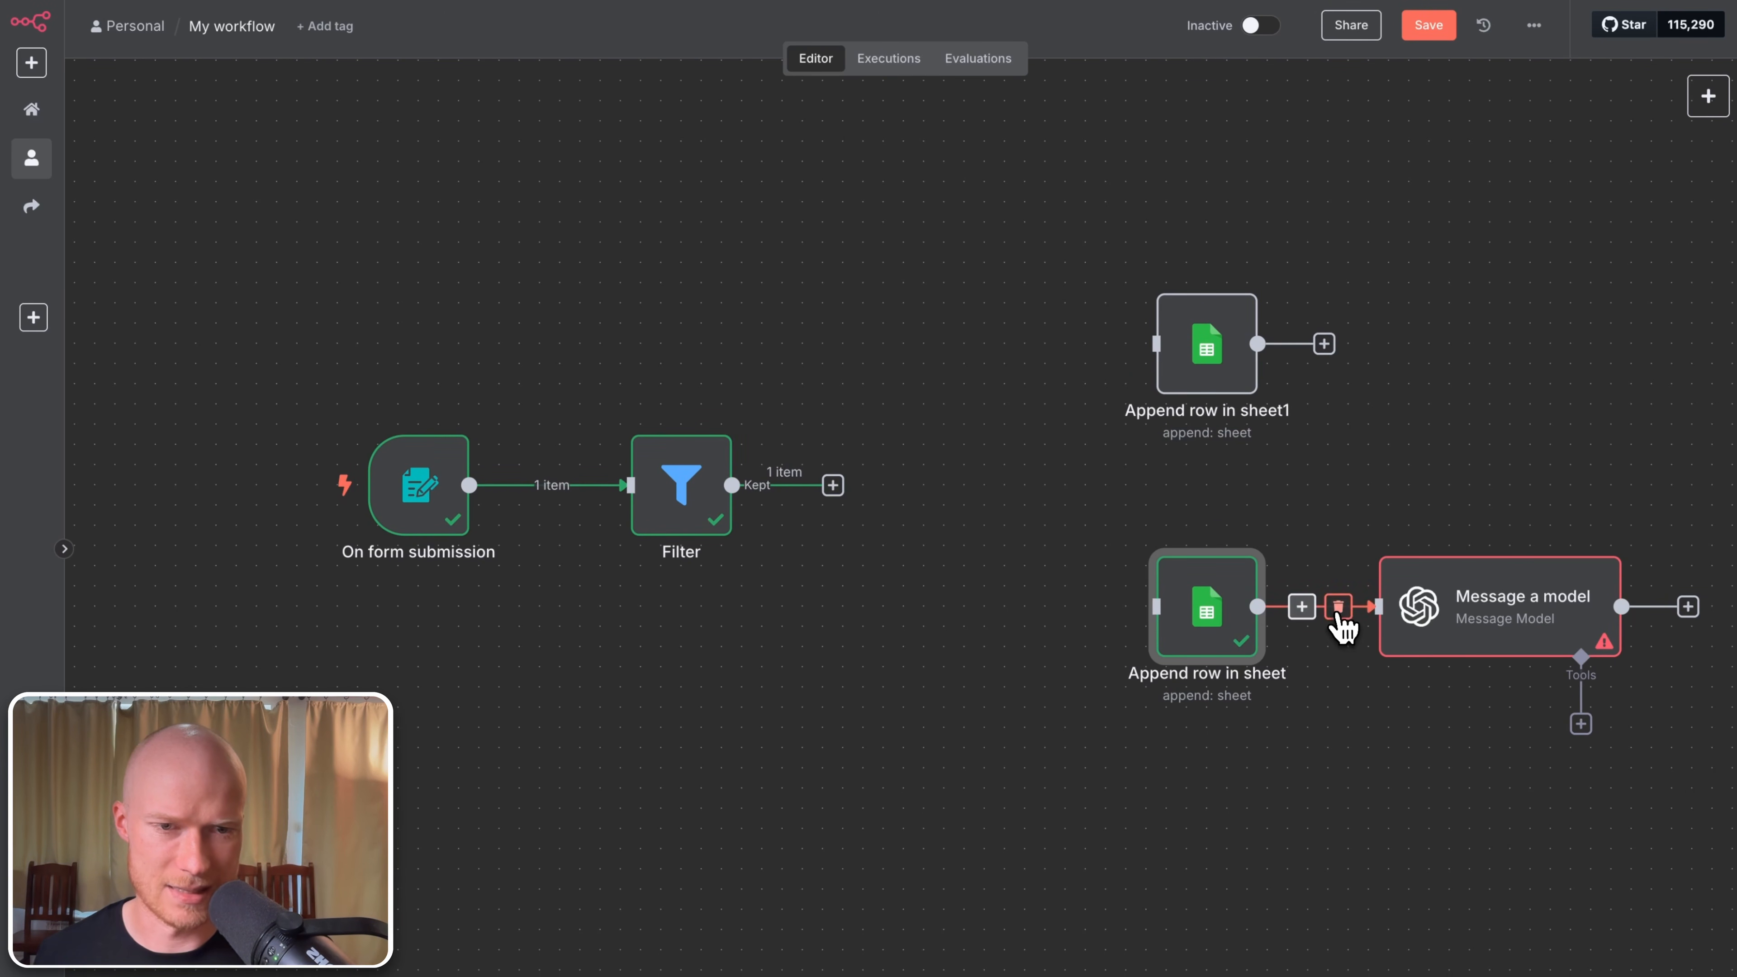
pyautogui.click(1338, 606)
pyautogui.moveTo(1438, 633); pyautogui.dragTo(943, 487)
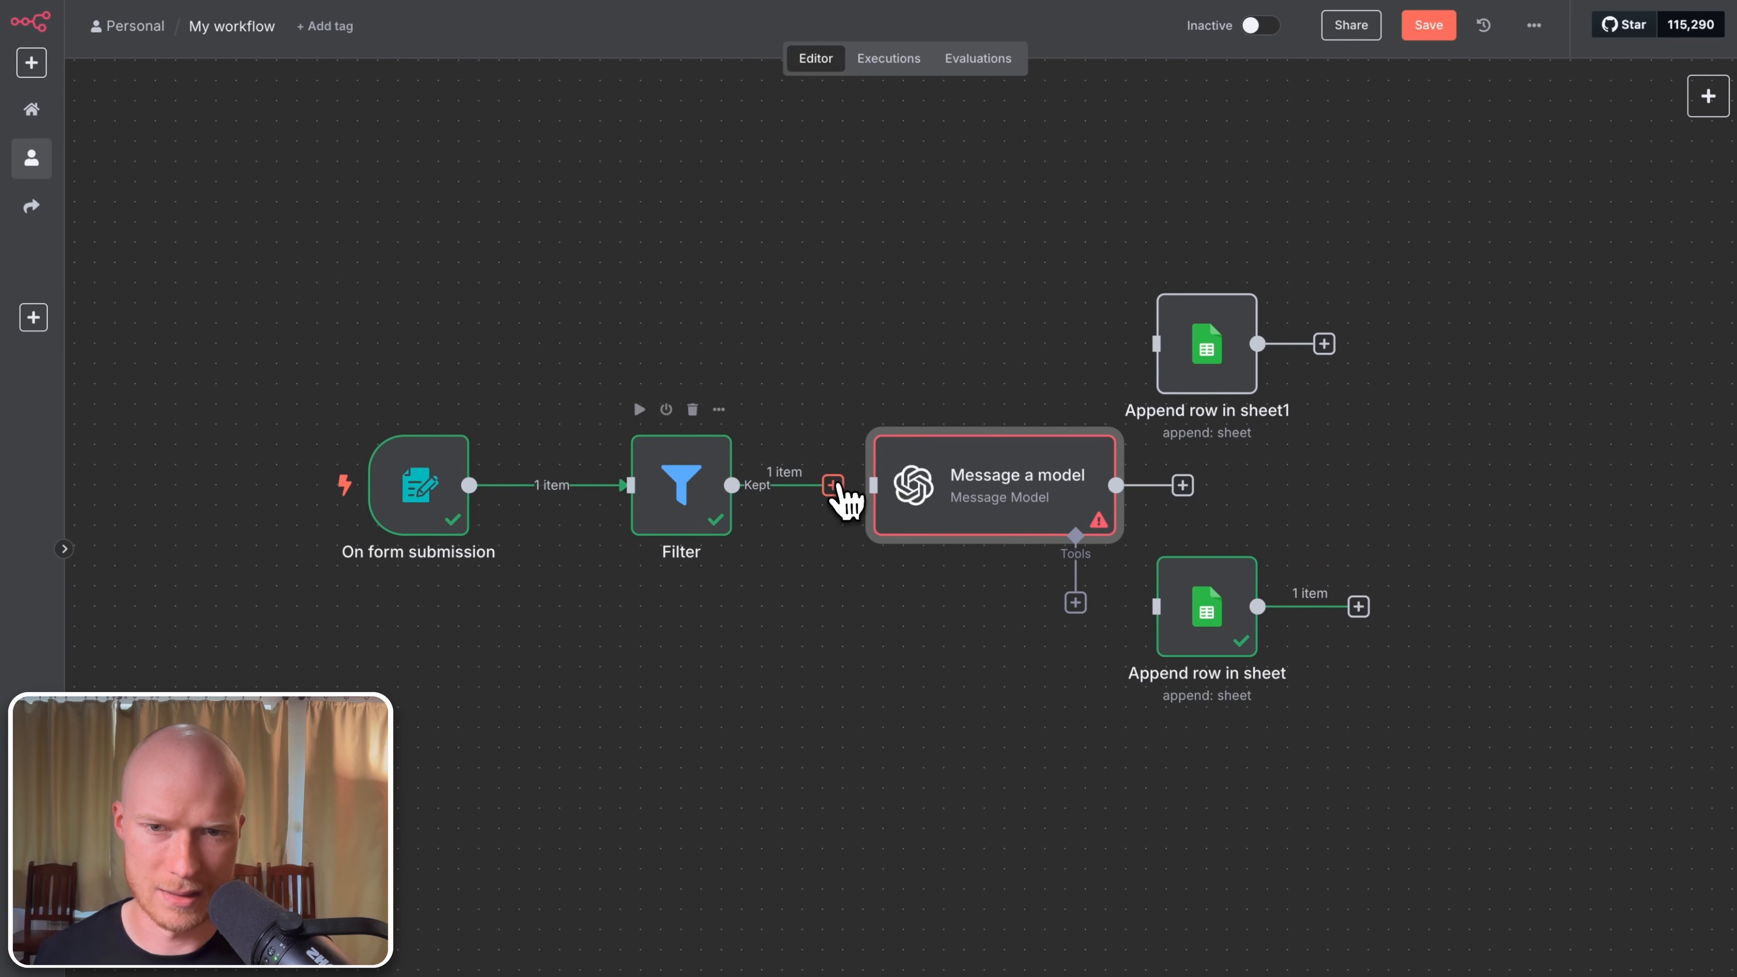
pyautogui.moveTo(833, 485); pyautogui.dragTo(911, 488)
pyautogui.moveTo(1191, 626); pyautogui.dragTo(1413, 707)
pyautogui.moveTo(1214, 347); pyautogui.dragTo(1457, 287)
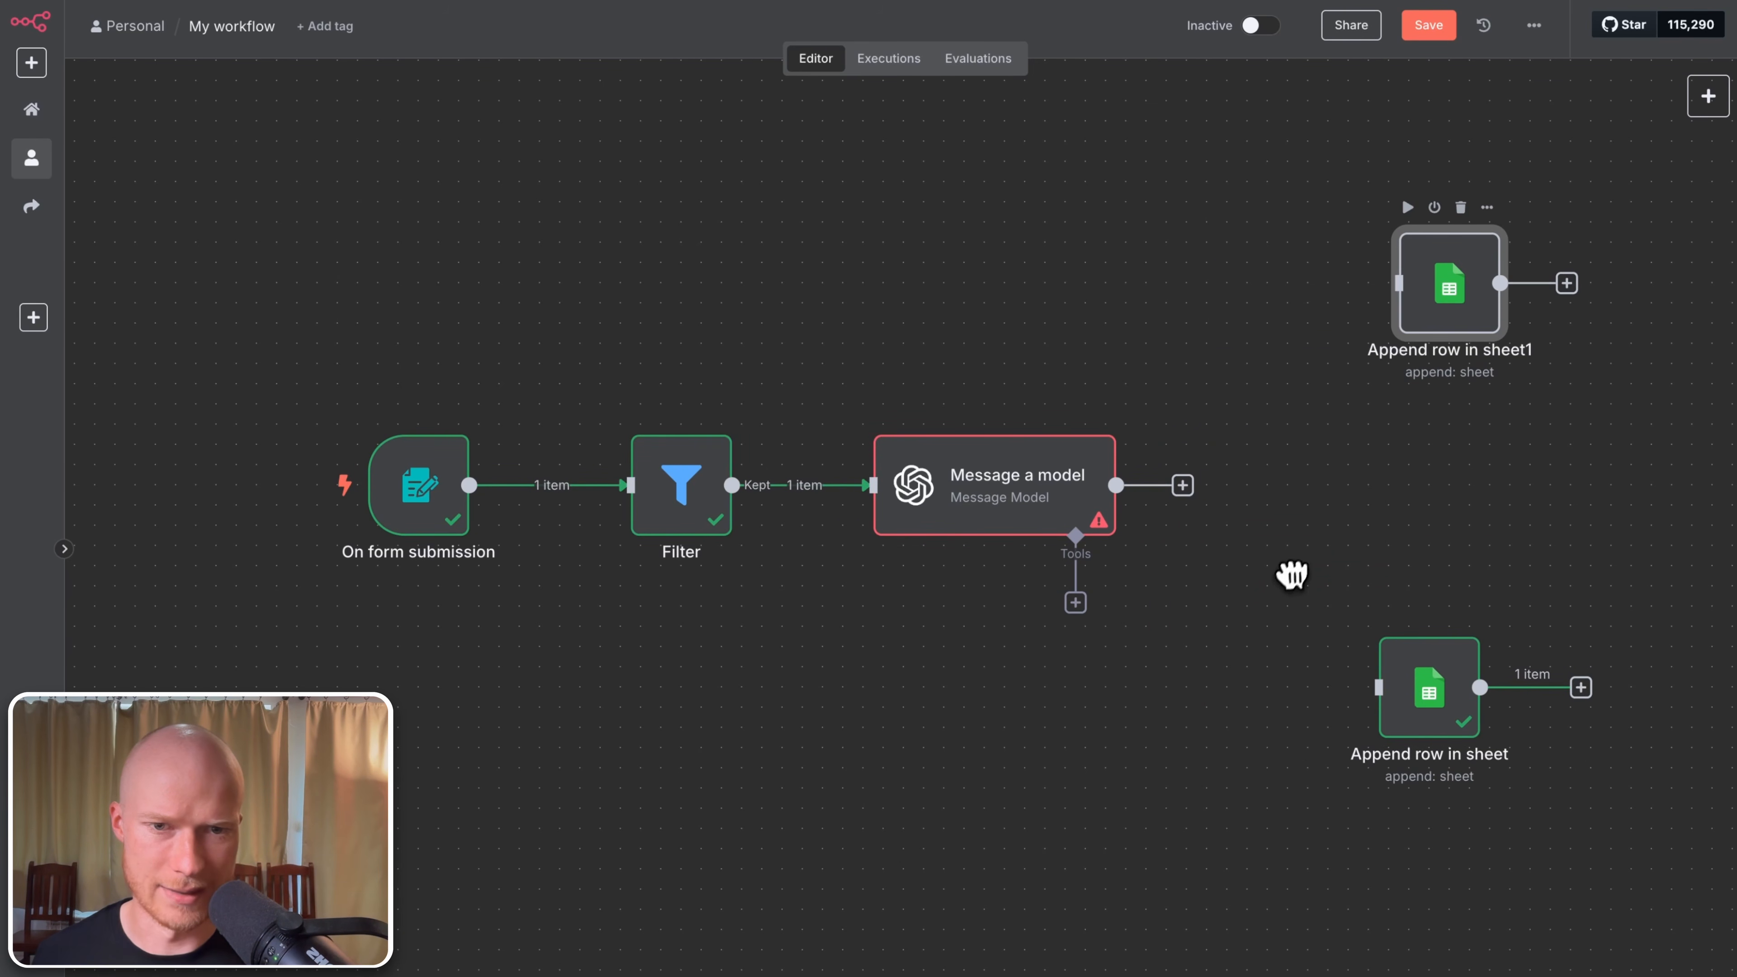
pyautogui.moveTo(1007, 630); pyautogui.dragTo(916, 683)
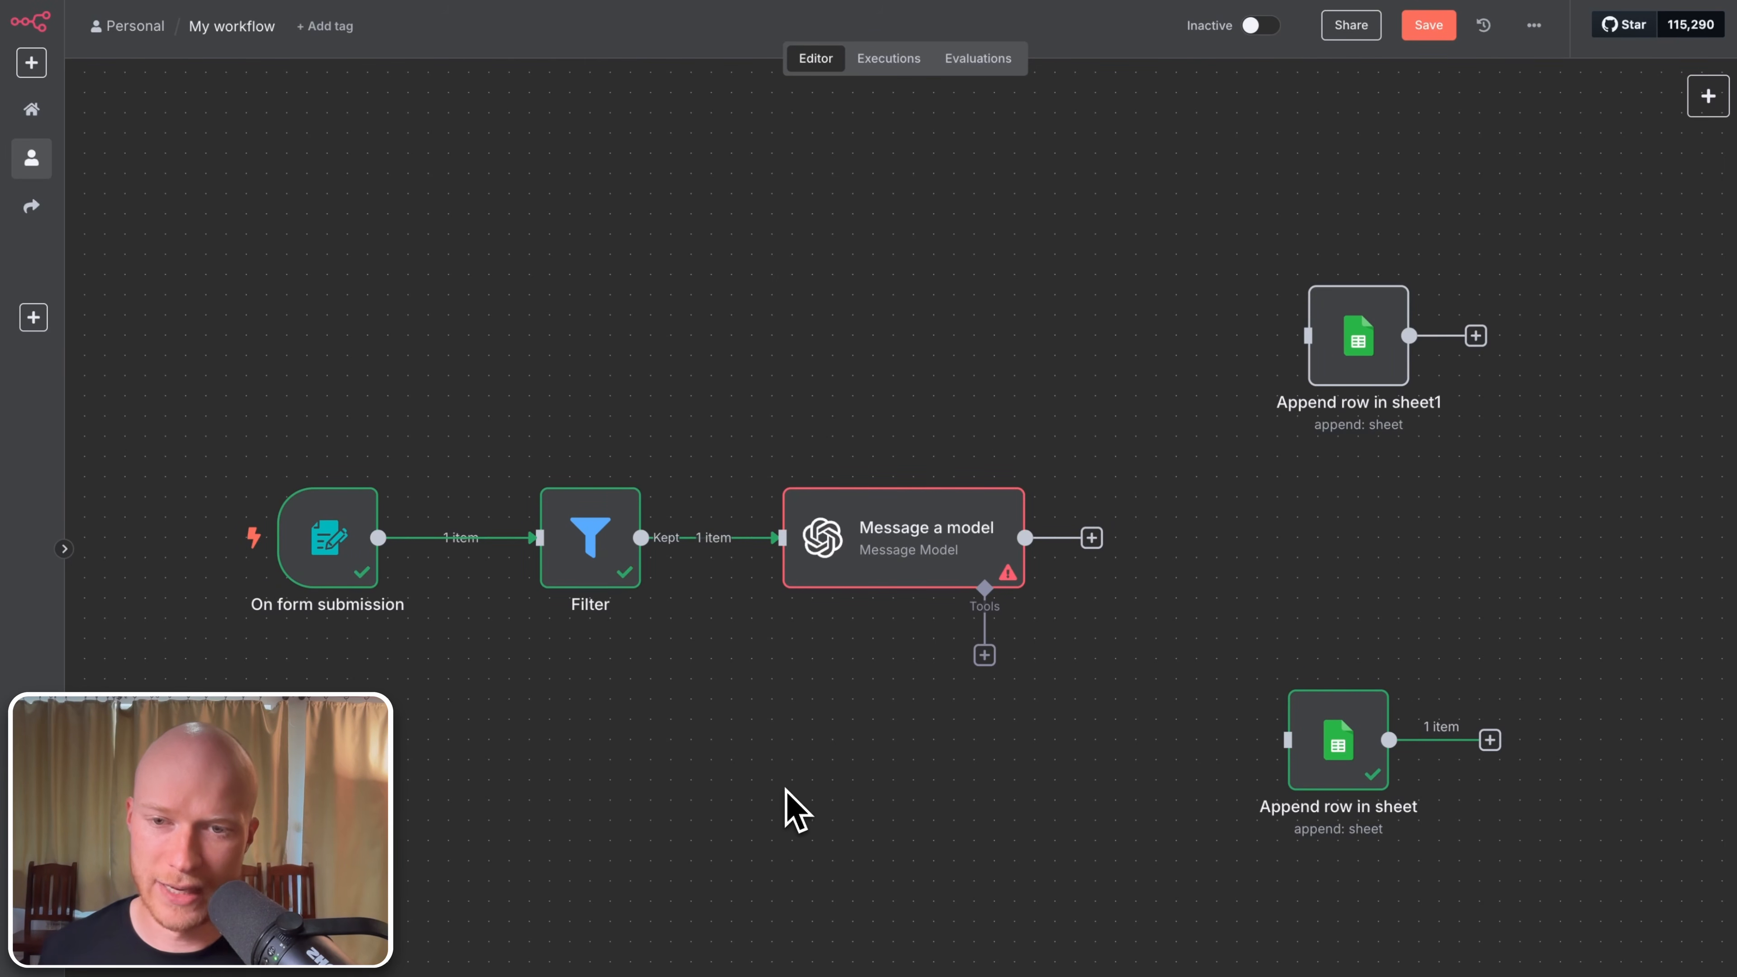
# Step: Rename the Filter to 'Remove submissions with empty message' and Message a model to 'AI Spam Check'
pyautogui.click(593, 551)
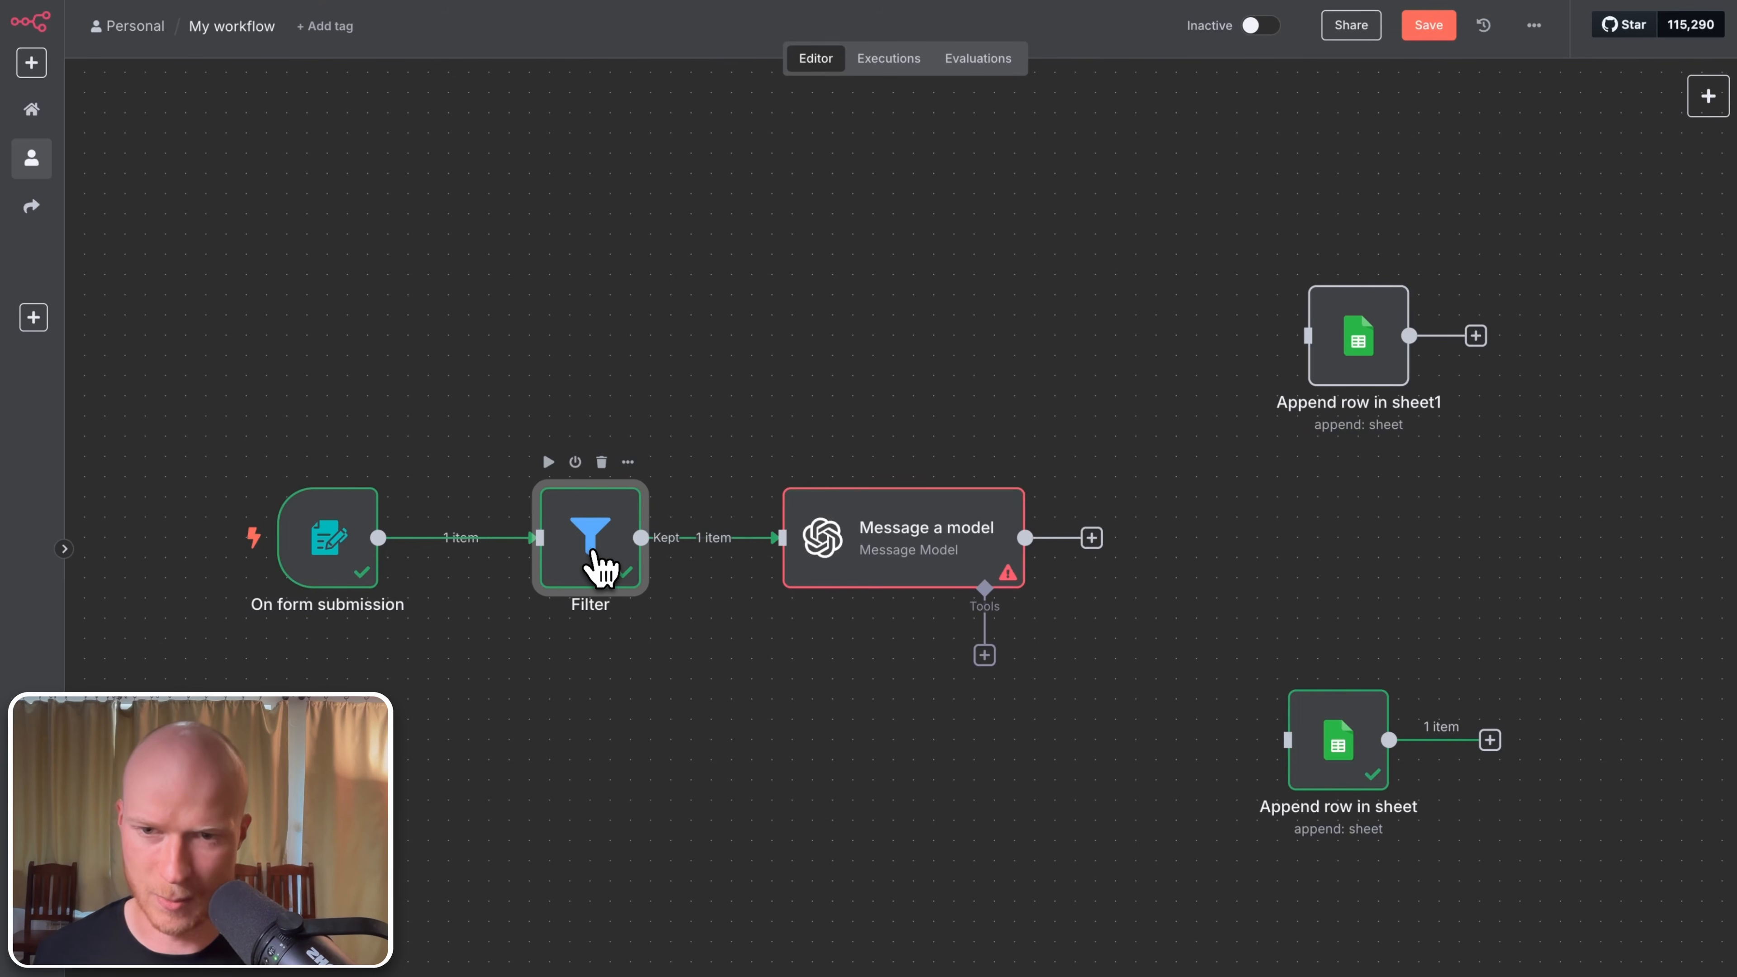
pyautogui.press('F2')
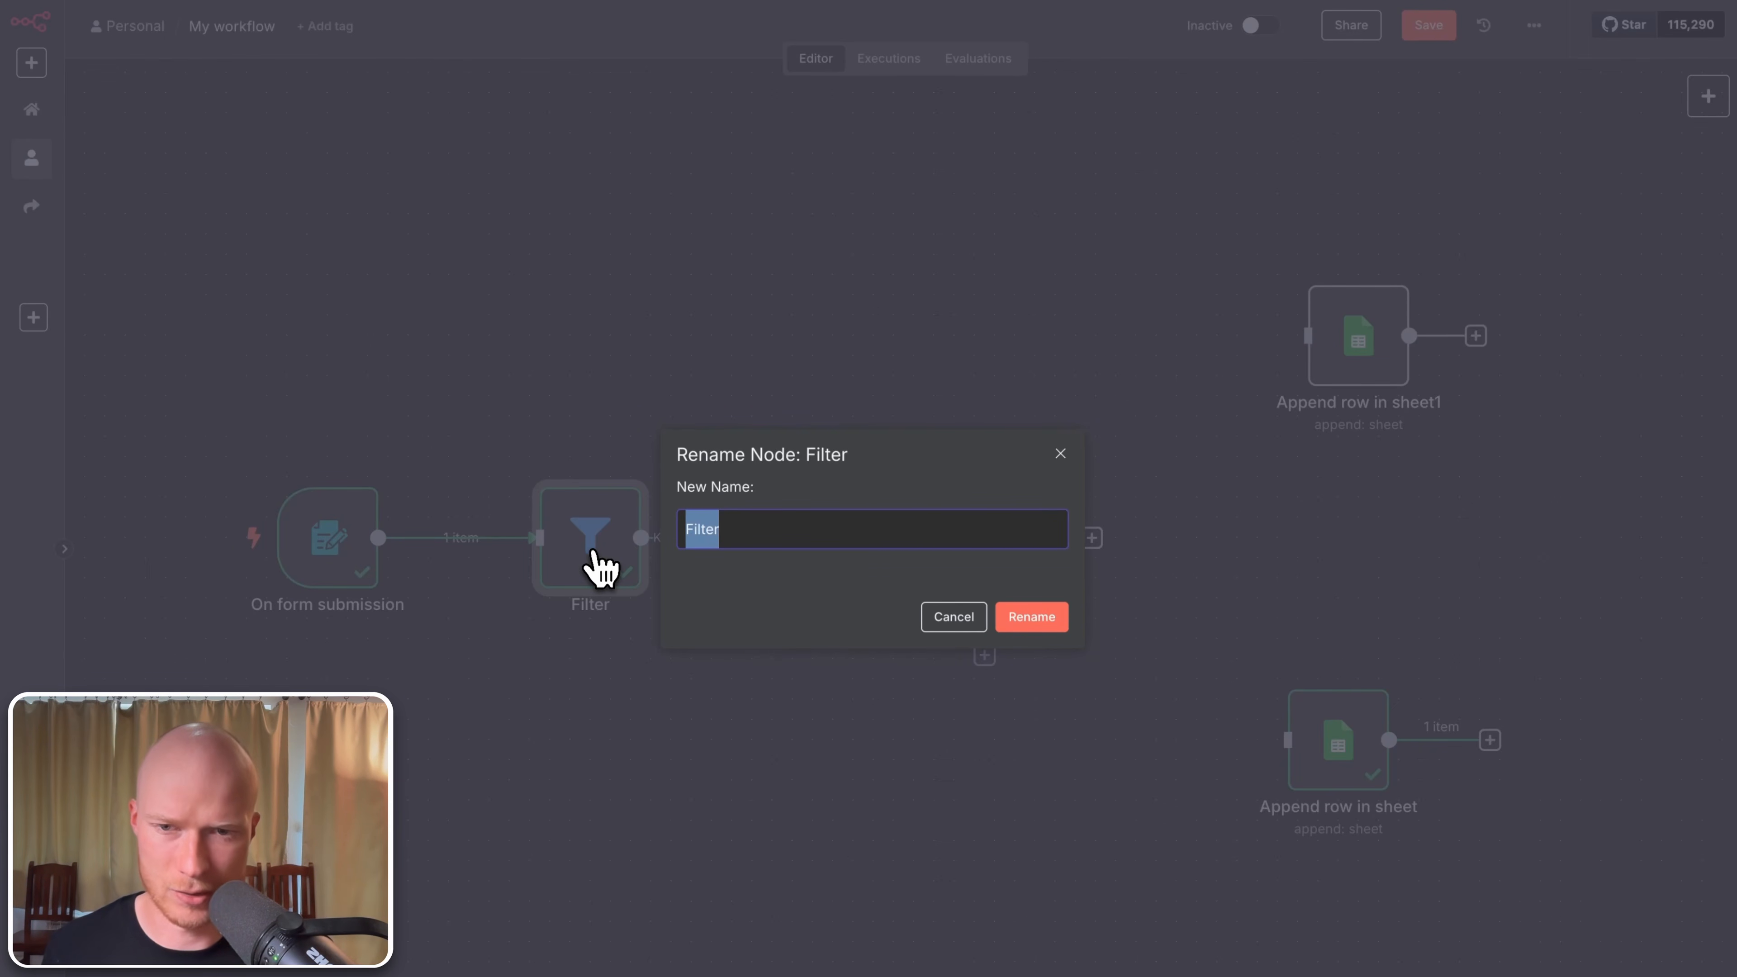
pyautogui.write('Remov')
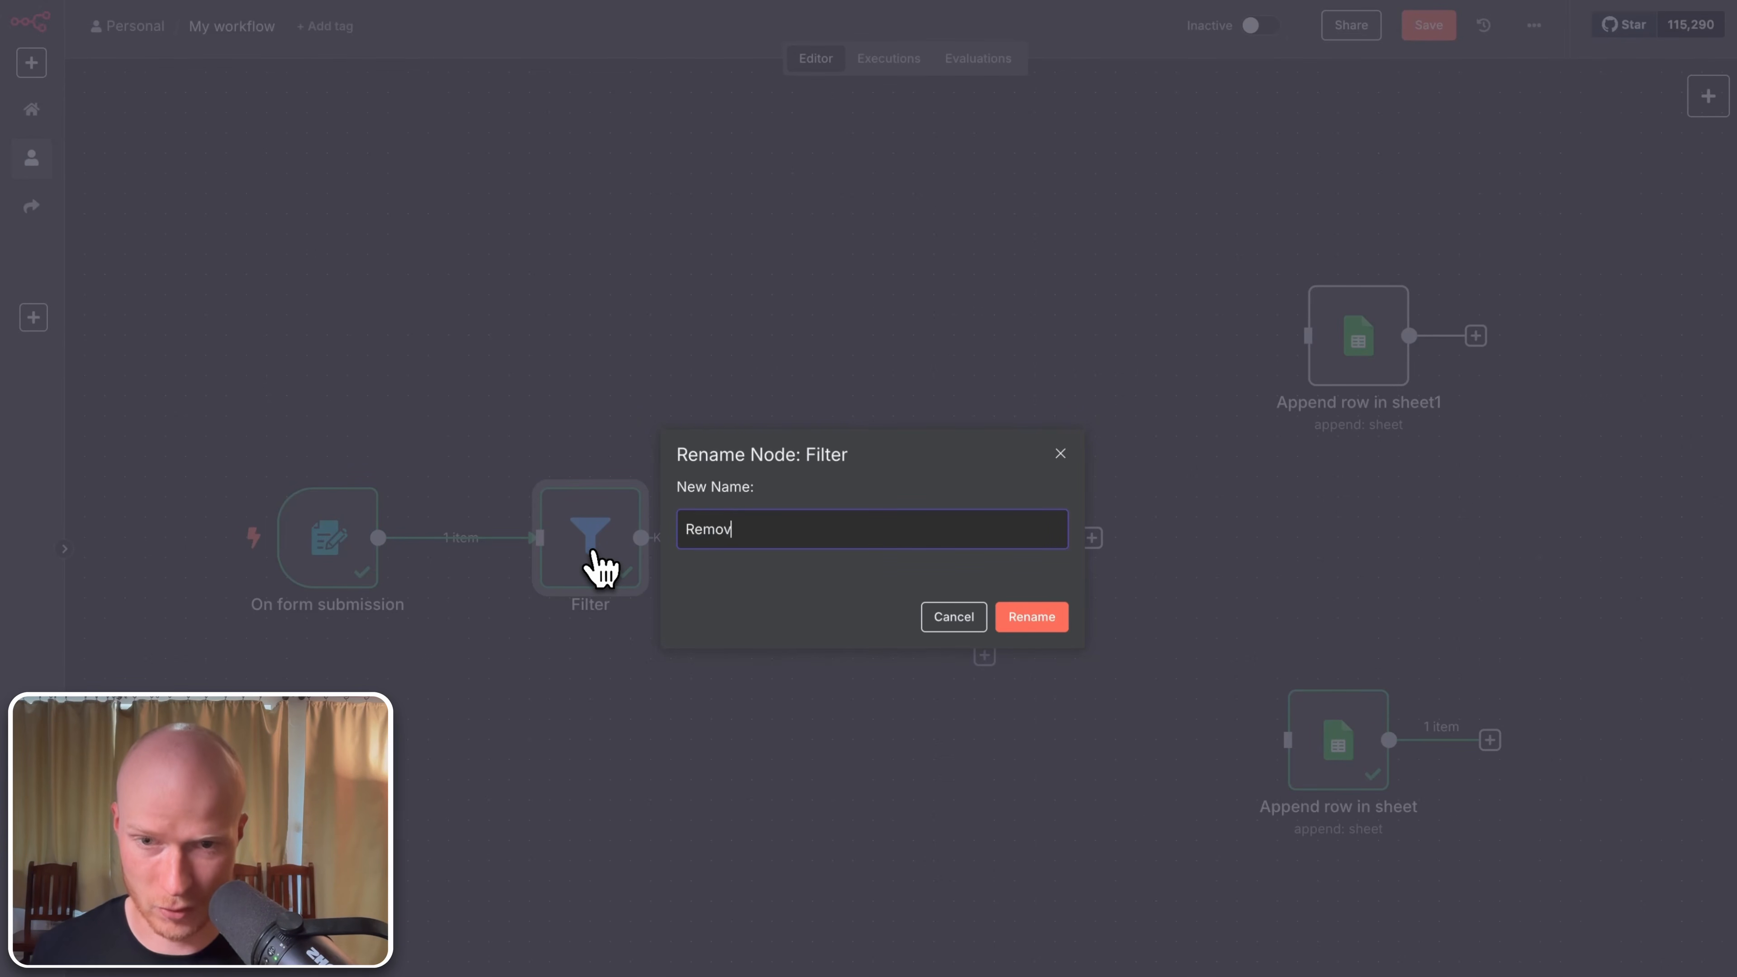
pyautogui.write('e submissions with empty messa')
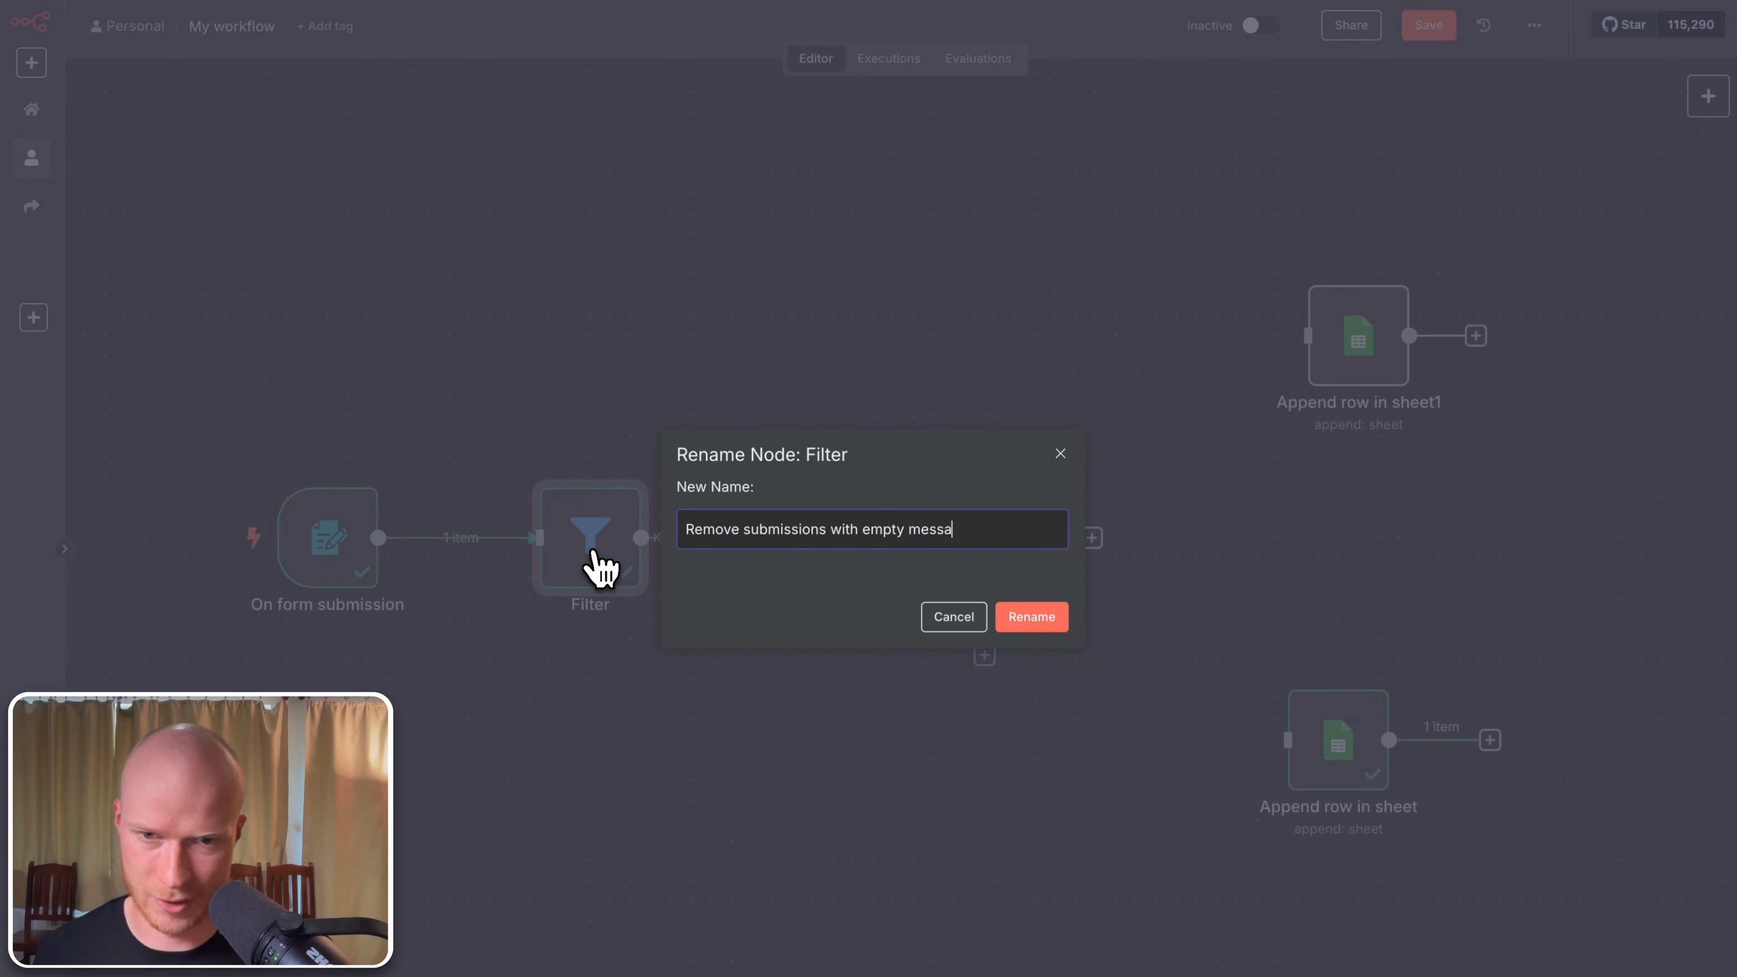
pyautogui.write('ge')
pyautogui.press('Return')
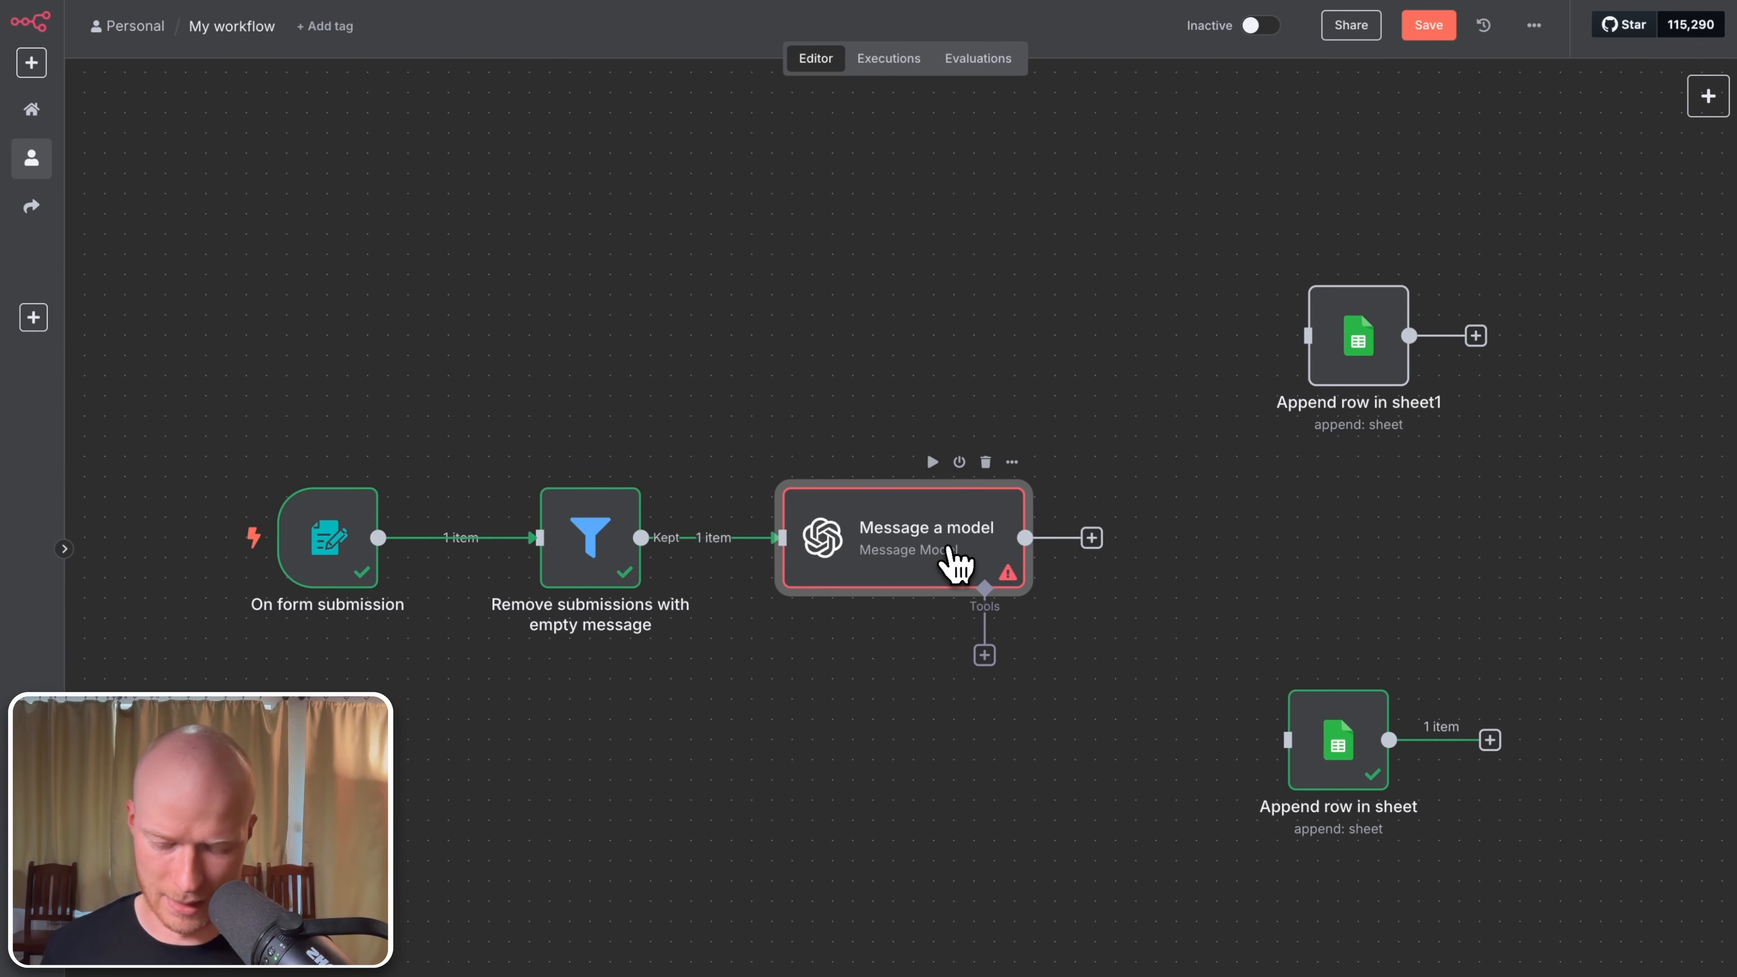
pyautogui.press('F2')
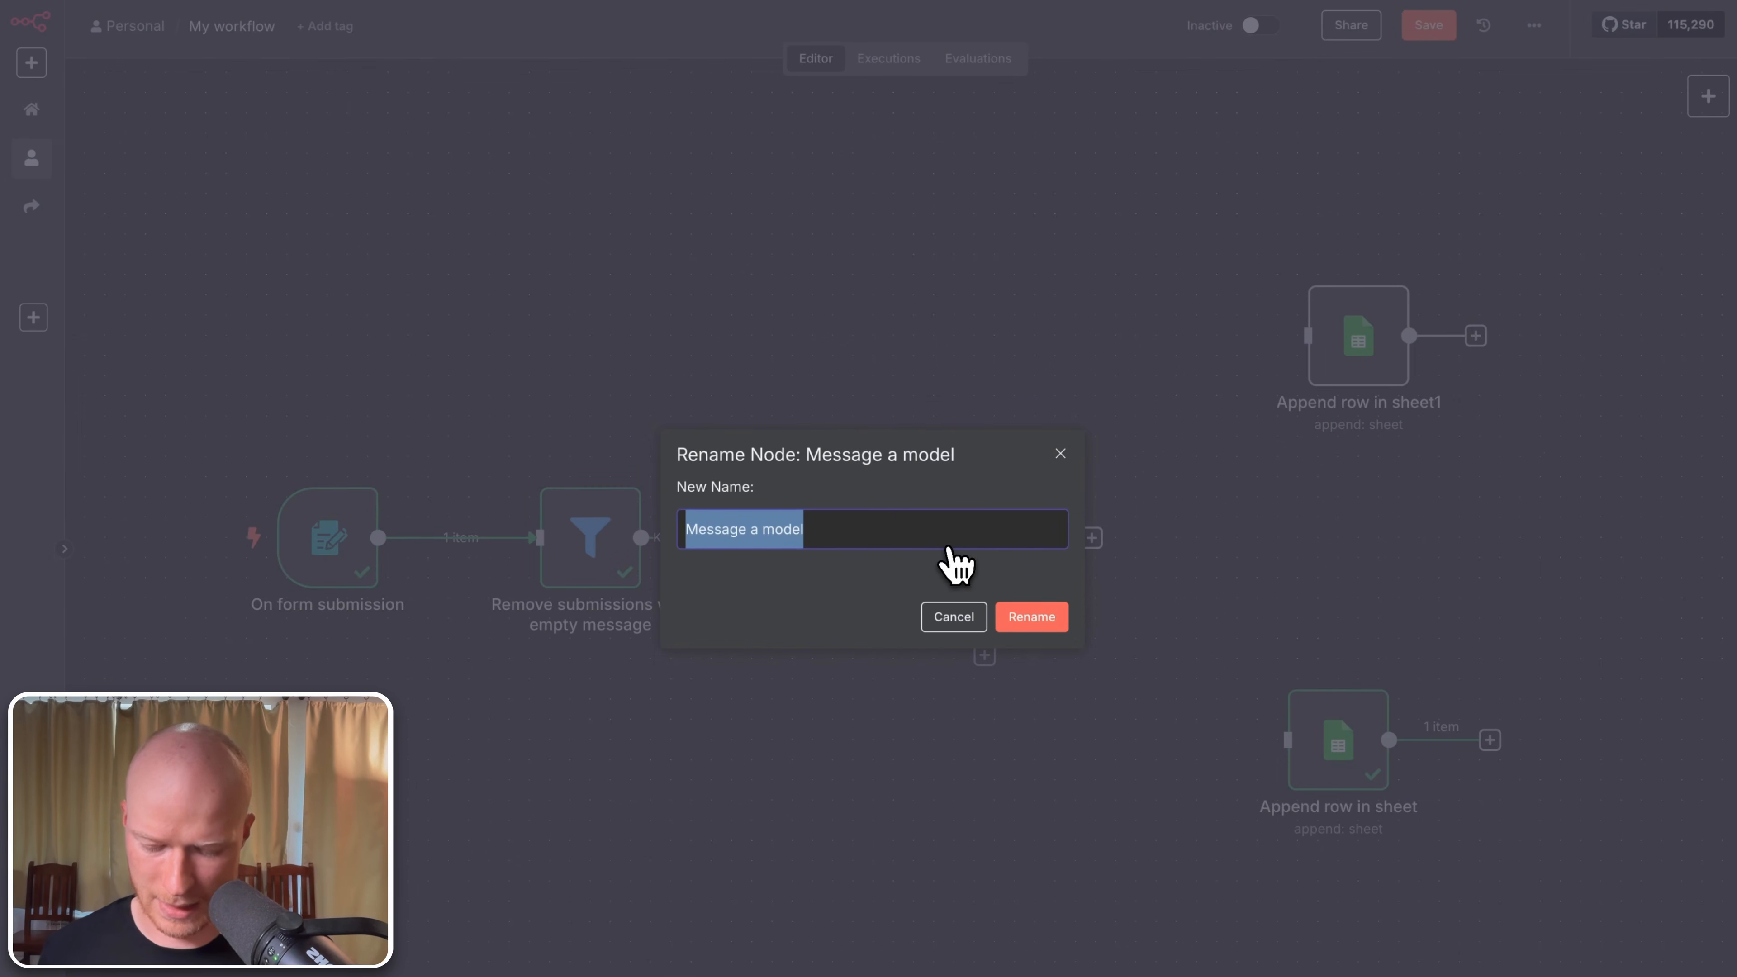
pyautogui.write('AI Spacm Check')
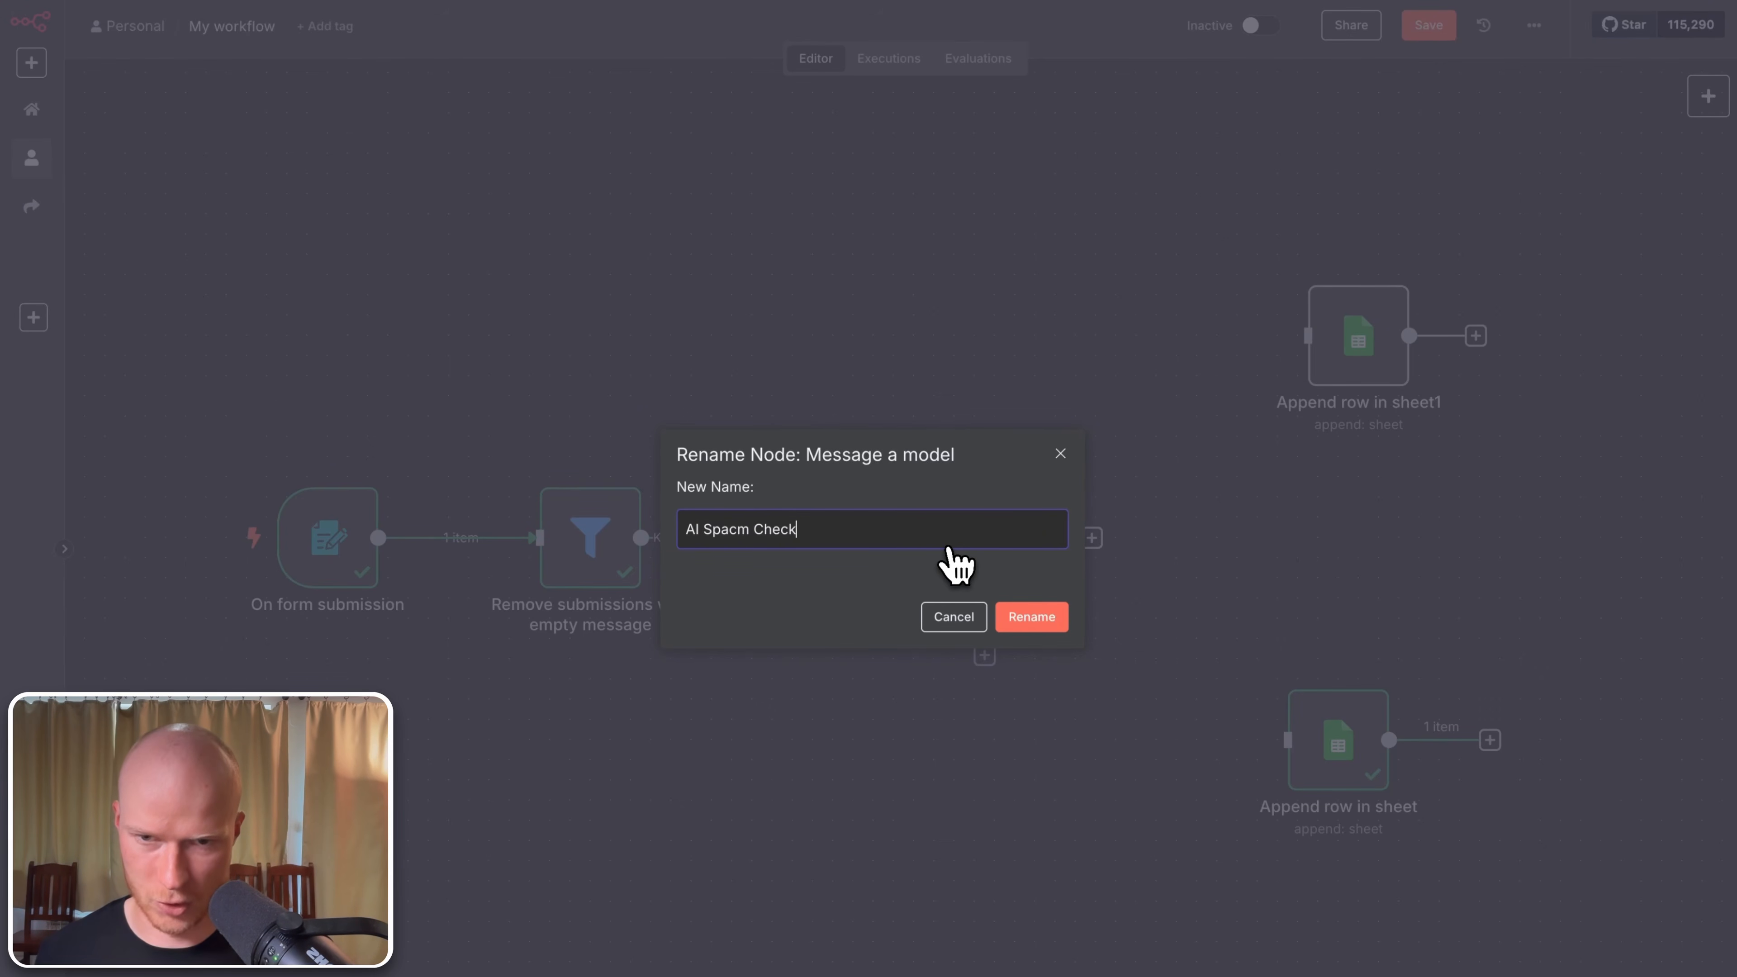
pyautogui.press('Return')
# Step: Rename the sheet nodes to 'Save to "Spam" sheet' and 'Save to "Leads" sheet'
pyautogui.moveTo(1357, 353); pyautogui.dragTo(1337, 354)
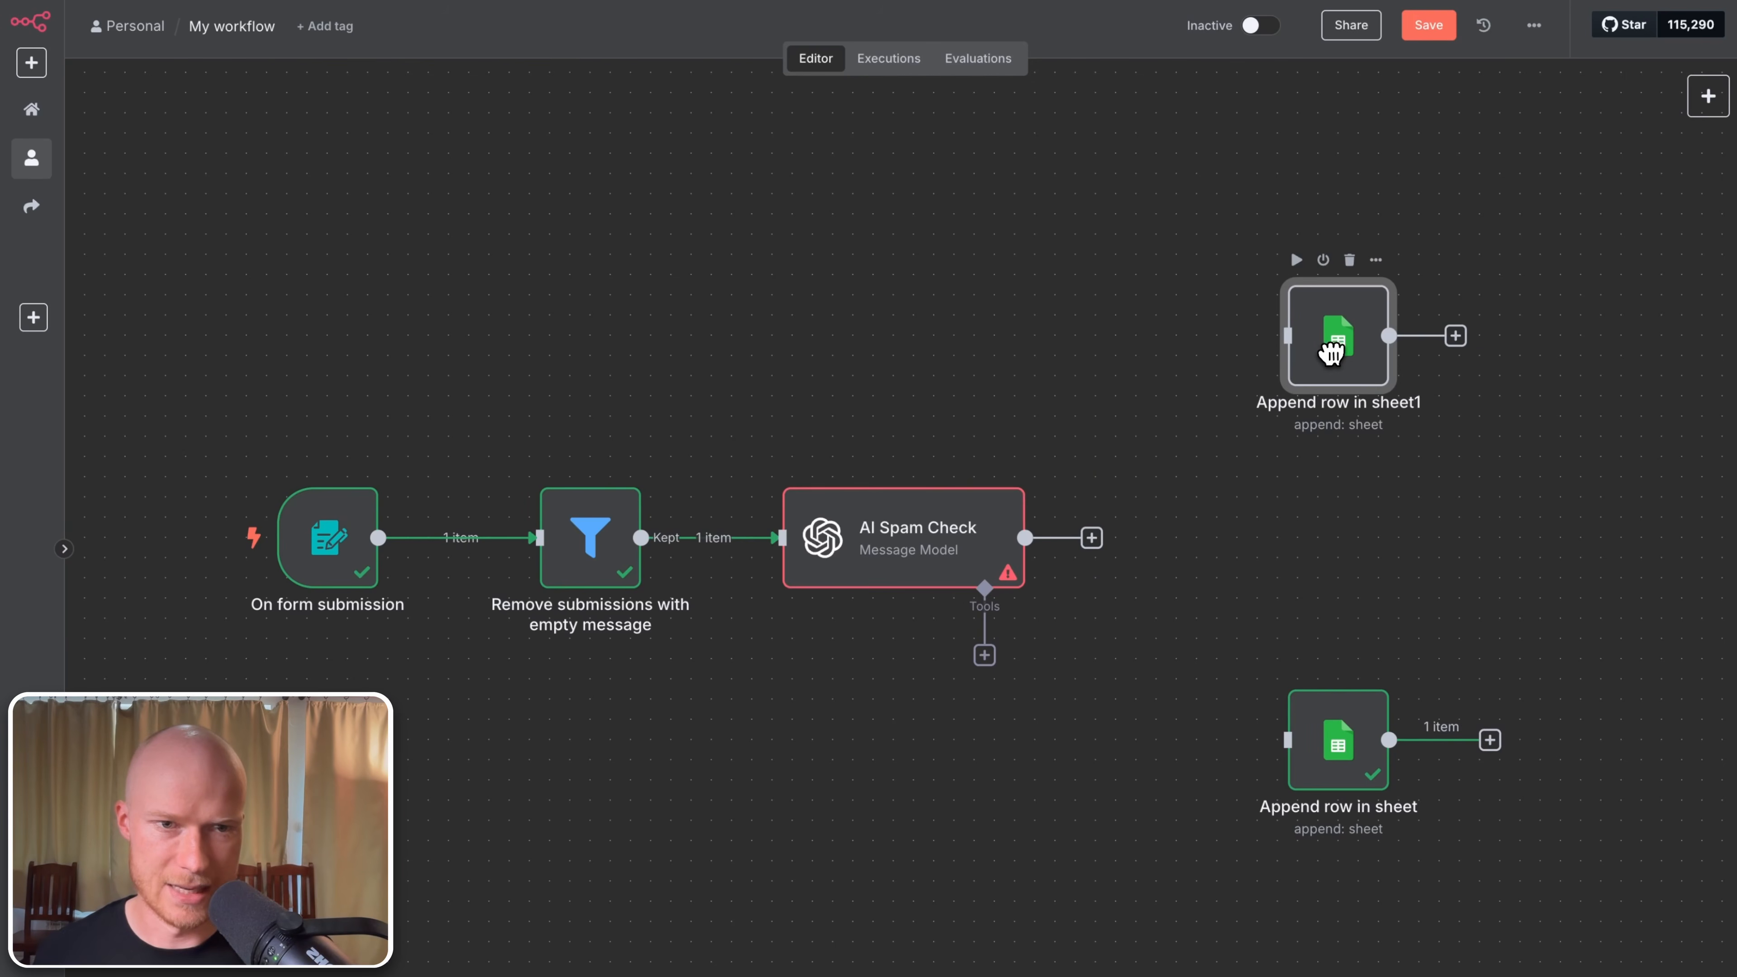
pyautogui.press('F2')
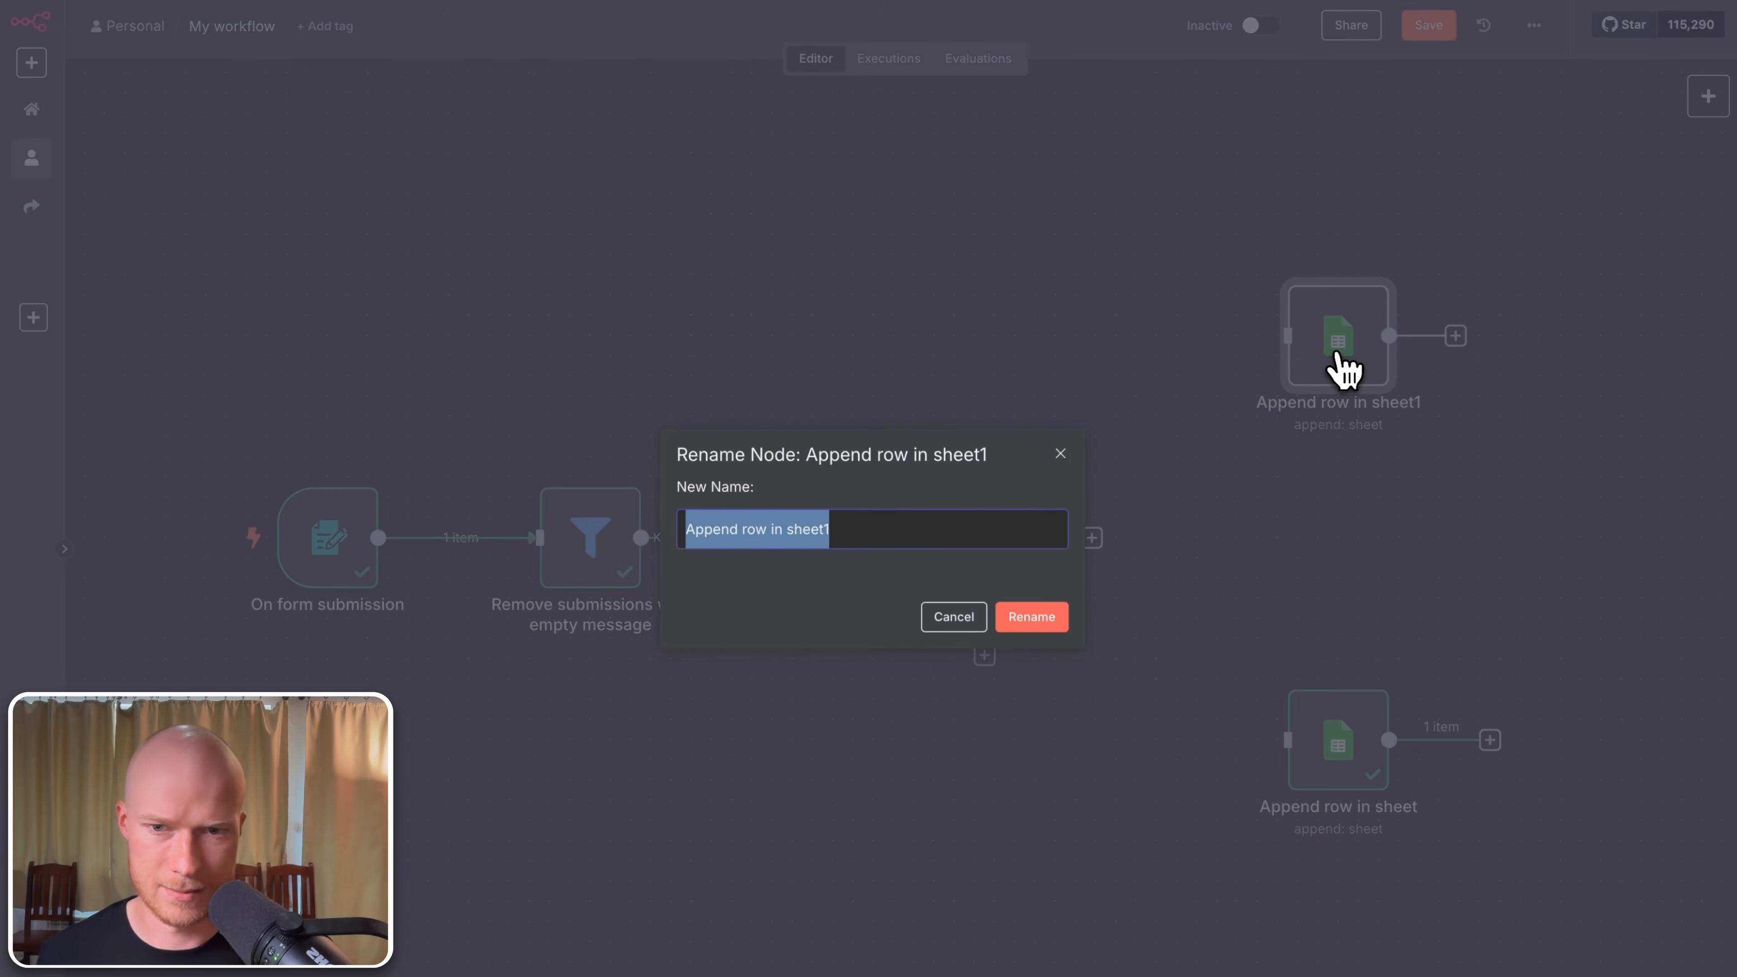
pyautogui.write('Save to "S')
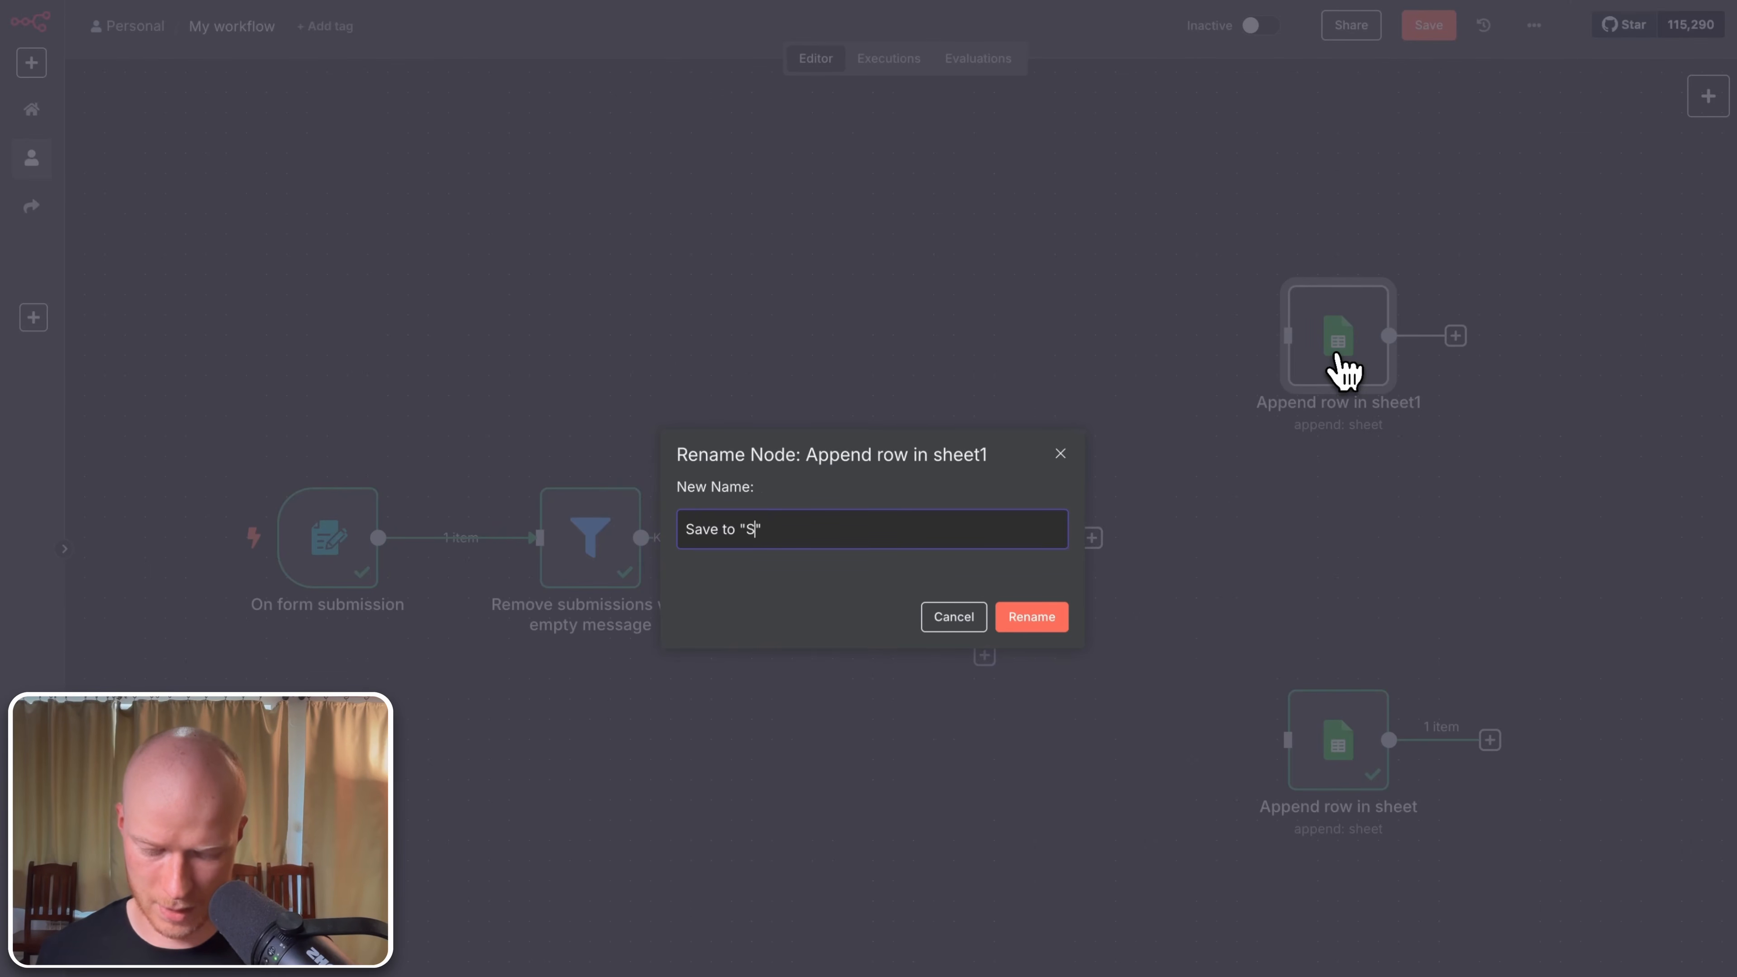
pyautogui.write('pam" sheet')
pyautogui.press('Return')
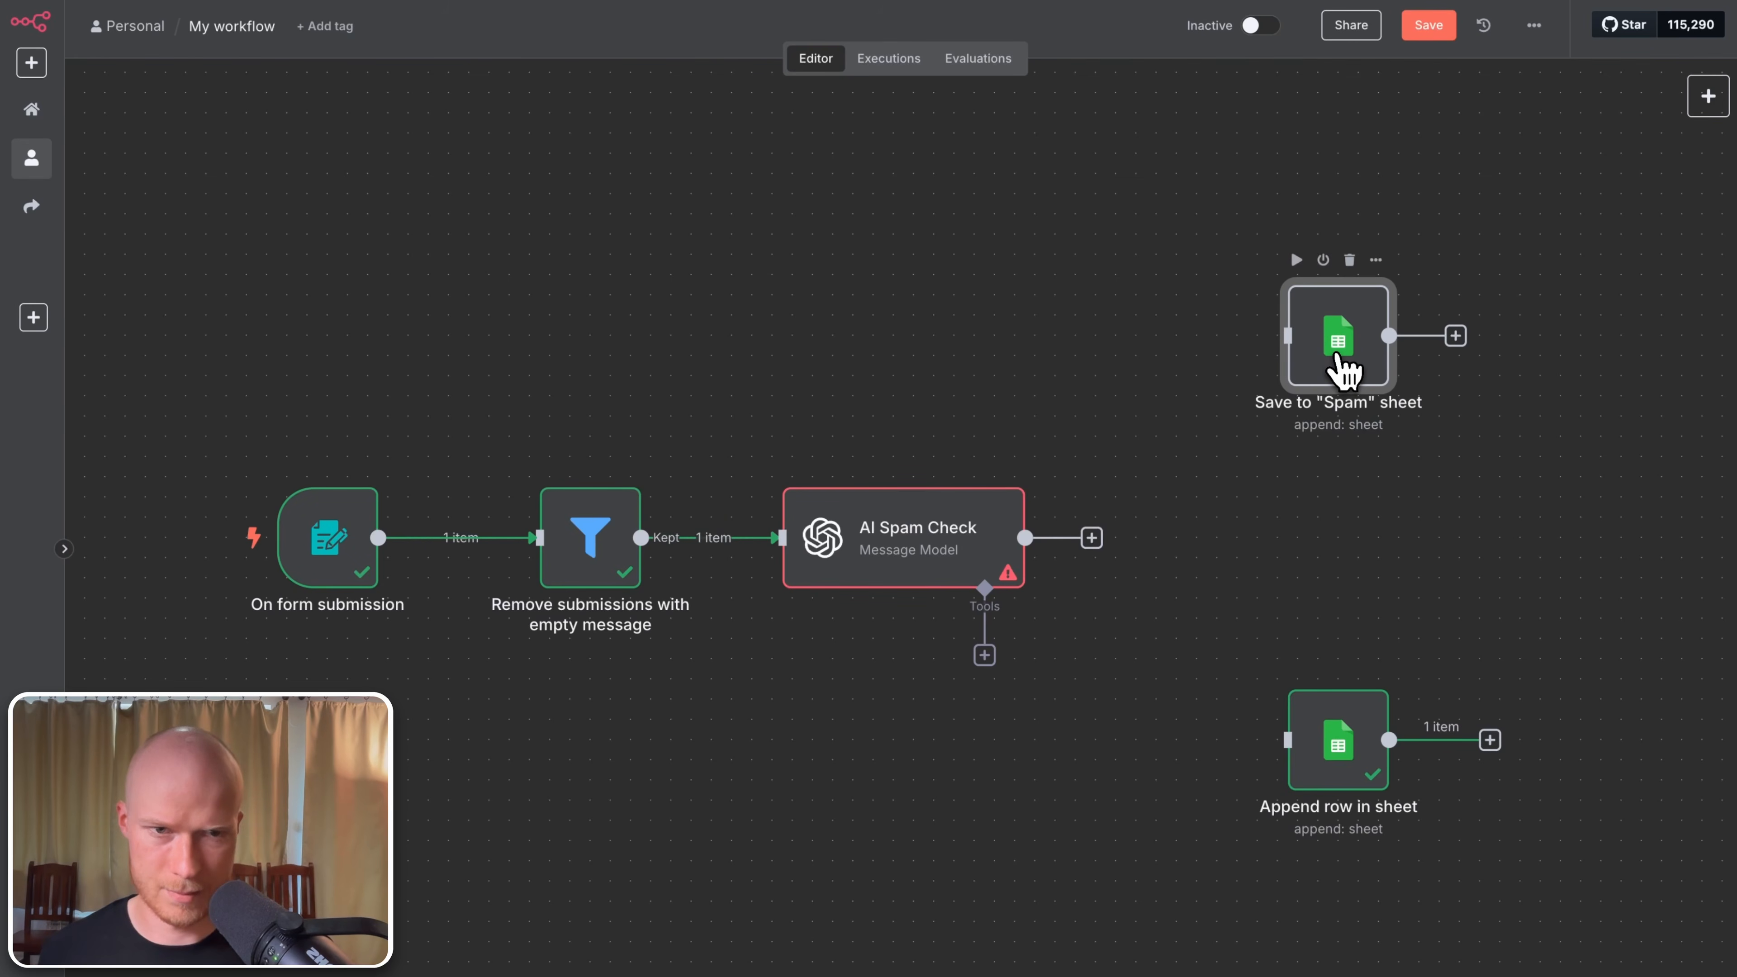
pyautogui.click(1334, 749)
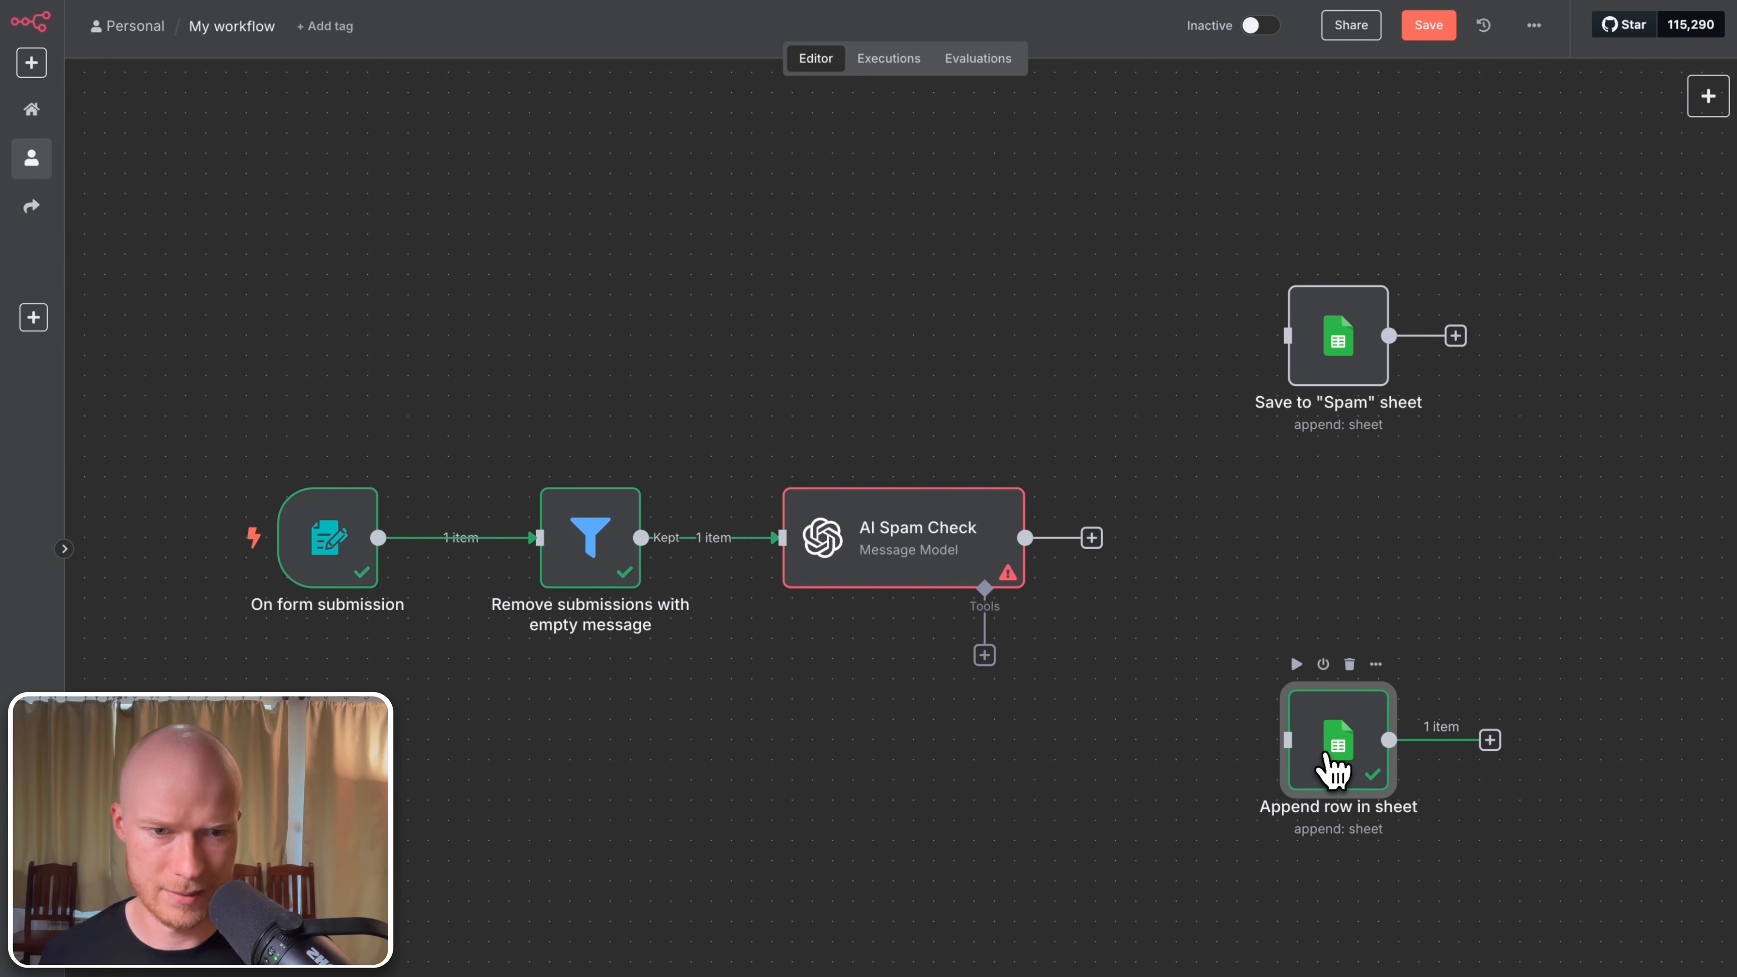
pyautogui.press('F2')
pyautogui.write('S')
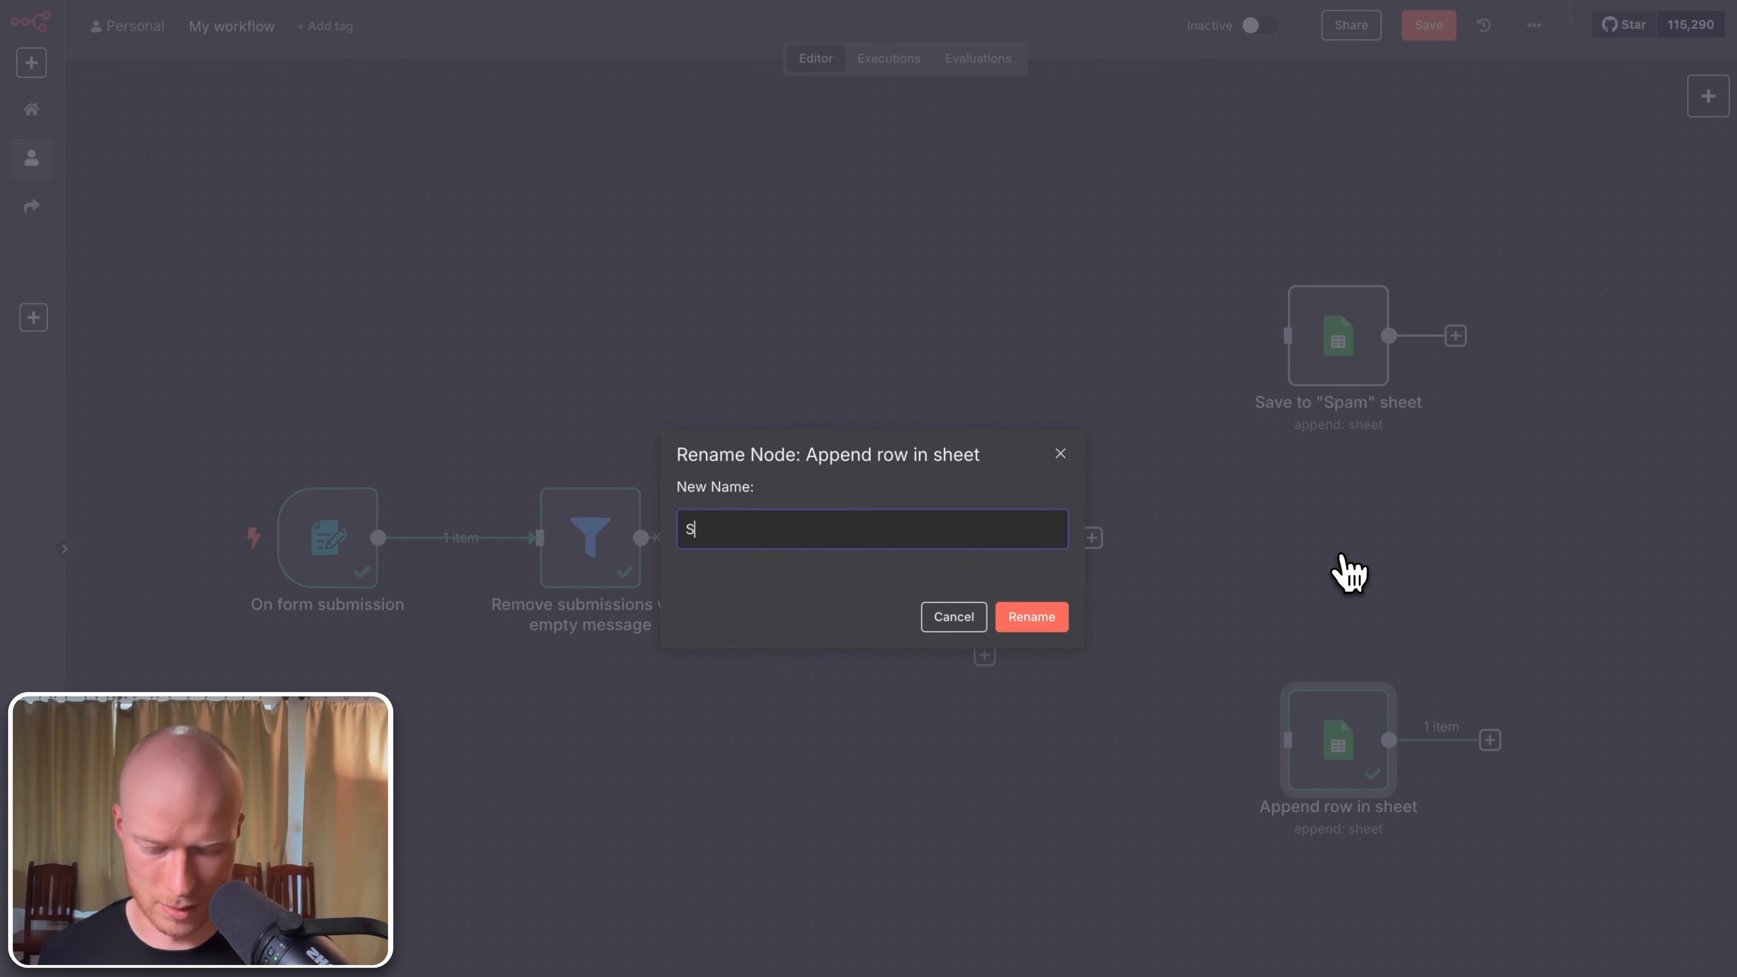
pyautogui.write('ave to "Leads" sheet')
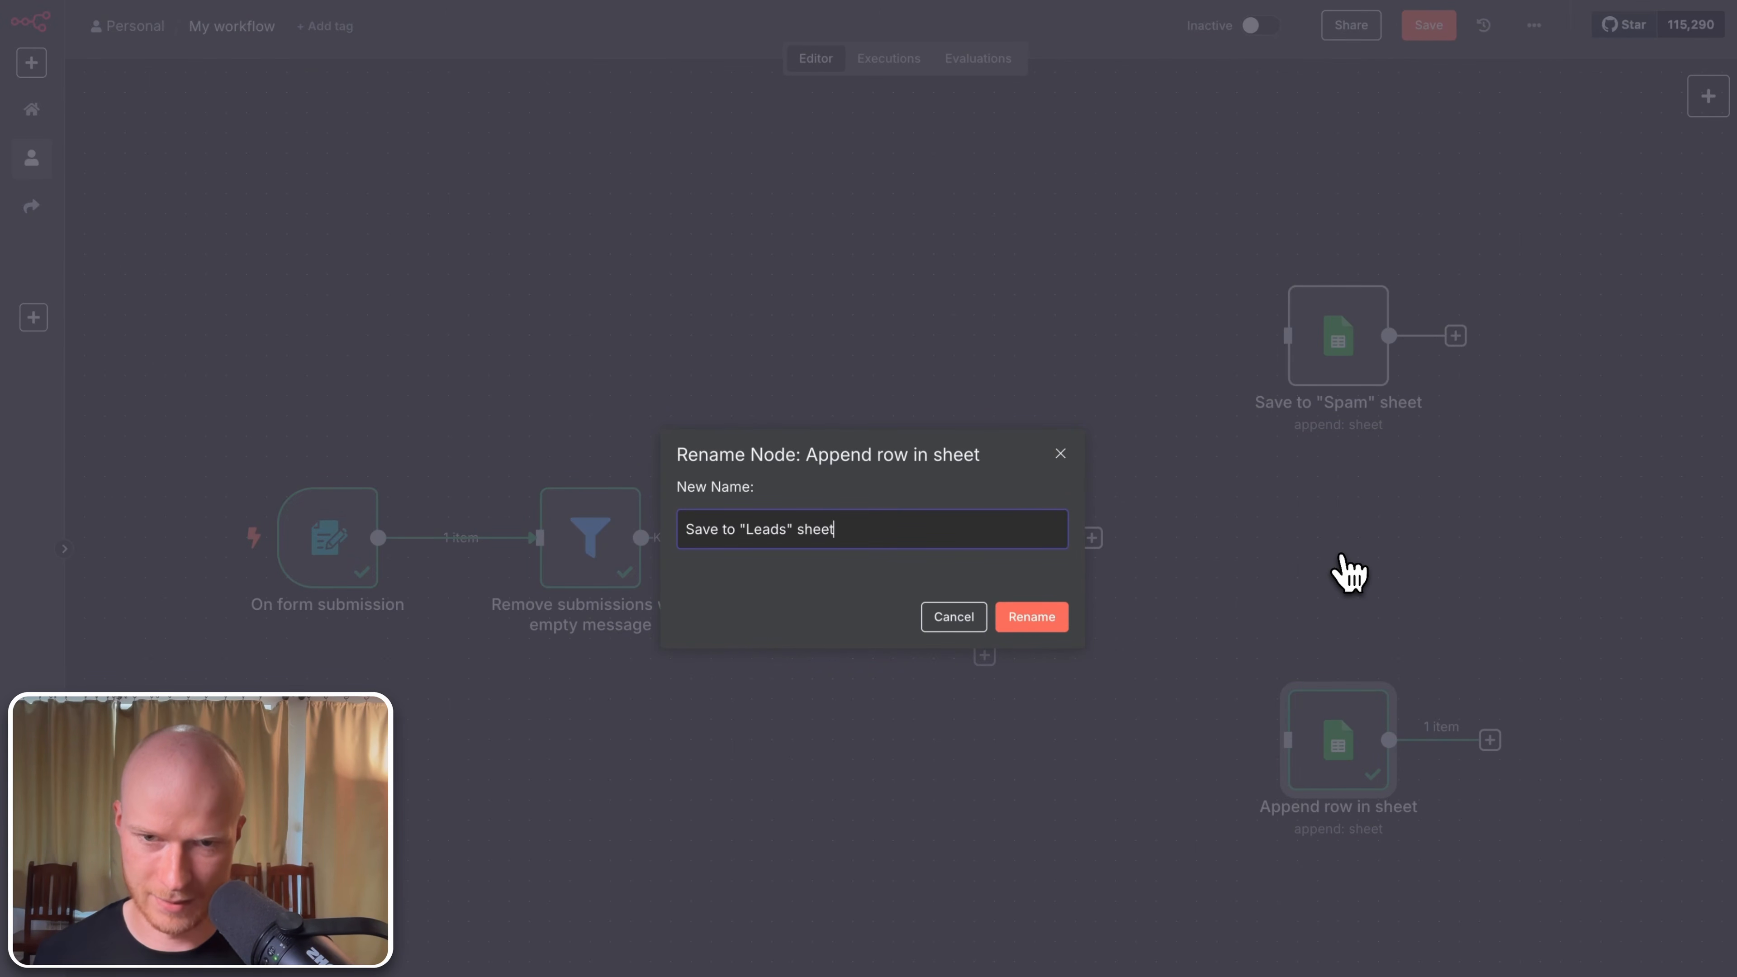
pyautogui.press('Return')
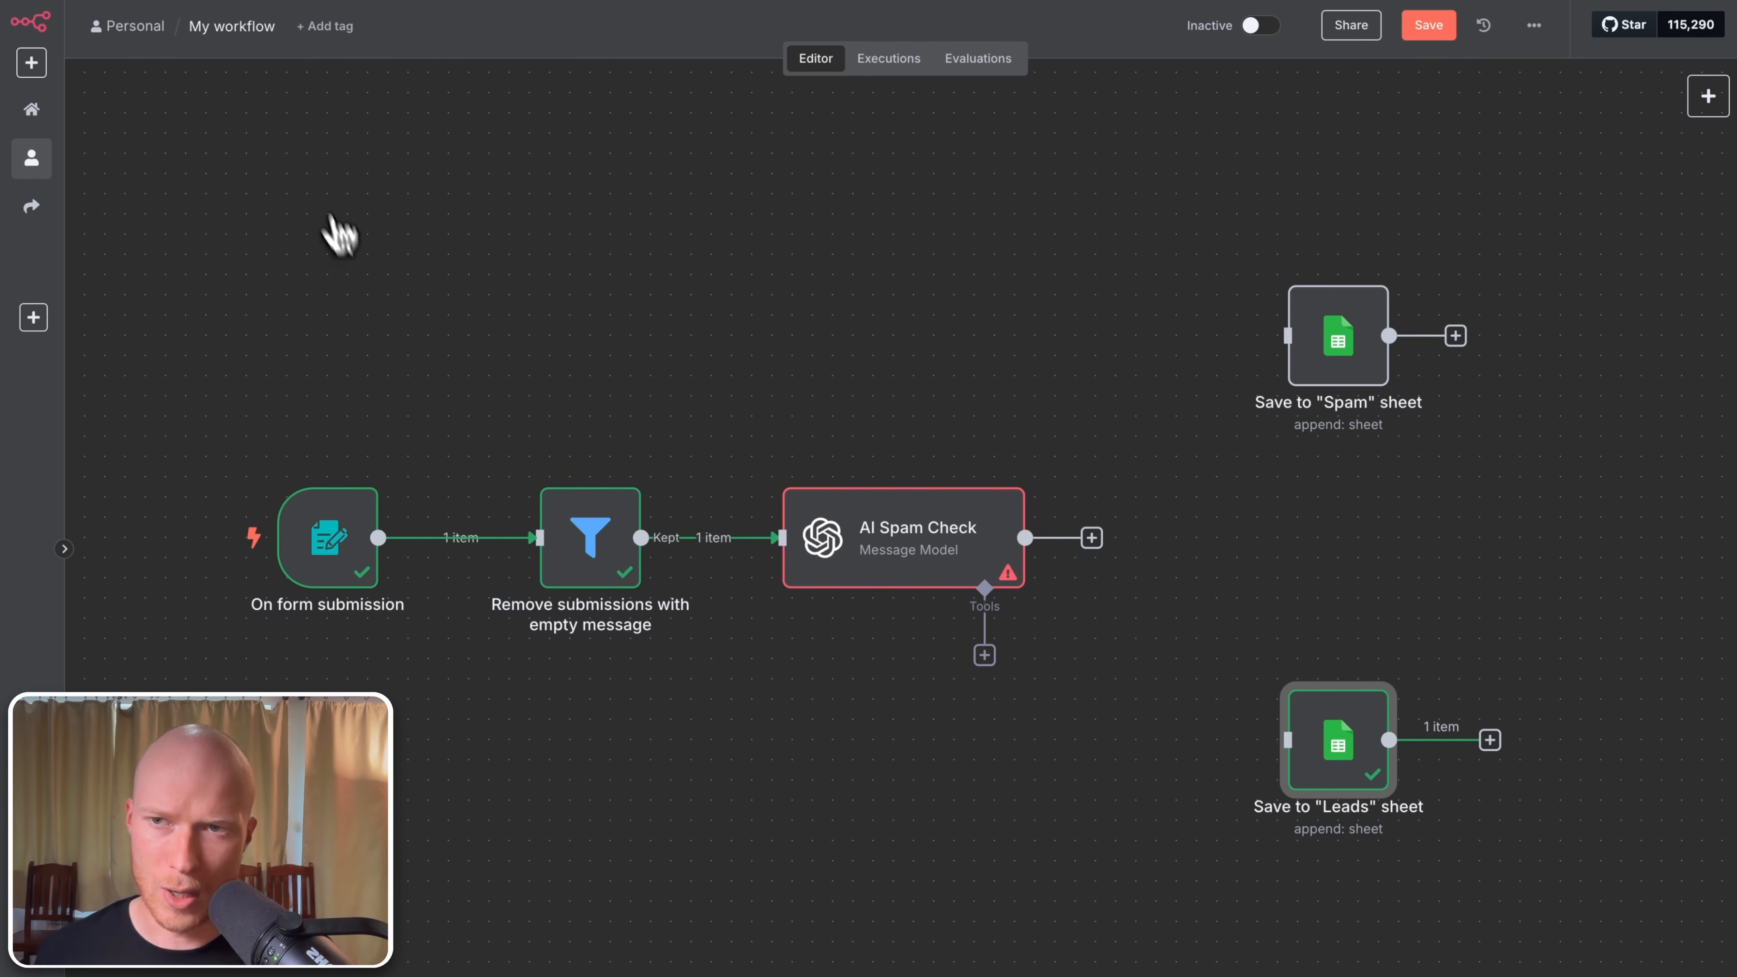
# Step: Title the workflow 'lead-form to google sheets'
pyautogui.click(208, 32)
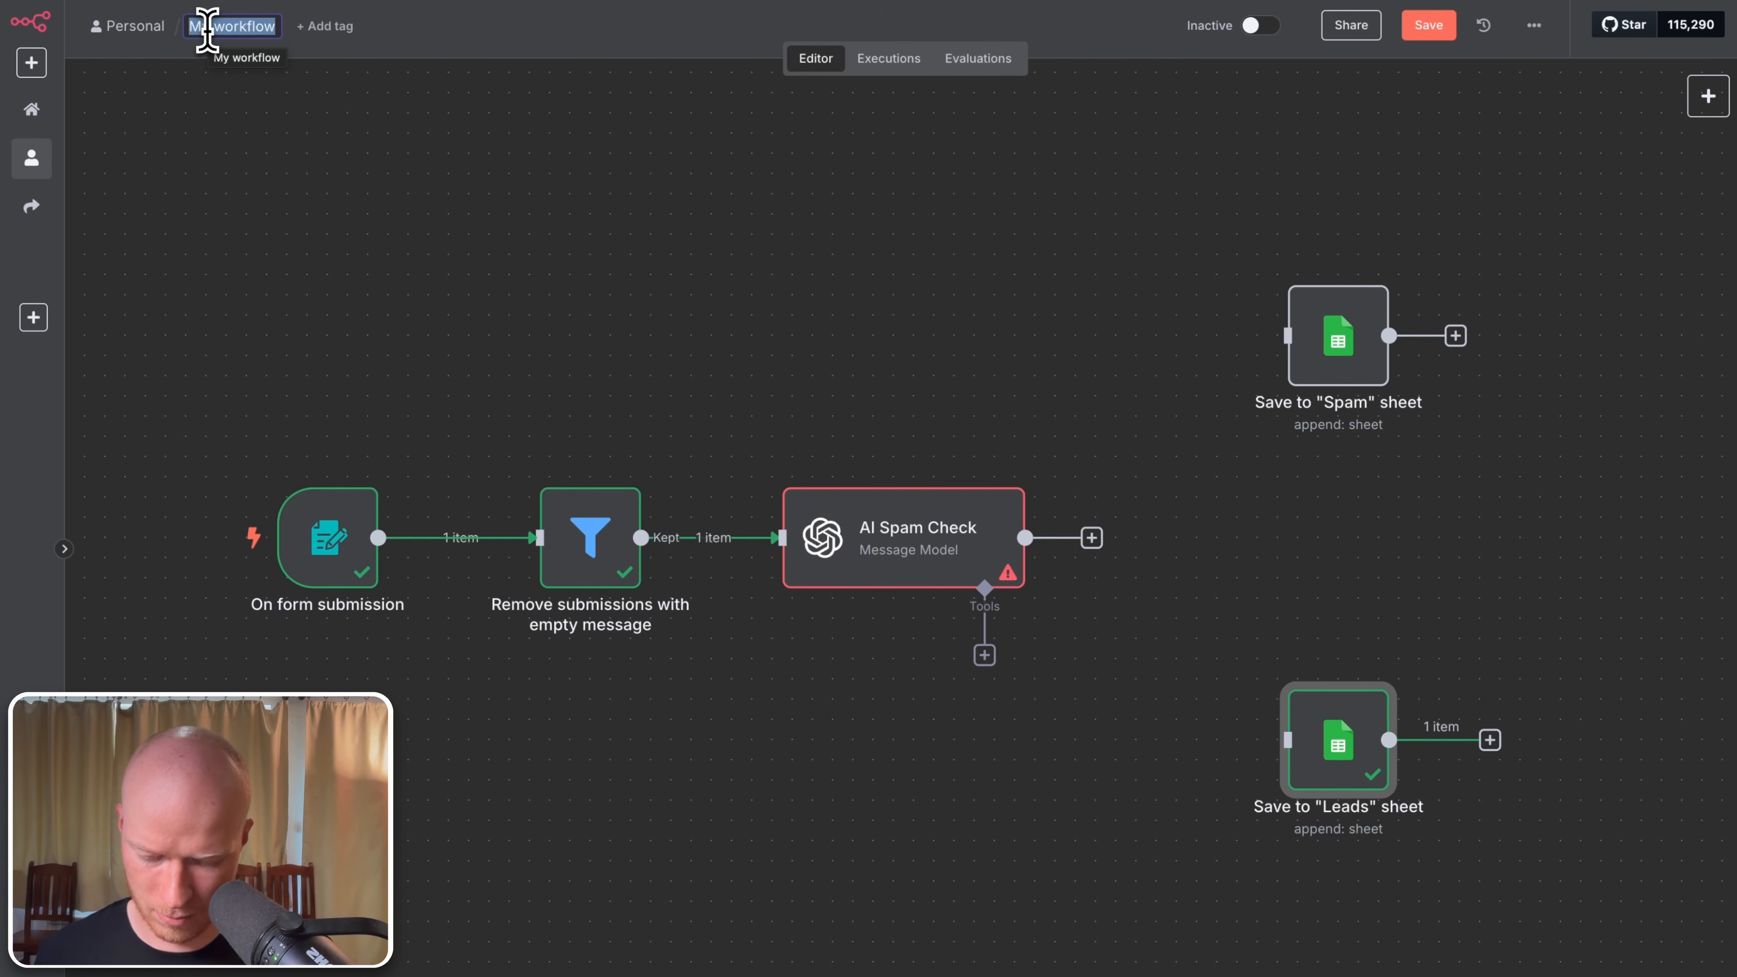
pyautogui.write('lead-form')
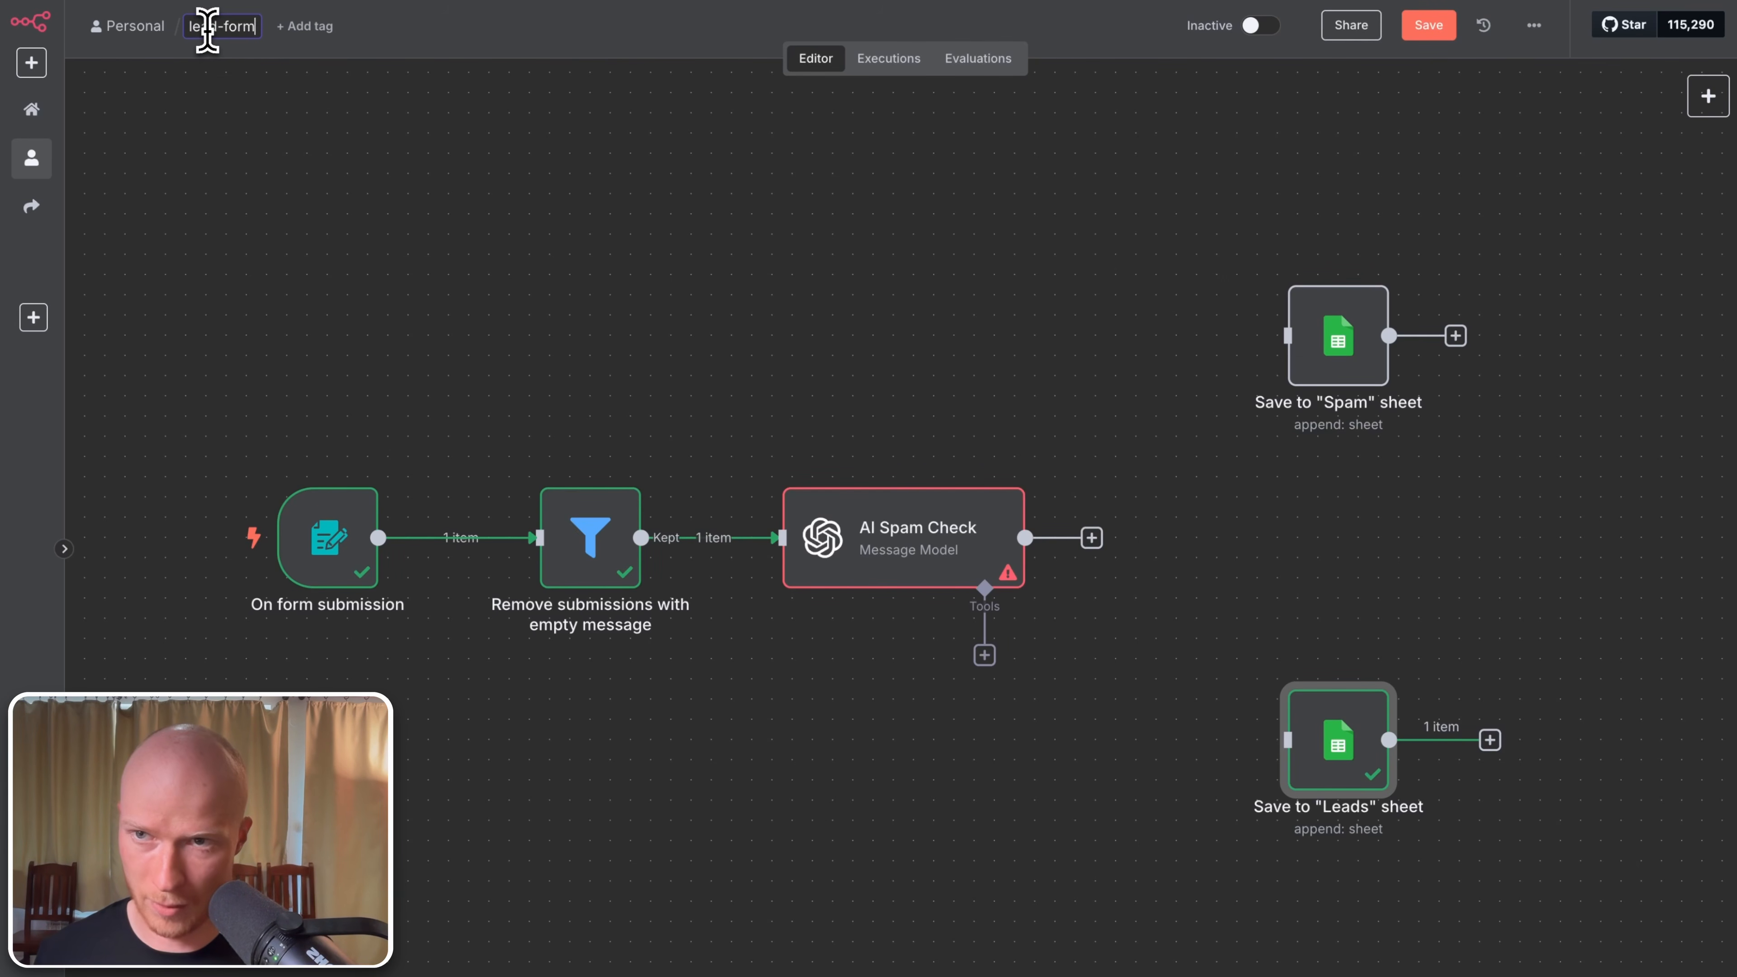
pyautogui.write(' to google sheets')
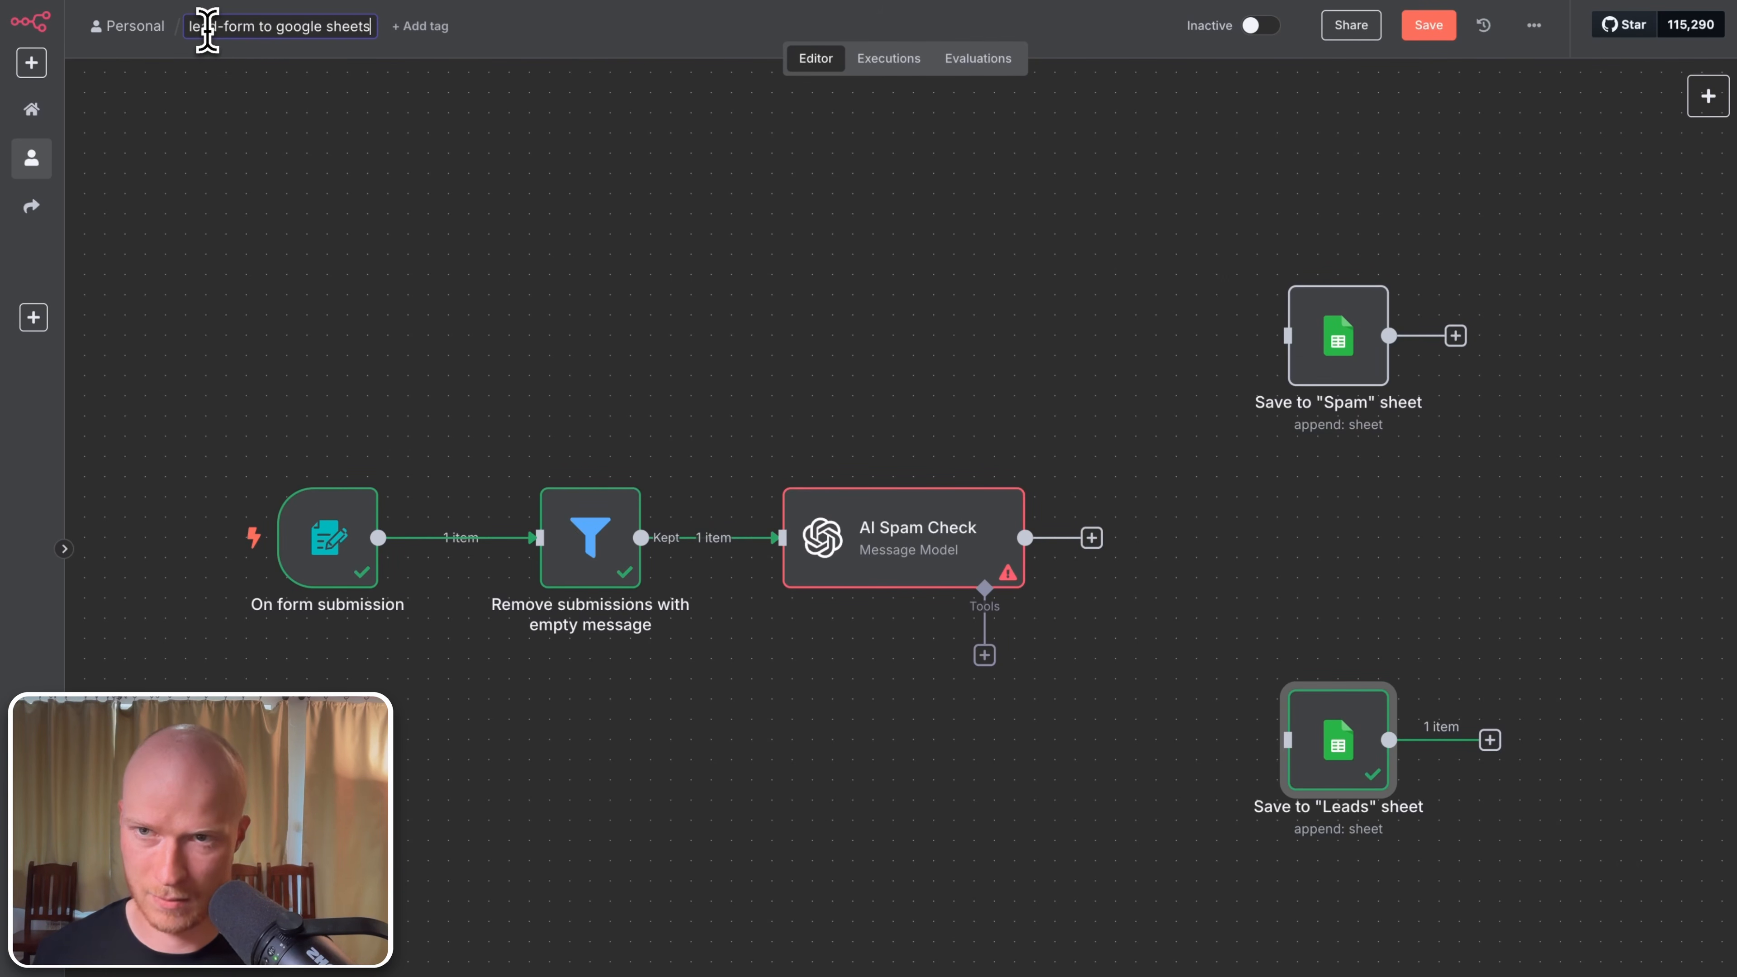
pyautogui.press('Return')
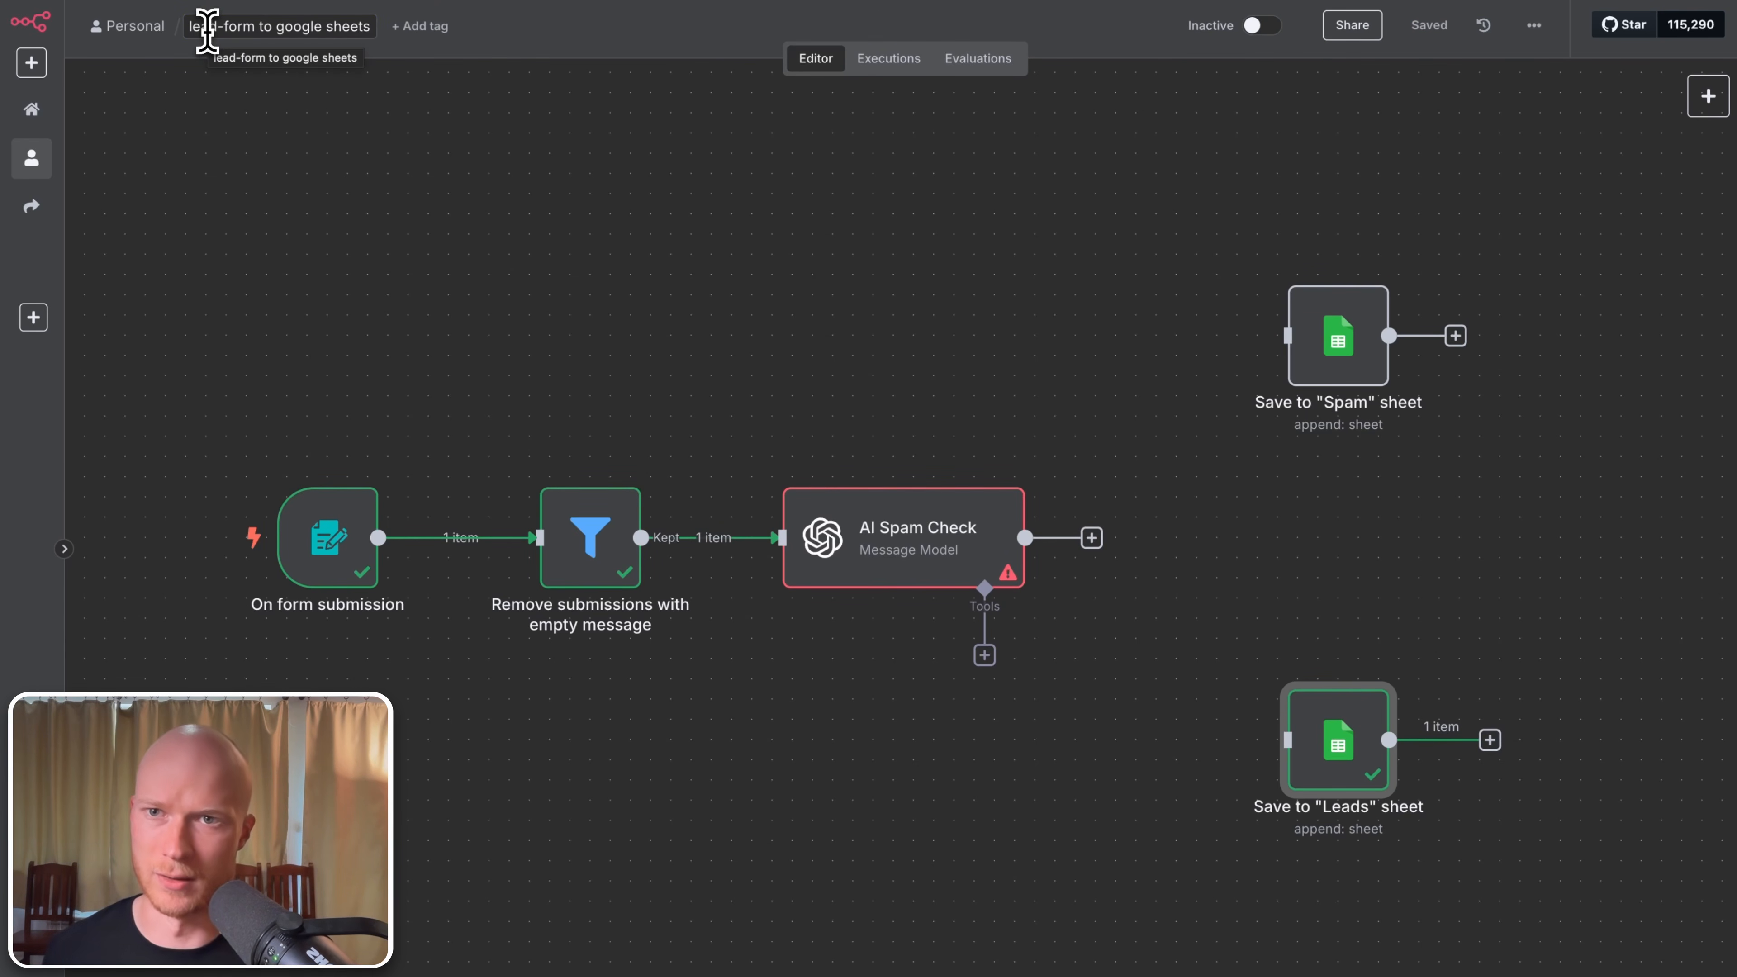
pyautogui.click(938, 553)
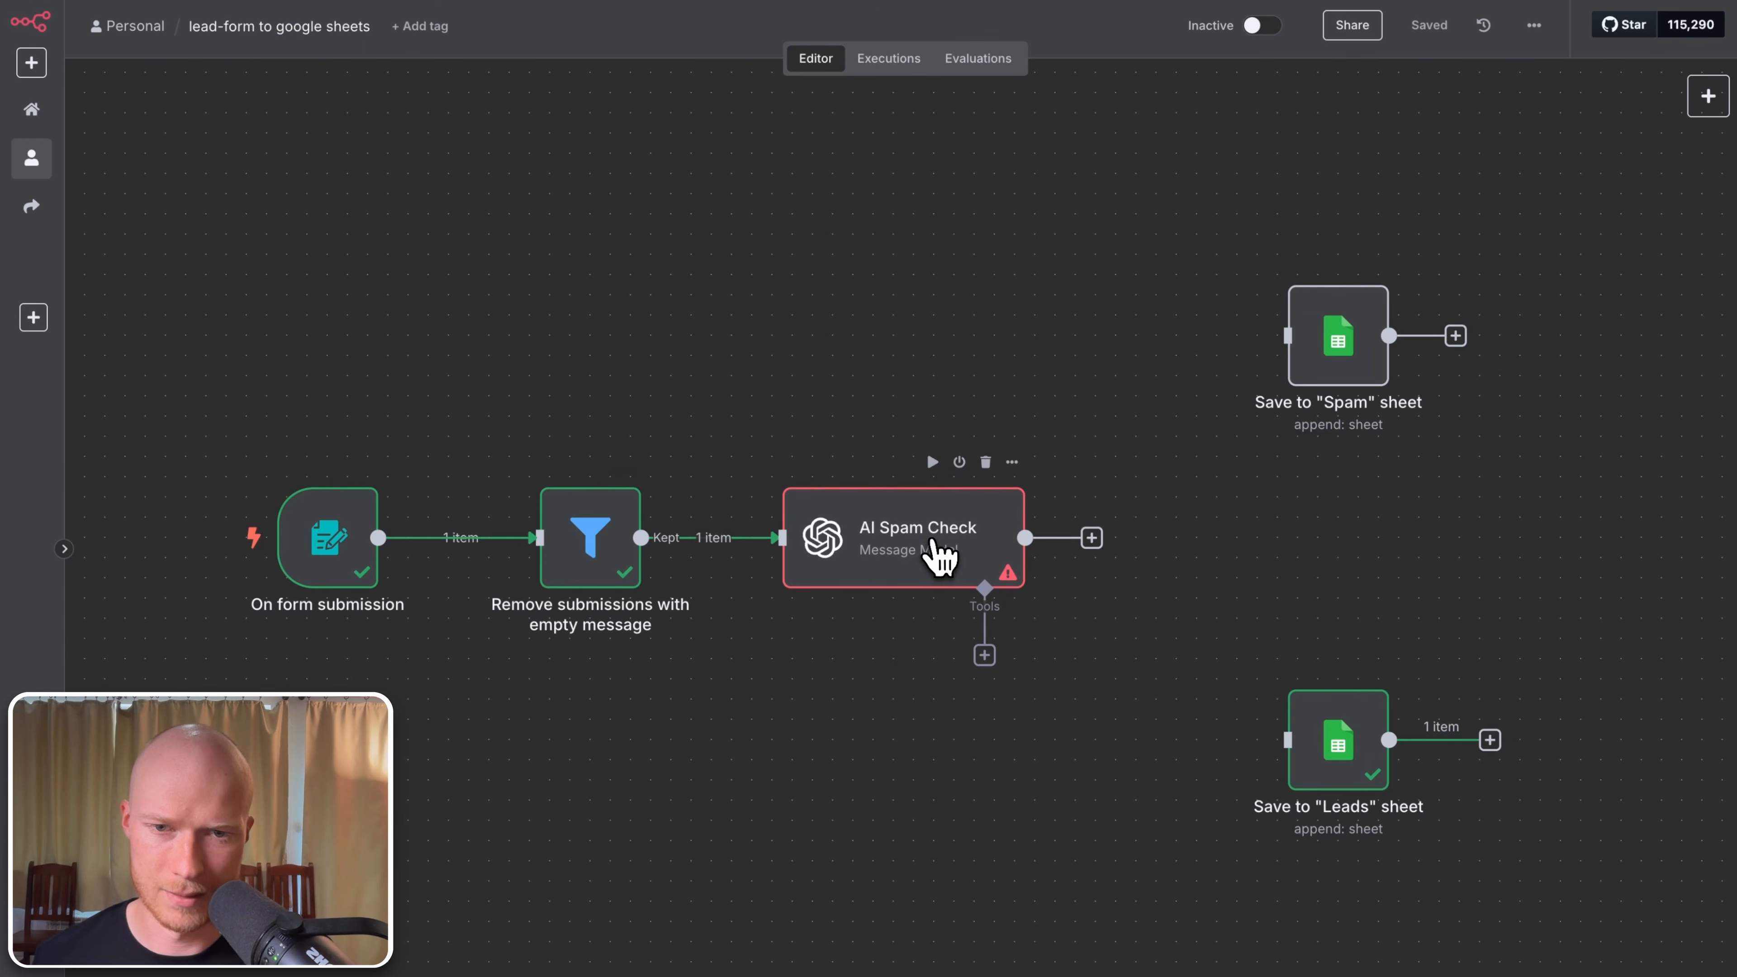
# Step: Claim the 100 free OpenAI API credits as the AI Spam Check node's credential
pyautogui.doubleClick(936, 547)
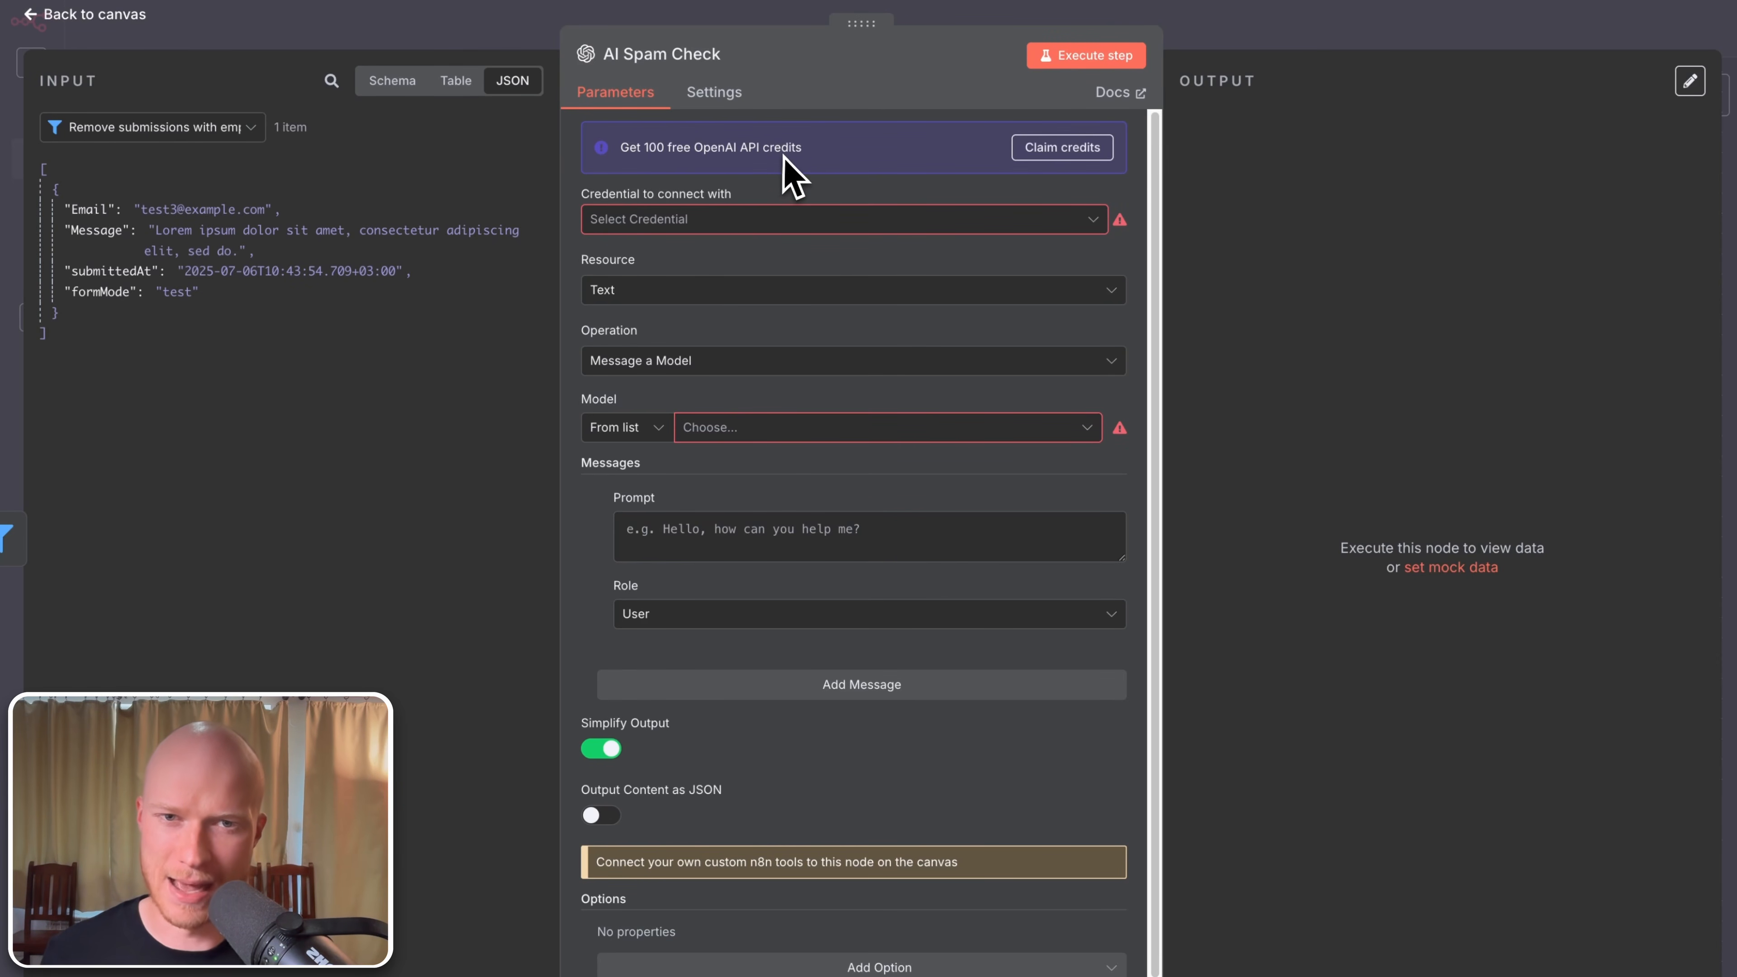
pyautogui.click(1056, 149)
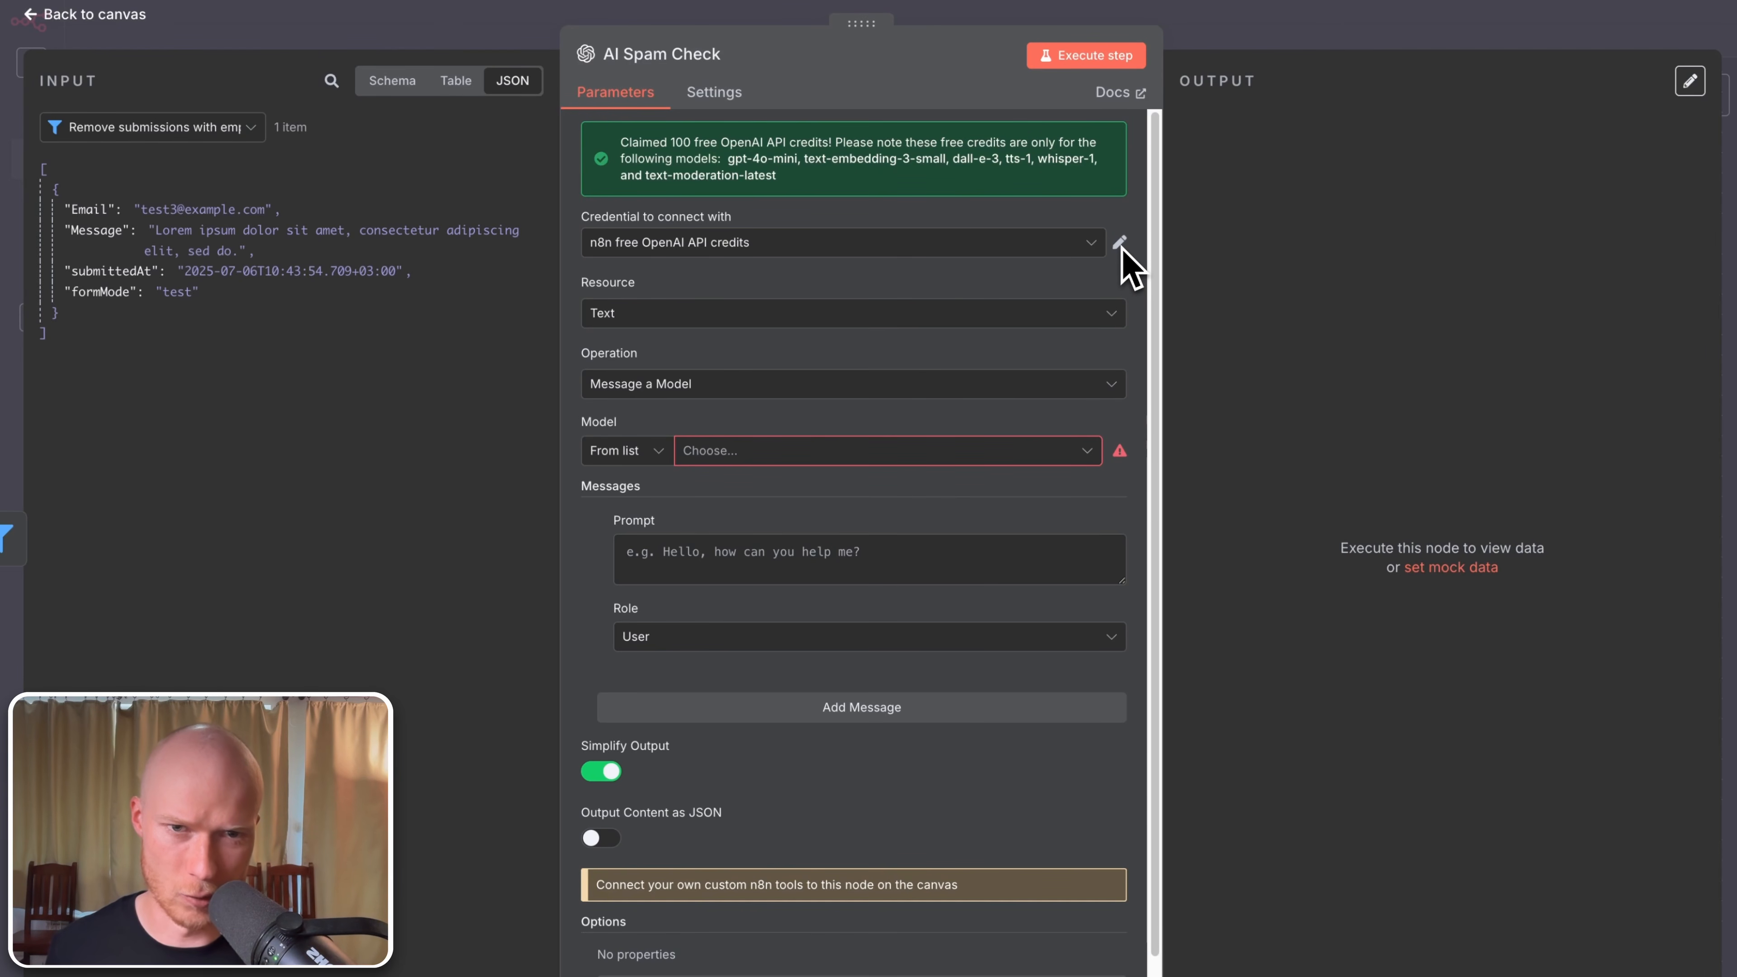
pyautogui.click(1057, 248)
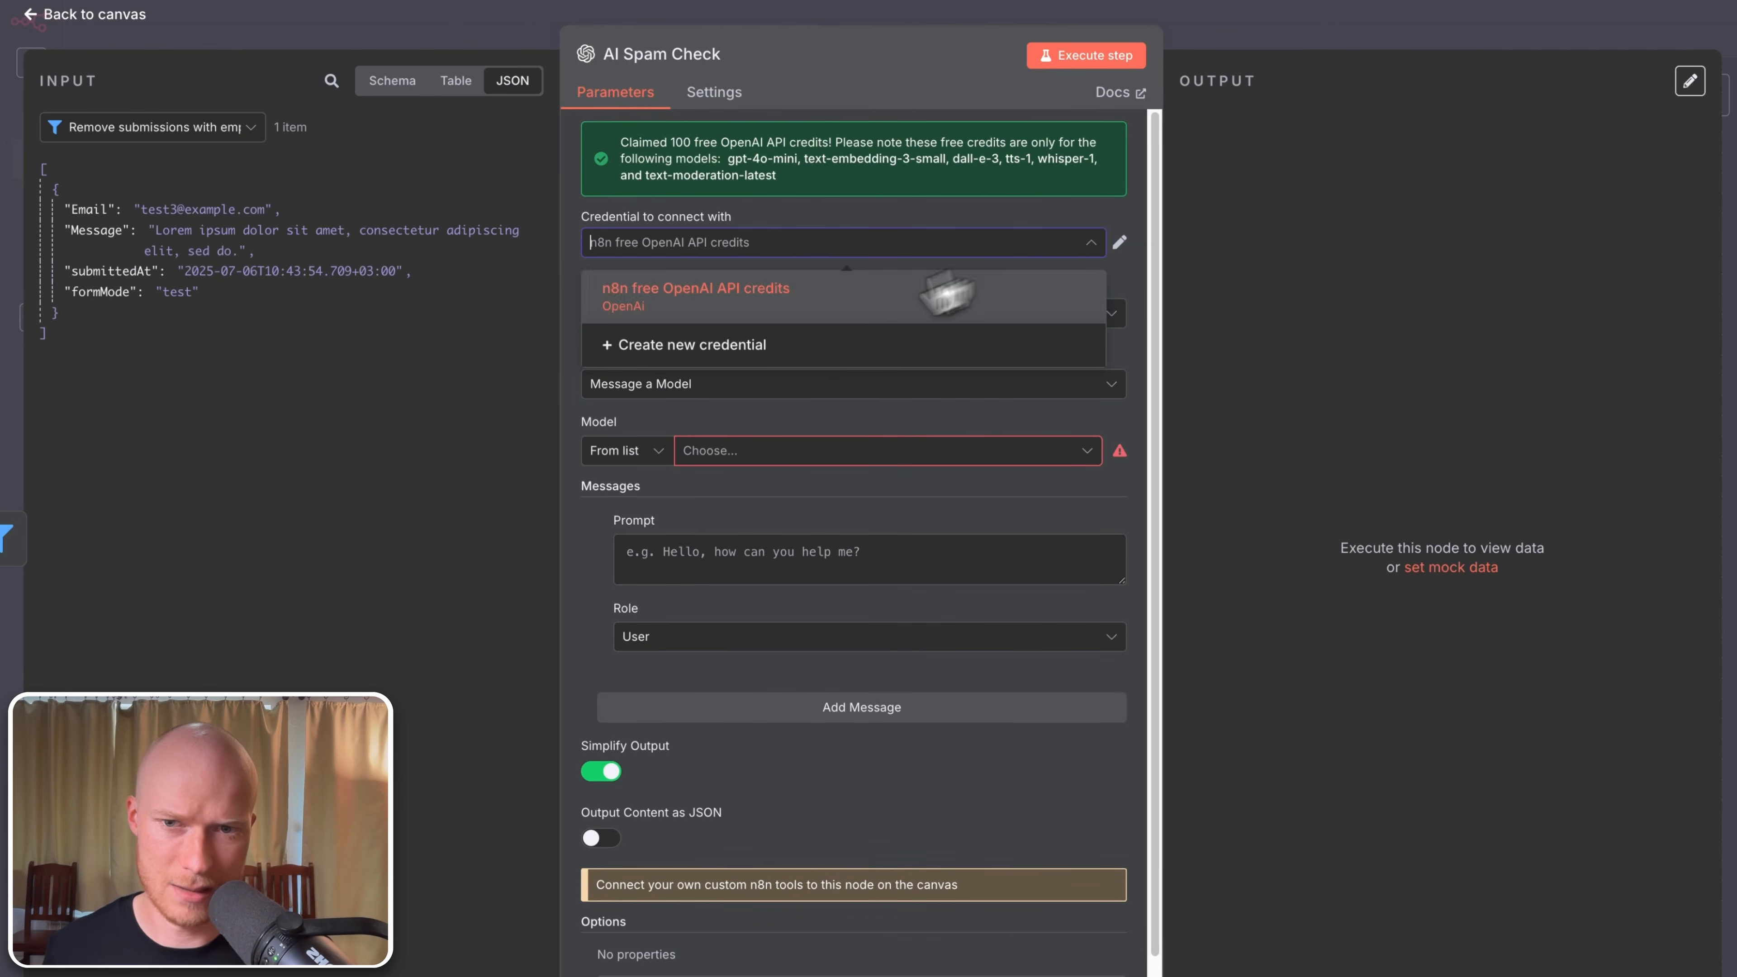
# Step: Start a new OpenAI account credential and open the OpenAI developer platform in a new tab
pyautogui.click(781, 352)
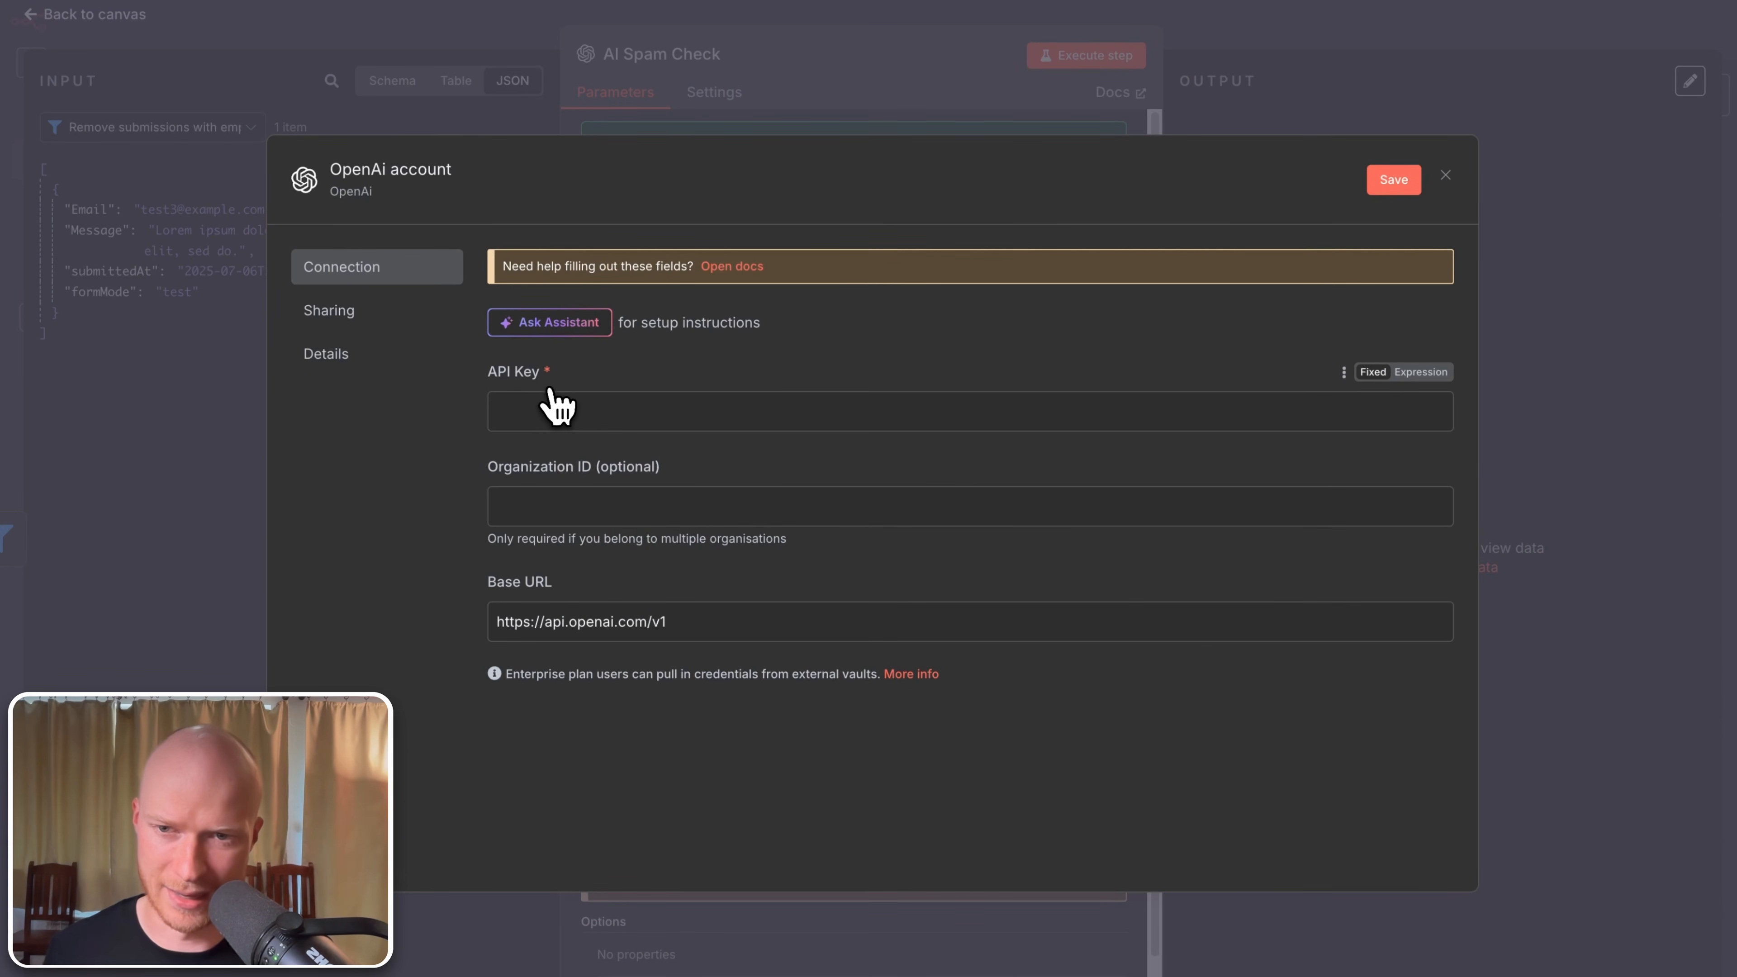
pyautogui.click(1643, 13)
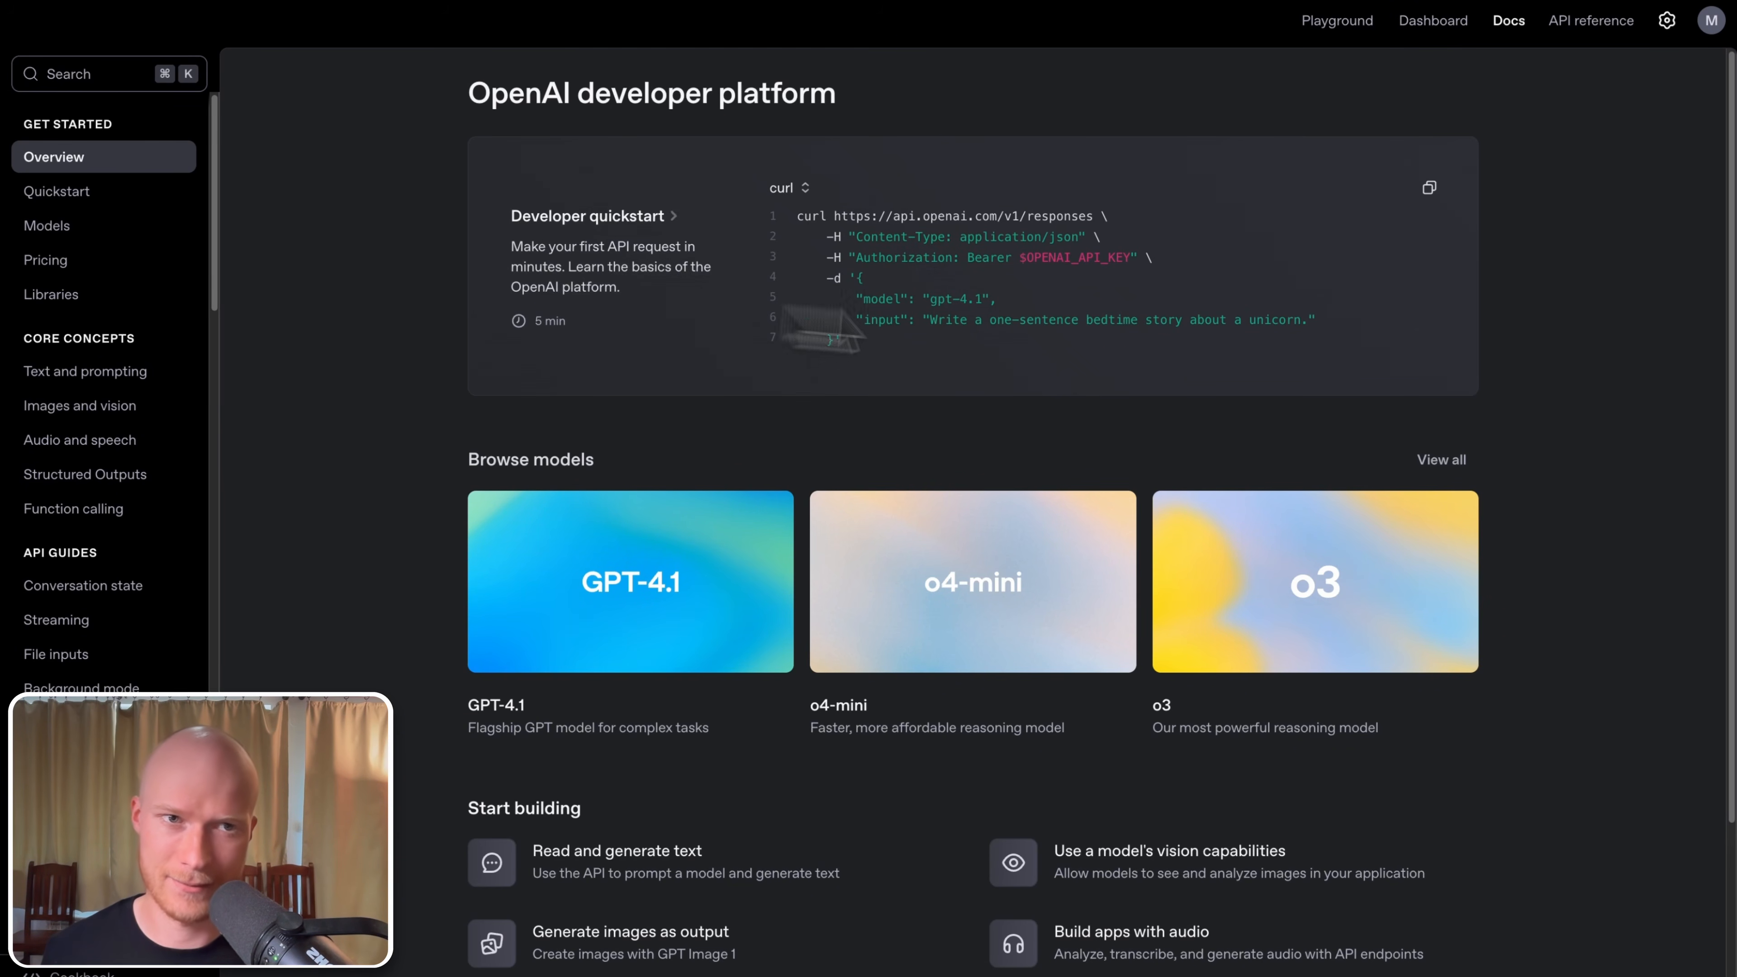
# Step: Review the OpenAI Platform billing balance, usage limits and API keys, then return to n8n
pyautogui.click(1669, 21)
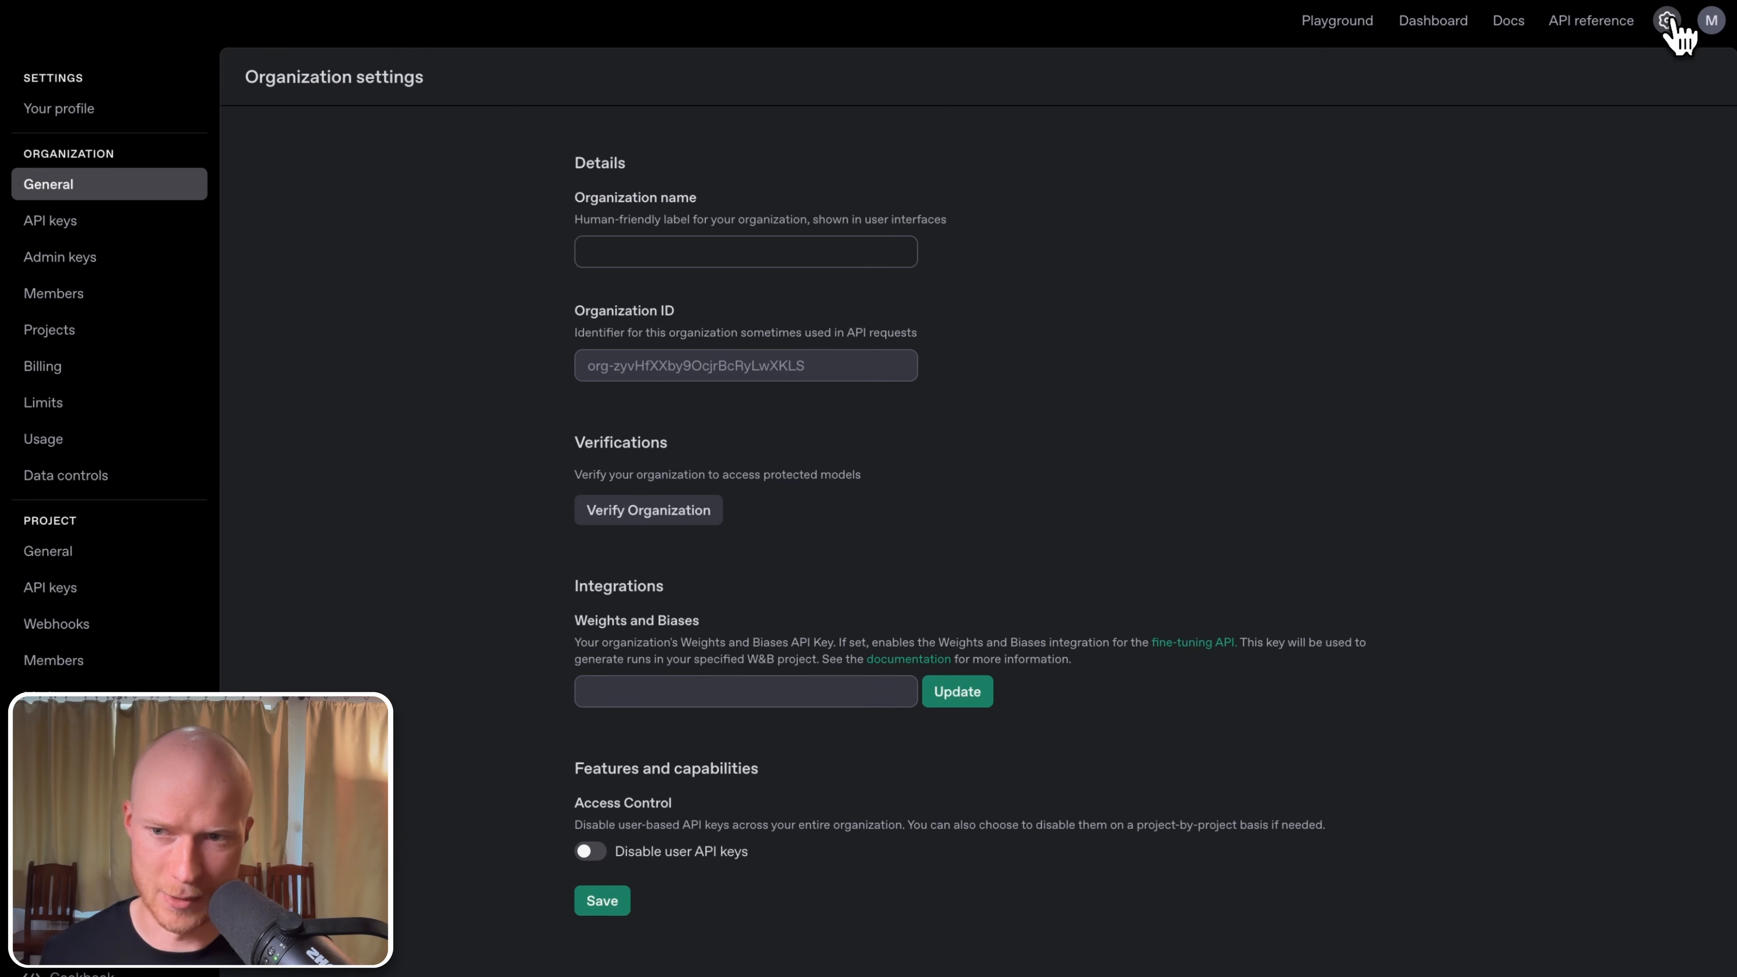
pyautogui.click(133, 373)
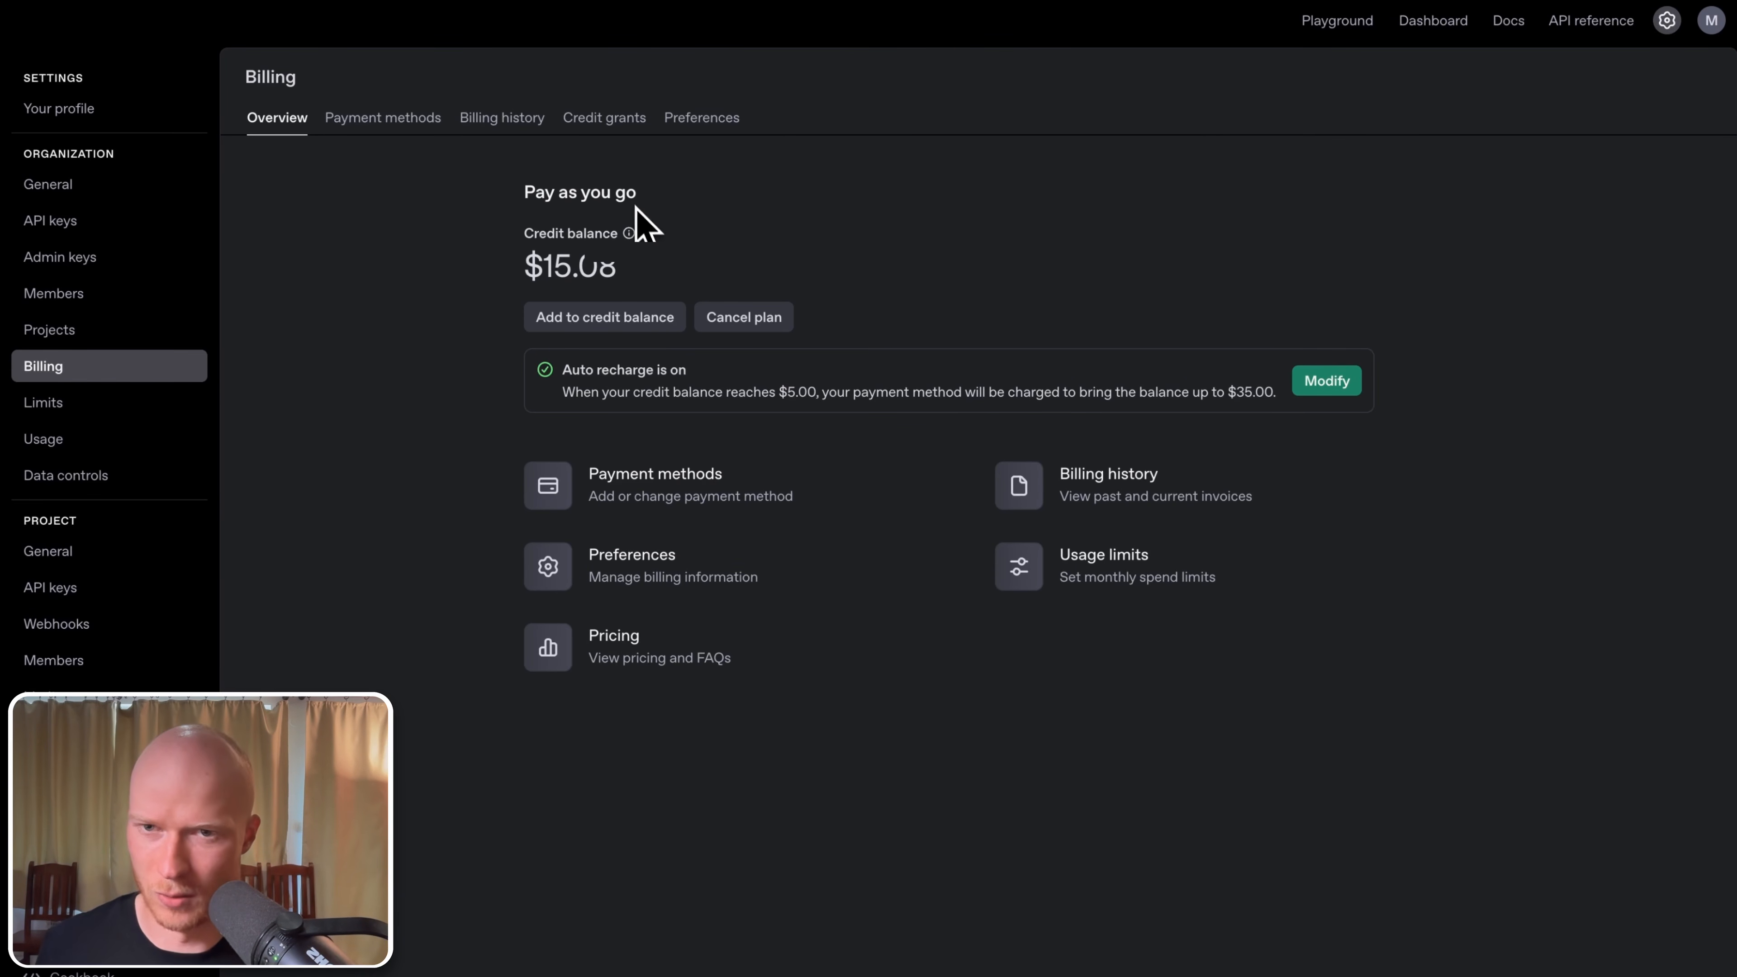
pyautogui.moveTo(635, 234)
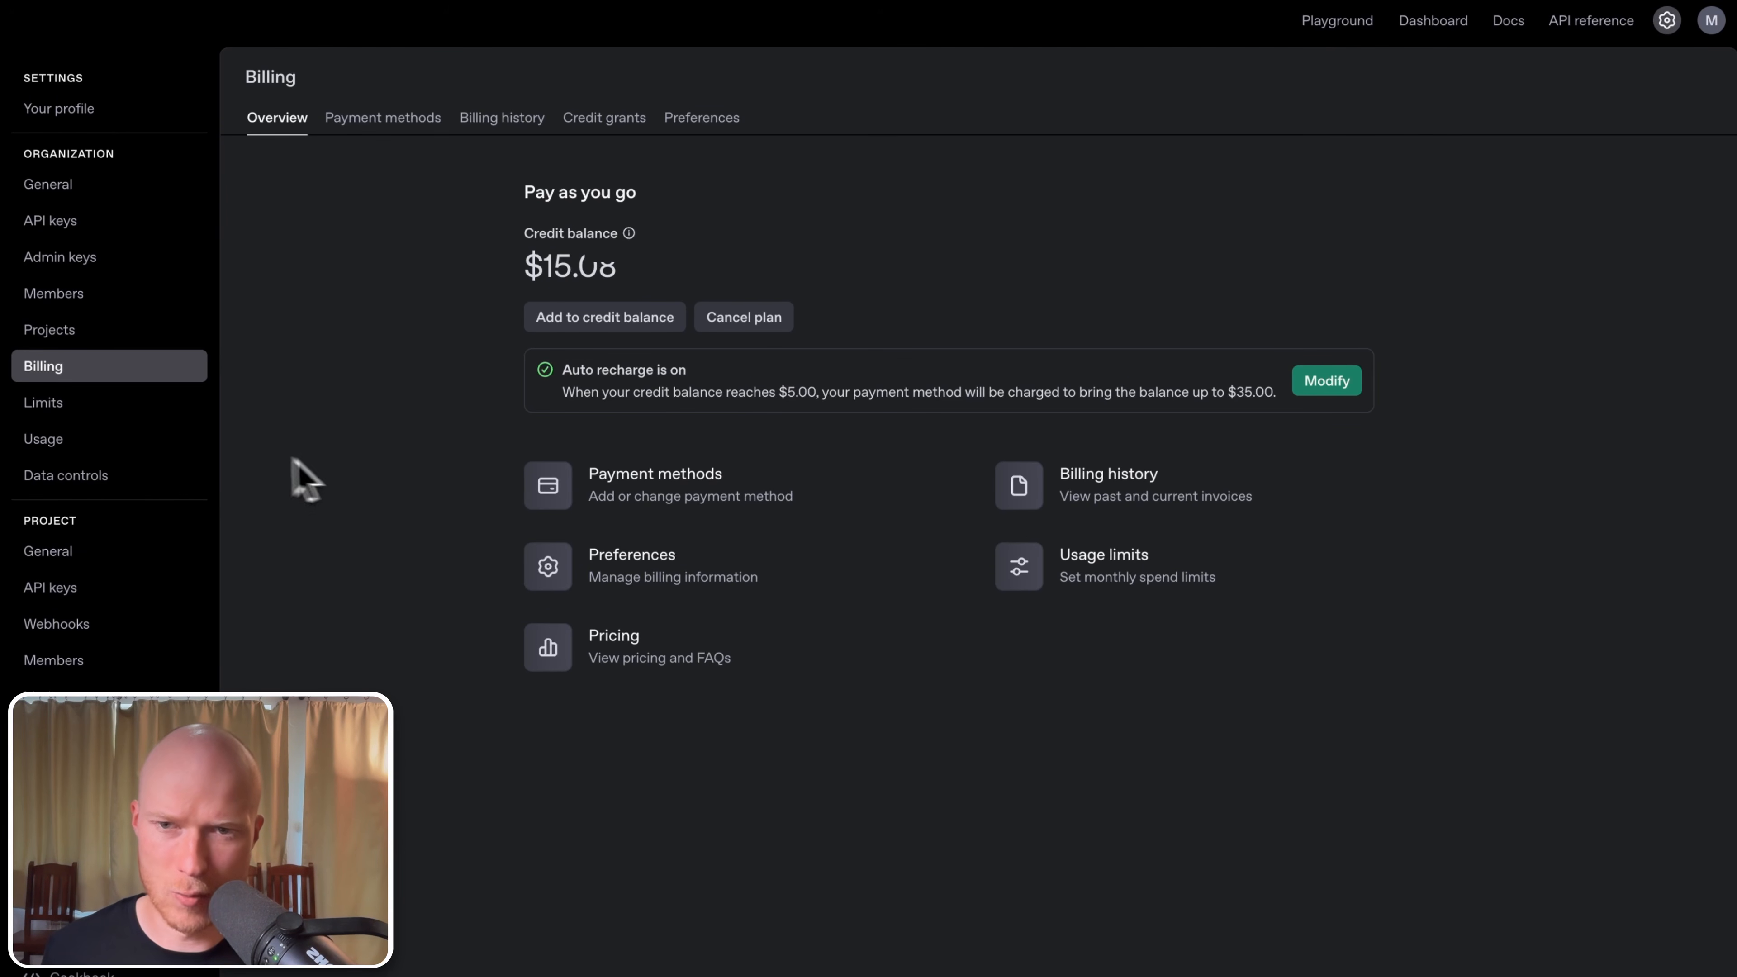
pyautogui.click(89, 408)
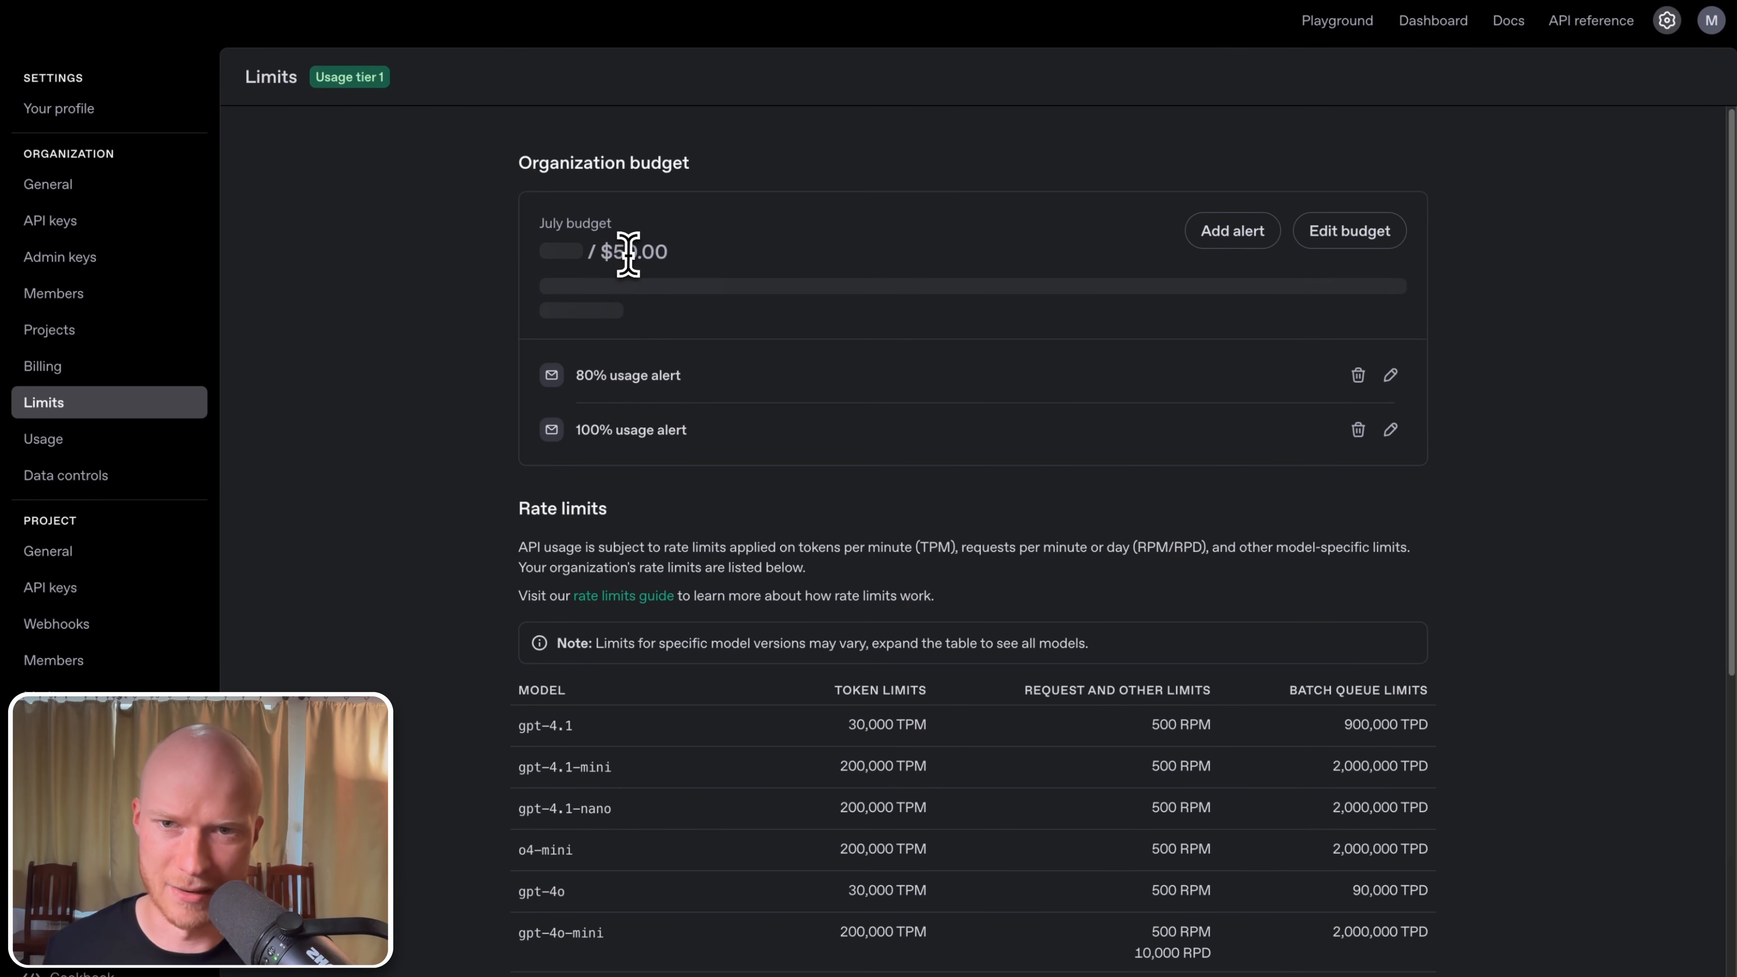
pyautogui.click(55, 220)
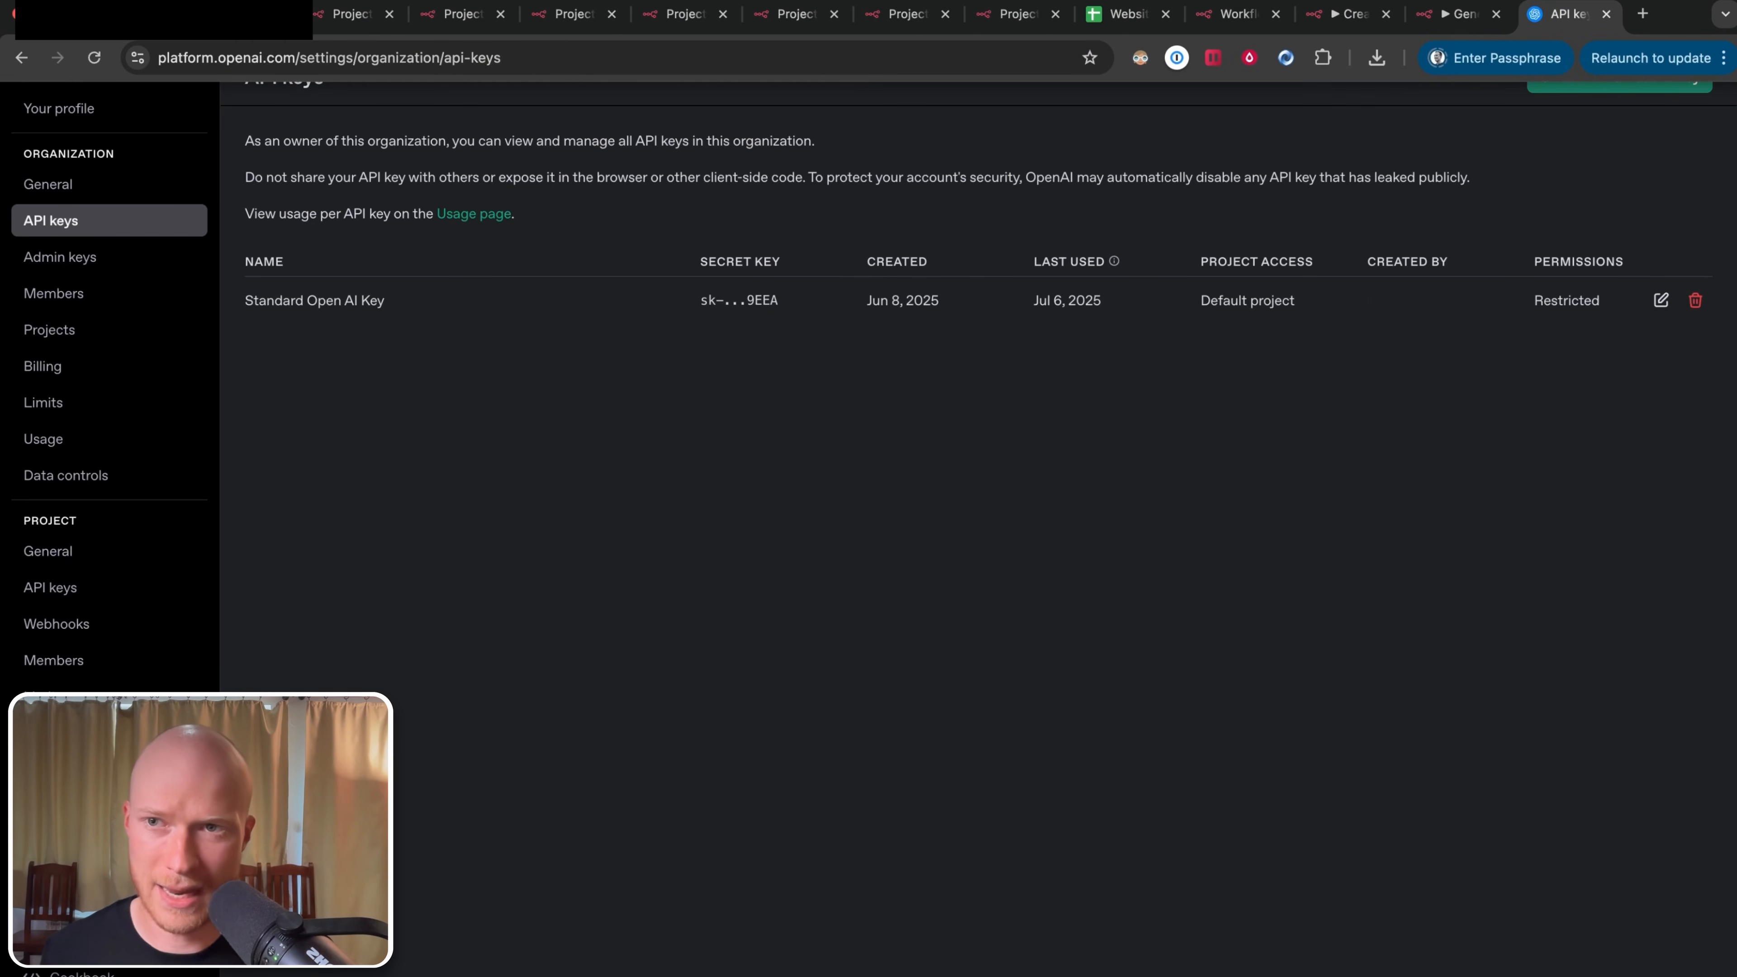
pyautogui.click(250, 15)
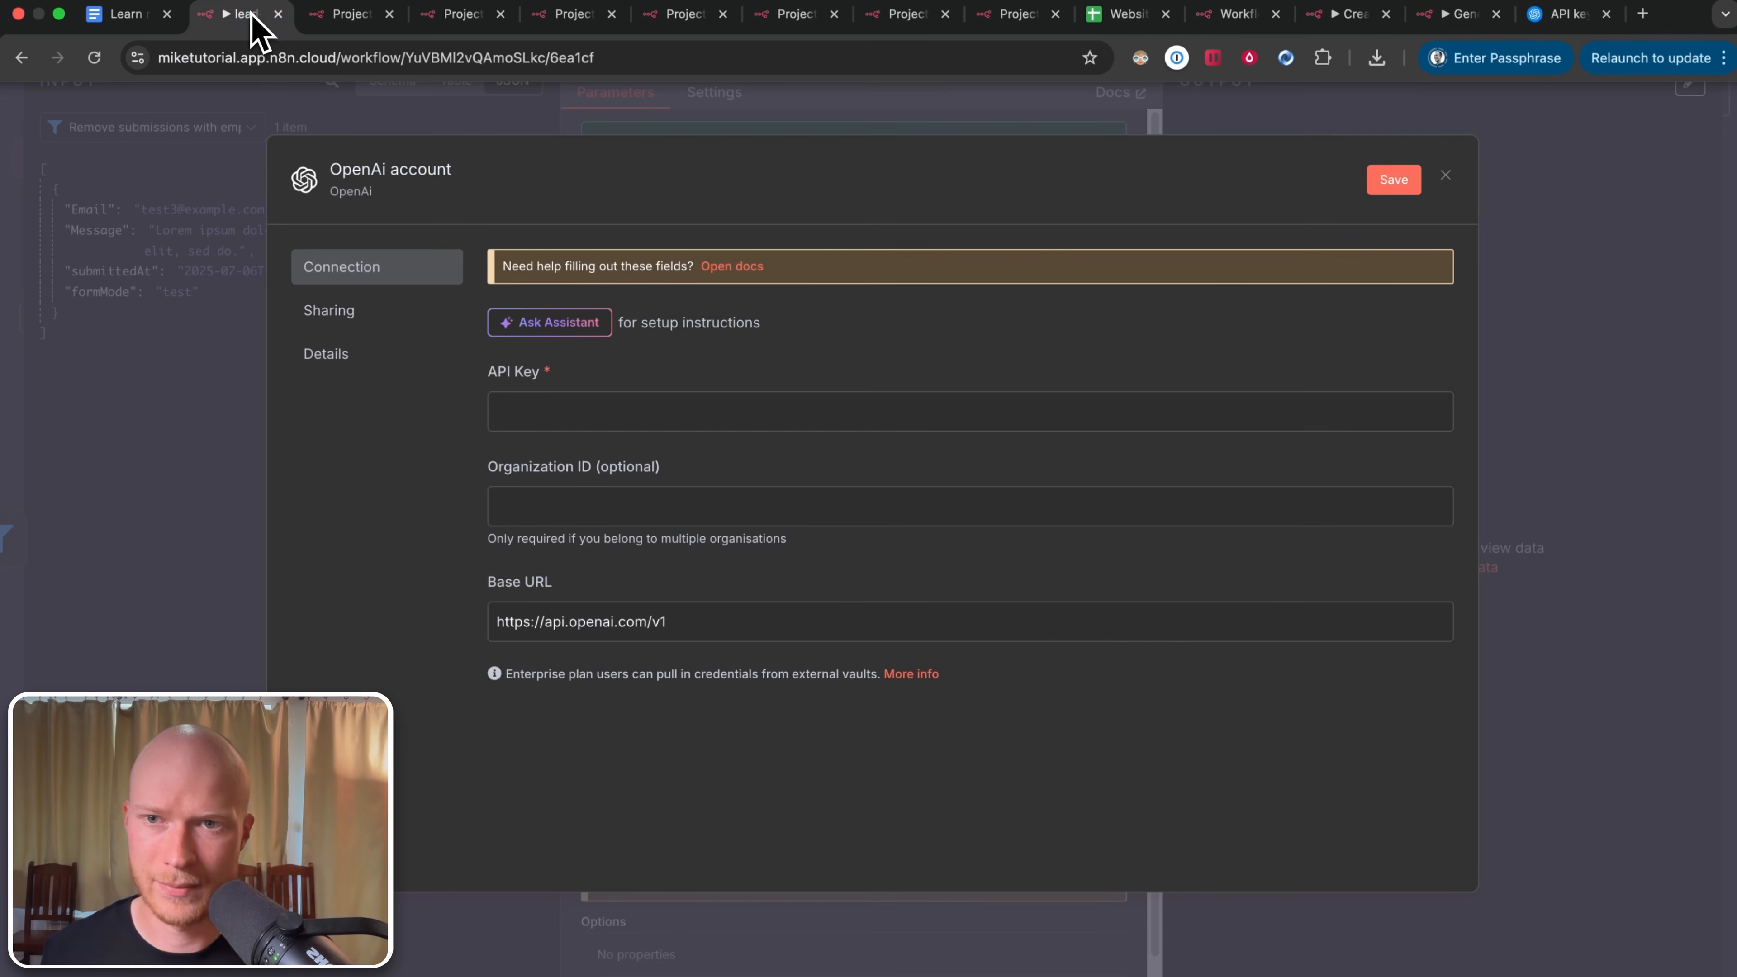
# Step: Close the new OpenAi account credential form without saving an API key
pyautogui.click(688, 410)
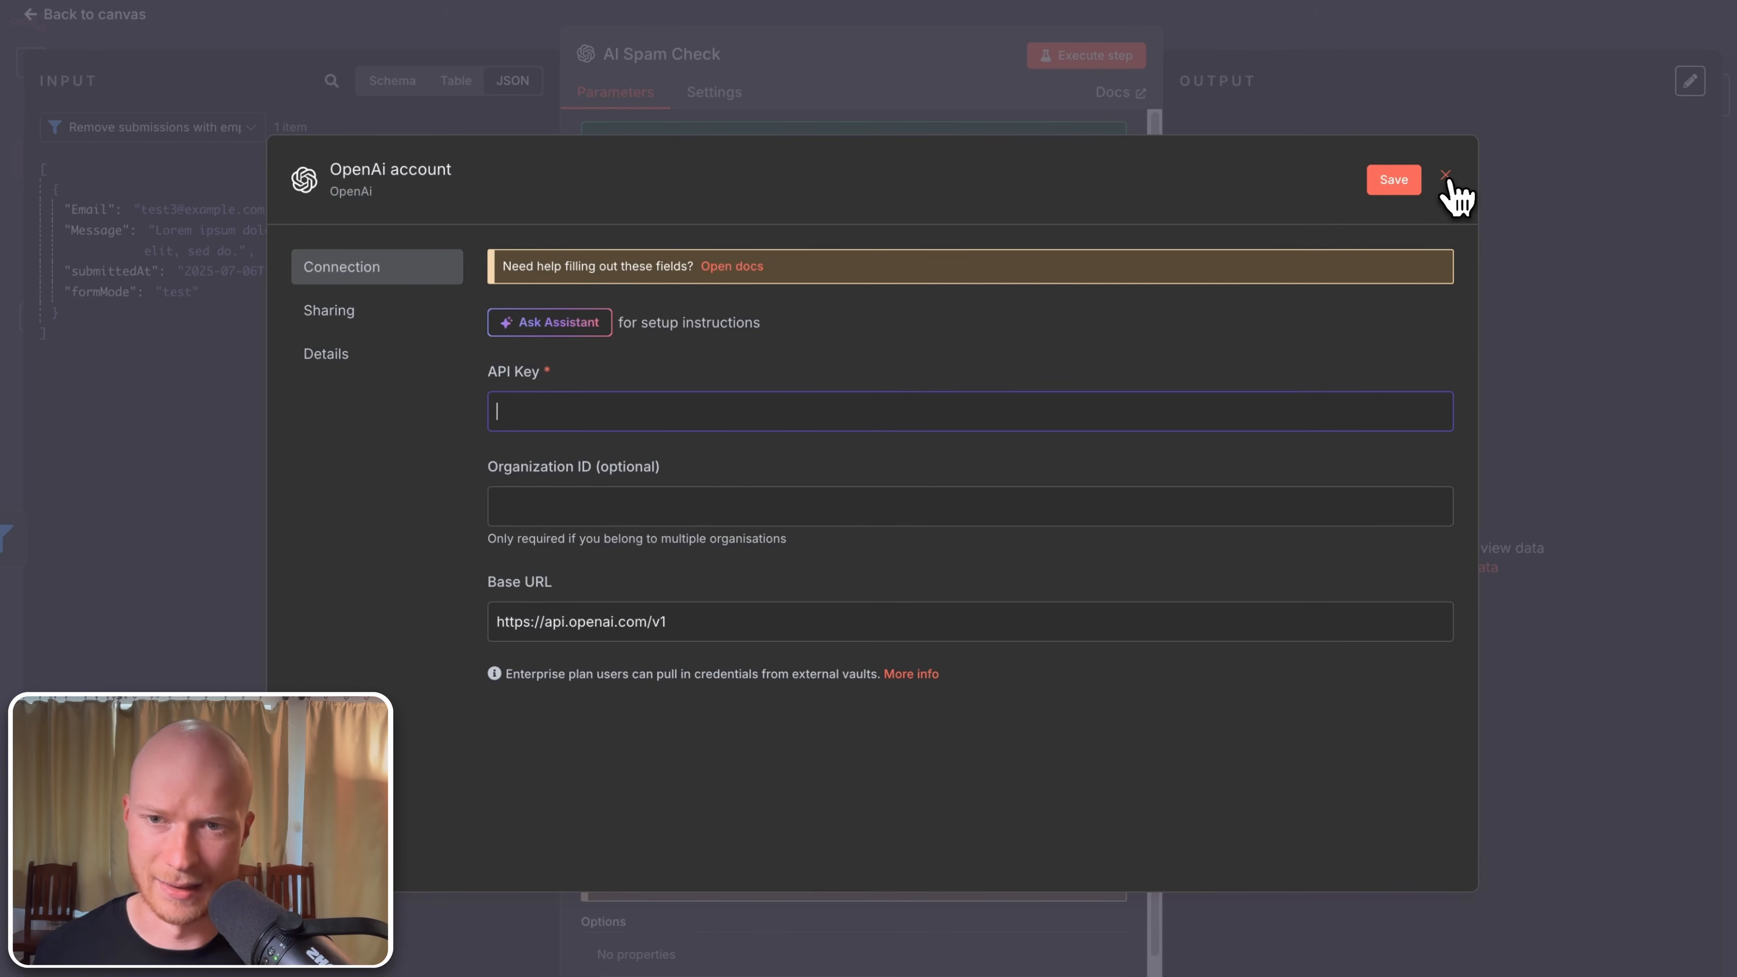
pyautogui.click(1446, 176)
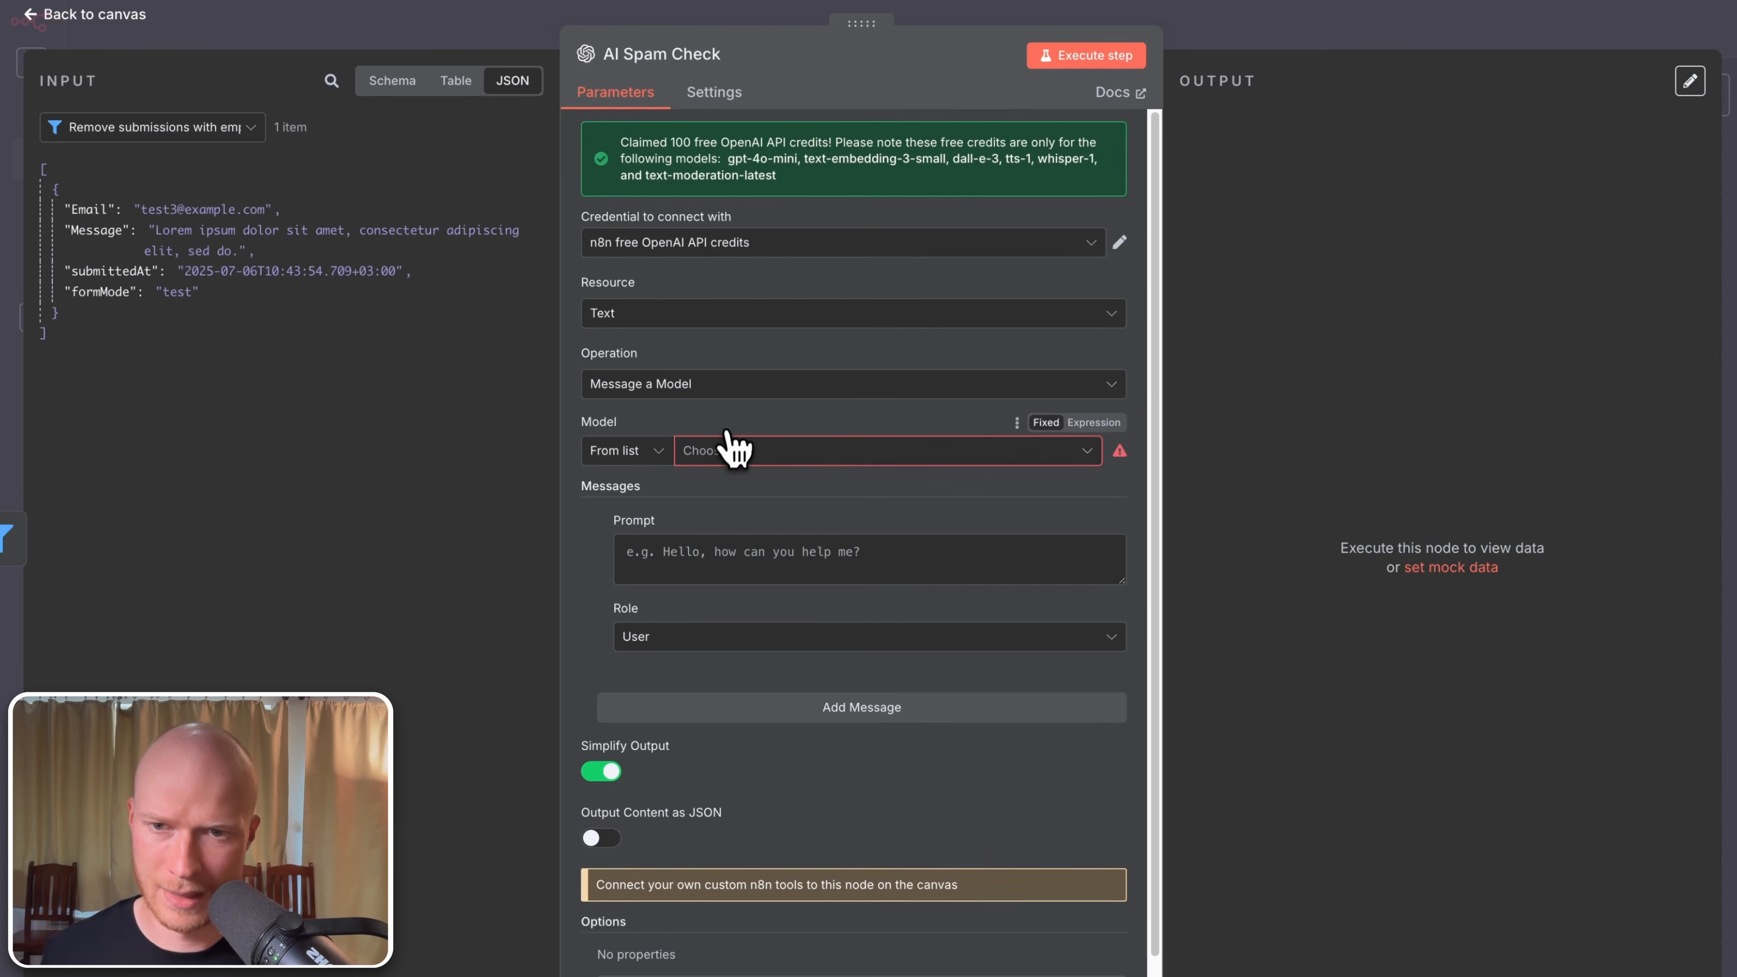
# Step: Choose GPT-4.1-MINI as the model, make the first message System-role, and add a second message
pyautogui.scroll(-1, 643, 453)
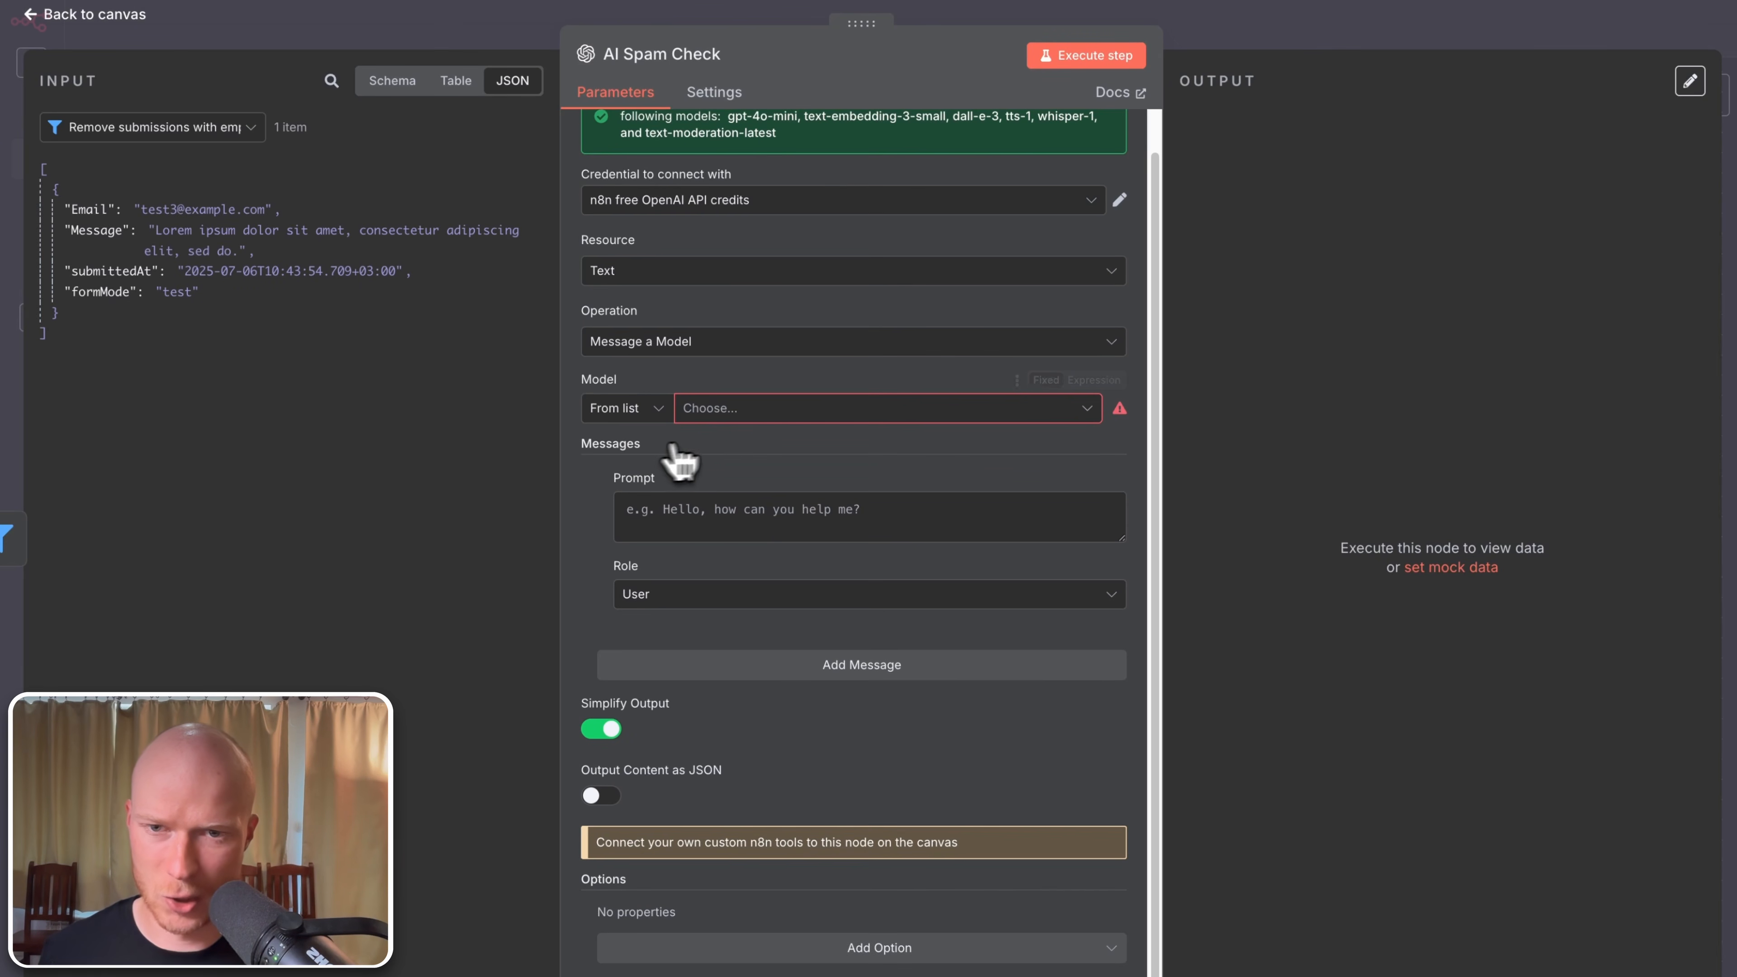
pyautogui.click(771, 412)
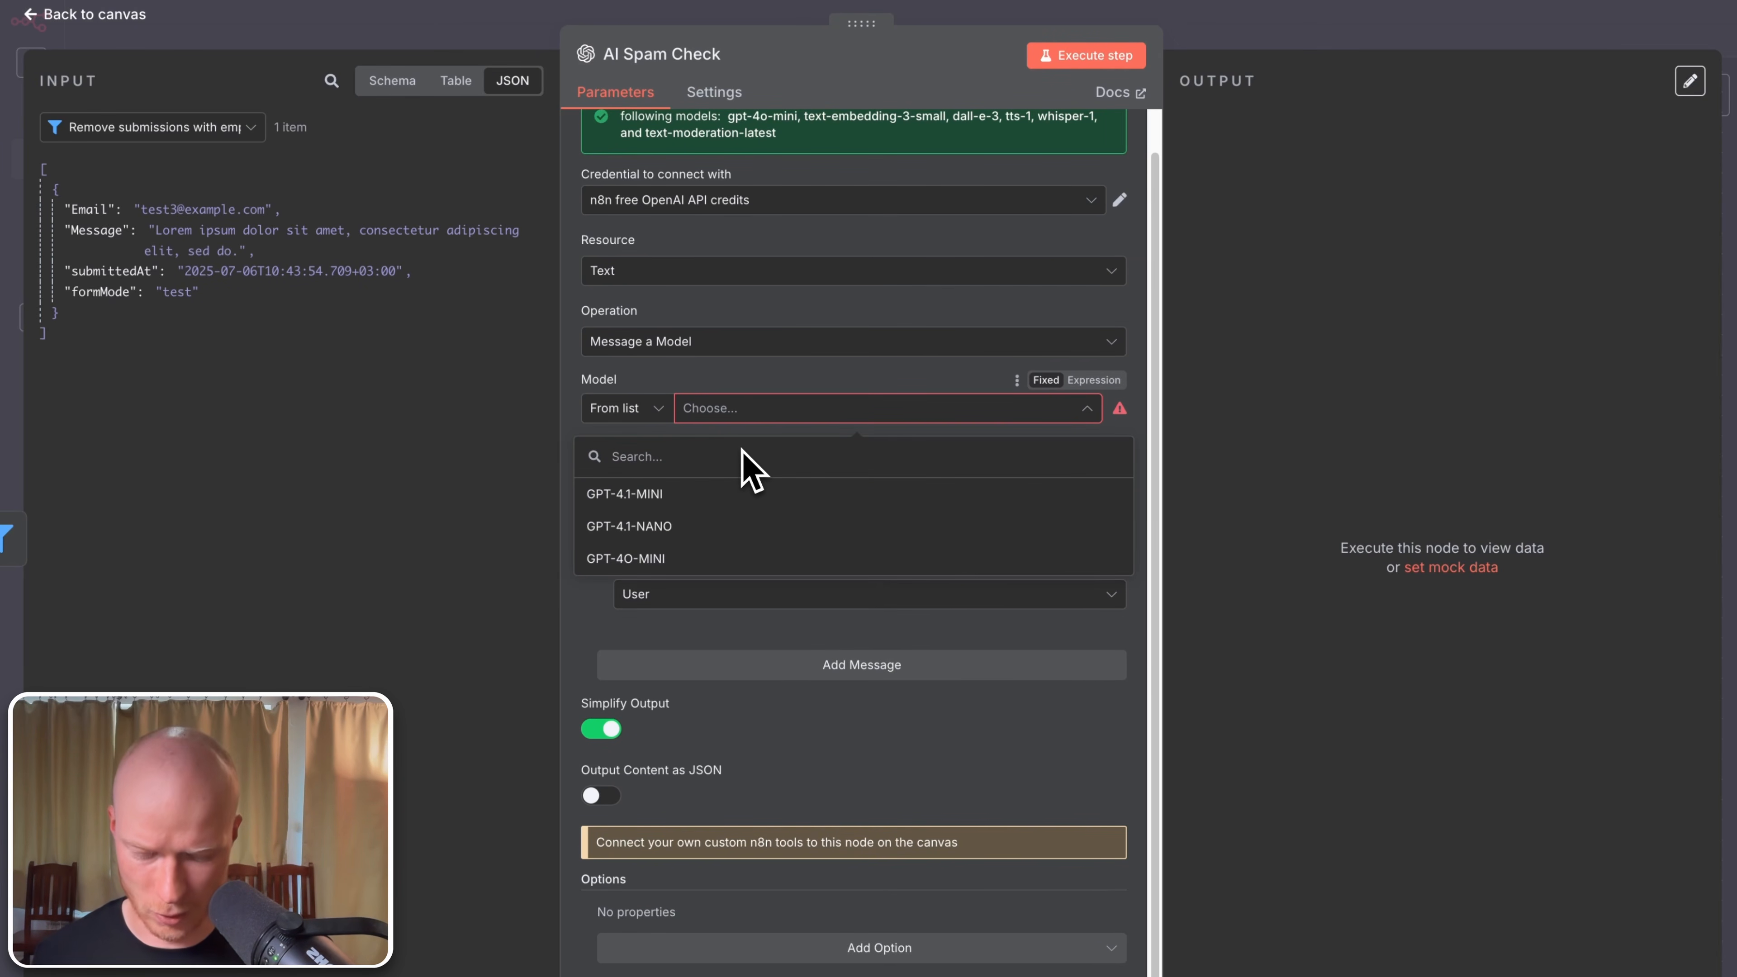
pyautogui.write('mini')
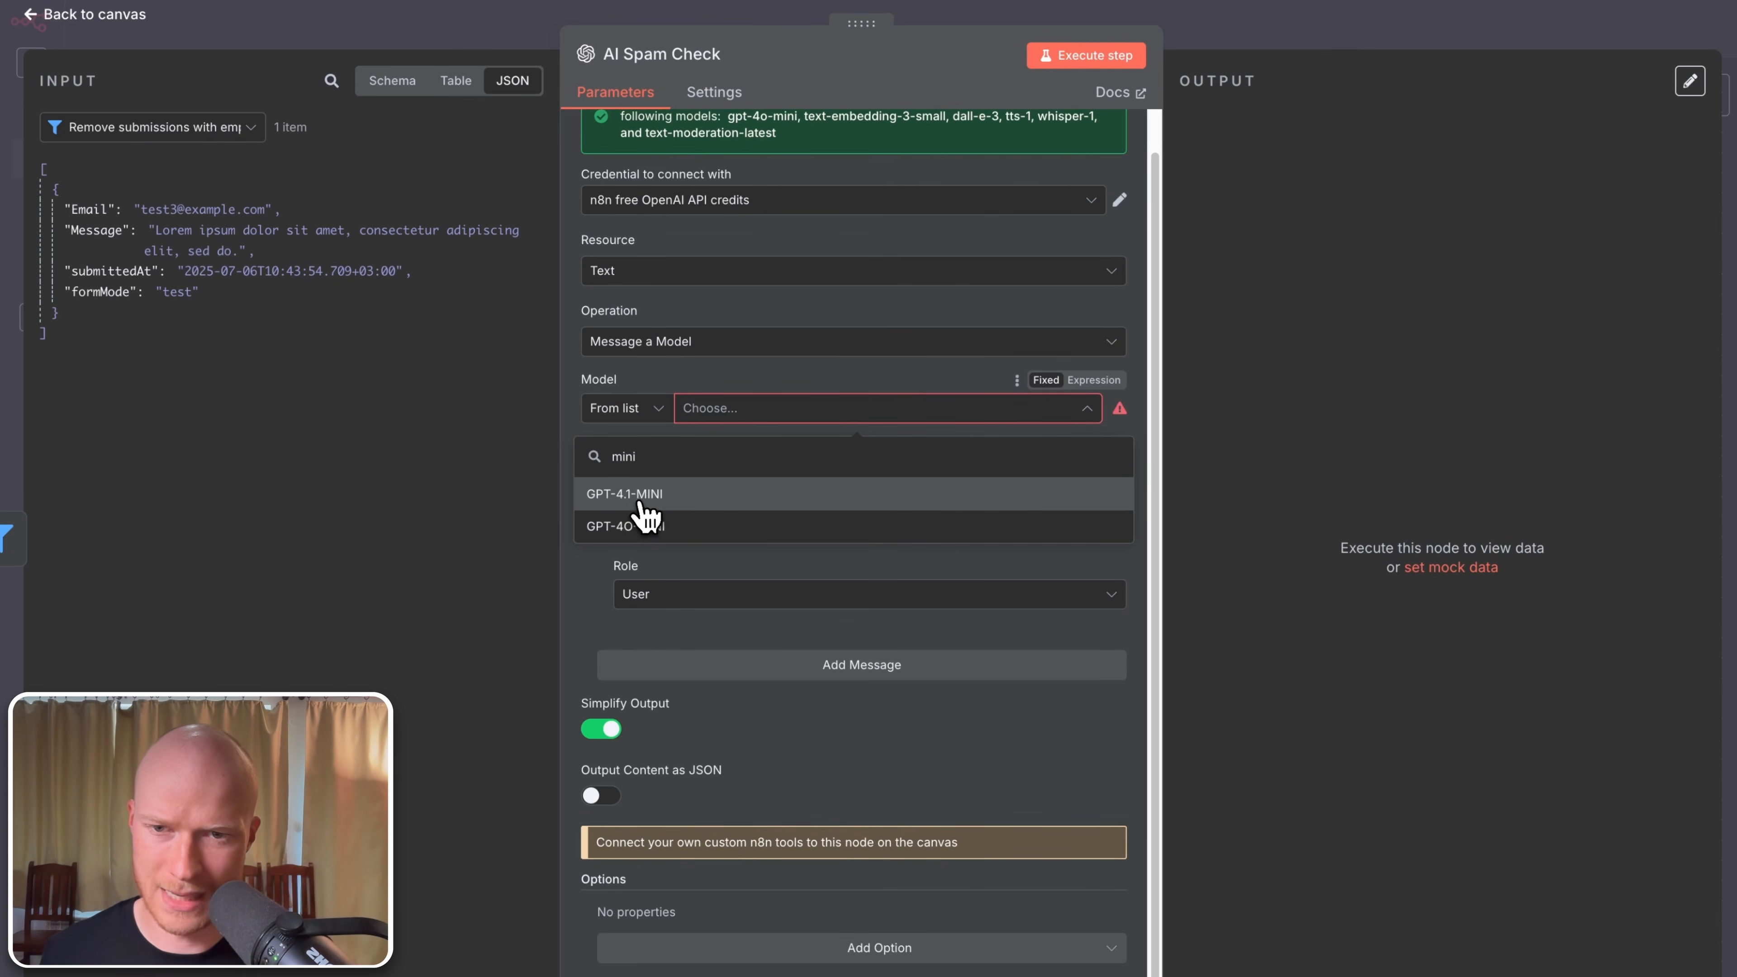
pyautogui.click(631, 495)
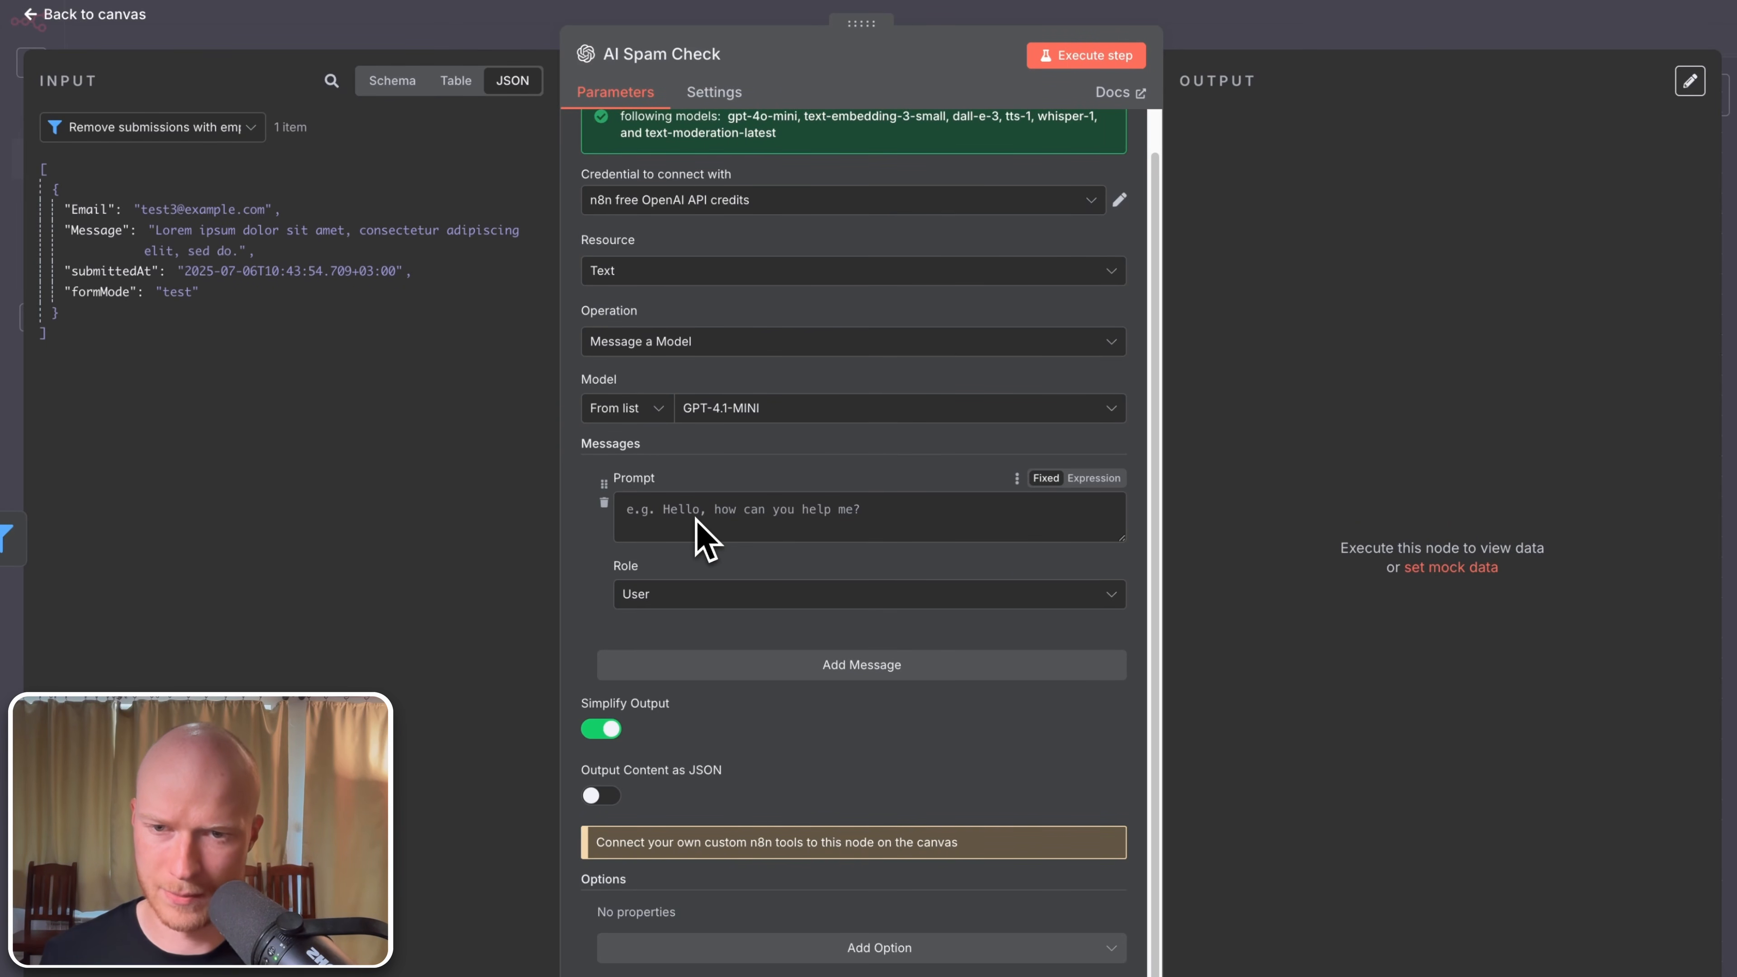
pyautogui.click(687, 606)
pyautogui.click(667, 758)
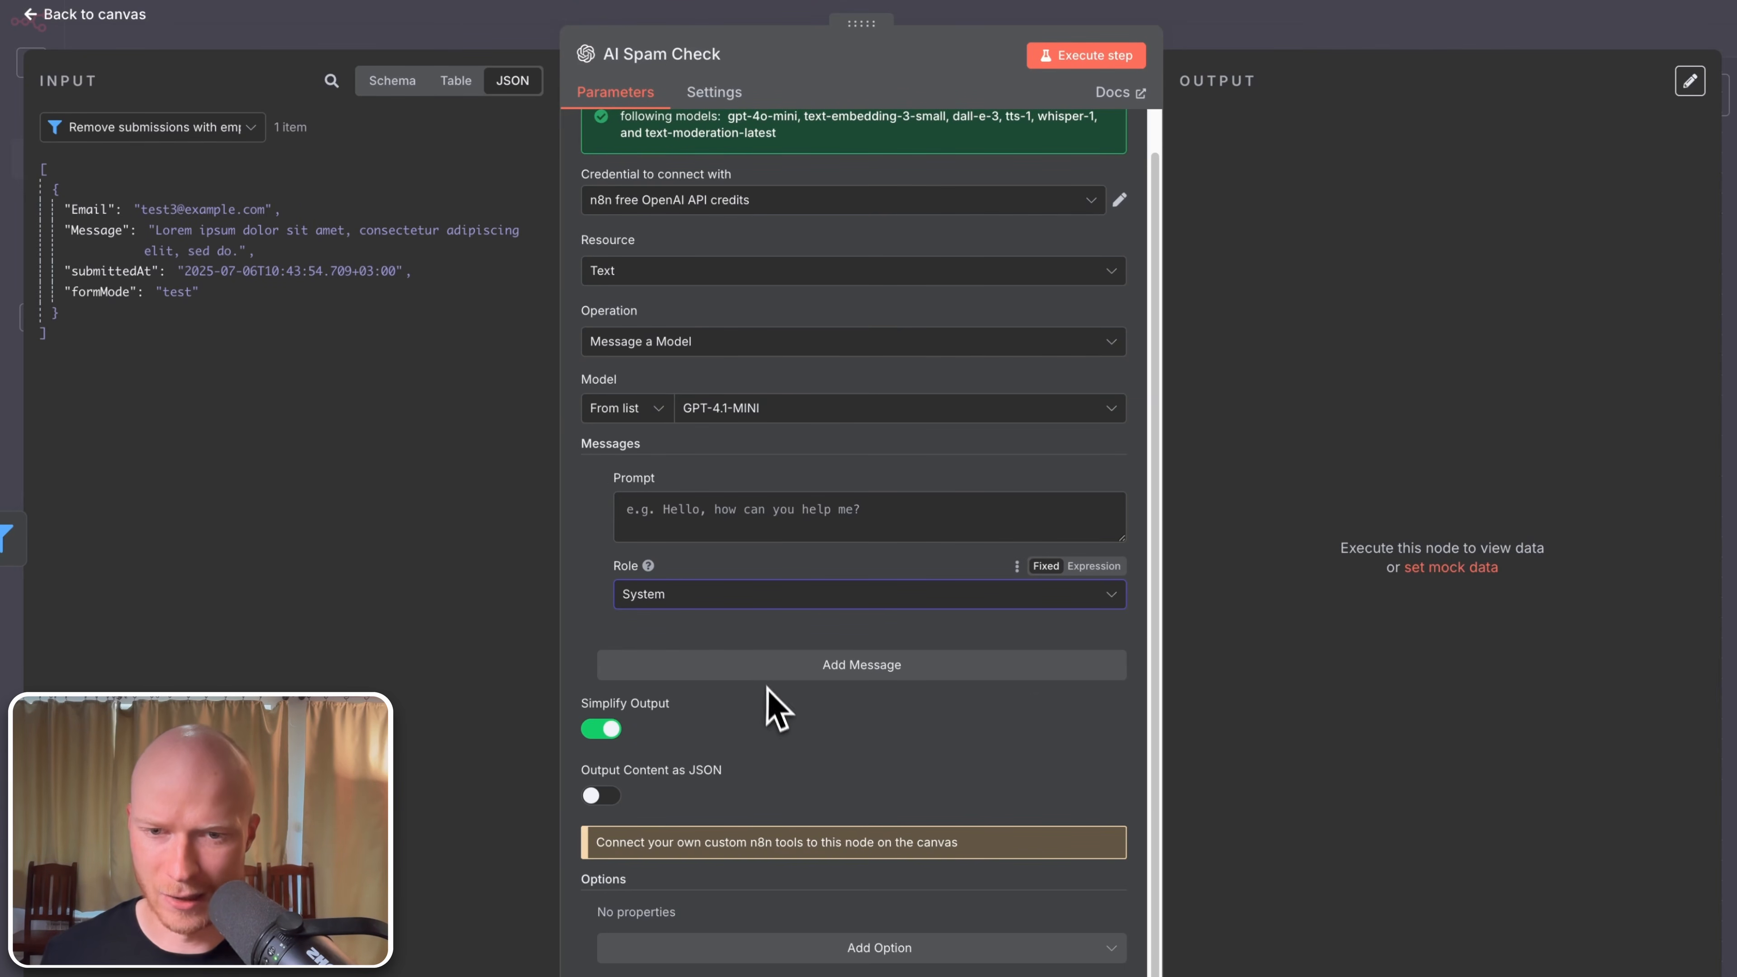
pyautogui.click(792, 667)
# Step: Paste the spam-filter instructions demanding a yes/no answer into the System message prompt
pyautogui.scroll(-3, 795, 688)
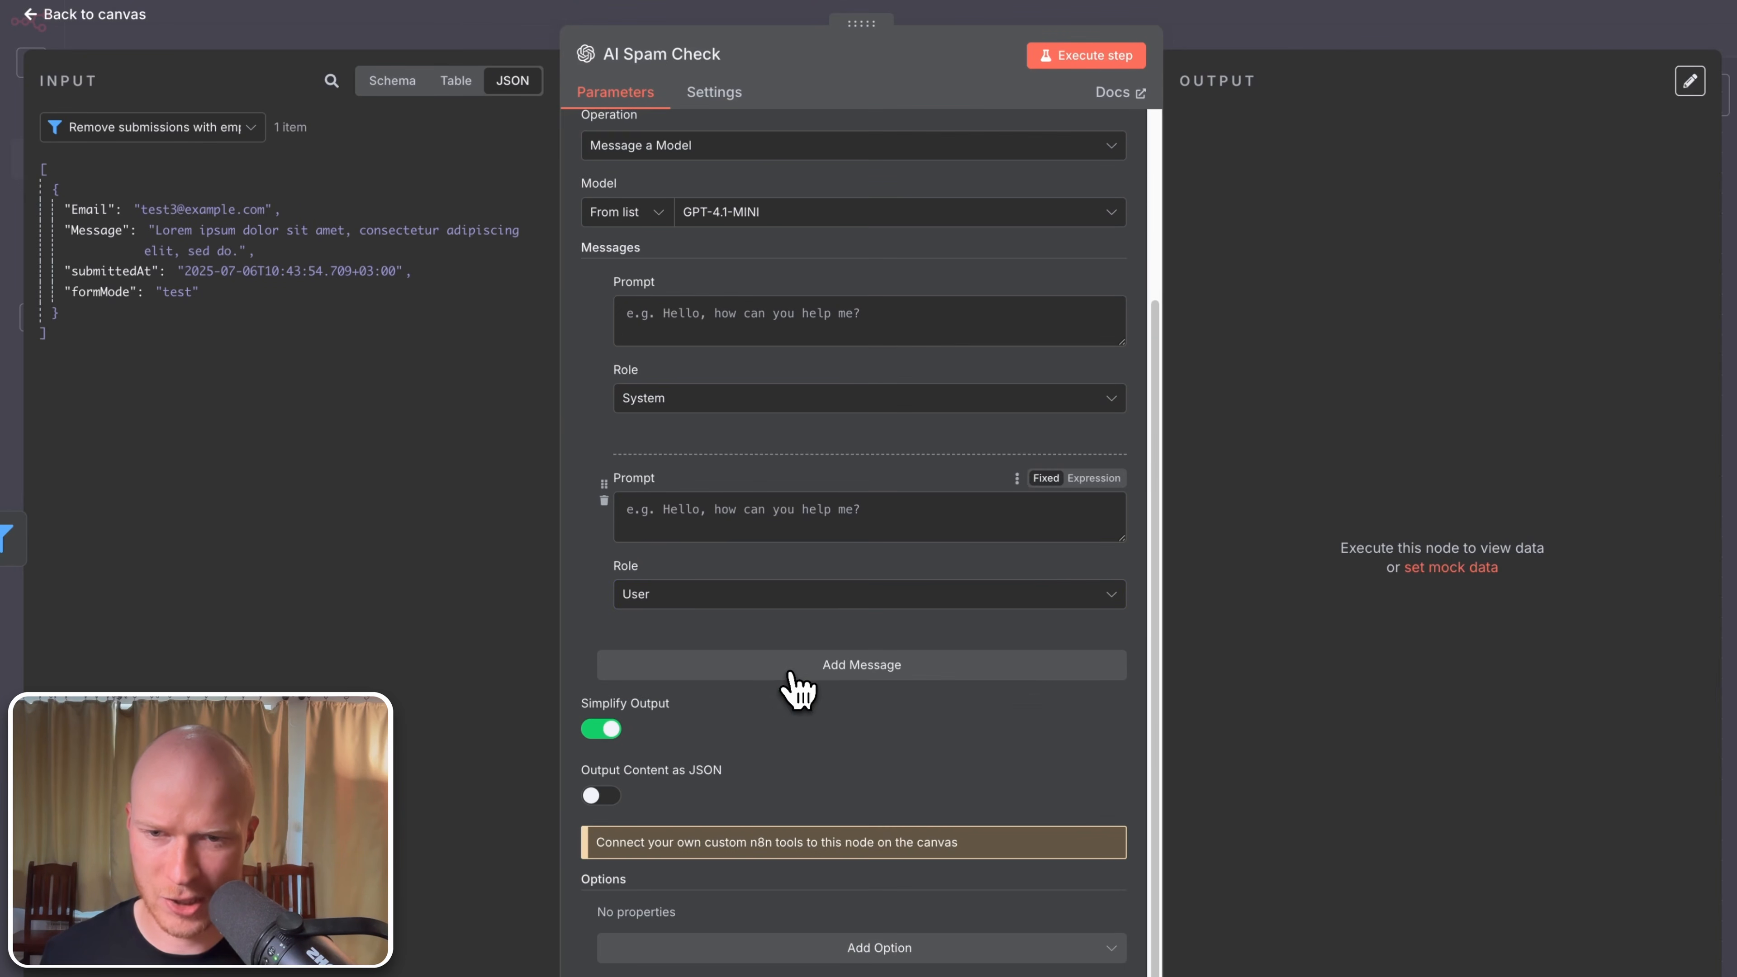
pyautogui.scroll(3, 704, 616)
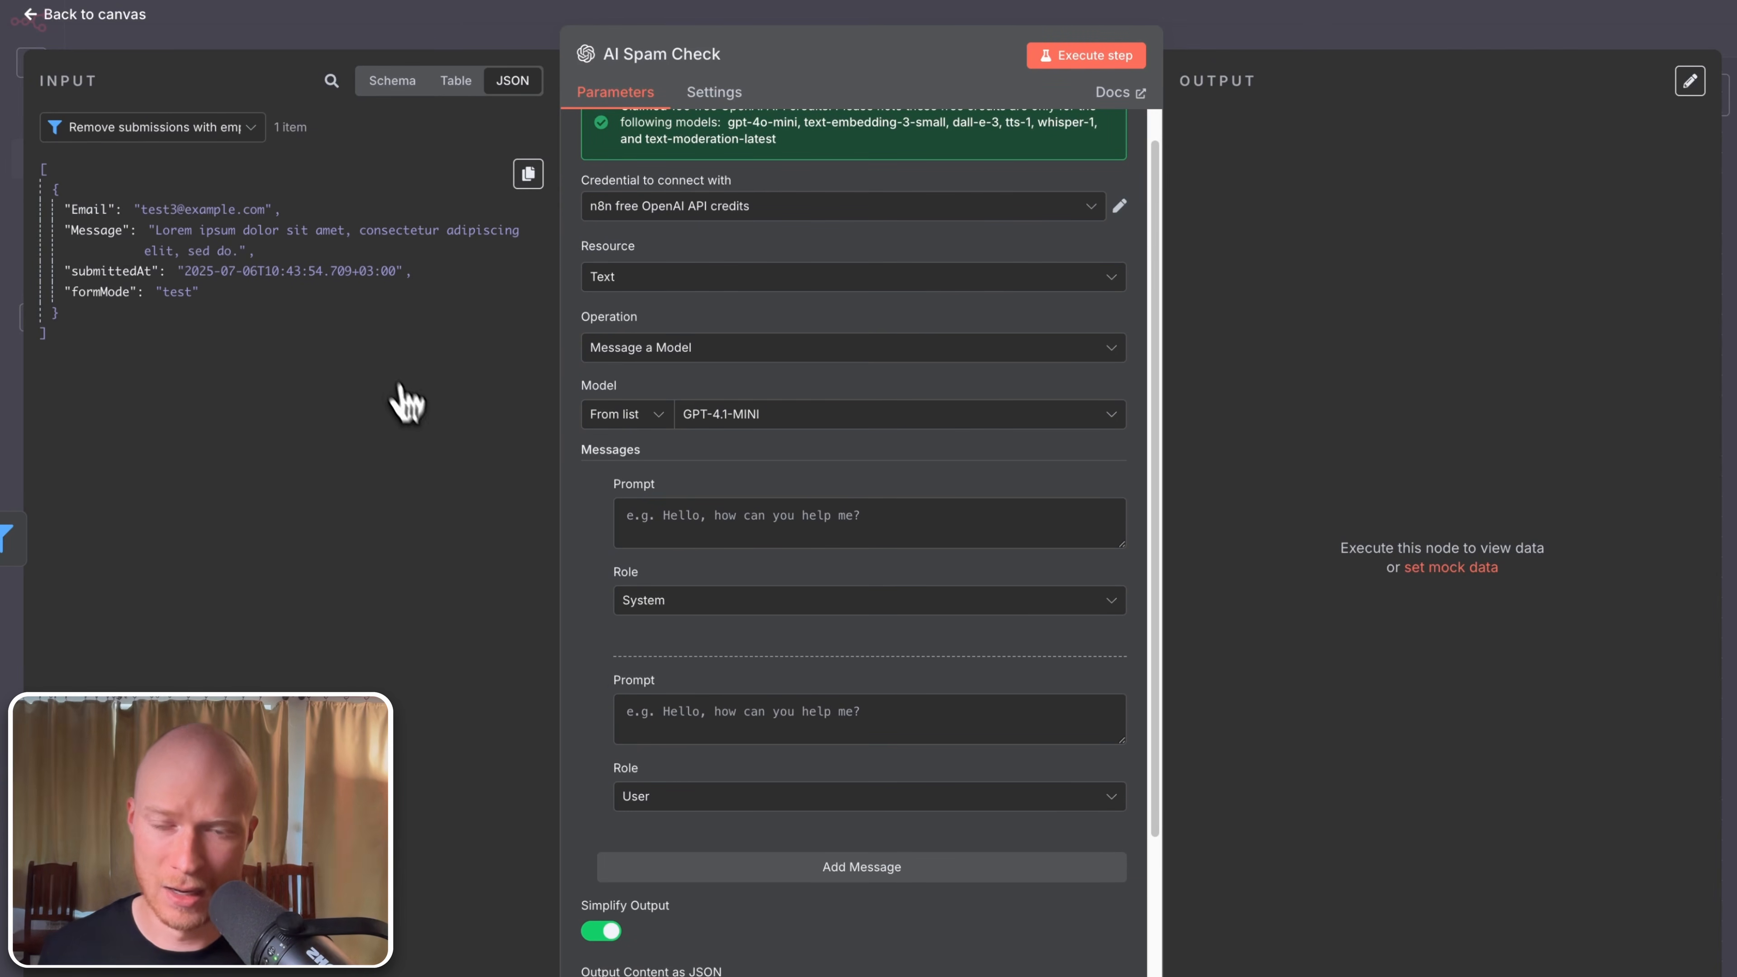
pyautogui.click(821, 523)
pyautogui.press('super+v')
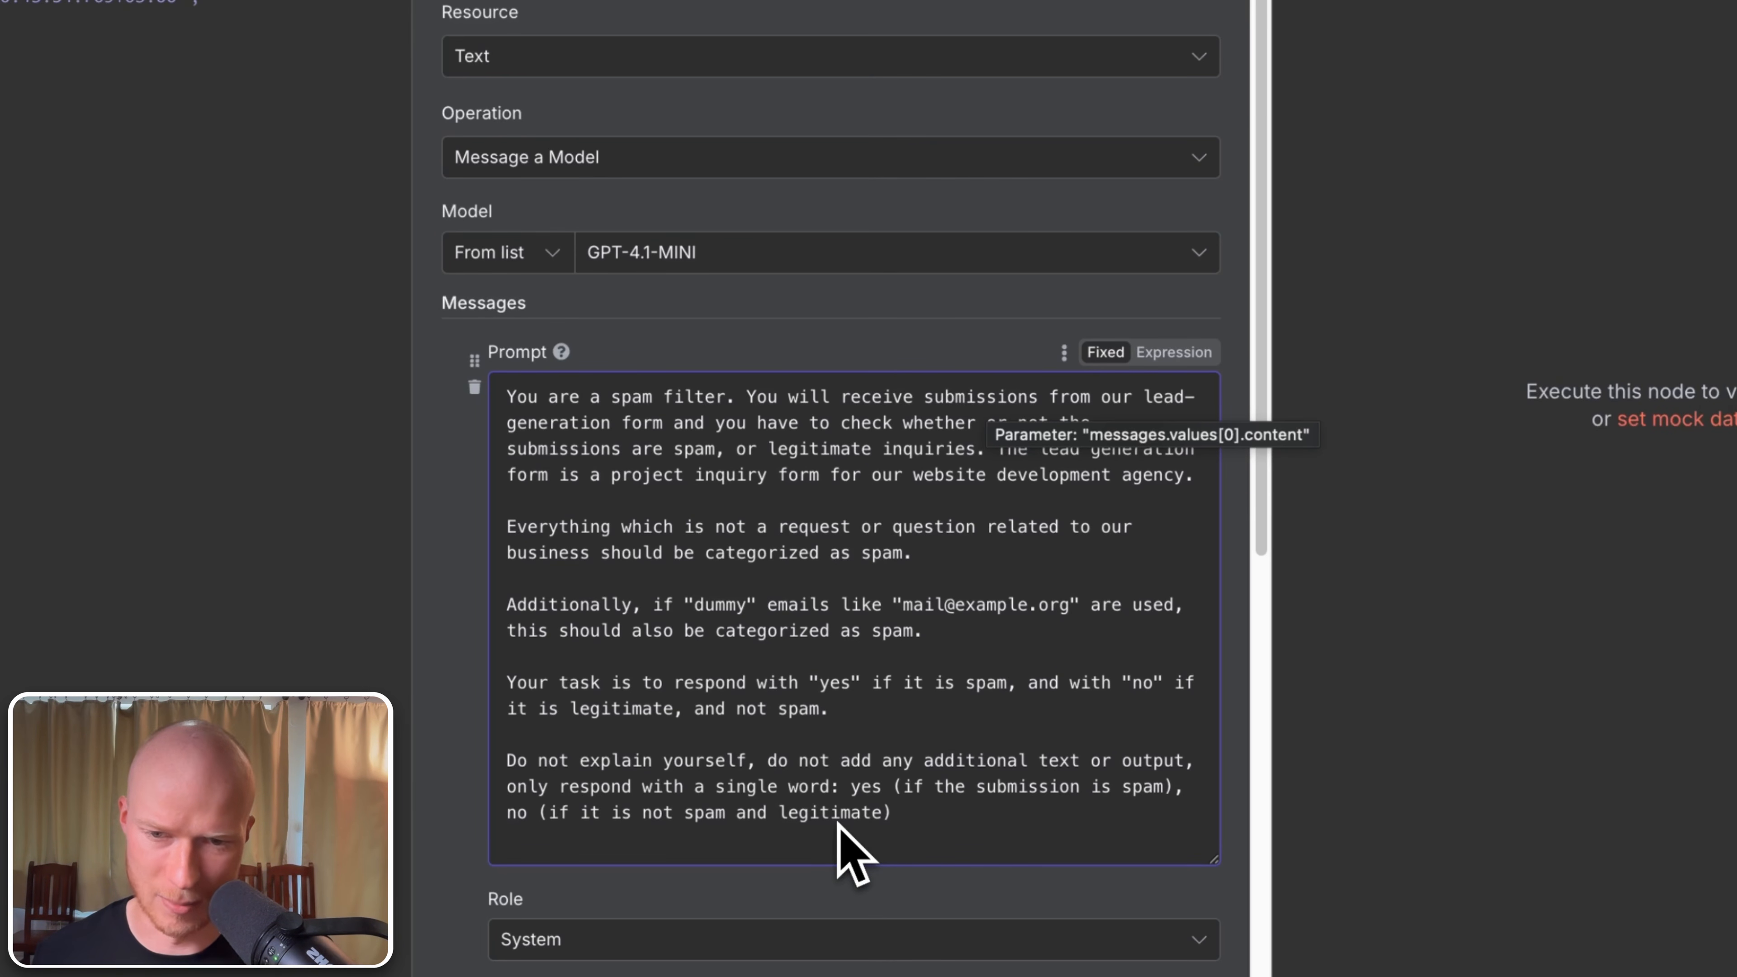
pyautogui.scroll(-3, 732, 742)
pyautogui.click(748, 749)
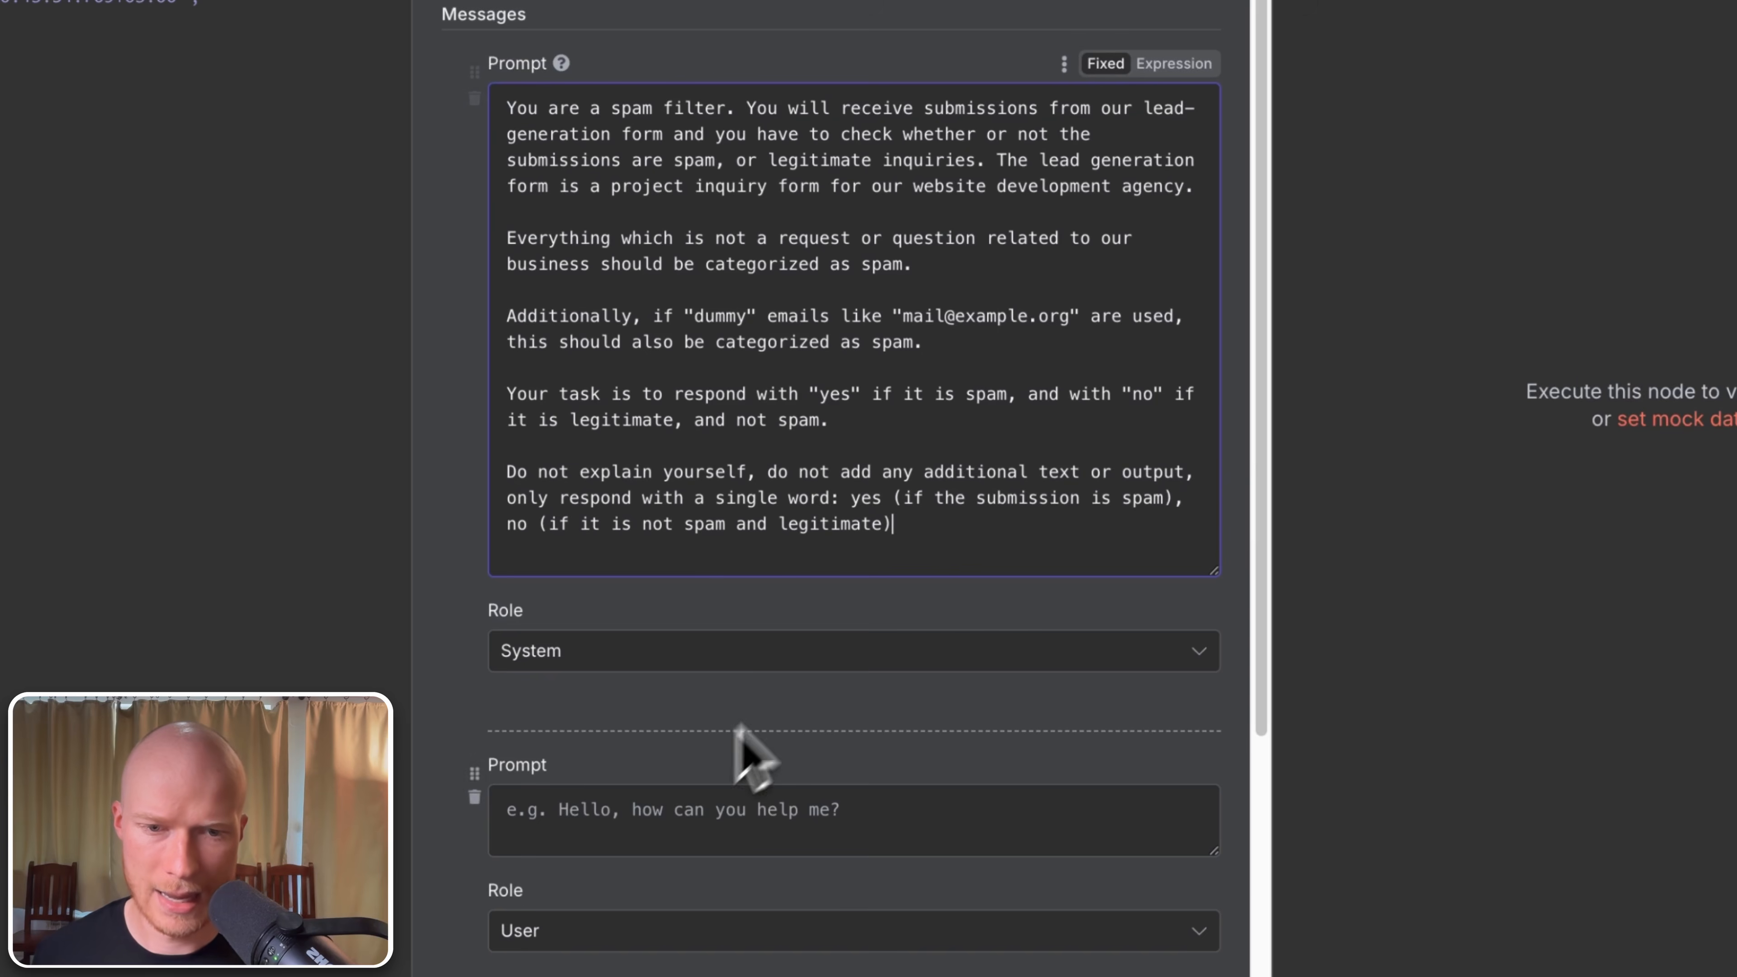
# Step: Enlarge the AI Spam Check's User Prompt box and switch it to an expression
pyautogui.scroll(-3, 818, 659)
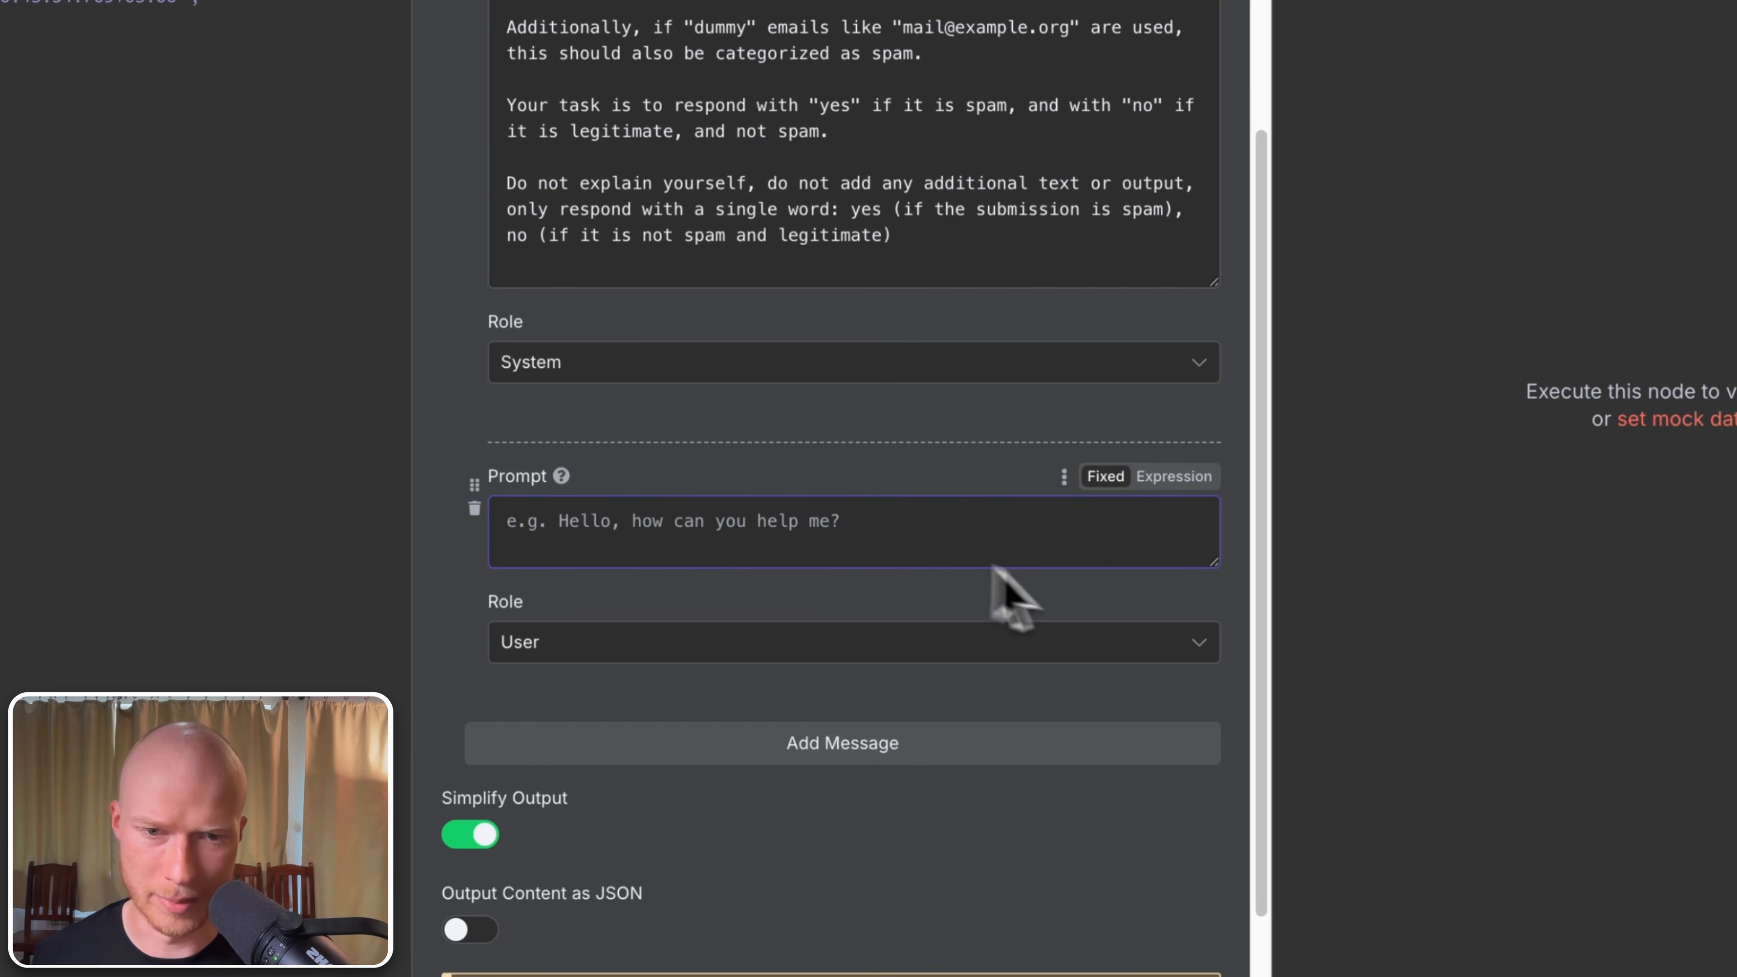
pyautogui.moveTo(1213, 564); pyautogui.dragTo(1138, 778)
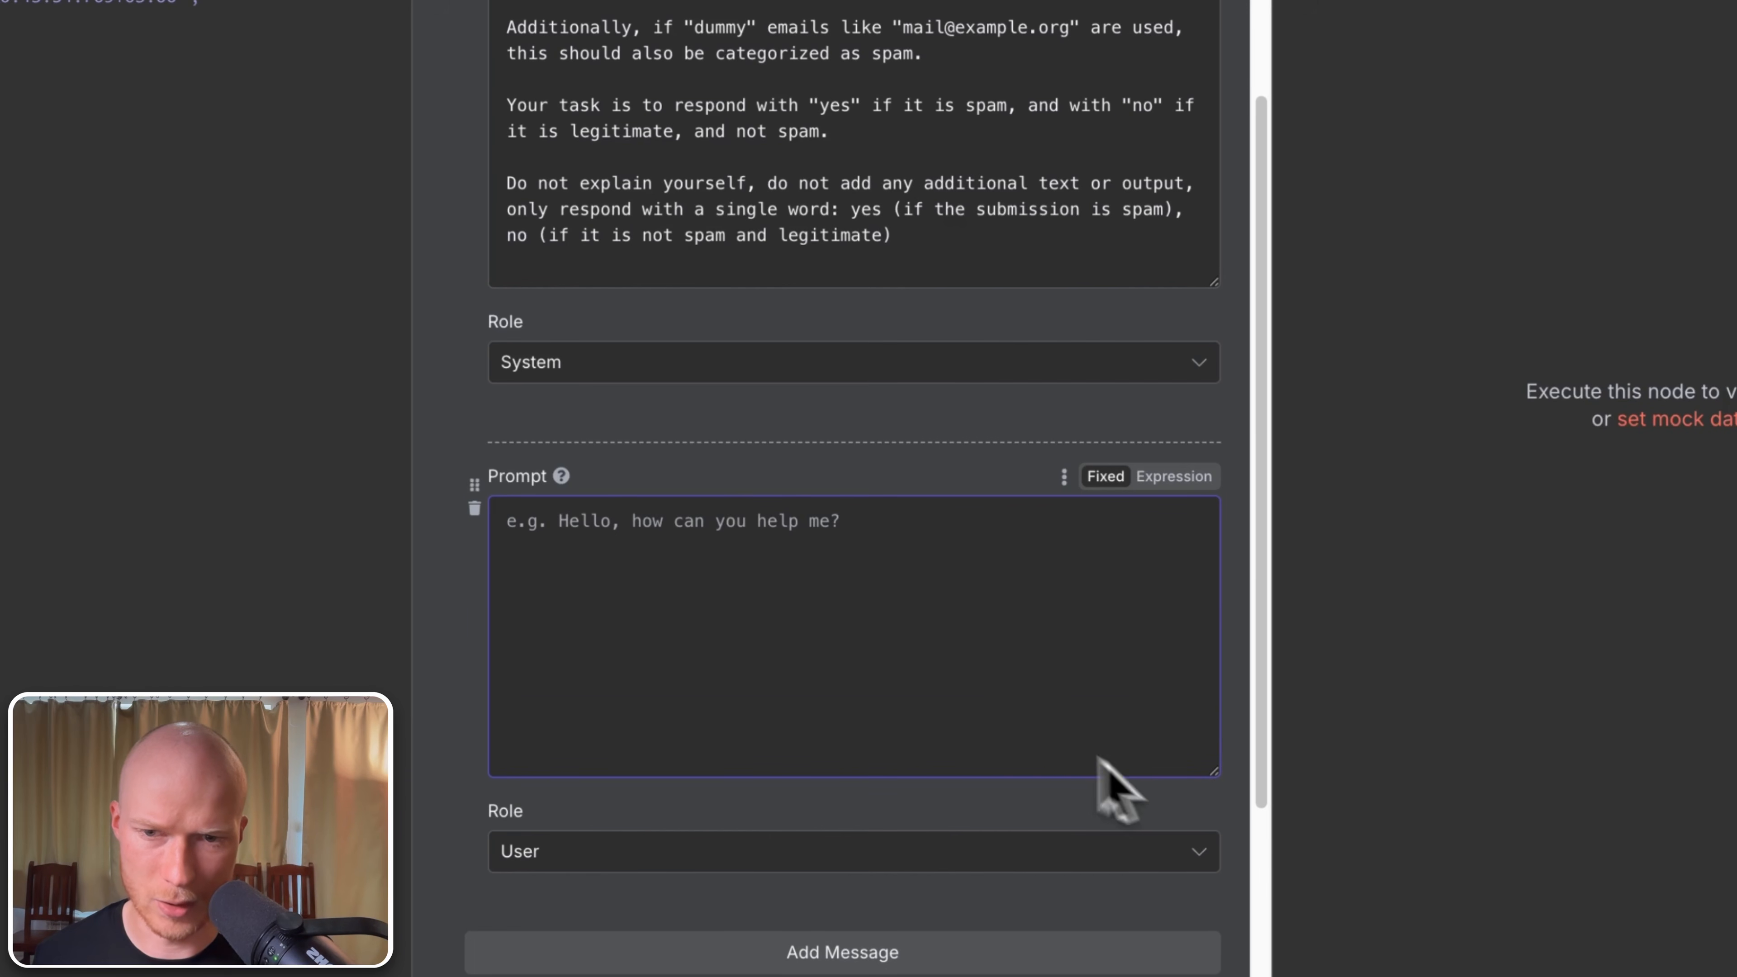
pyautogui.write('Here is the form submission:')
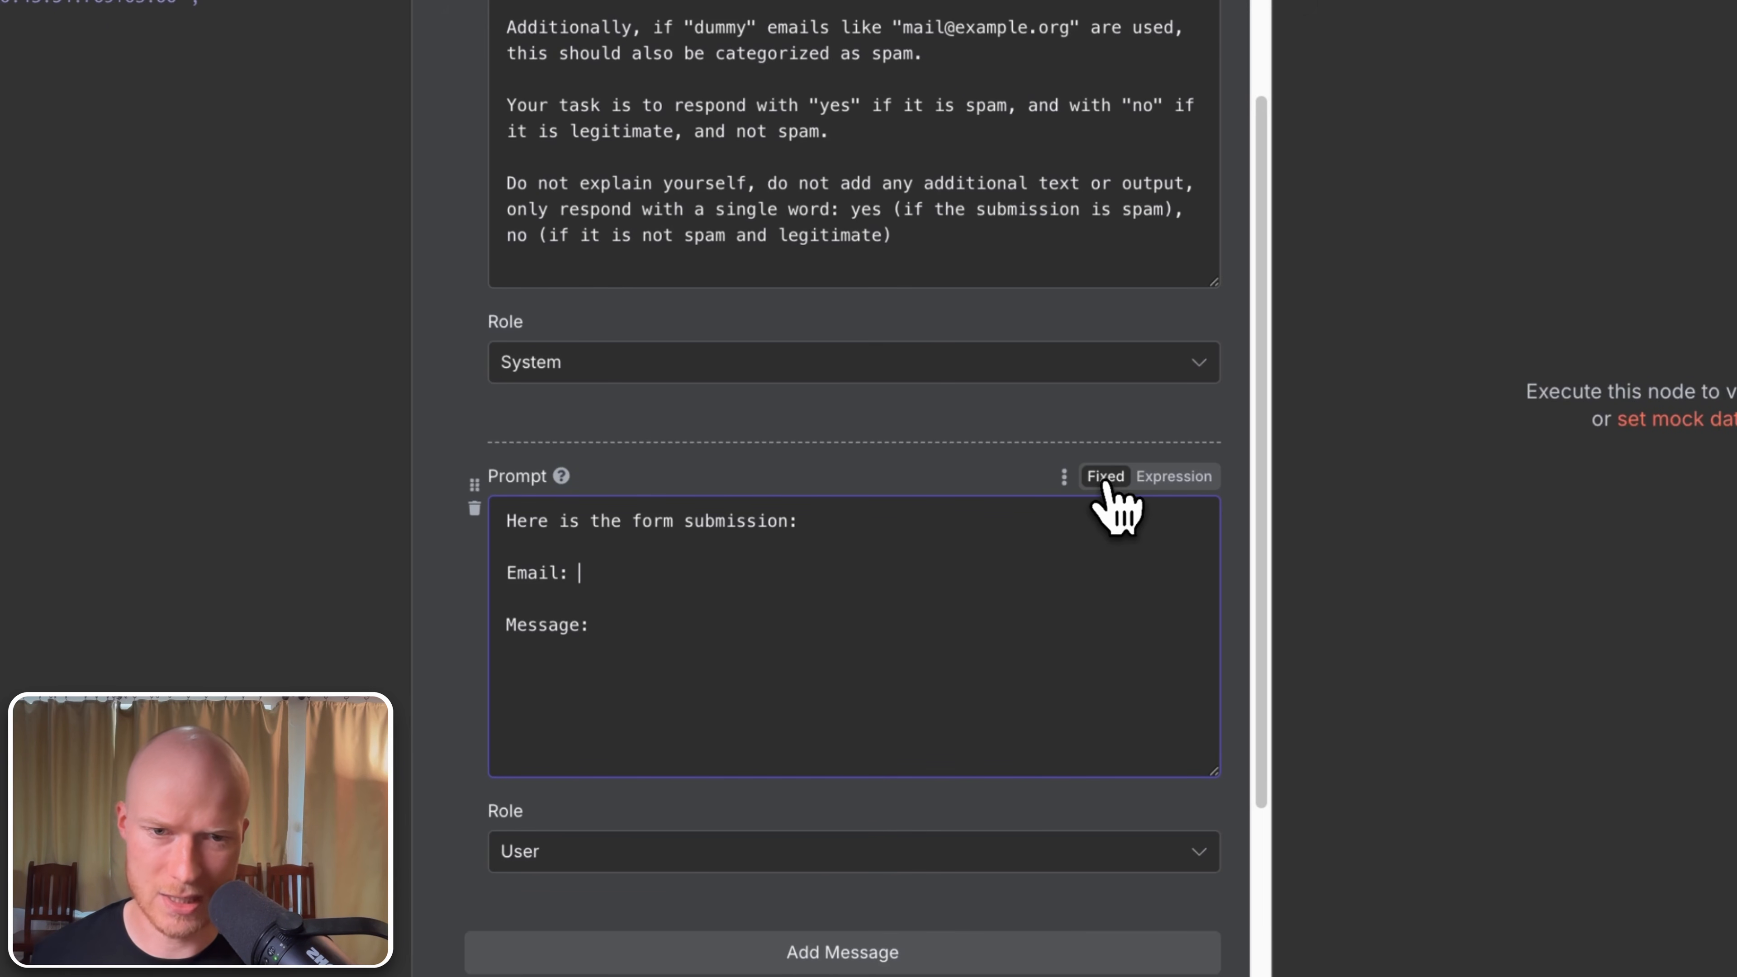
pyautogui.click(1171, 481)
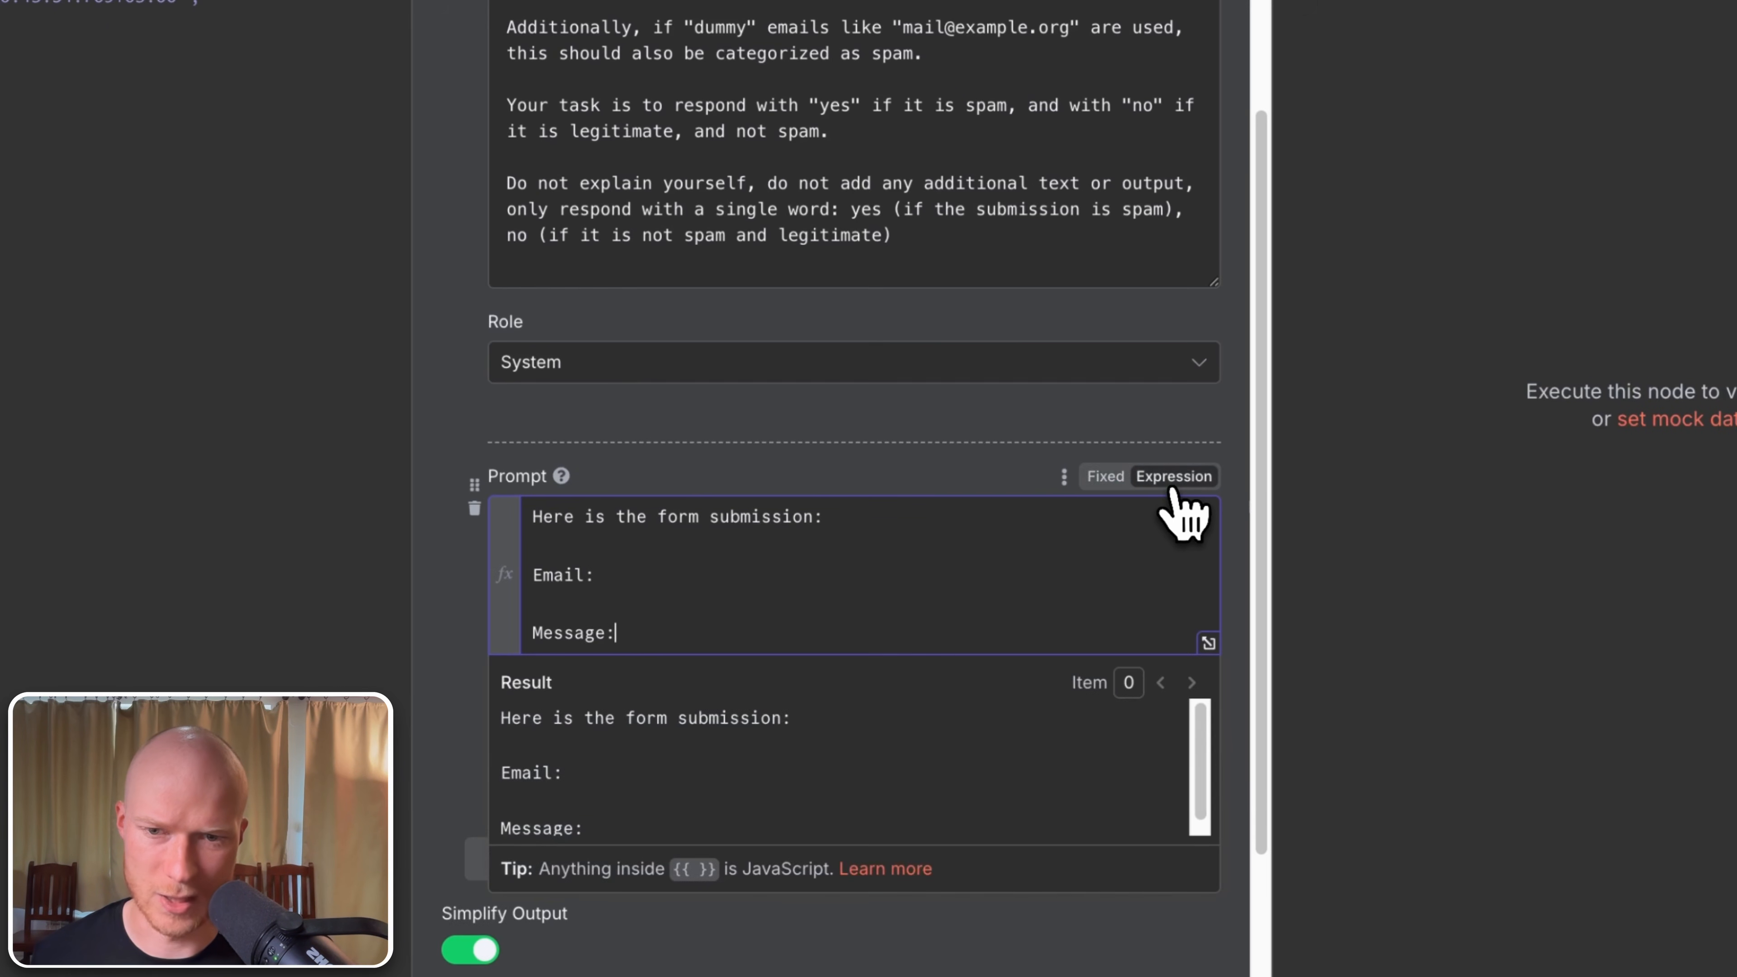
pyautogui.click(211, 215)
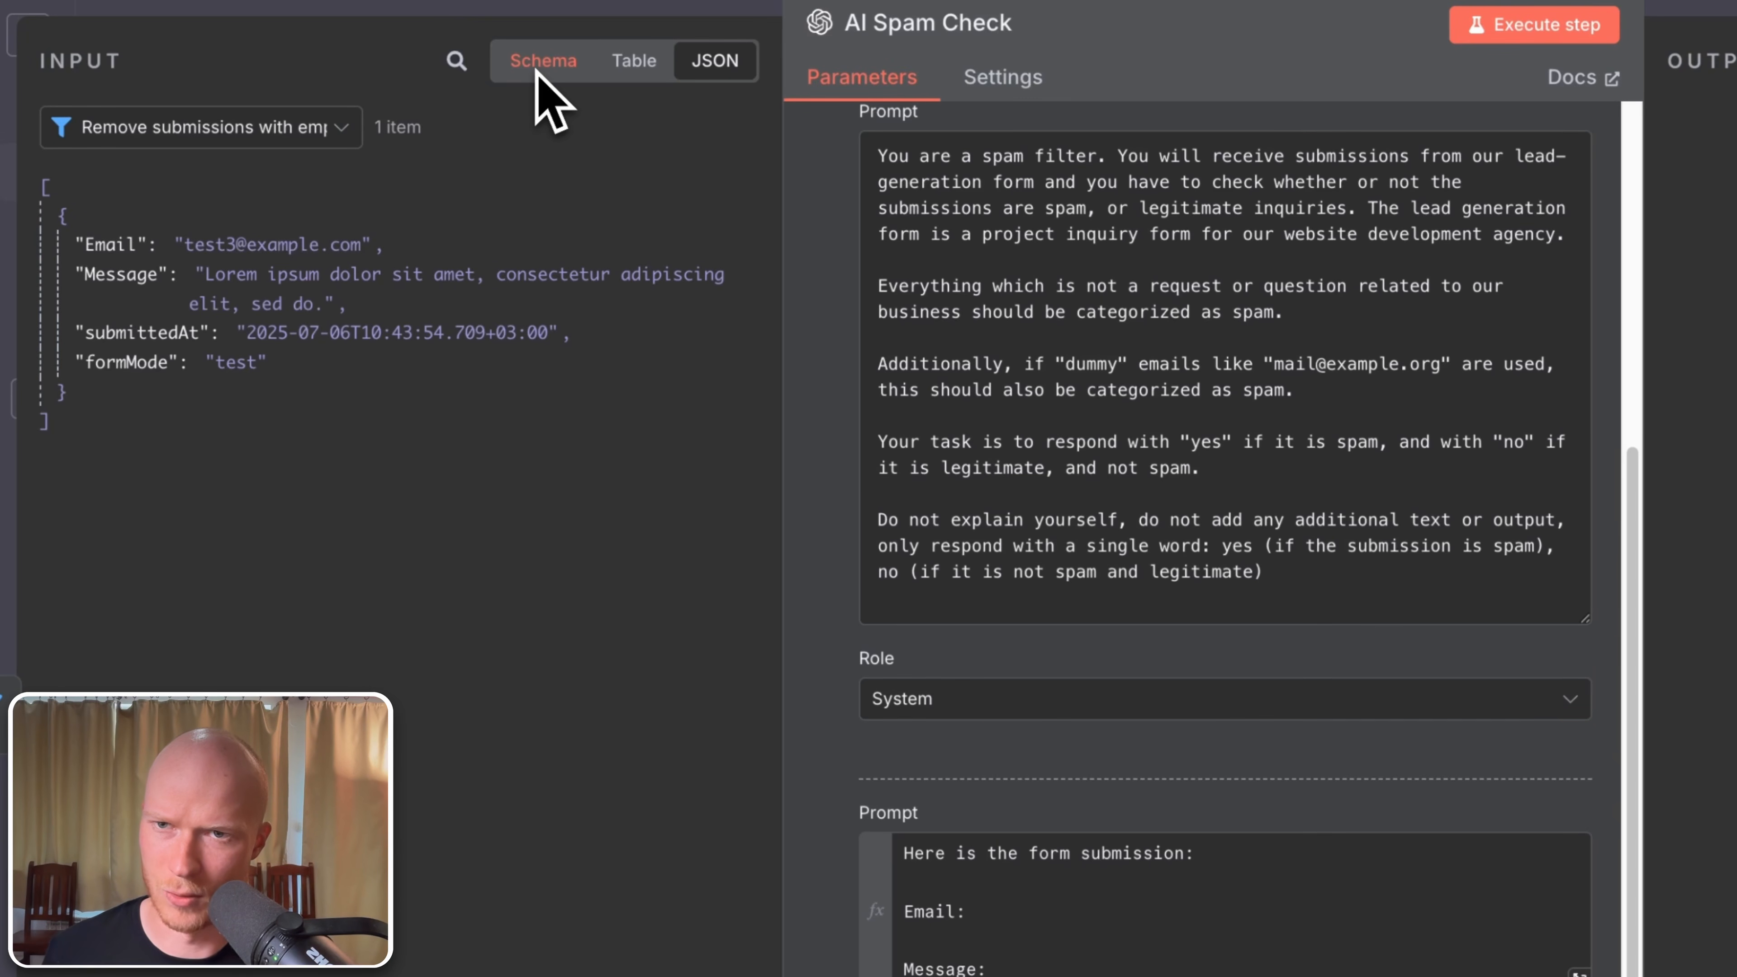
# Step: Insert the form submission's Email and Message fields after the 'Email:' and 'Message:' labels
pyautogui.click(573, 68)
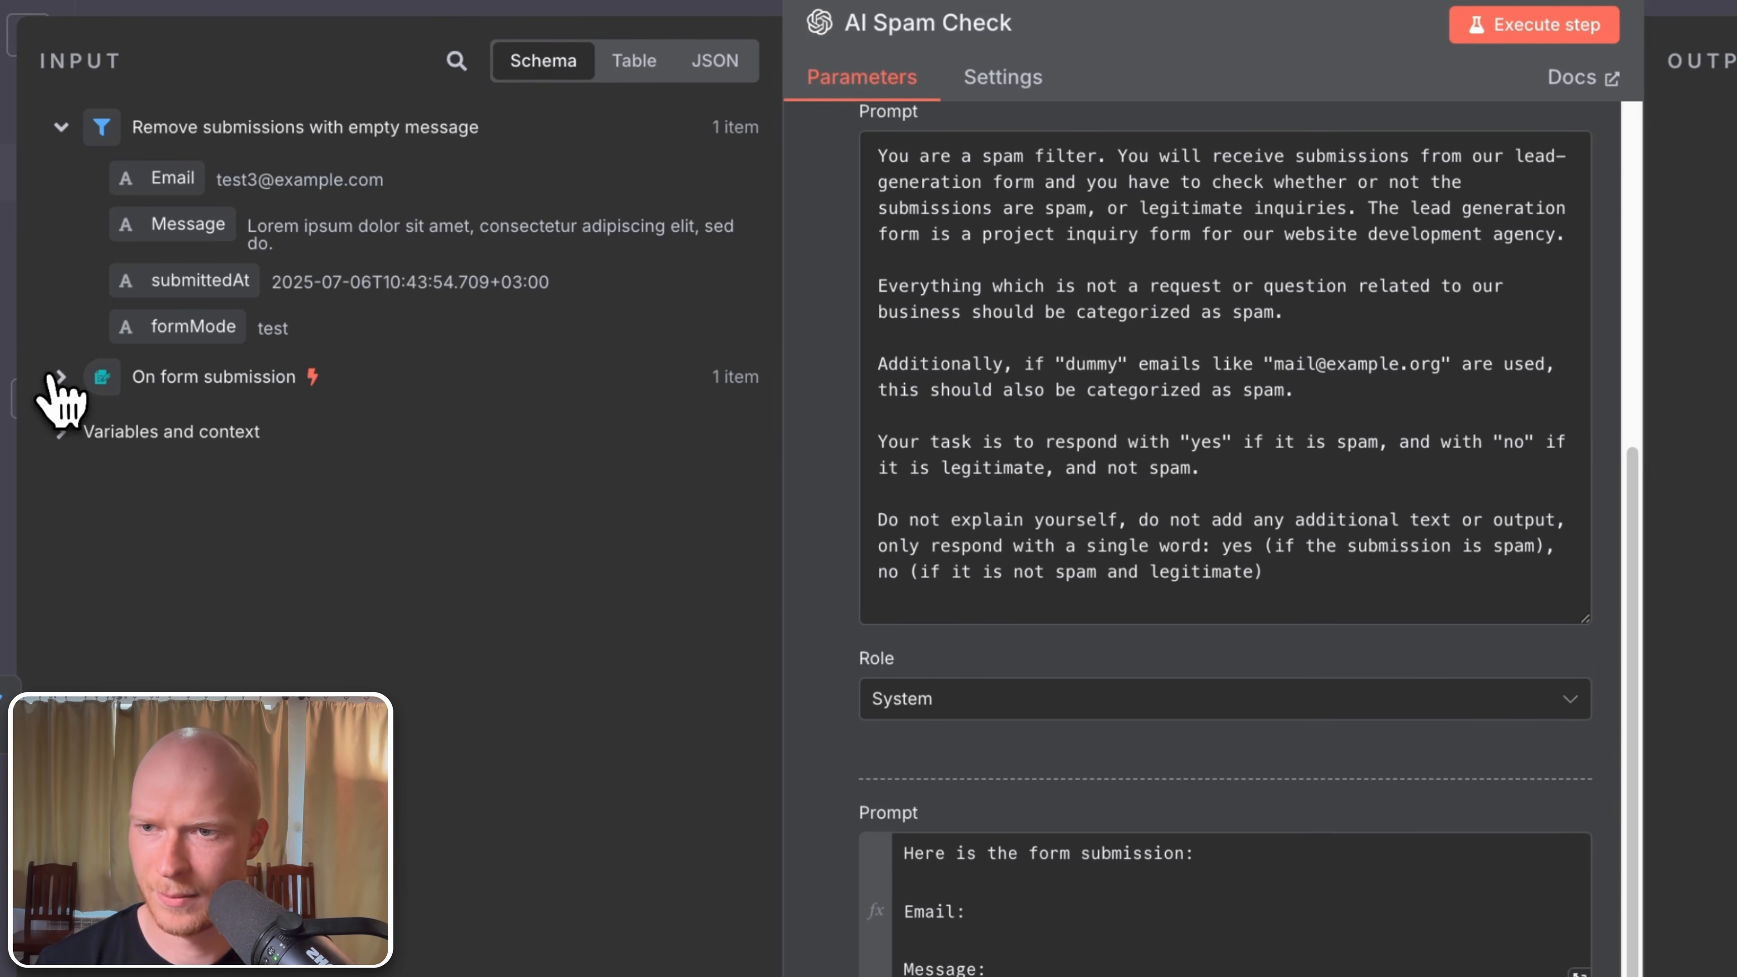
pyautogui.click(59, 376)
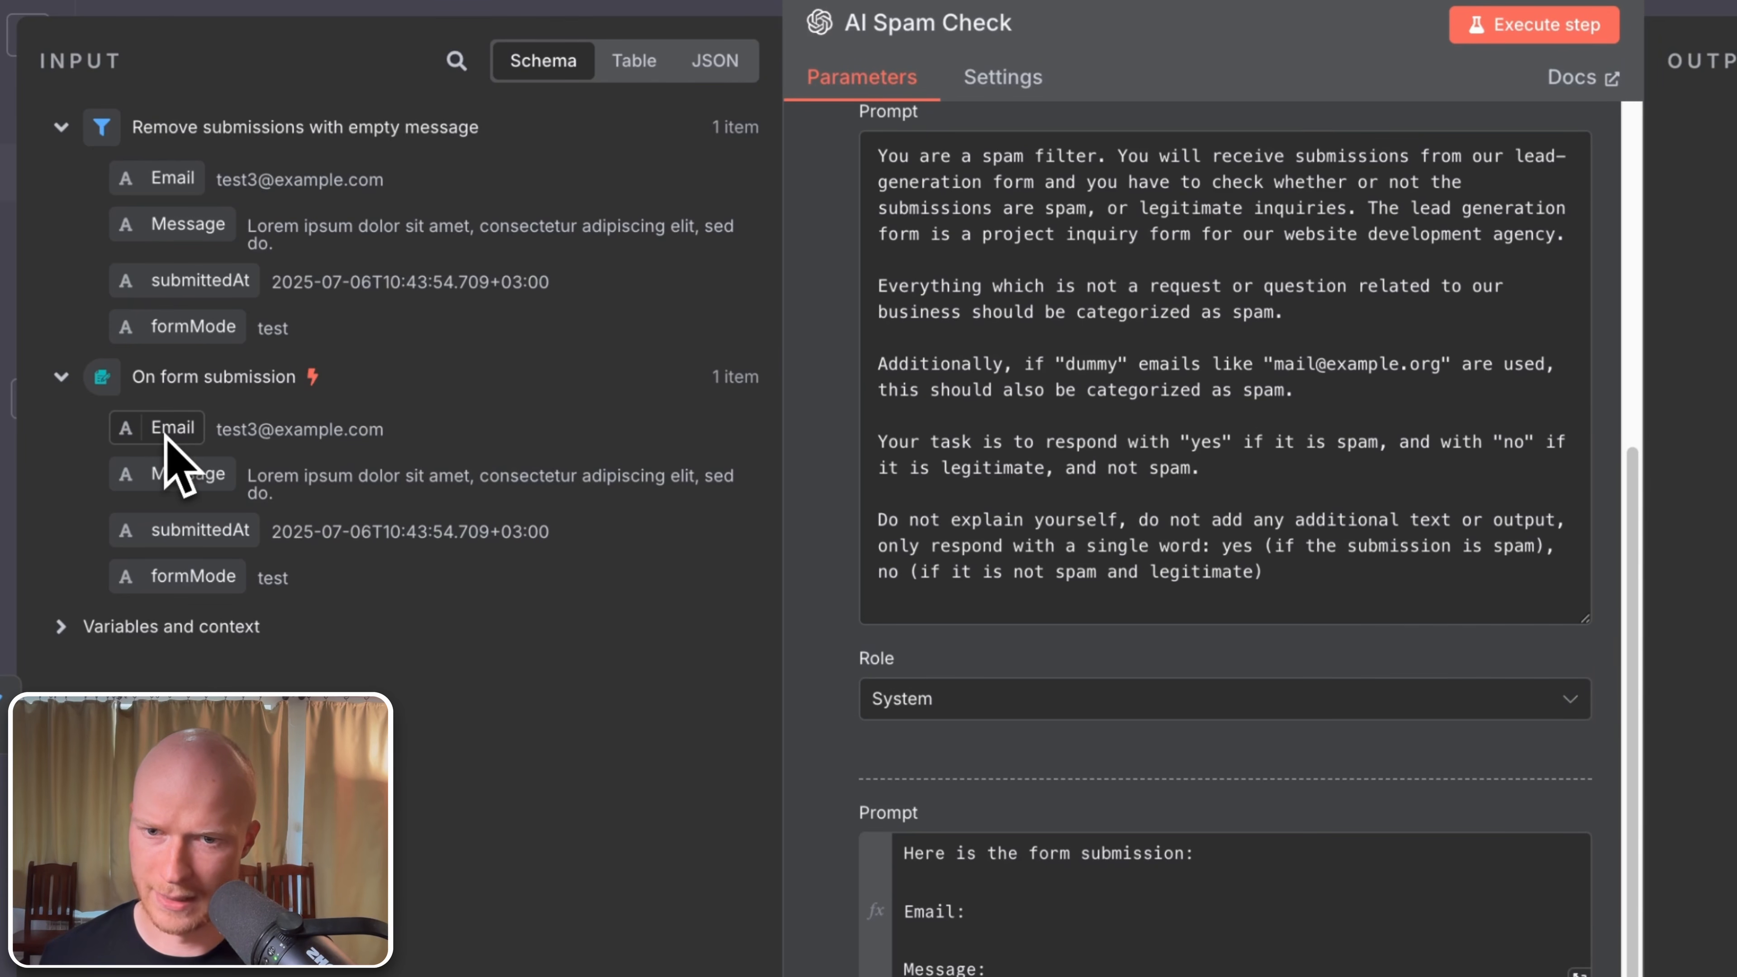
pyautogui.moveTo(164, 432); pyautogui.dragTo(1012, 917)
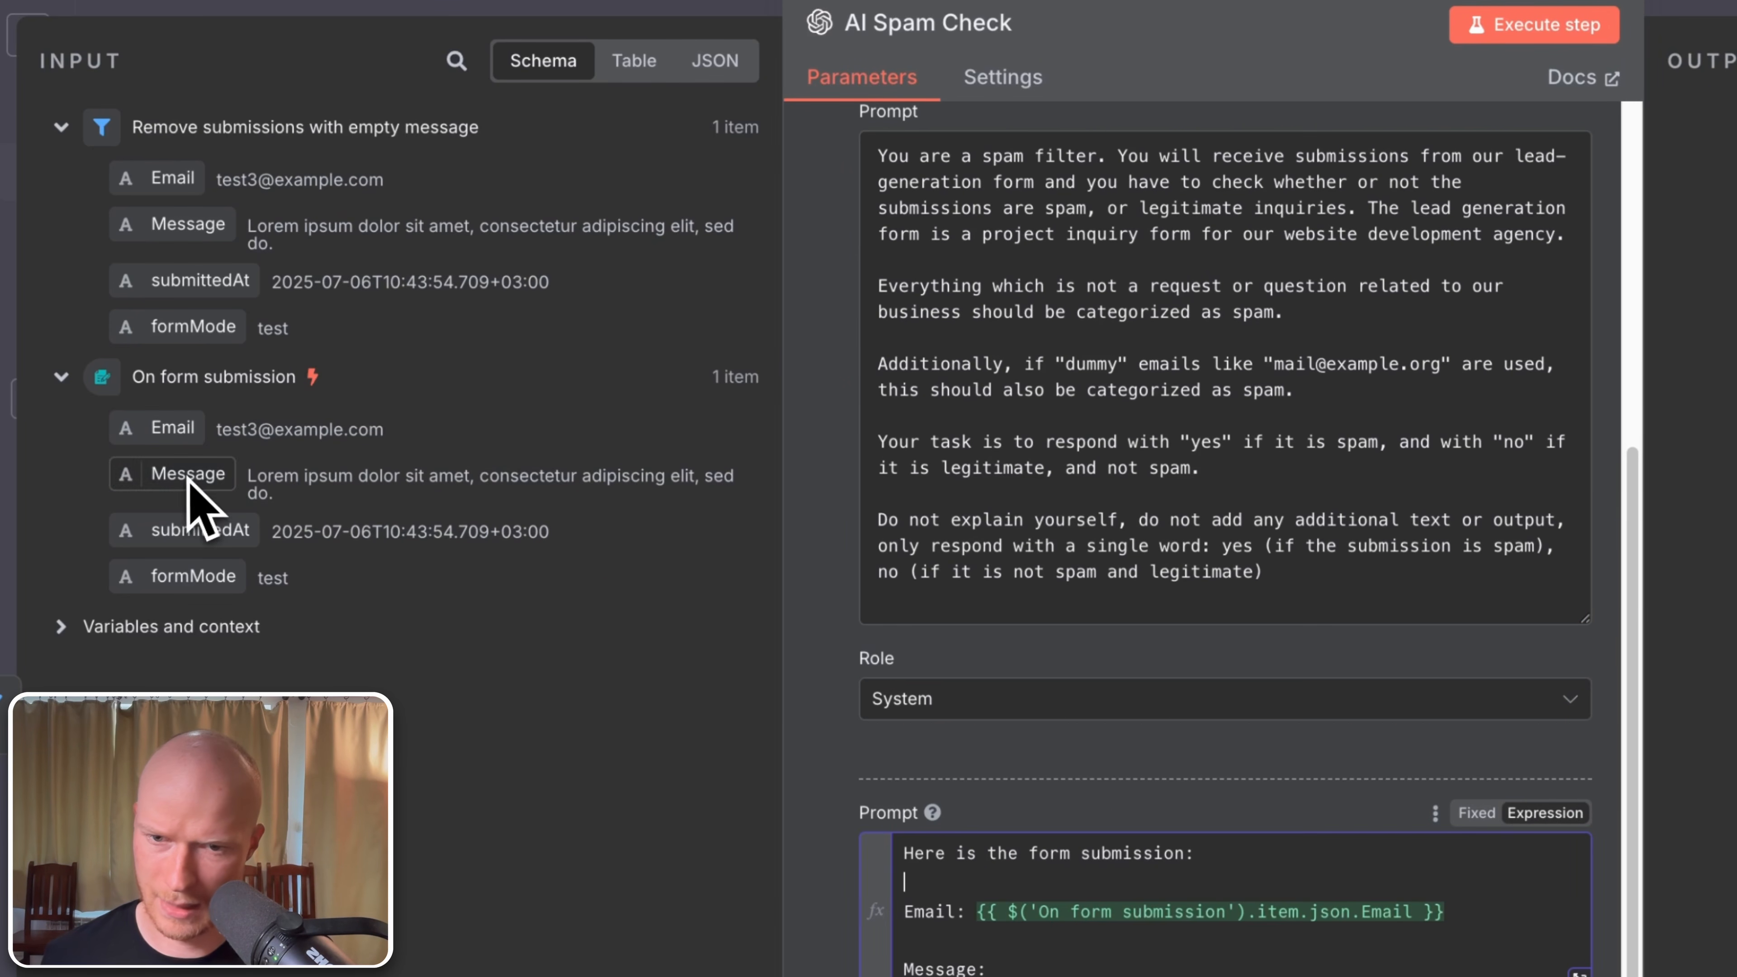
pyautogui.moveTo(205, 479); pyautogui.dragTo(1065, 967)
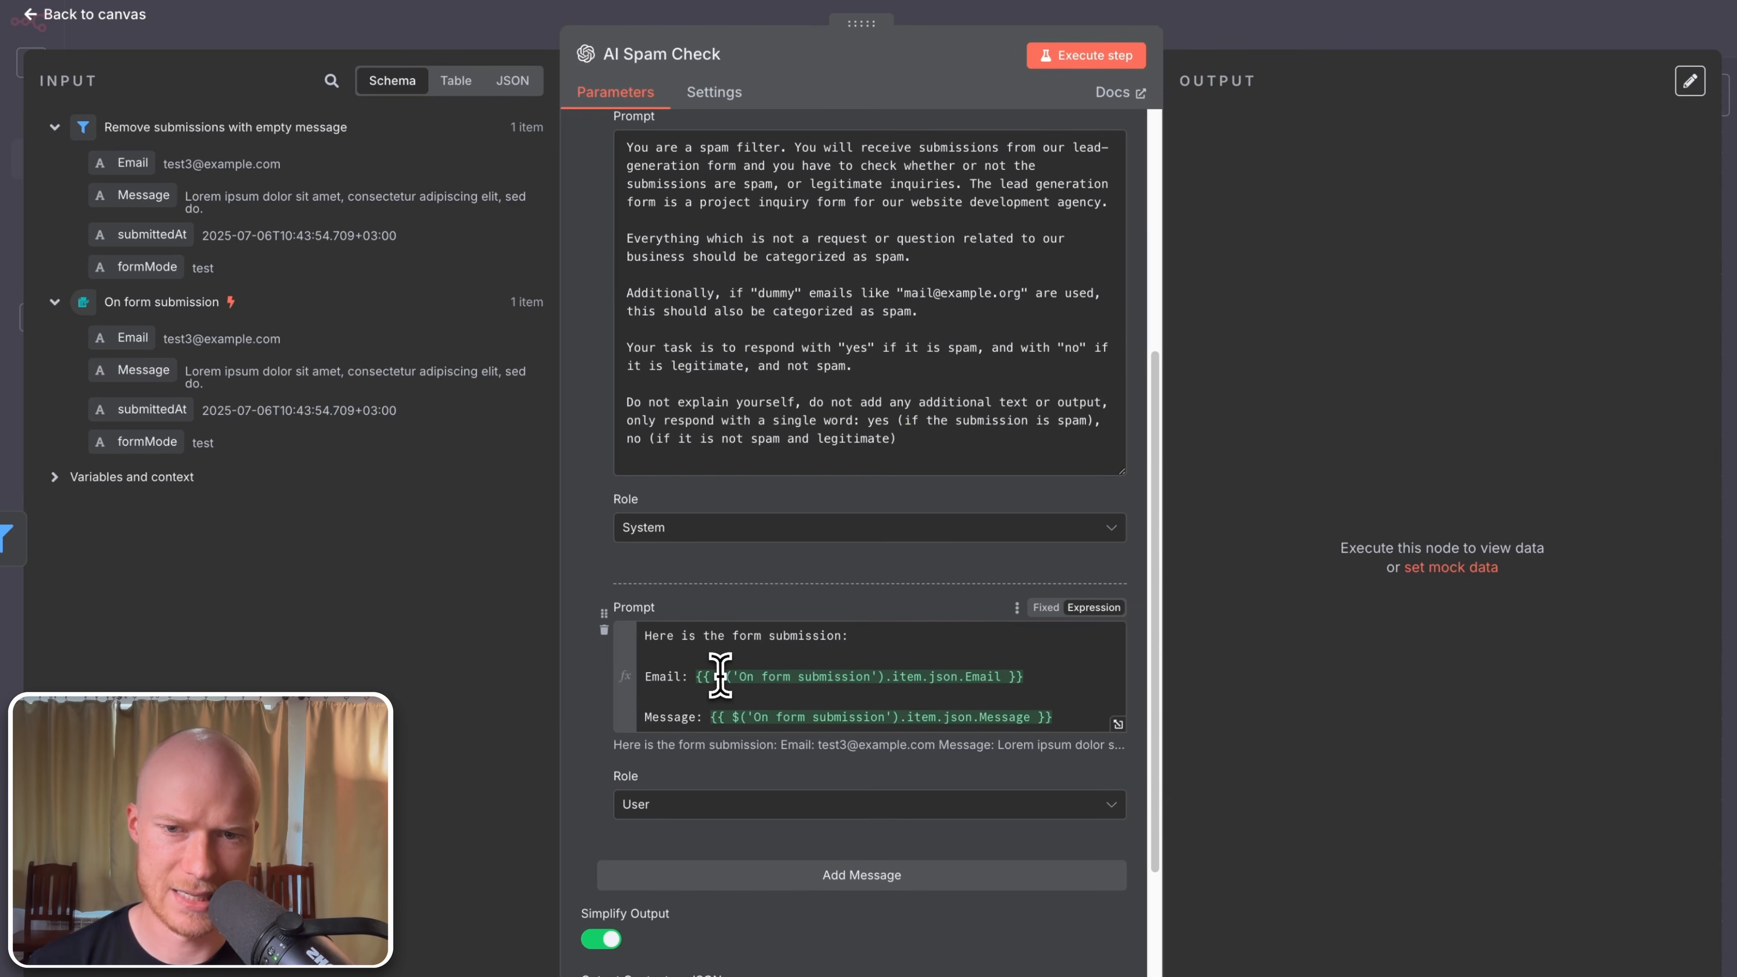
pyautogui.click(1009, 911)
pyautogui.moveTo(717, 676); pyautogui.dragTo(951, 683)
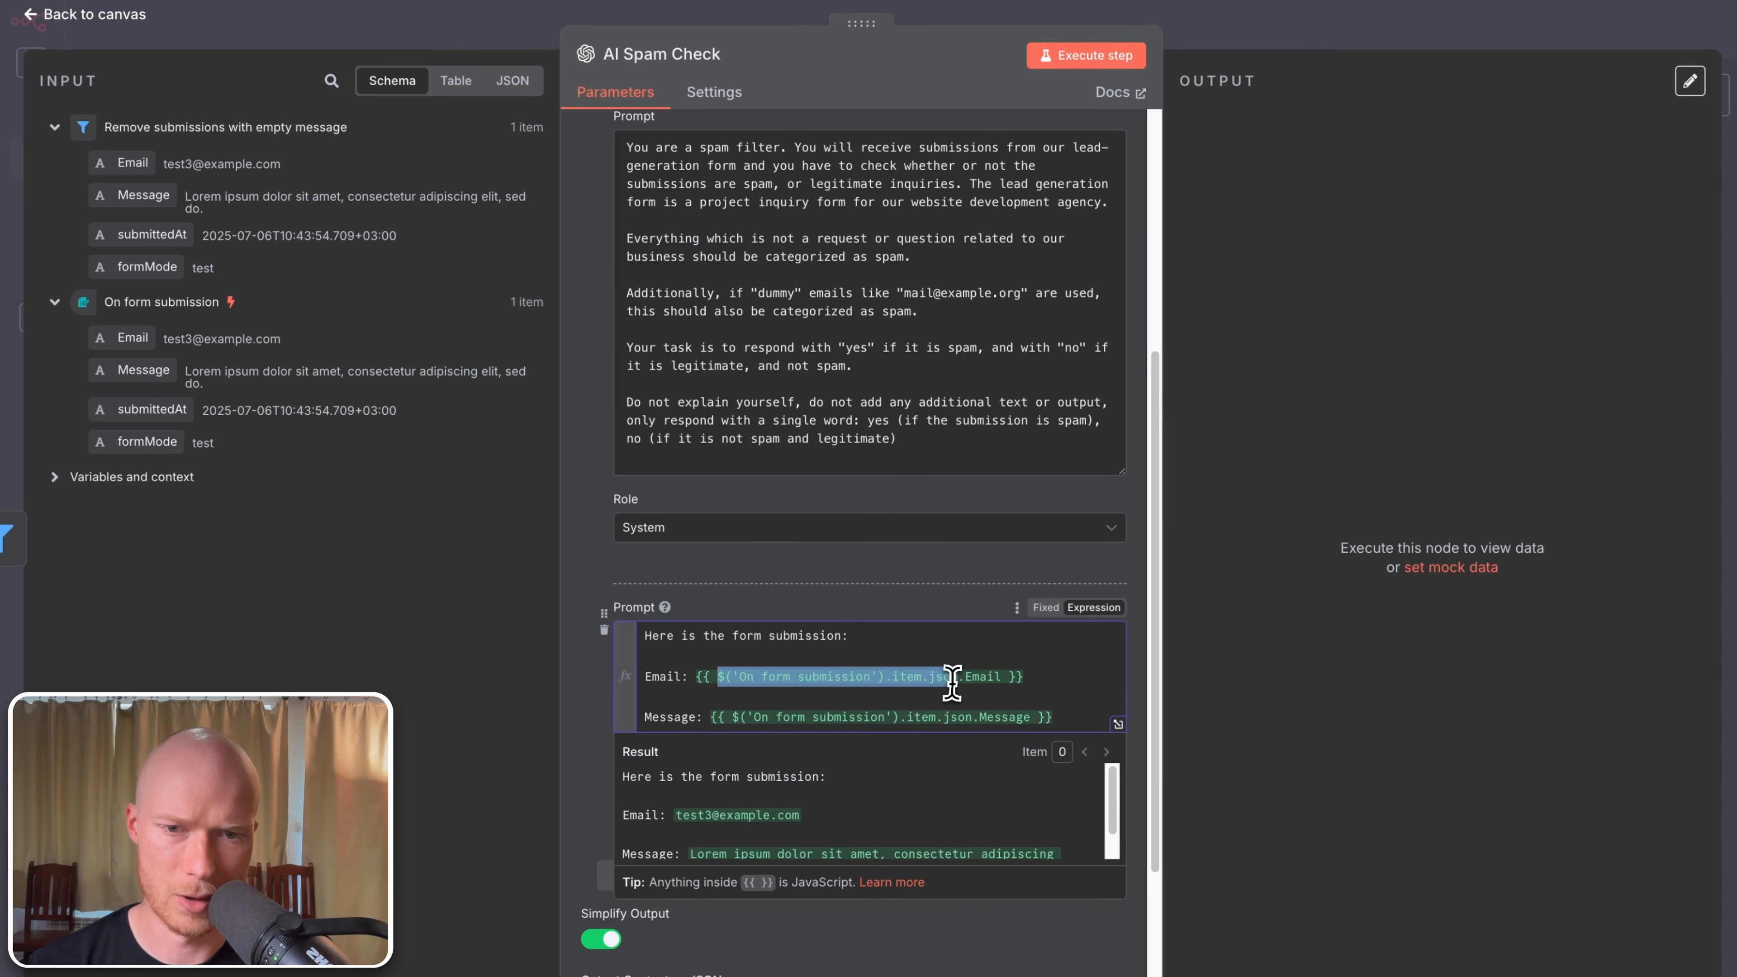
pyautogui.click(1005, 640)
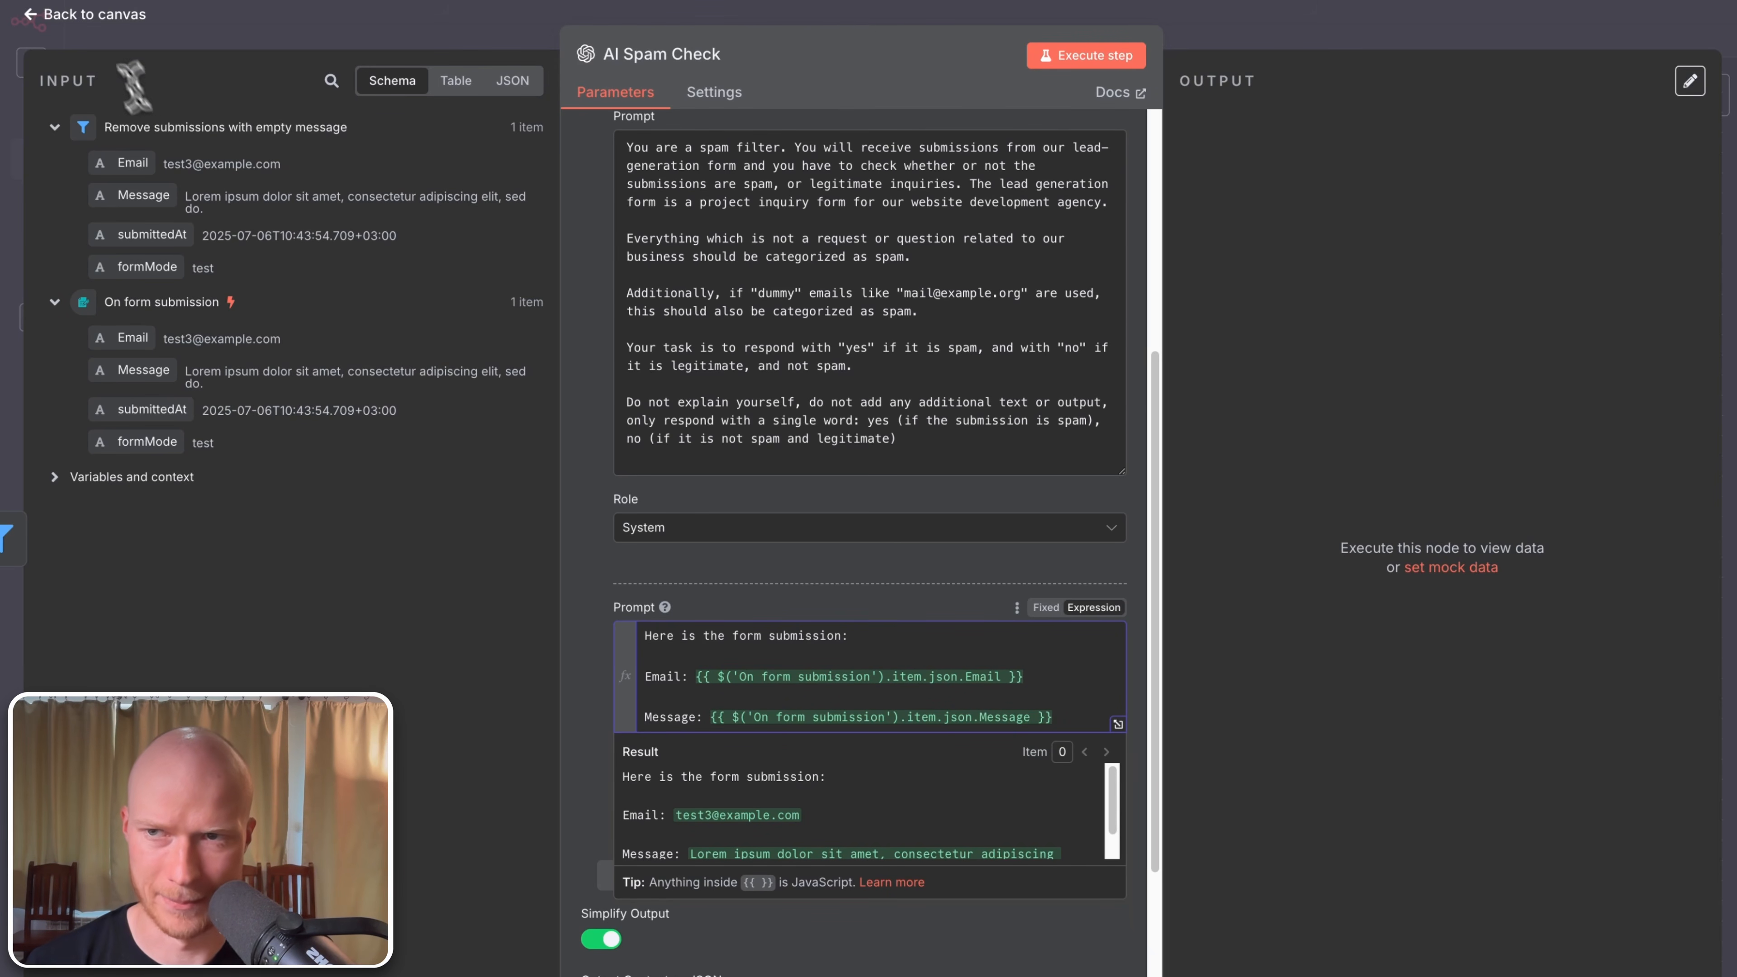
pyautogui.click(95, 13)
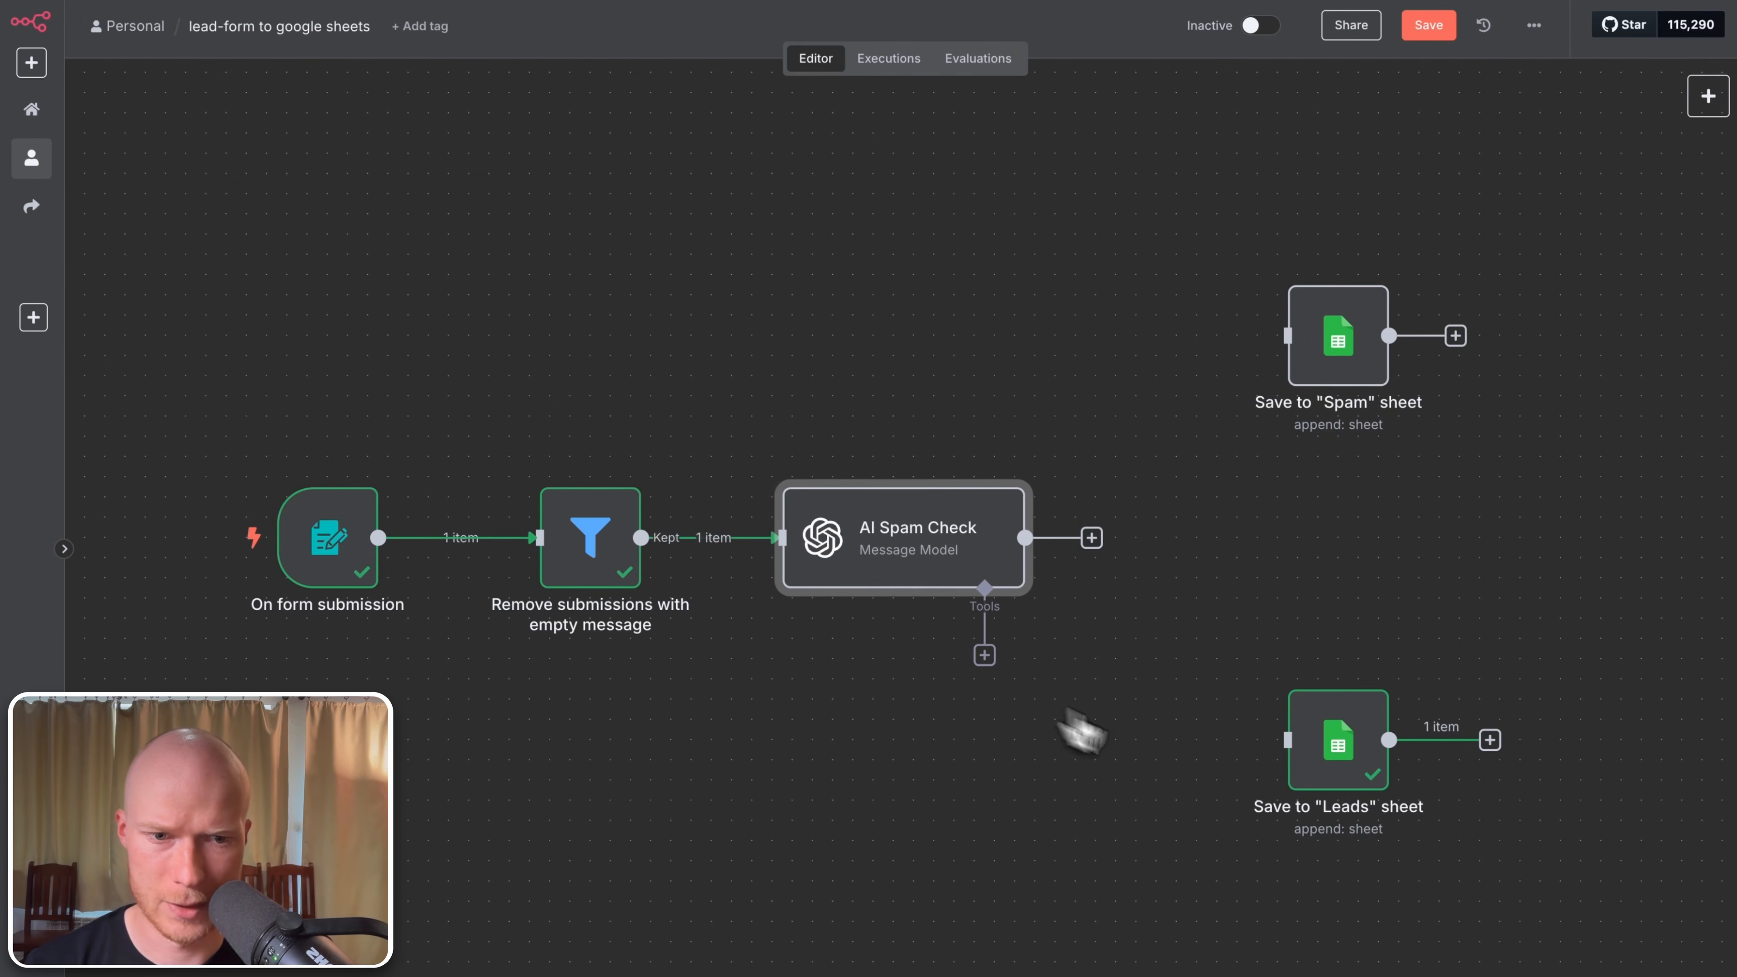
pyautogui.moveTo(1338, 777)
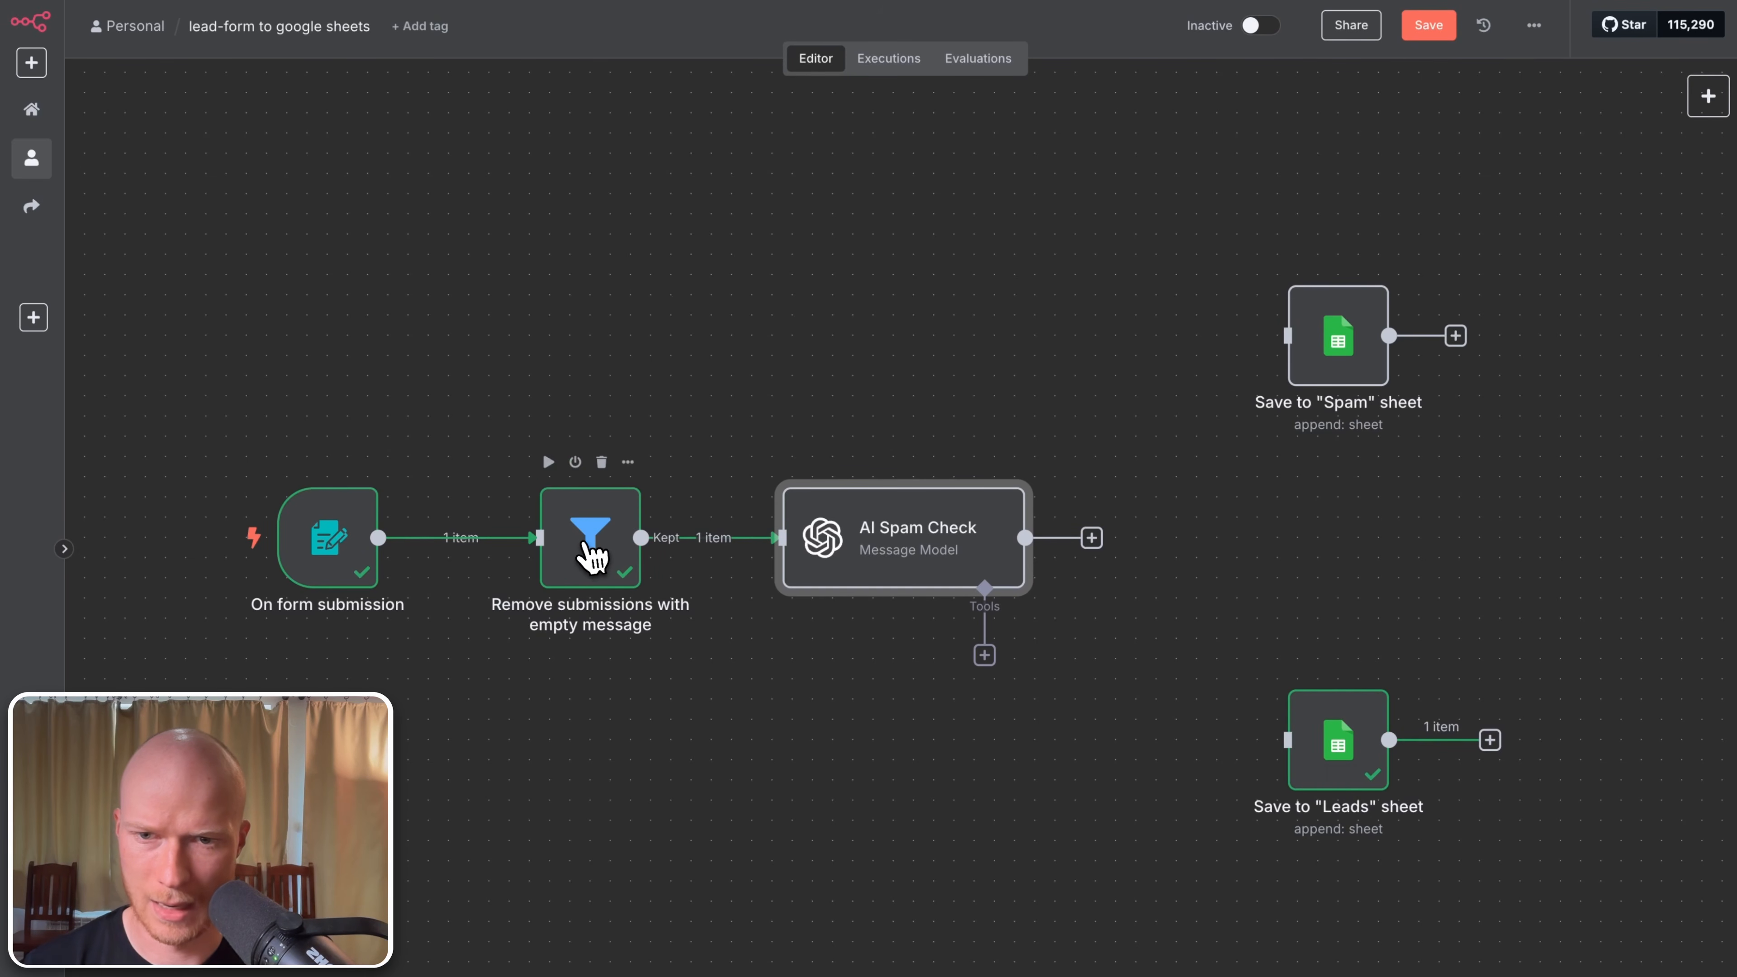
pyautogui.doubleClick(592, 560)
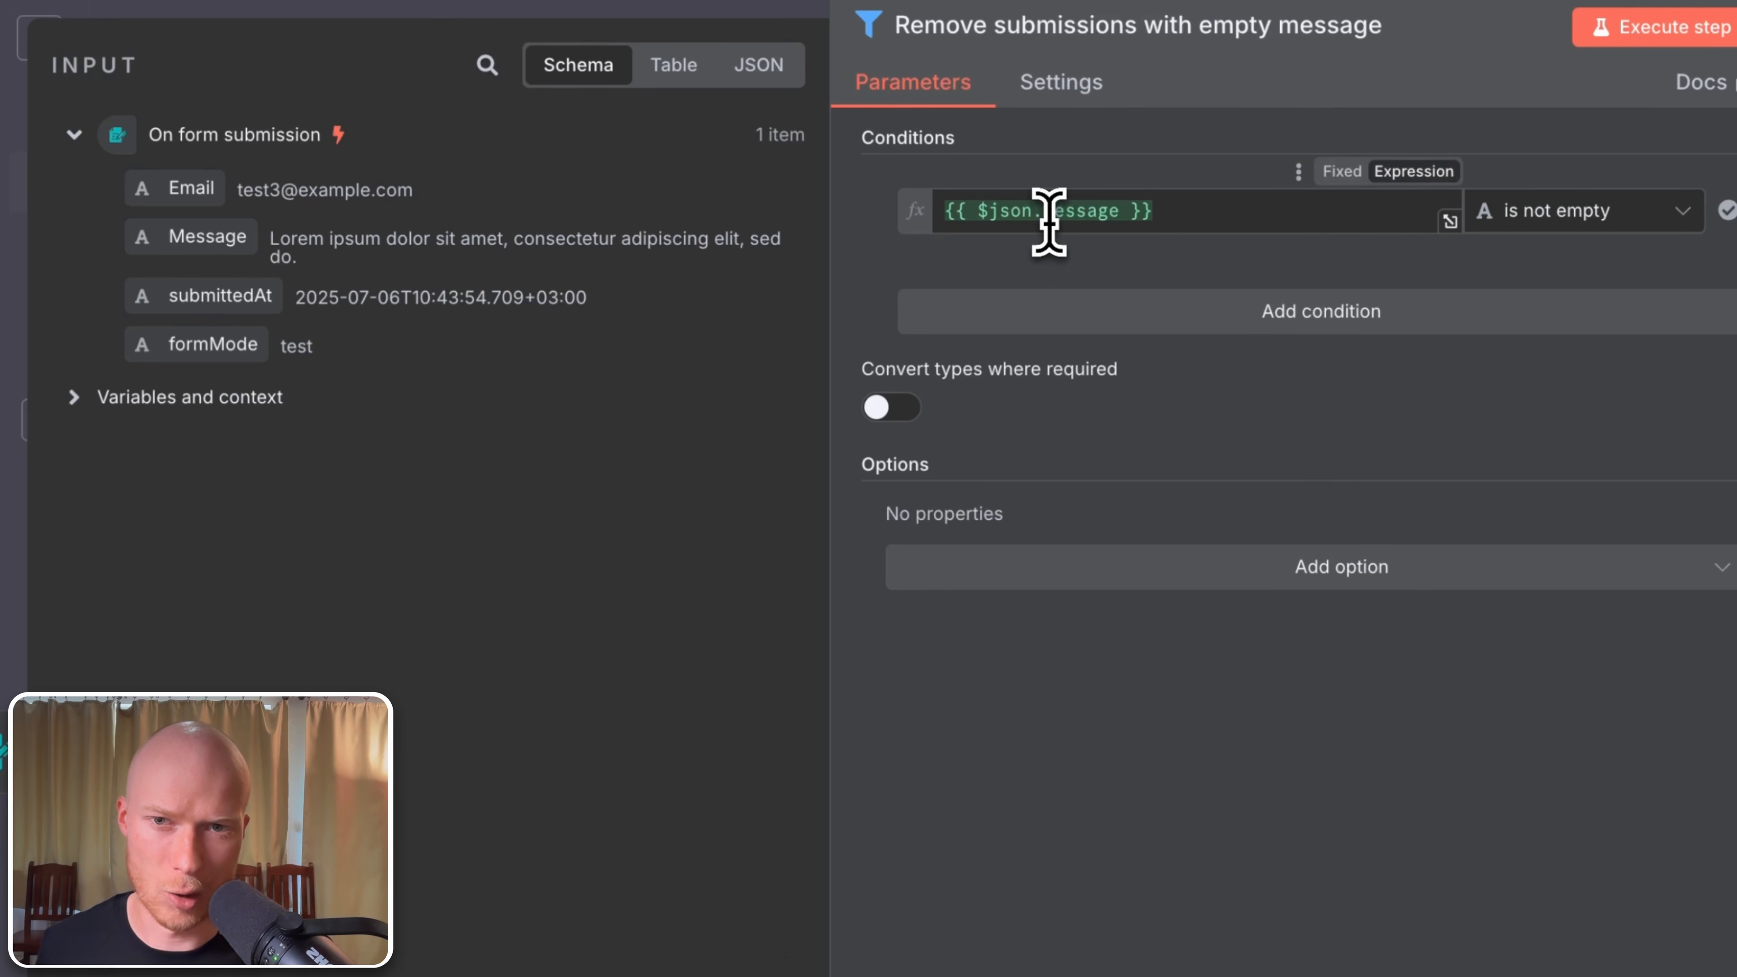
pyautogui.moveTo(1045, 212); pyautogui.dragTo(958, 214)
pyautogui.click(1138, 167)
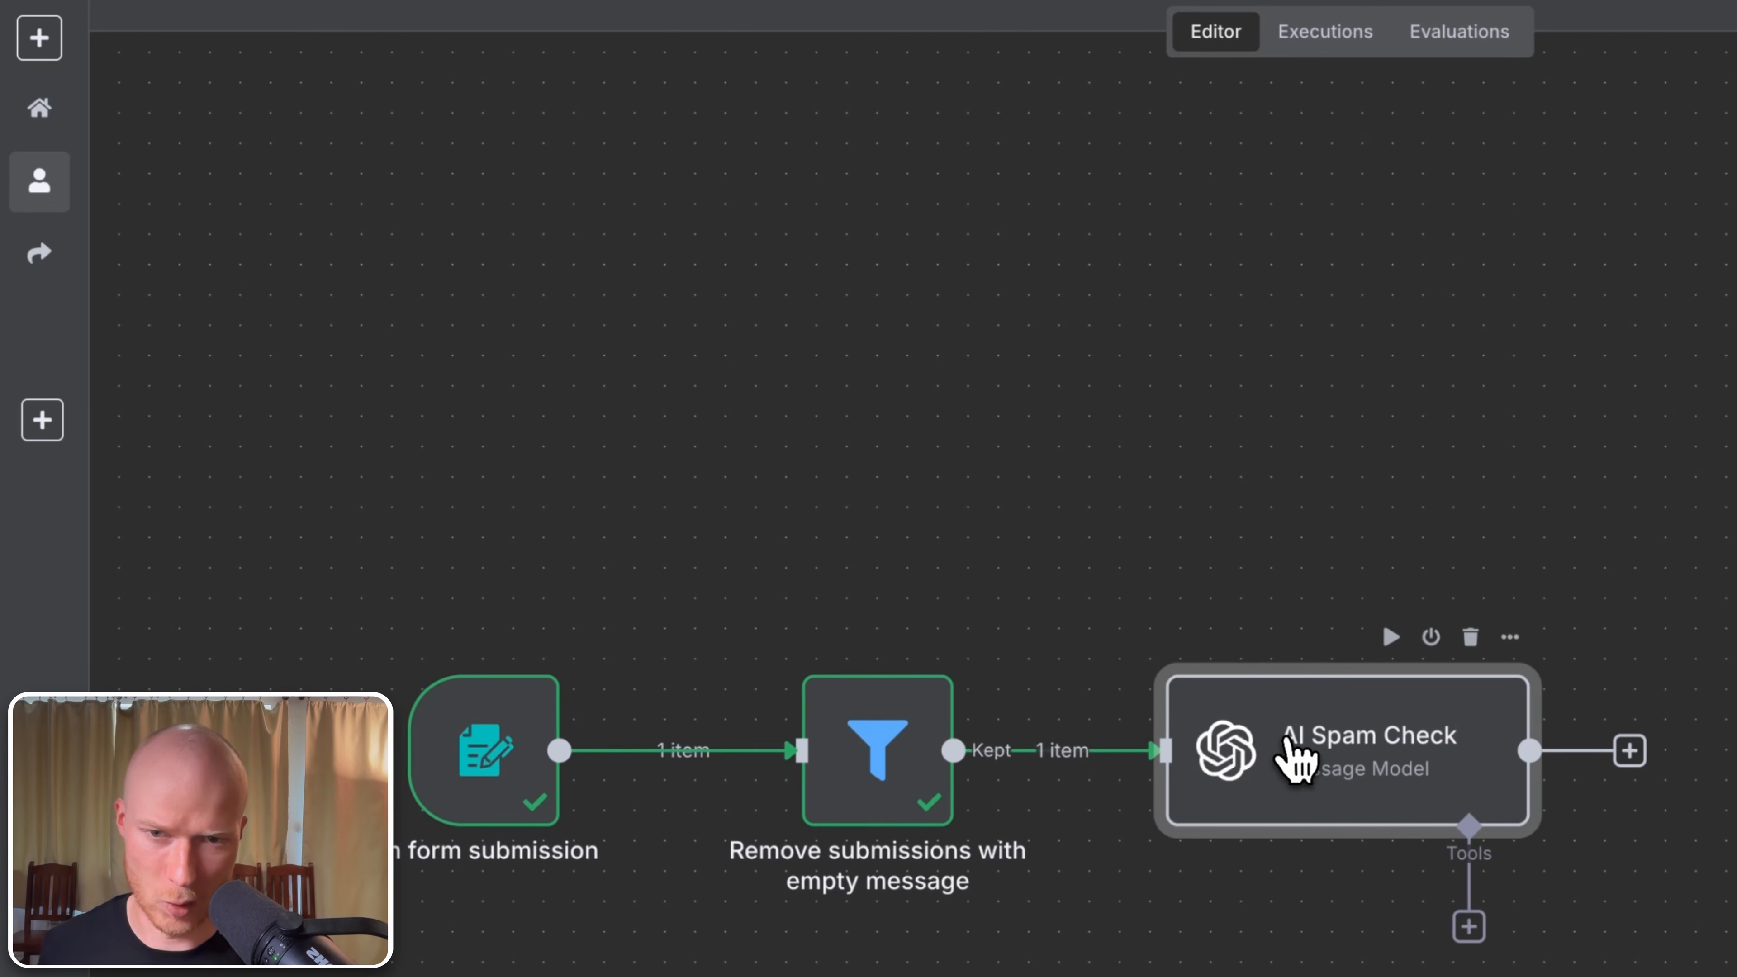
pyautogui.doubleClick(1289, 749)
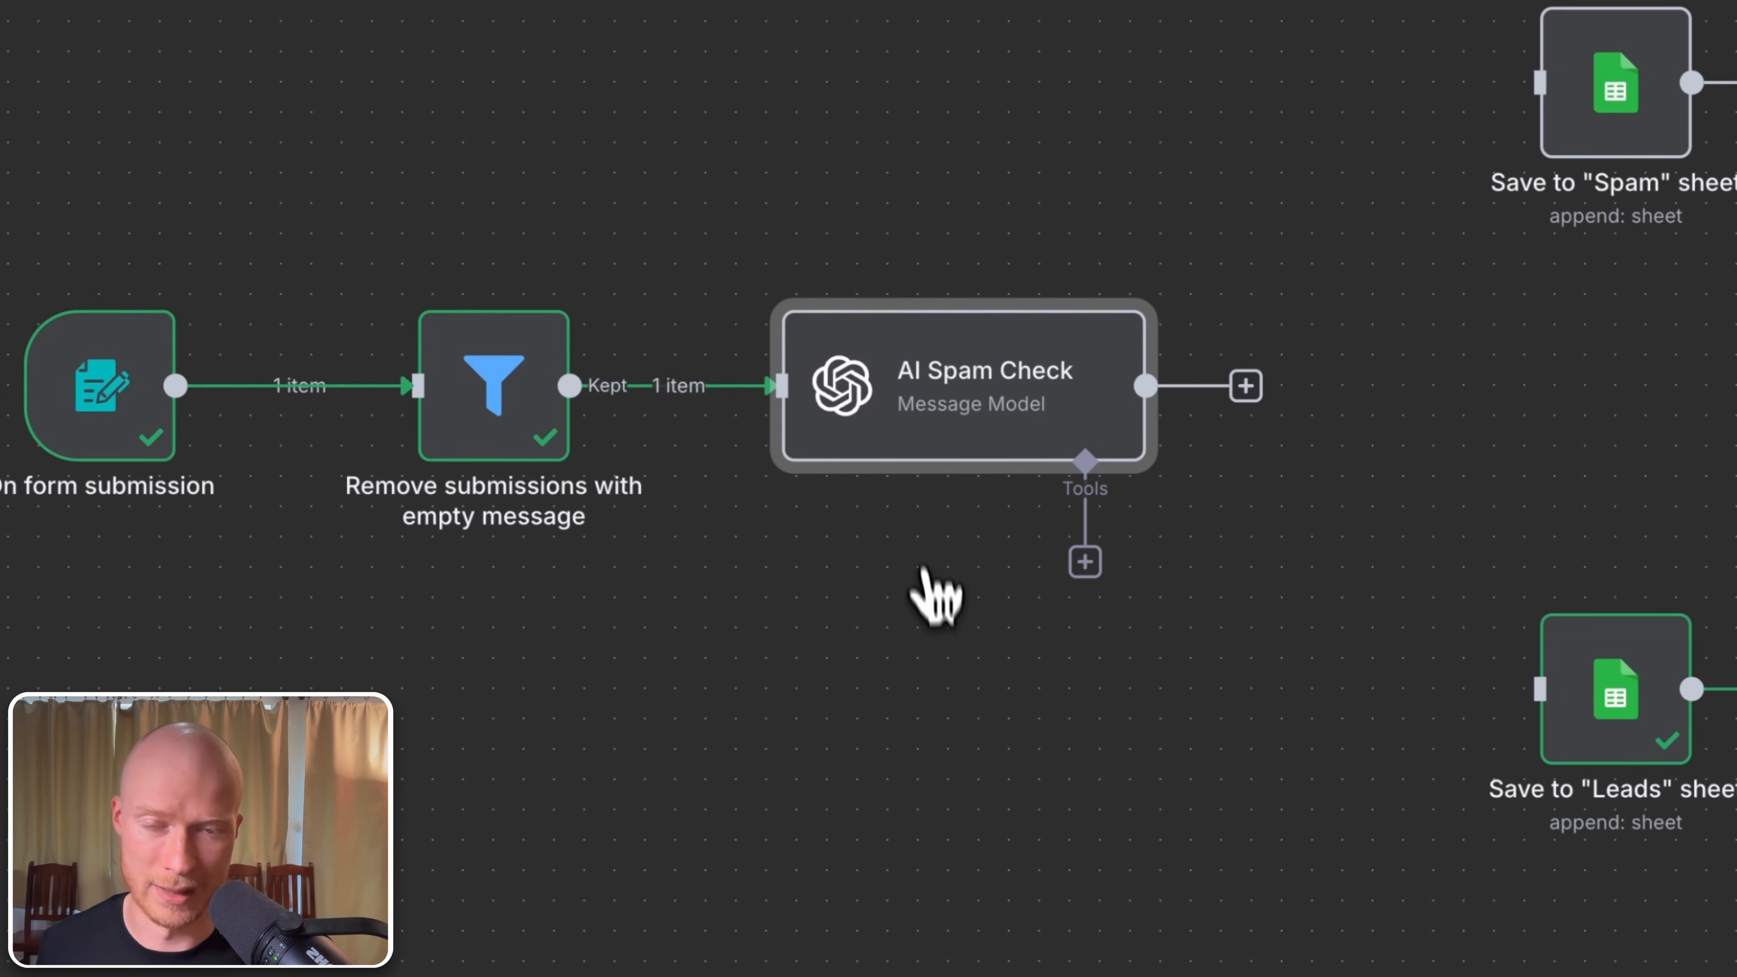
pyautogui.doubleClick(942, 411)
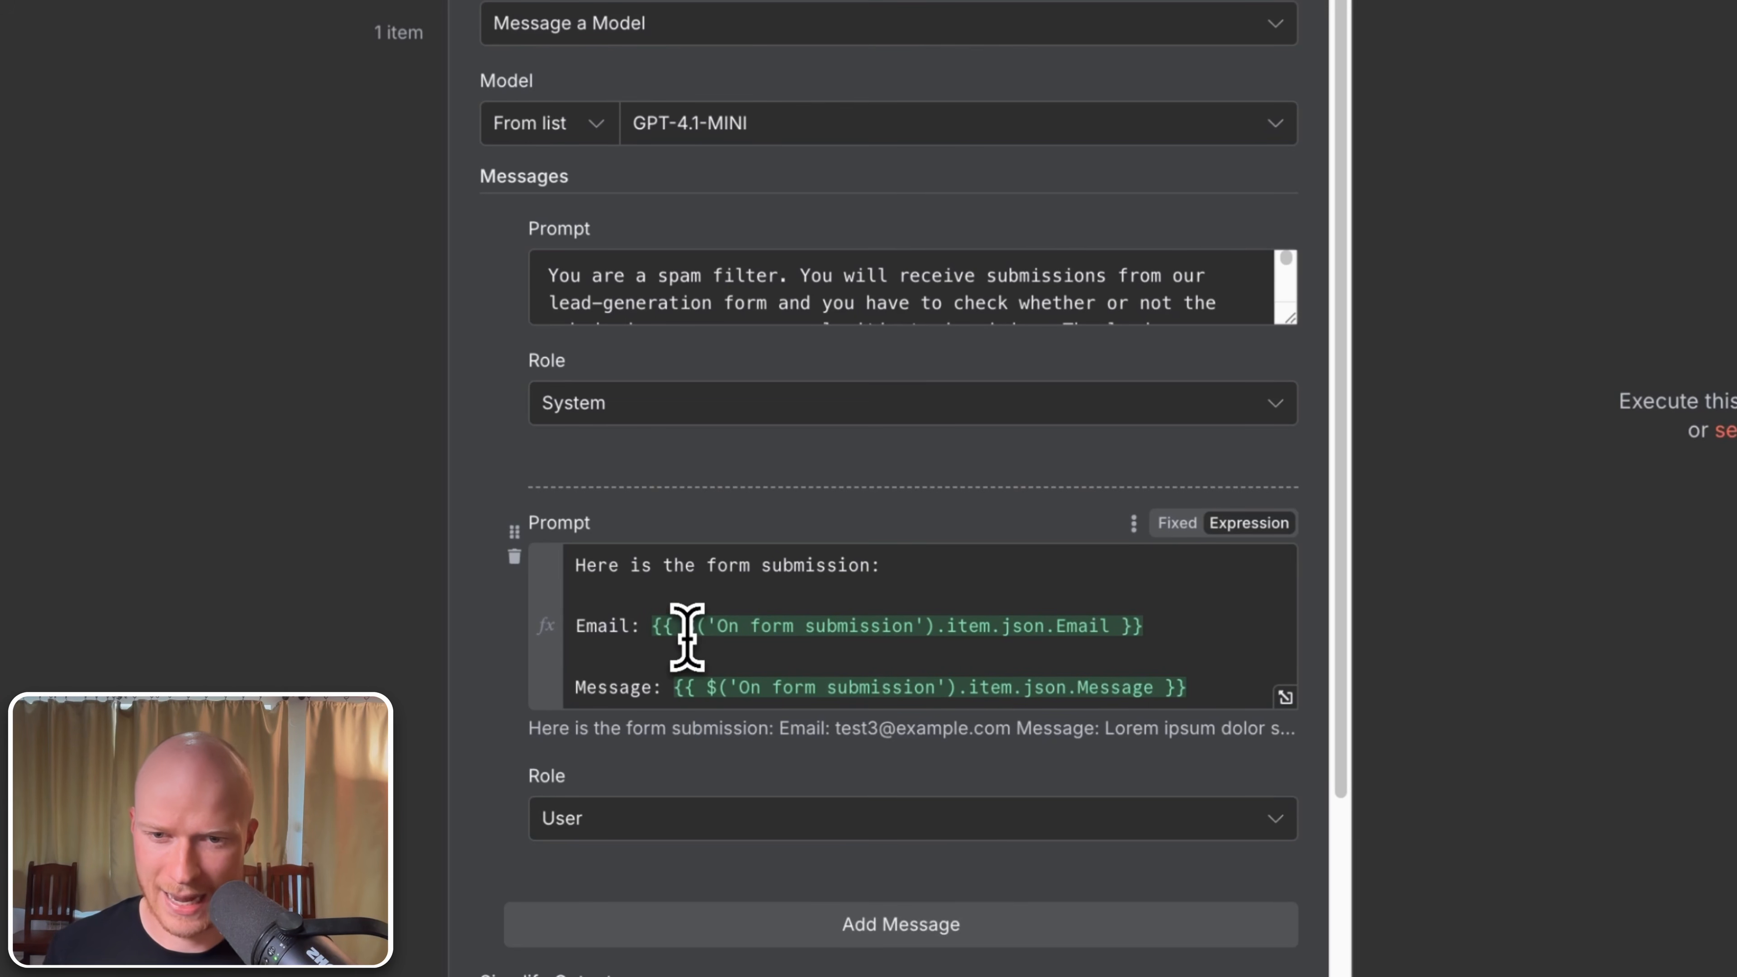
pyautogui.moveTo(716, 626); pyautogui.dragTo(919, 623)
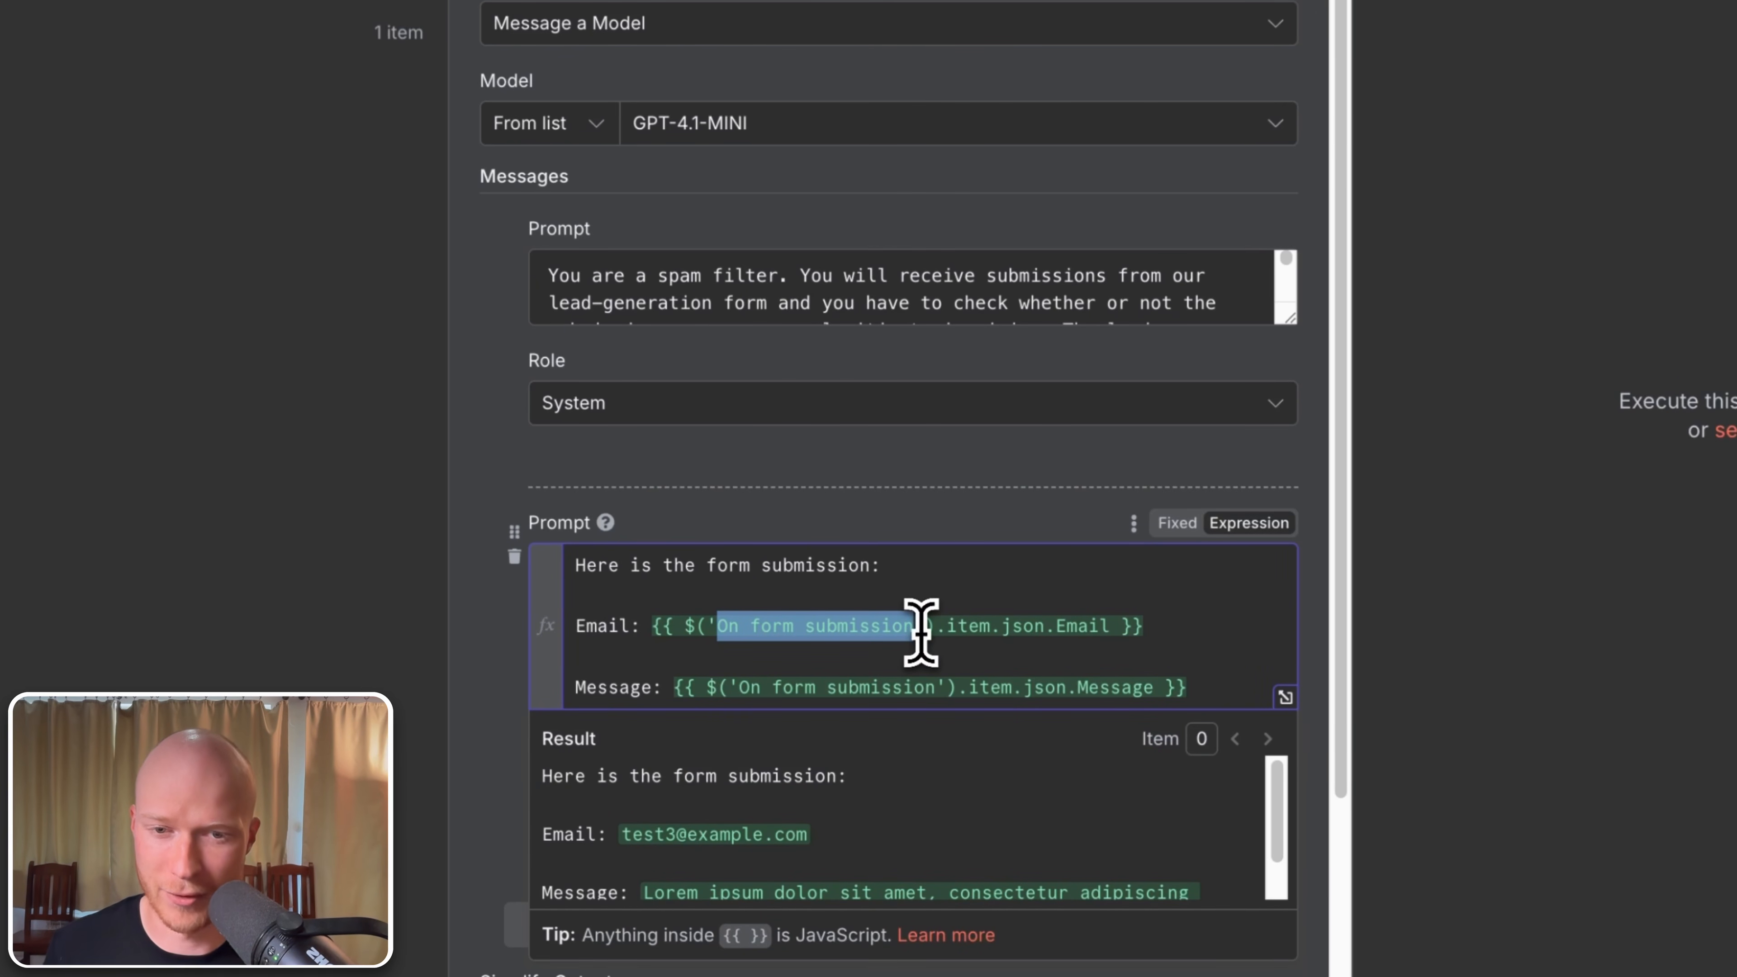
pyautogui.click(941, 590)
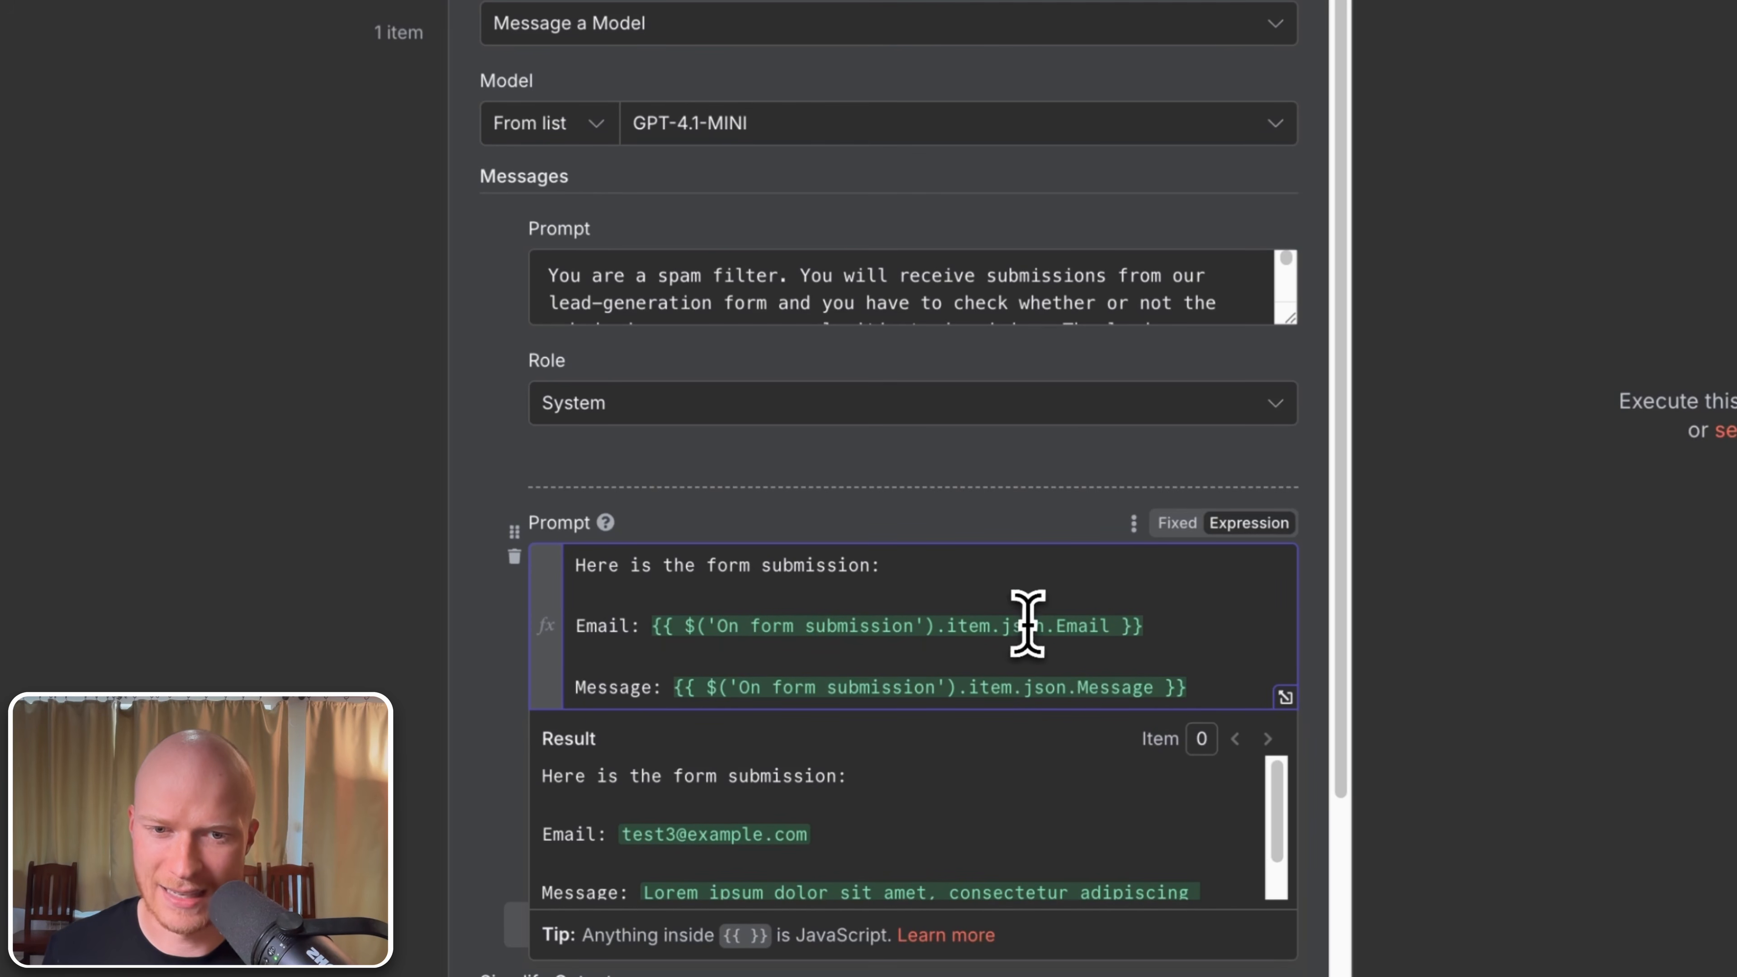
pyautogui.doubleClick(1088, 629)
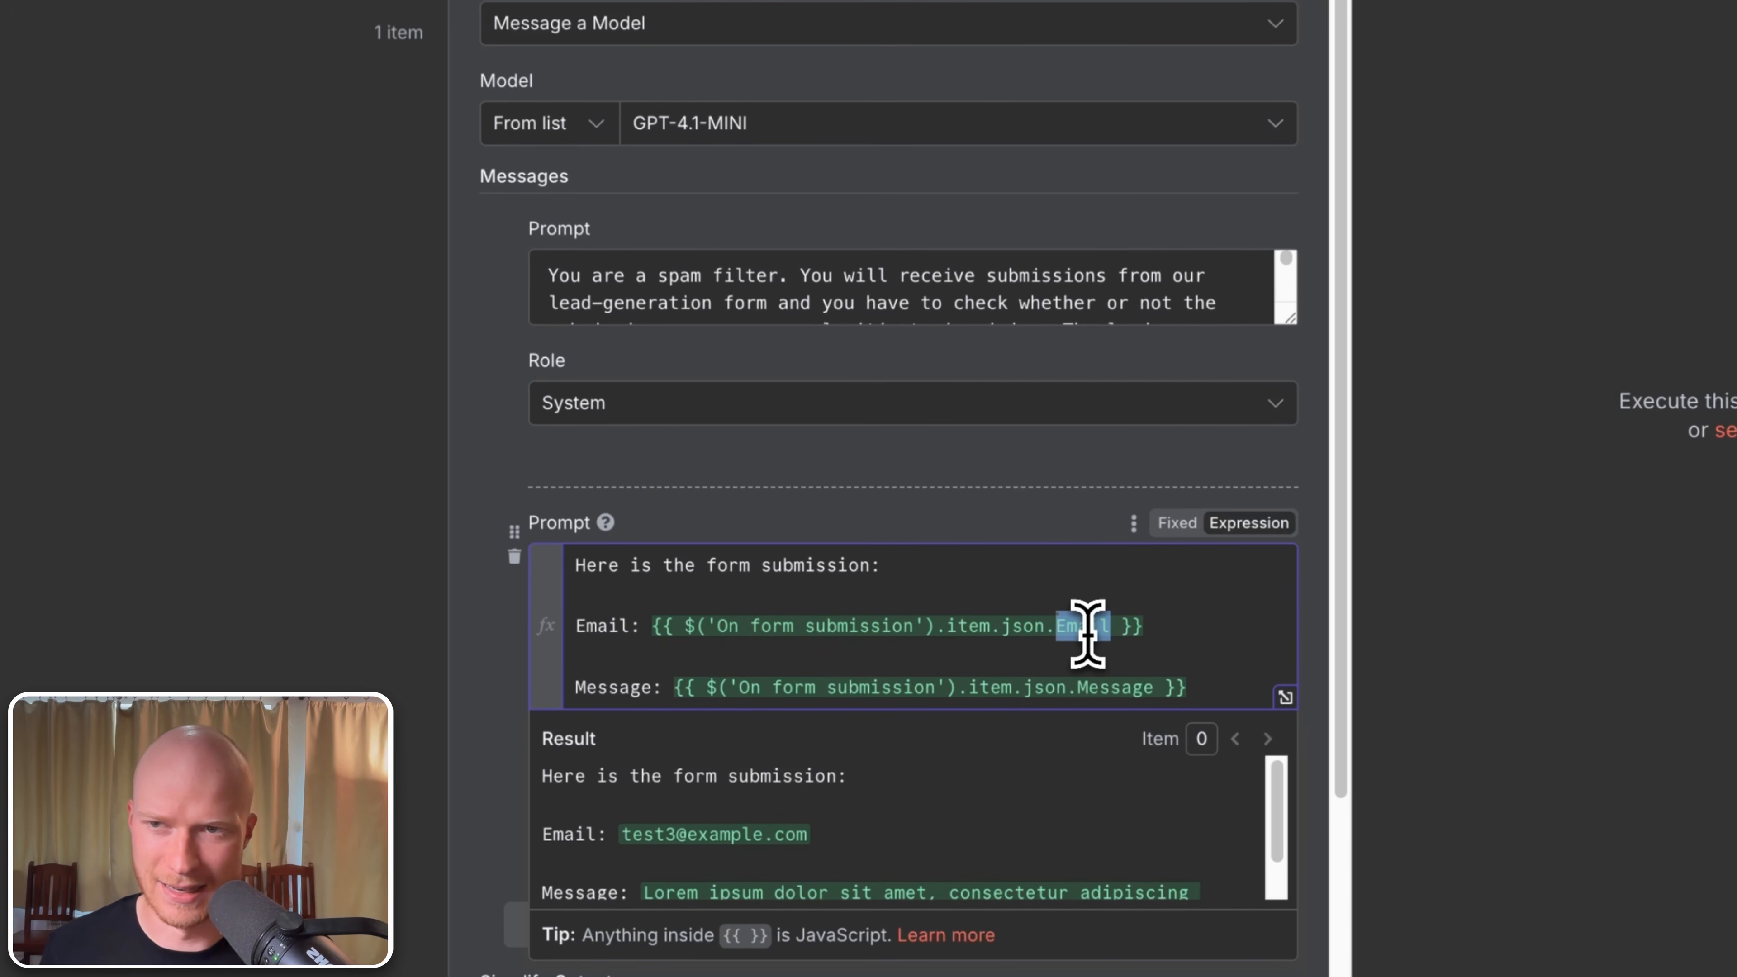
pyautogui.click(1086, 602)
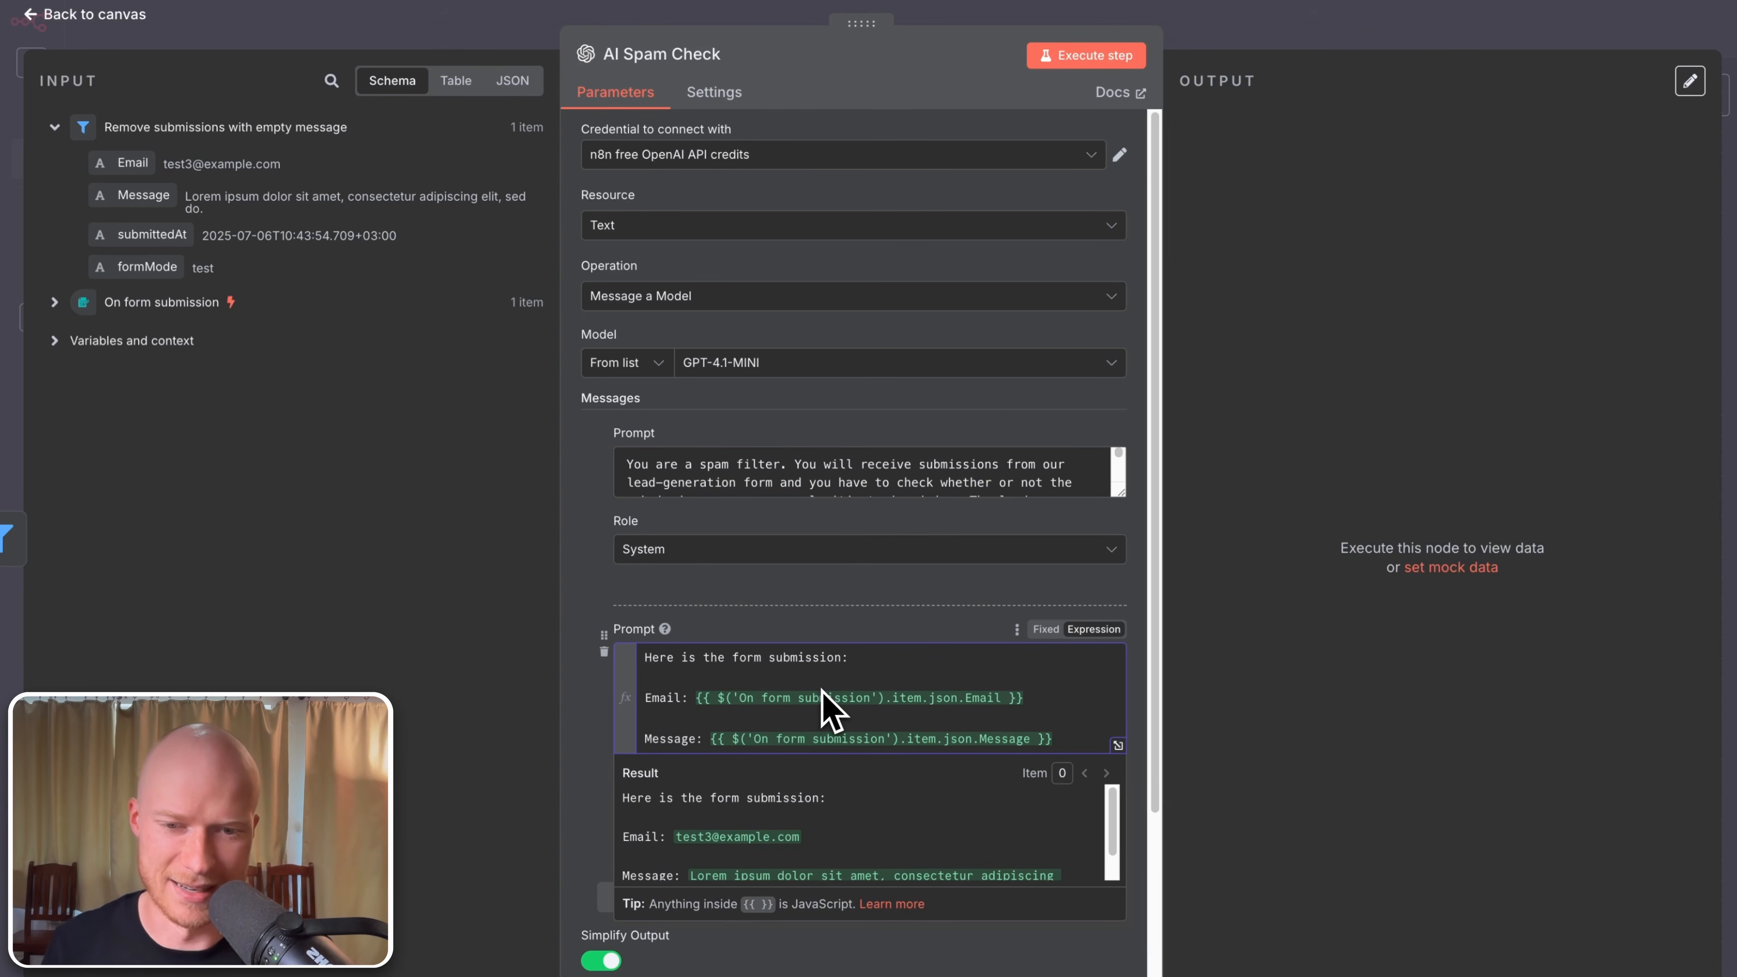
pyautogui.moveTo(828, 701)
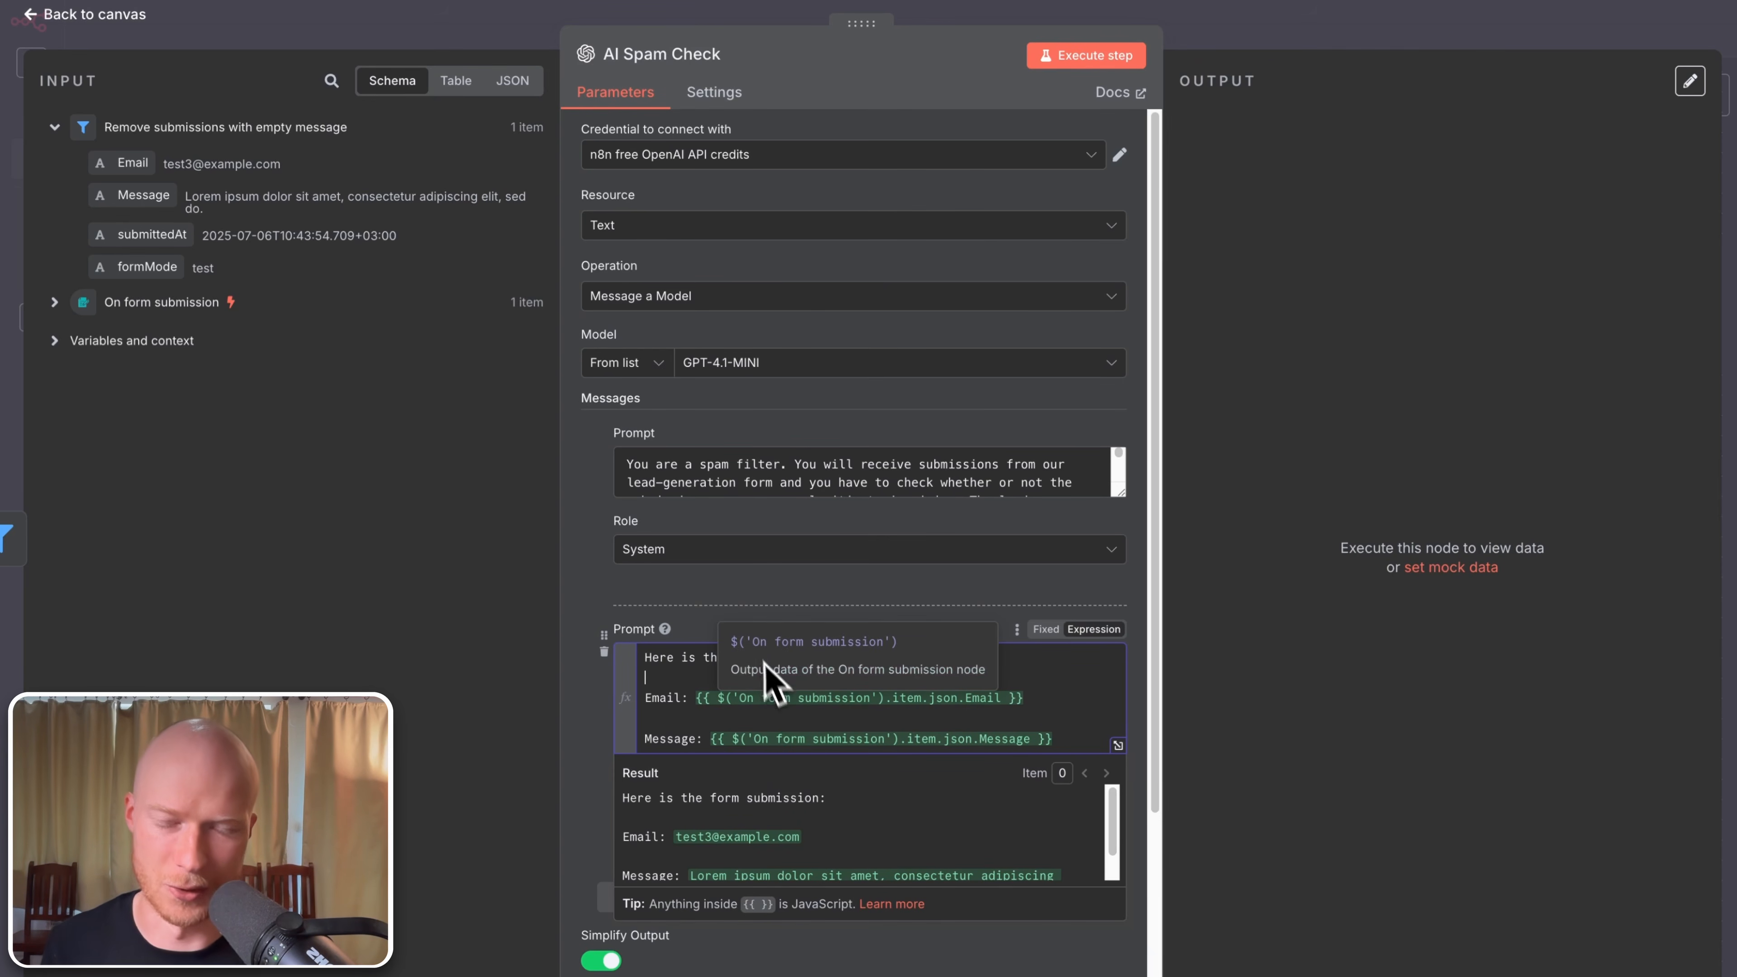
pyautogui.click(764, 609)
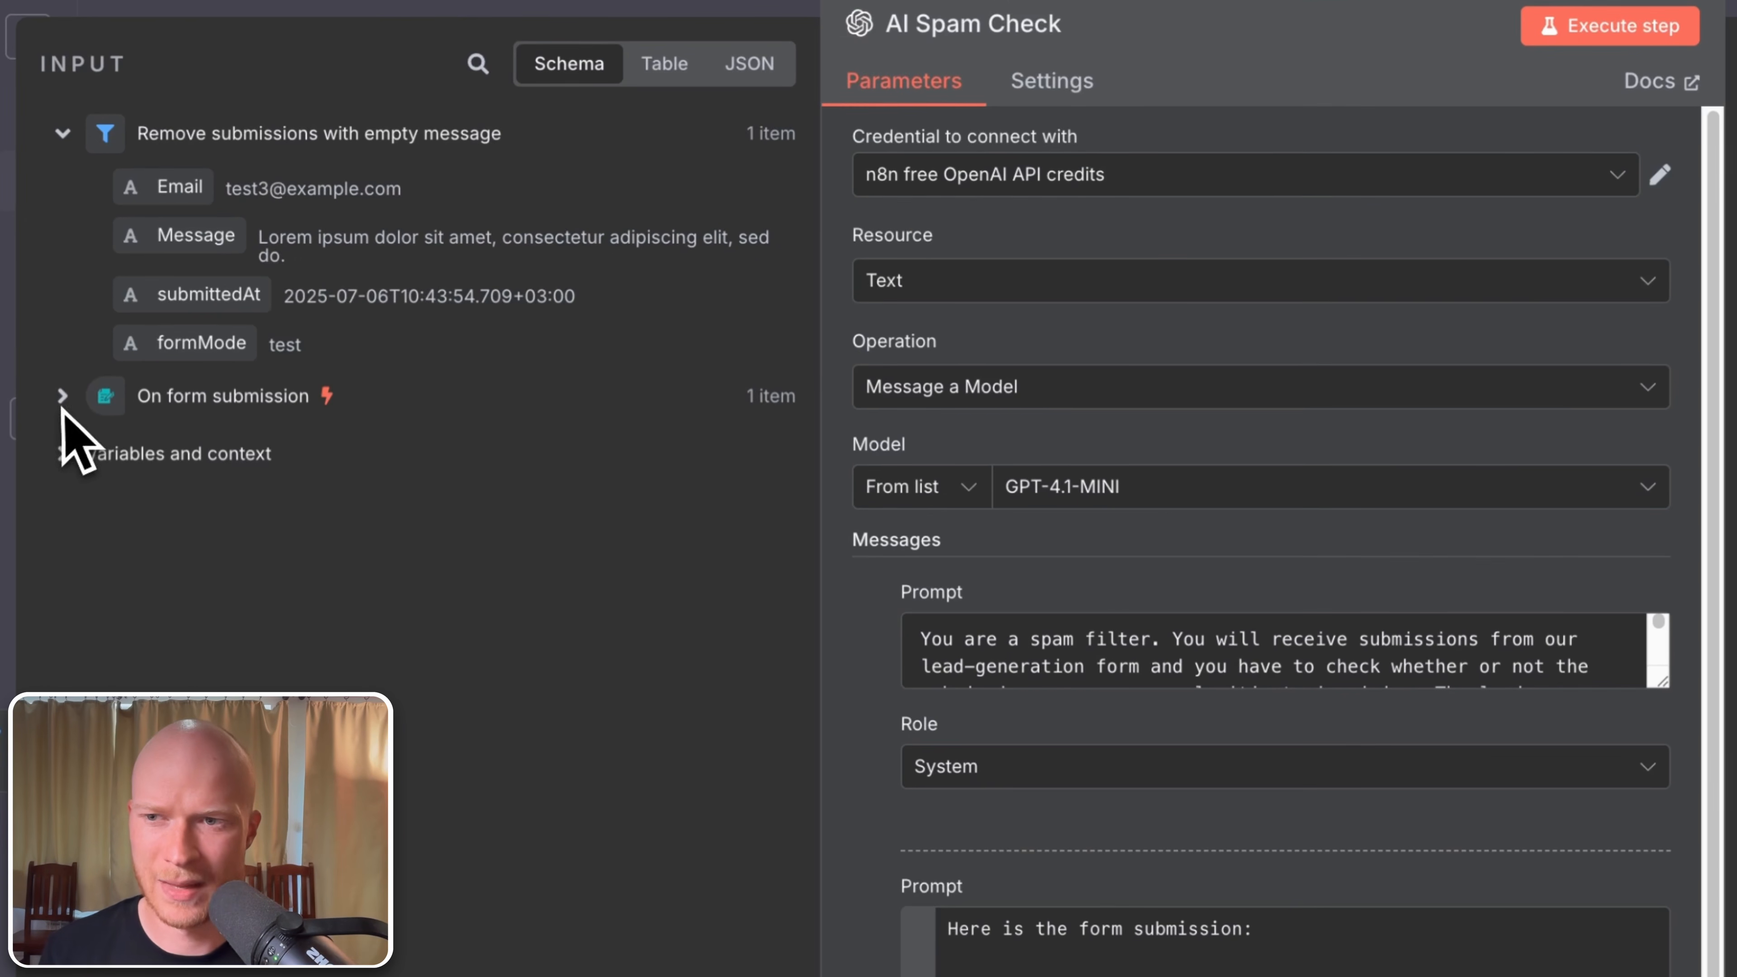
pyautogui.click(54, 303)
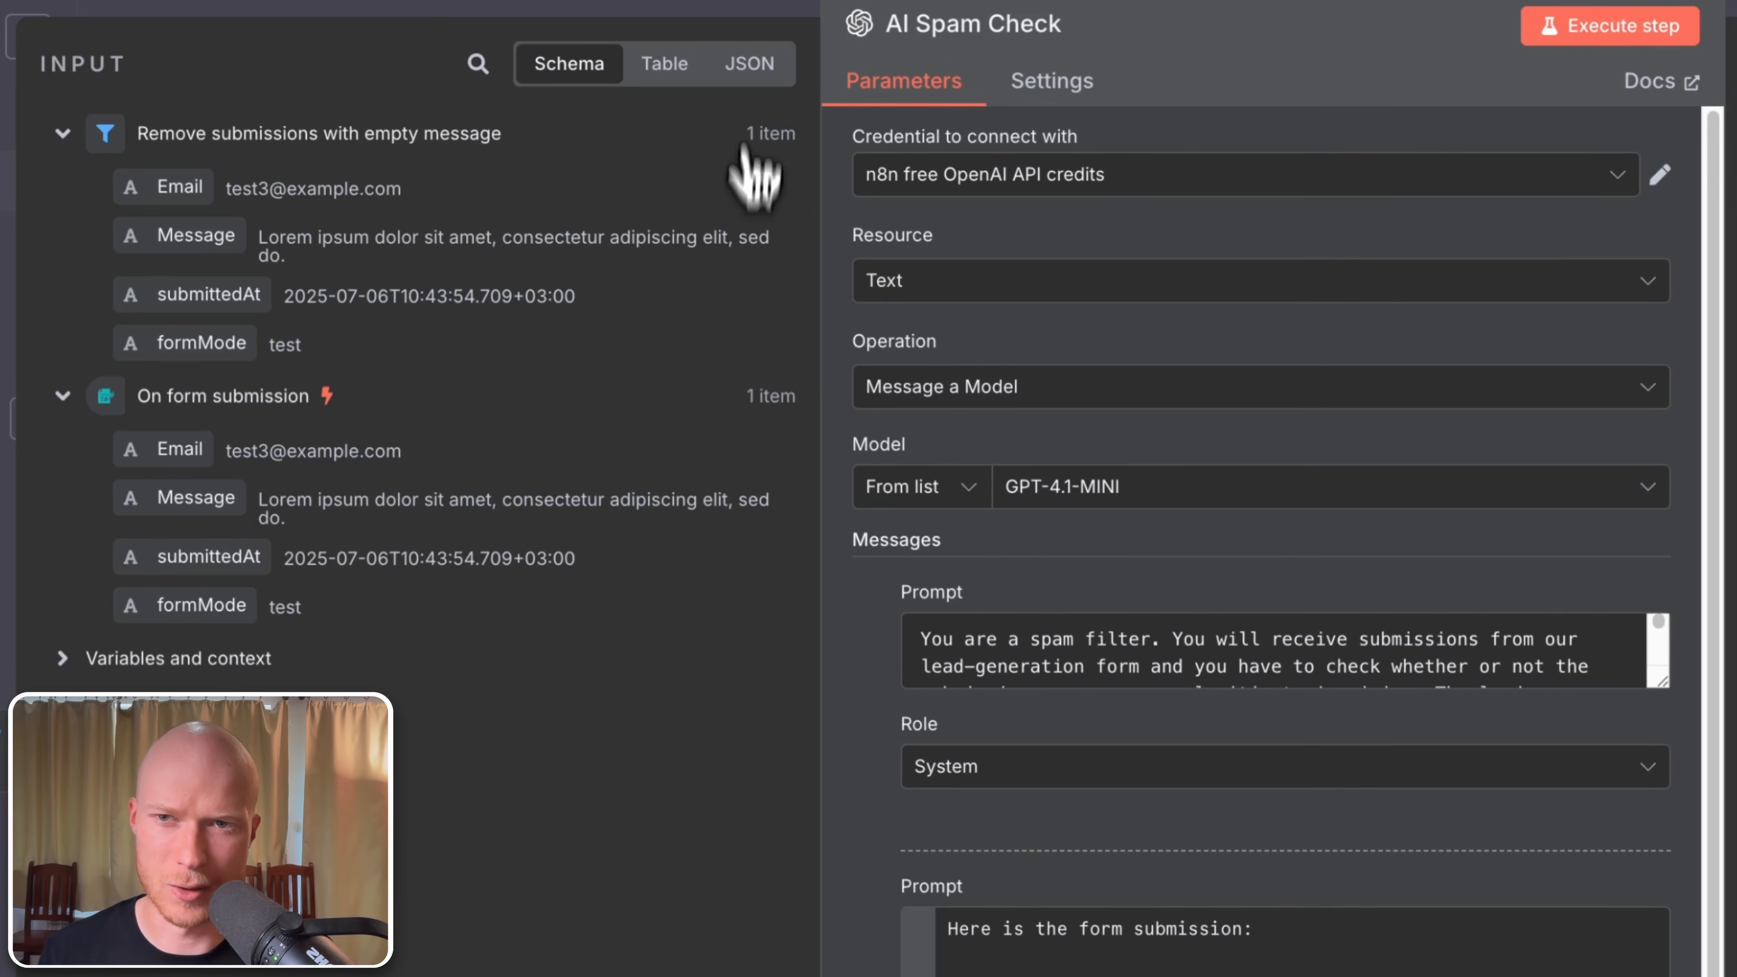
pyautogui.click(750, 65)
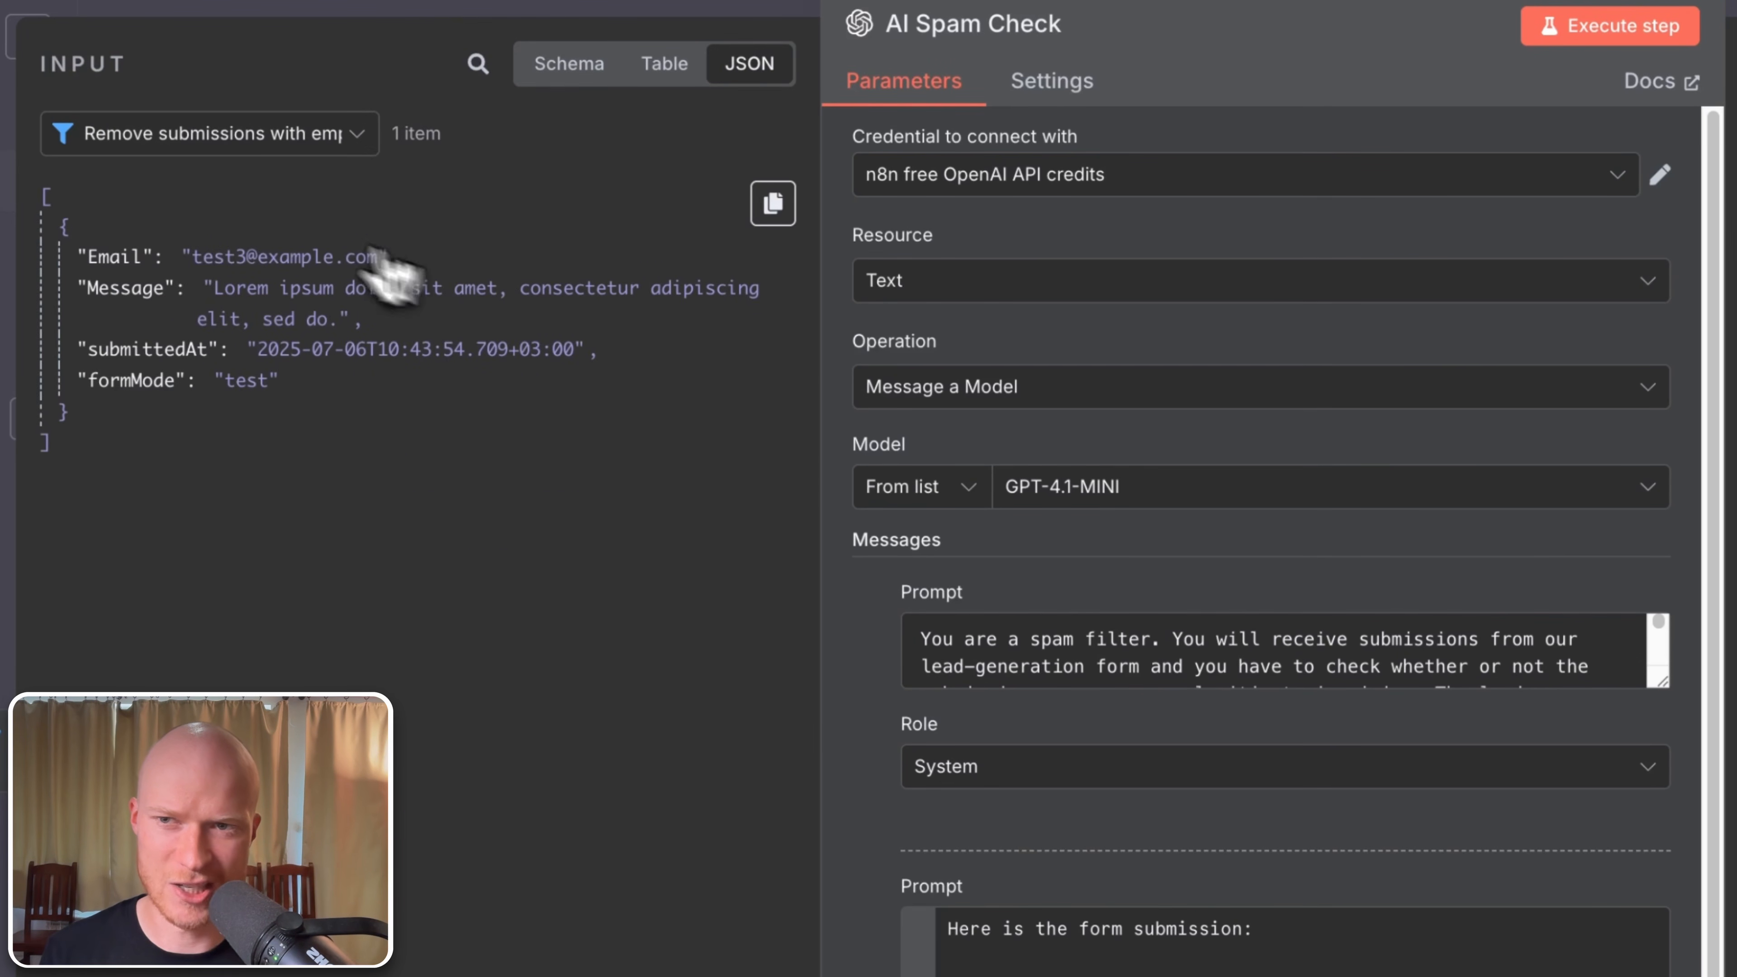
pyautogui.click(209, 140)
pyautogui.click(164, 266)
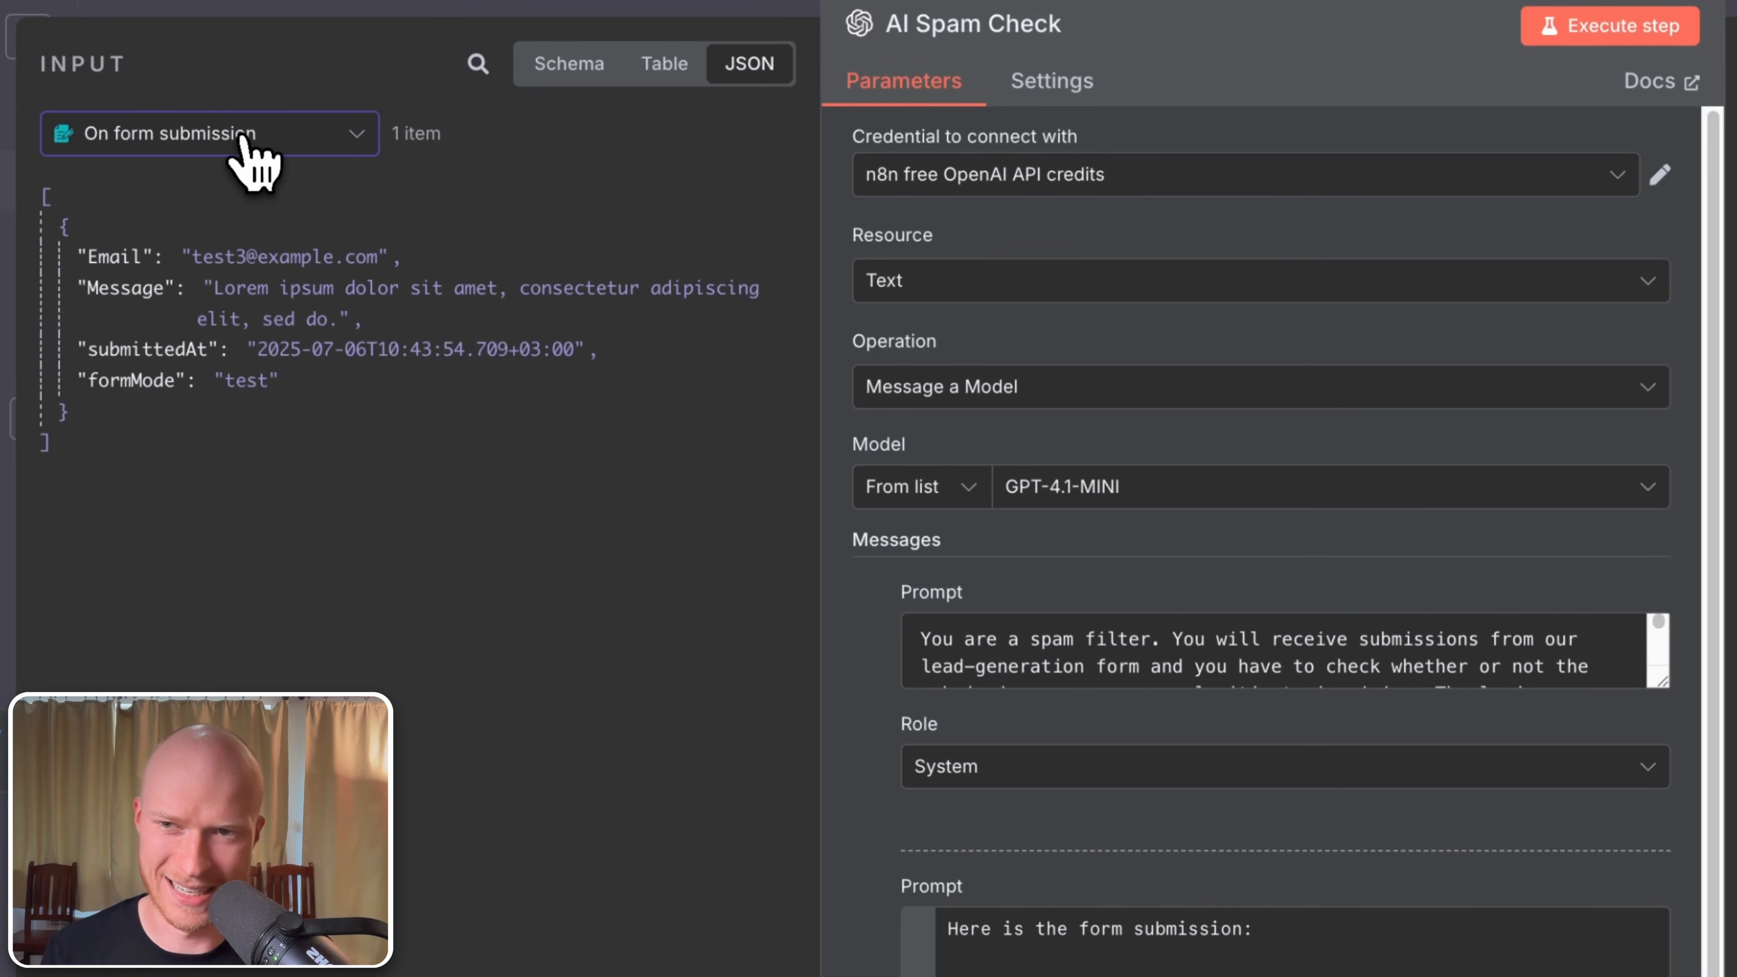
pyautogui.click(580, 69)
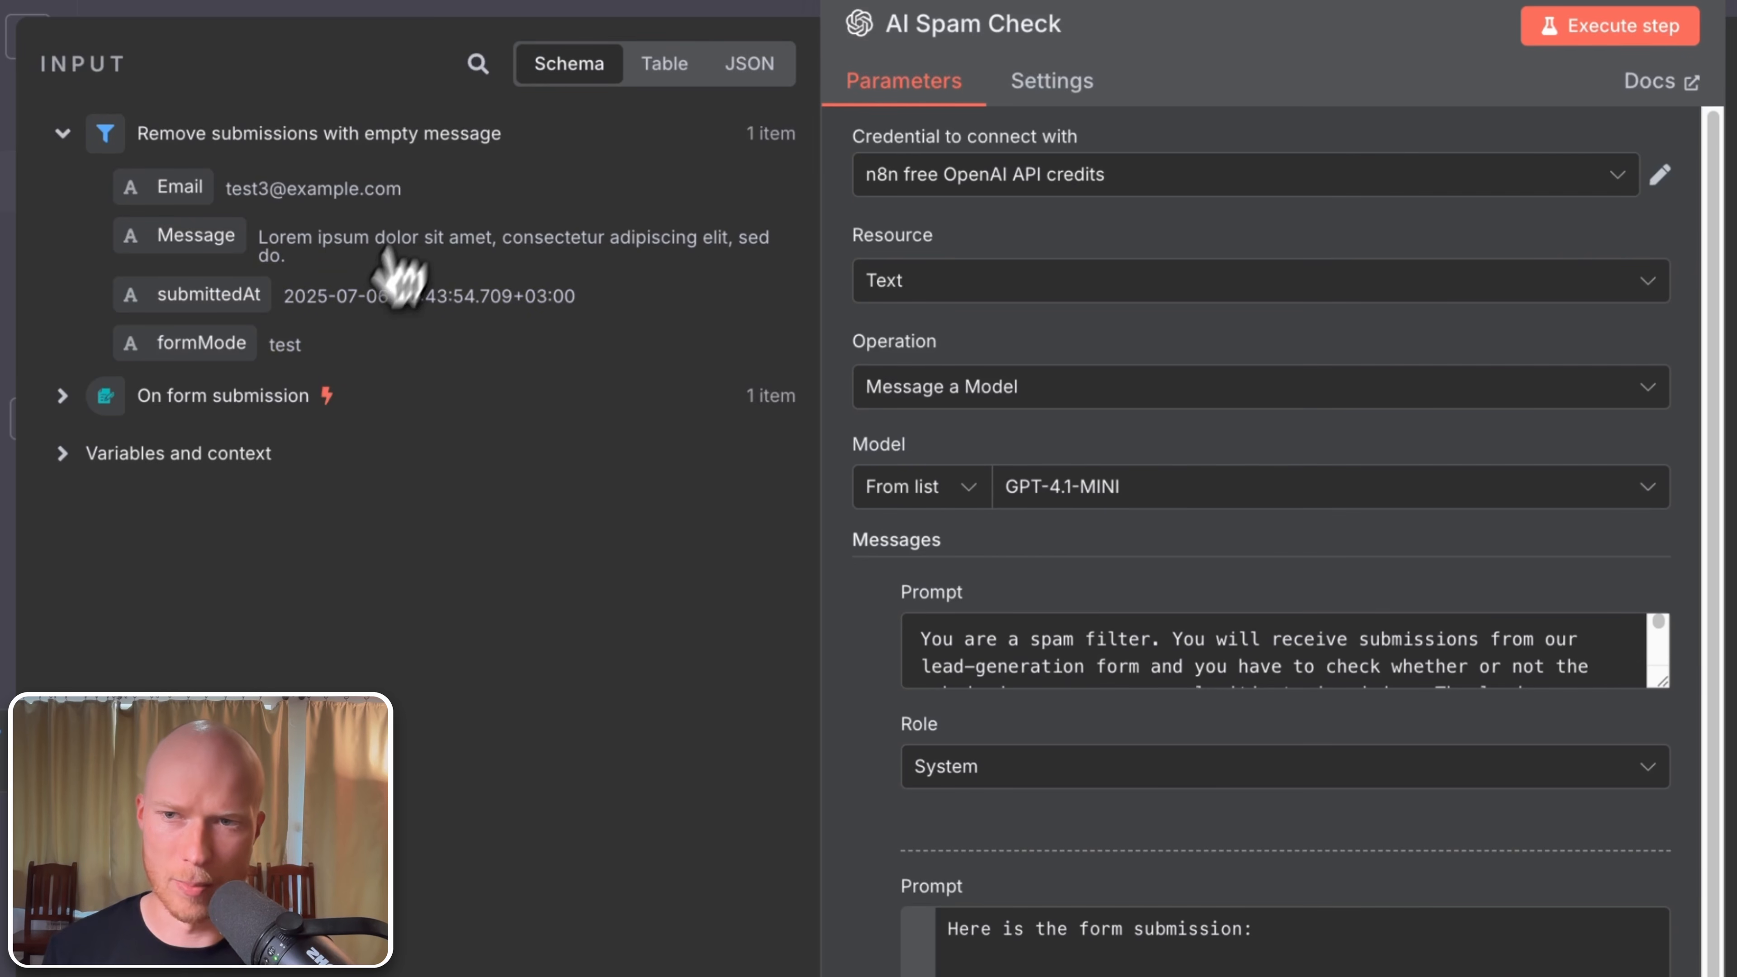
pyautogui.click(112, 397)
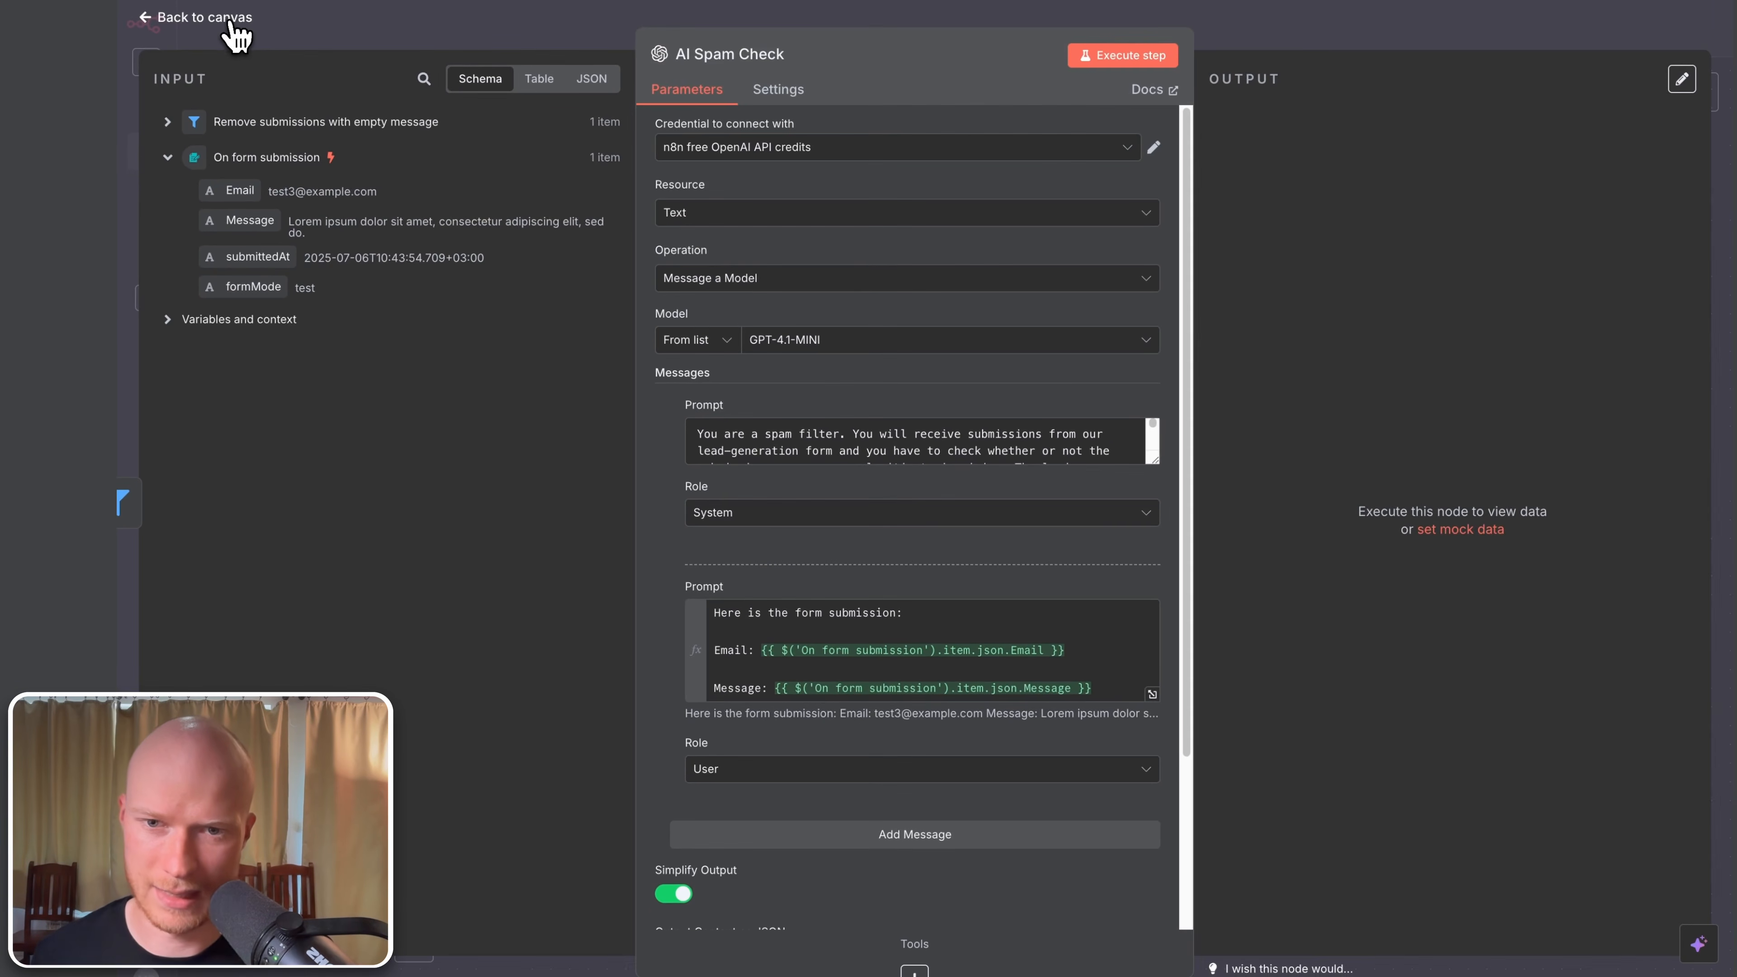
pyautogui.click(231, 24)
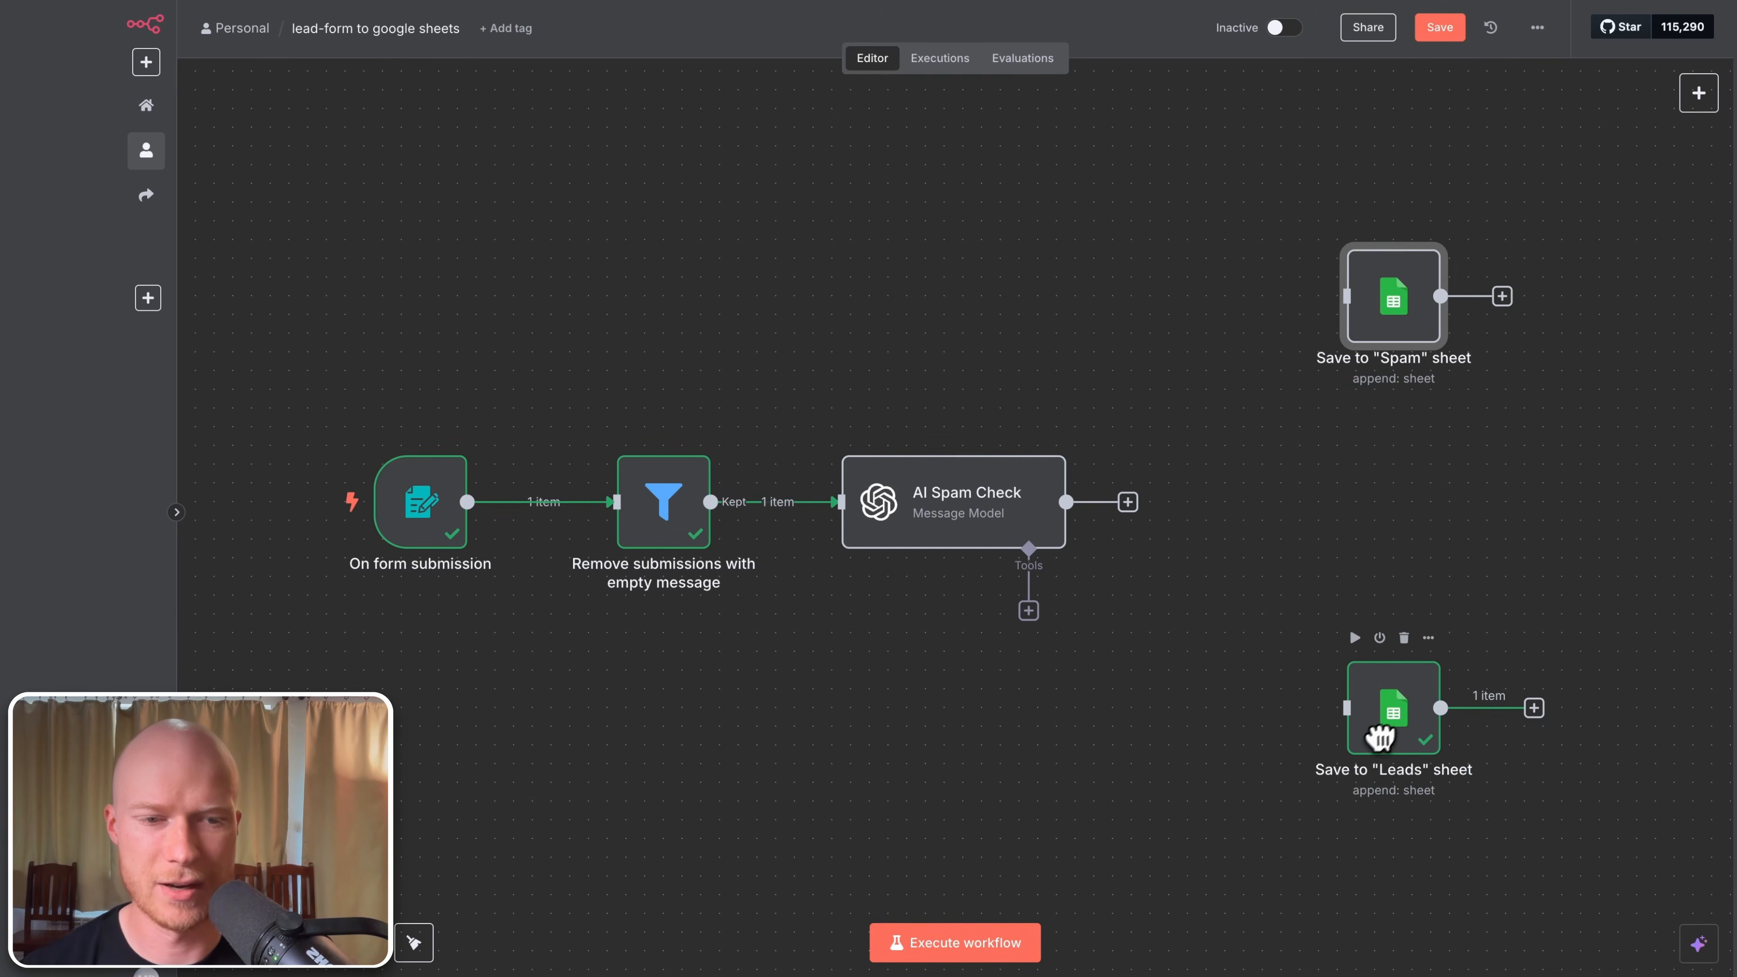
# Step: Tidy the Leads sheet node, submit a first test form entry, and view AI Spam Check's results
pyautogui.moveTo(1400, 718)
pyautogui.mouseDown()
pyautogui.moveTo(1427, 710)
pyautogui.moveTo(1423, 729)
pyautogui.mouseUp()
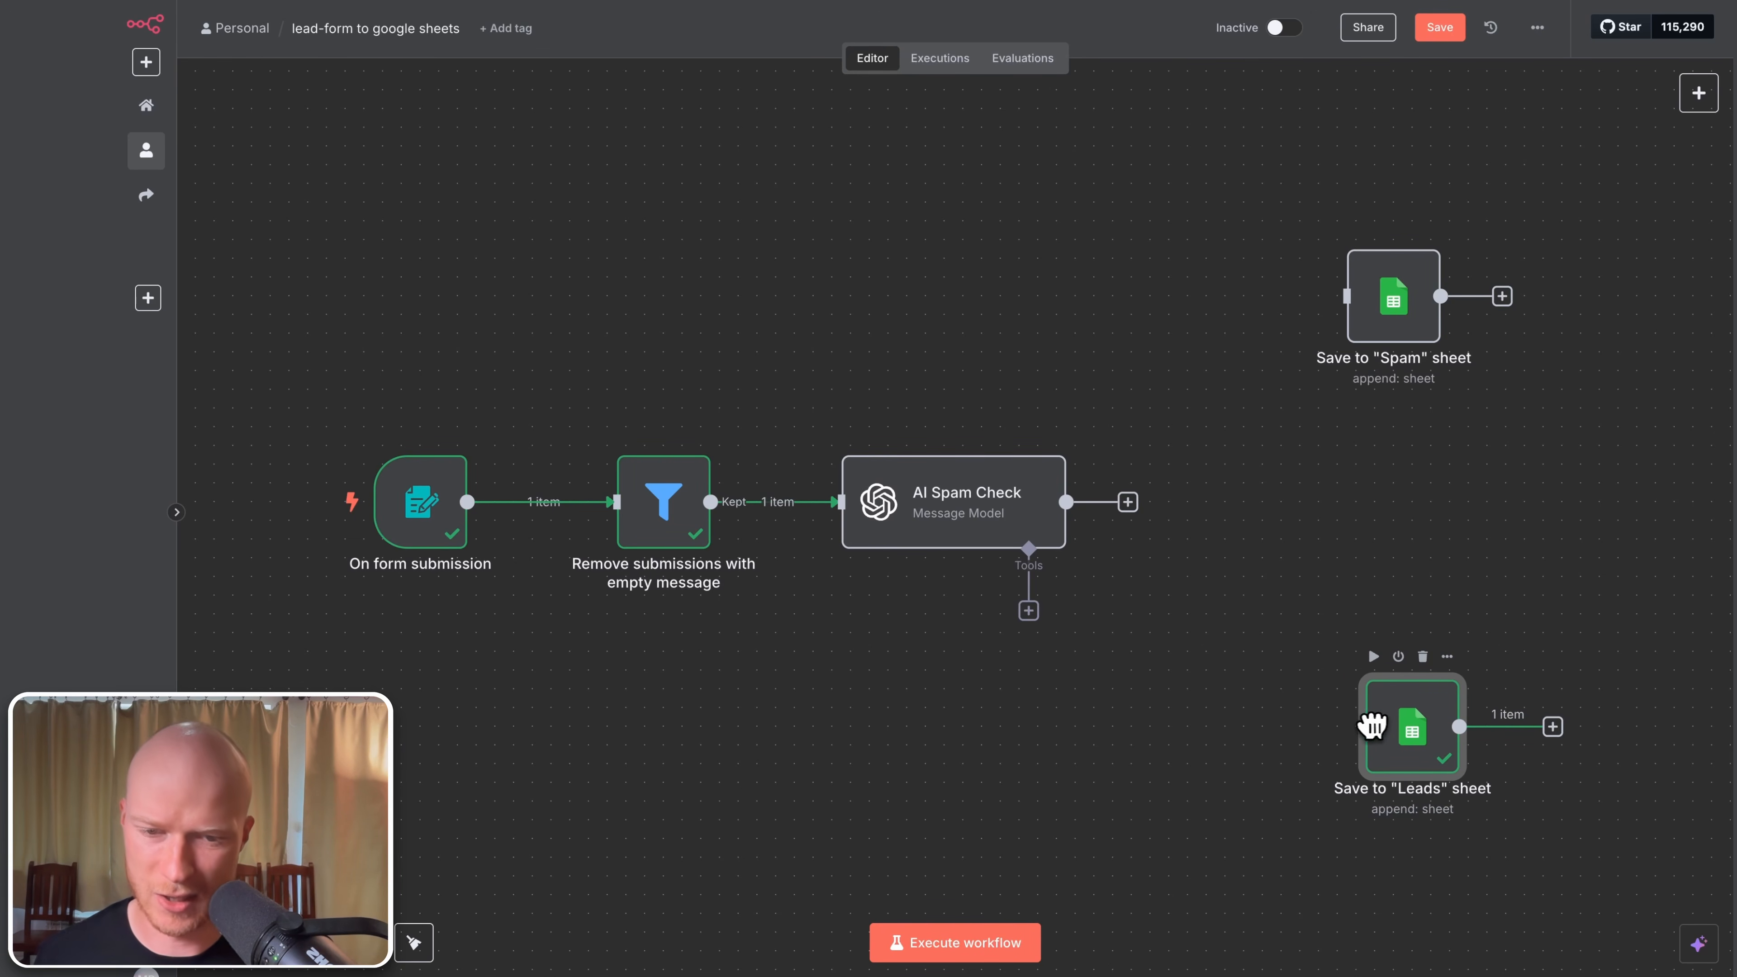
pyautogui.click(1026, 786)
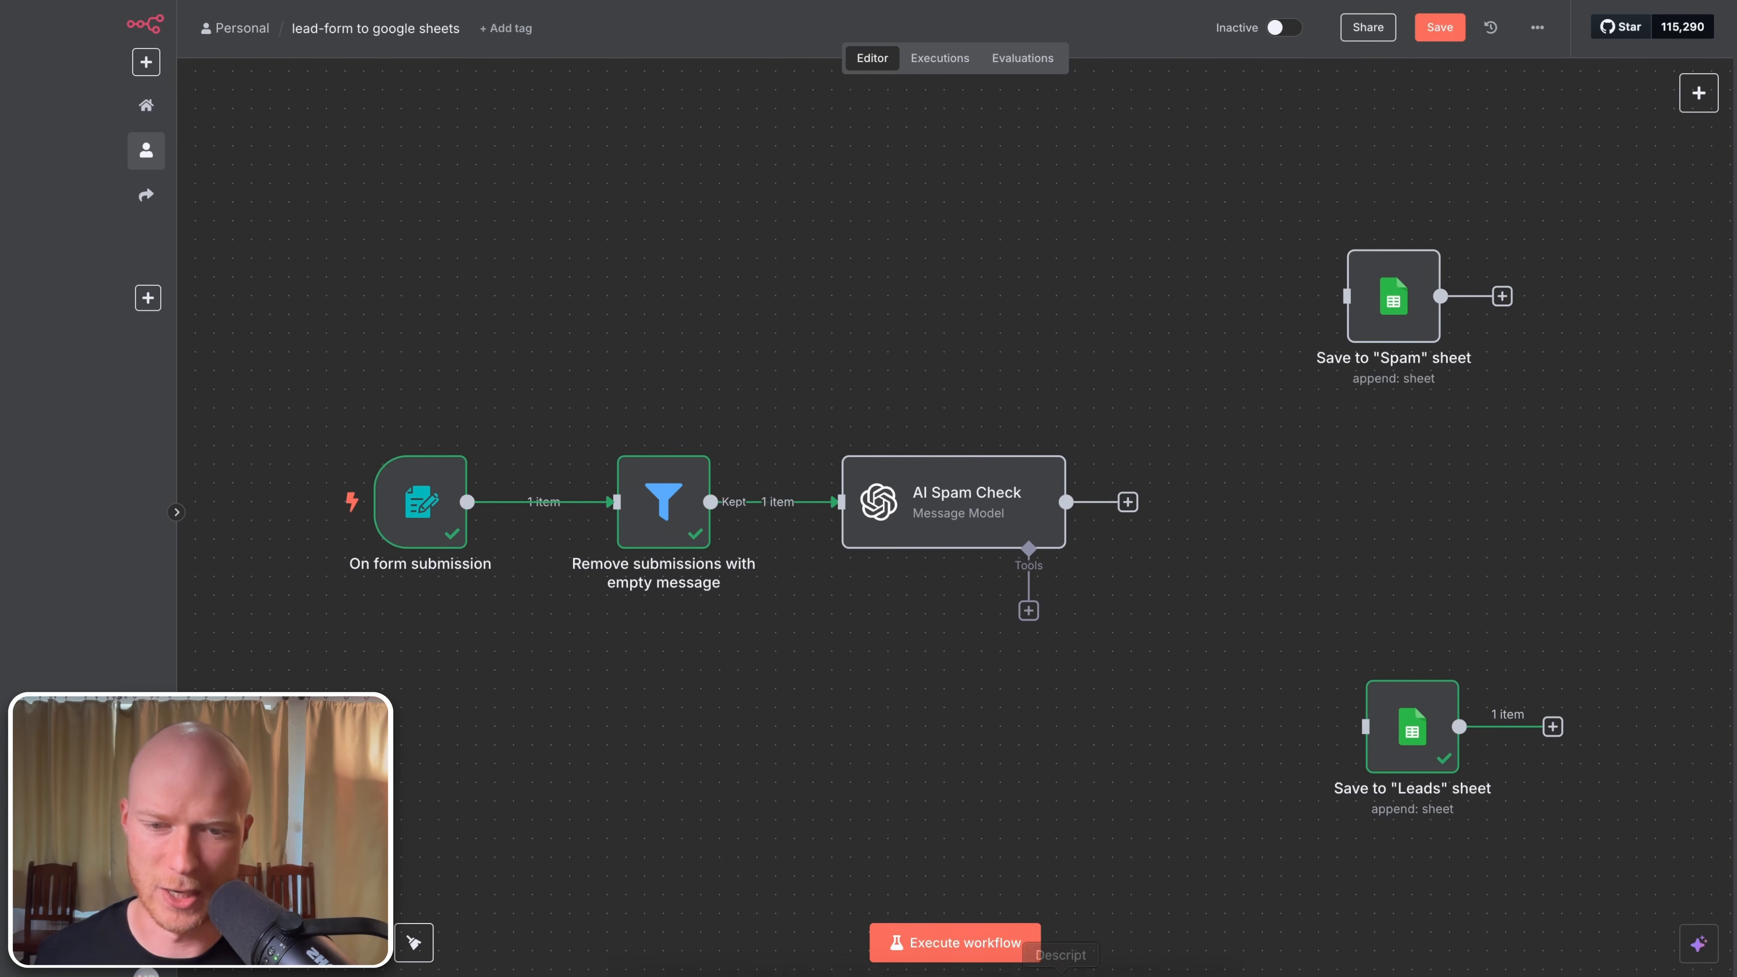
pyautogui.click(958, 951)
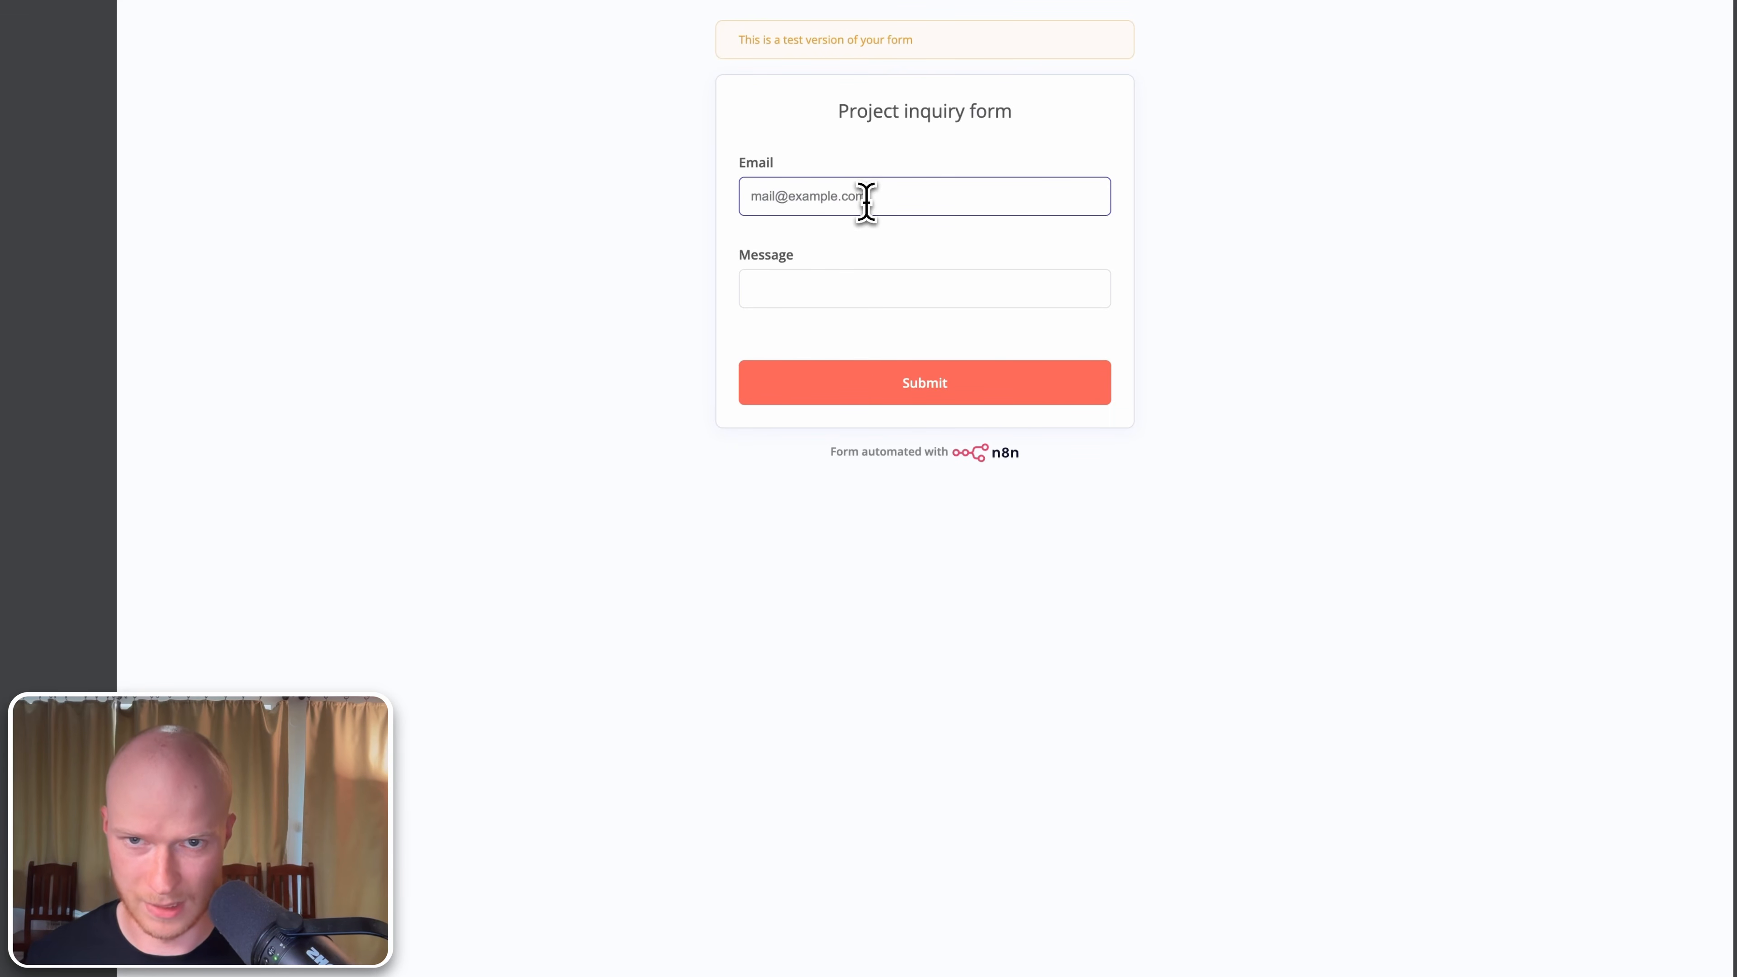
pyautogui.press('Tab')
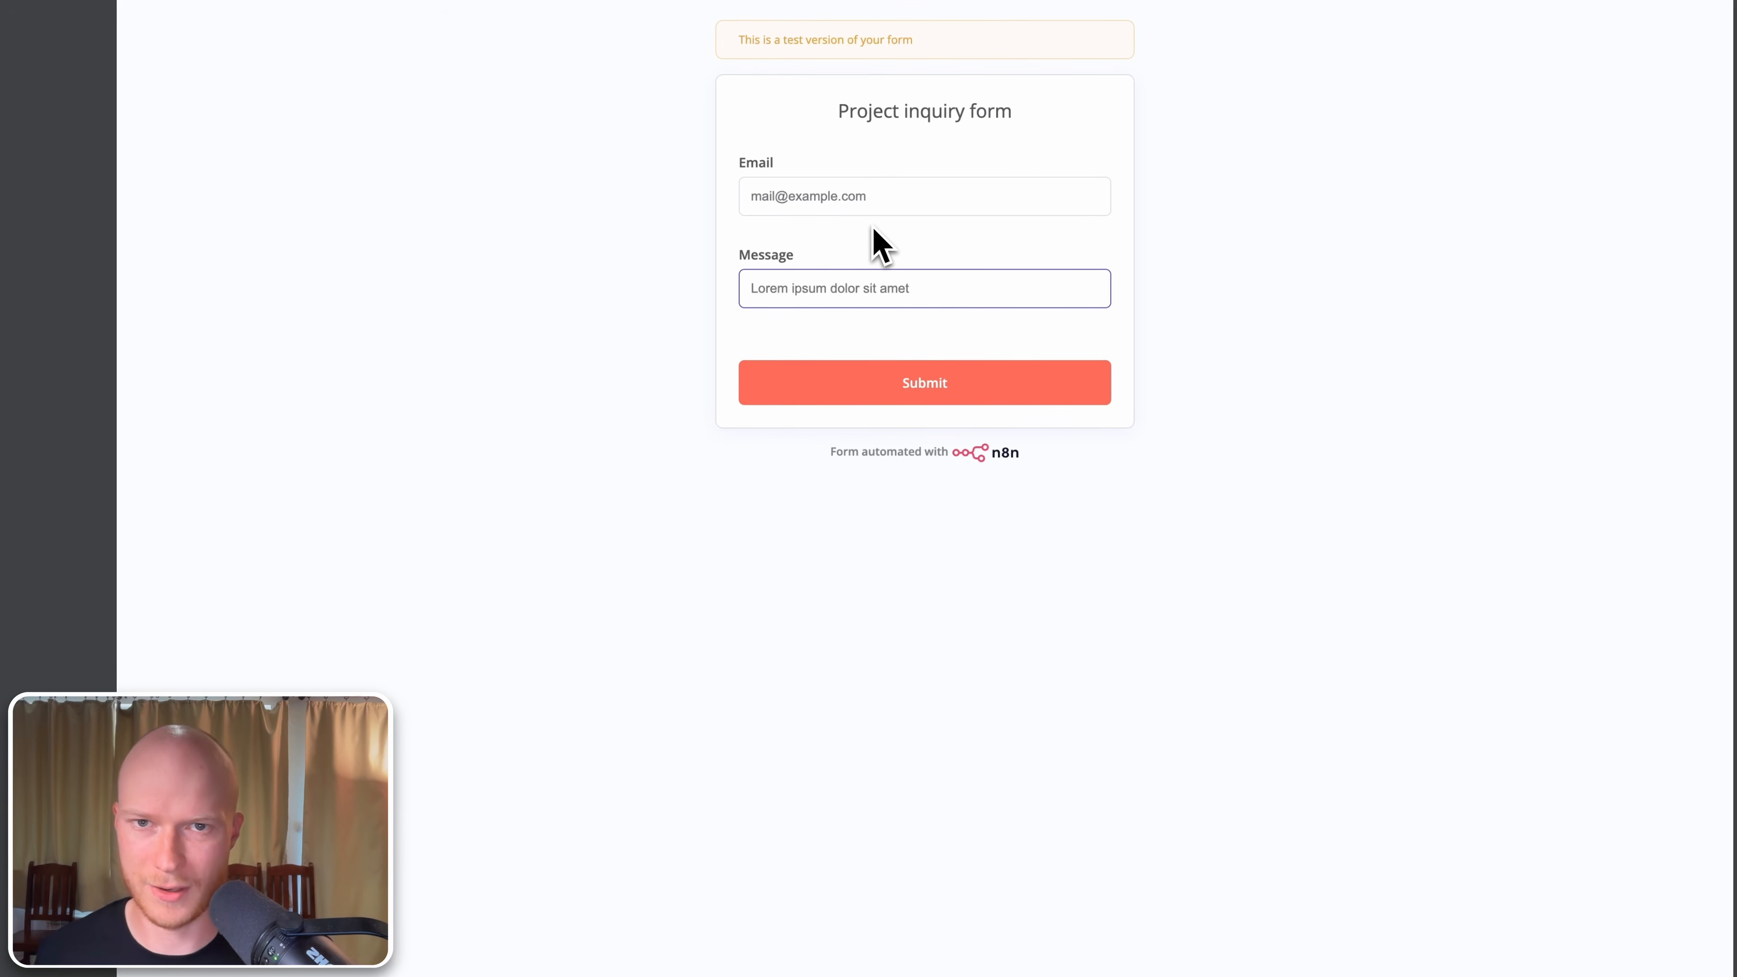
pyautogui.moveTo(780, 2)
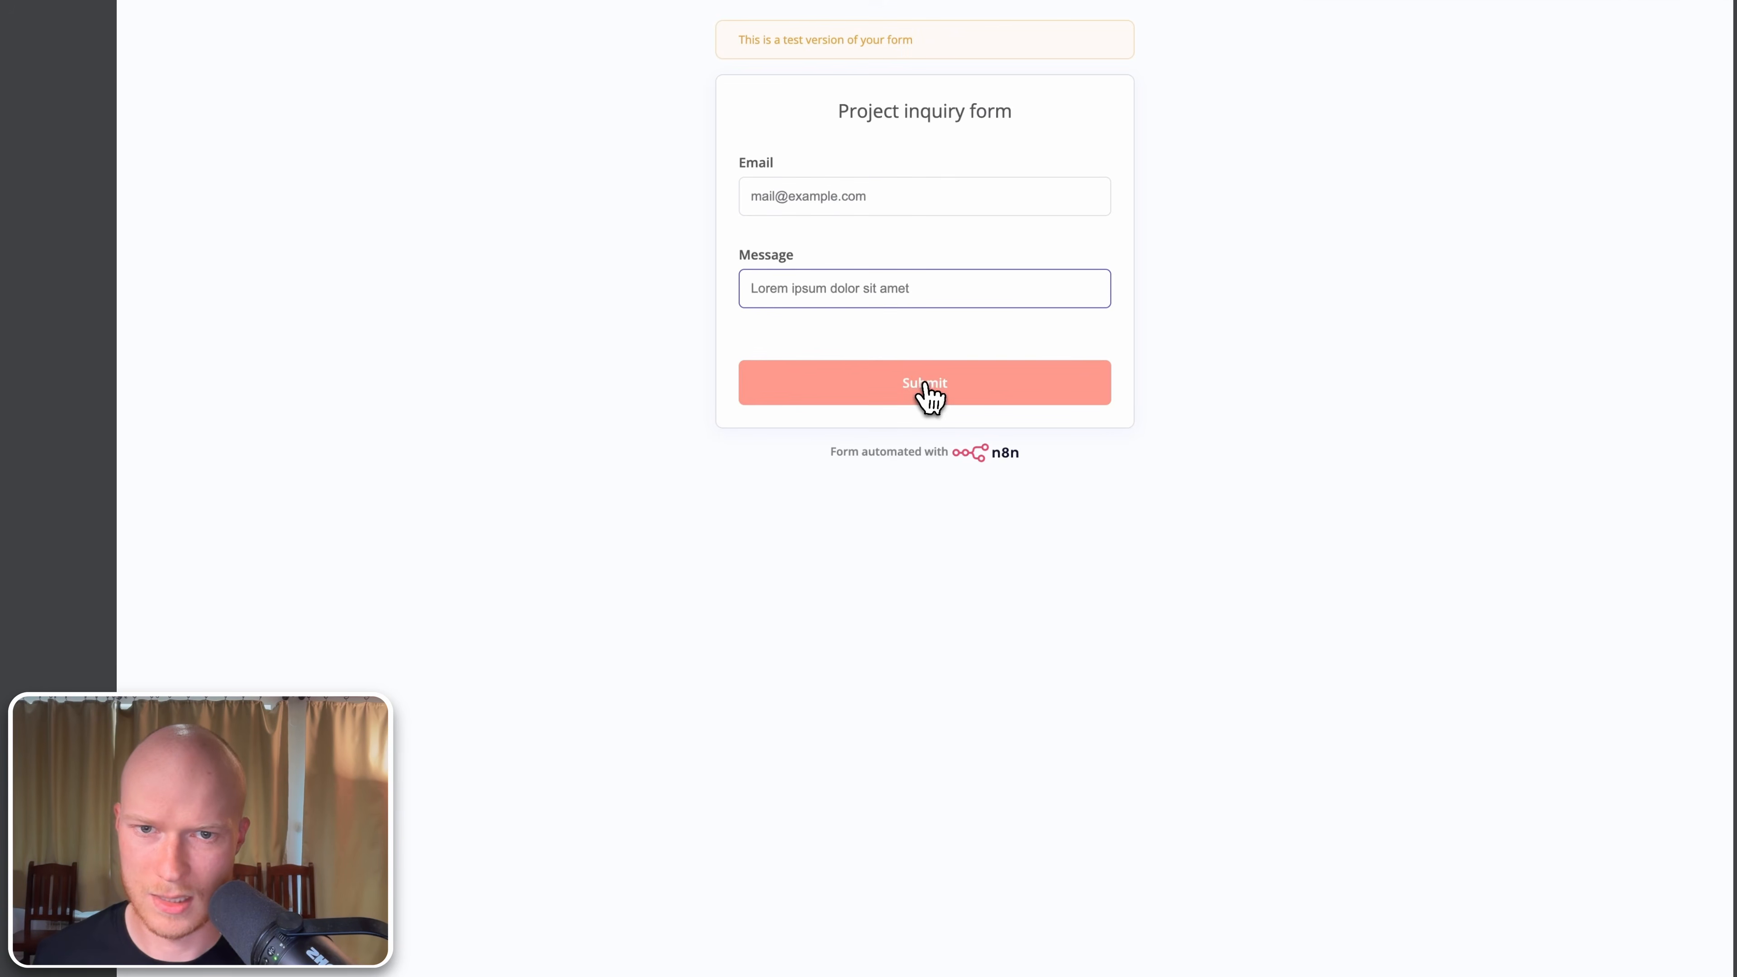
pyautogui.click(925, 391)
pyautogui.click(328, 20)
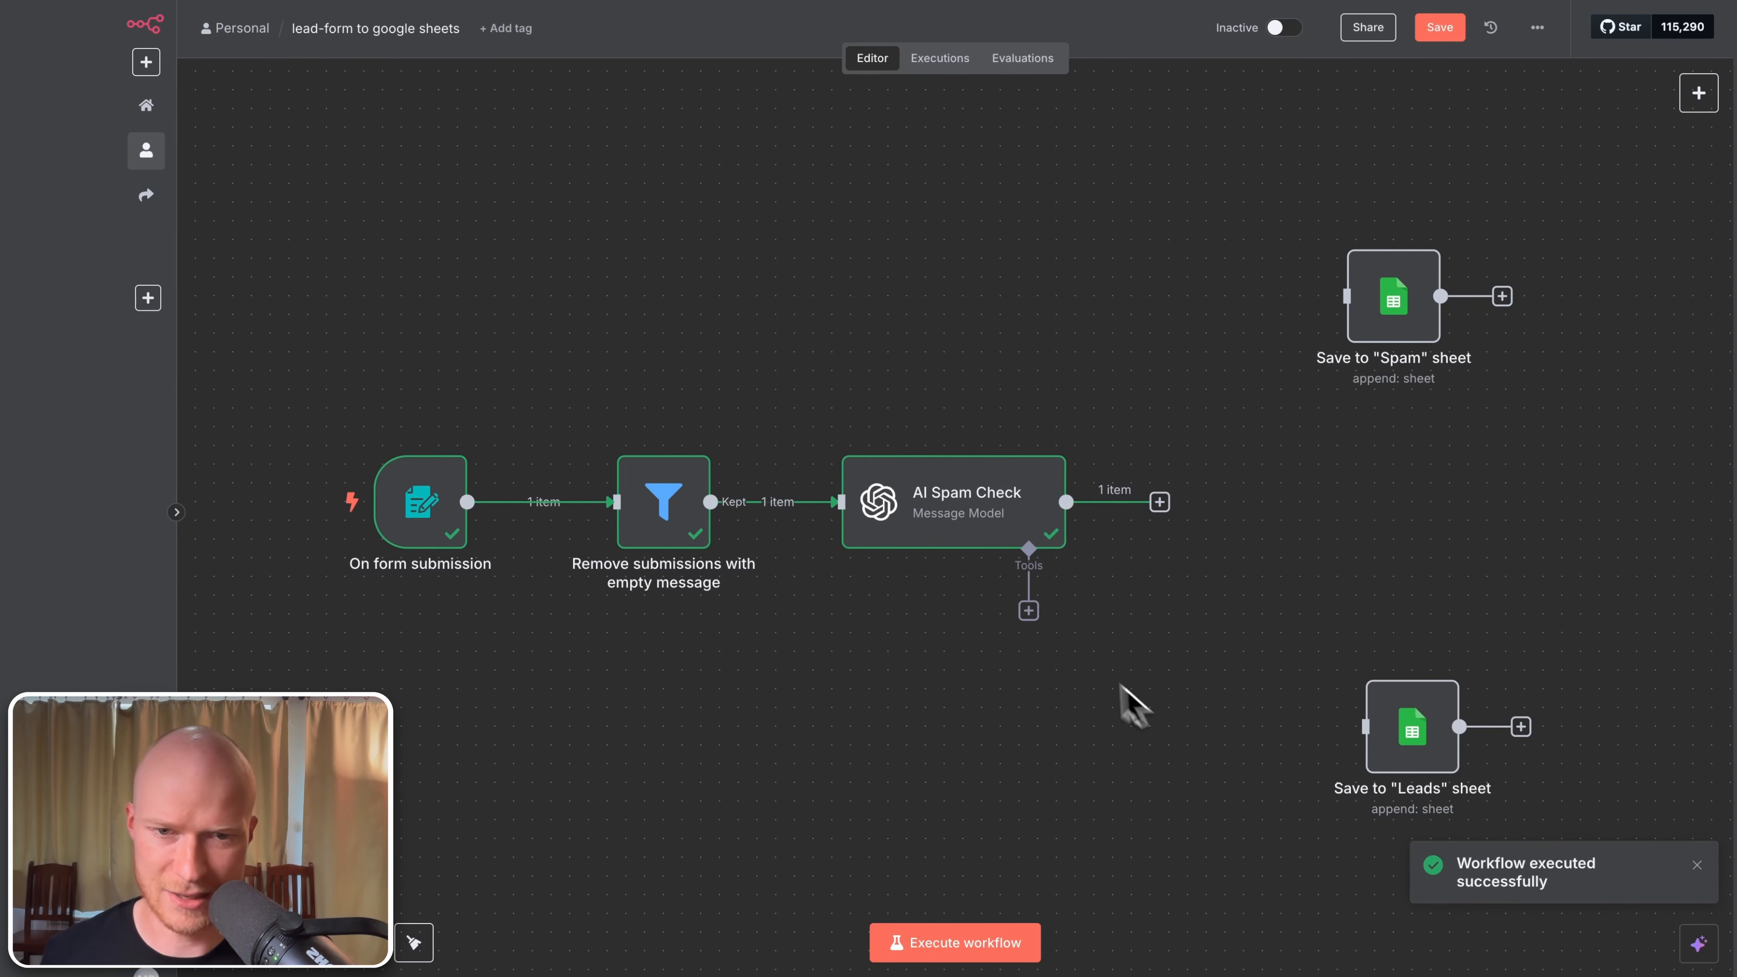
pyautogui.doubleClick(955, 524)
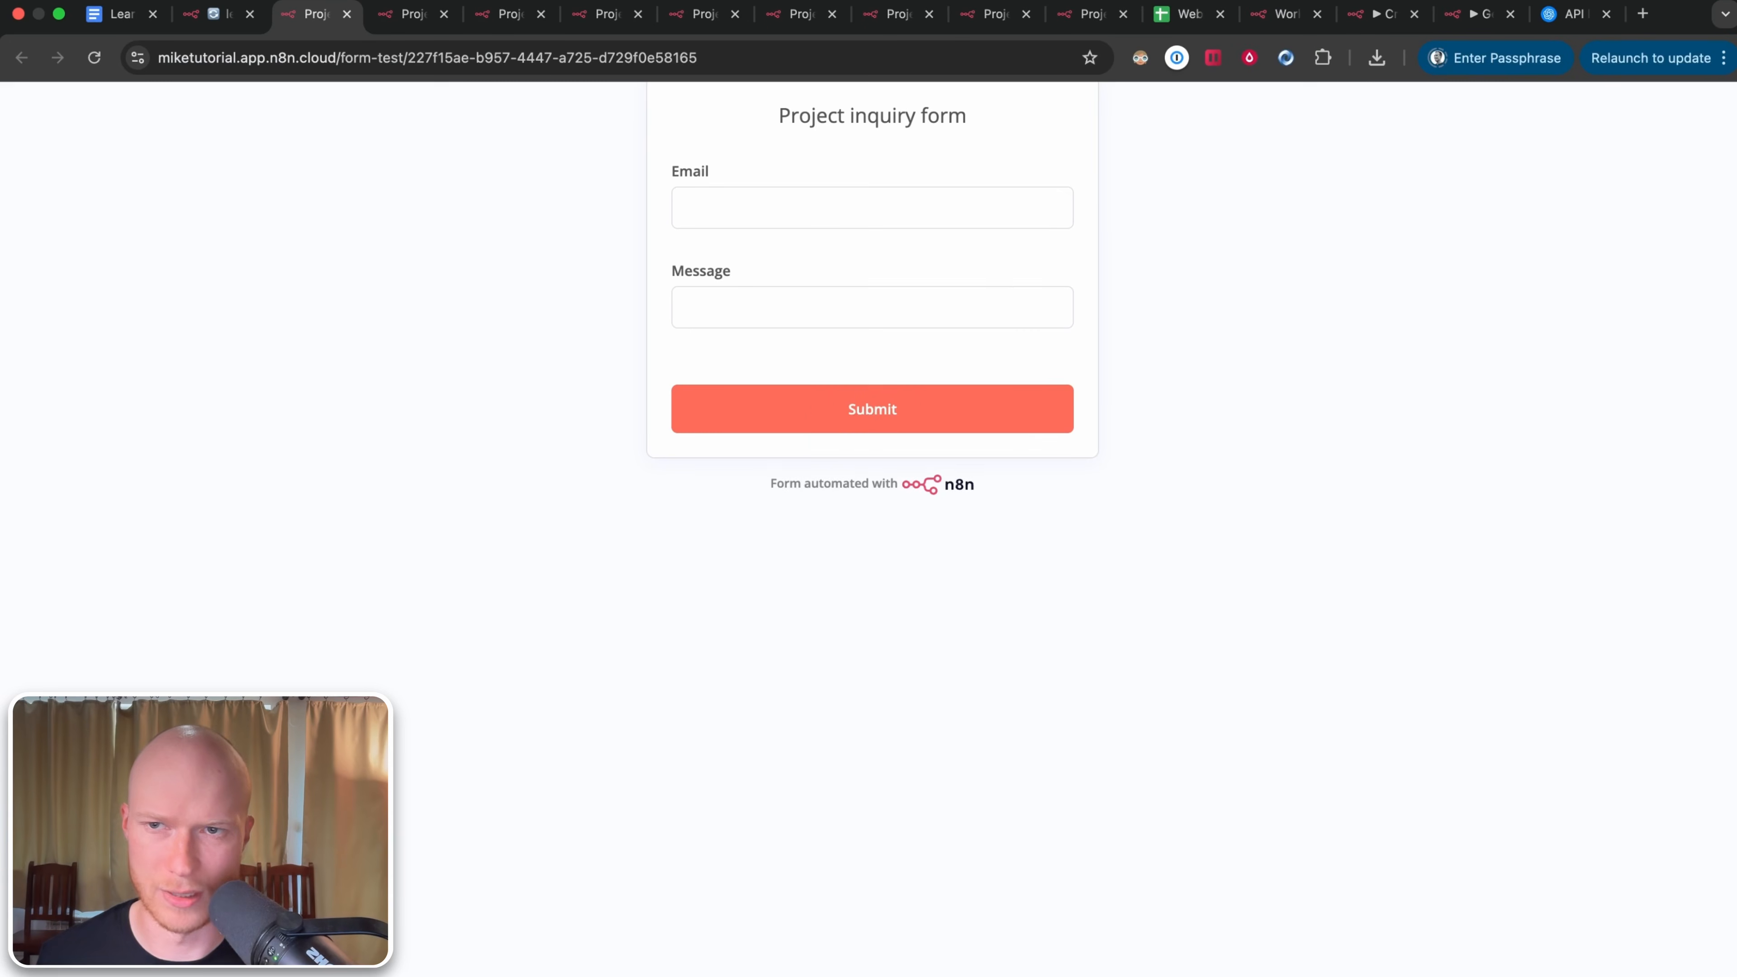
# Step: Submit a second test entry with an email address and message, then inspect AI Spam Check's verdict
pyautogui.click(812, 200)
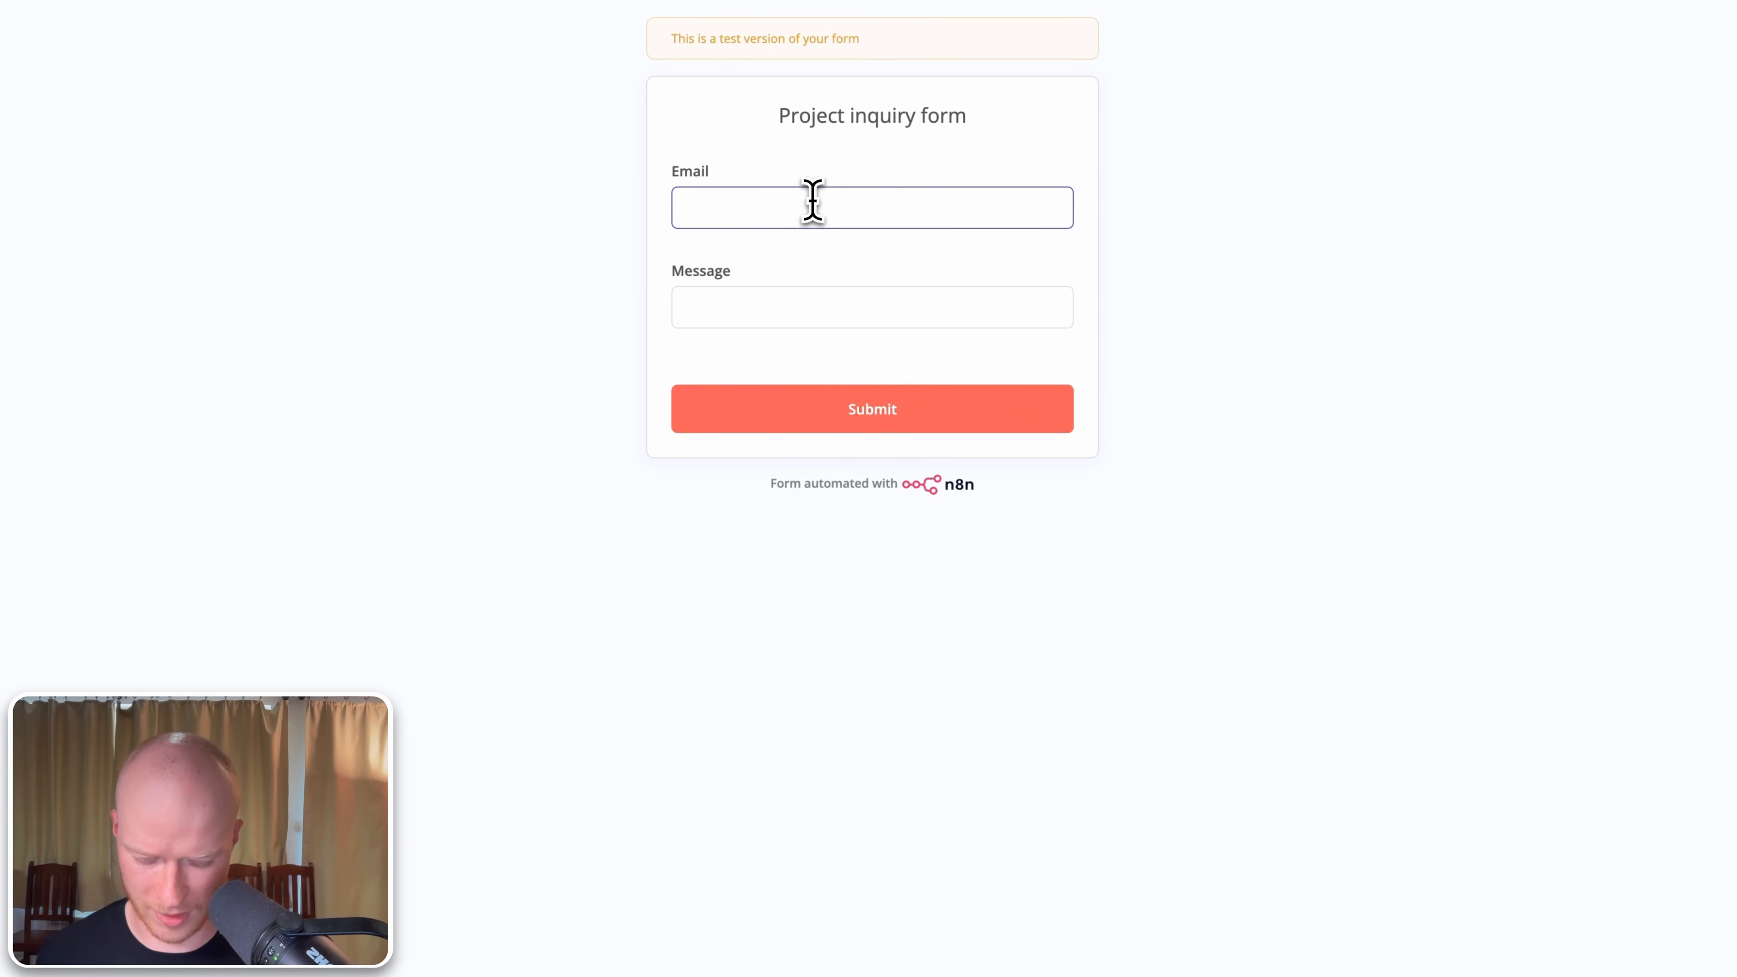
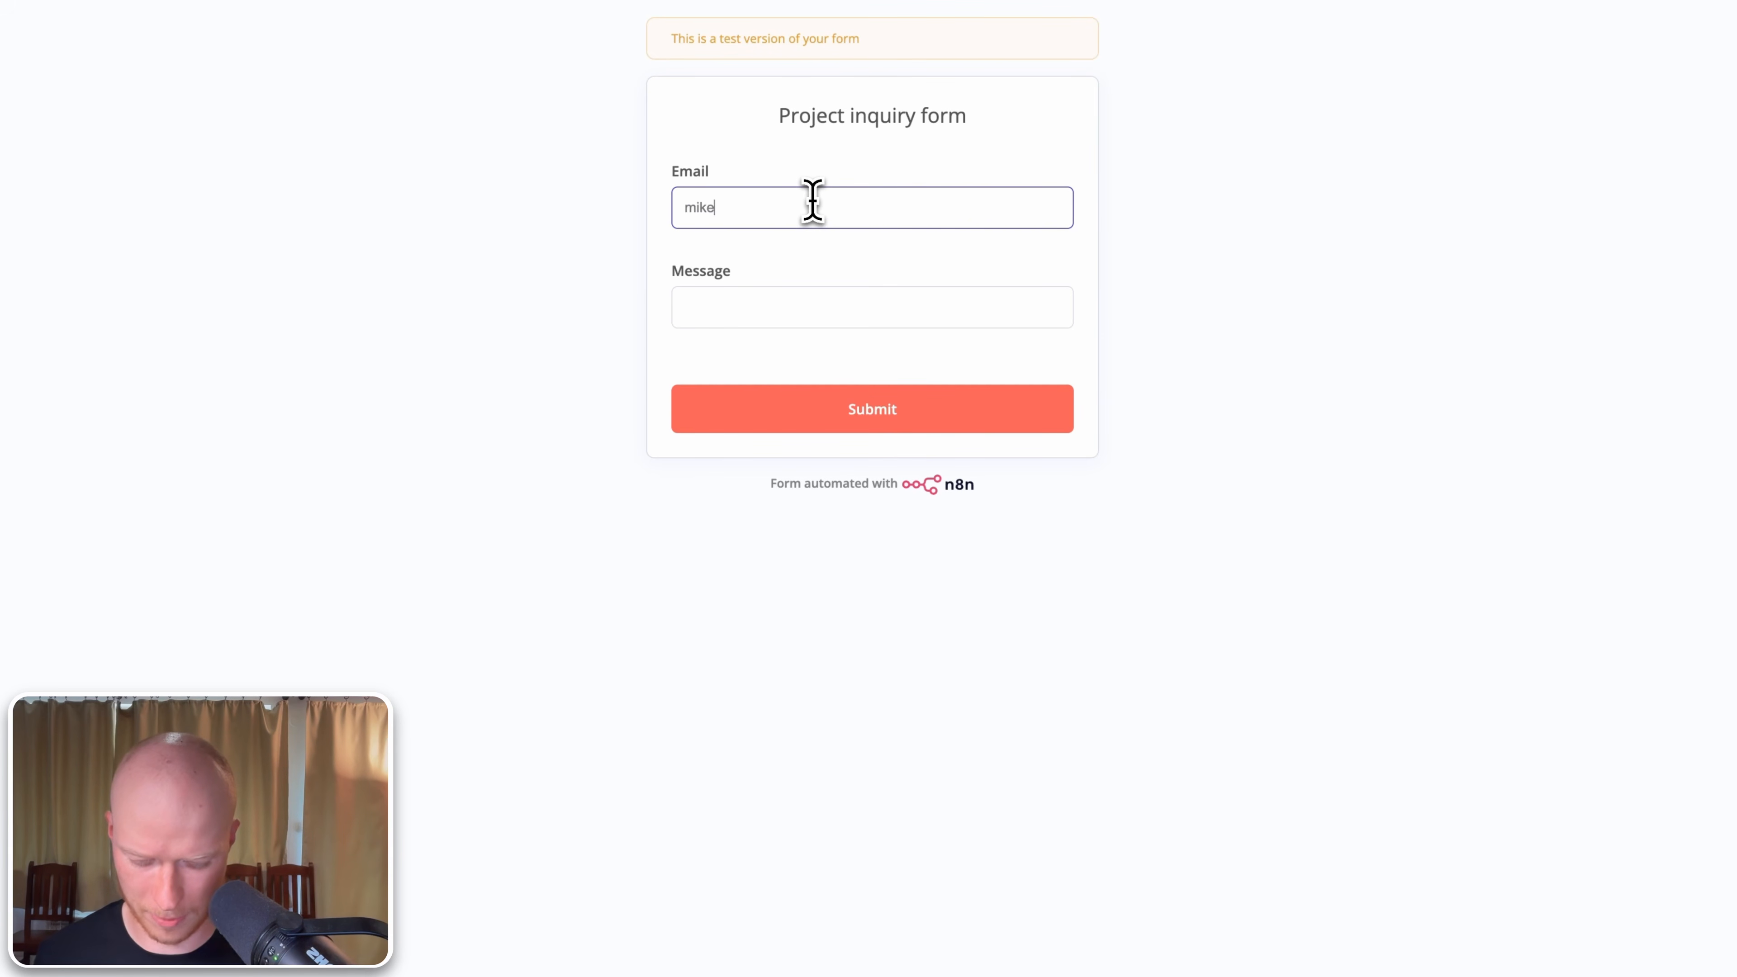
pyautogui.press('Tab')
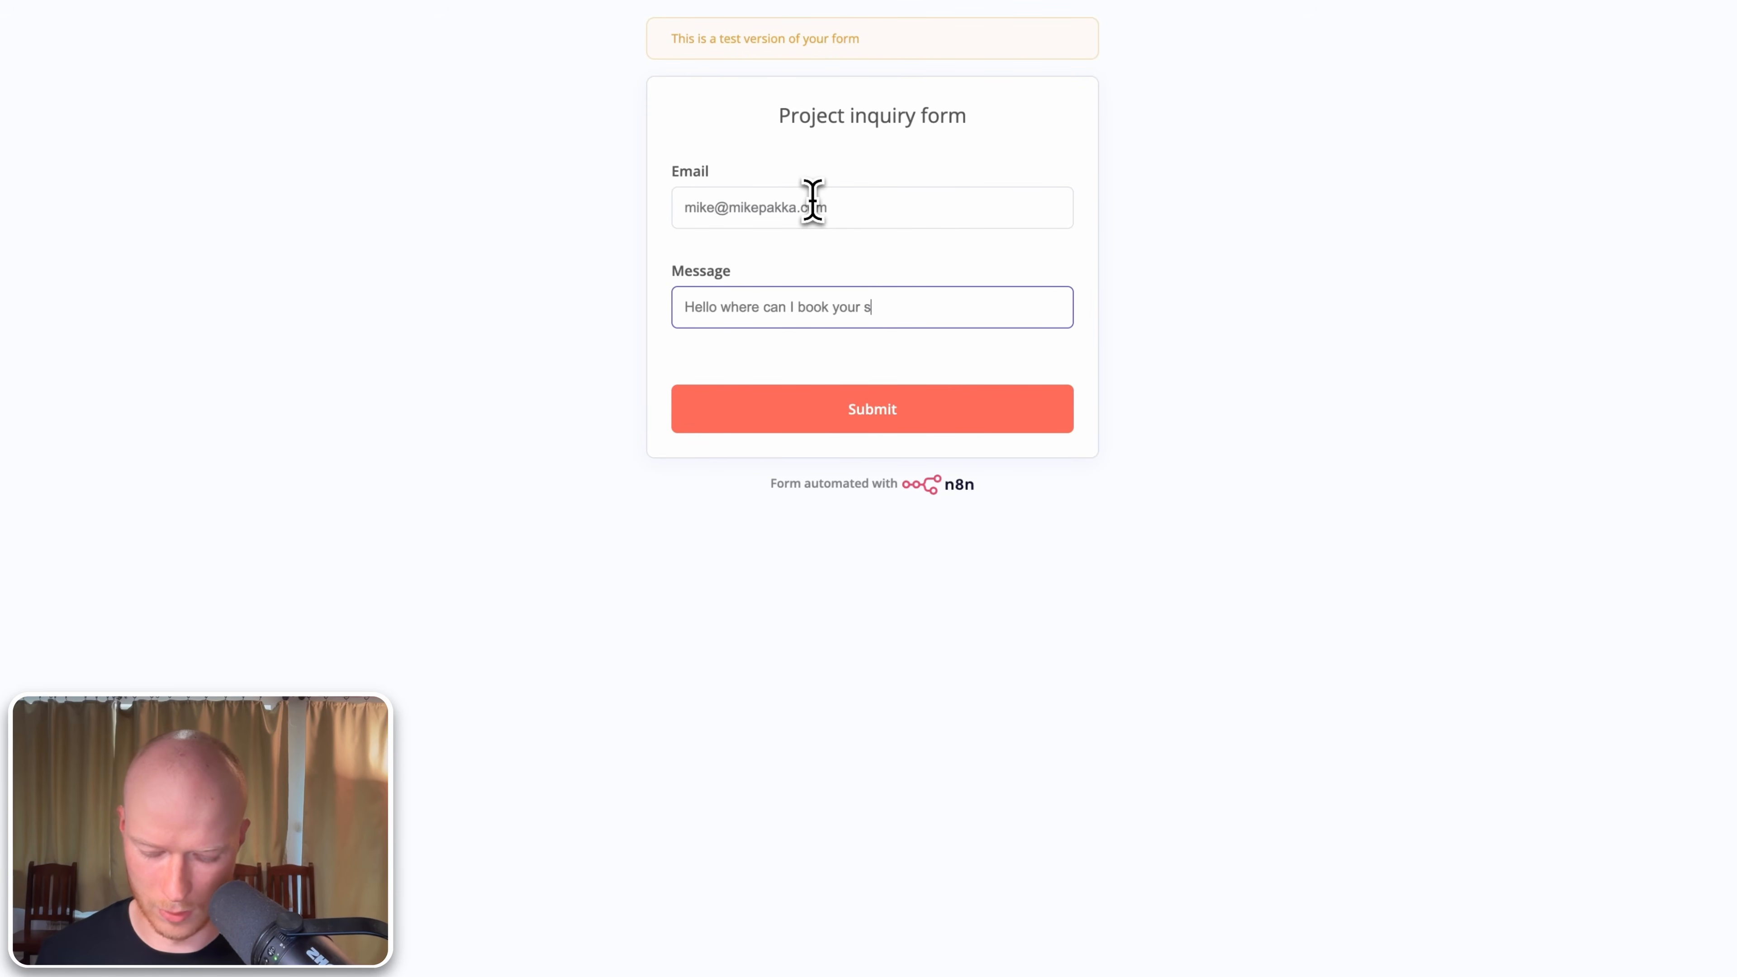
pyautogui.click(918, 412)
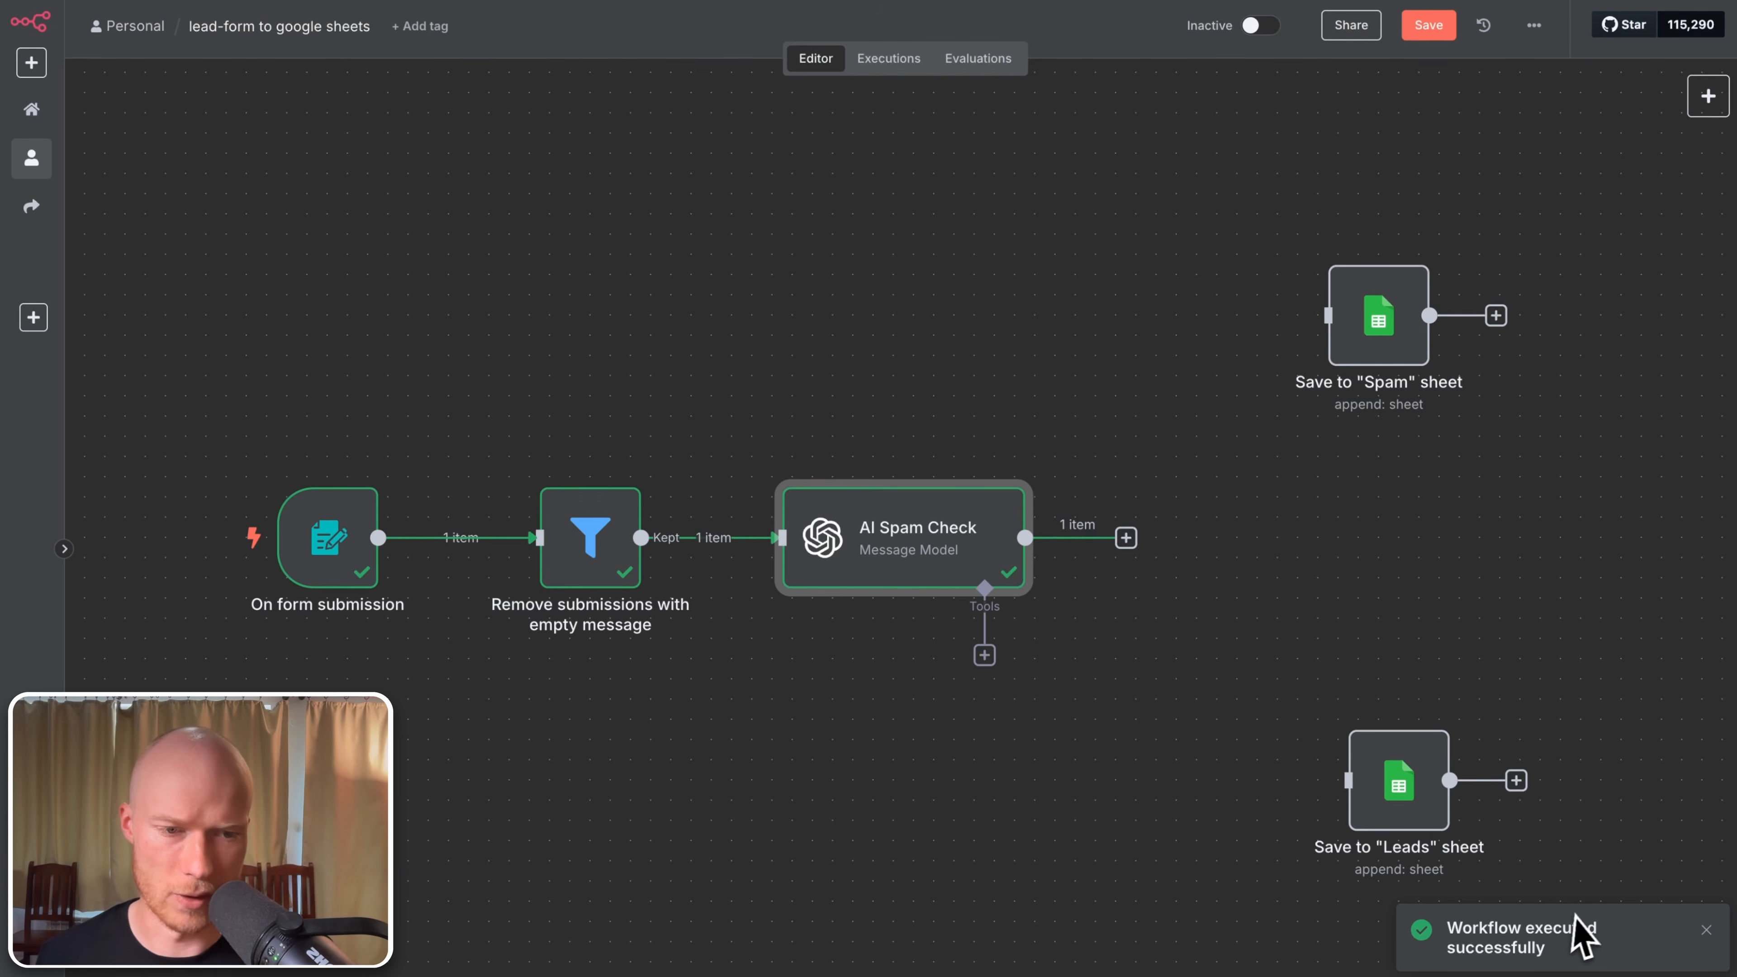
pyautogui.doubleClick(951, 578)
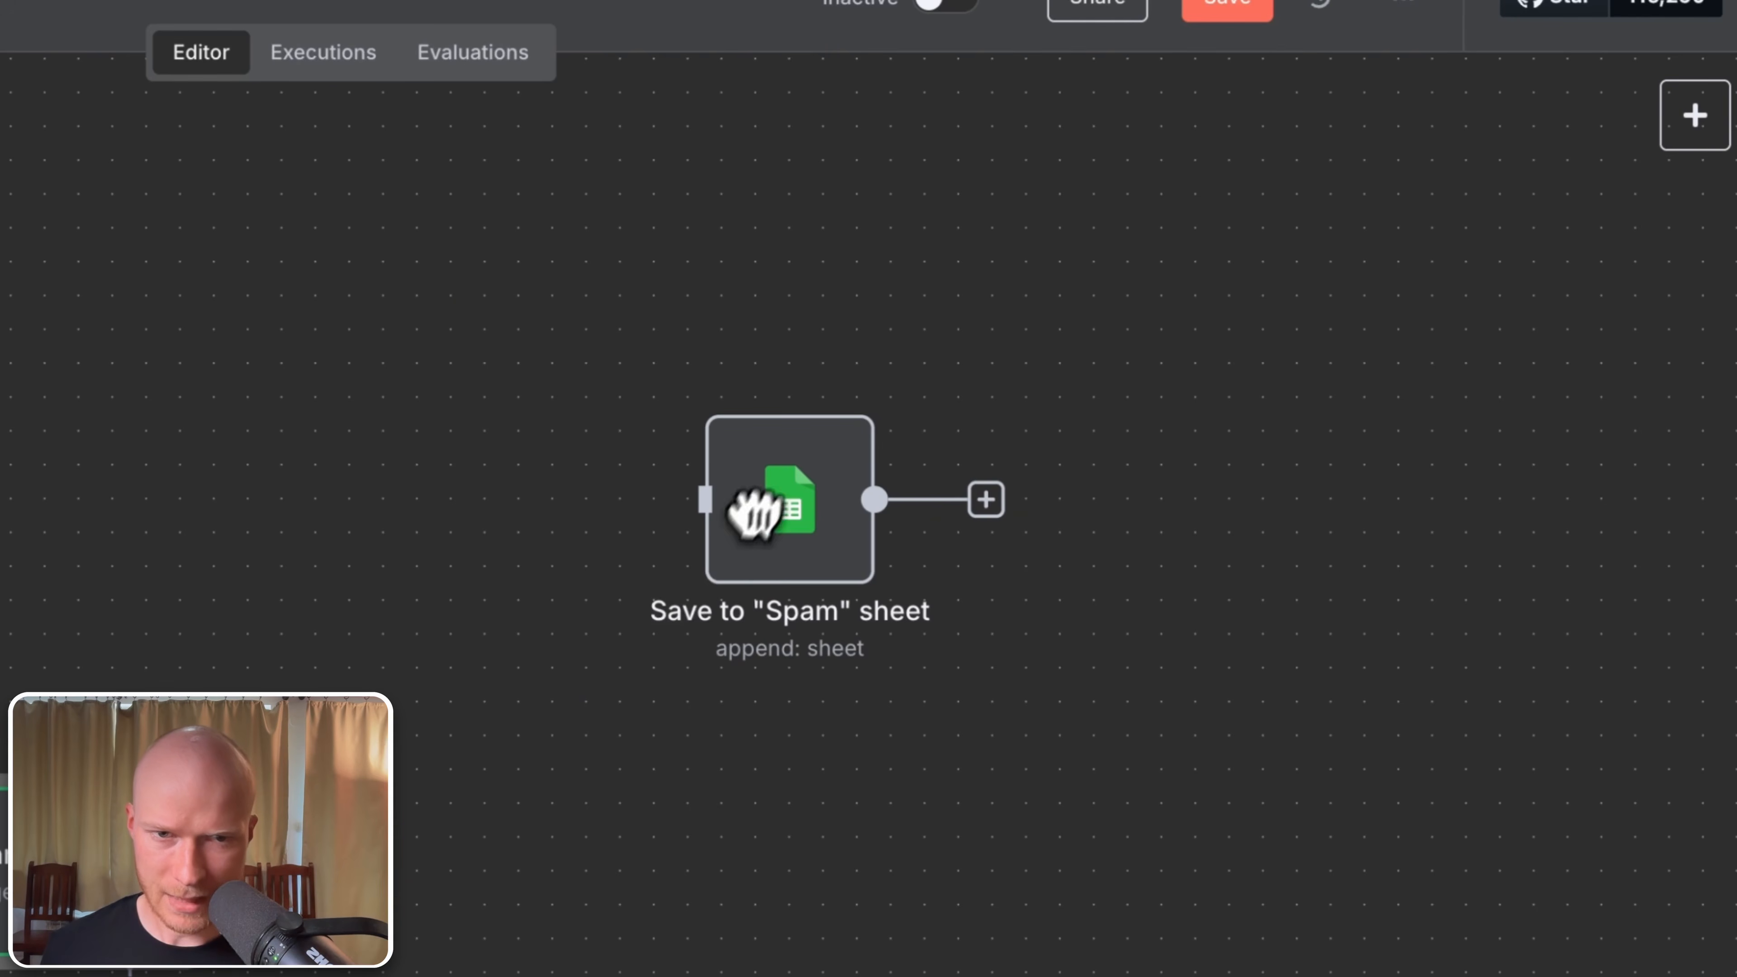
# Step: Reposition both sheet nodes and connect AI Spam Check to the Leads and Spam sheet nodes
pyautogui.moveTo(751, 513); pyautogui.dragTo(877, 516)
pyautogui.moveTo(1127, 820); pyautogui.dragTo(1233, 789)
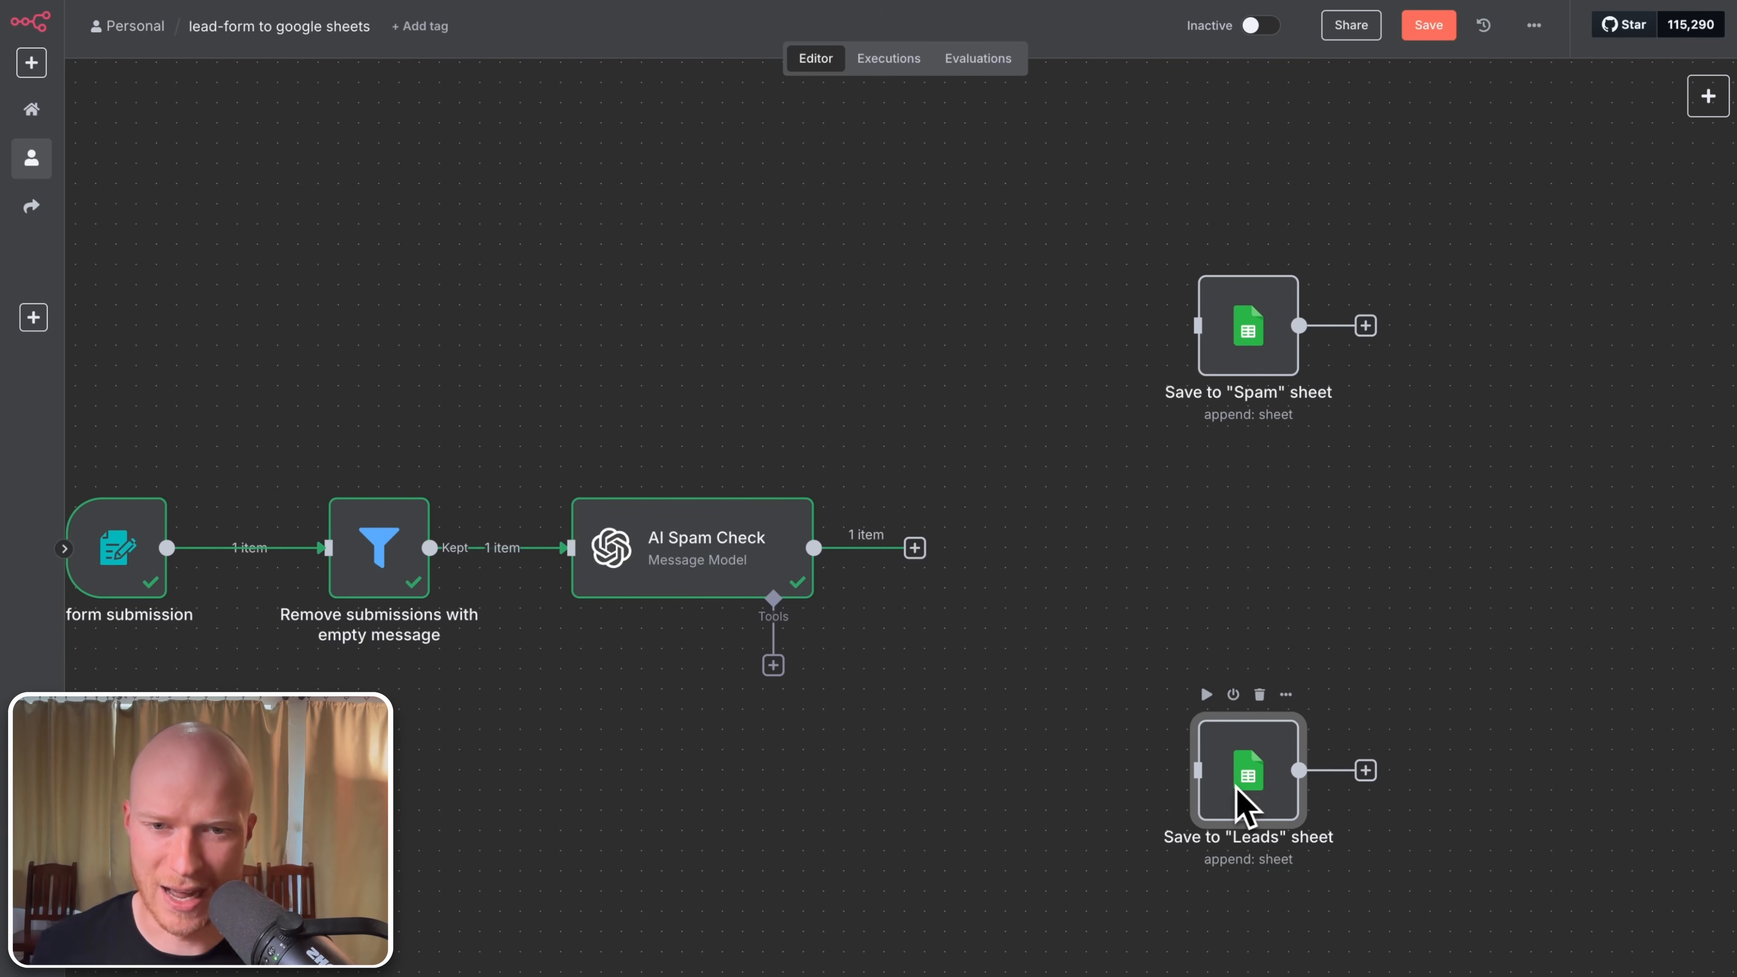
pyautogui.moveTo(915, 548); pyautogui.dragTo(1193, 774)
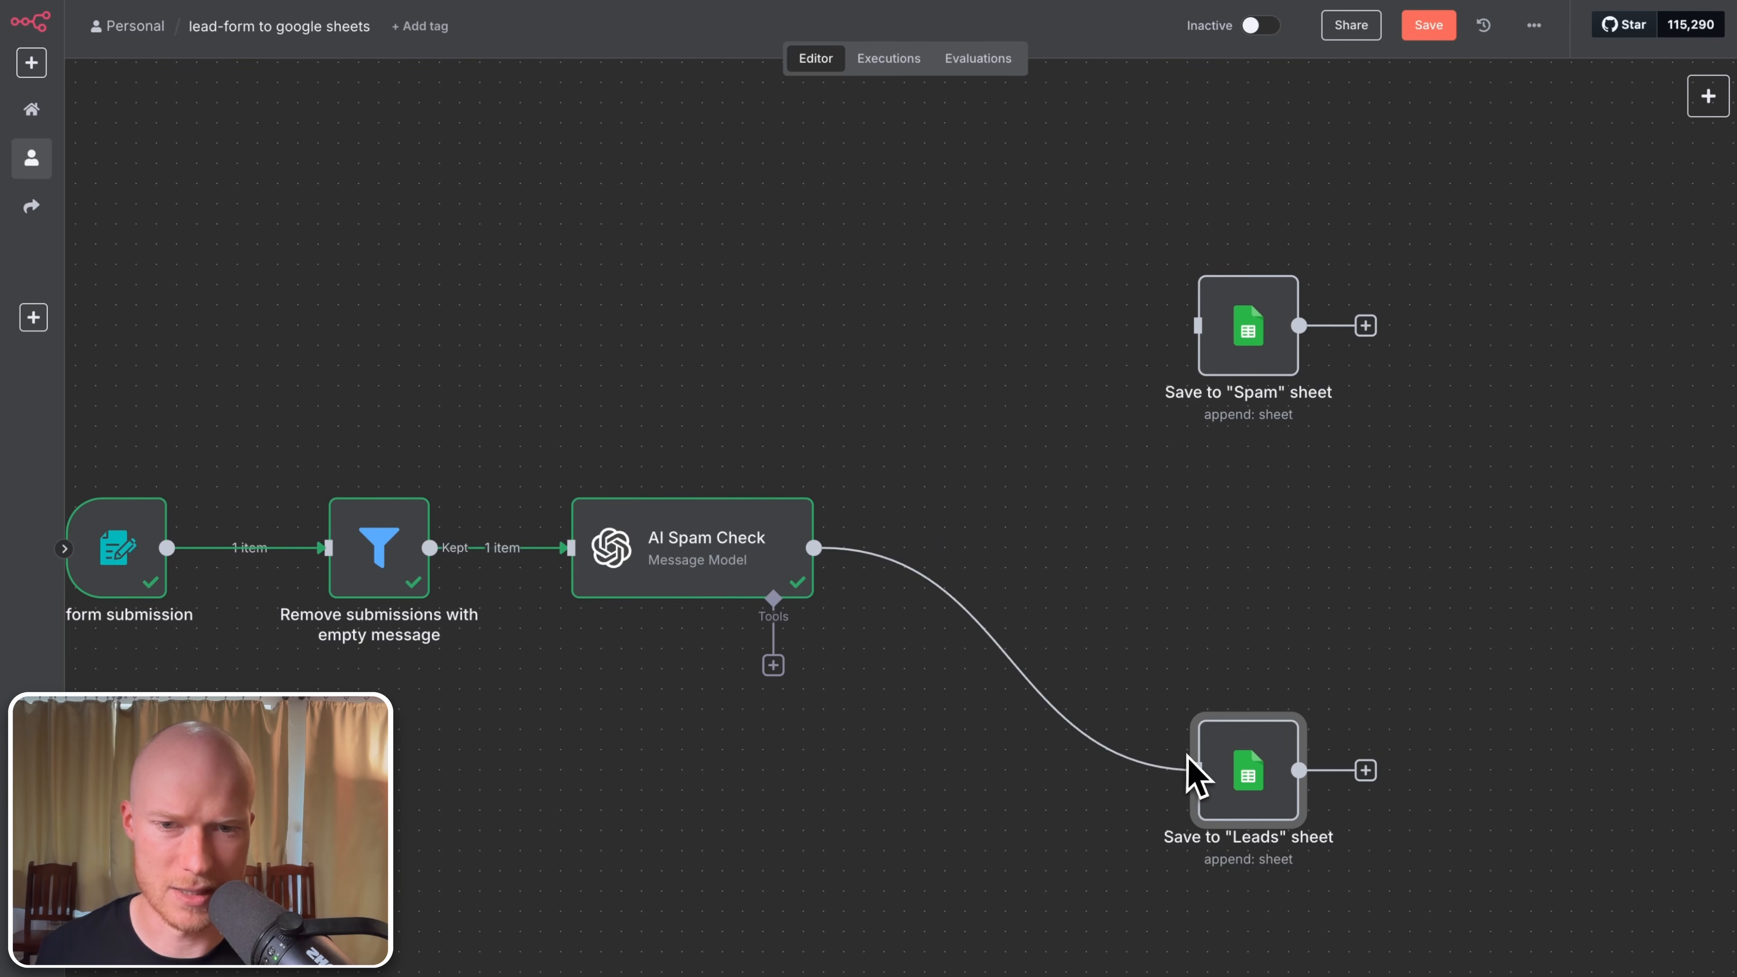
pyautogui.moveTo(814, 547); pyautogui.dragTo(1215, 351)
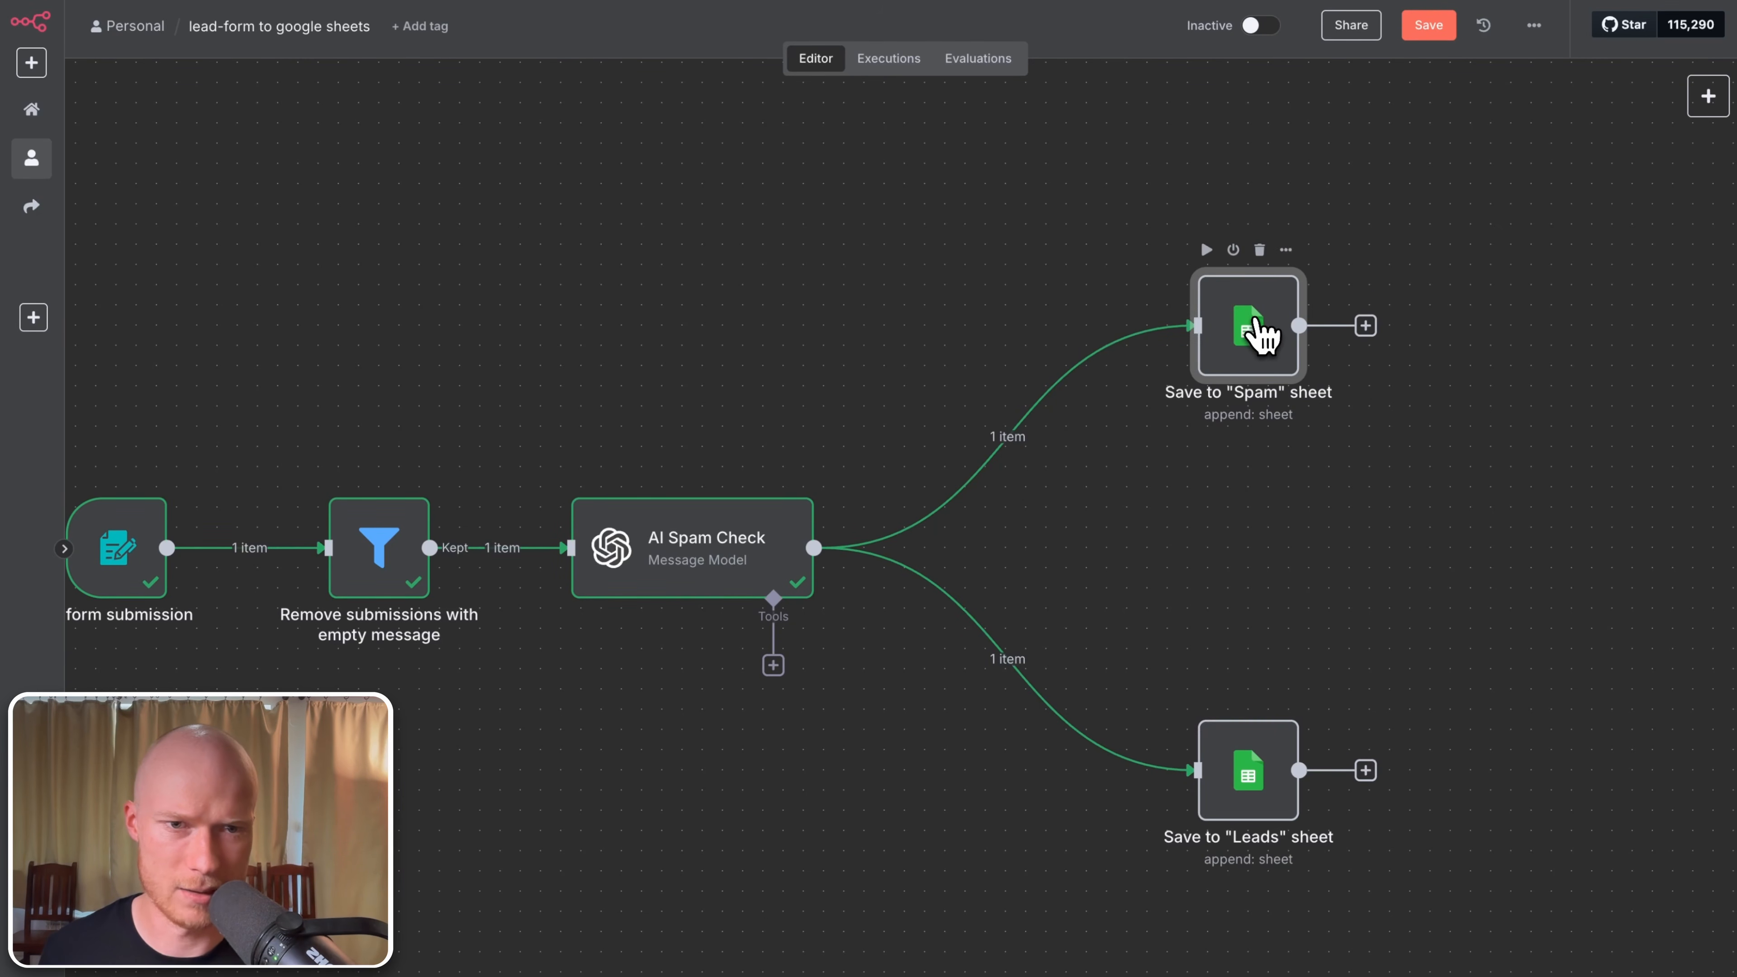
# Step: Set the Save to "Spam" sheet node's destination sheet to Spam
pyautogui.doubleClick(1260, 334)
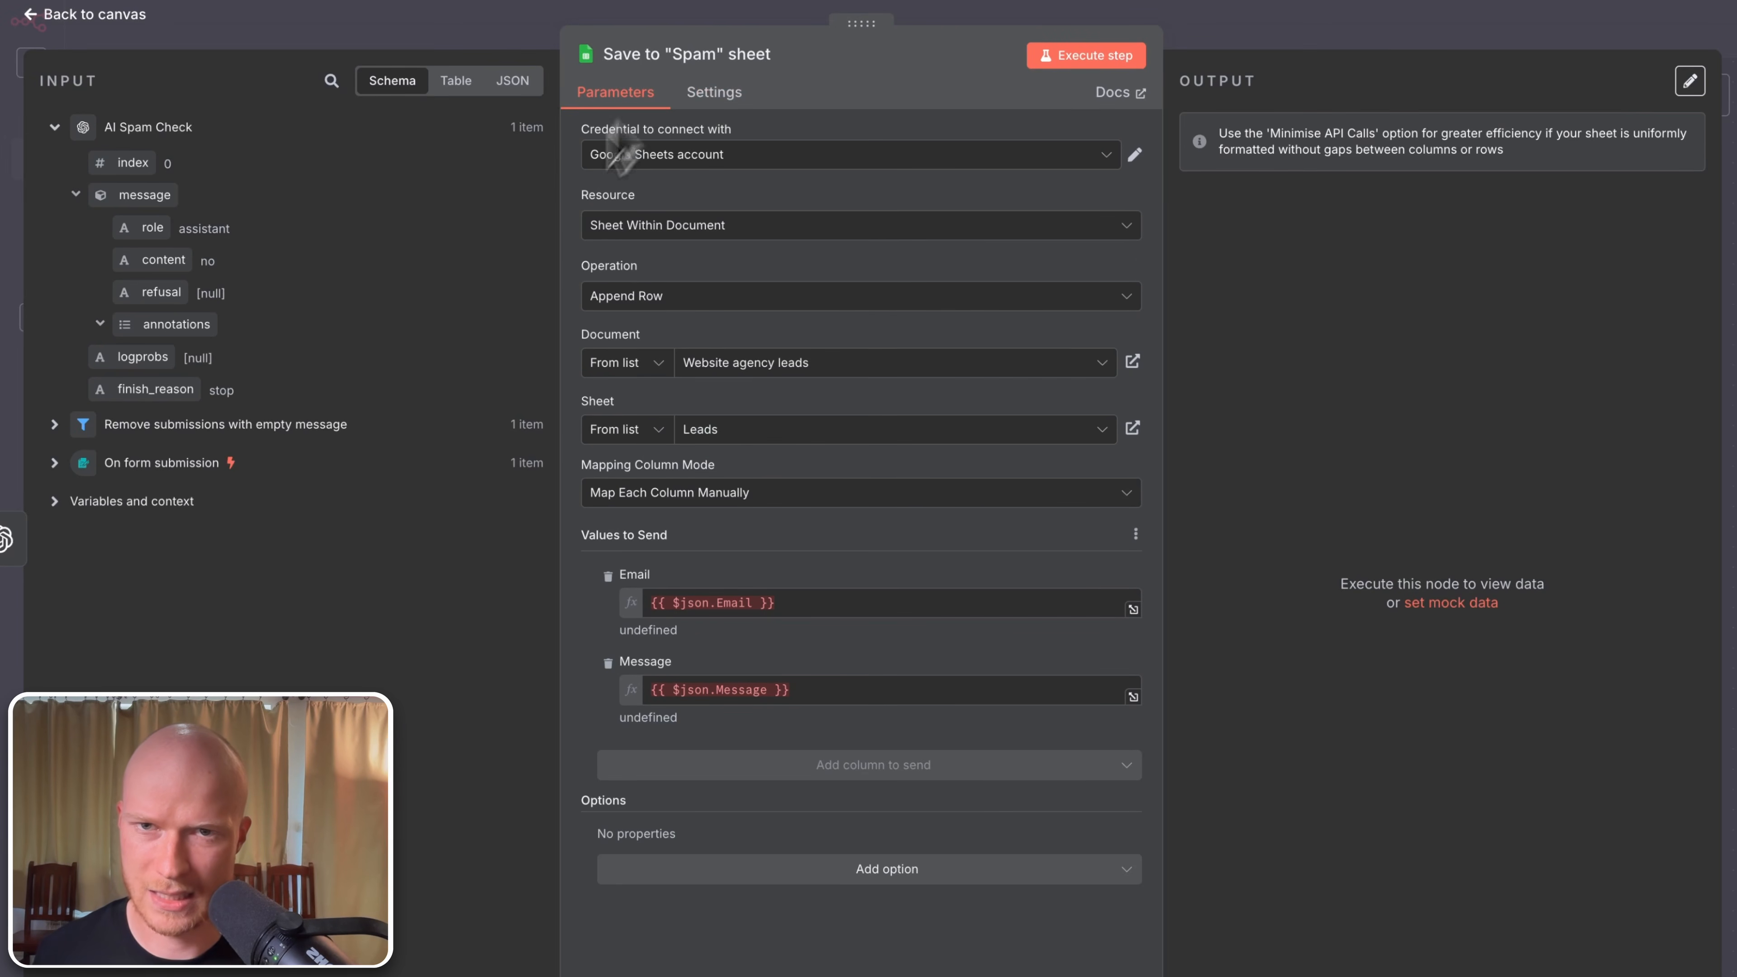
pyautogui.click(799, 438)
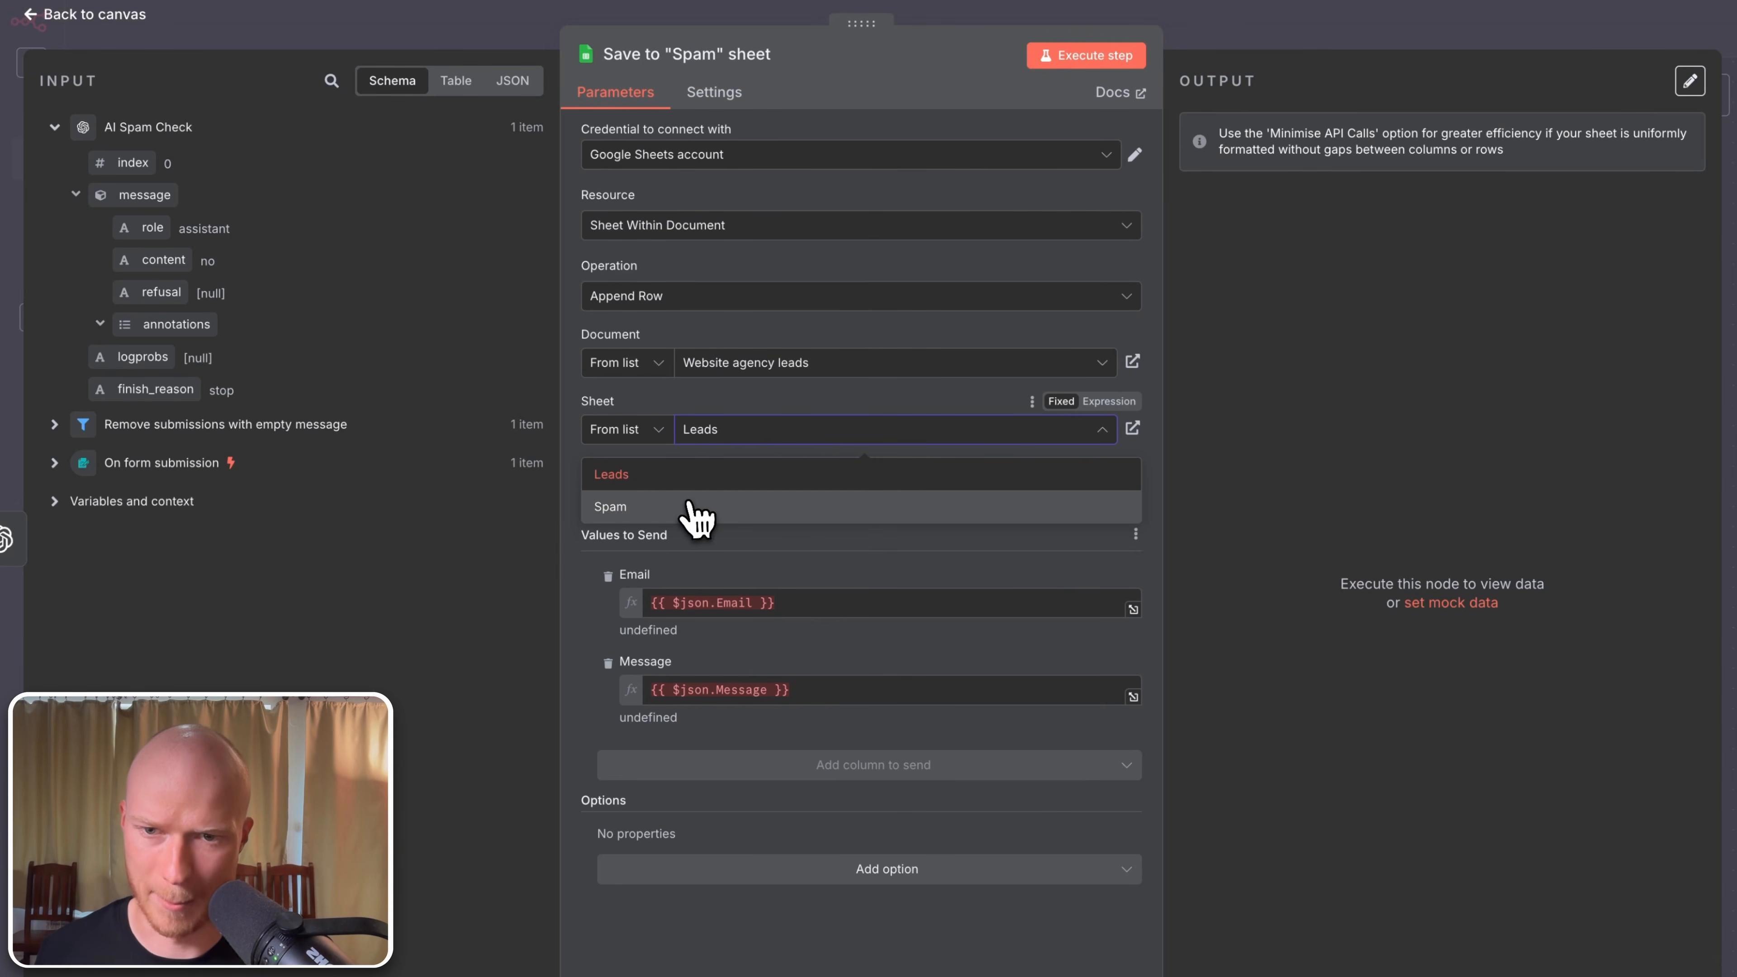
pyautogui.click(696, 508)
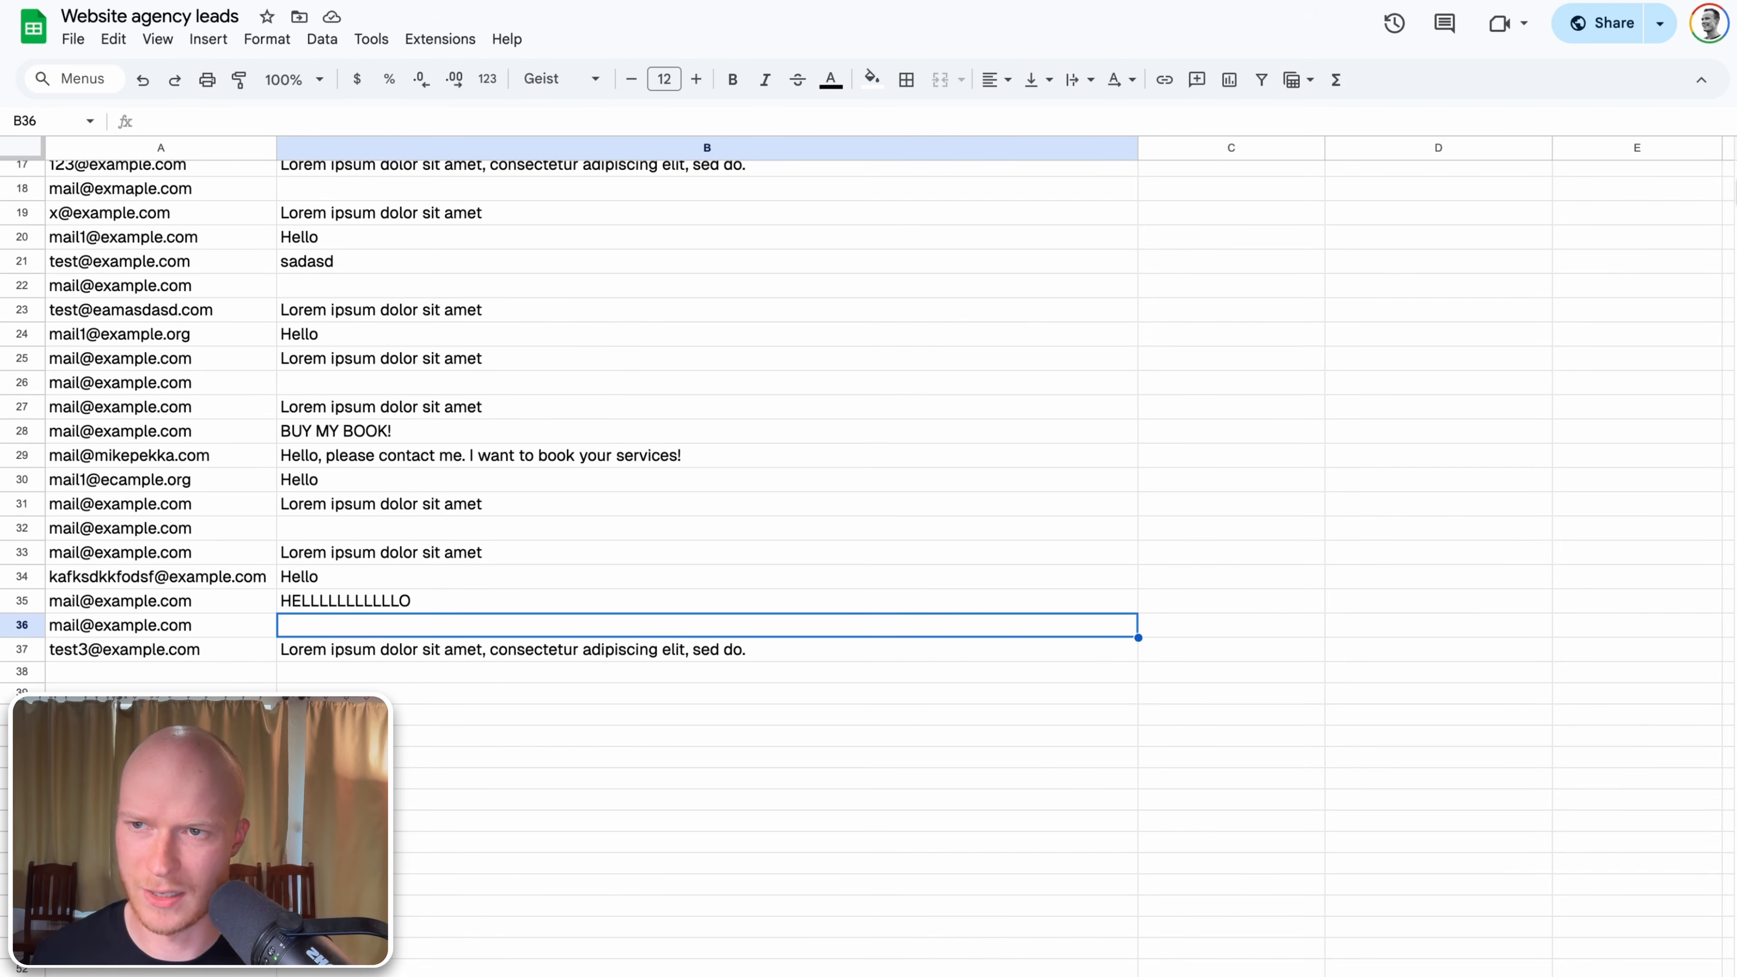
pyautogui.scroll(7, 330, 446)
pyautogui.scroll(-7, 403, 257)
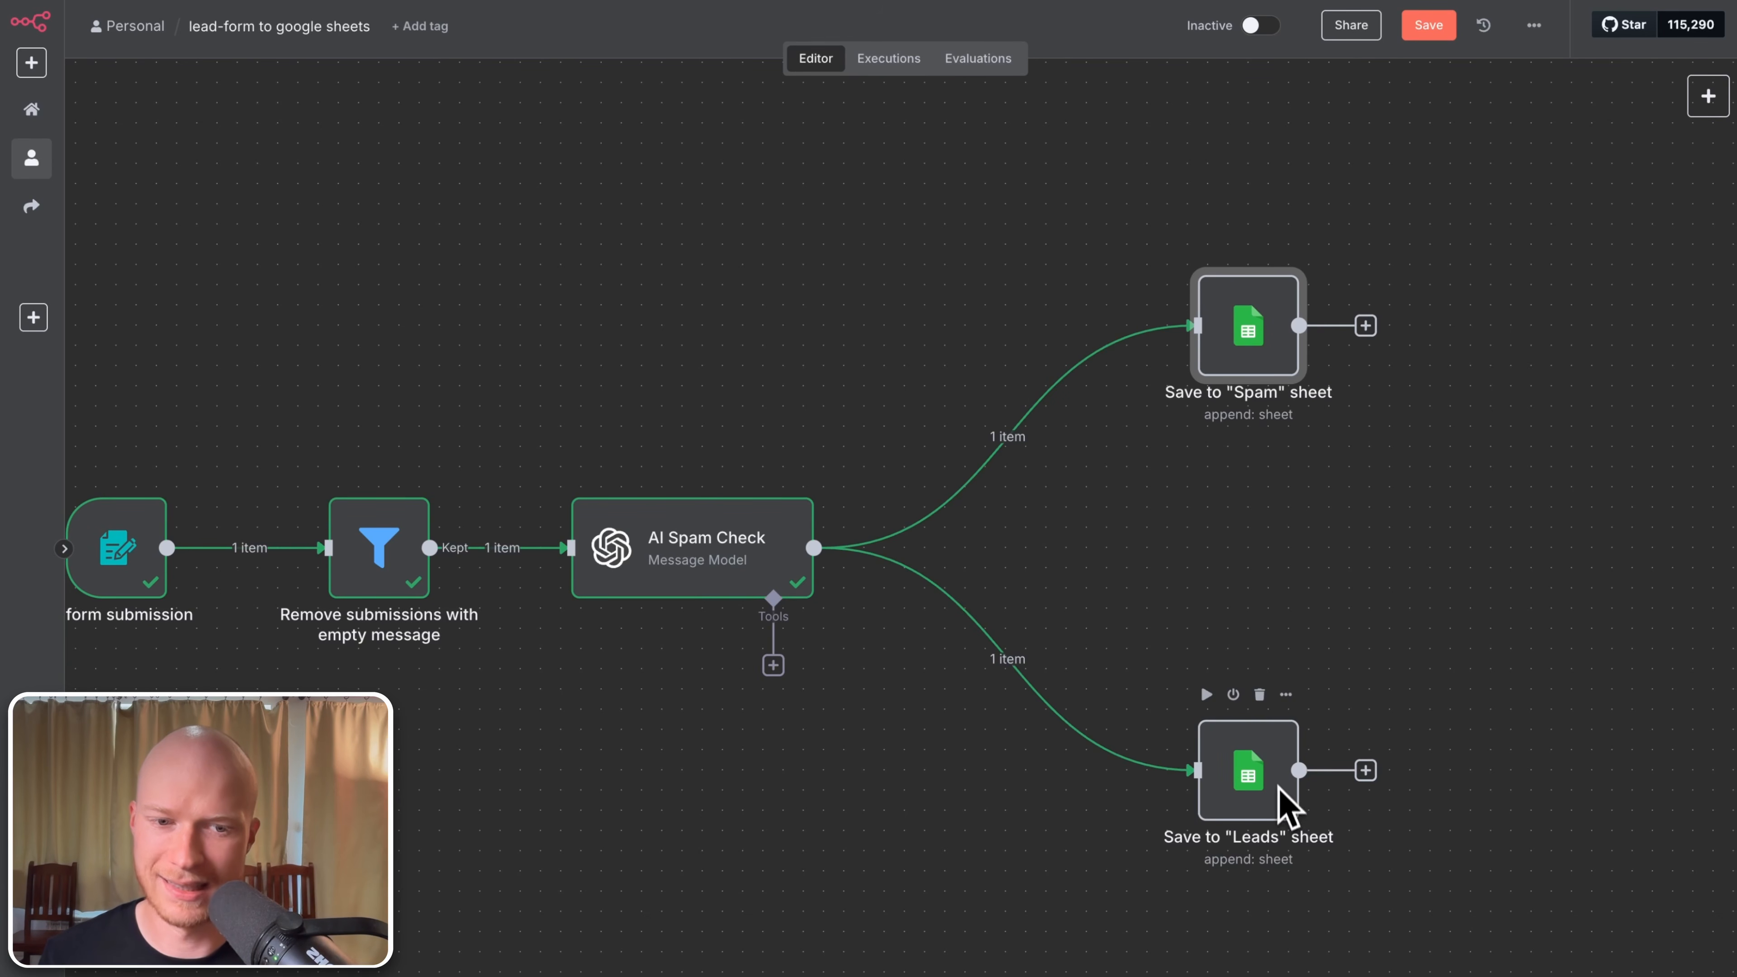
# Step: Add an If node from the Flow category and place it near the Leads sheet node
pyautogui.click(1708, 99)
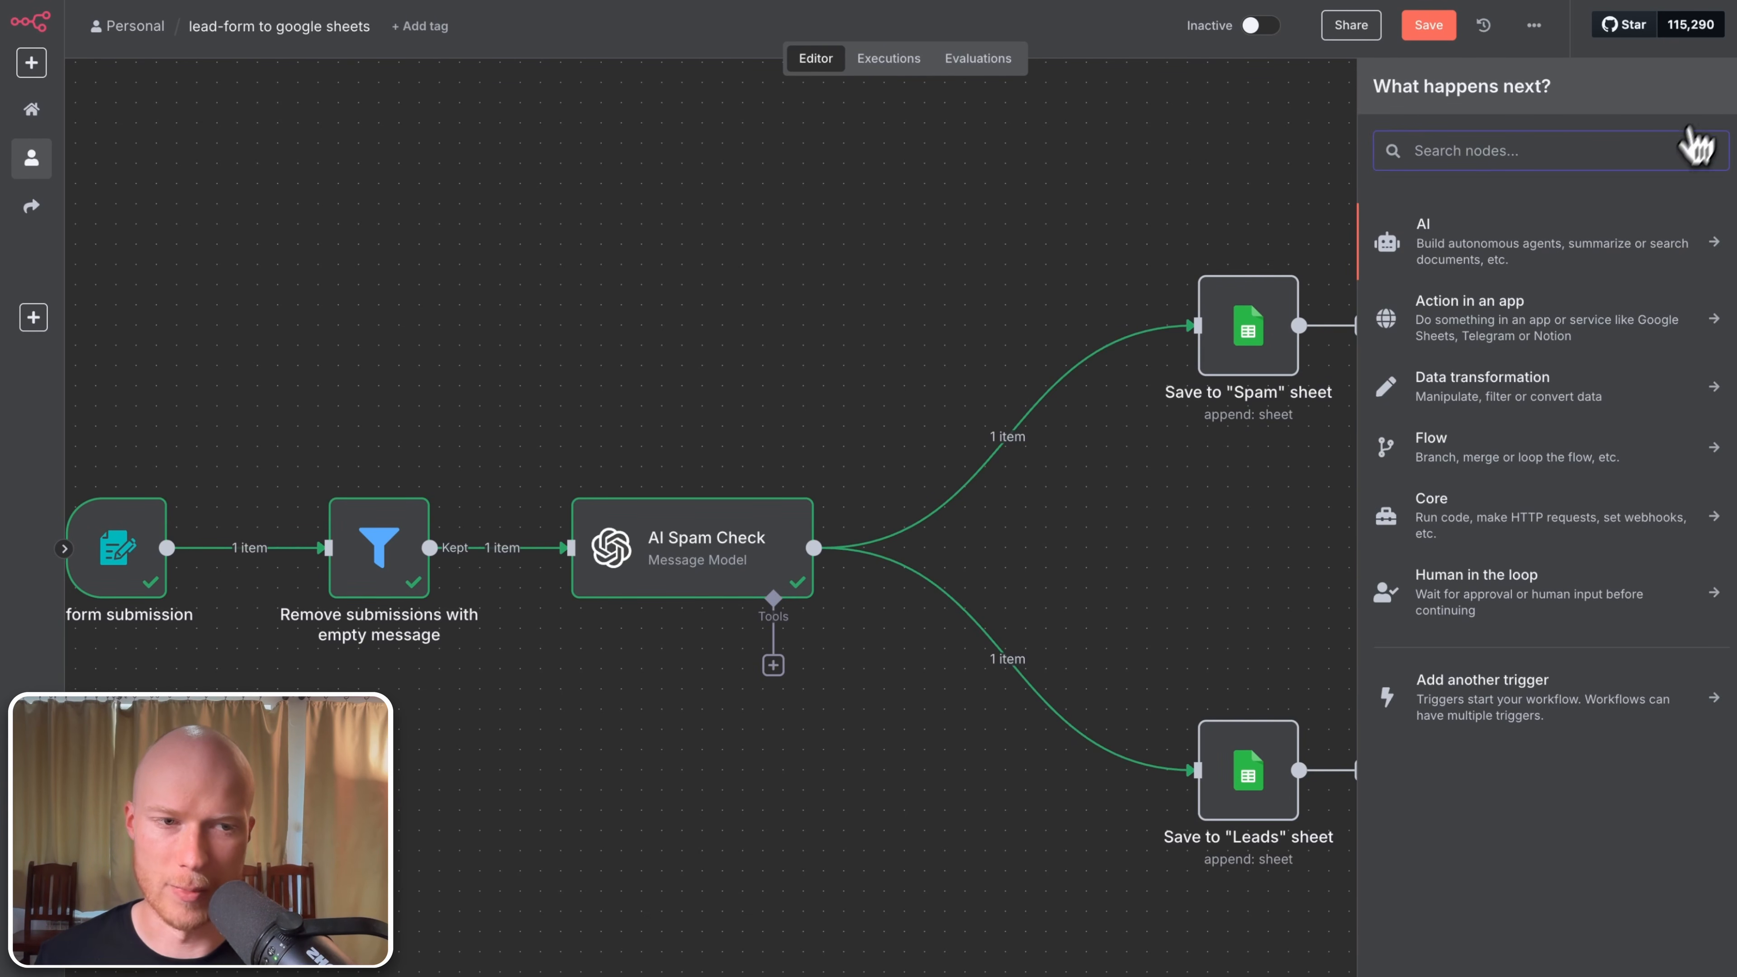
pyautogui.click(1598, 457)
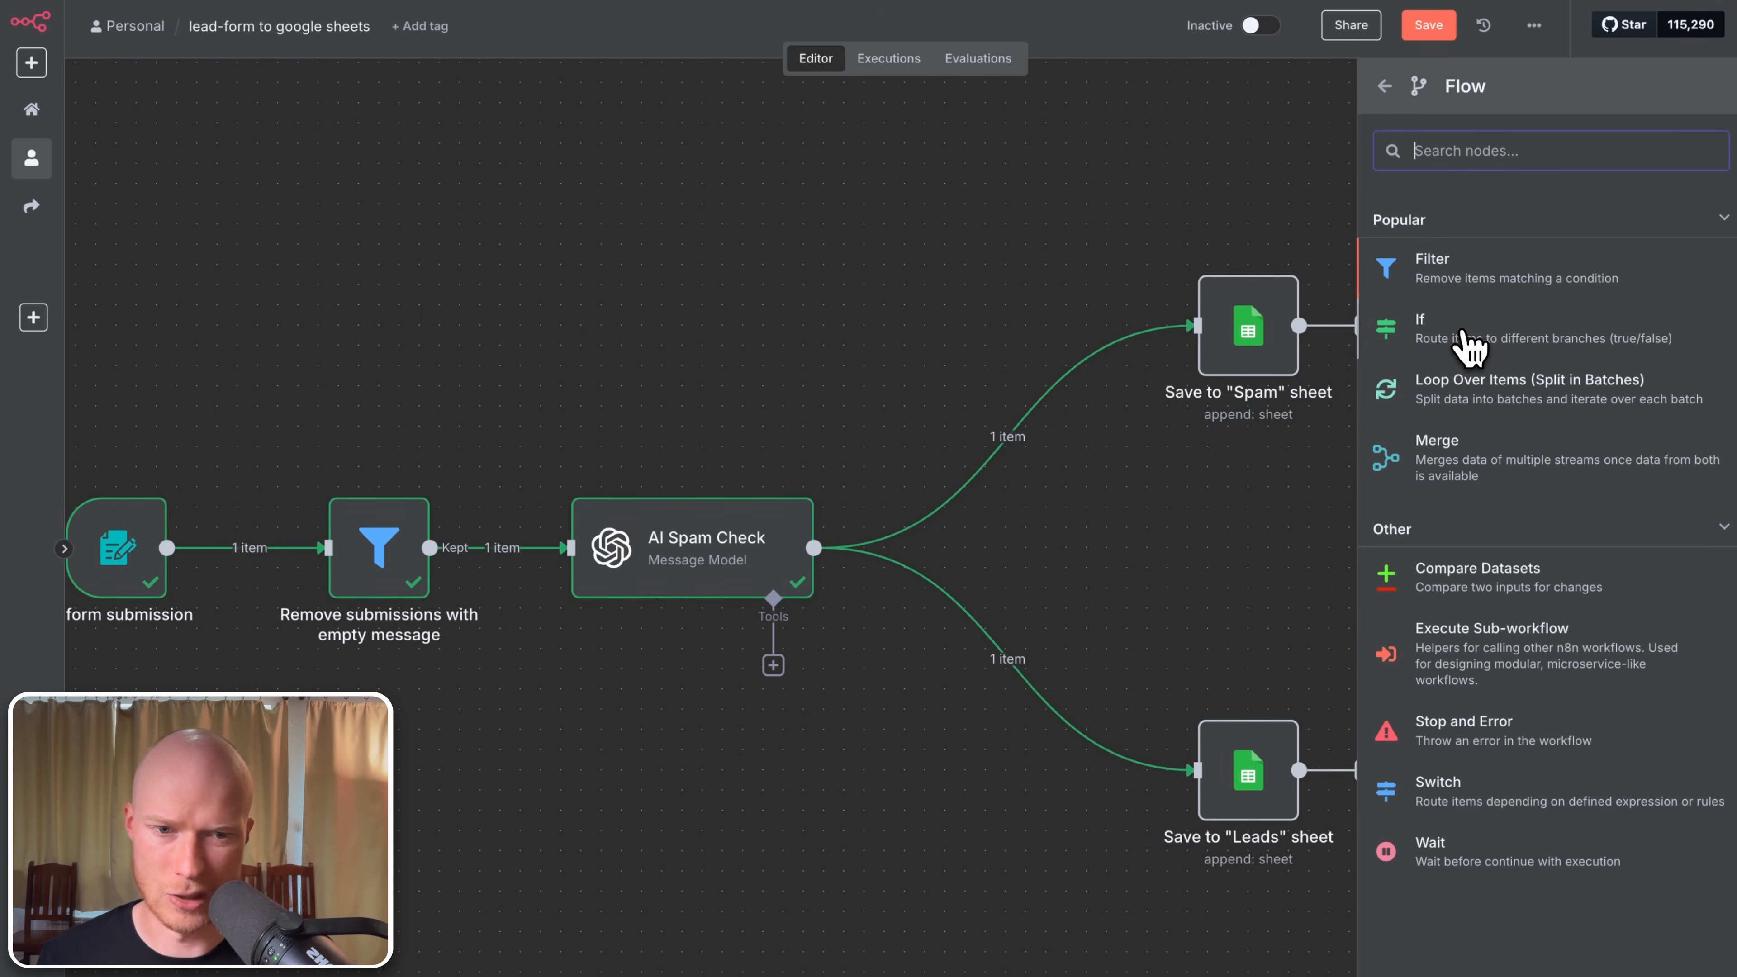
pyautogui.click(1468, 342)
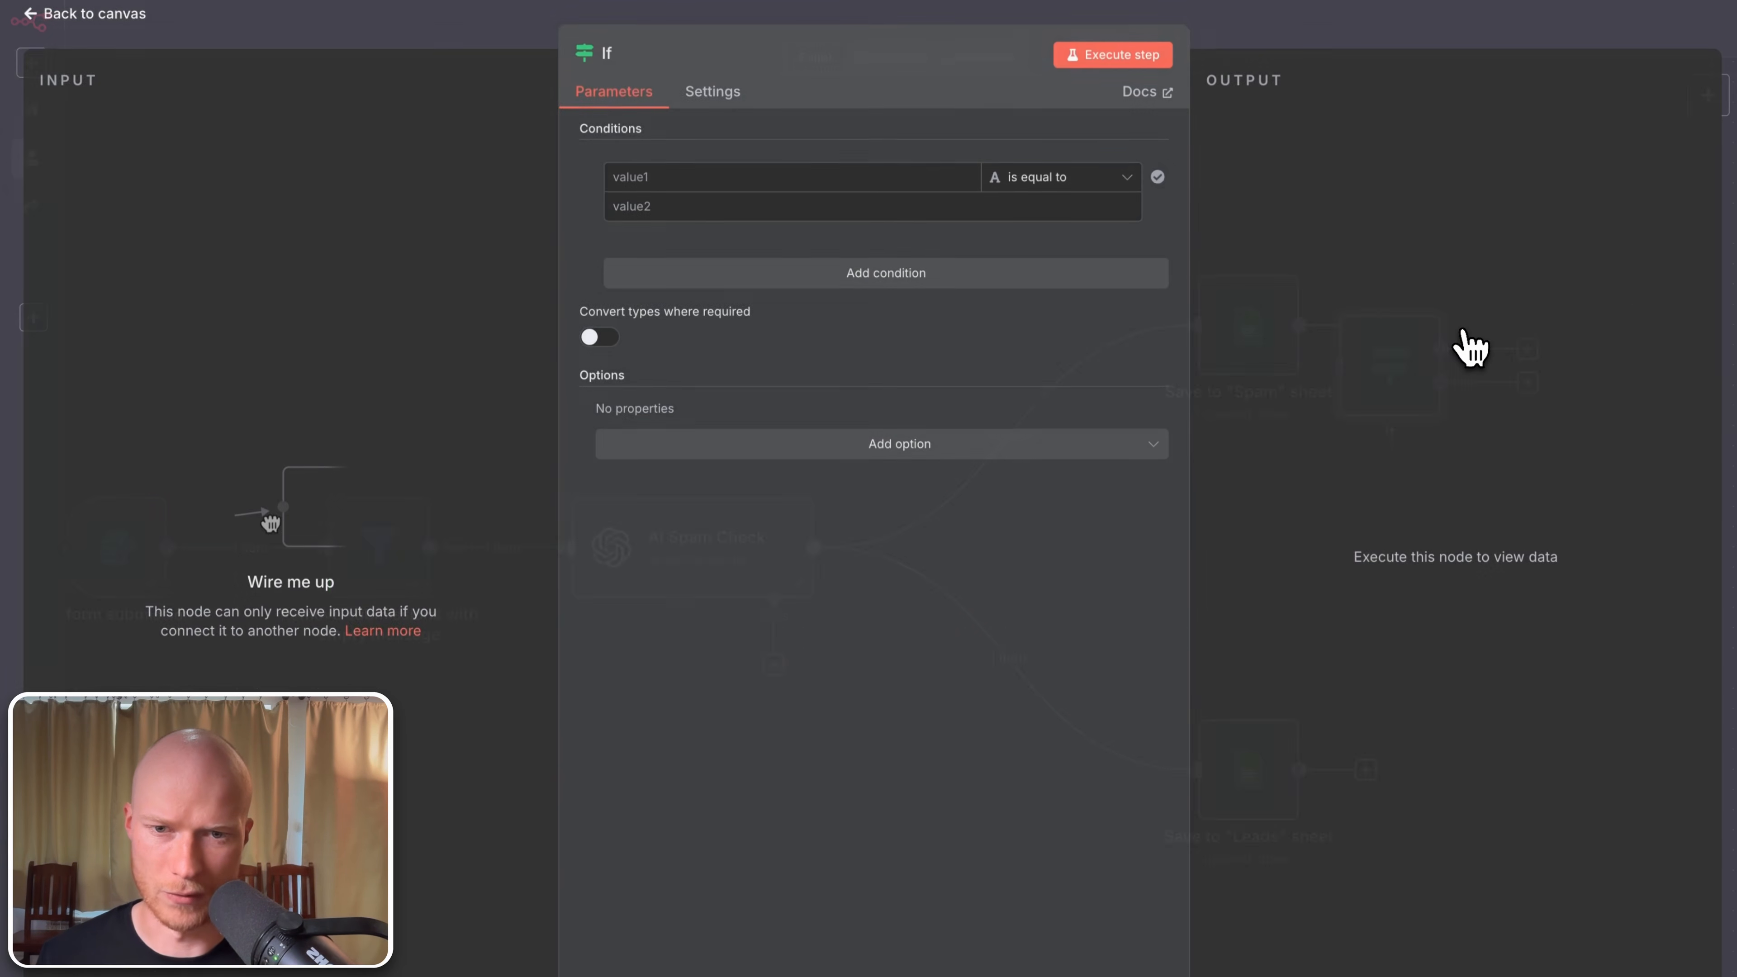
pyautogui.click(82, 10)
pyautogui.moveTo(1366, 393); pyautogui.dragTo(889, 830)
# Step: Remove AI Spam Check's links to both sheet nodes and connect it to the If node instead
pyautogui.click(1026, 661)
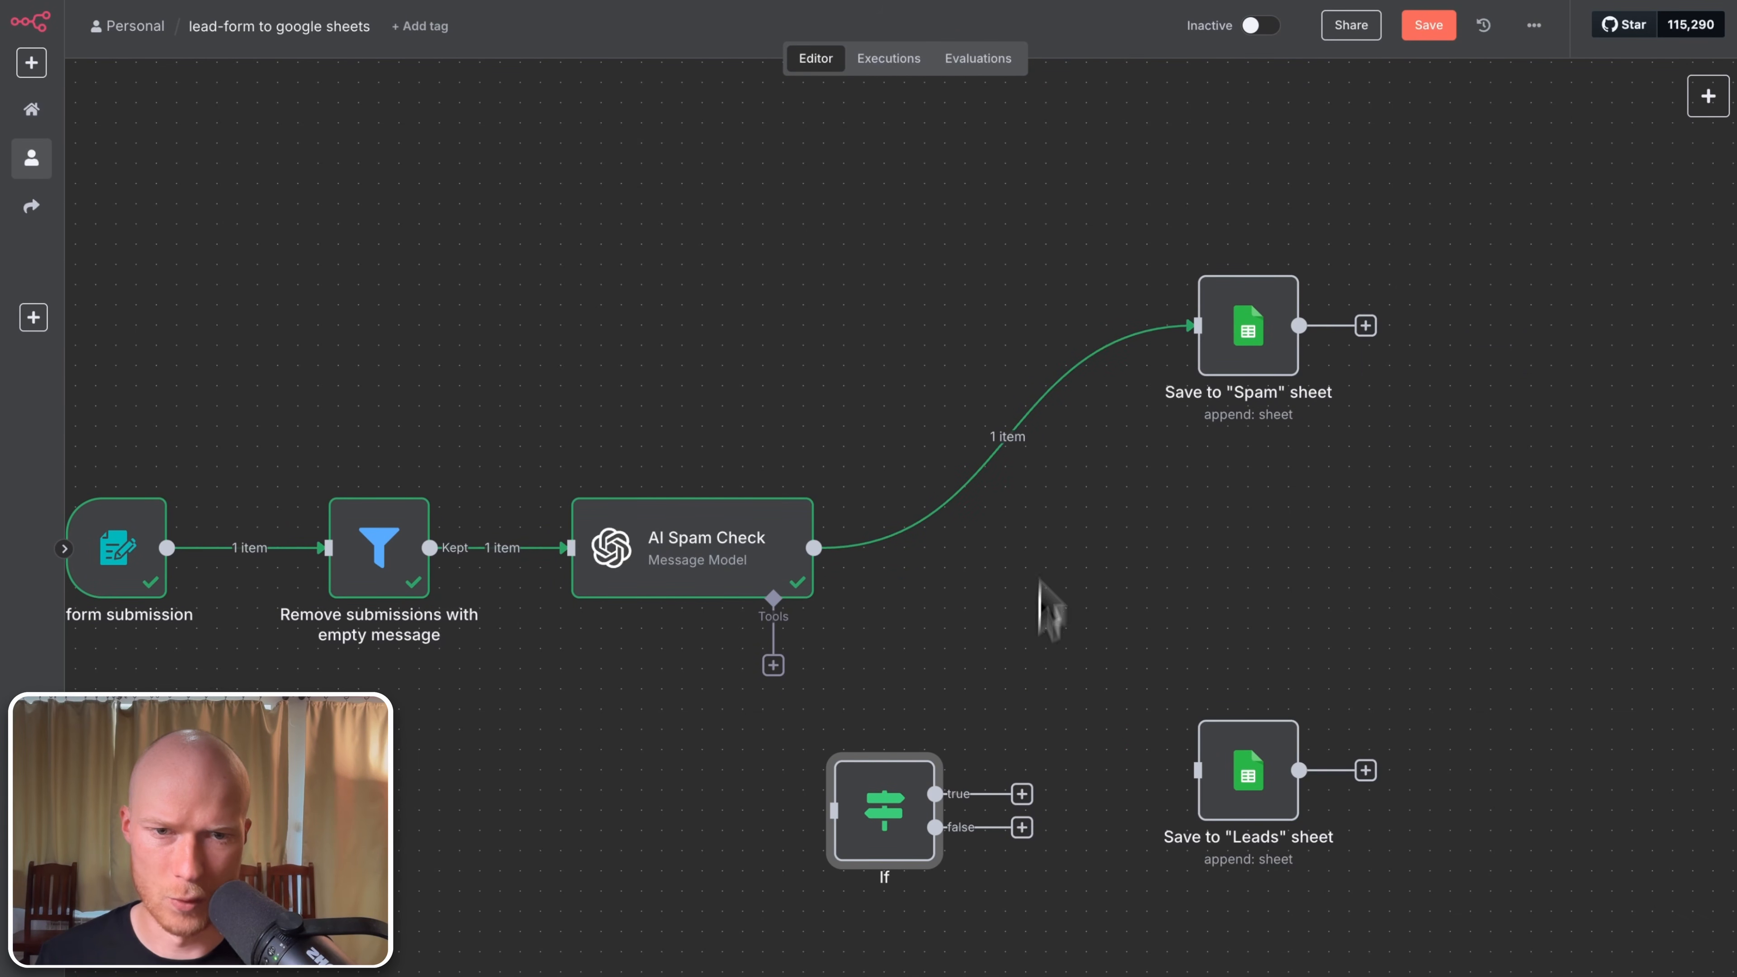
pyautogui.click(1026, 437)
pyautogui.moveTo(885, 833); pyautogui.dragTo(966, 571)
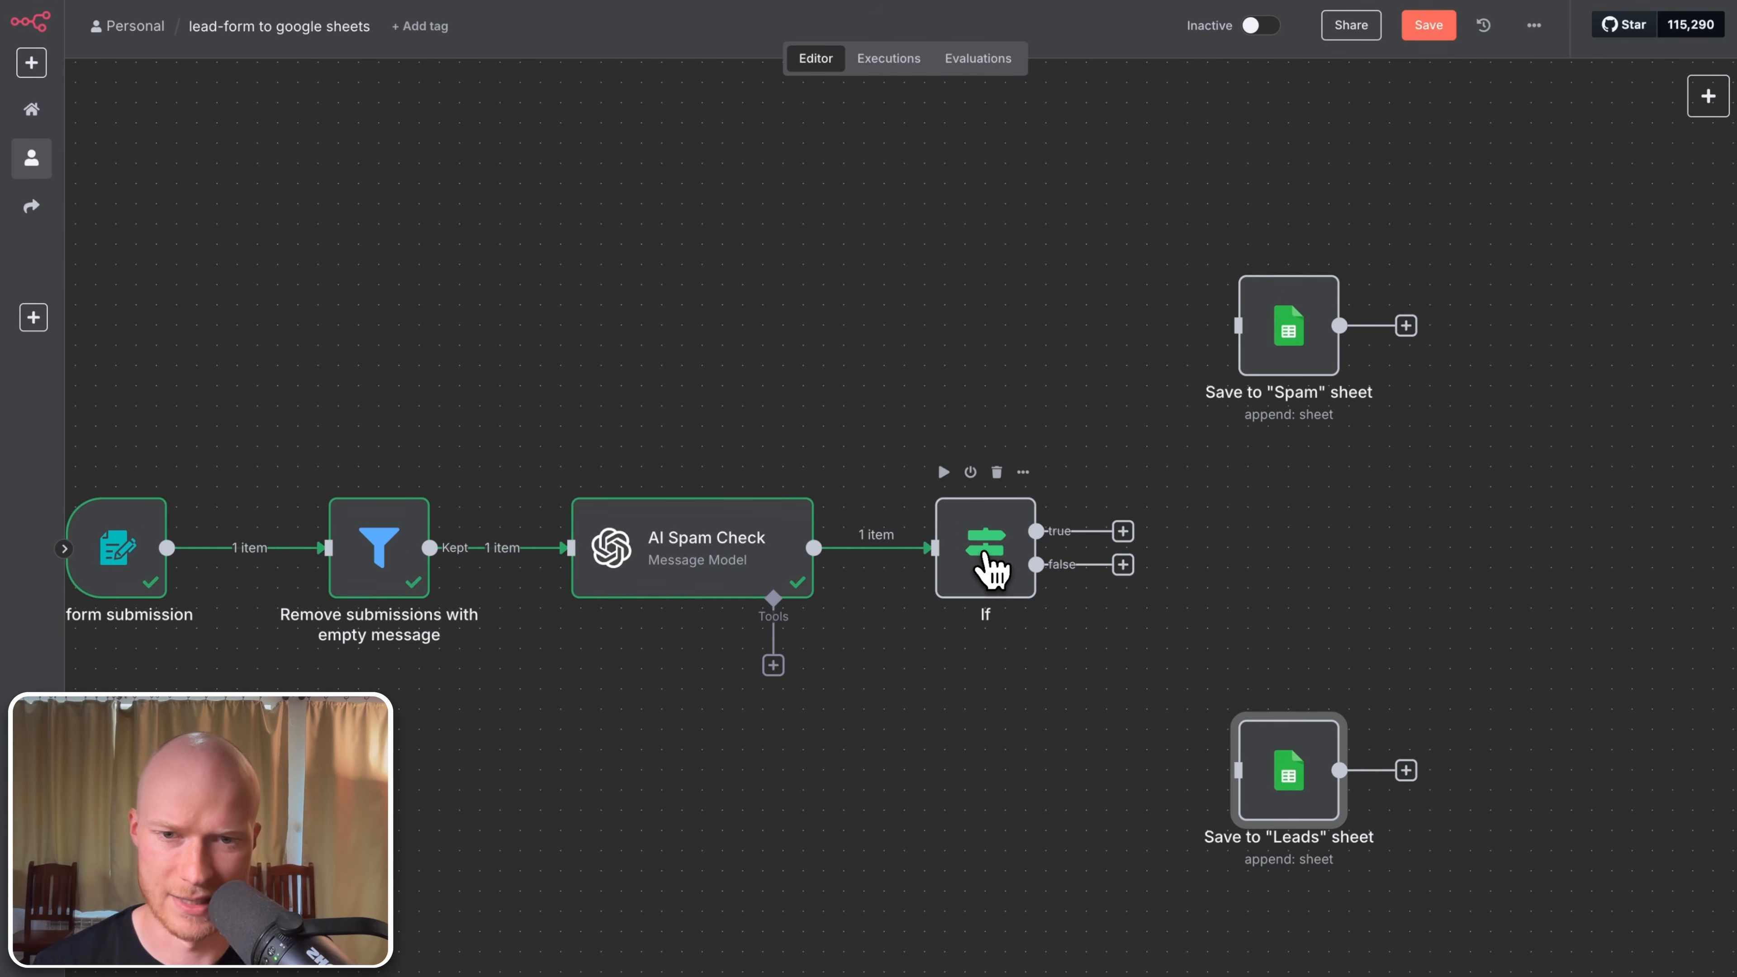
pyautogui.doubleClick(985, 554)
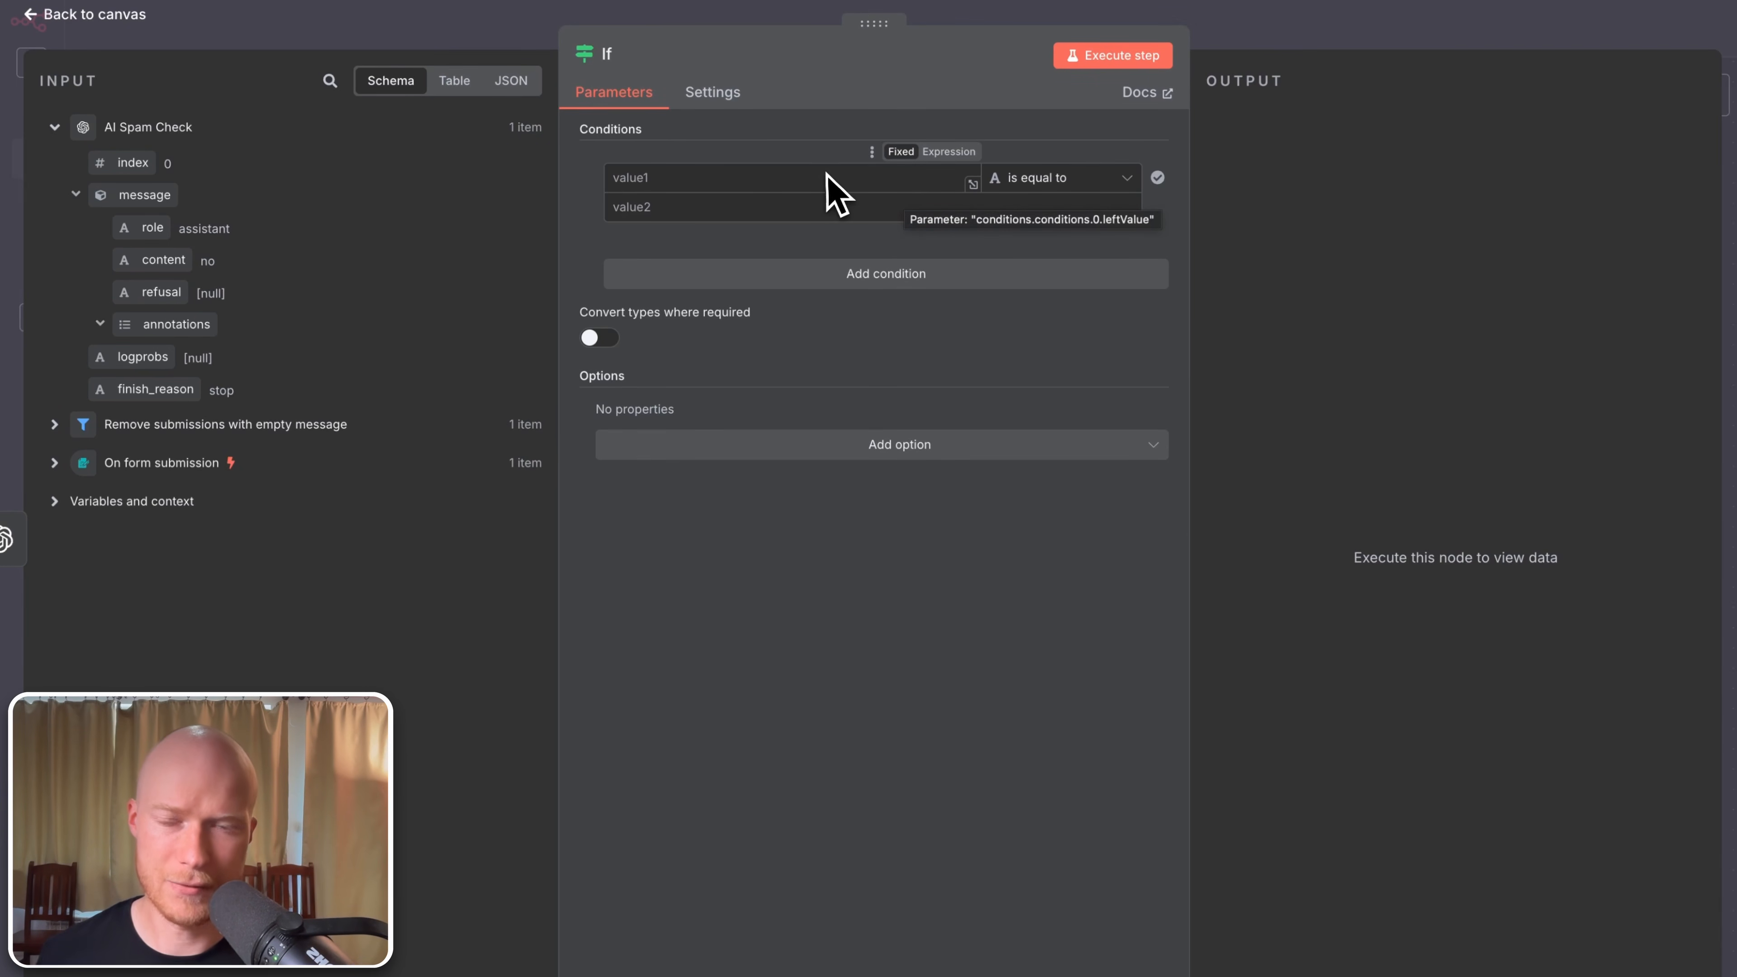
pyautogui.click(120, 15)
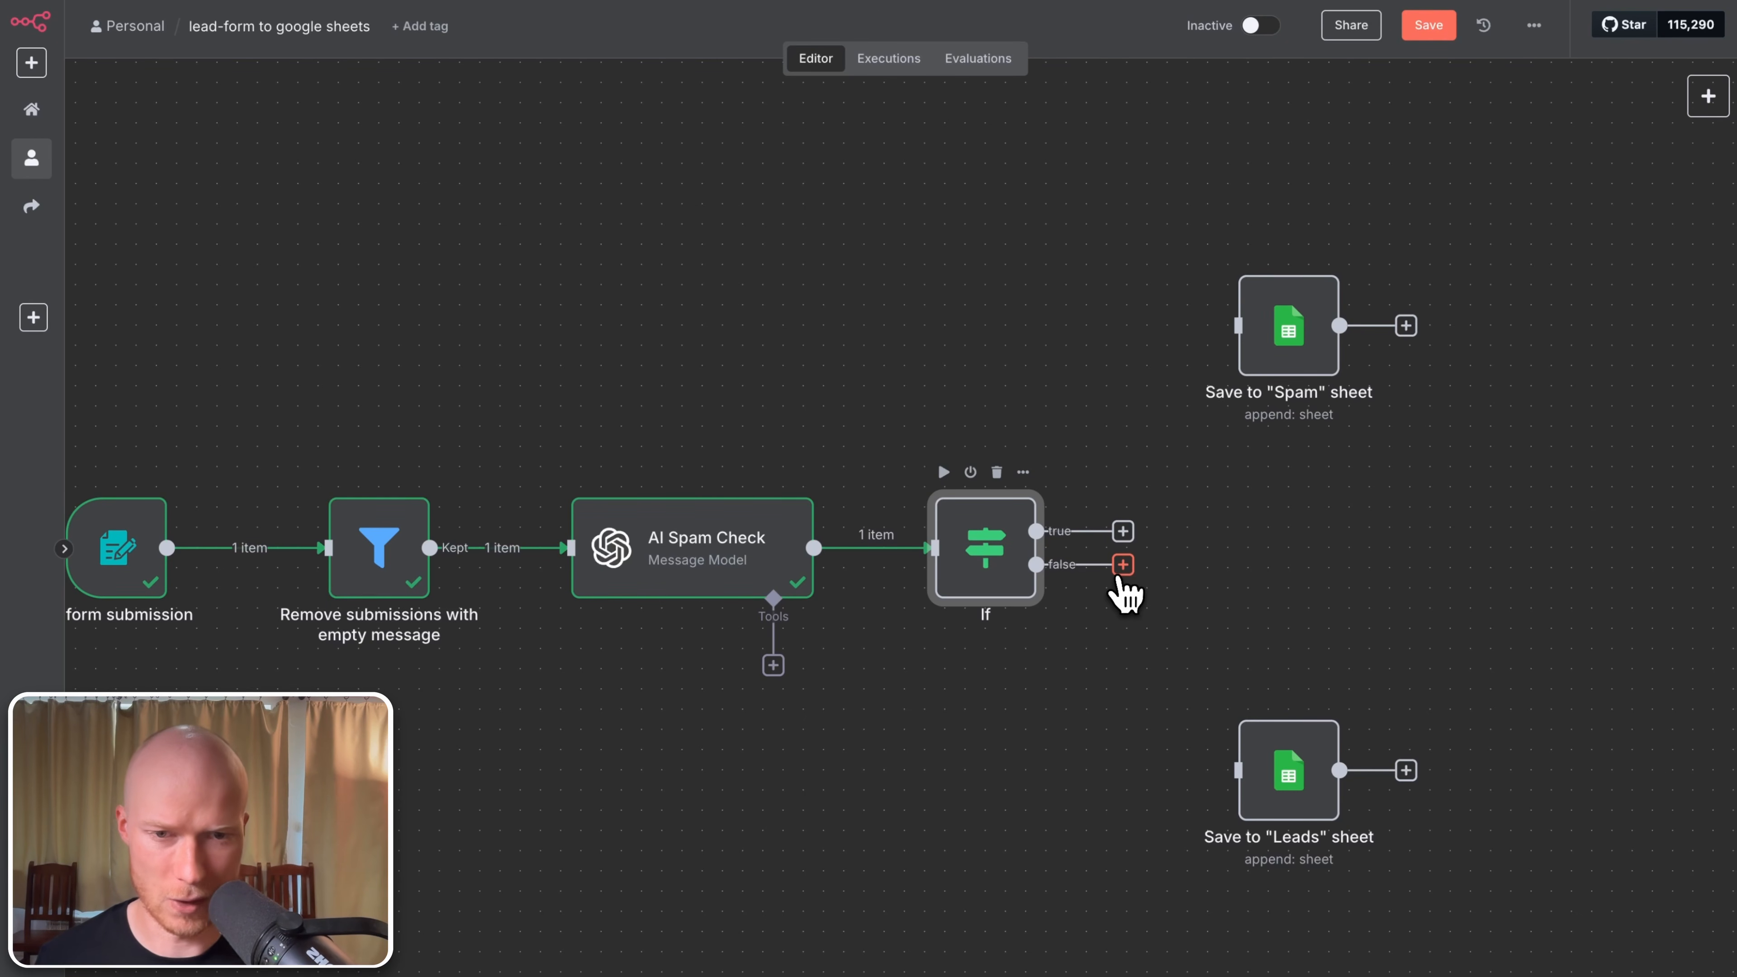
# Step: Make the If condition {{ $json.message.content }} equals 'yes' and wire its true output to Save to "Spam" sheet
pyautogui.doubleClick(1014, 569)
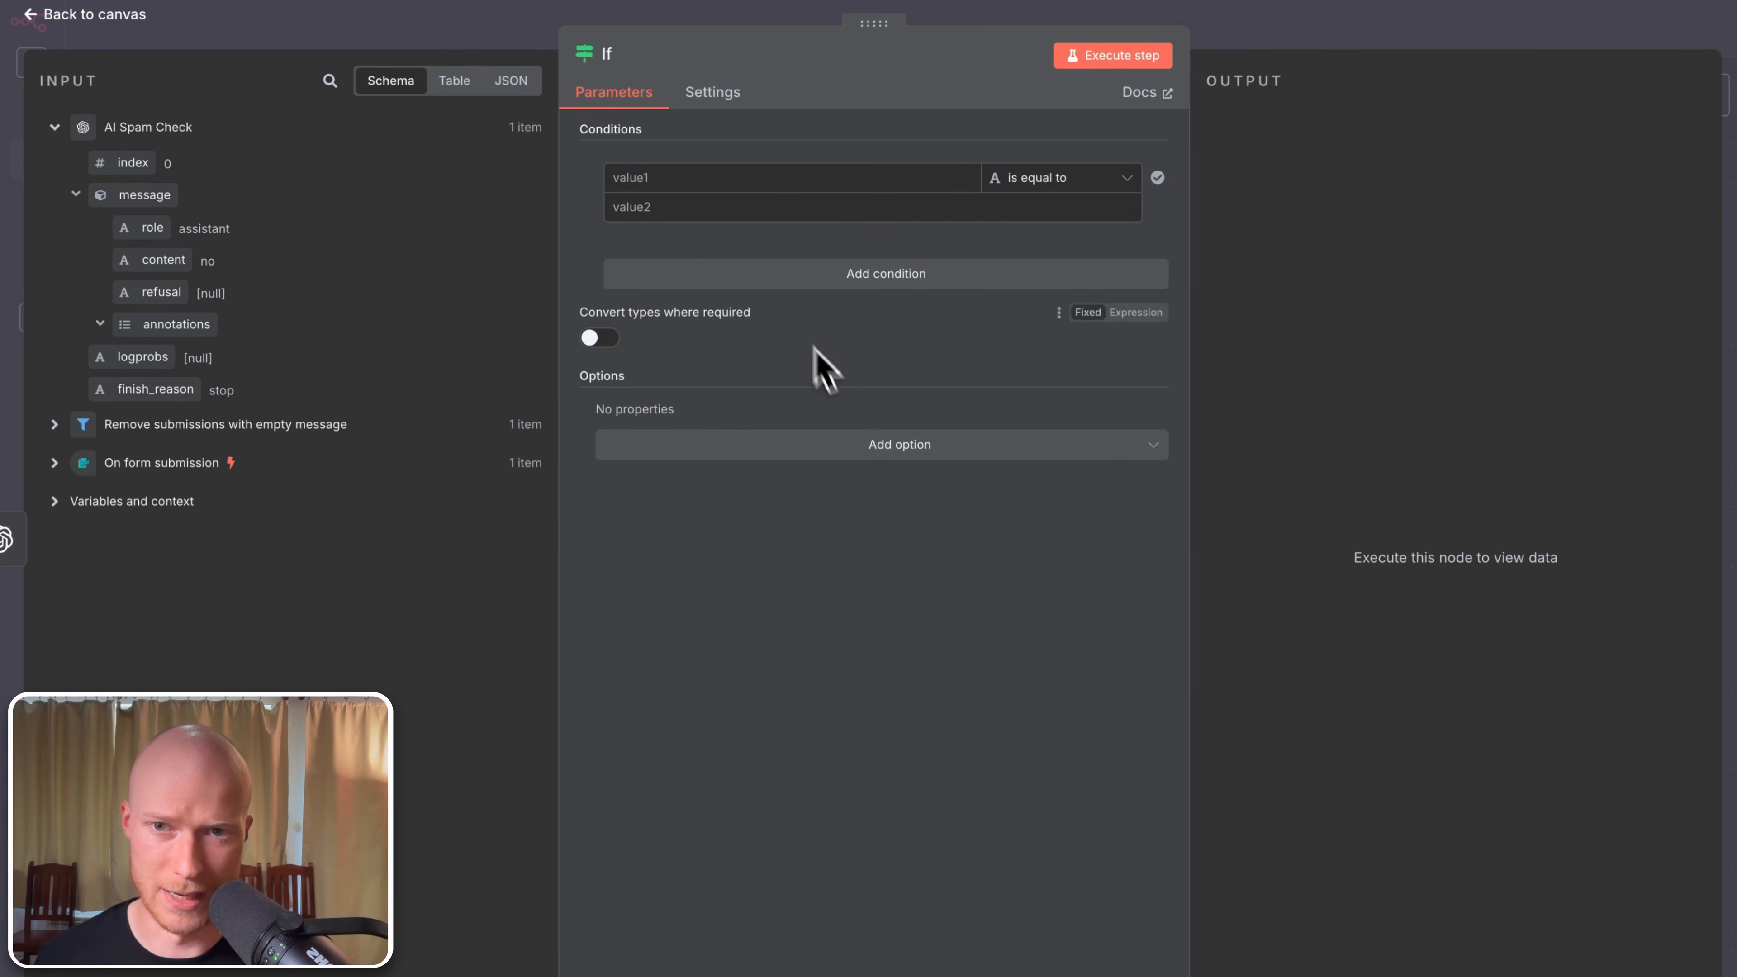
pyautogui.click(673, 178)
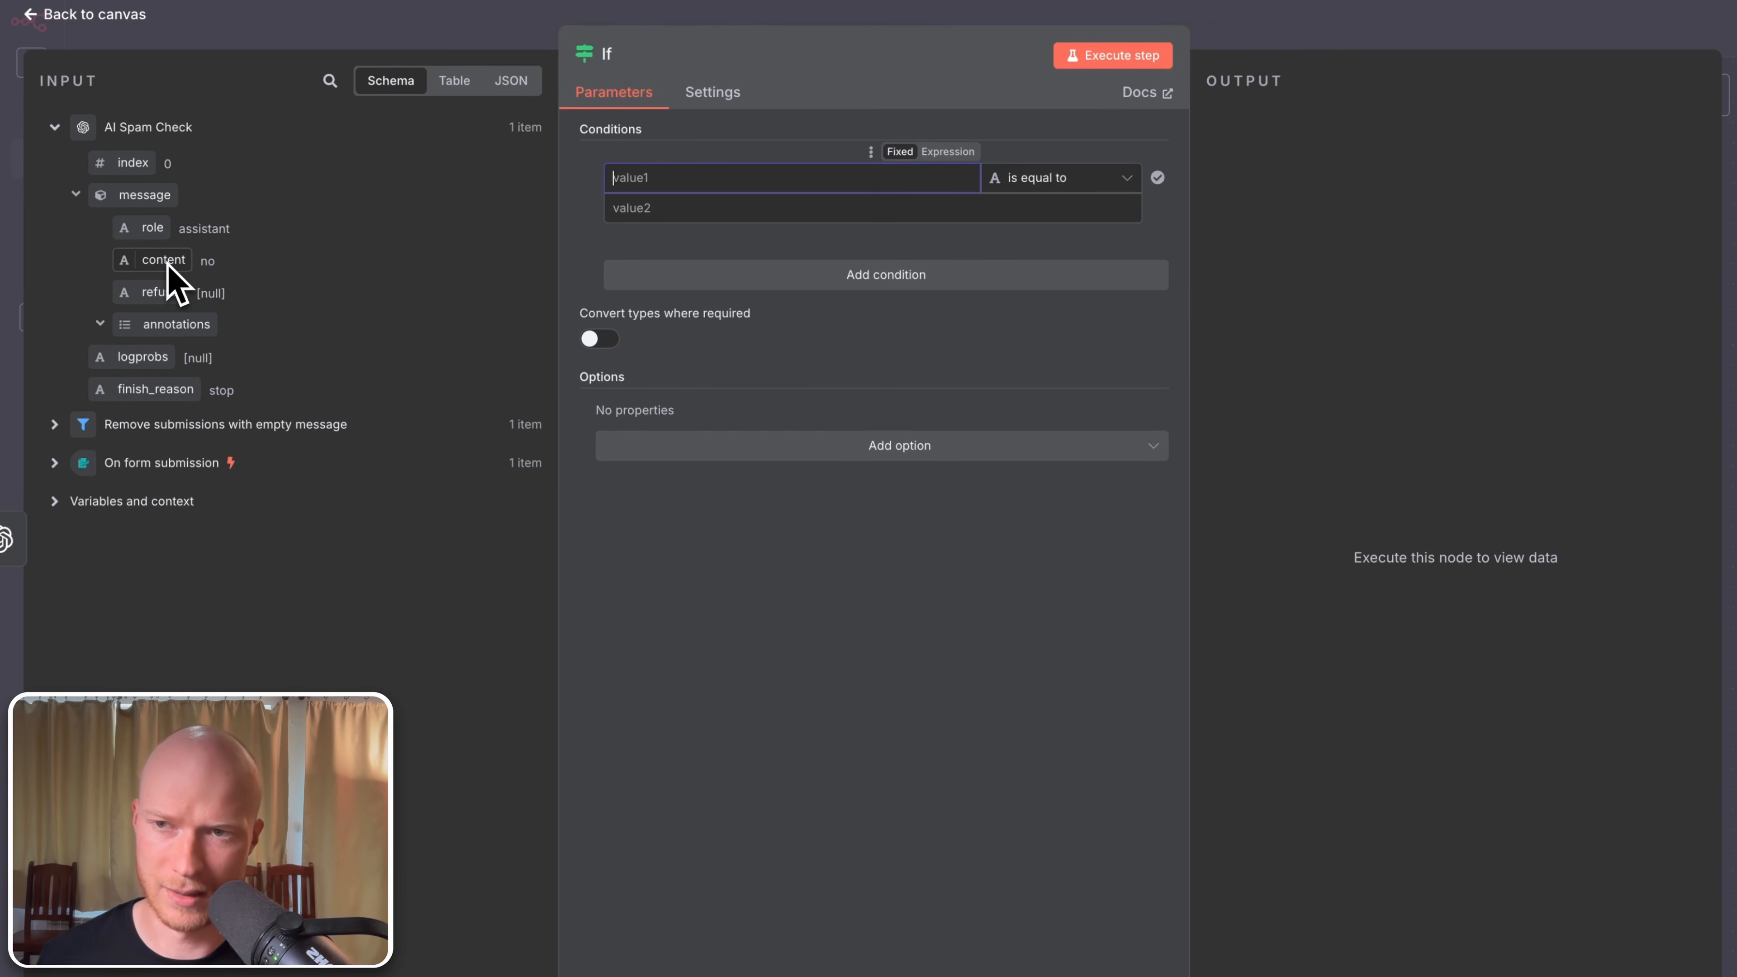
pyautogui.moveTo(171, 281); pyautogui.dragTo(704, 178)
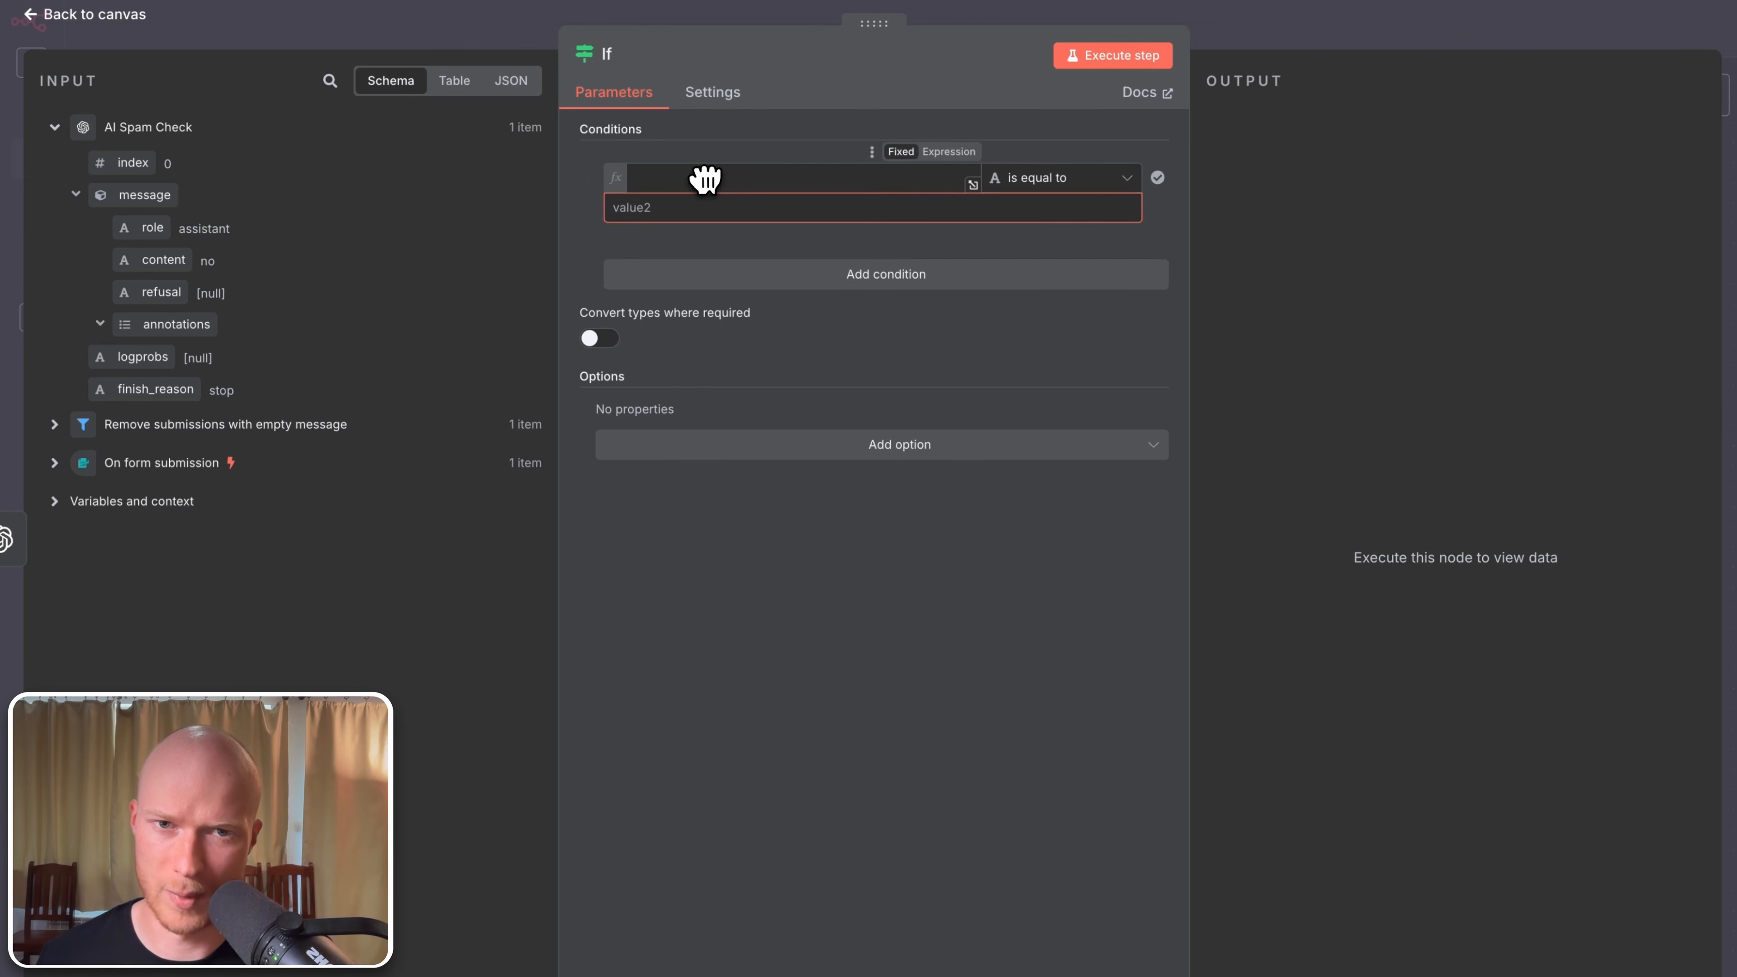
pyautogui.click(708, 149)
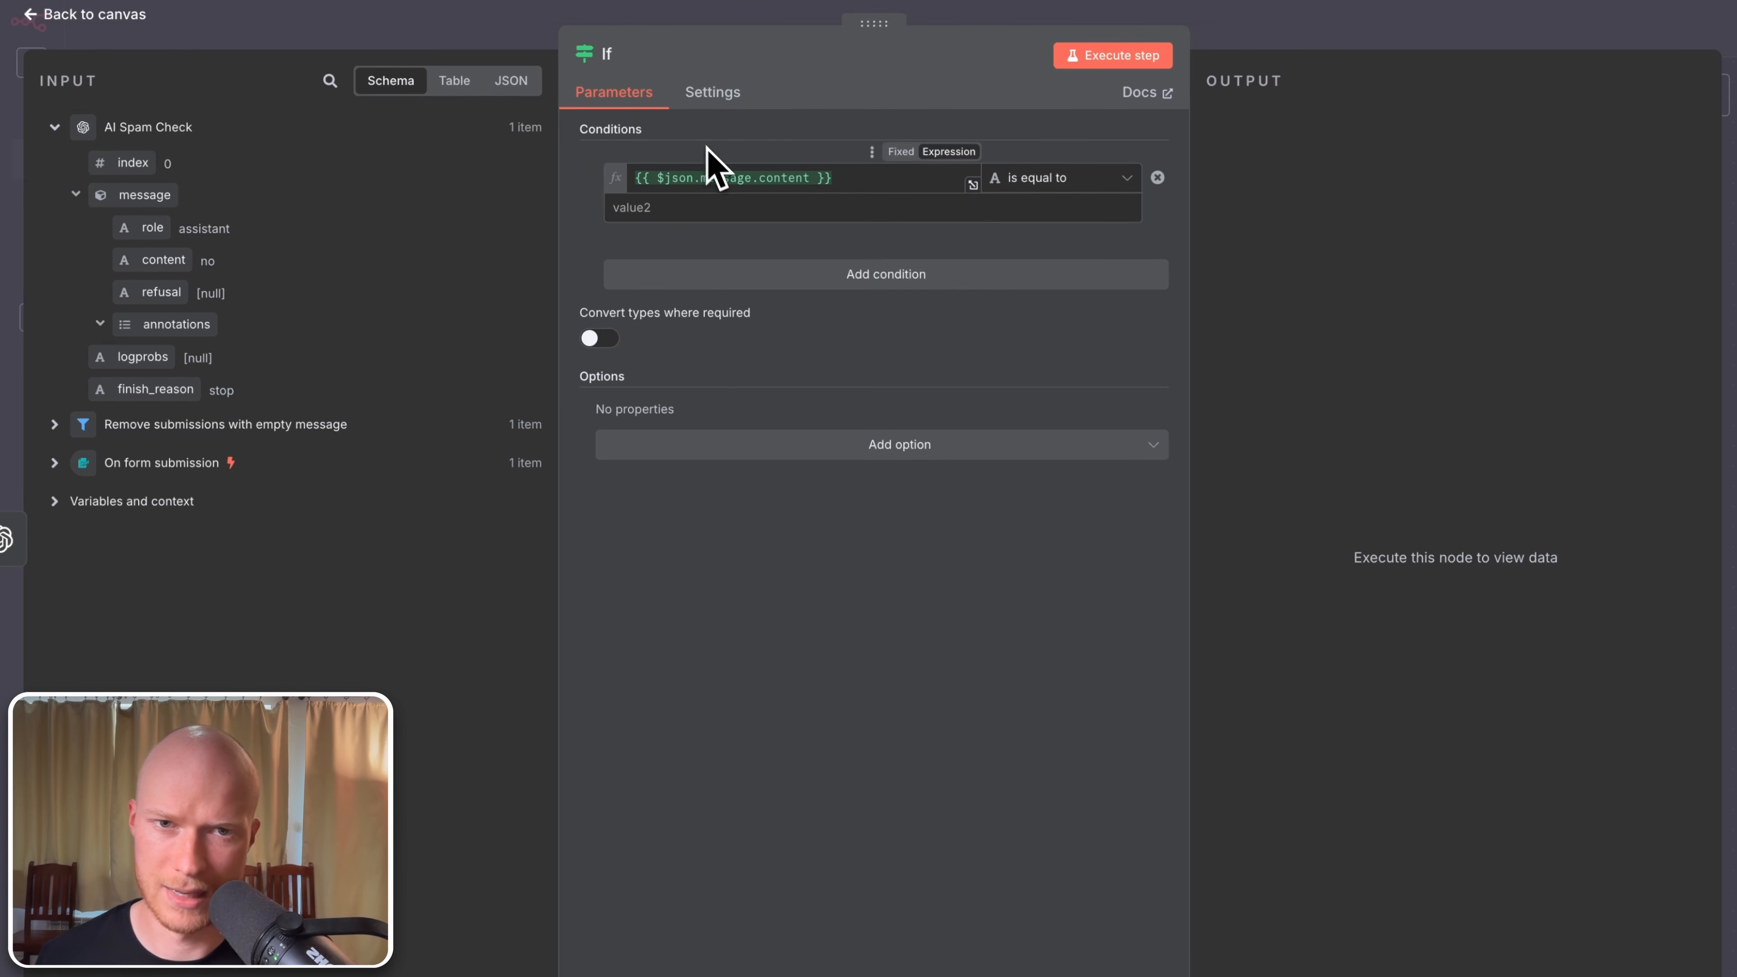
pyautogui.click(749, 211)
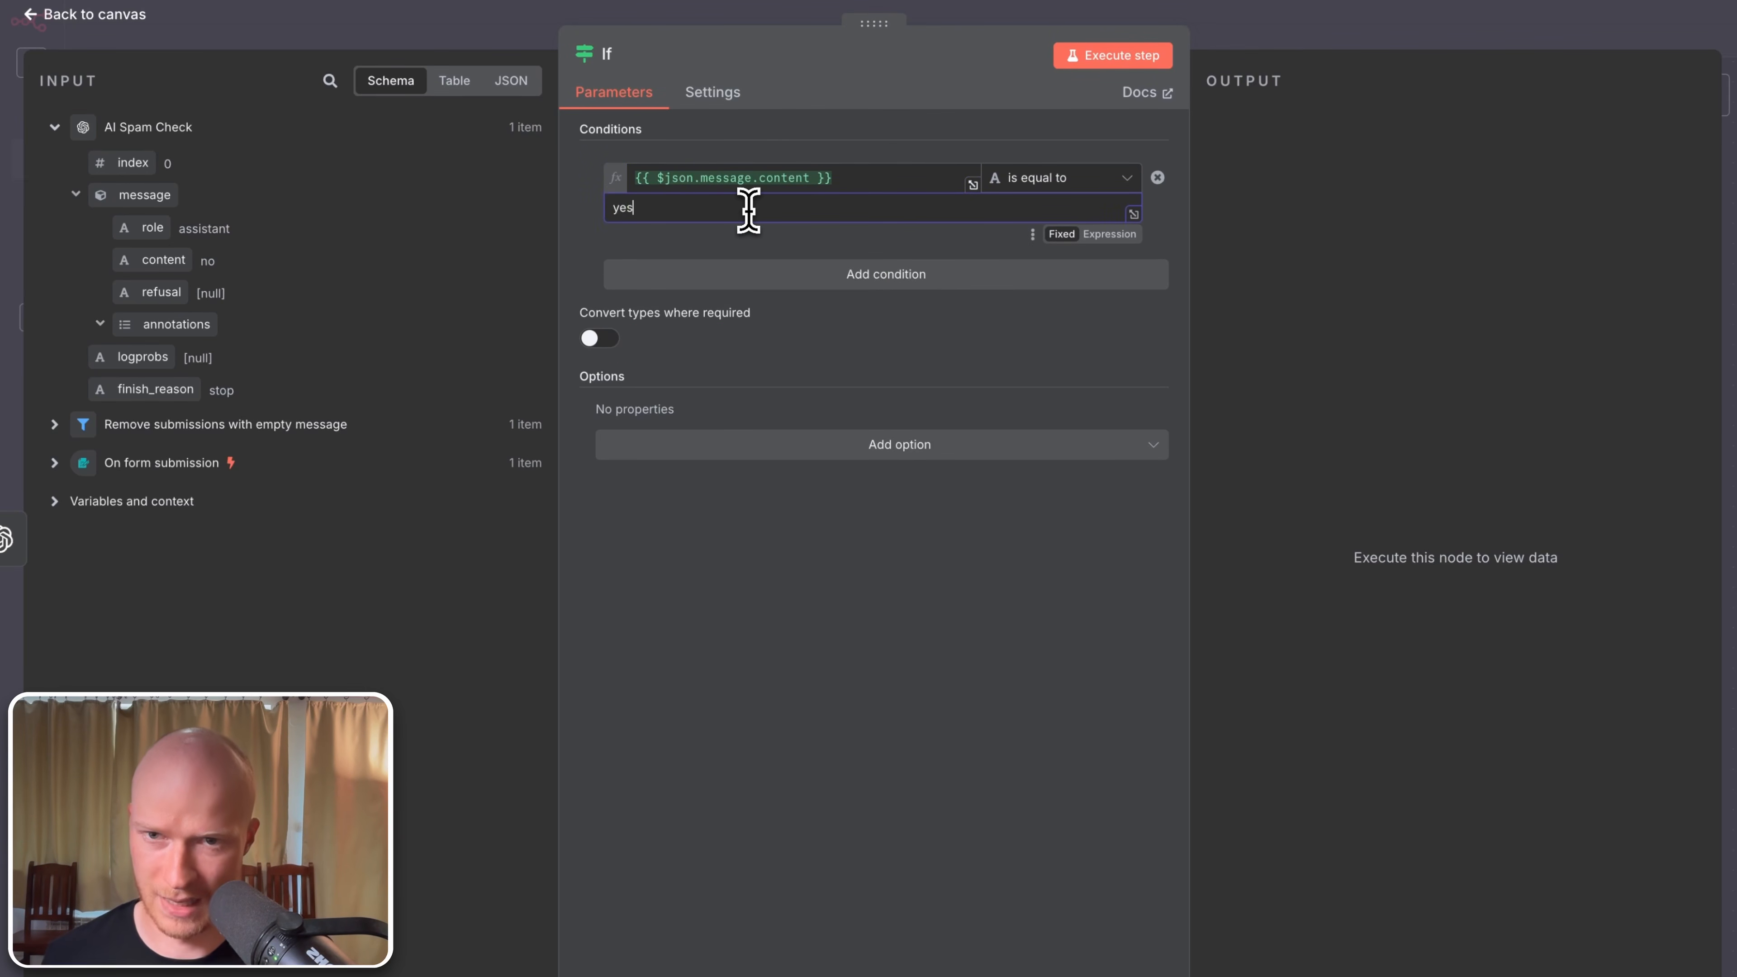
pyautogui.click(851, 585)
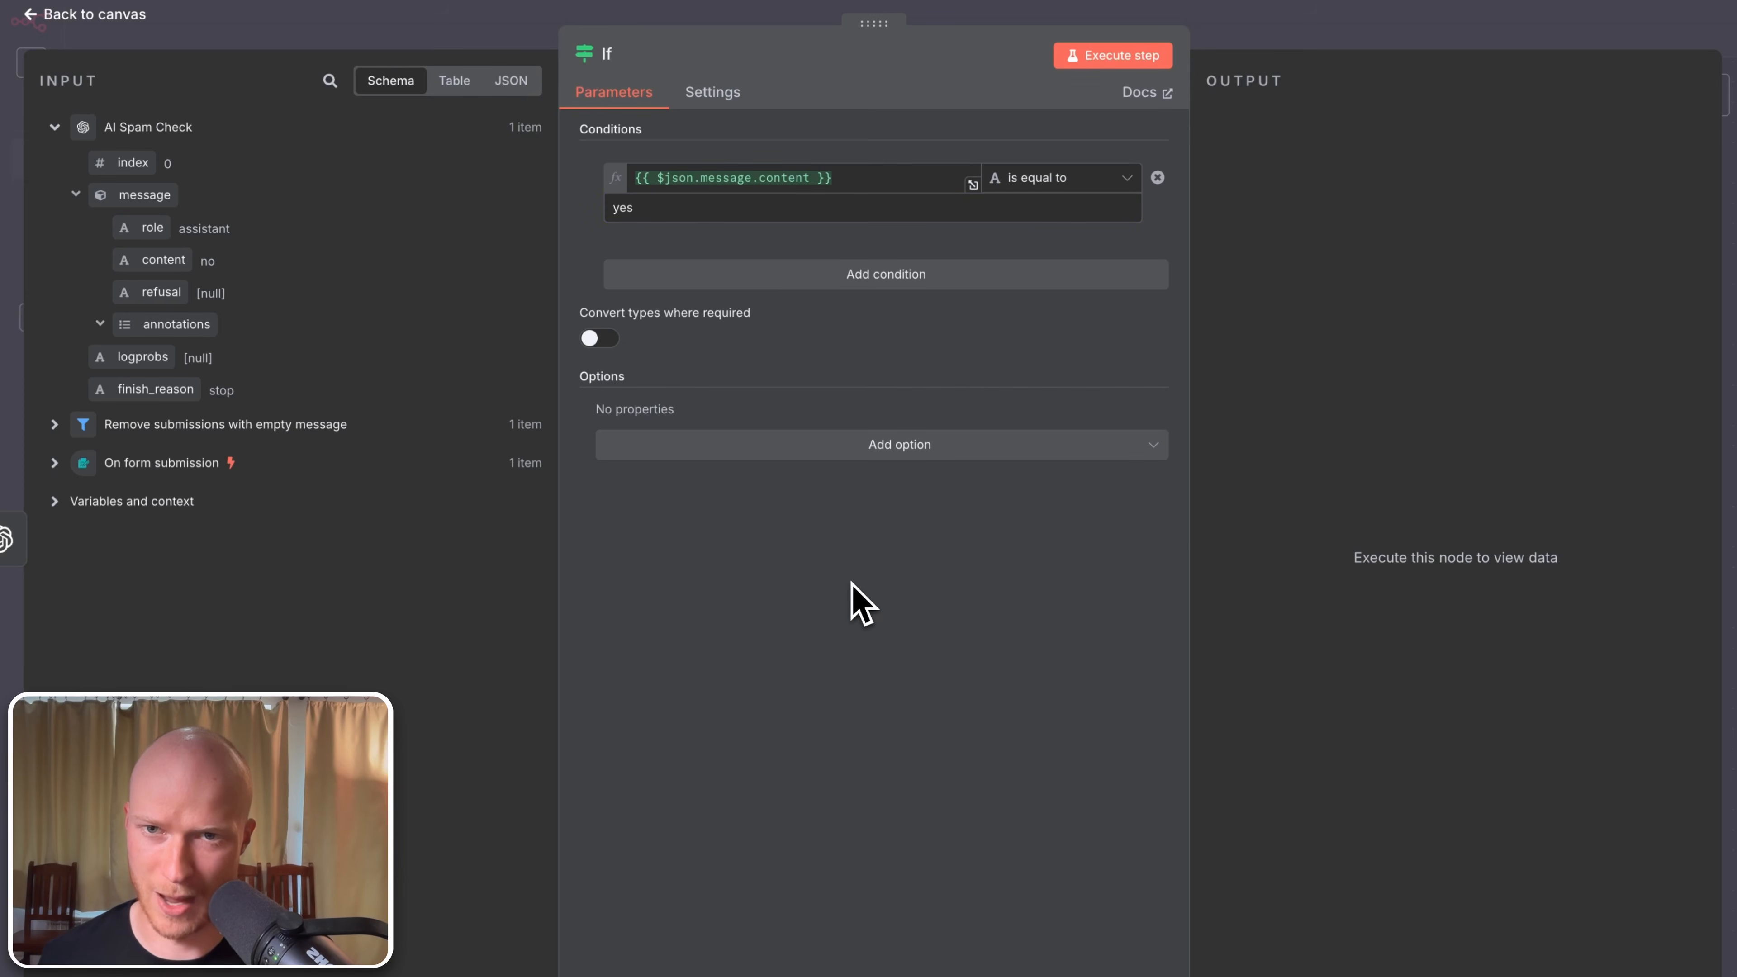
pyautogui.click(103, 17)
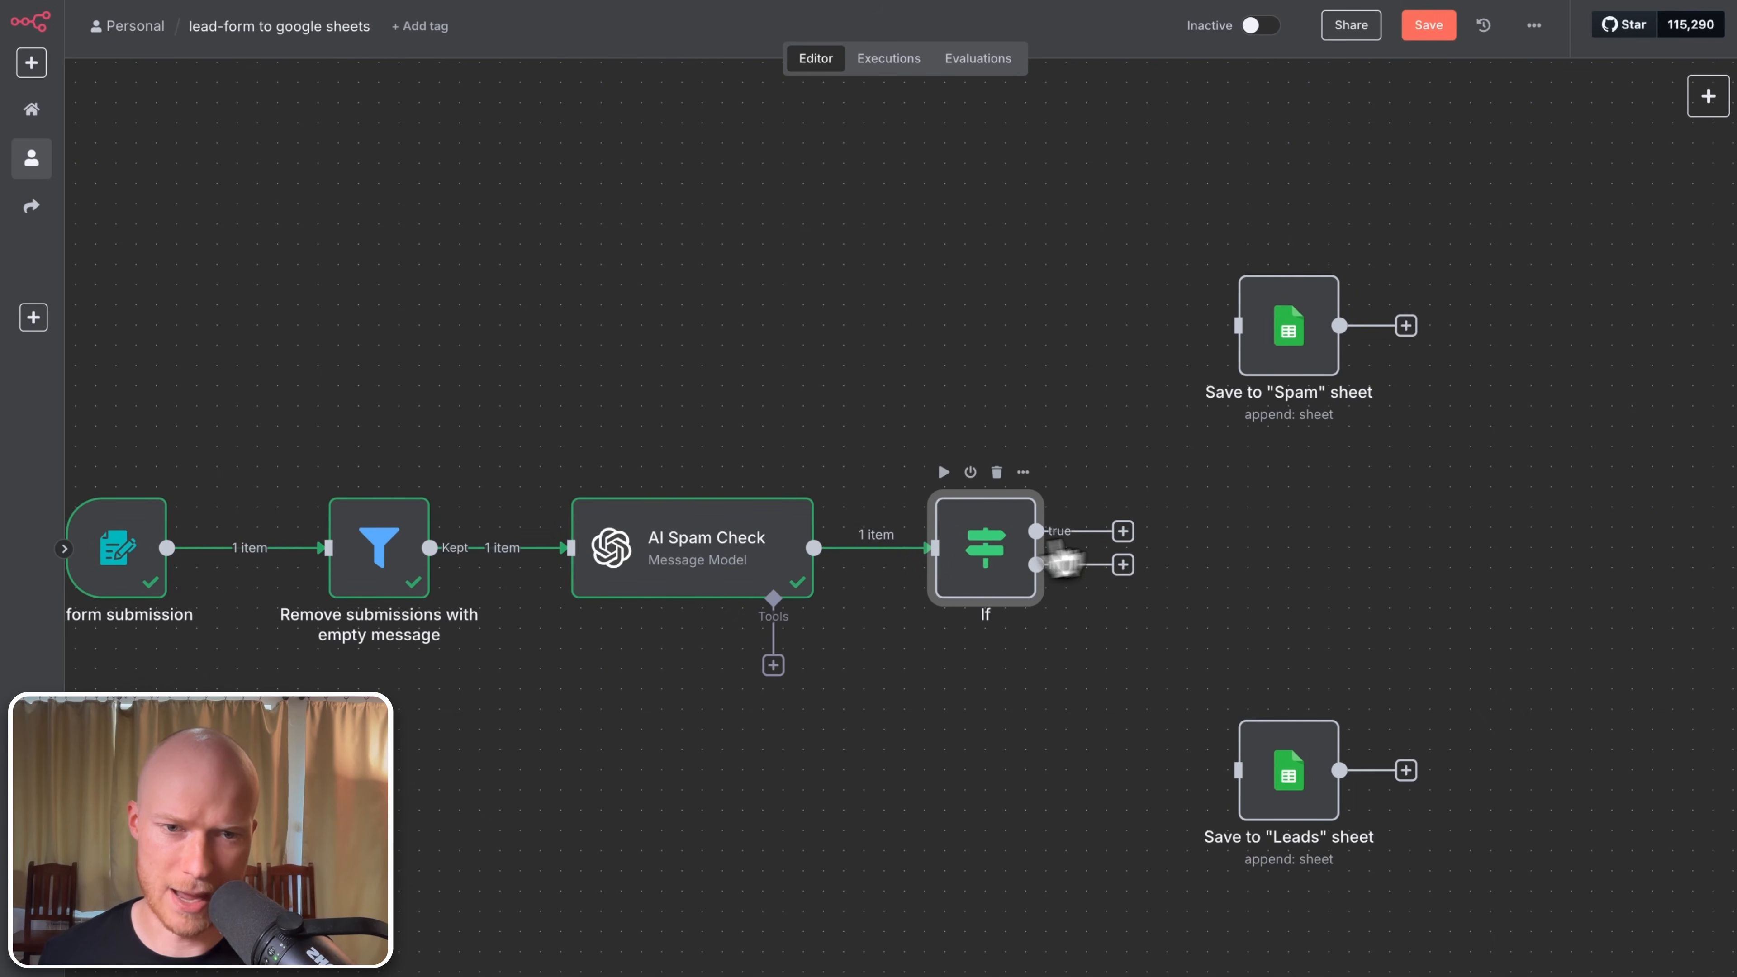
pyautogui.moveTo(1126, 534); pyautogui.dragTo(1231, 357)
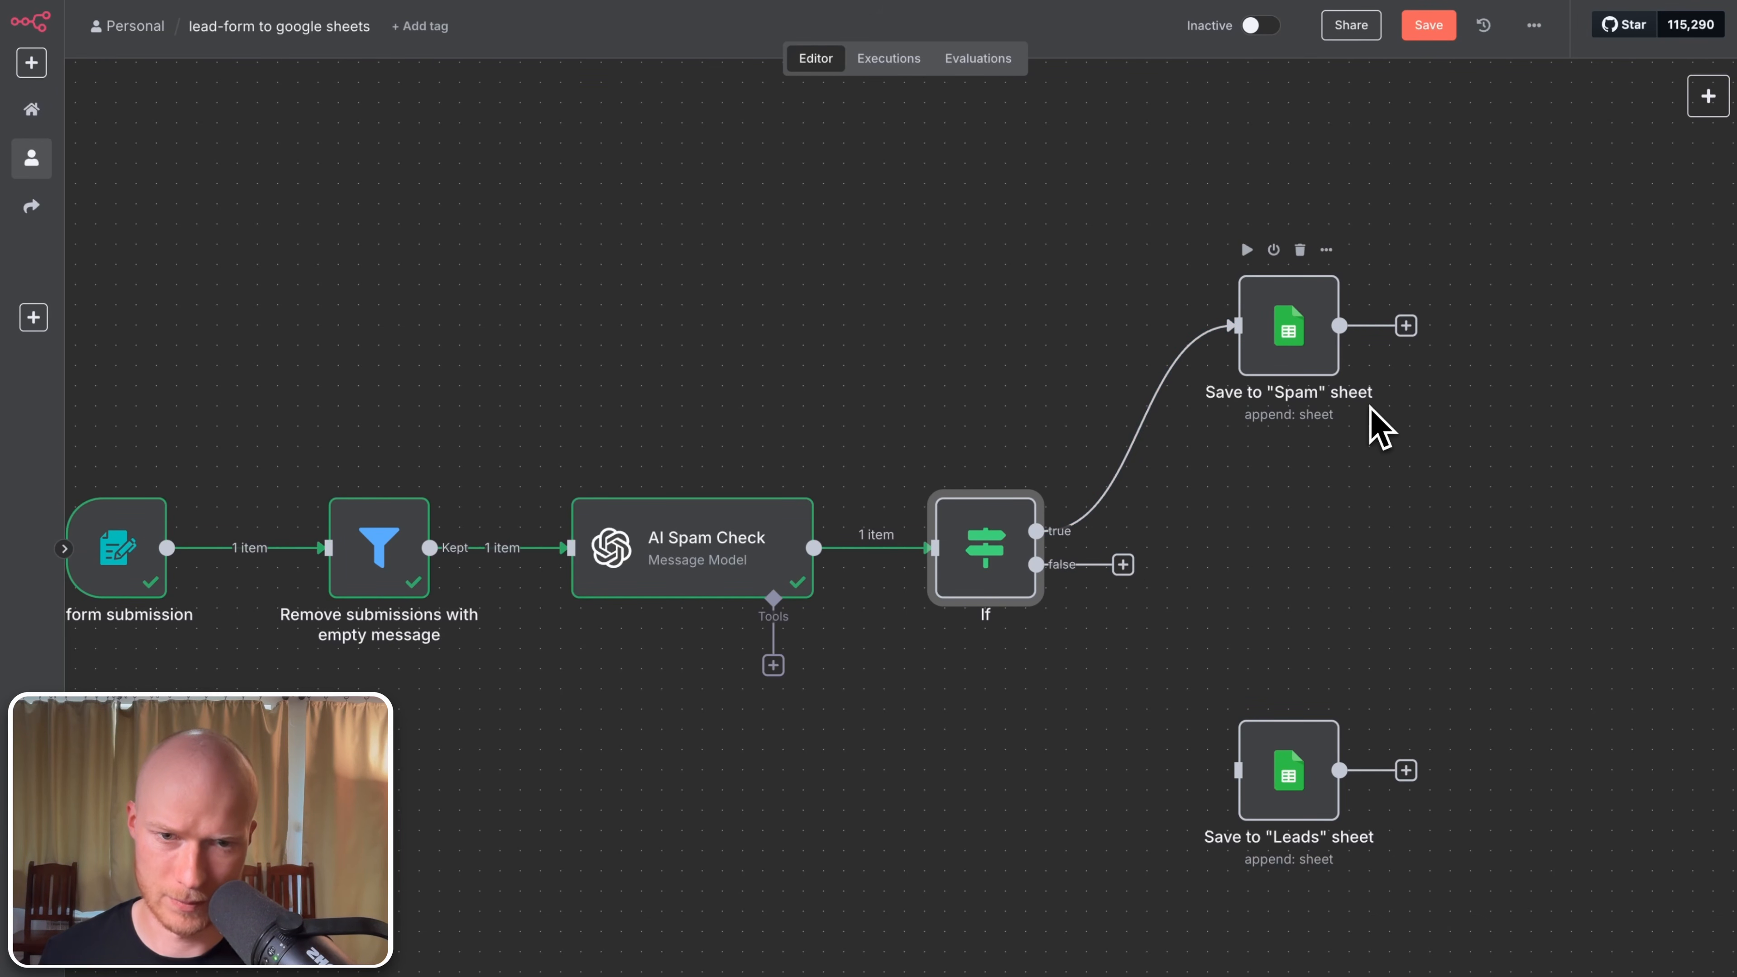
# Step: Connect the If node's false output to Save to "Leads" sheet and rename it 'Is Spam?'
pyautogui.doubleClick(1016, 567)
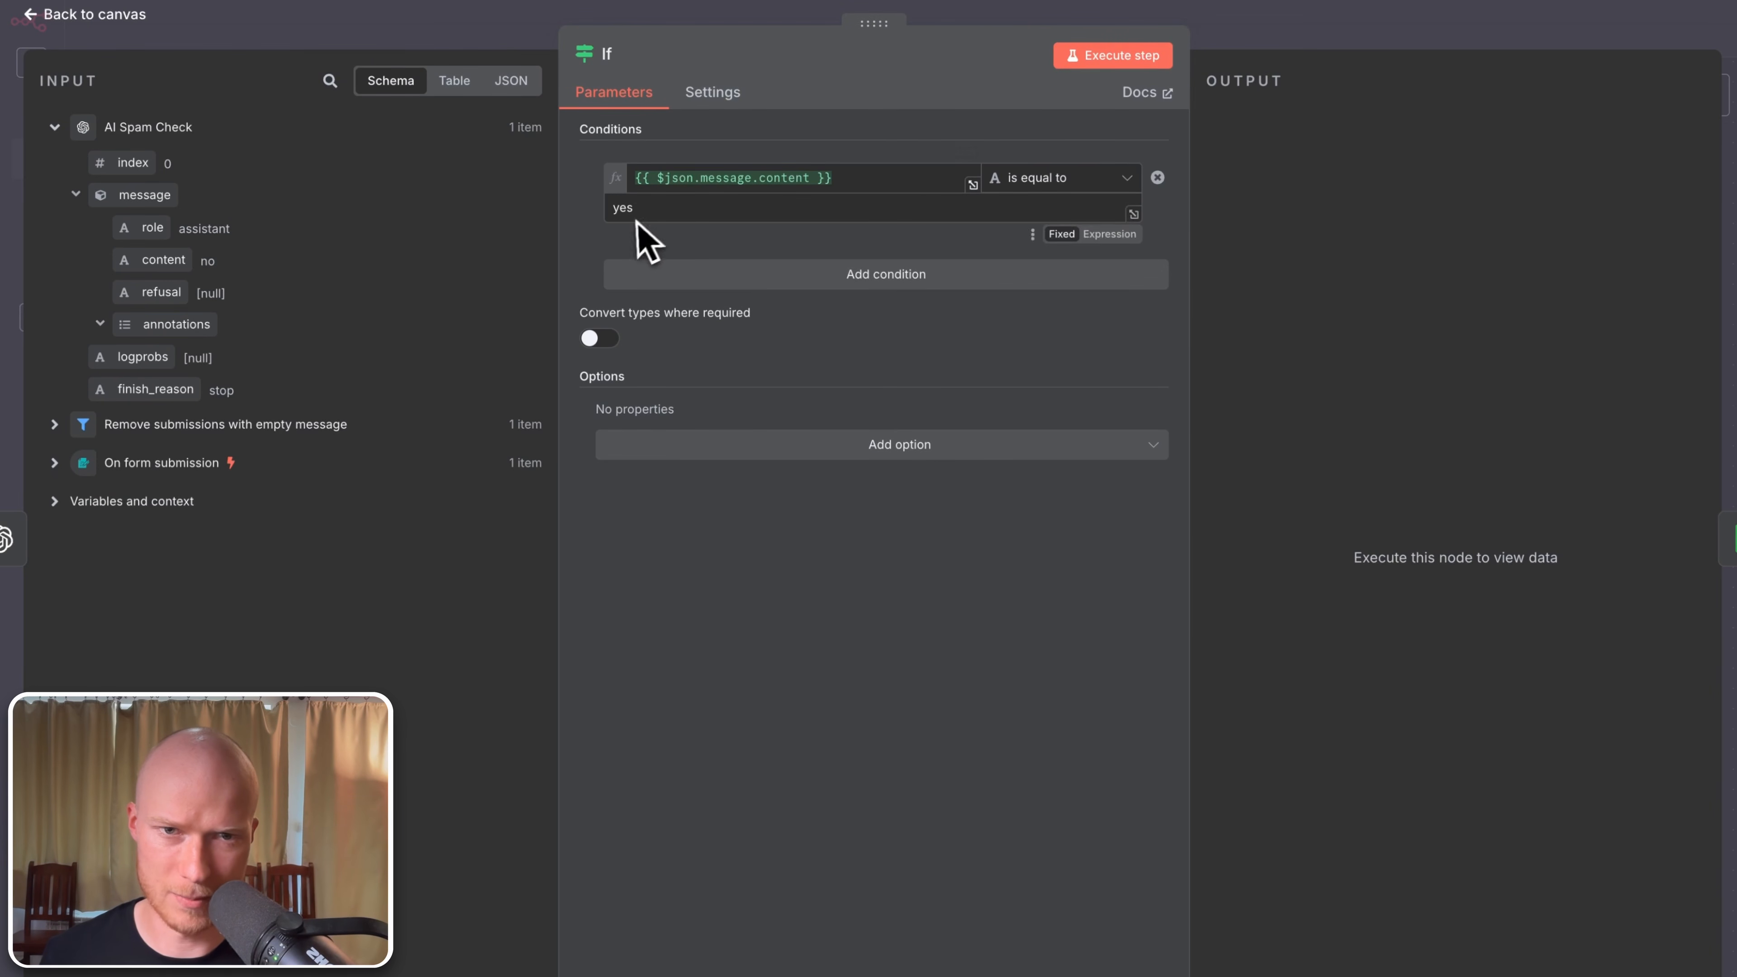
pyautogui.click(123, 17)
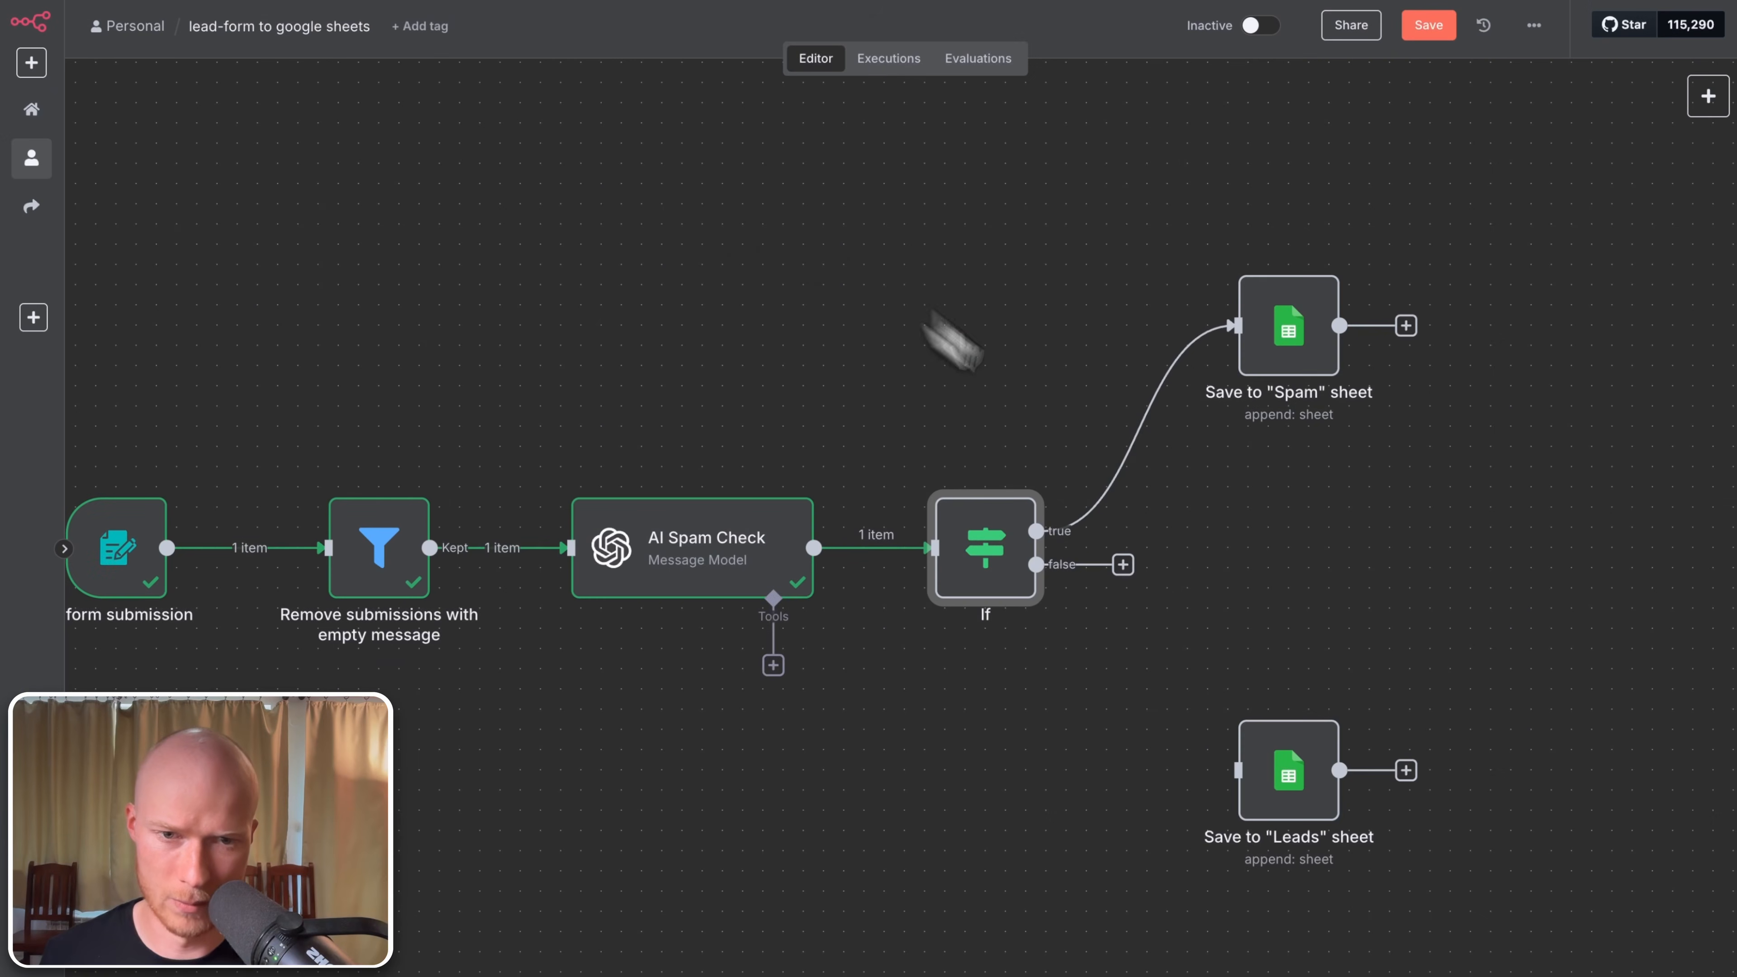
pyautogui.moveTo(1125, 568); pyautogui.dragTo(1251, 773)
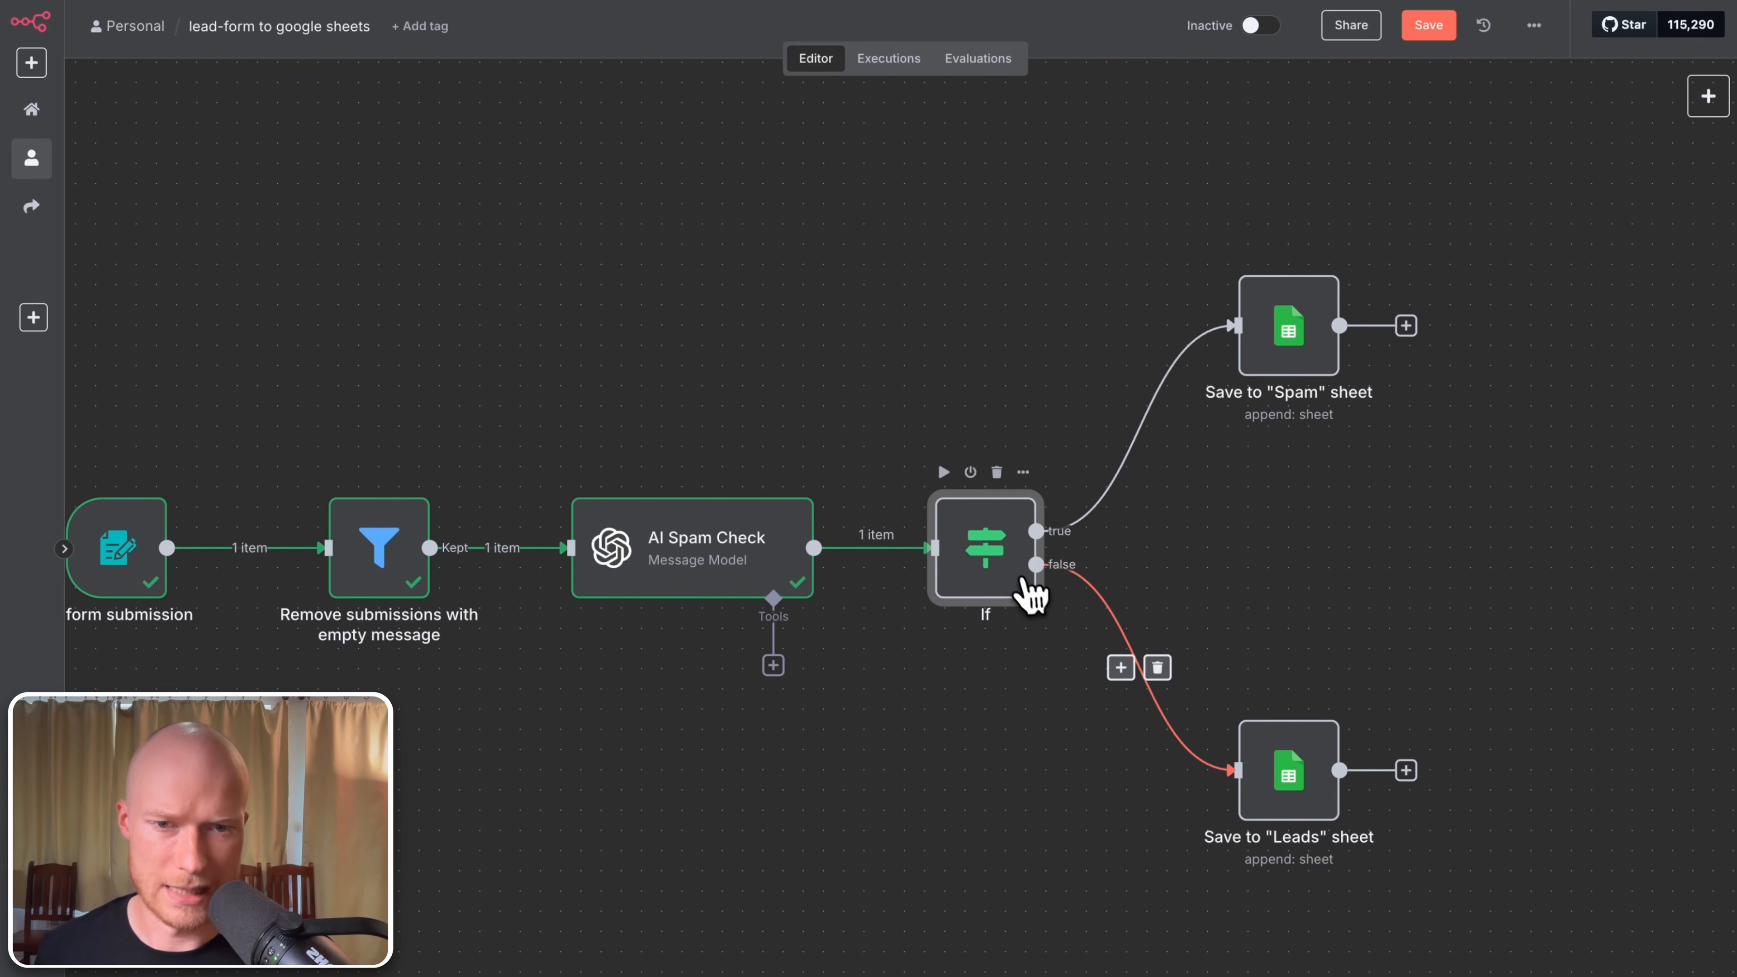
pyautogui.press('F2')
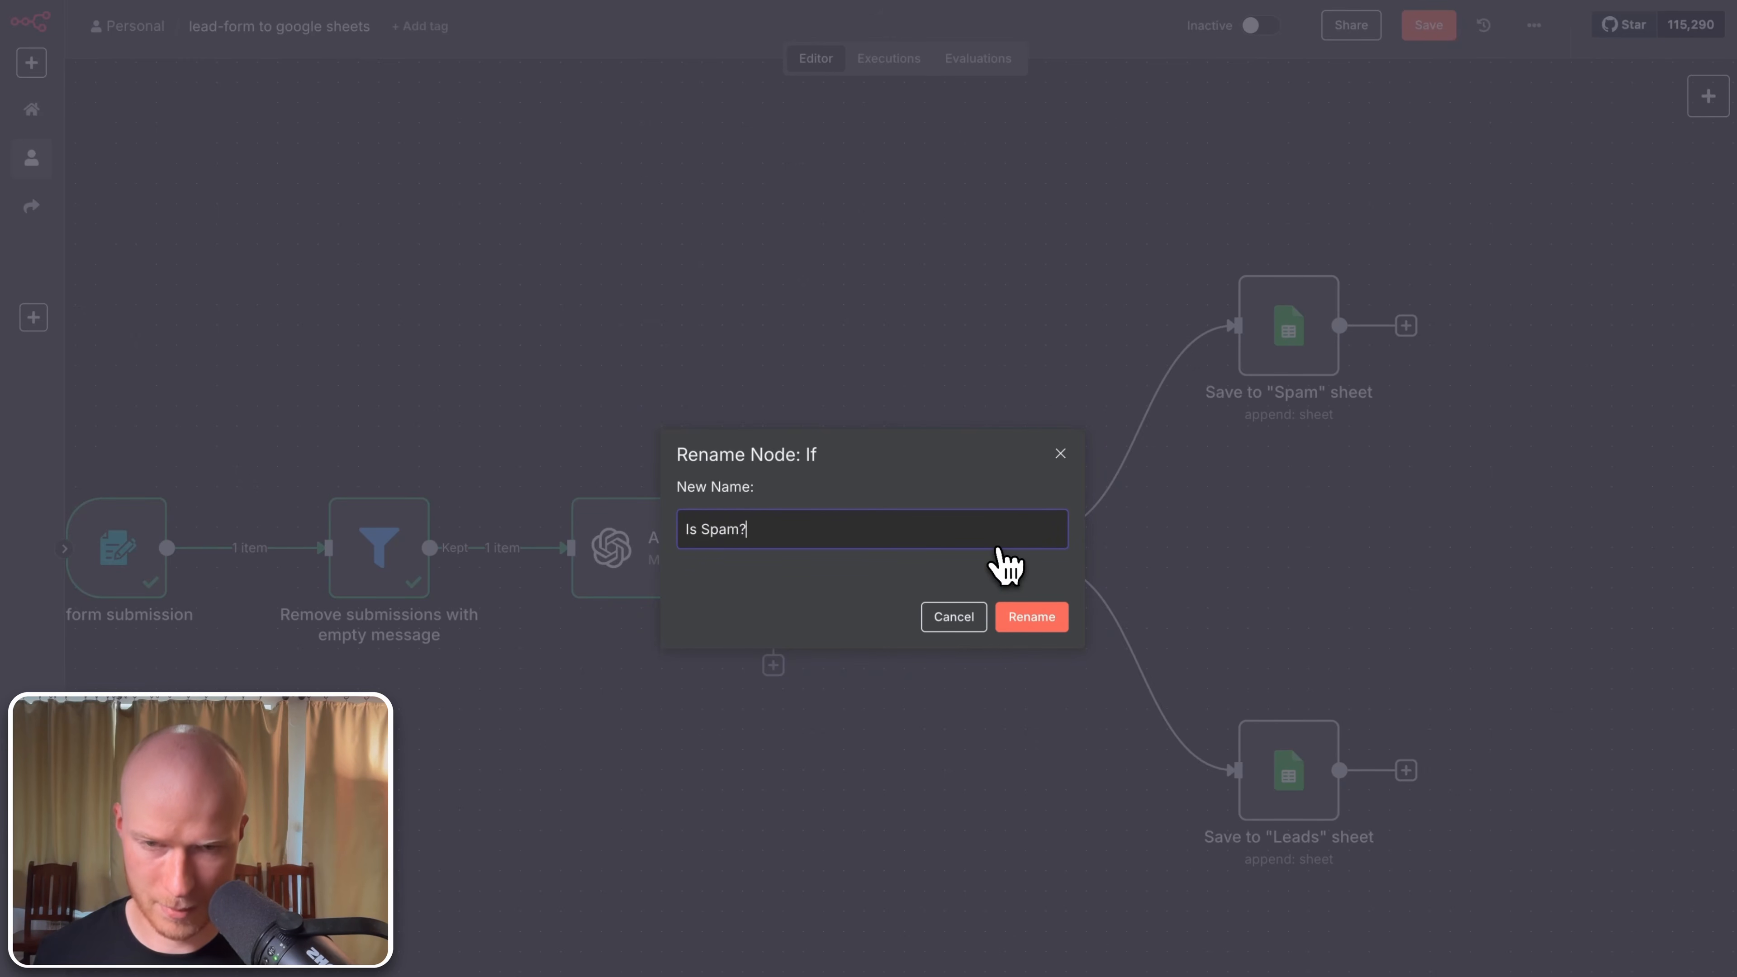
pyautogui.click(1032, 617)
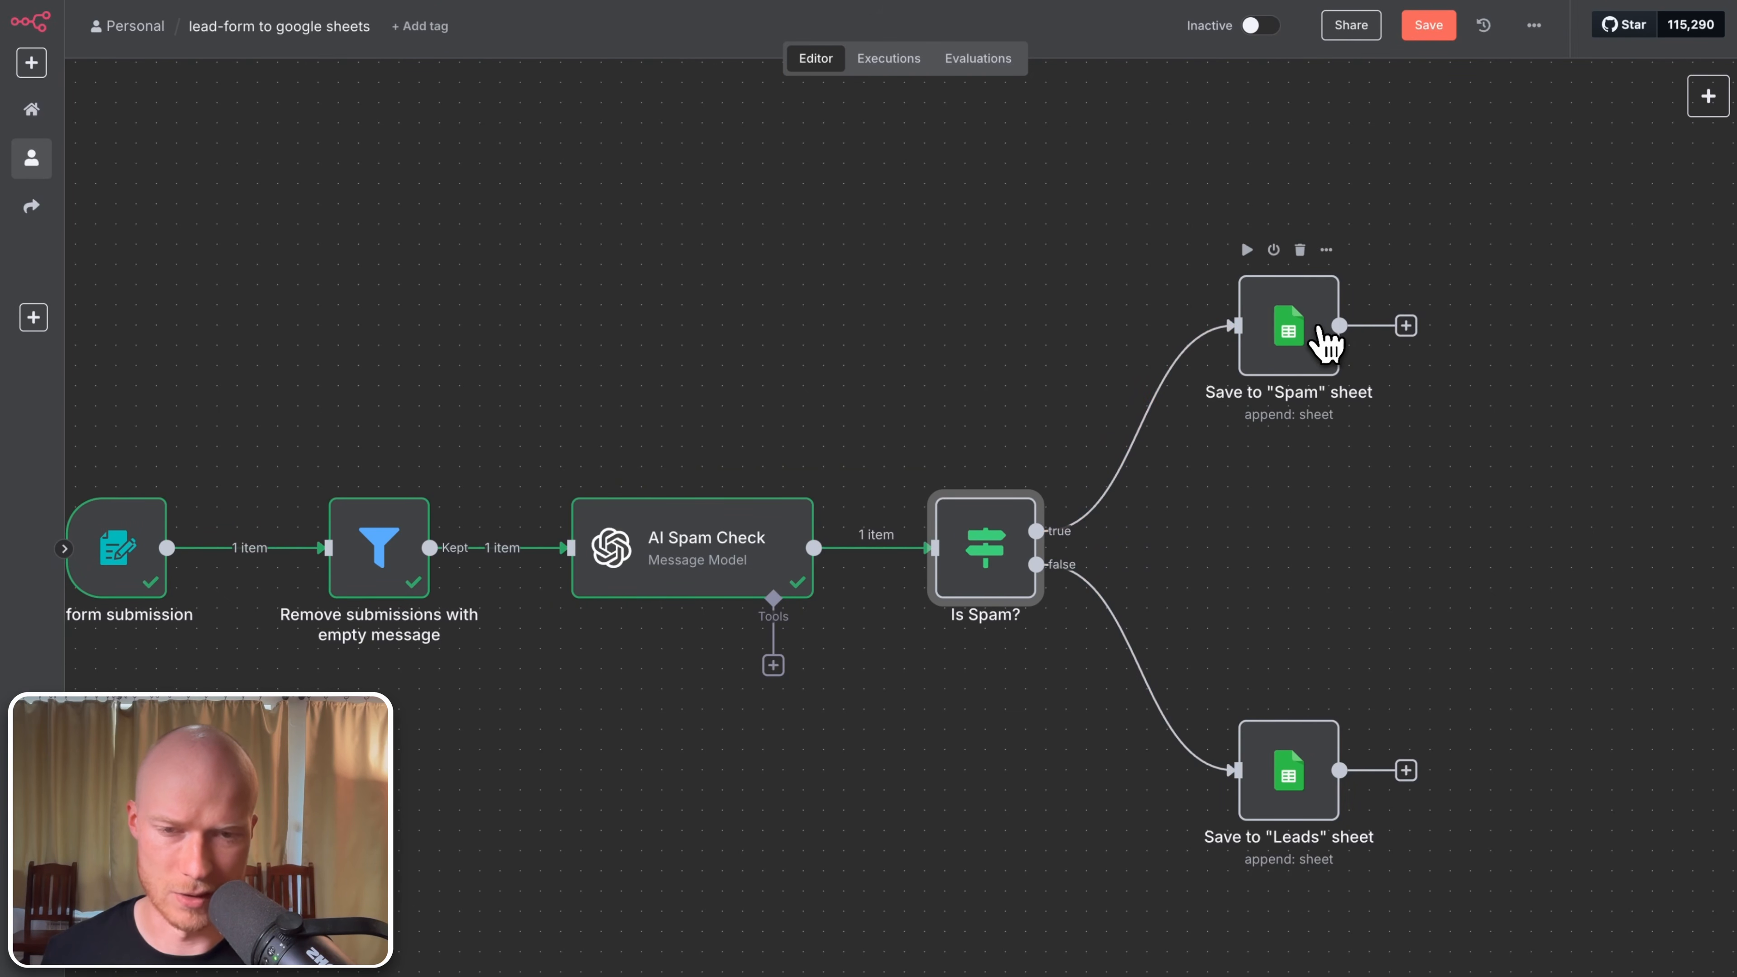
# Step: Execute the workflow and begin entering an email on the test form
pyautogui.click(1315, 827)
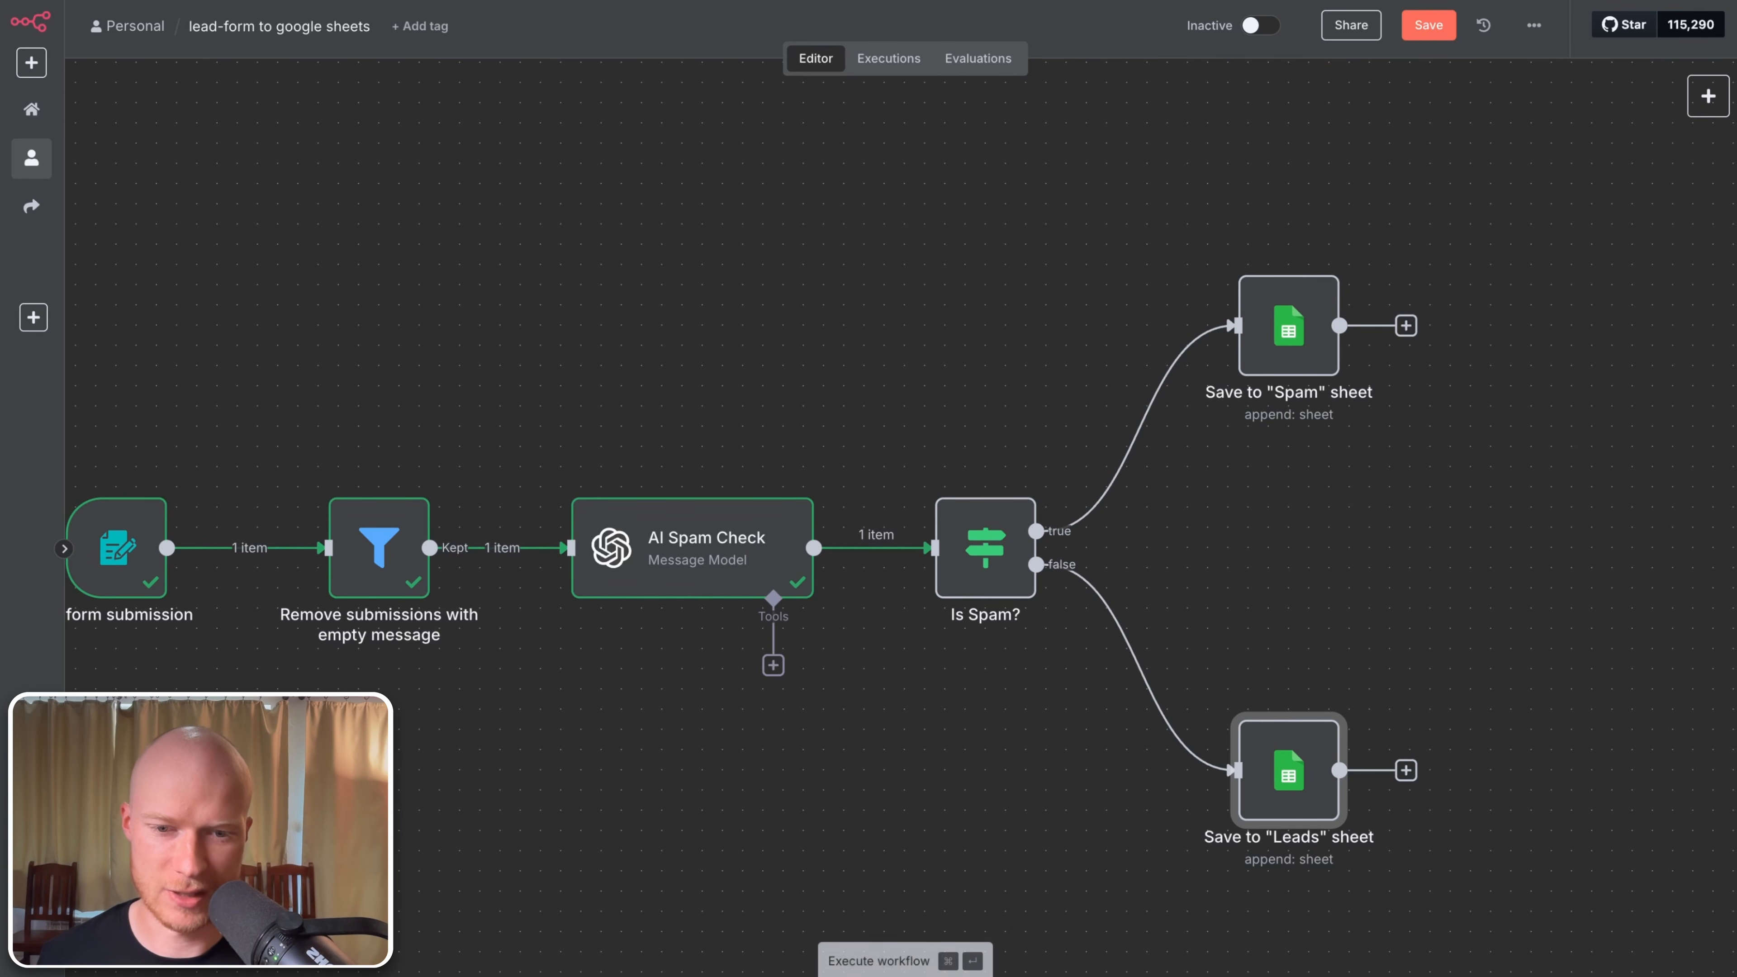
pyautogui.click(906, 976)
pyautogui.click(766, 198)
pyautogui.write('mail@example.com')
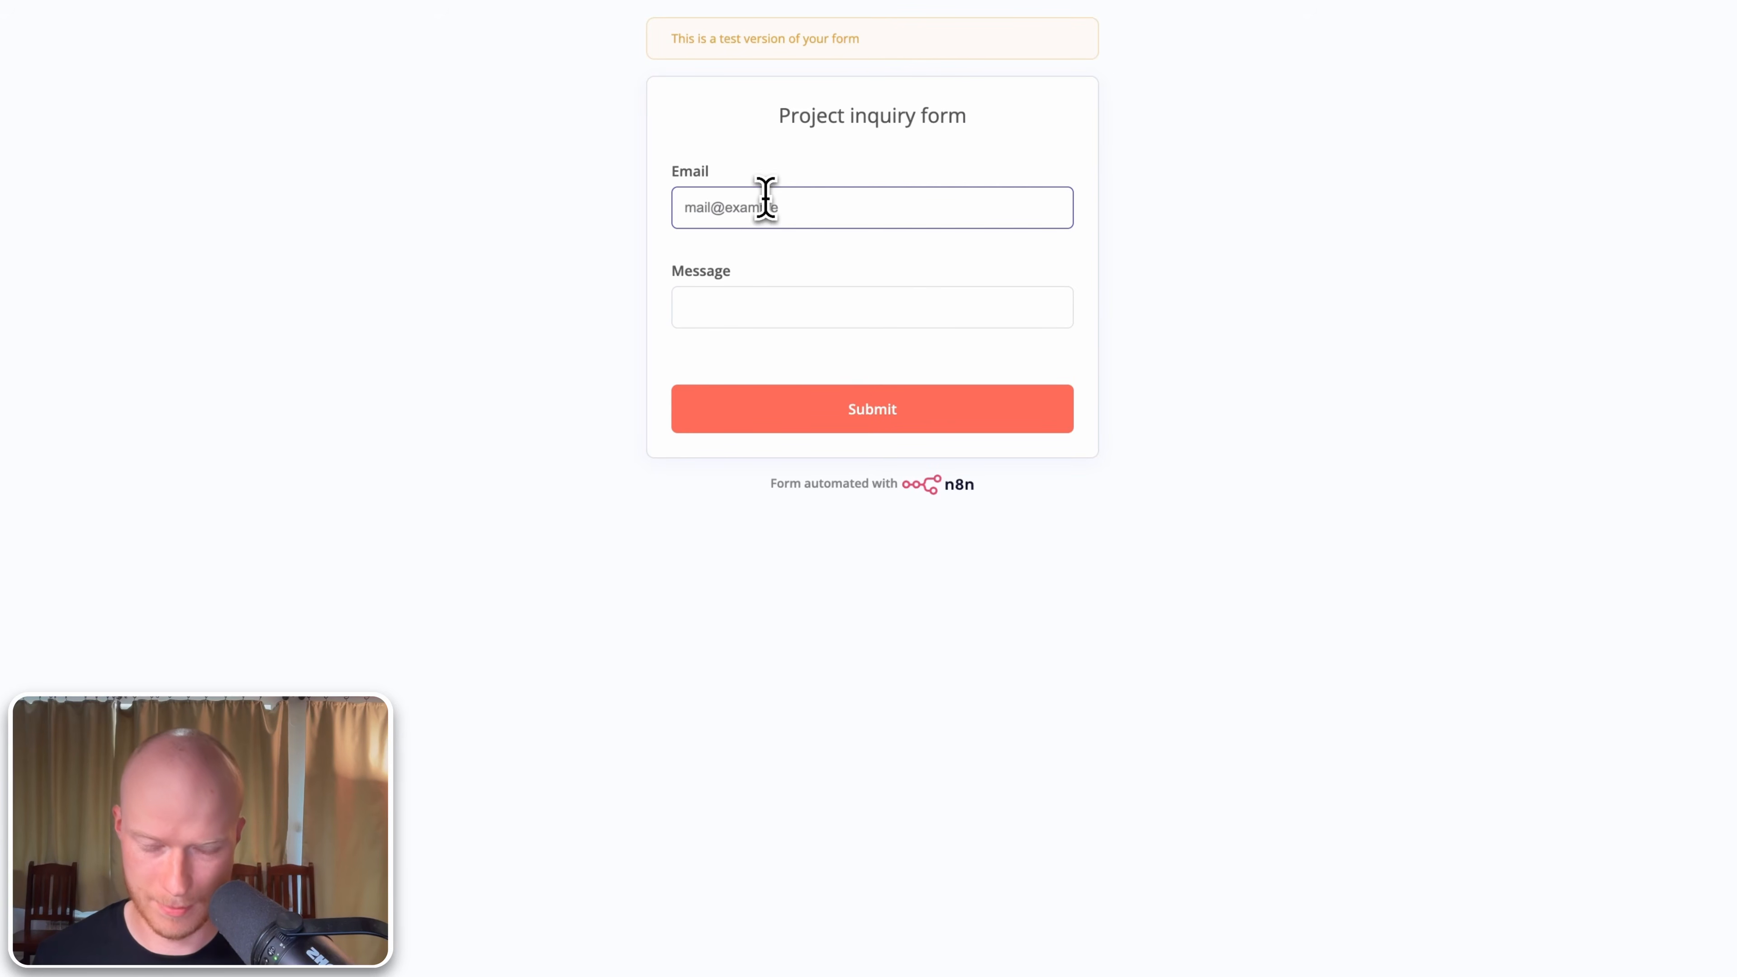
# Step: Submit the spam test message on the form and return to the workflow
pyautogui.press('Tab')
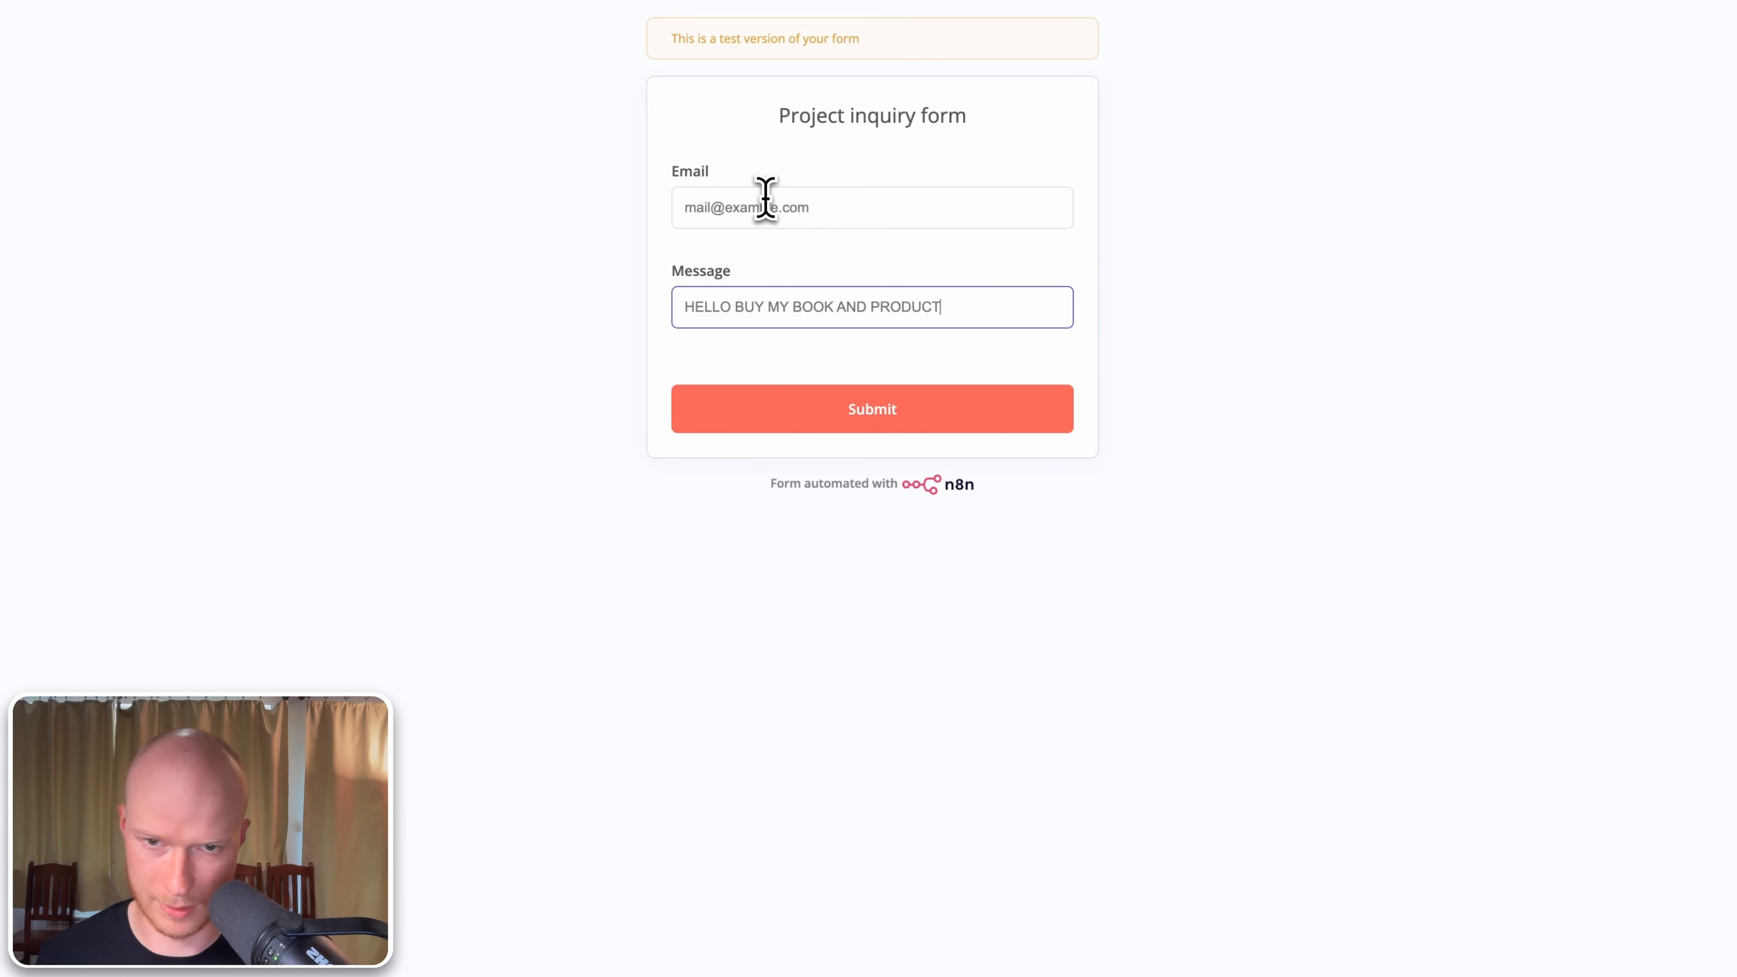
pyautogui.click(902, 414)
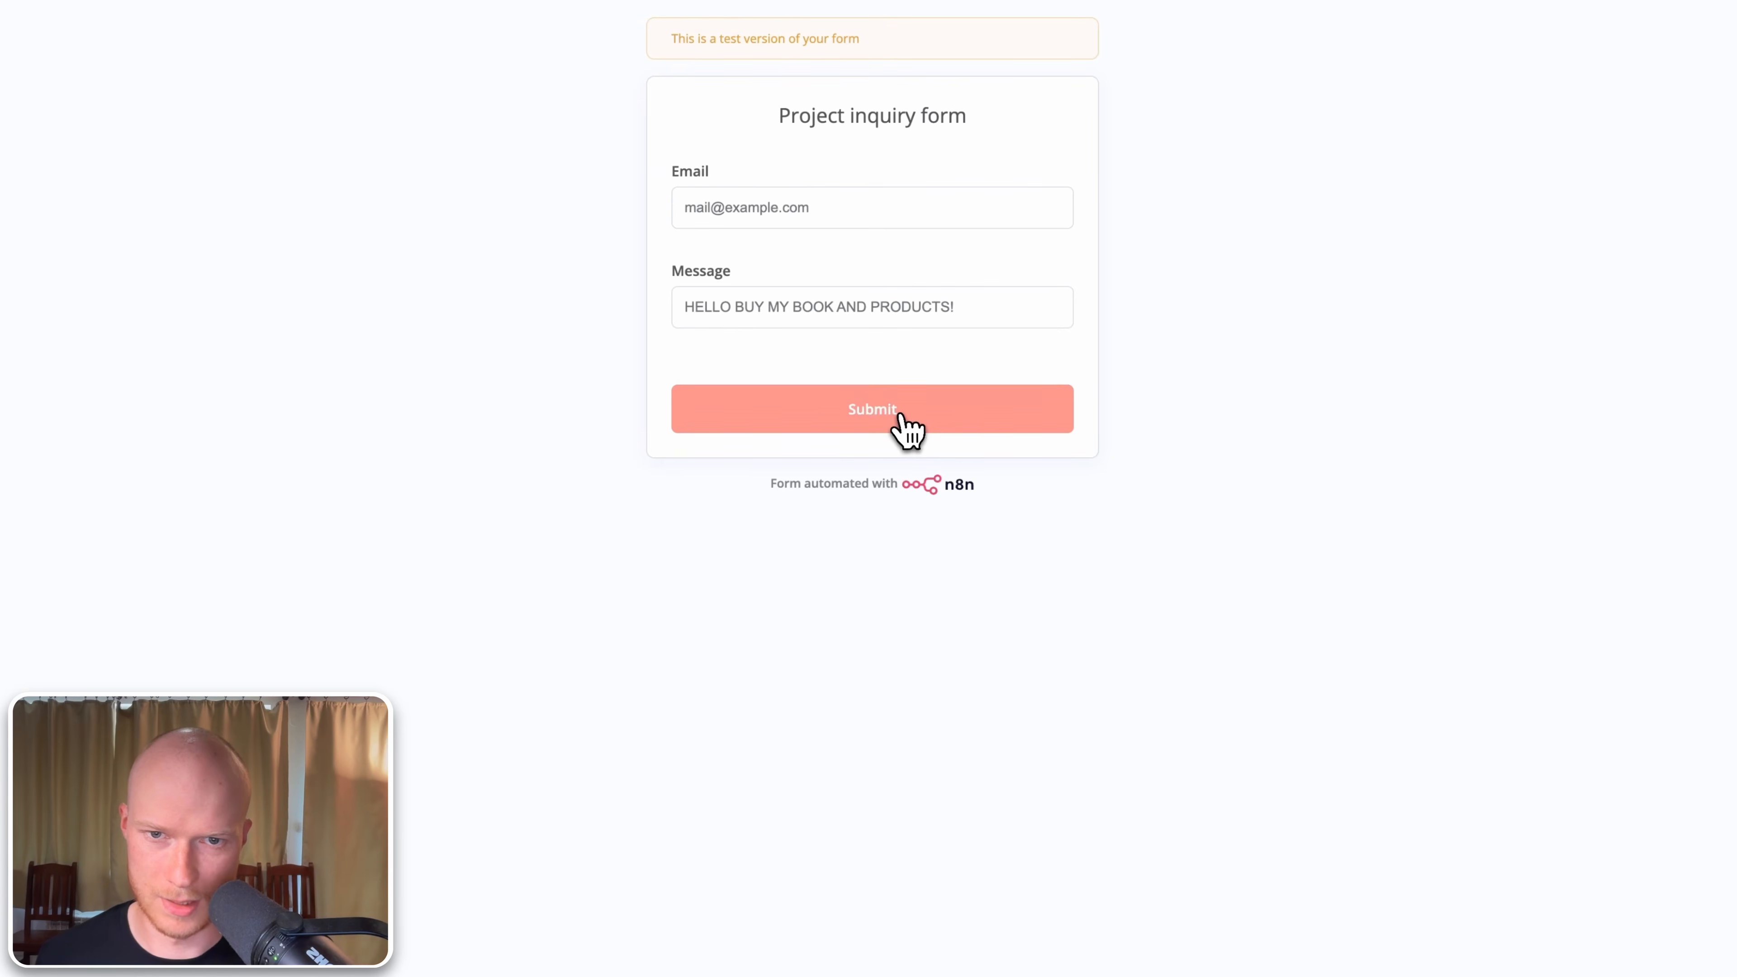
pyautogui.click(202, 27)
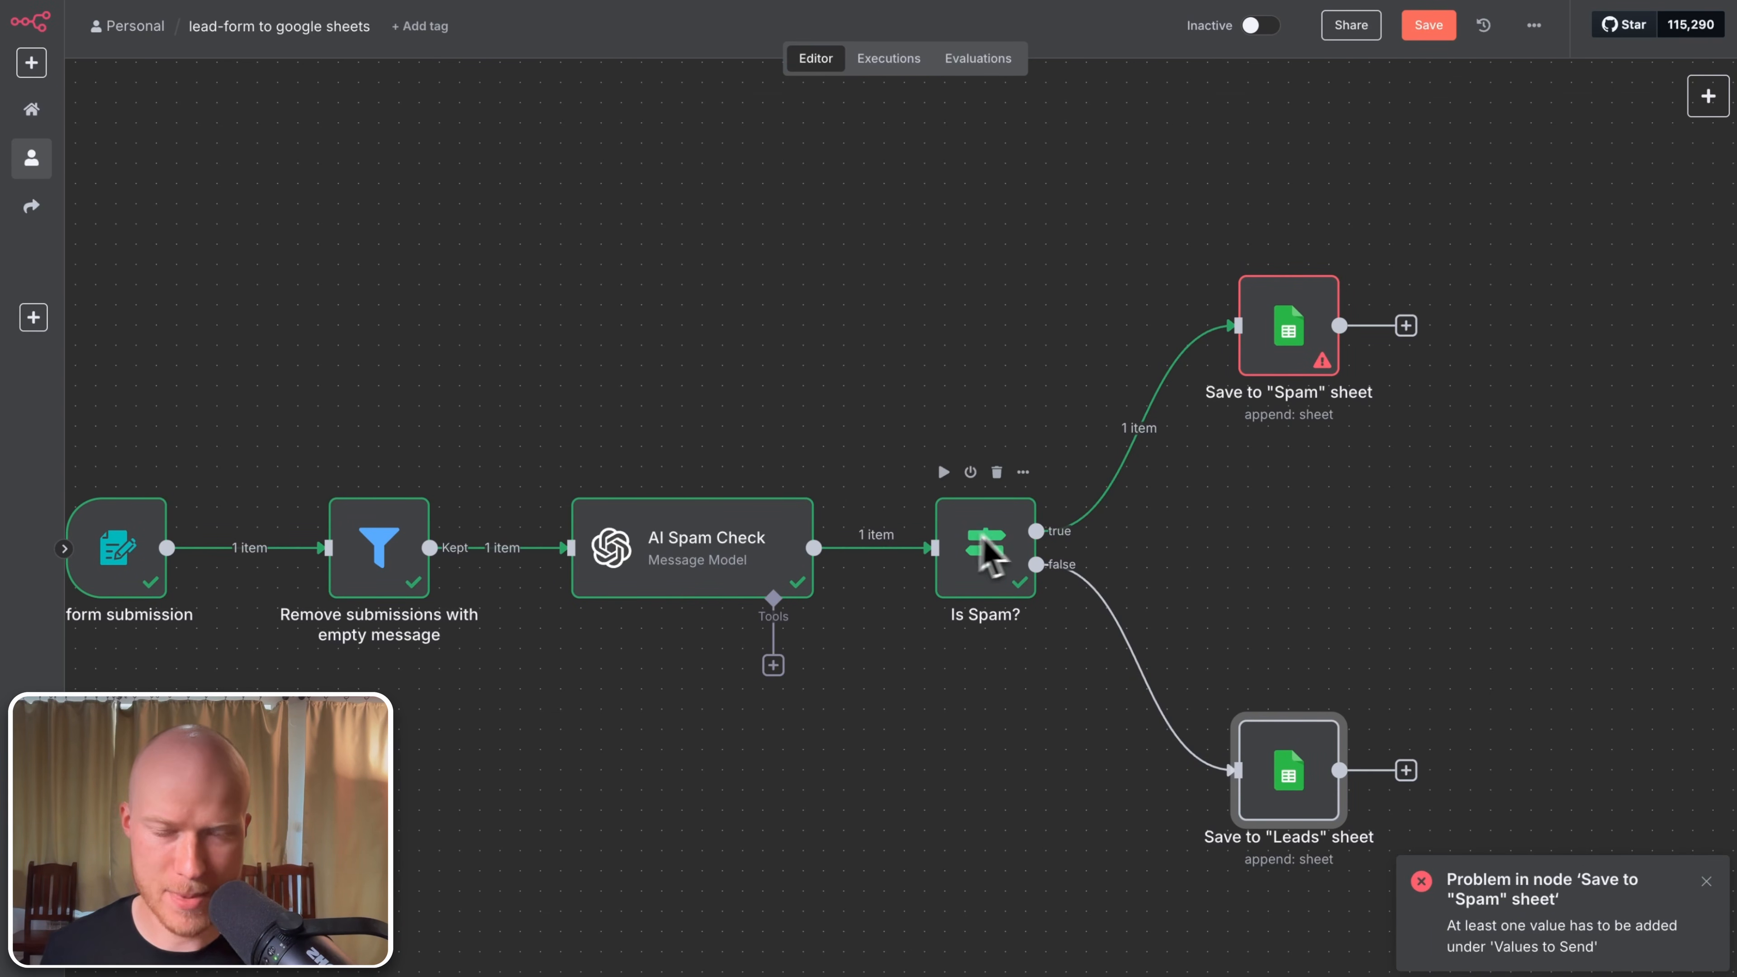
# Step: Map the form's Email and Message fields into the Spam sheet node's Email and Message columns
pyautogui.moveTo(1305, 588); pyautogui.dragTo(1198, 652)
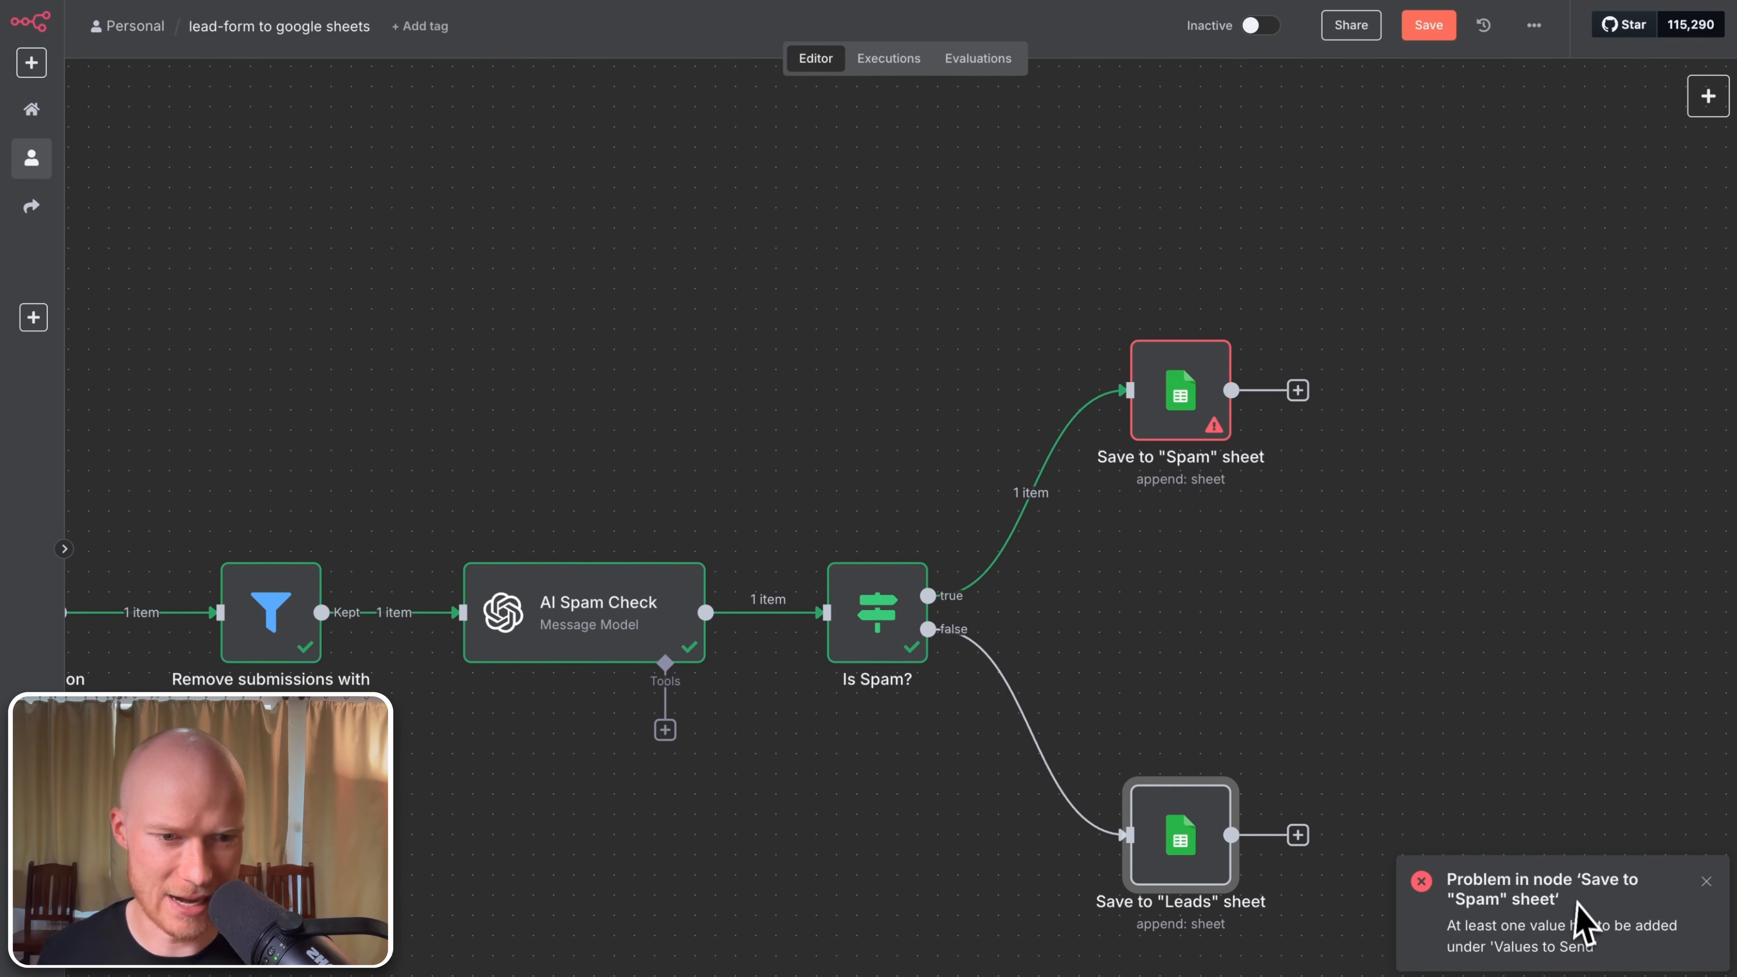
pyautogui.doubleClick(1199, 408)
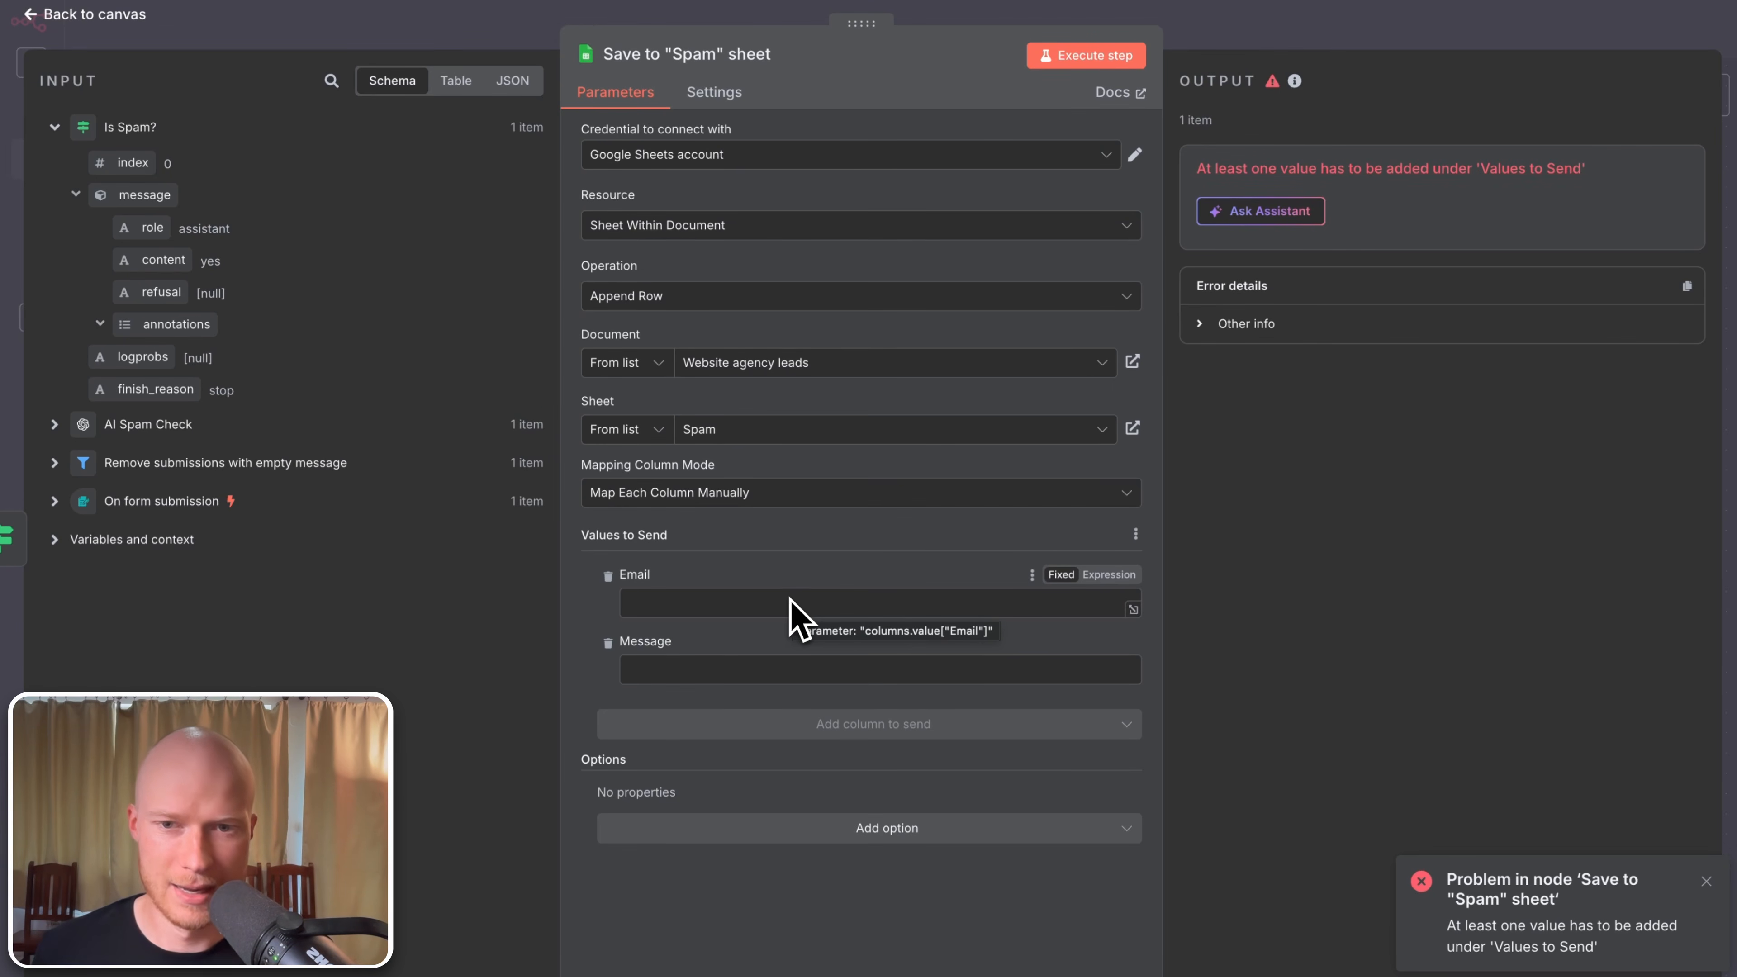
pyautogui.click(697, 606)
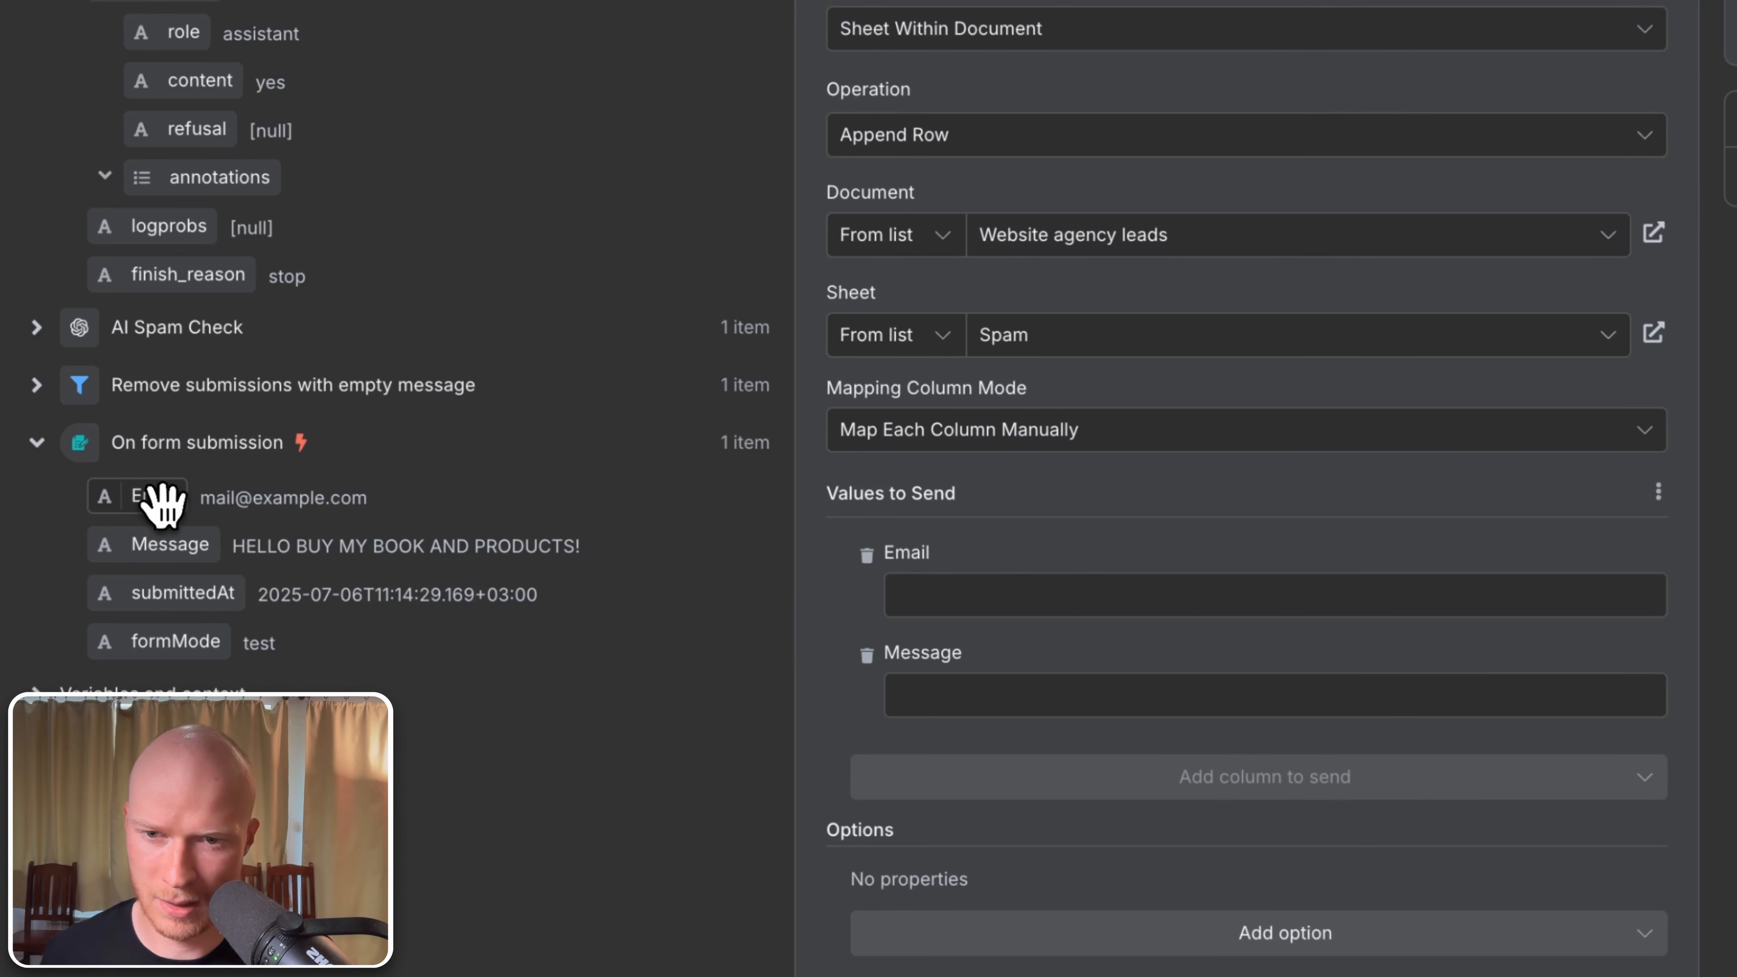
pyautogui.moveTo(160, 503); pyautogui.dragTo(1019, 606)
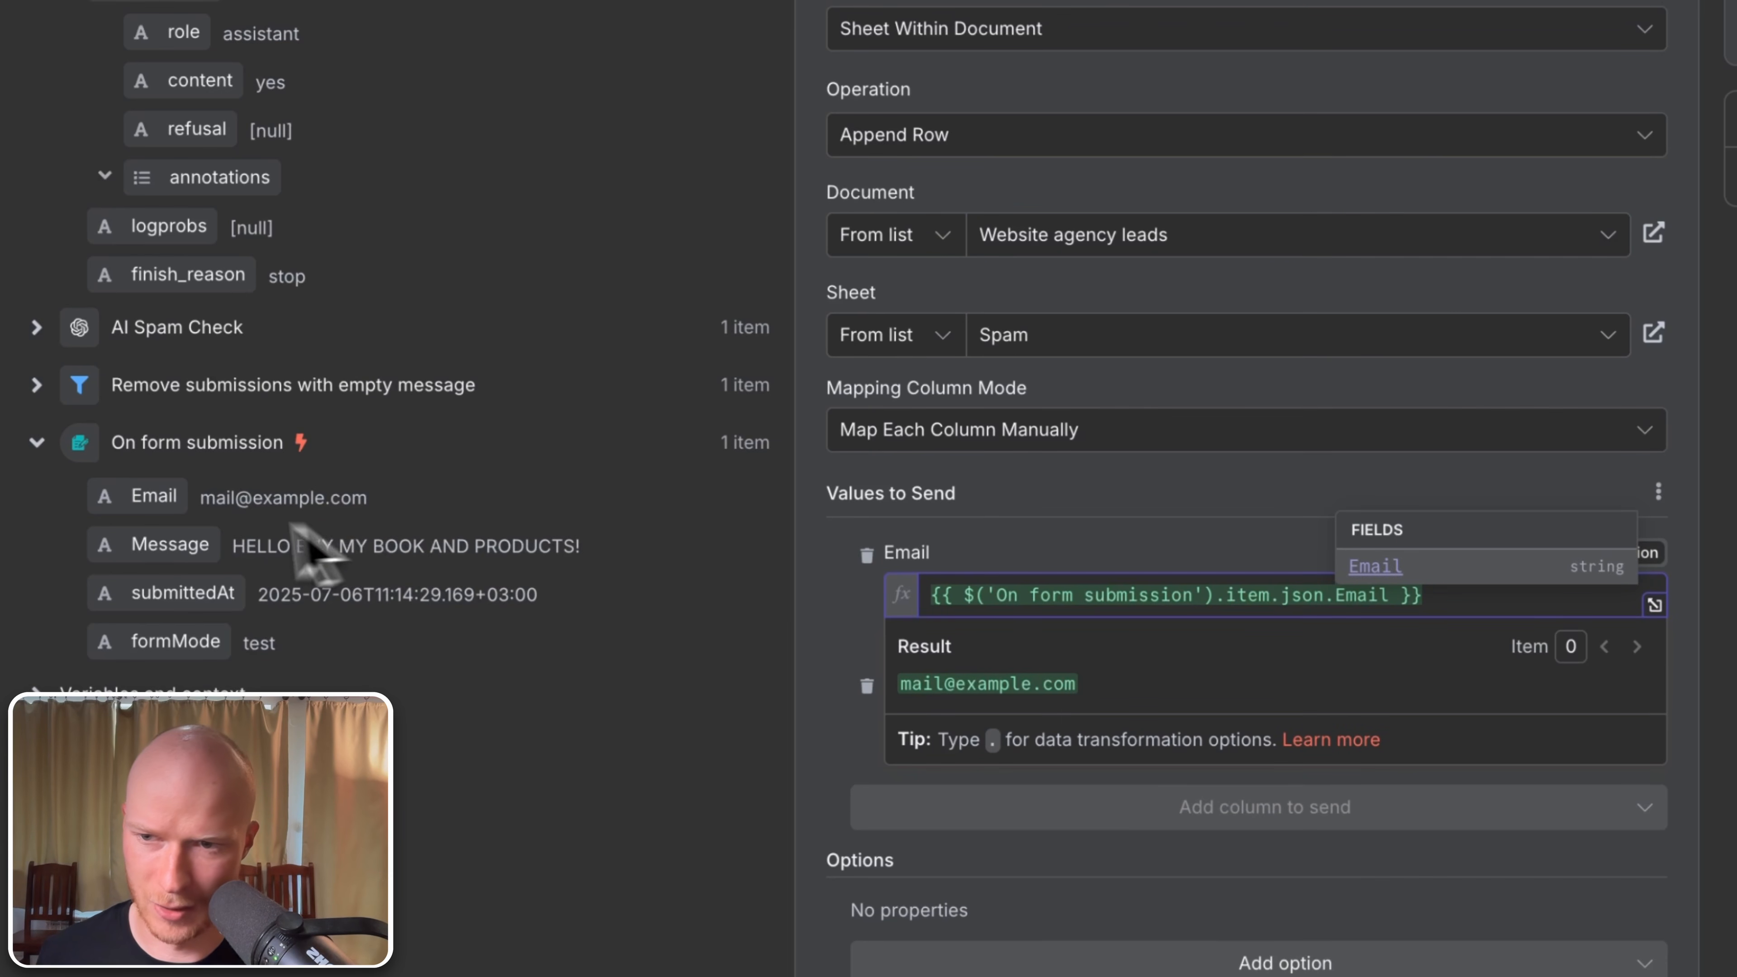
pyautogui.moveTo(169, 545); pyautogui.dragTo(1089, 714)
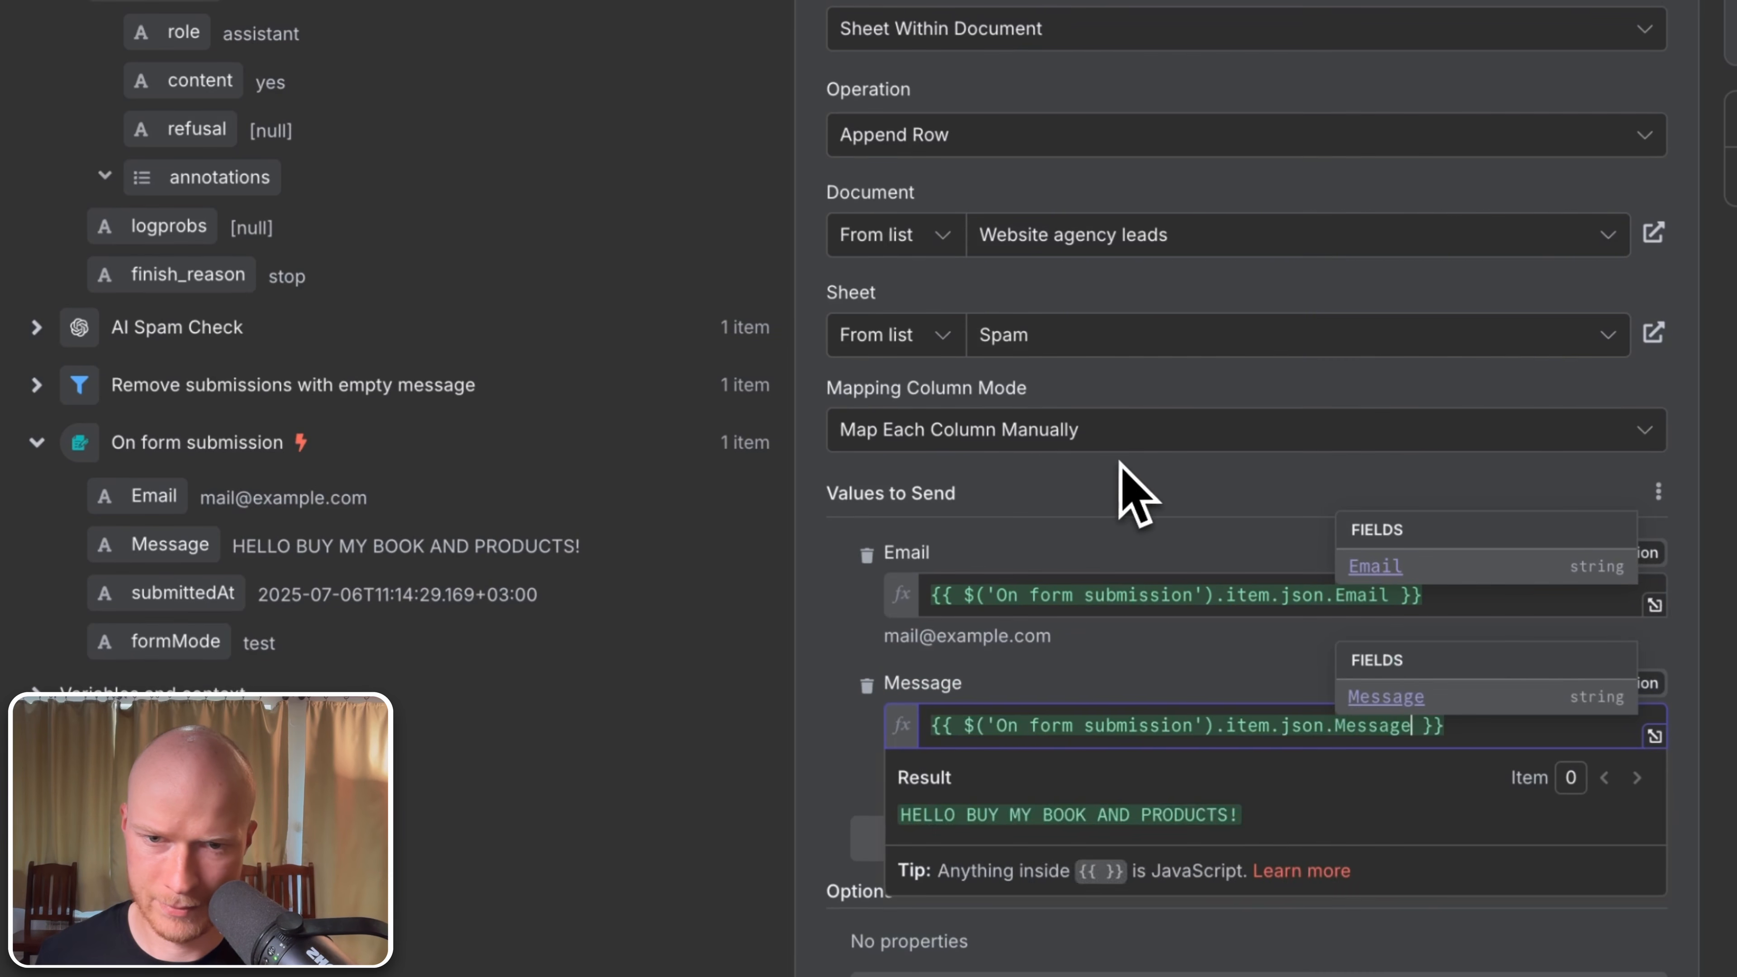
pyautogui.click(1121, 469)
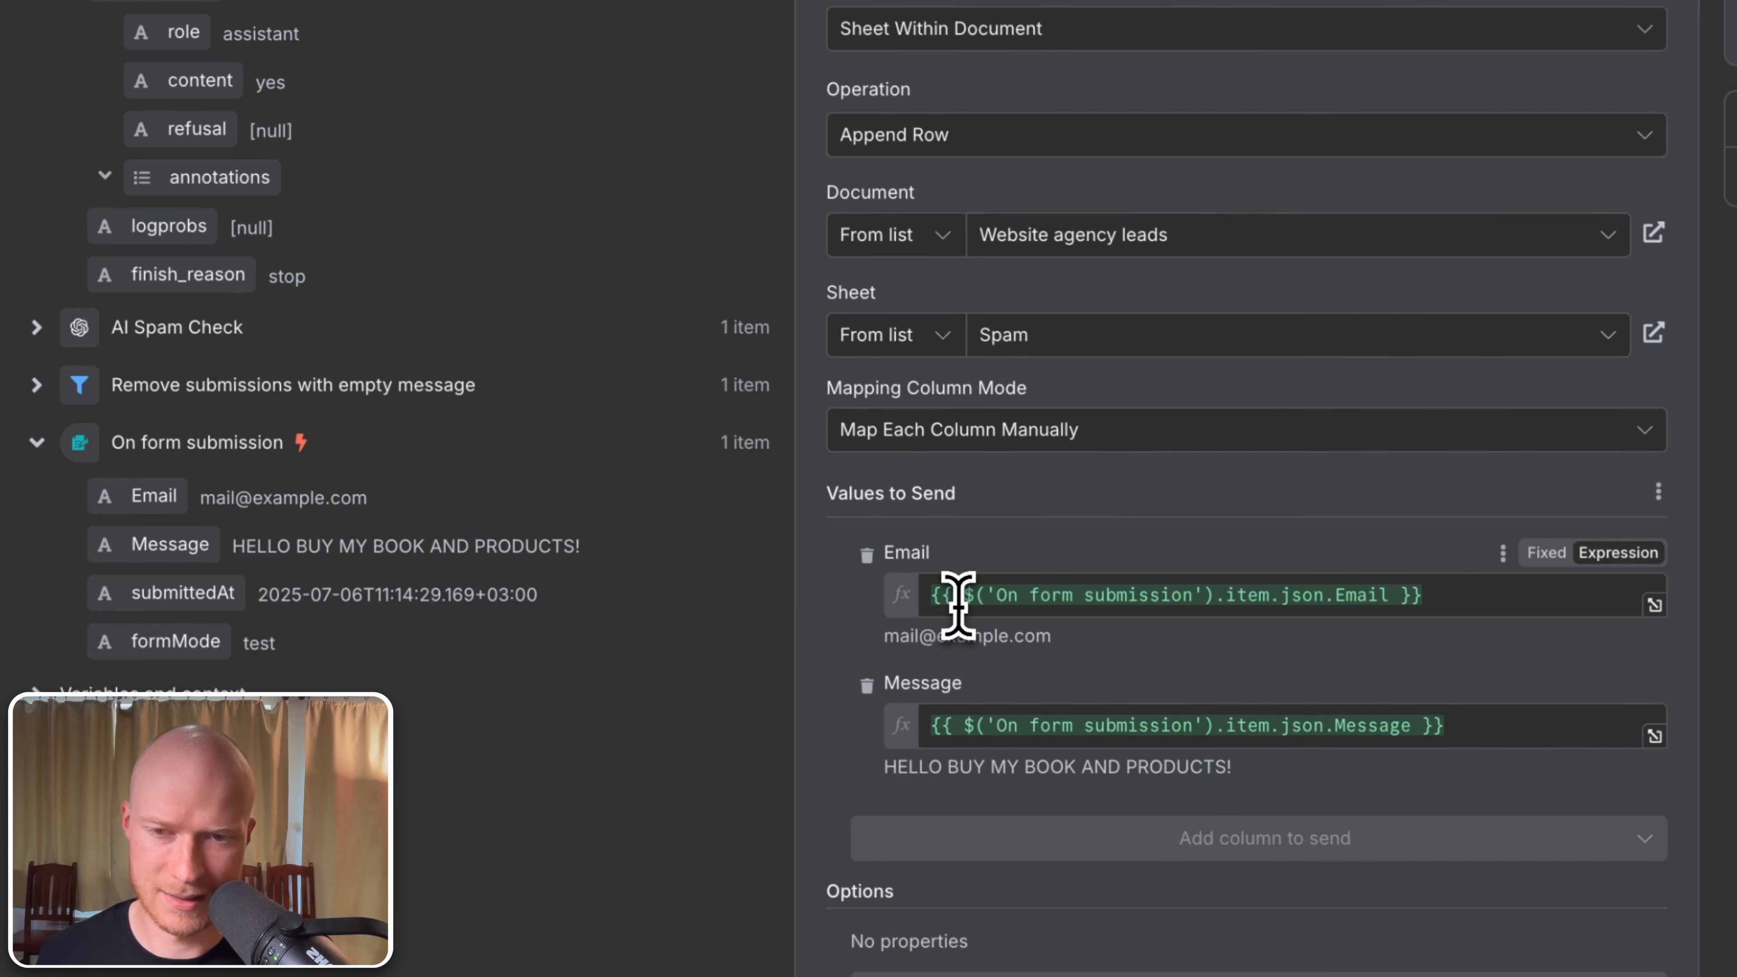
pyautogui.moveTo(959, 599); pyautogui.dragTo(1222, 575)
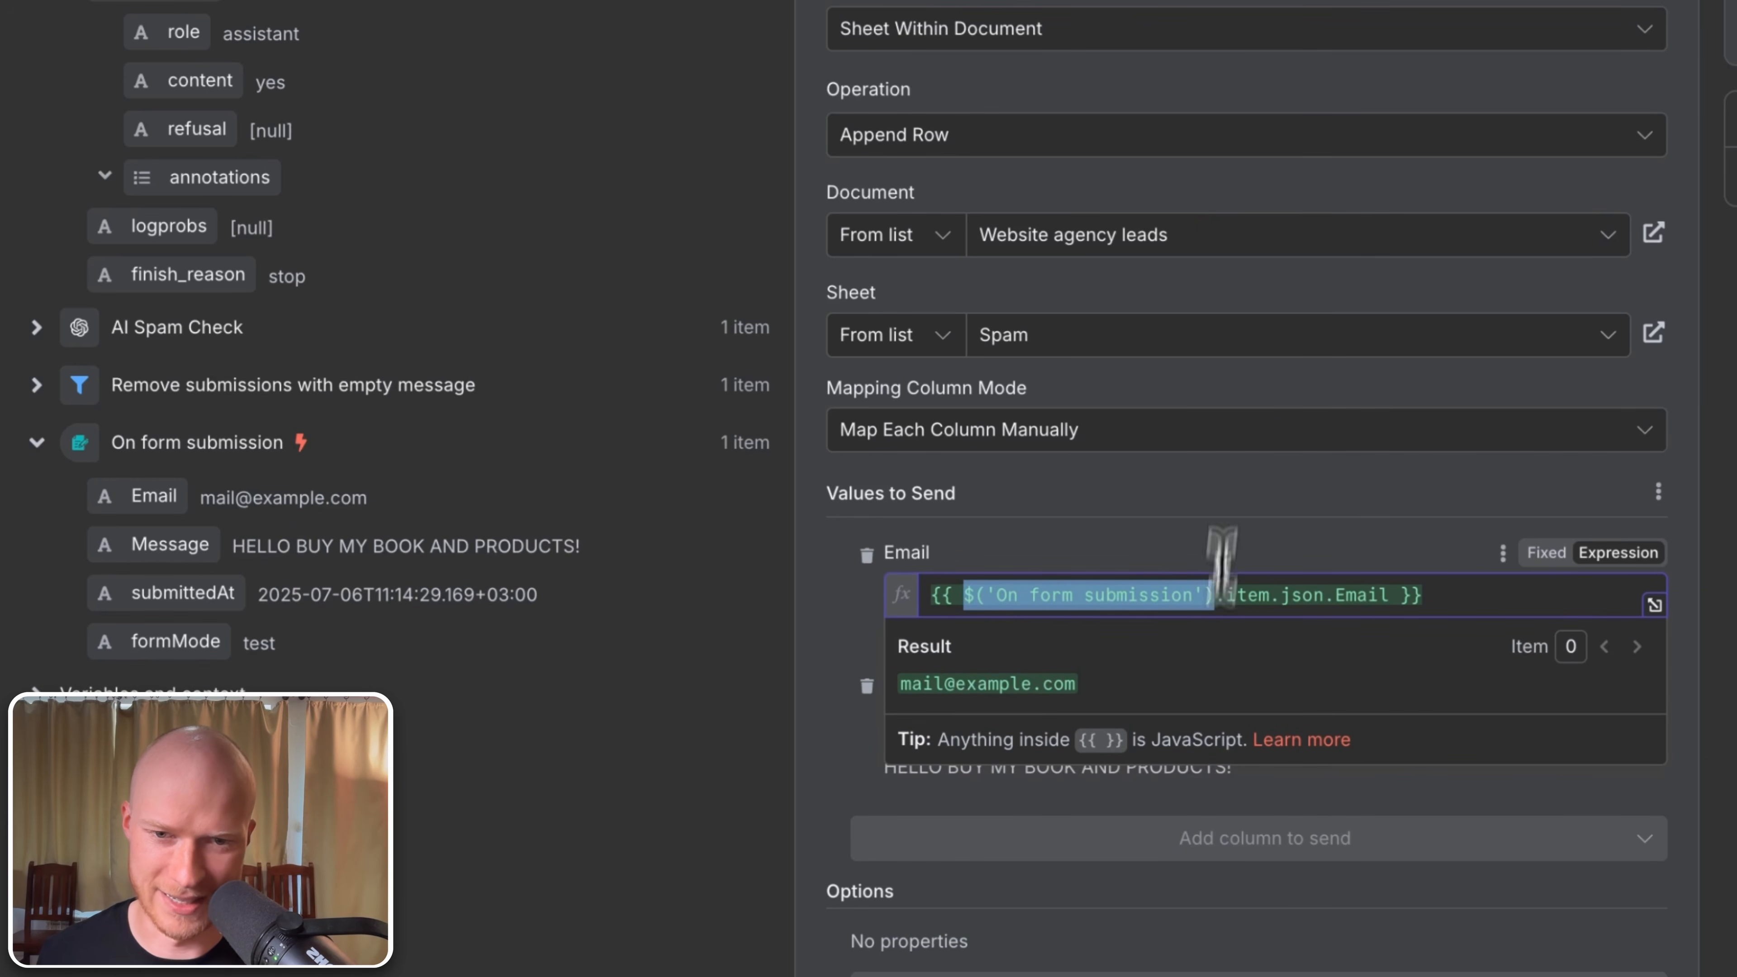
pyautogui.click(1231, 497)
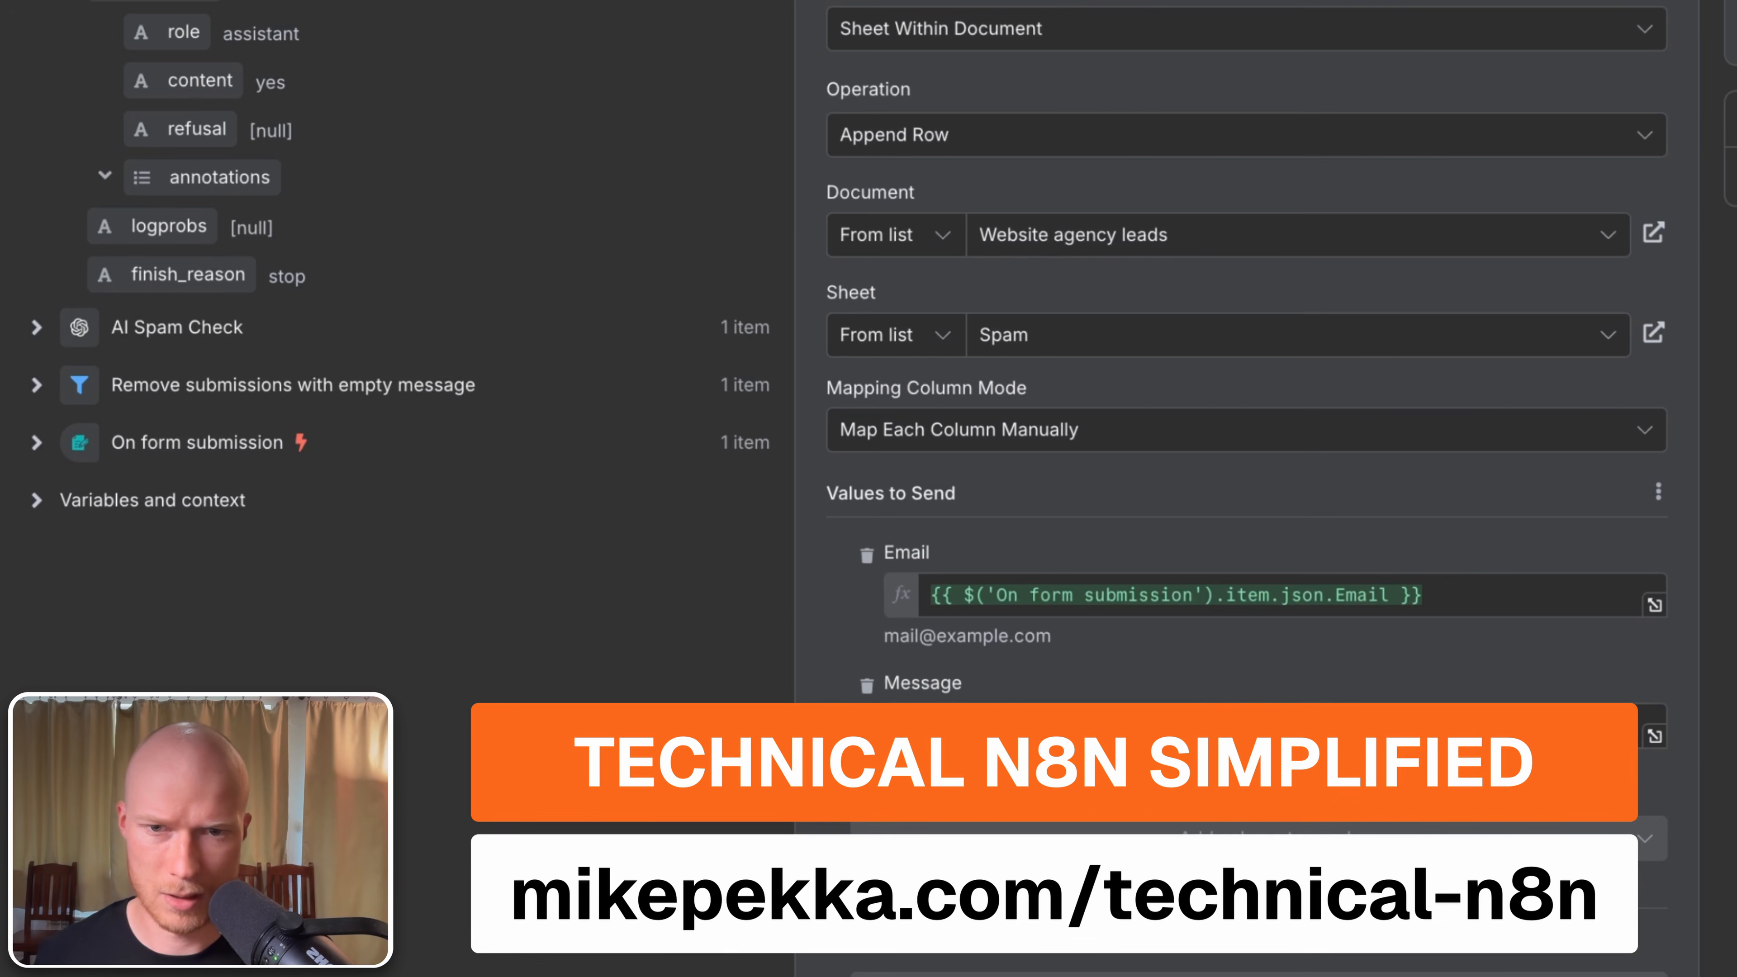
# Step: Close the Spam node and bring up the Save to "Leads" sheet node's settings
pyautogui.press('Escape')
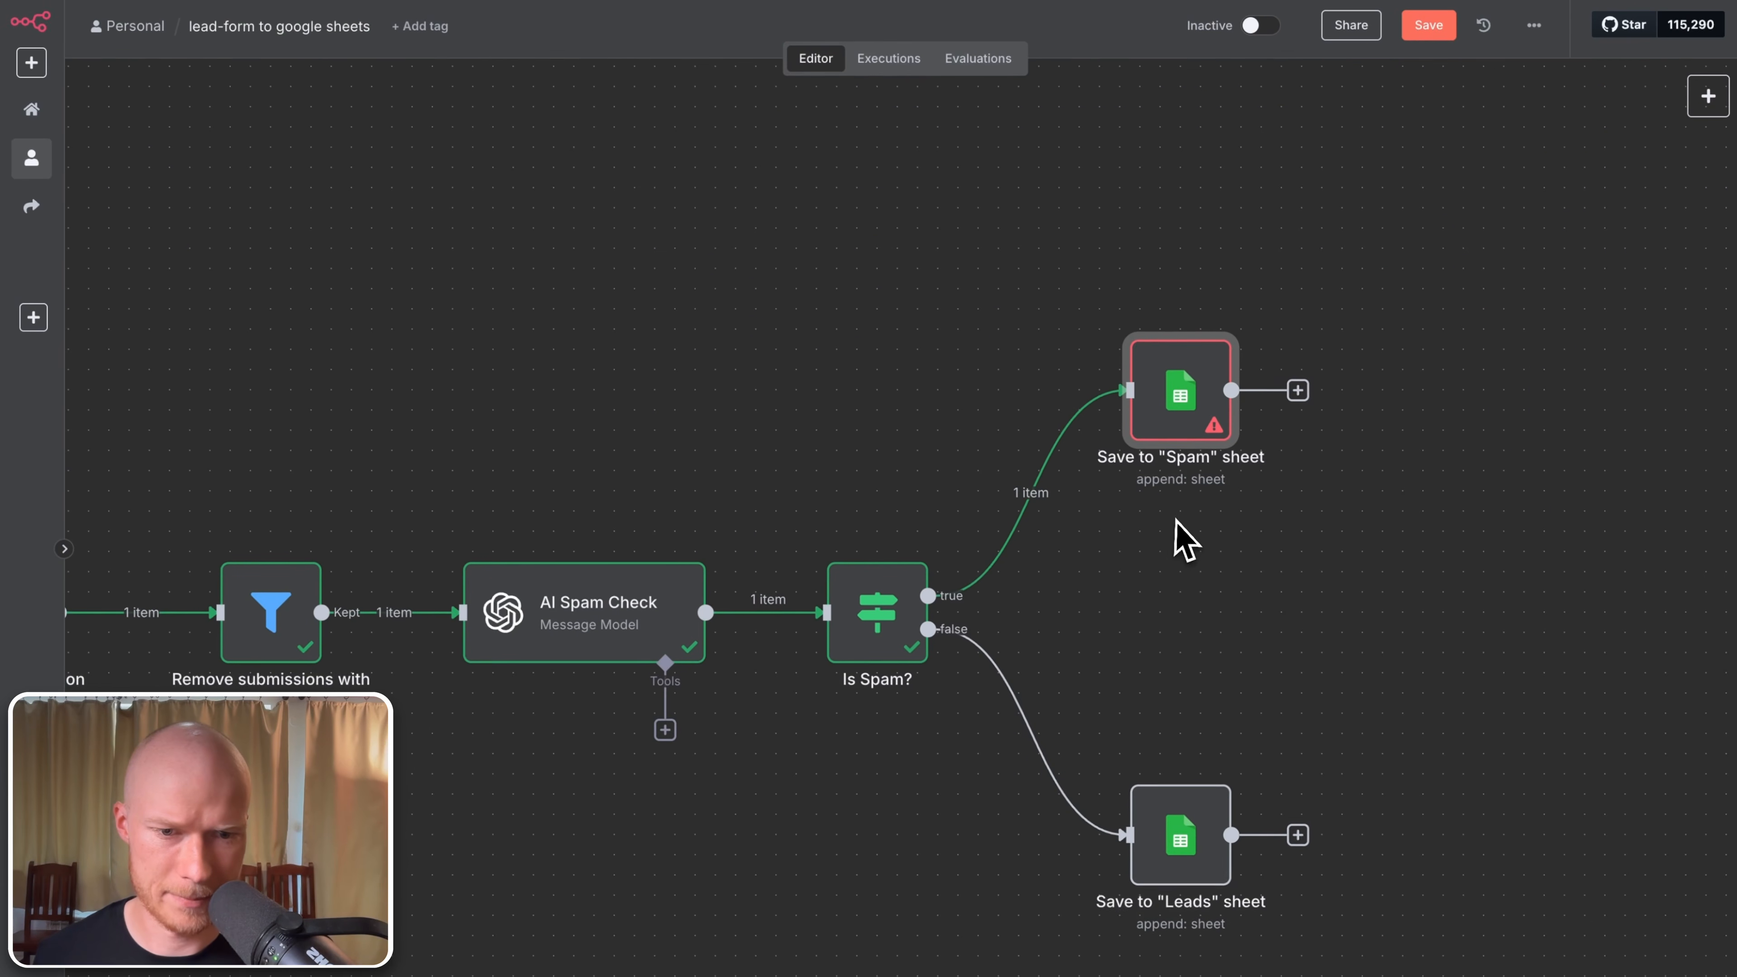
pyautogui.moveTo(1176, 520); pyautogui.dragTo(1182, 312)
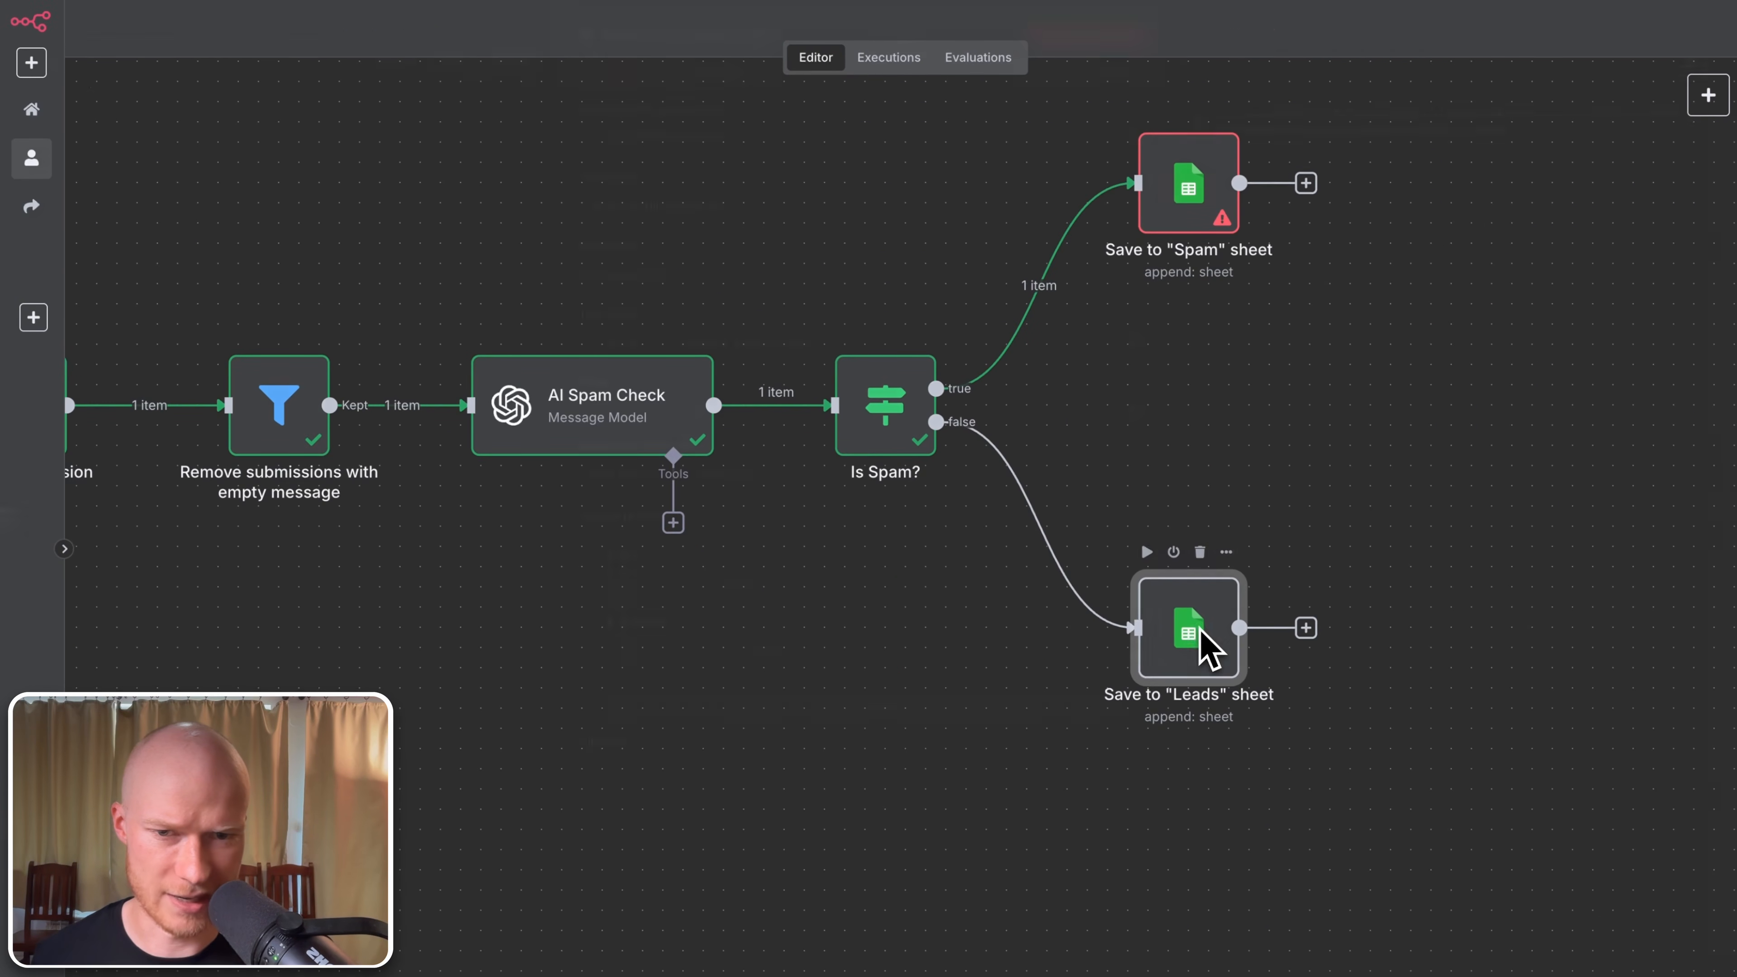
pyautogui.doubleClick(1205, 642)
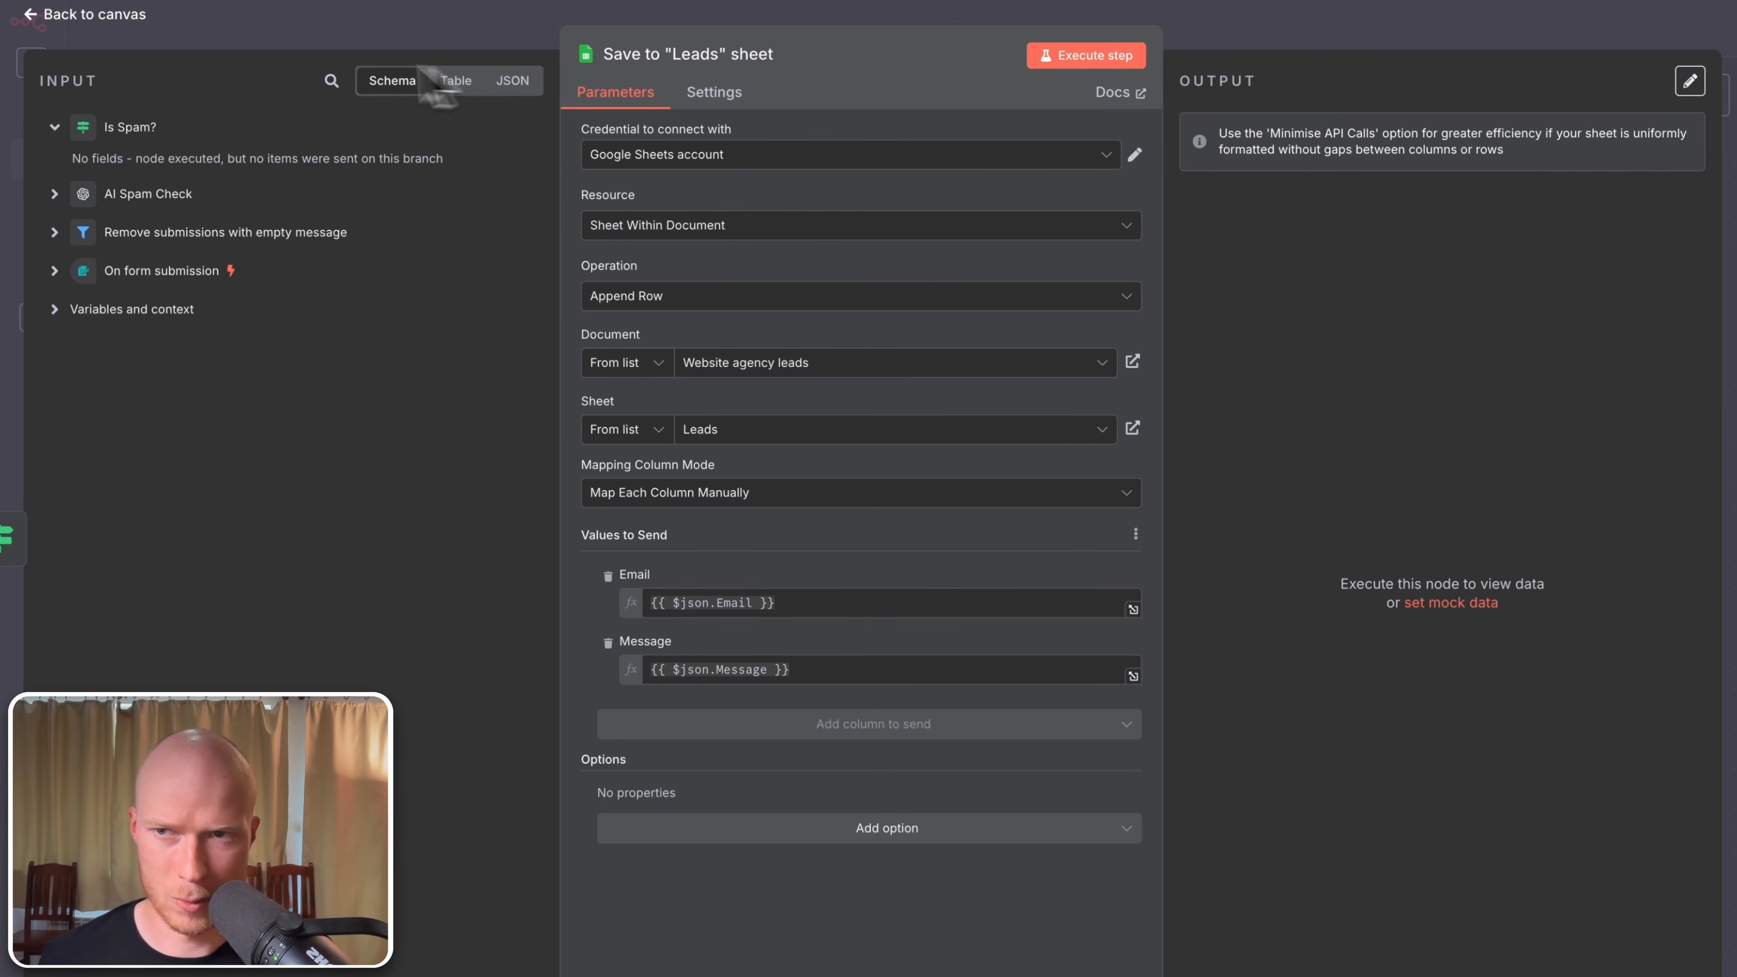
pyautogui.click(103, 16)
pyautogui.moveTo(360, 670); pyautogui.dragTo(756, 702)
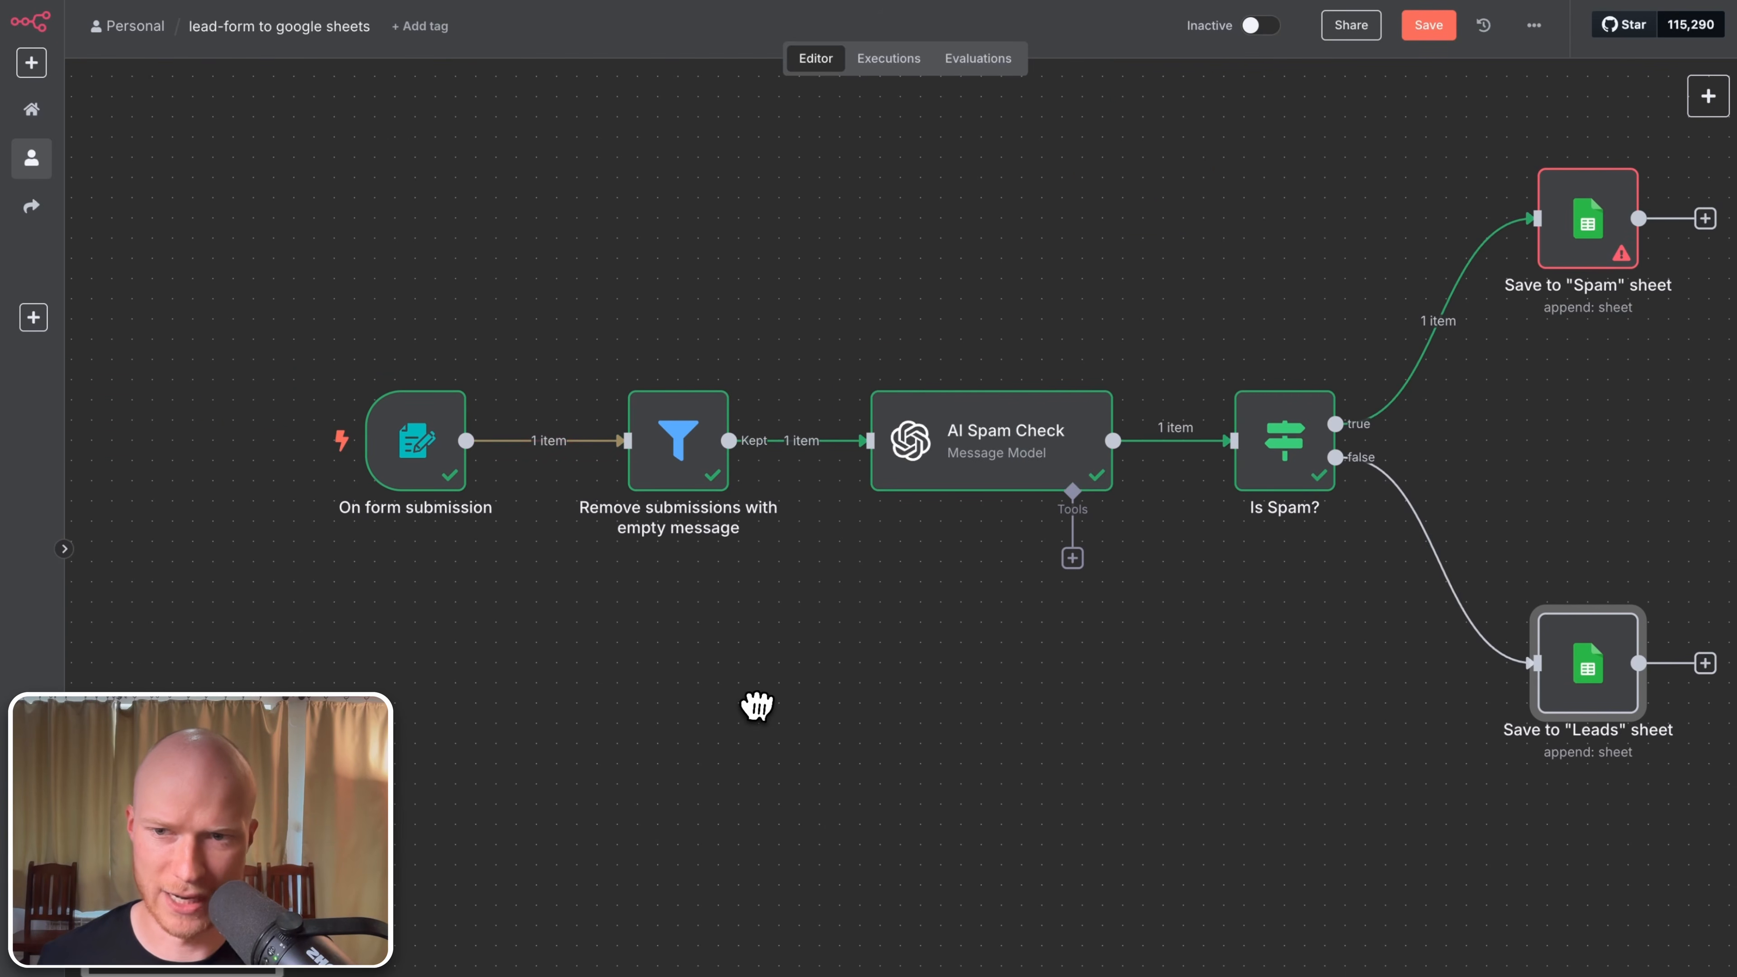
pyautogui.moveTo(1064, 792); pyautogui.dragTo(774, 710)
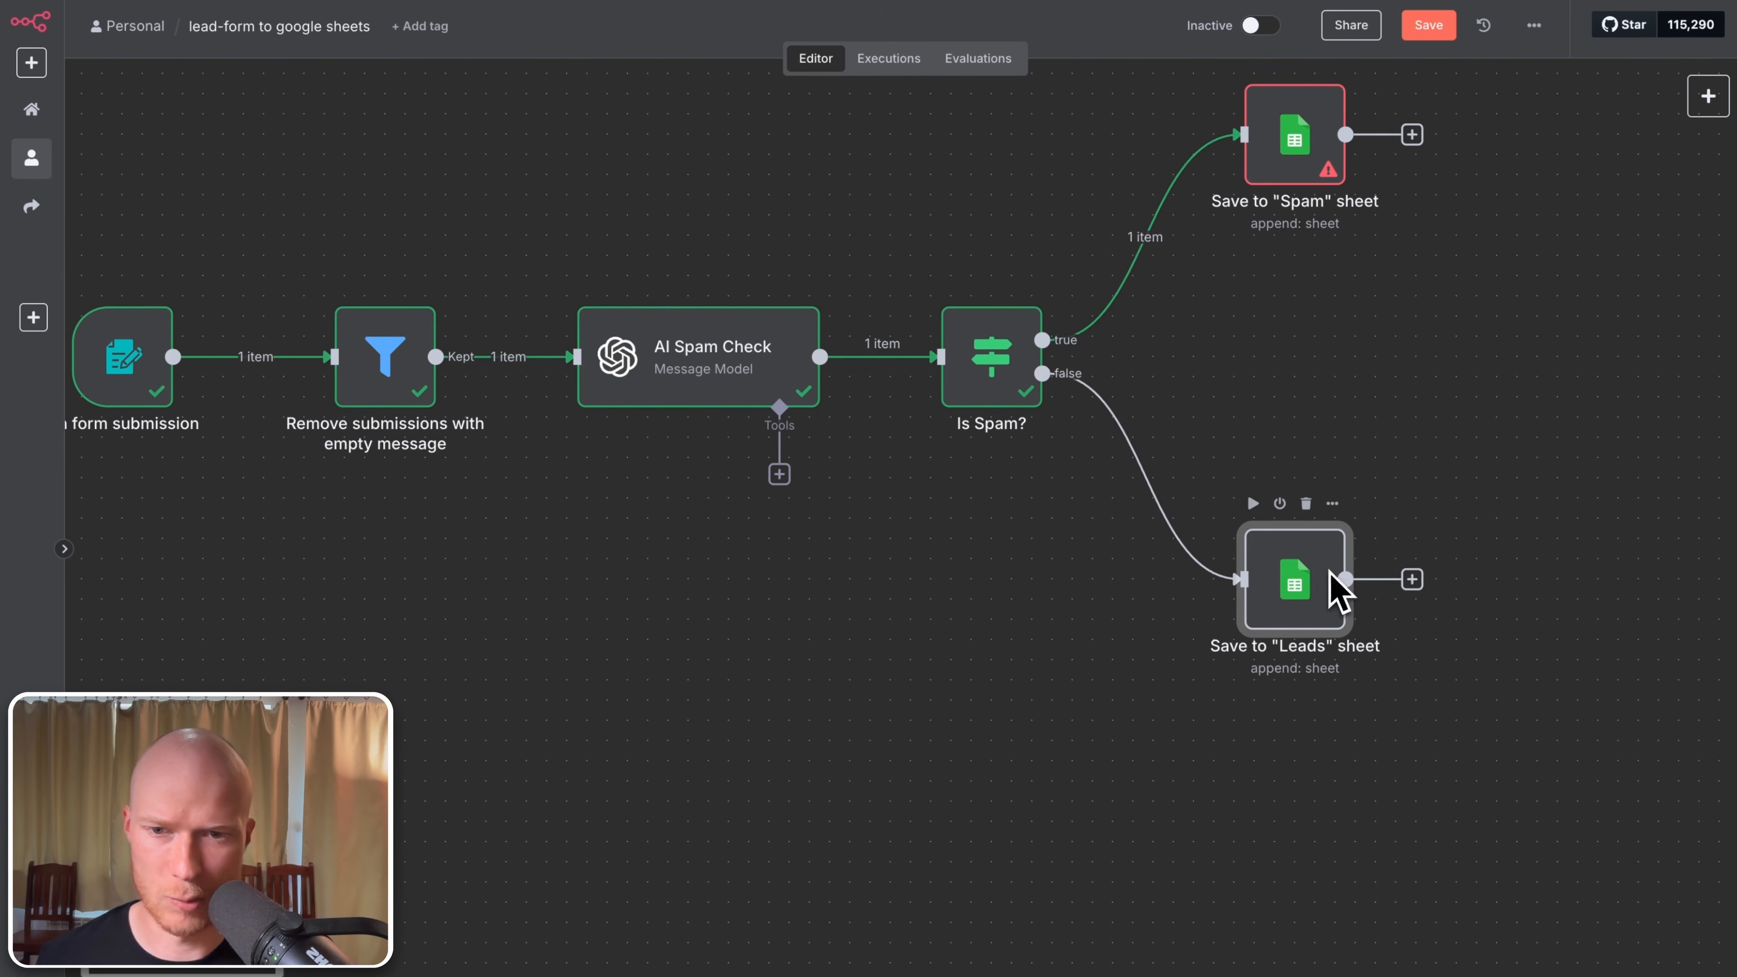
pyautogui.doubleClick(1336, 591)
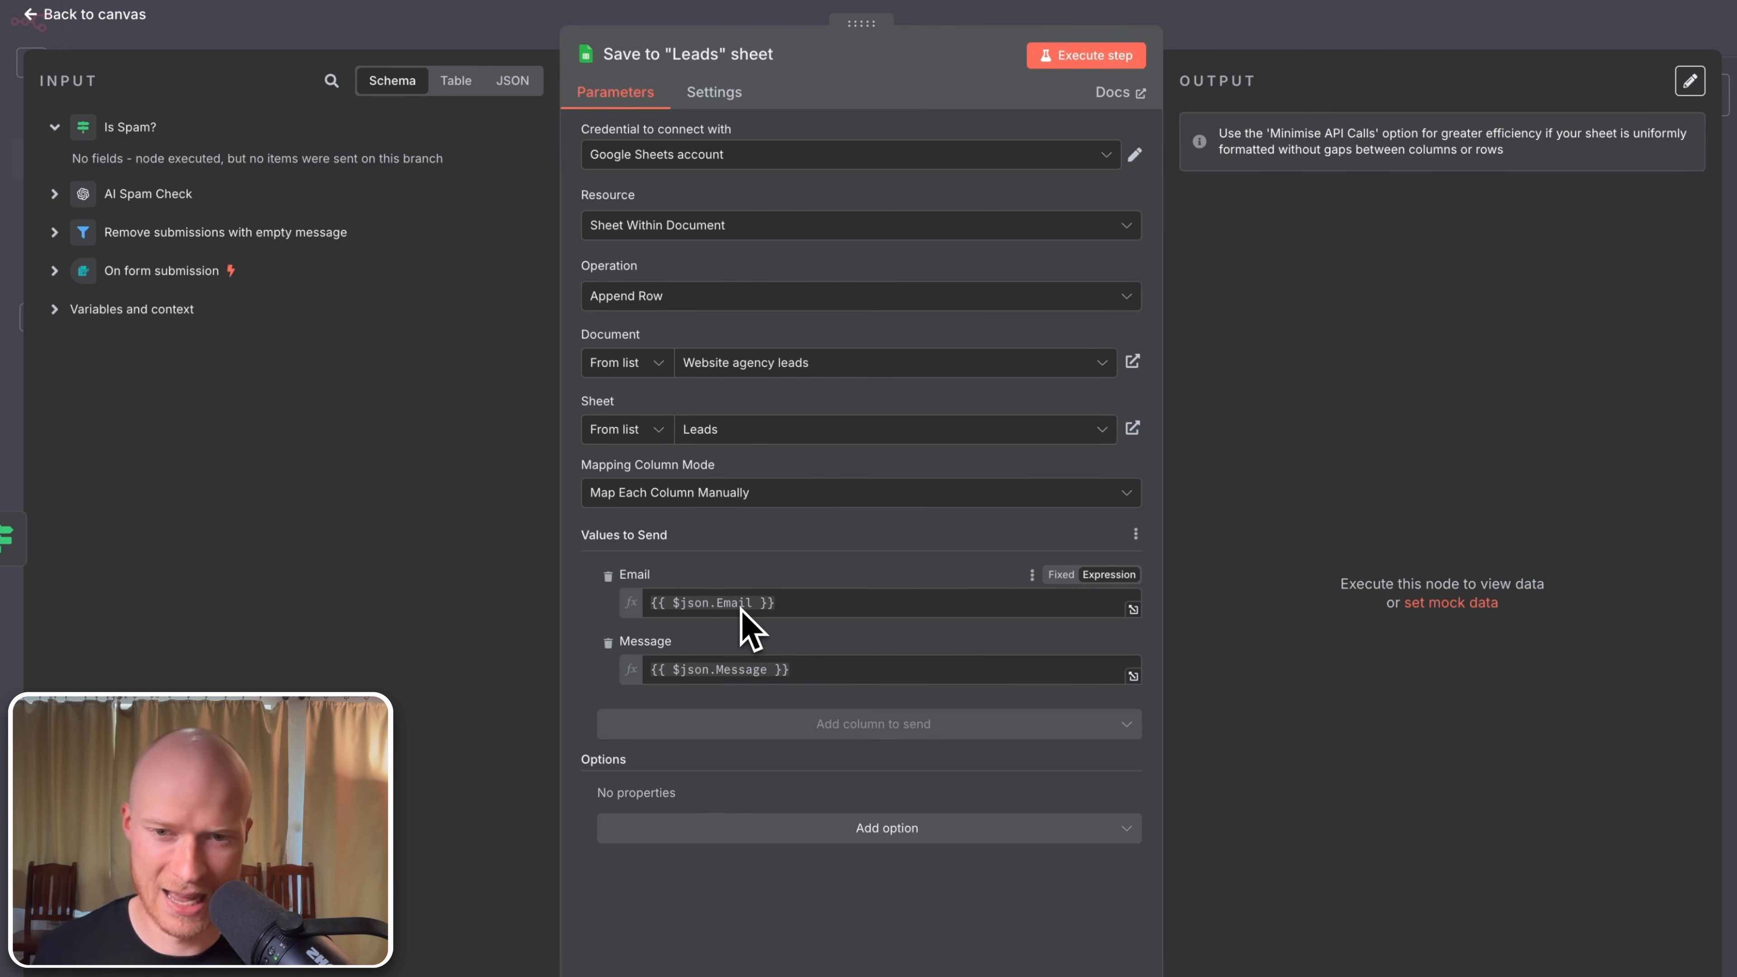
pyautogui.click(79, 15)
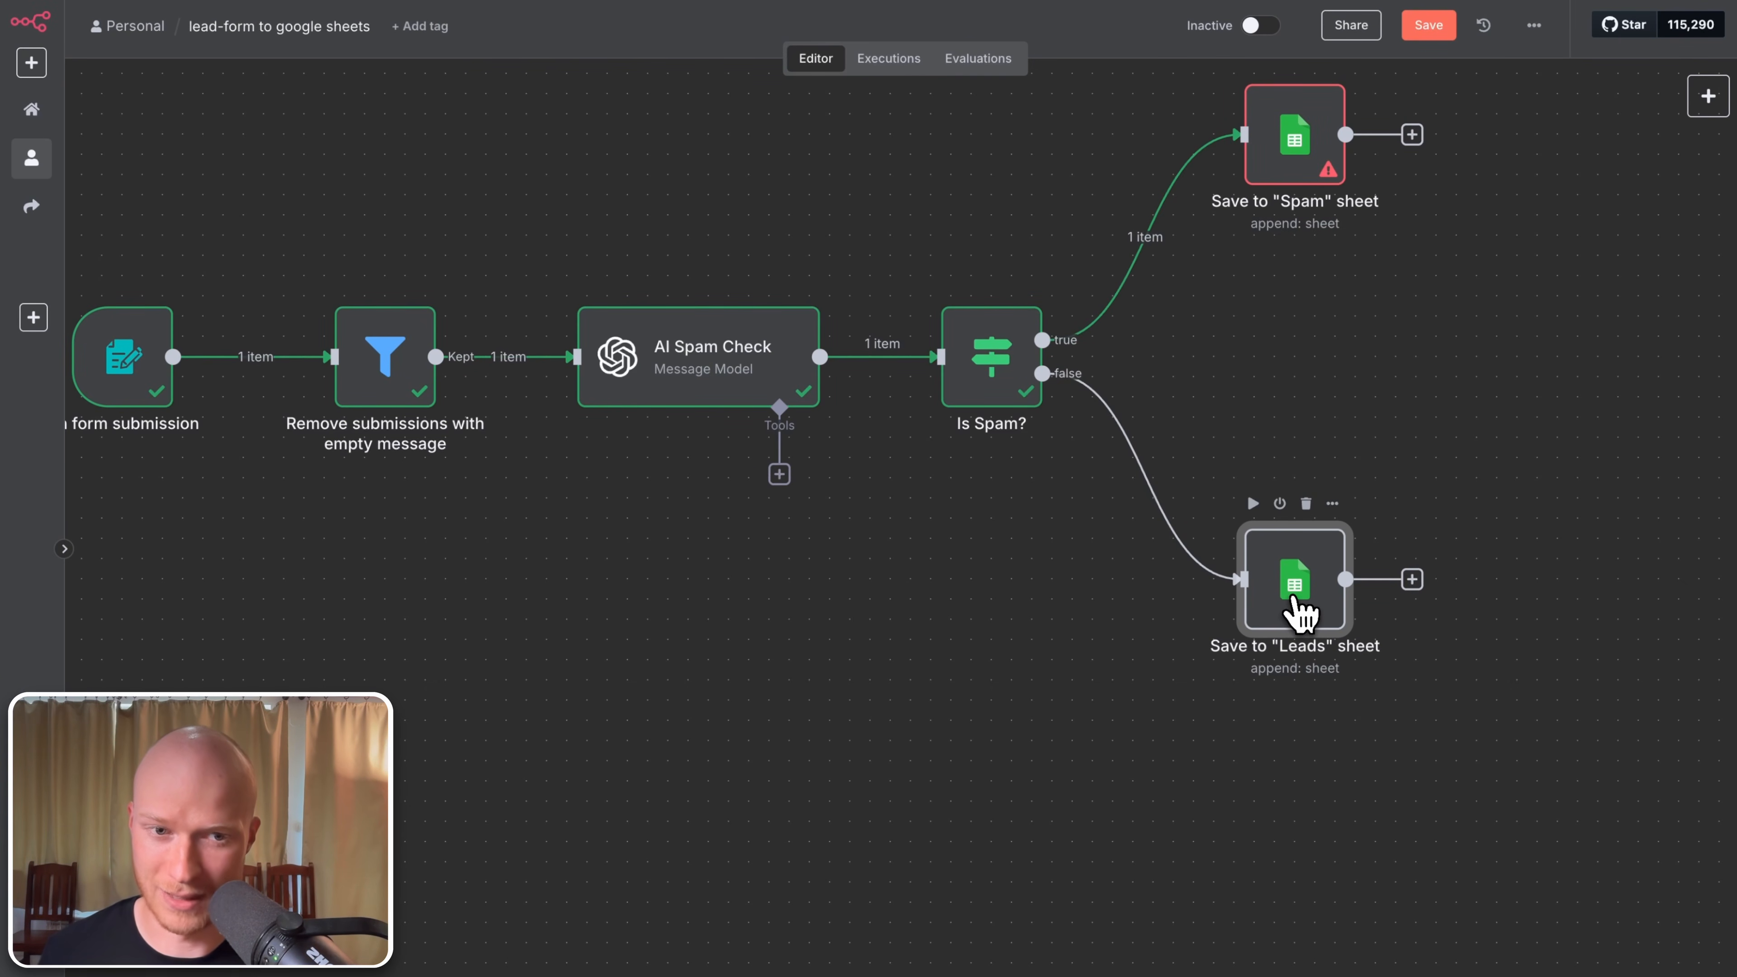
pyautogui.doubleClick(1297, 609)
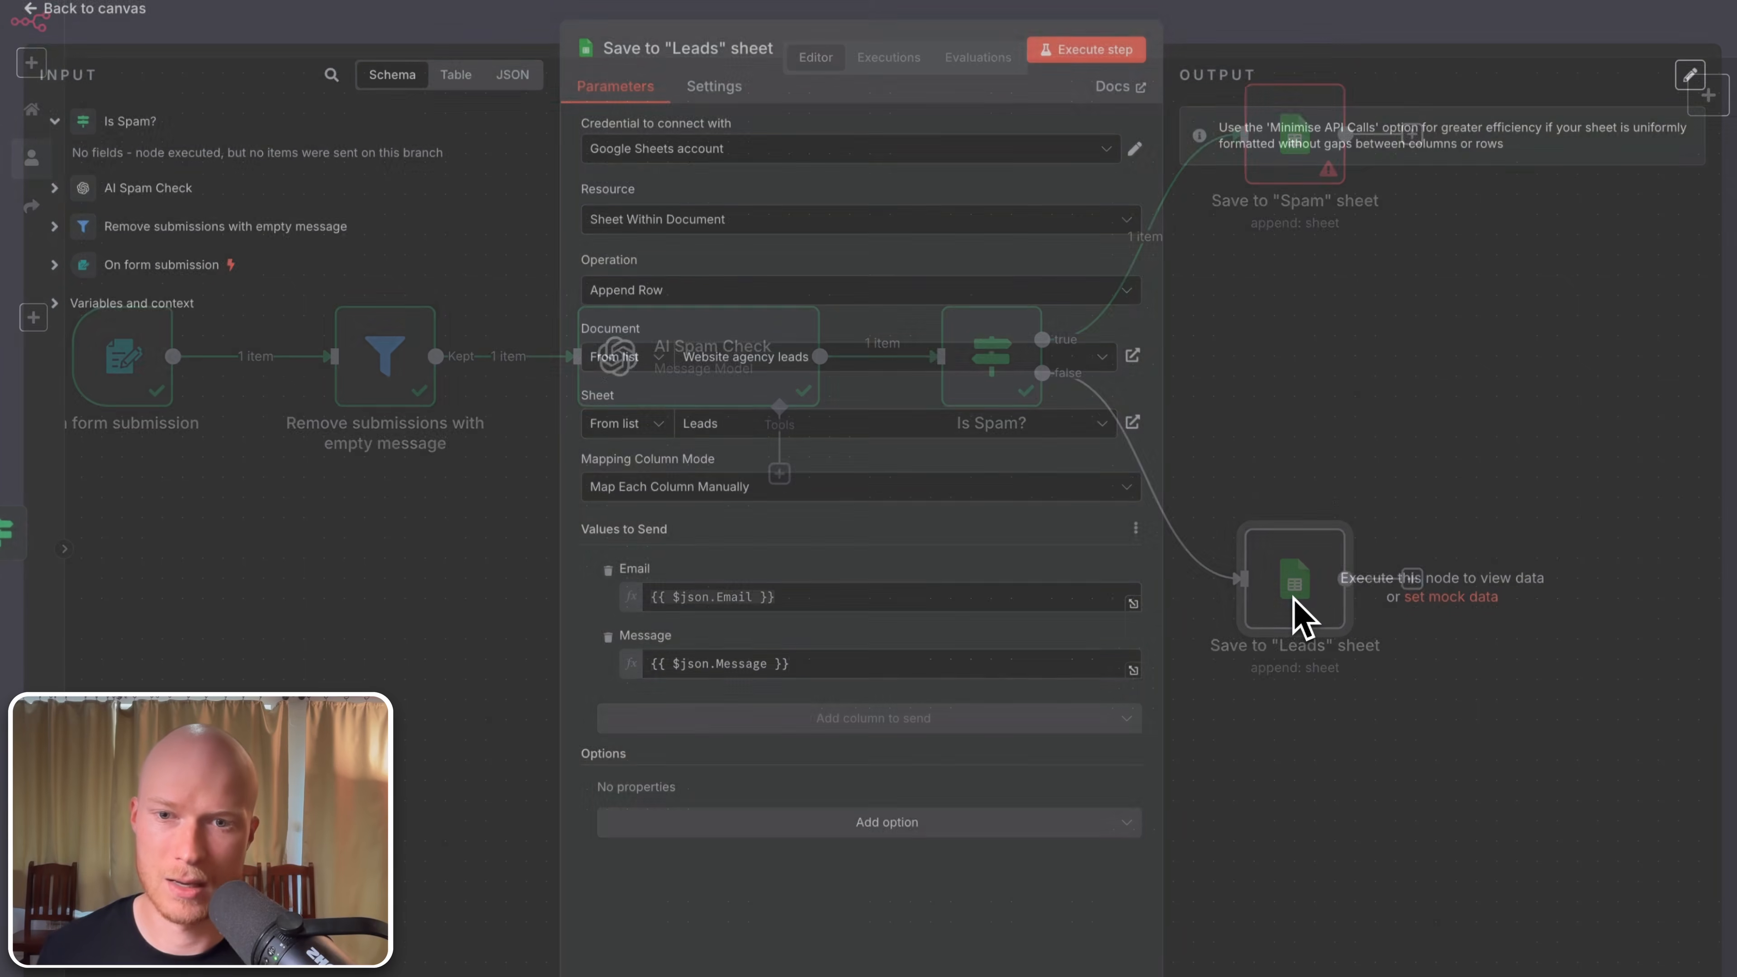
# Step: Delete the {{ $json.Email }} and {{ $json.Message }} expressions from the Leads node's values
pyautogui.click(796, 604)
pyautogui.moveTo(797, 604); pyautogui.dragTo(650, 602)
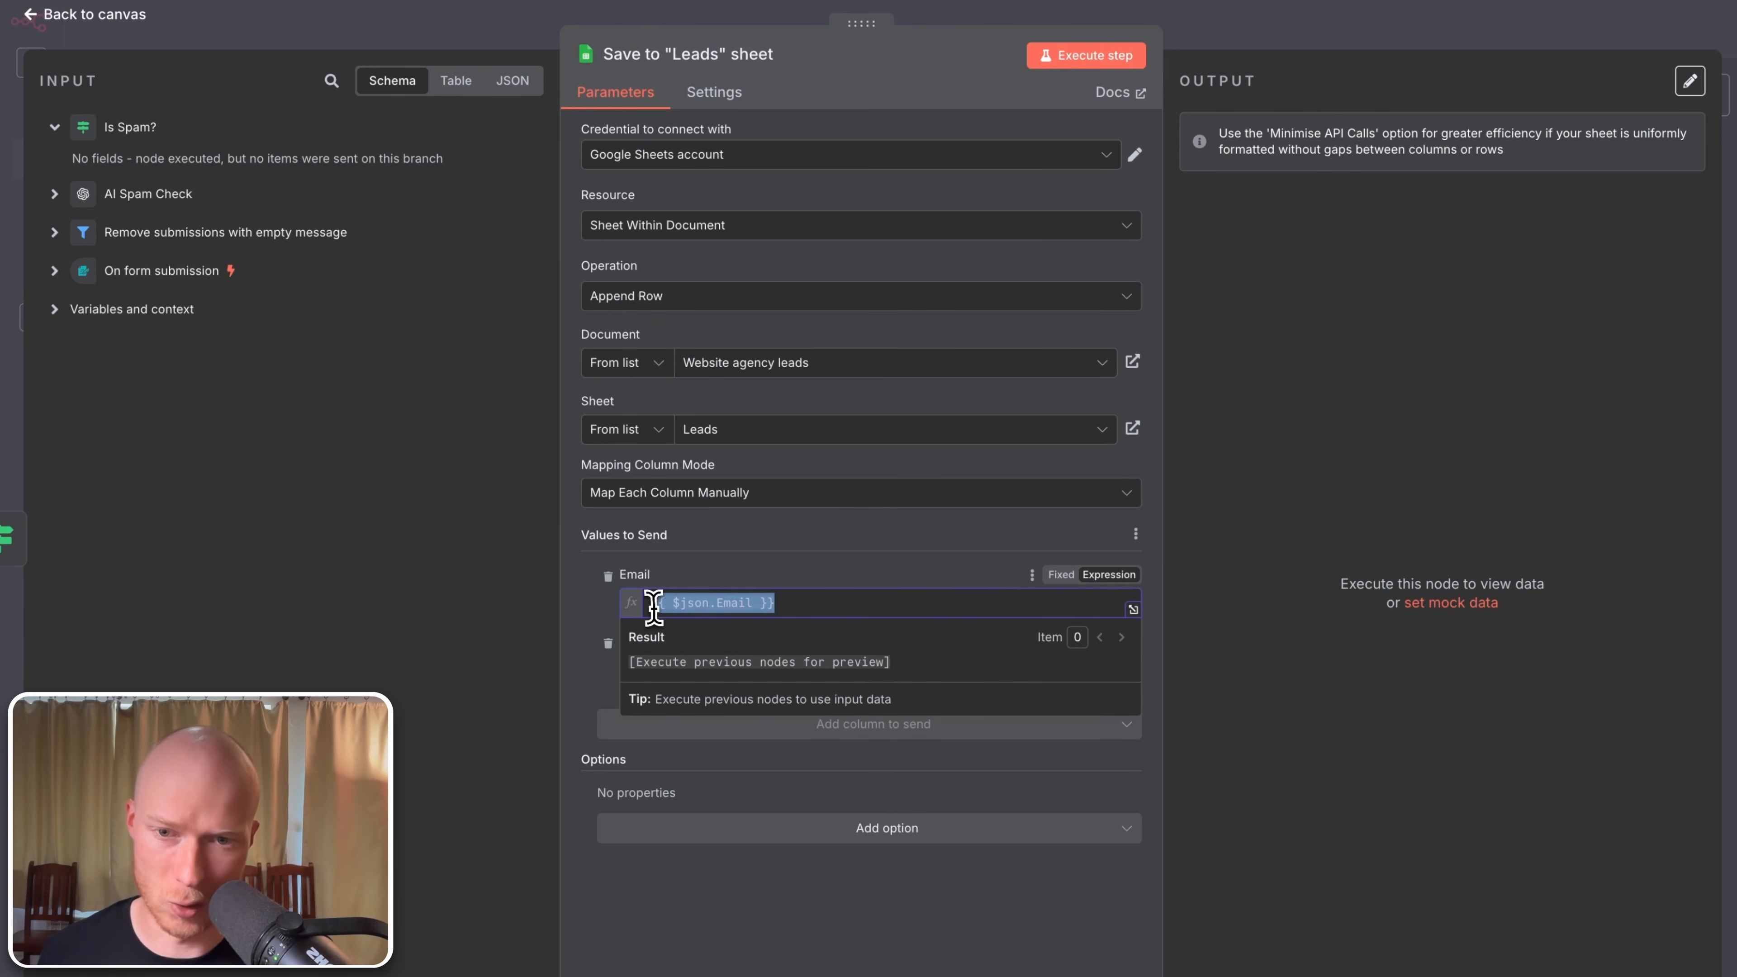
pyautogui.click(771, 562)
pyautogui.moveTo(795, 602); pyautogui.dragTo(639, 595)
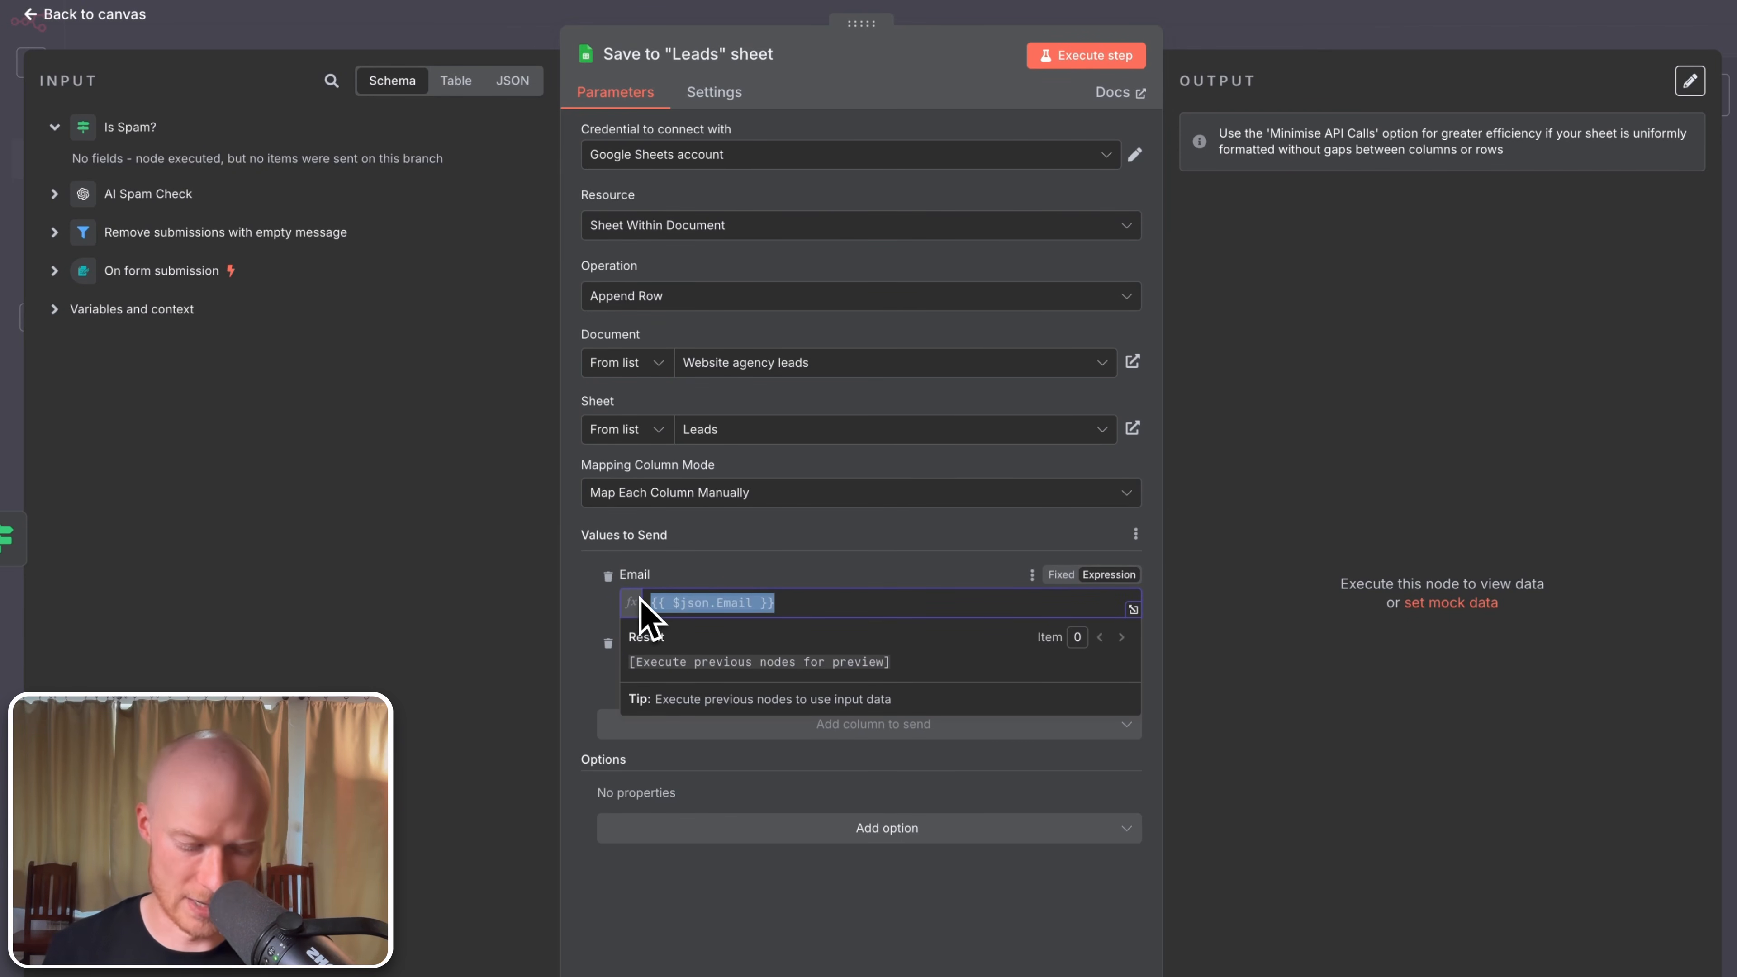
pyautogui.press('BackSpace')
pyautogui.click(729, 574)
pyautogui.moveTo(842, 693); pyautogui.dragTo(567, 691)
pyautogui.press('BackSpace')
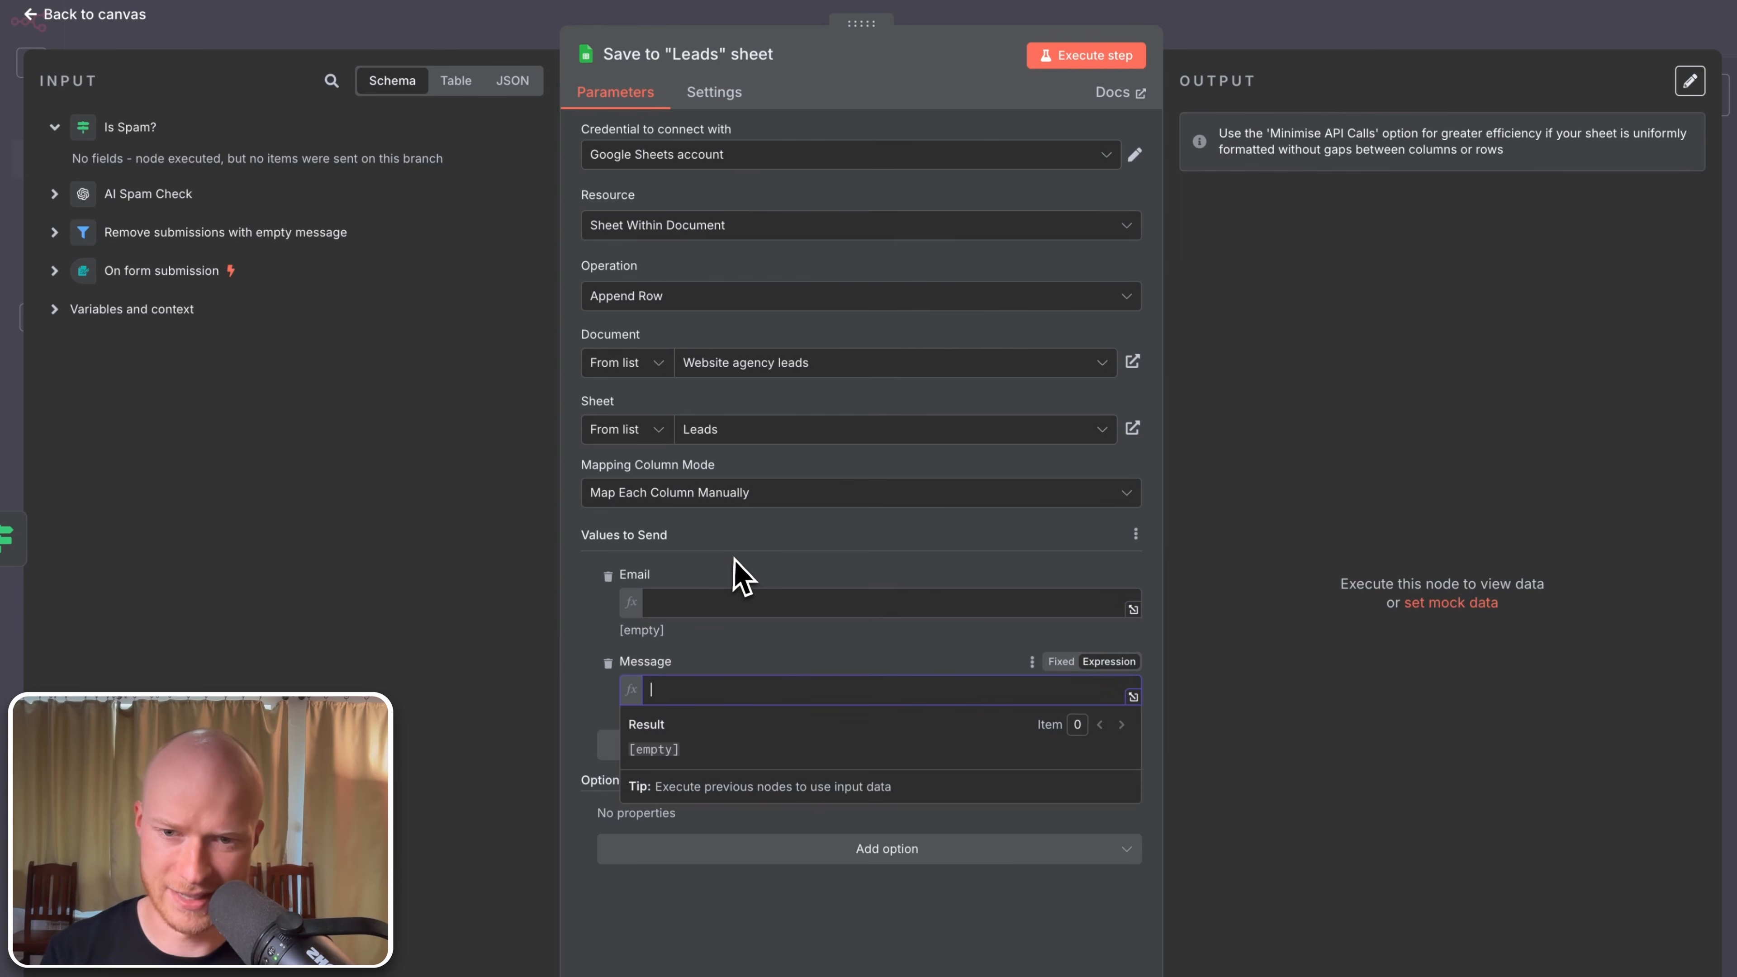
pyautogui.click(740, 578)
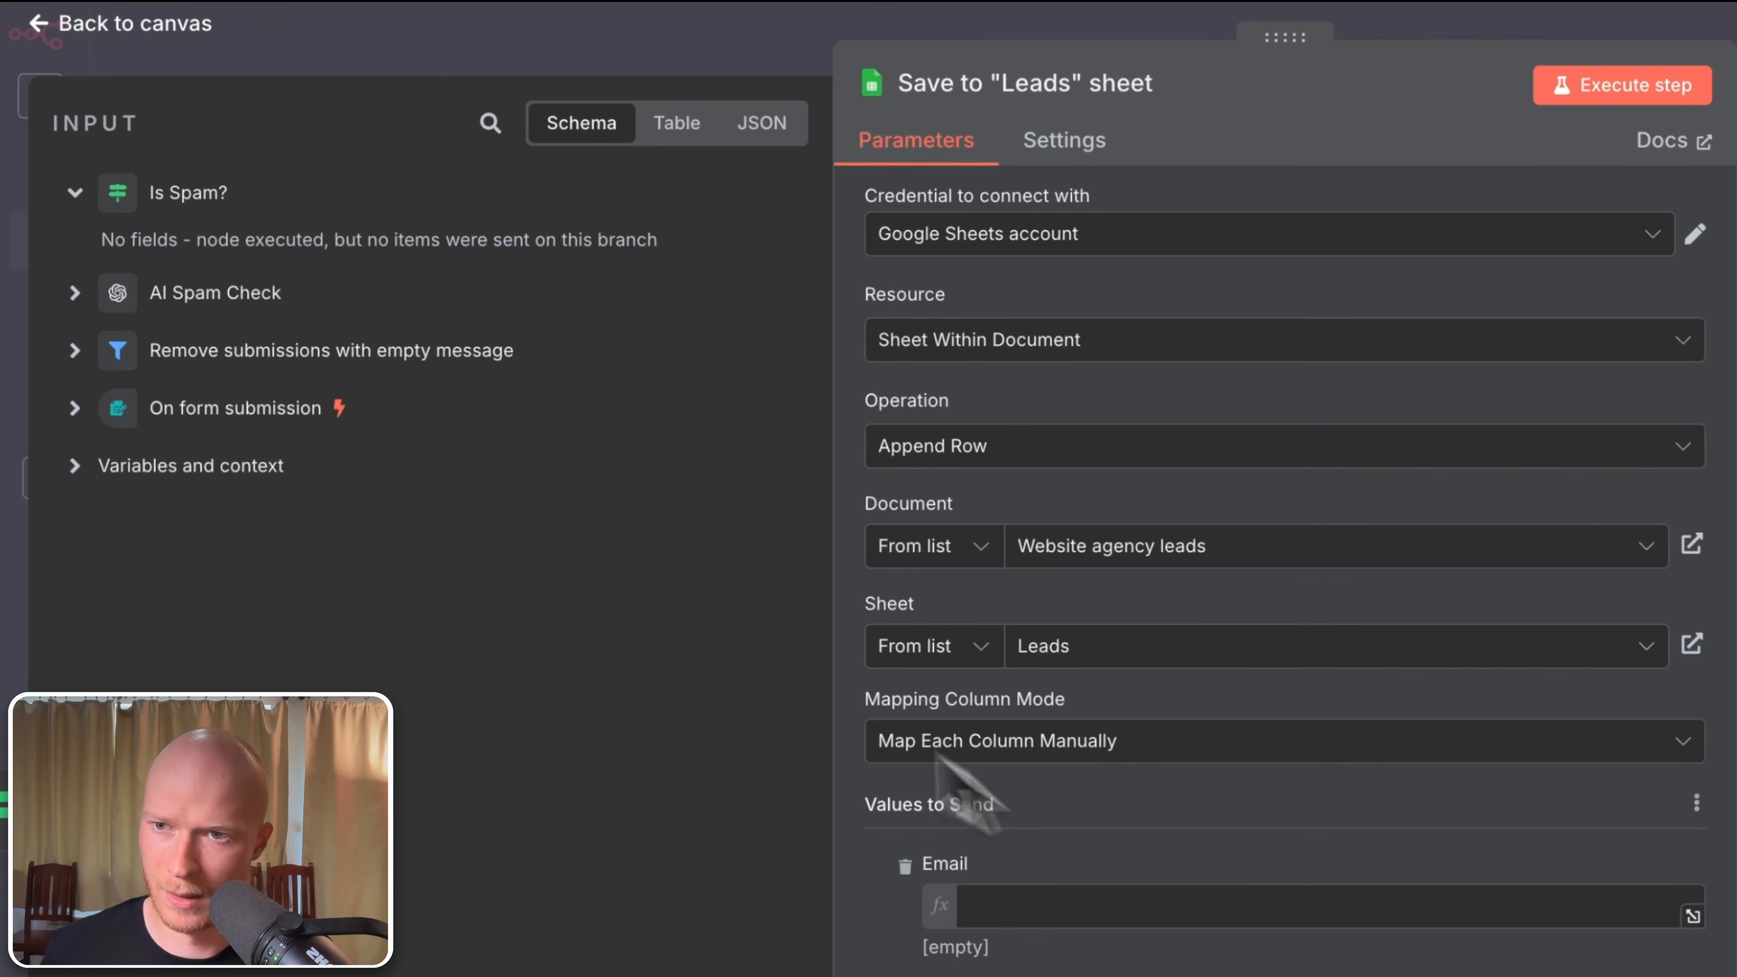
pyautogui.click(75, 408)
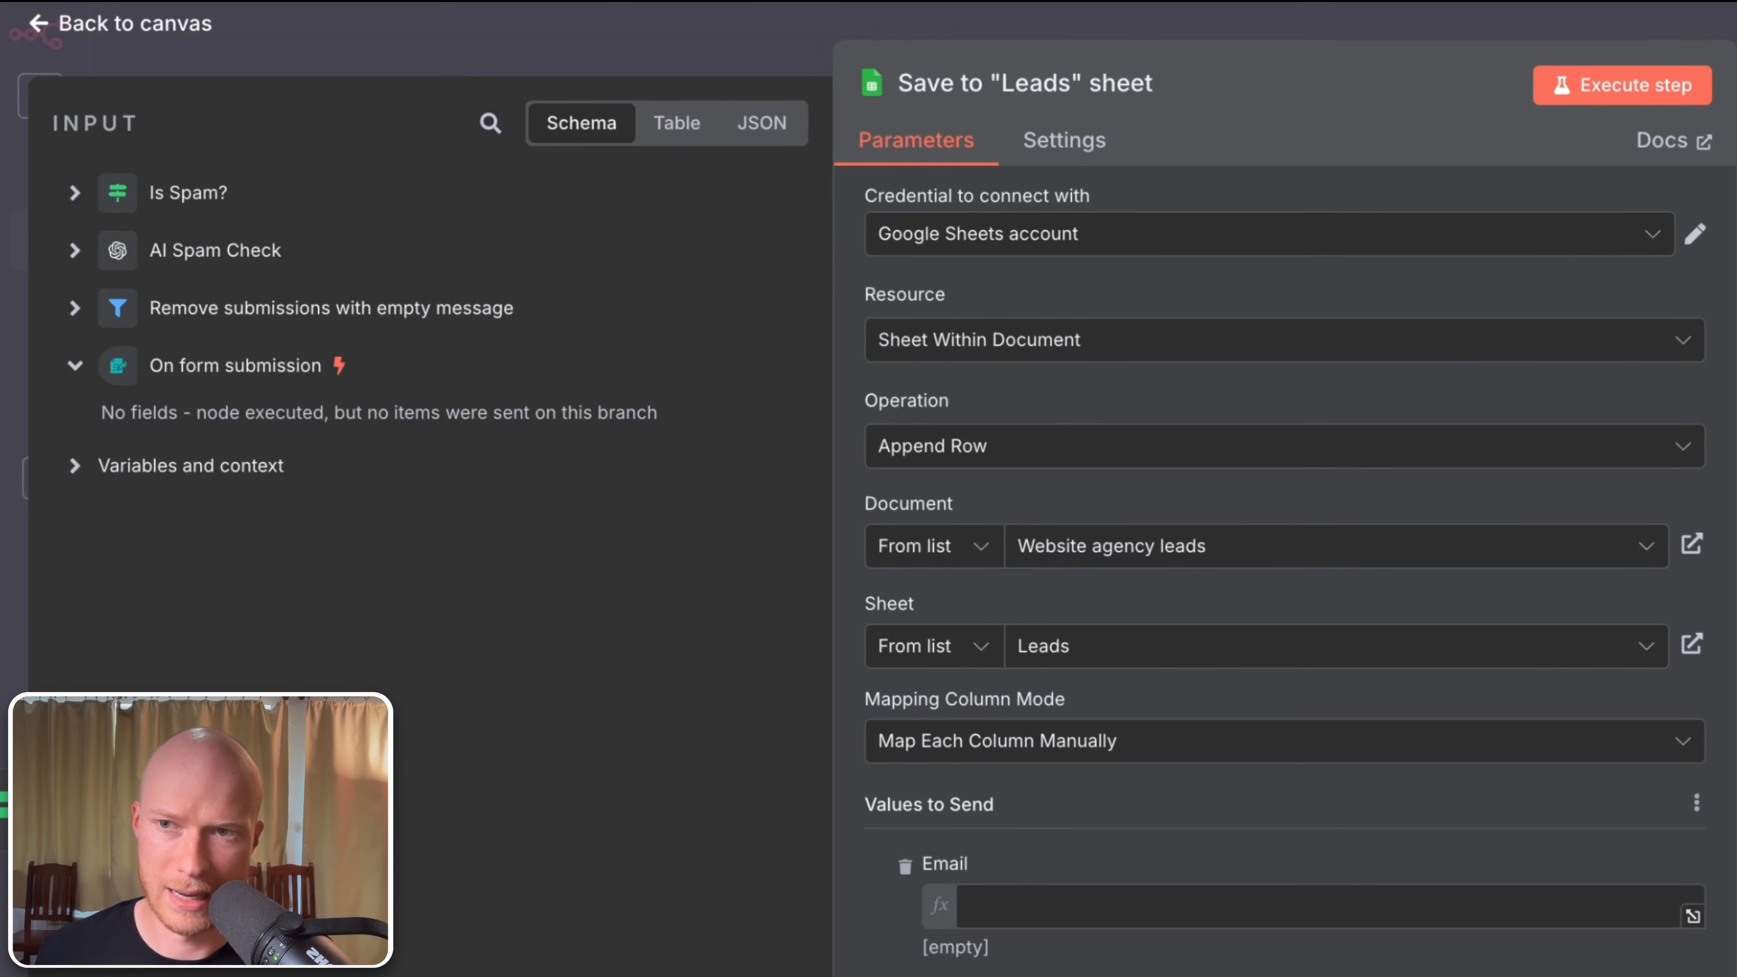
pyautogui.click(163, 33)
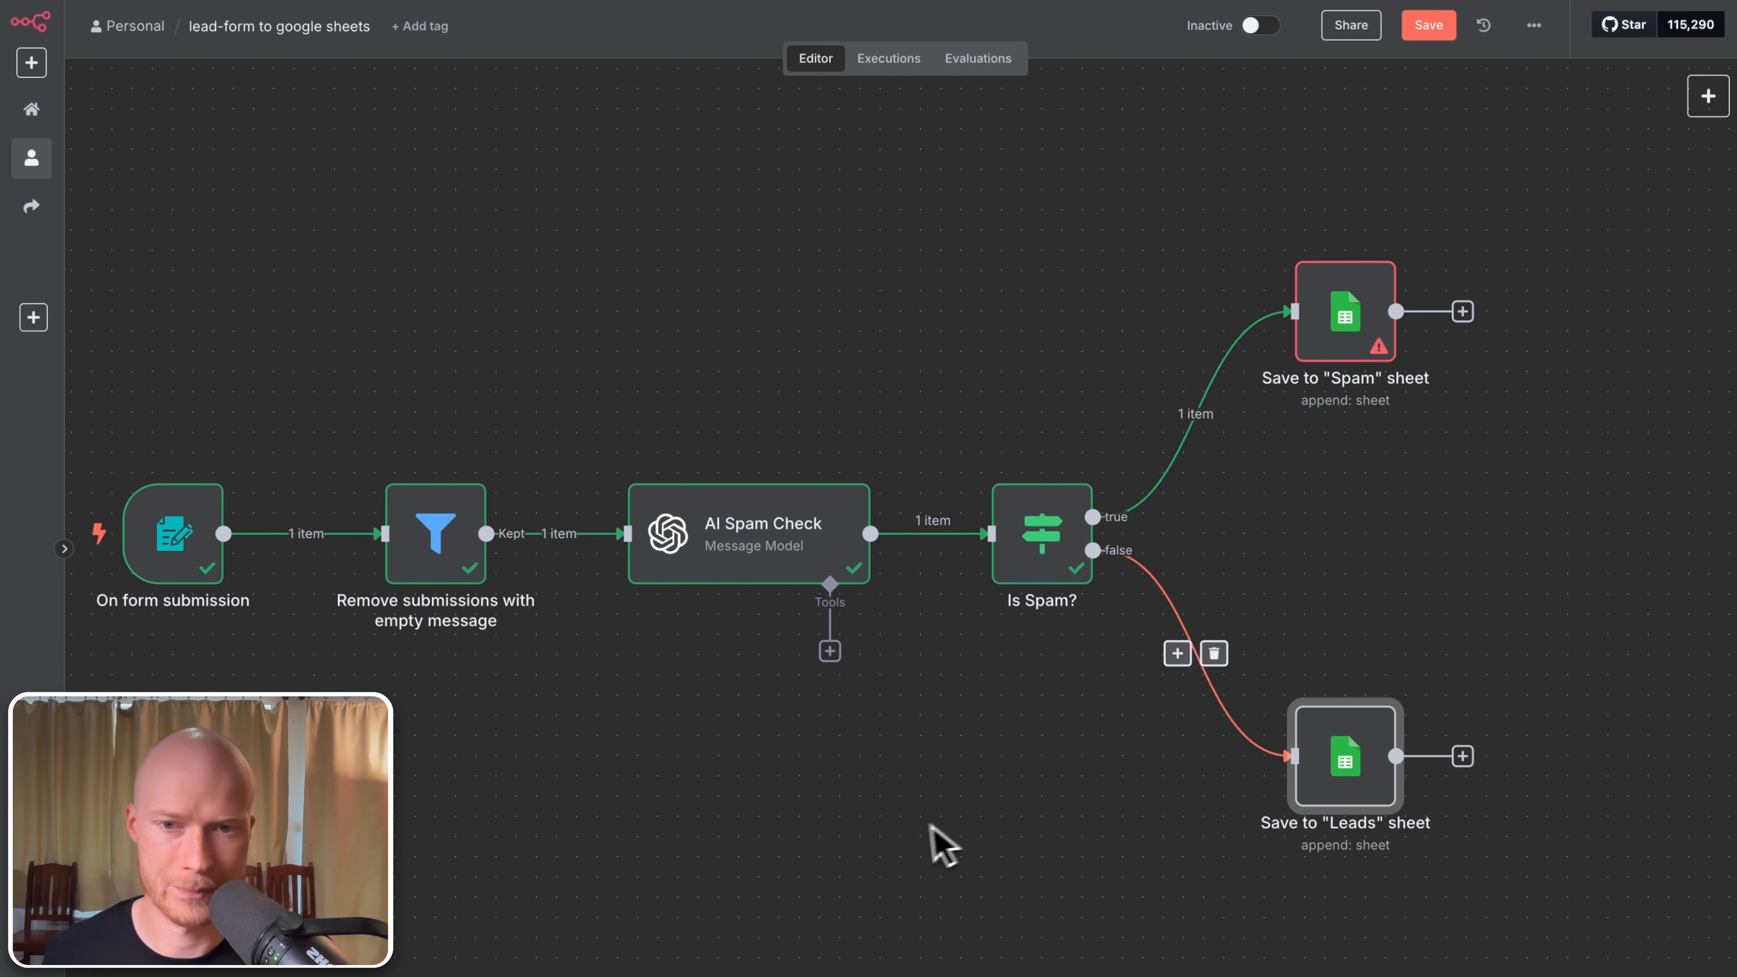
# Step: Run the workflow with a genuine test inquiry, entering an email and message and submitting the form
pyautogui.moveTo(931, 842); pyautogui.dragTo(967, 835)
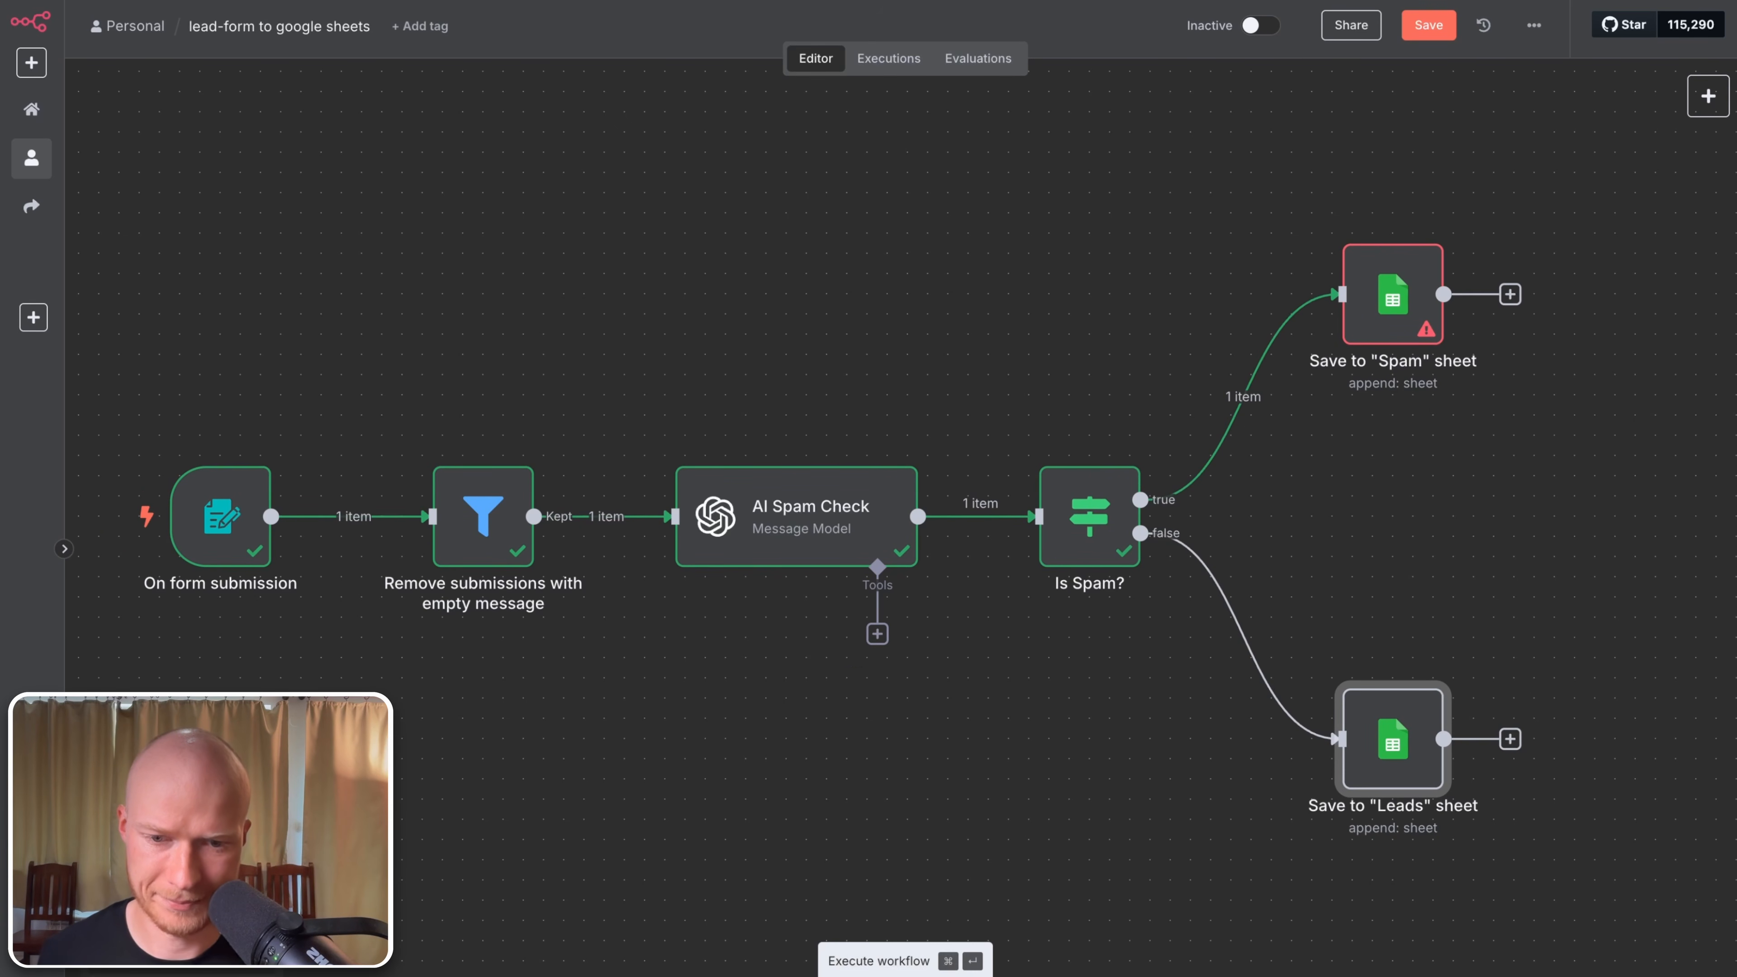
pyautogui.click(905, 973)
pyautogui.click(721, 194)
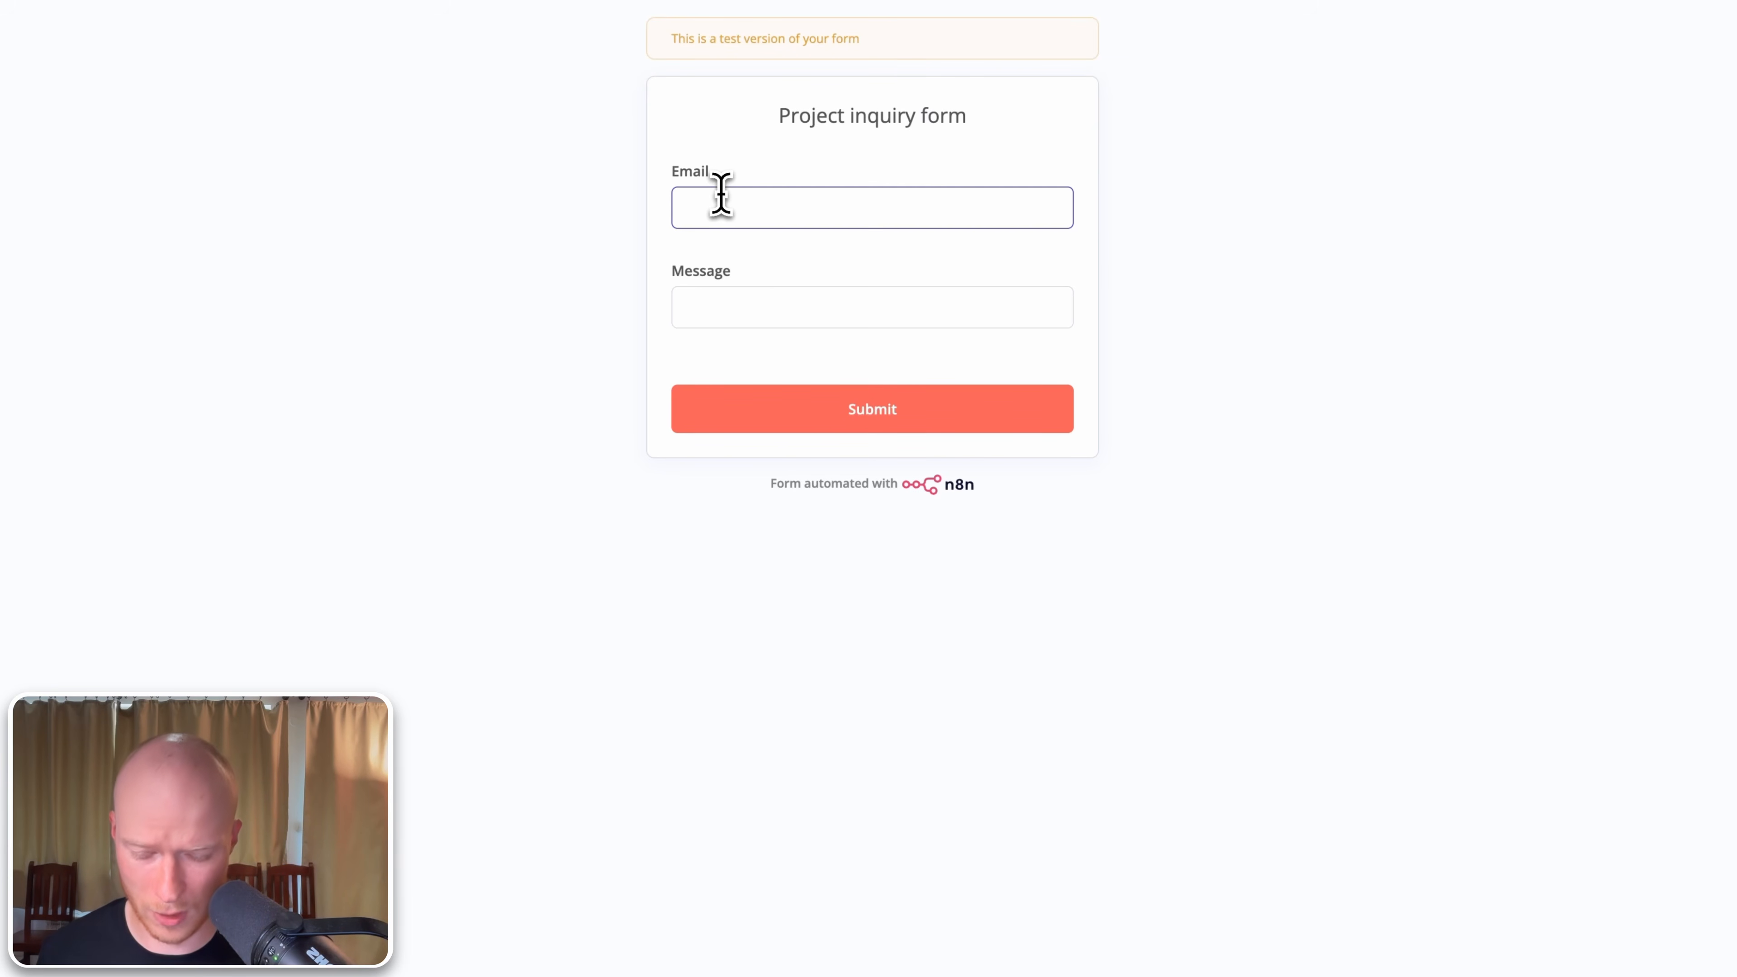
pyautogui.write('mik')
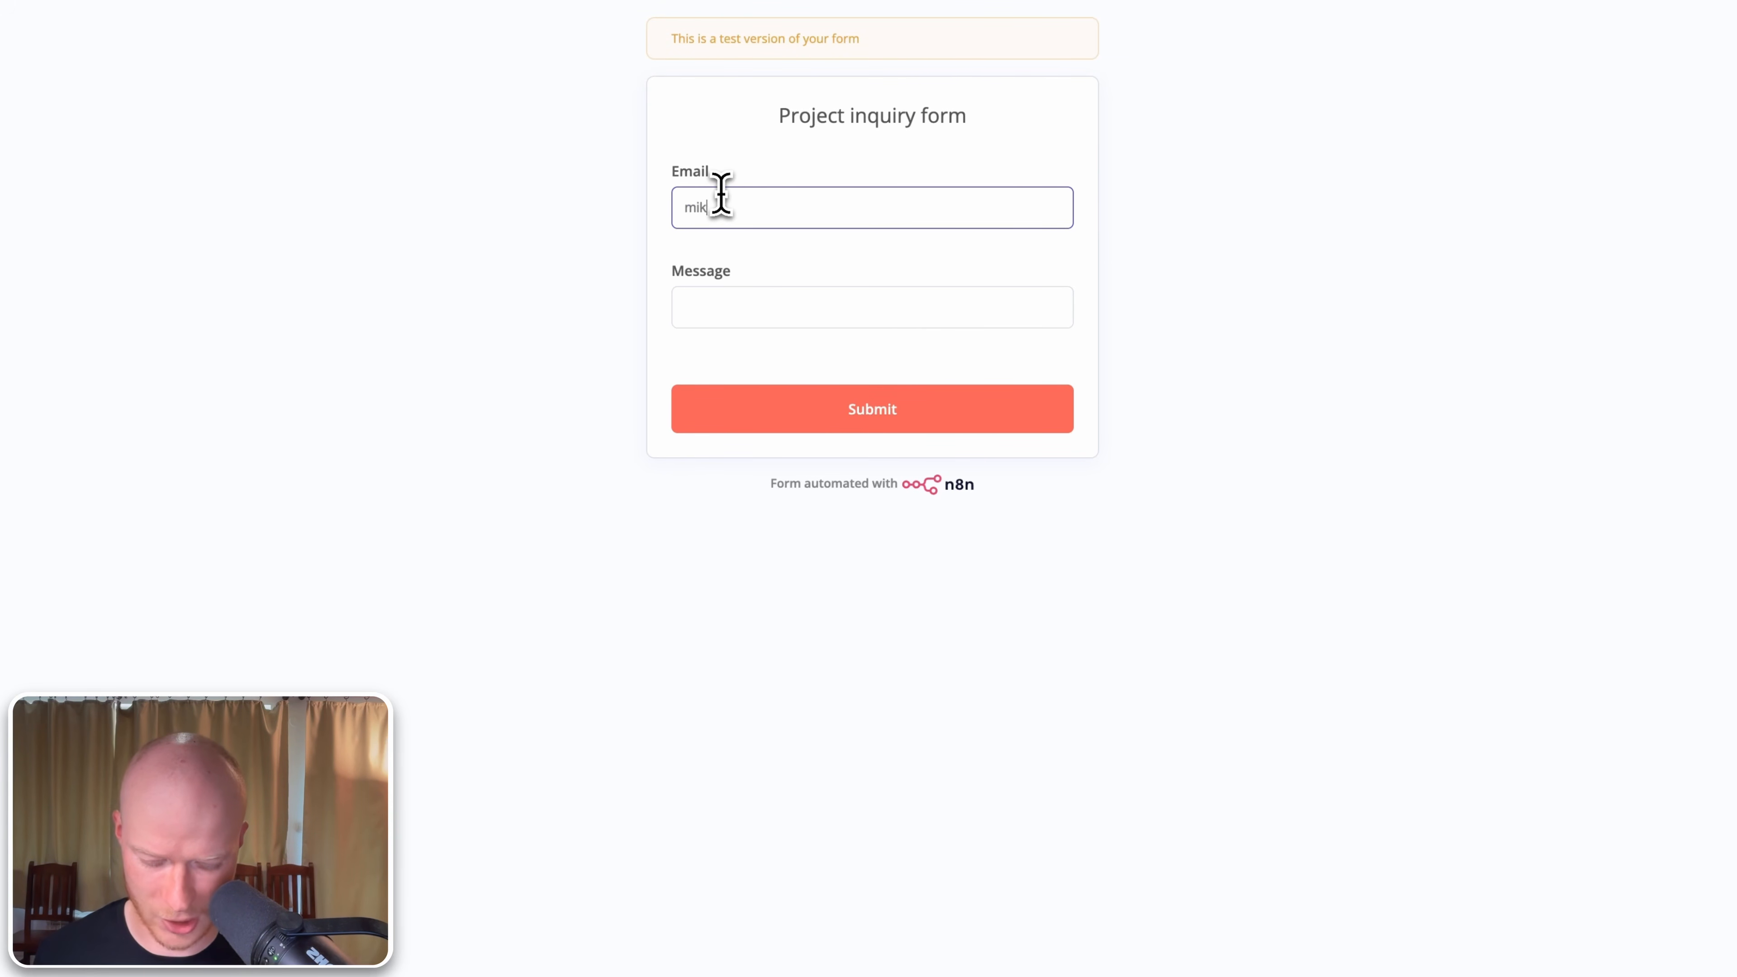
pyautogui.write('e')
pyautogui.press('super+l')
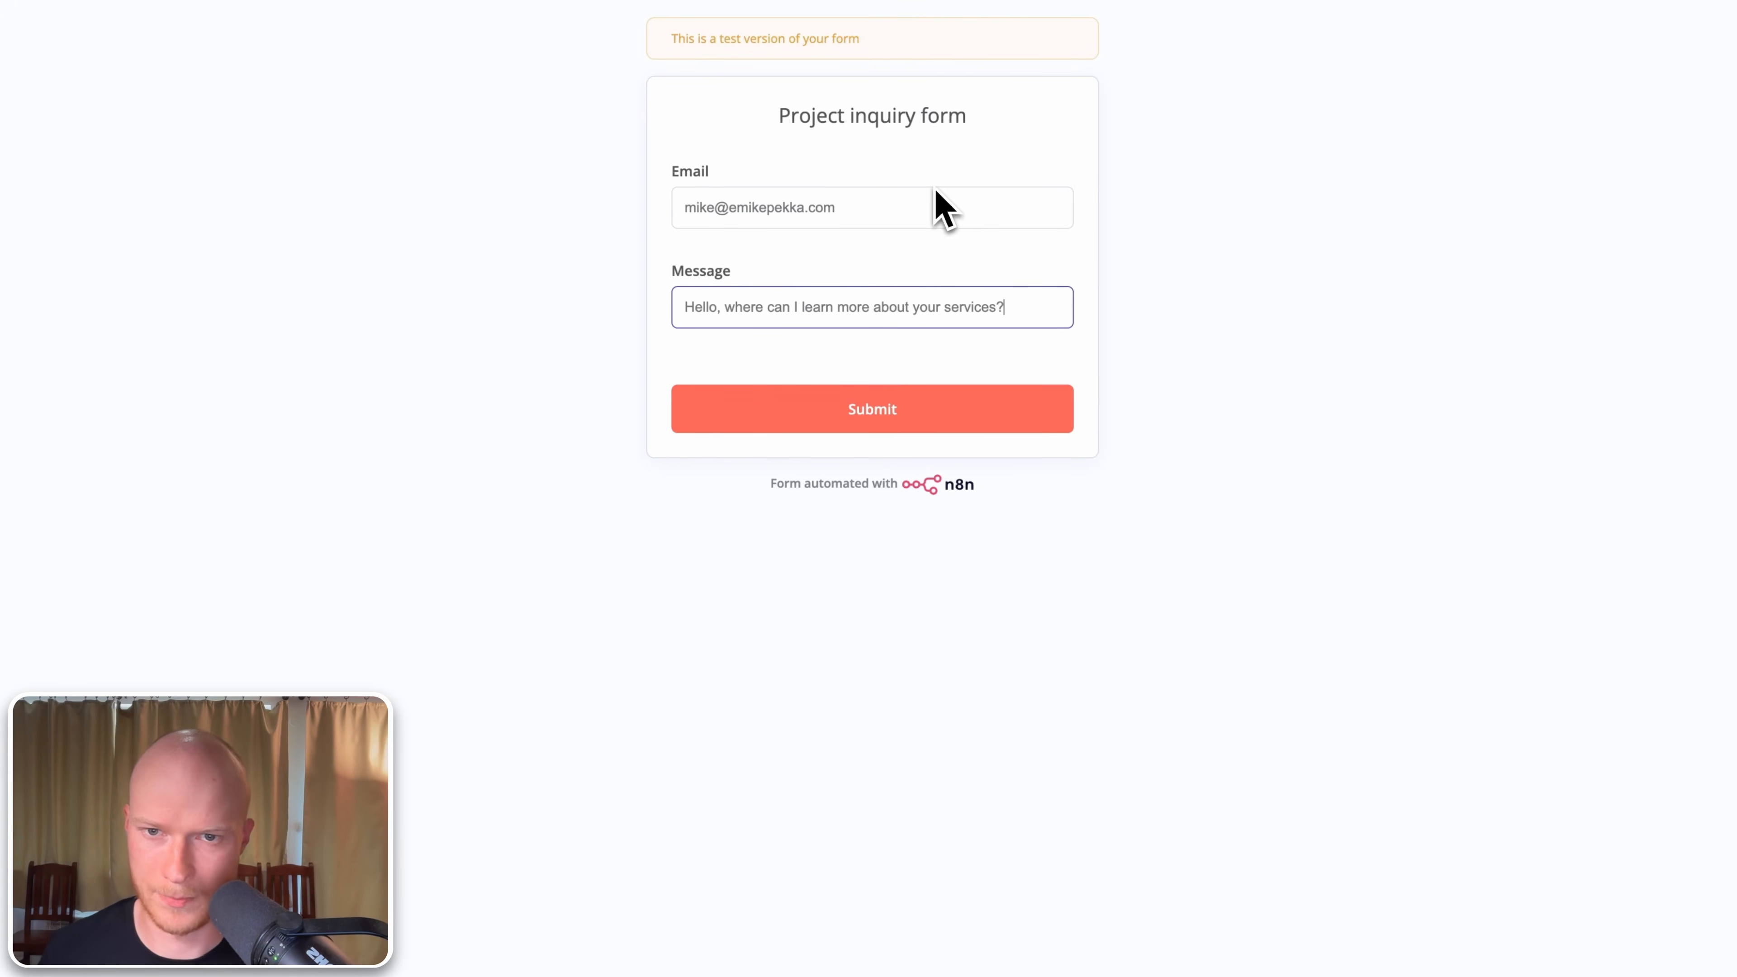
pyautogui.click(920, 414)
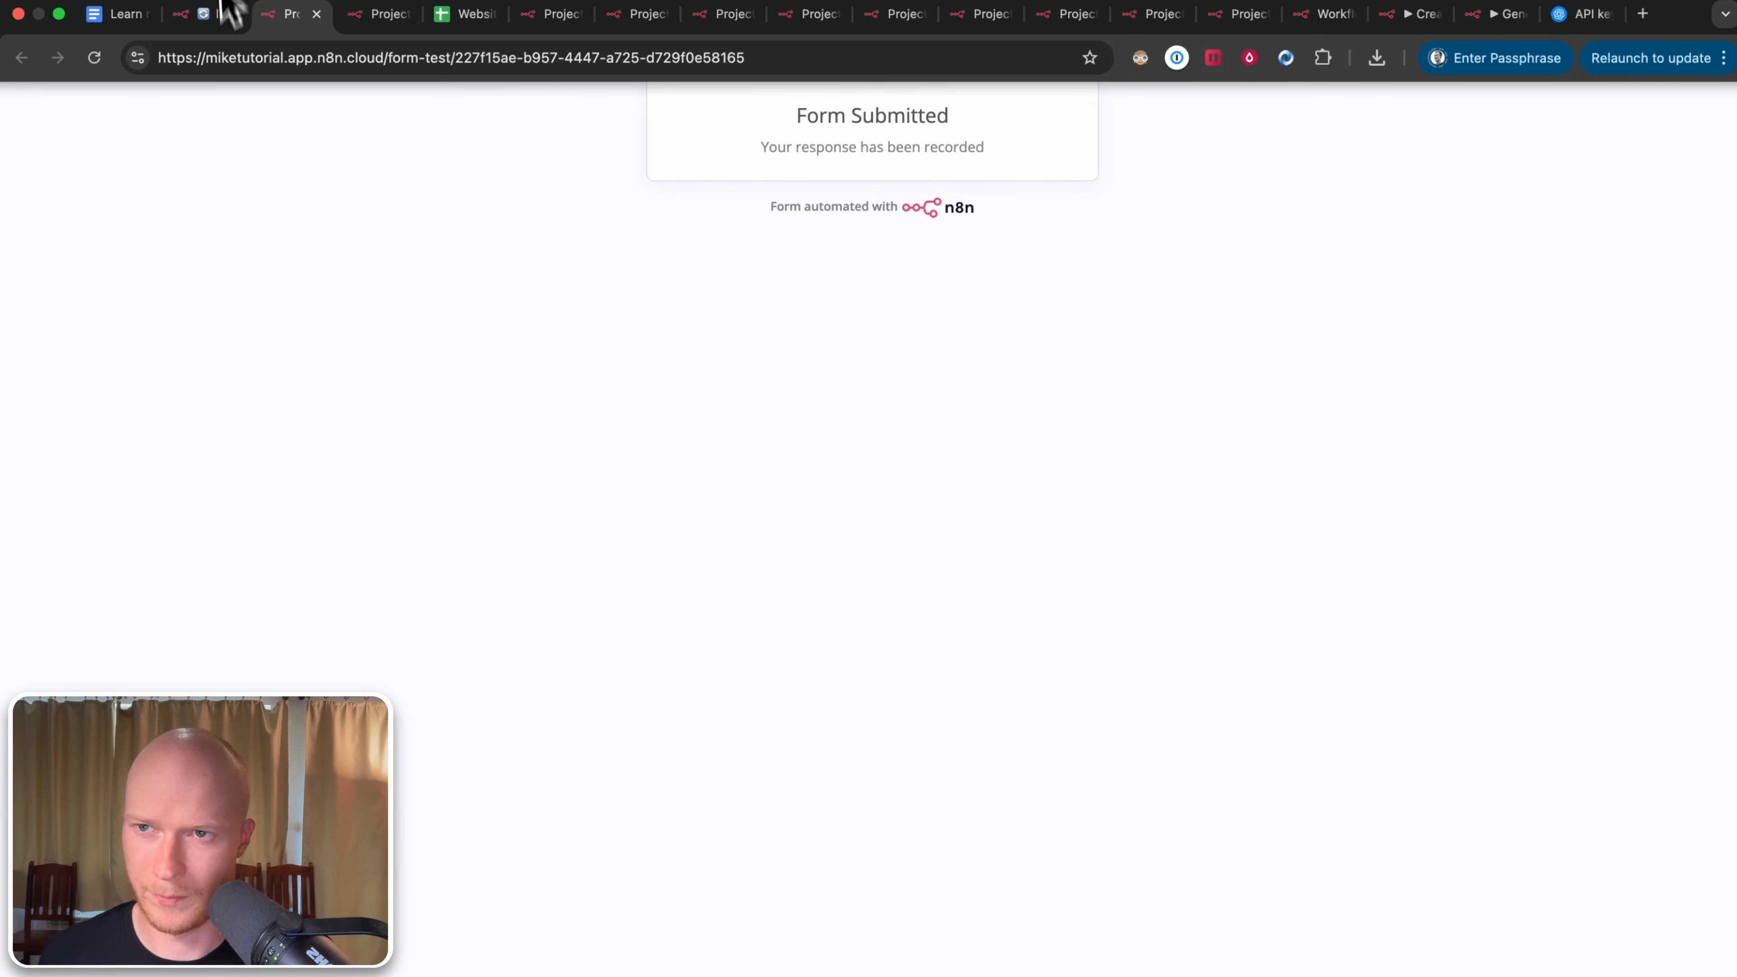
pyautogui.click(226, 11)
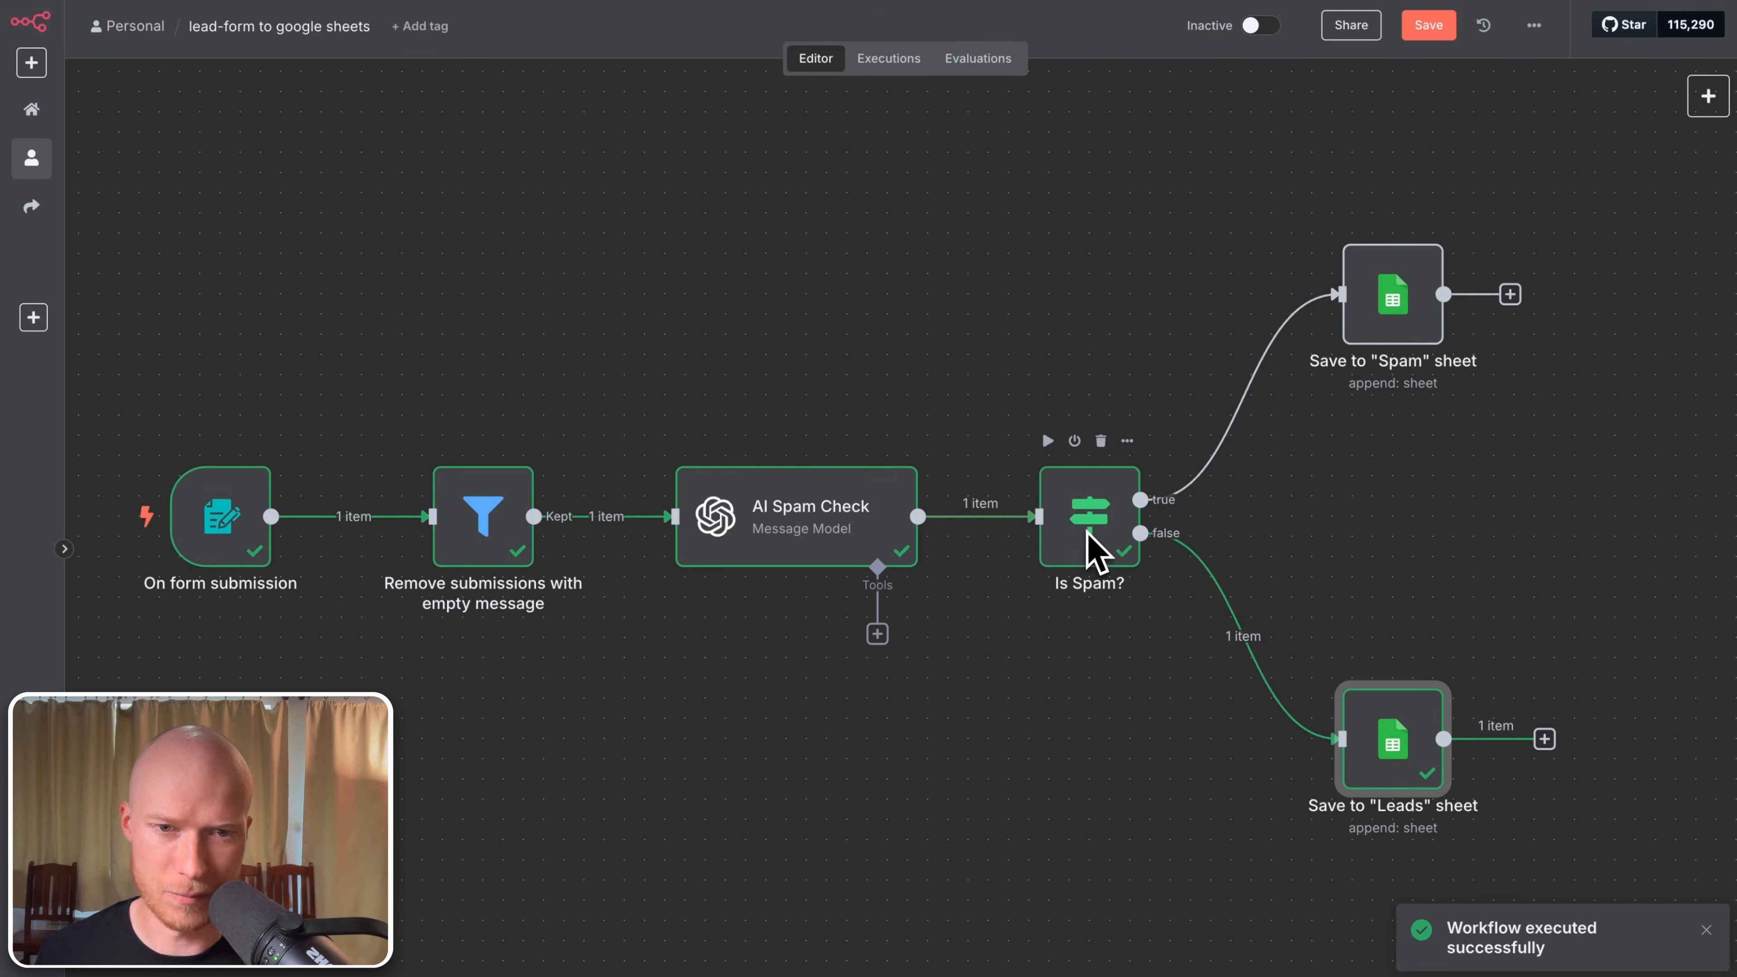
# Step: Open Save to "Leads" sheet and show the On form submission fields in schema view
pyautogui.moveTo(1173, 551)
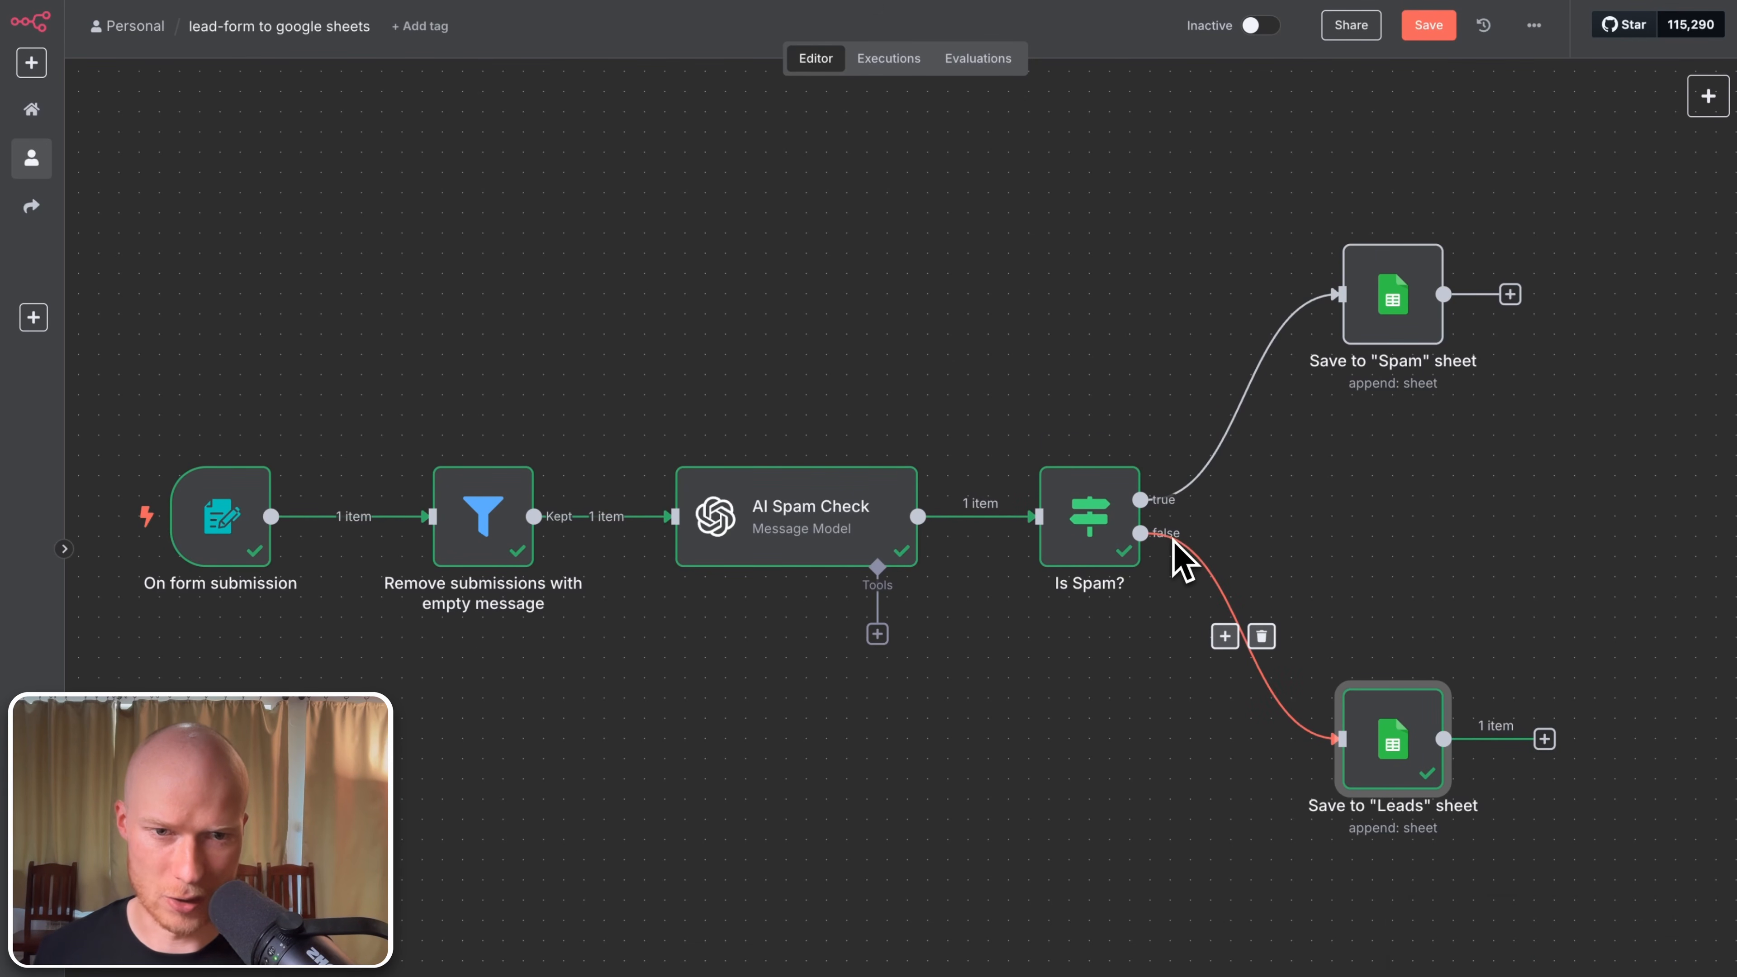
pyautogui.moveTo(1414, 712)
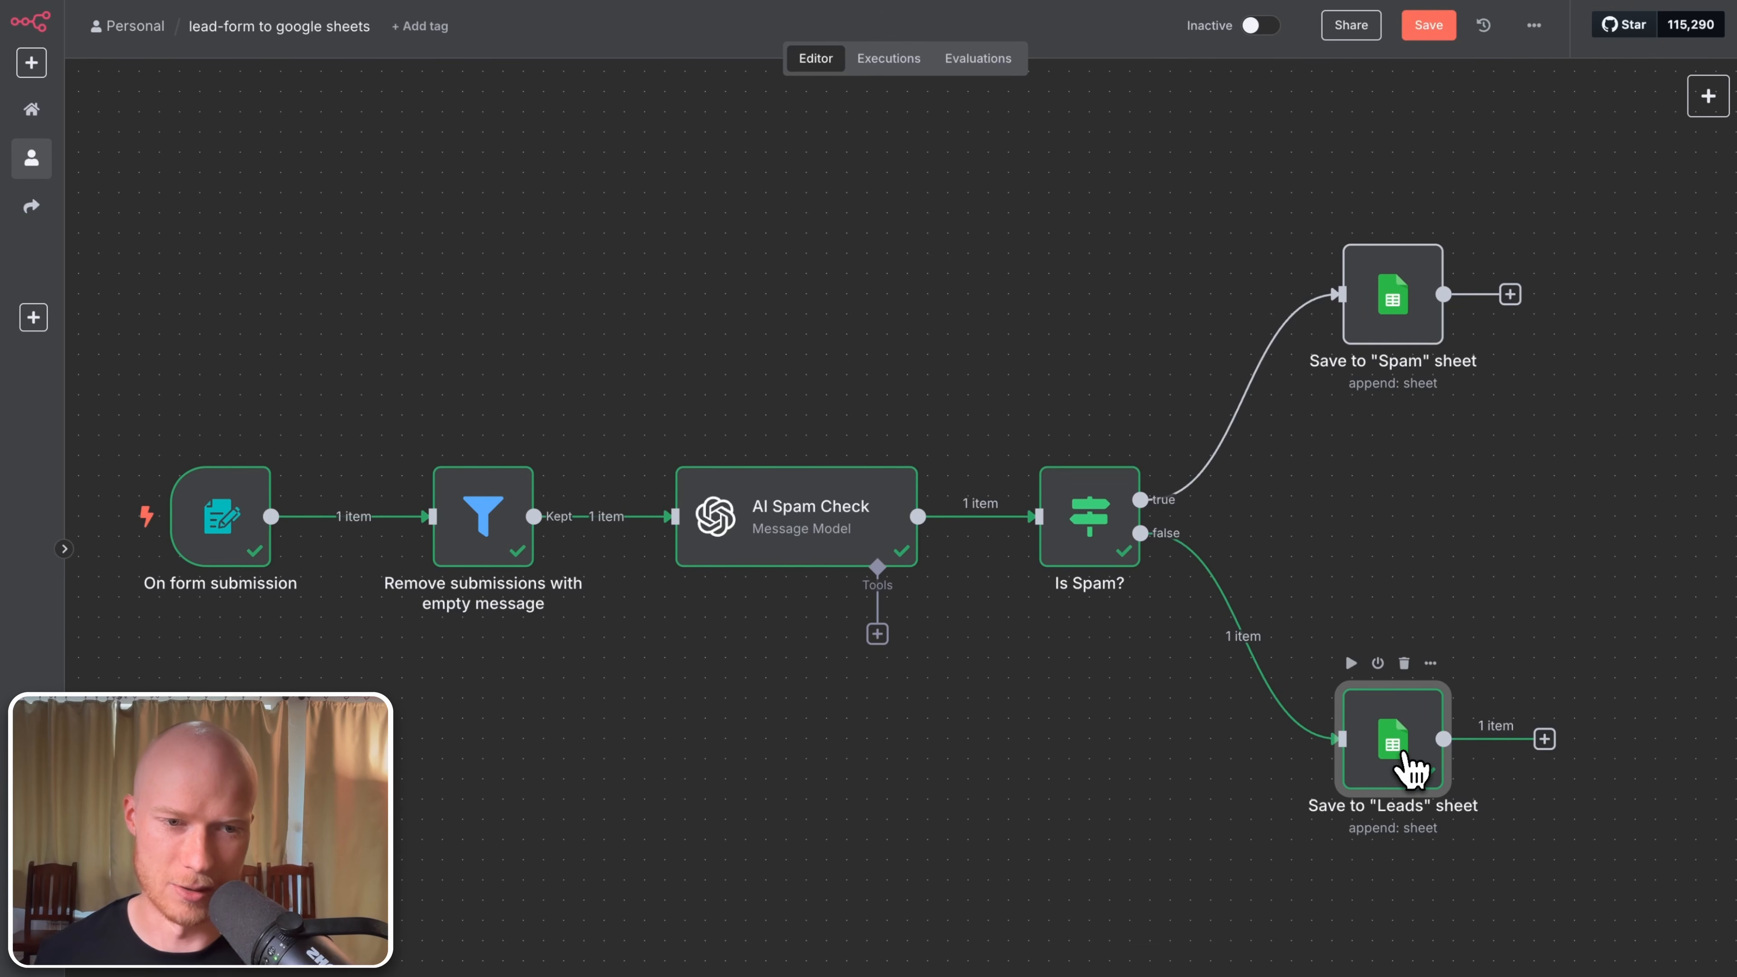
pyautogui.doubleClick(1410, 767)
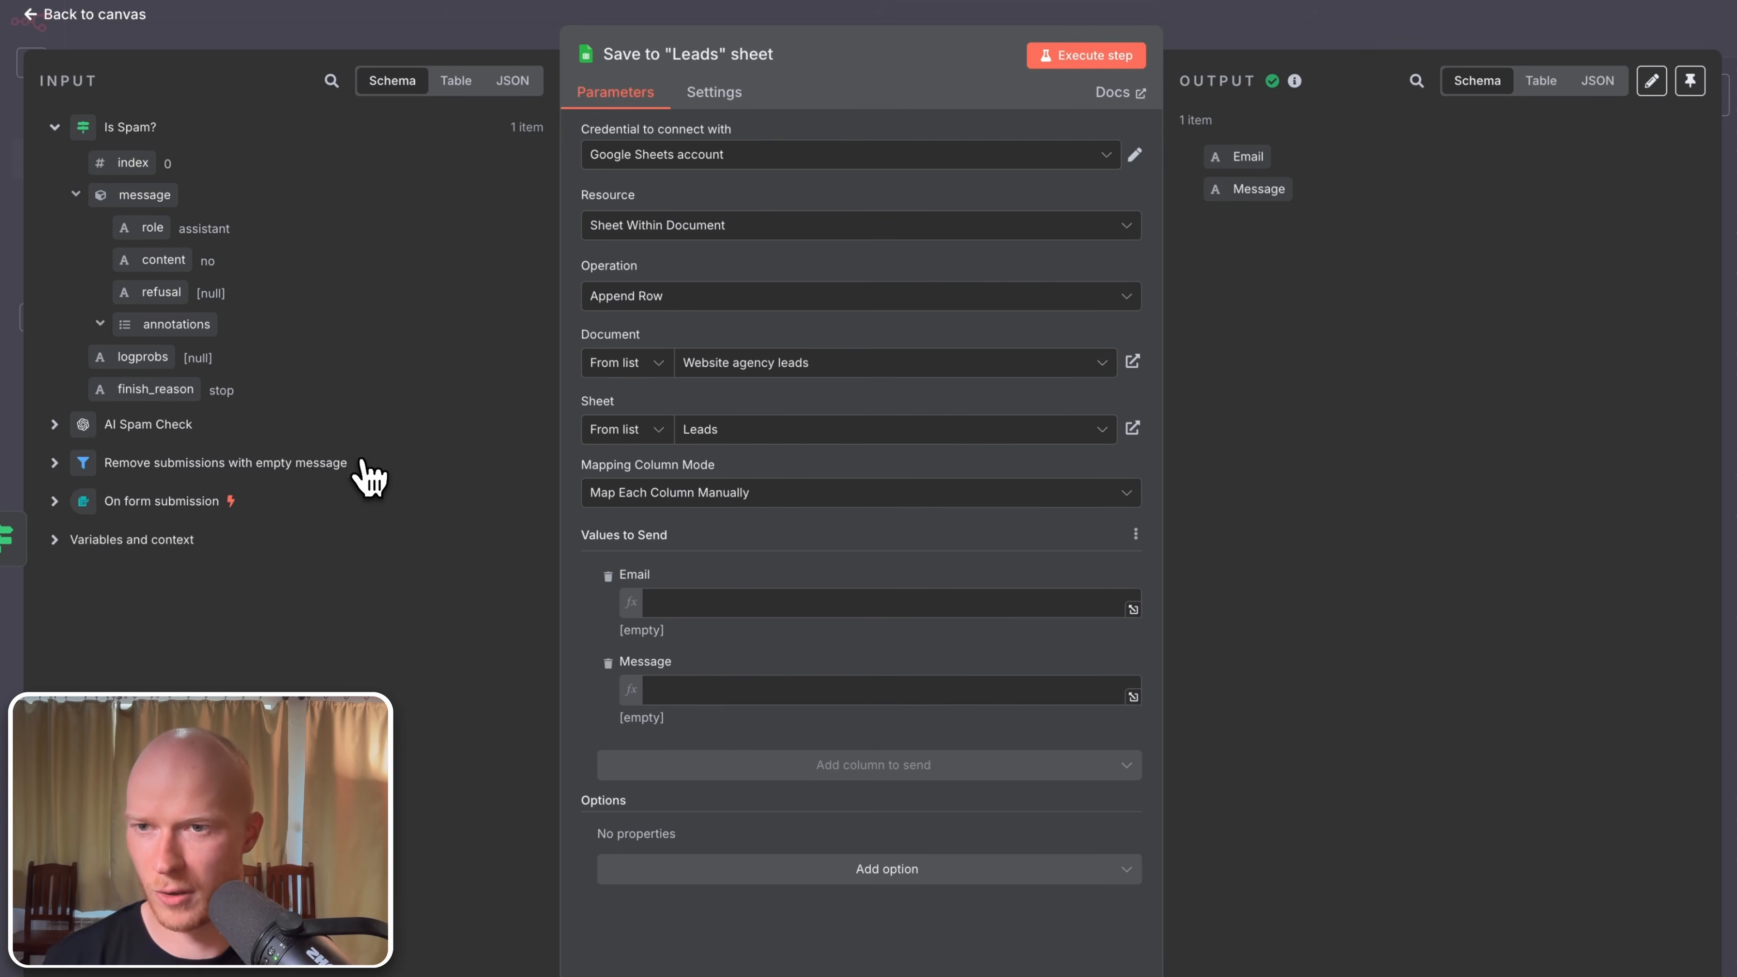
pyautogui.click(188, 506)
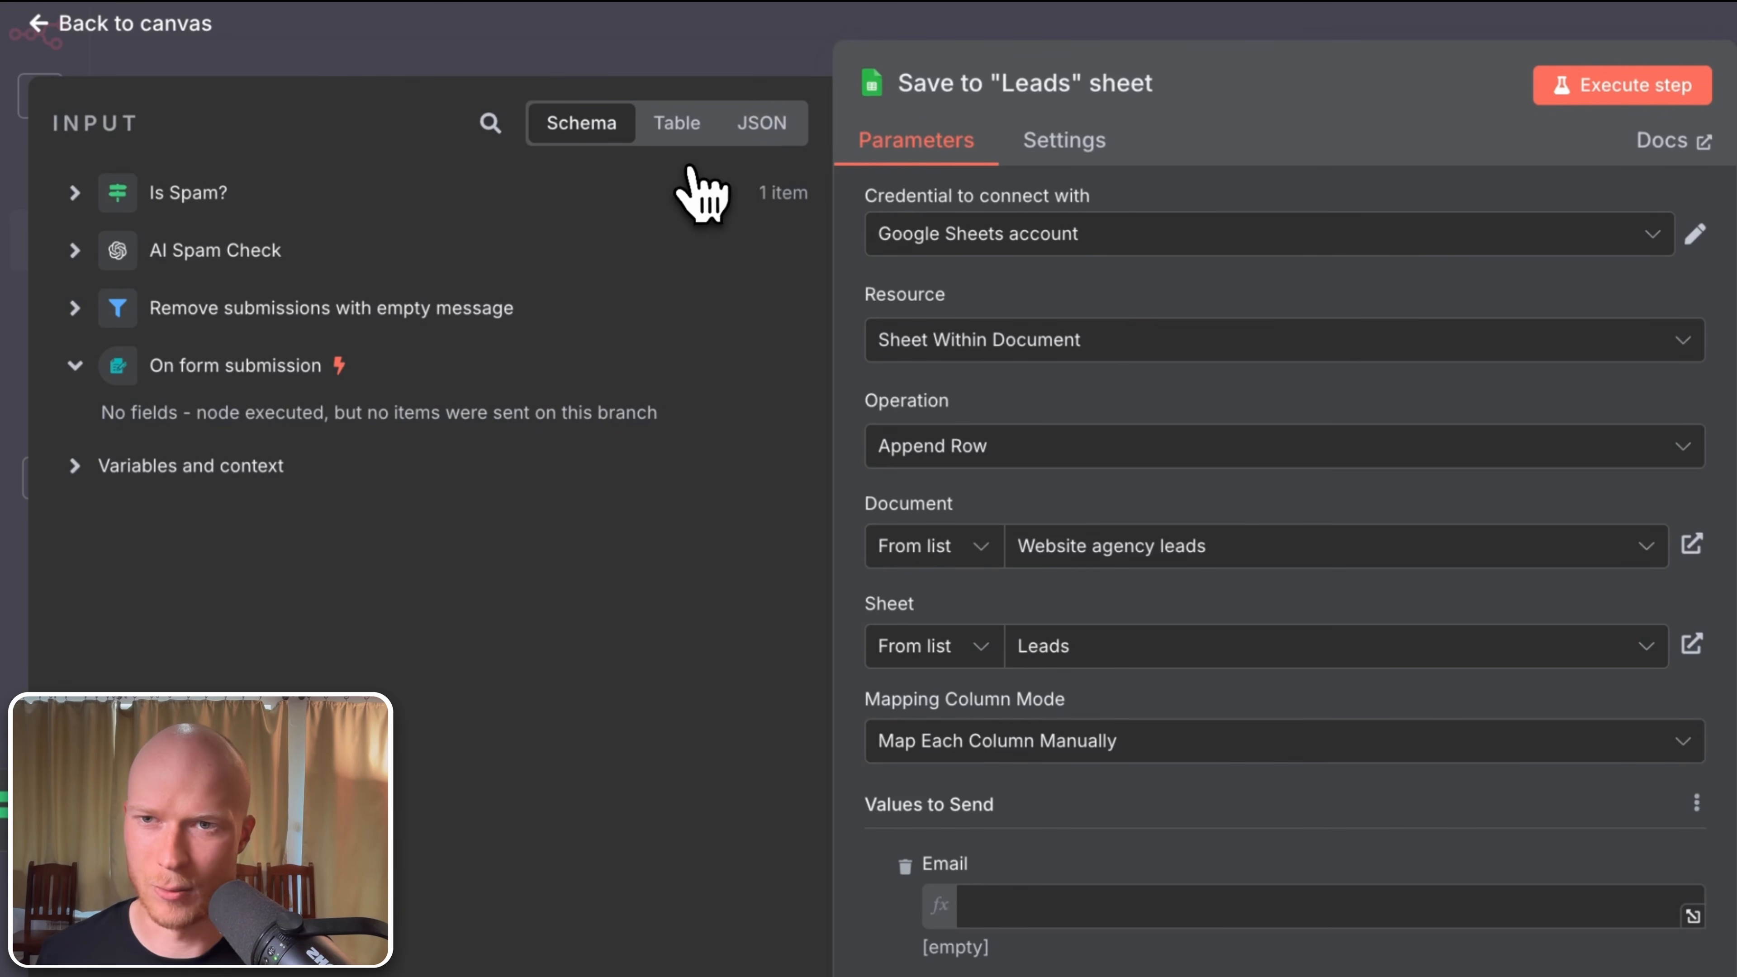
pyautogui.click(786, 137)
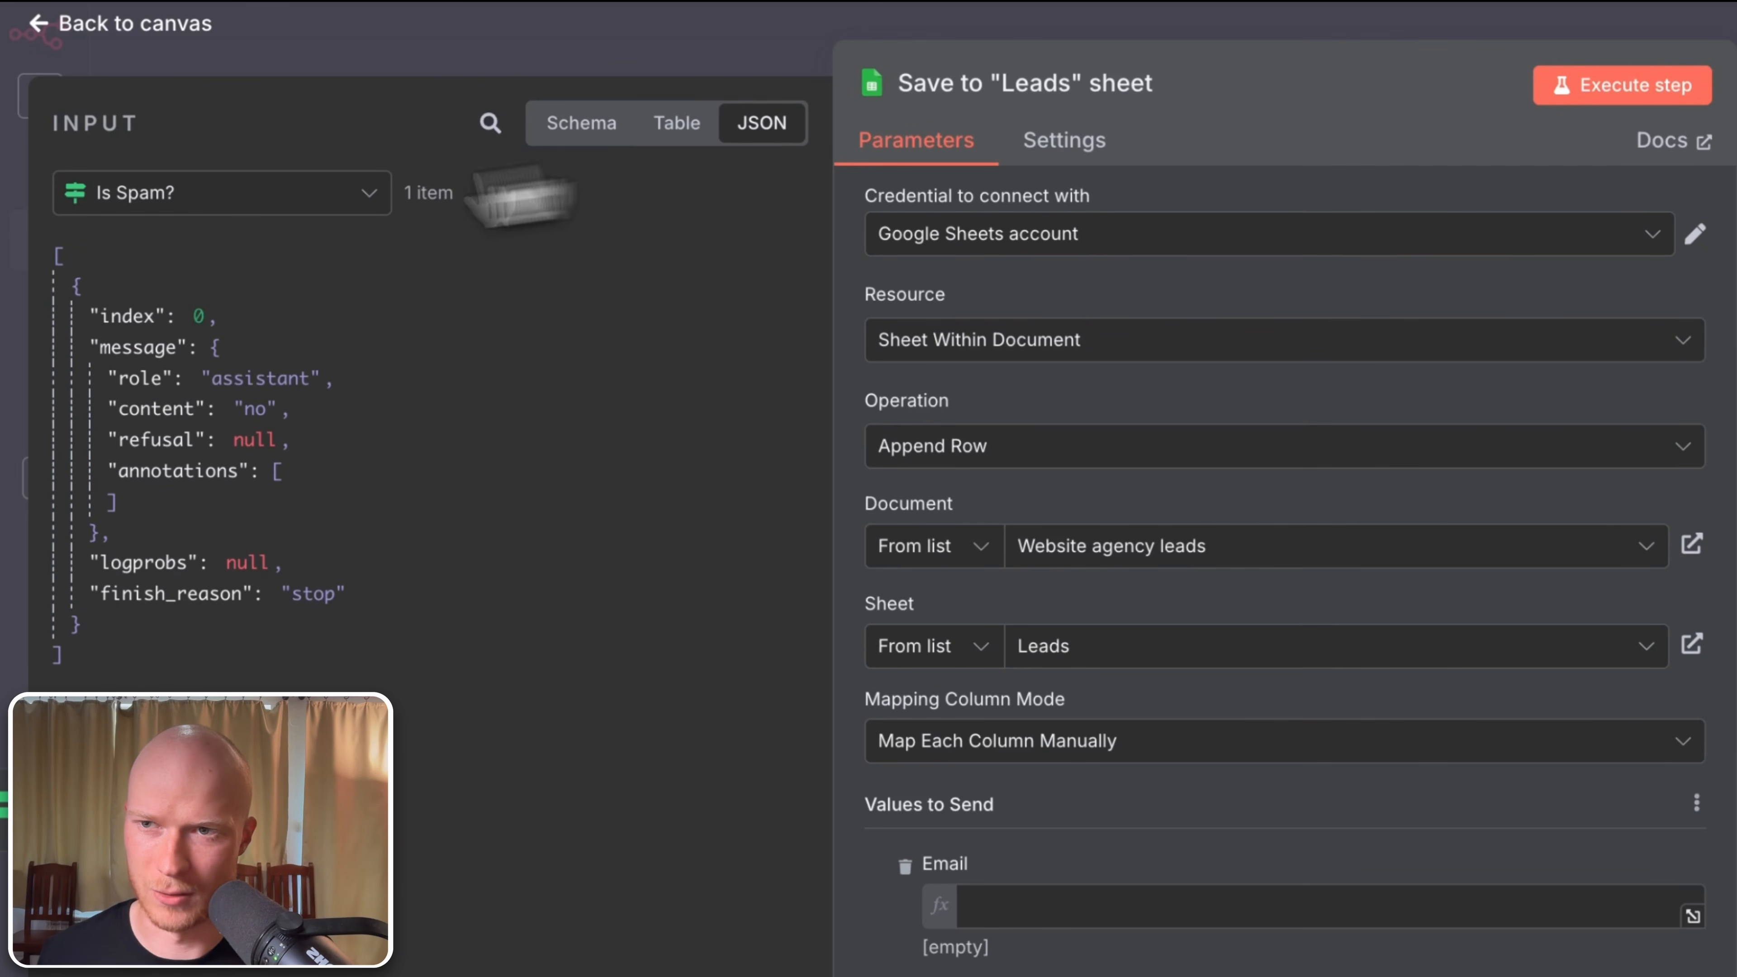
pyautogui.click(280, 198)
pyautogui.click(263, 427)
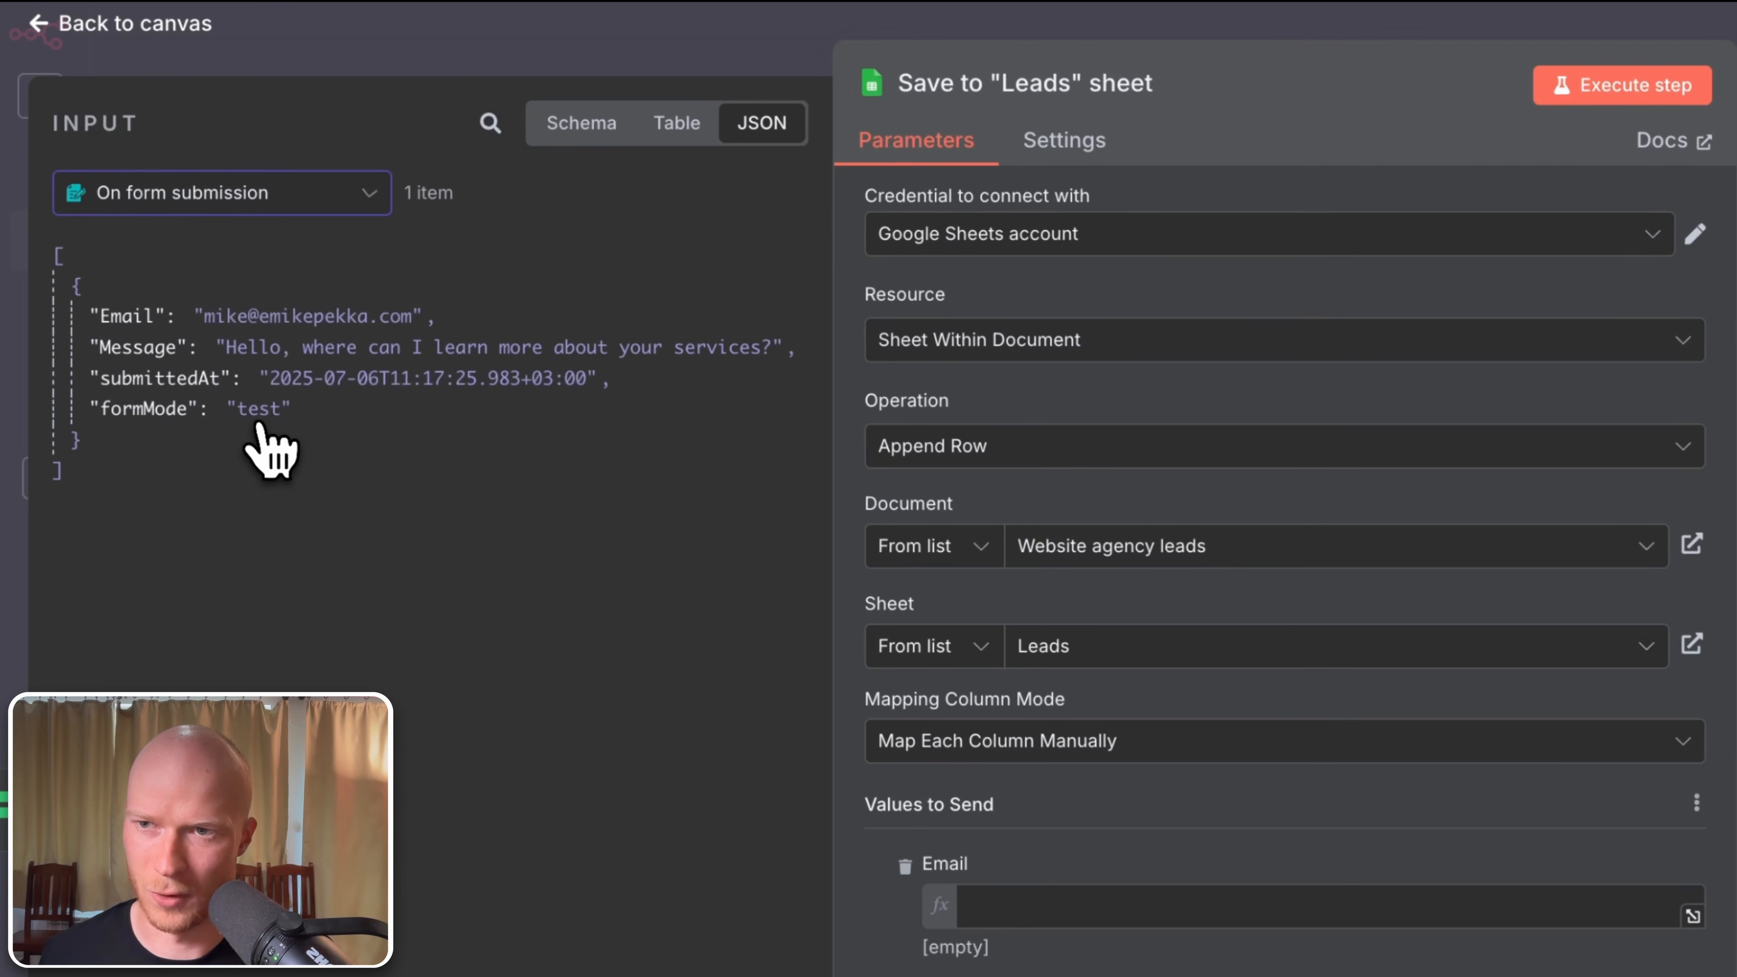
pyautogui.click(581, 123)
pyautogui.click(272, 415)
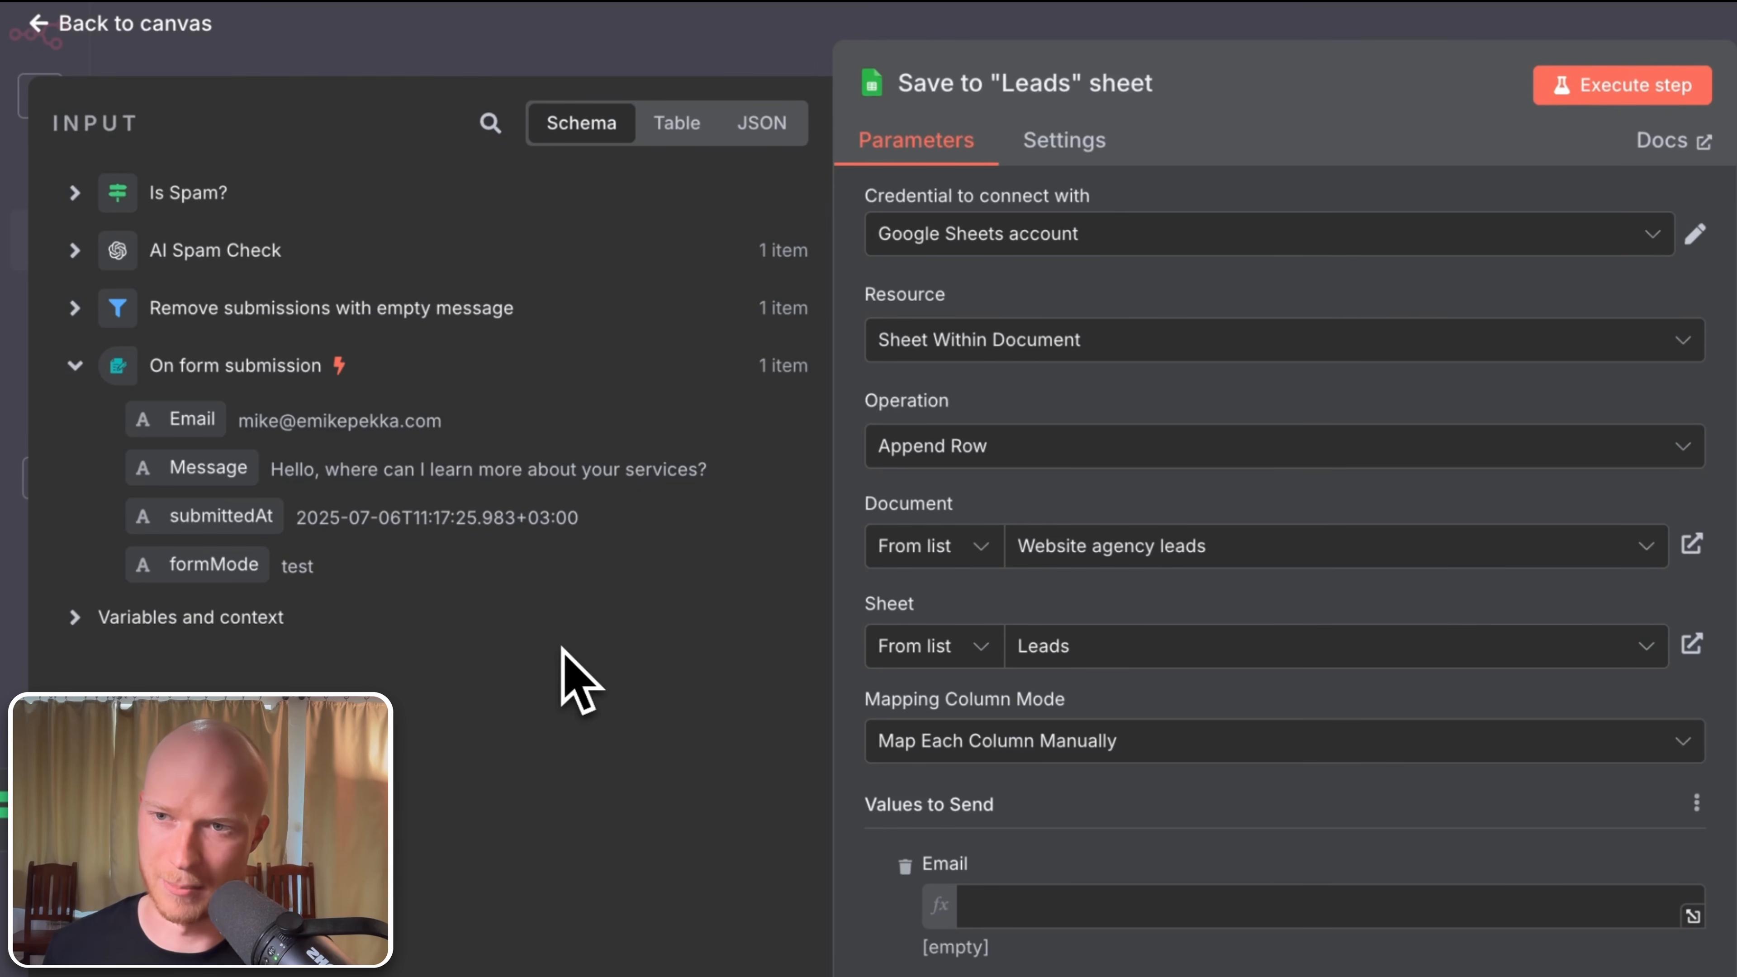
# Step: Drag the form's Email and Message fields into the Leads node's Email and Message columns
pyautogui.moveTo(192, 427); pyautogui.dragTo(1217, 915)
pyautogui.moveTo(1144, 585); pyautogui.dragTo(1136, 581)
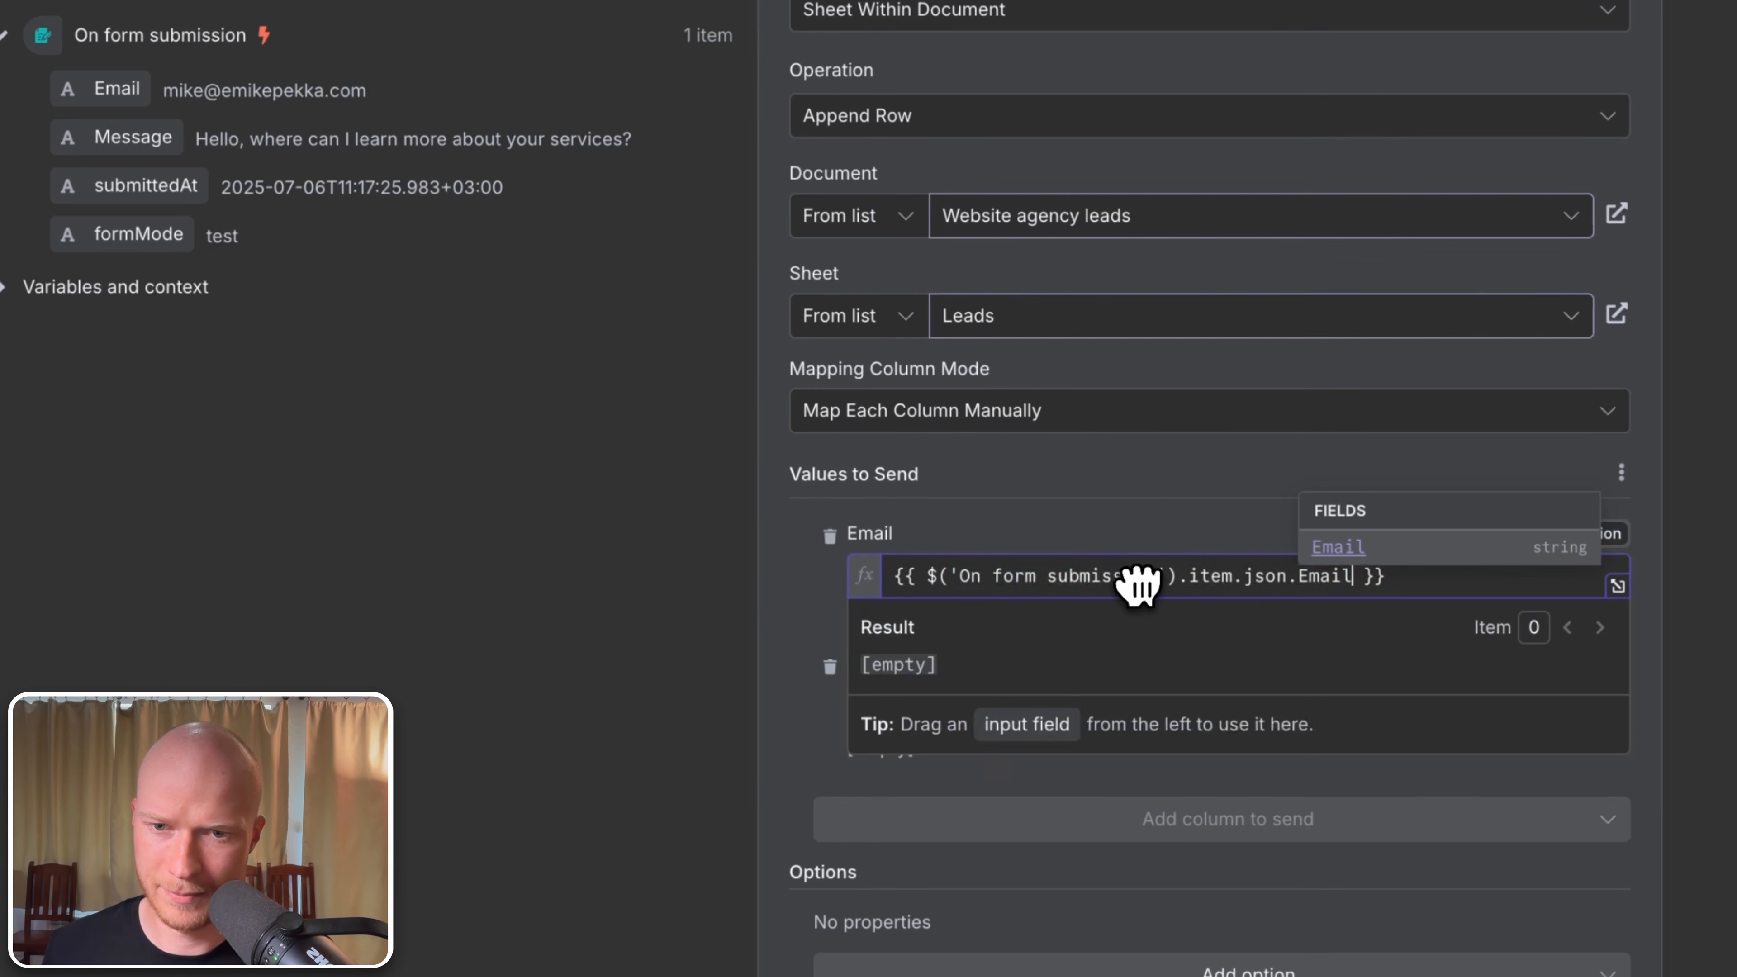
pyautogui.moveTo(140, 140); pyautogui.dragTo(1067, 718)
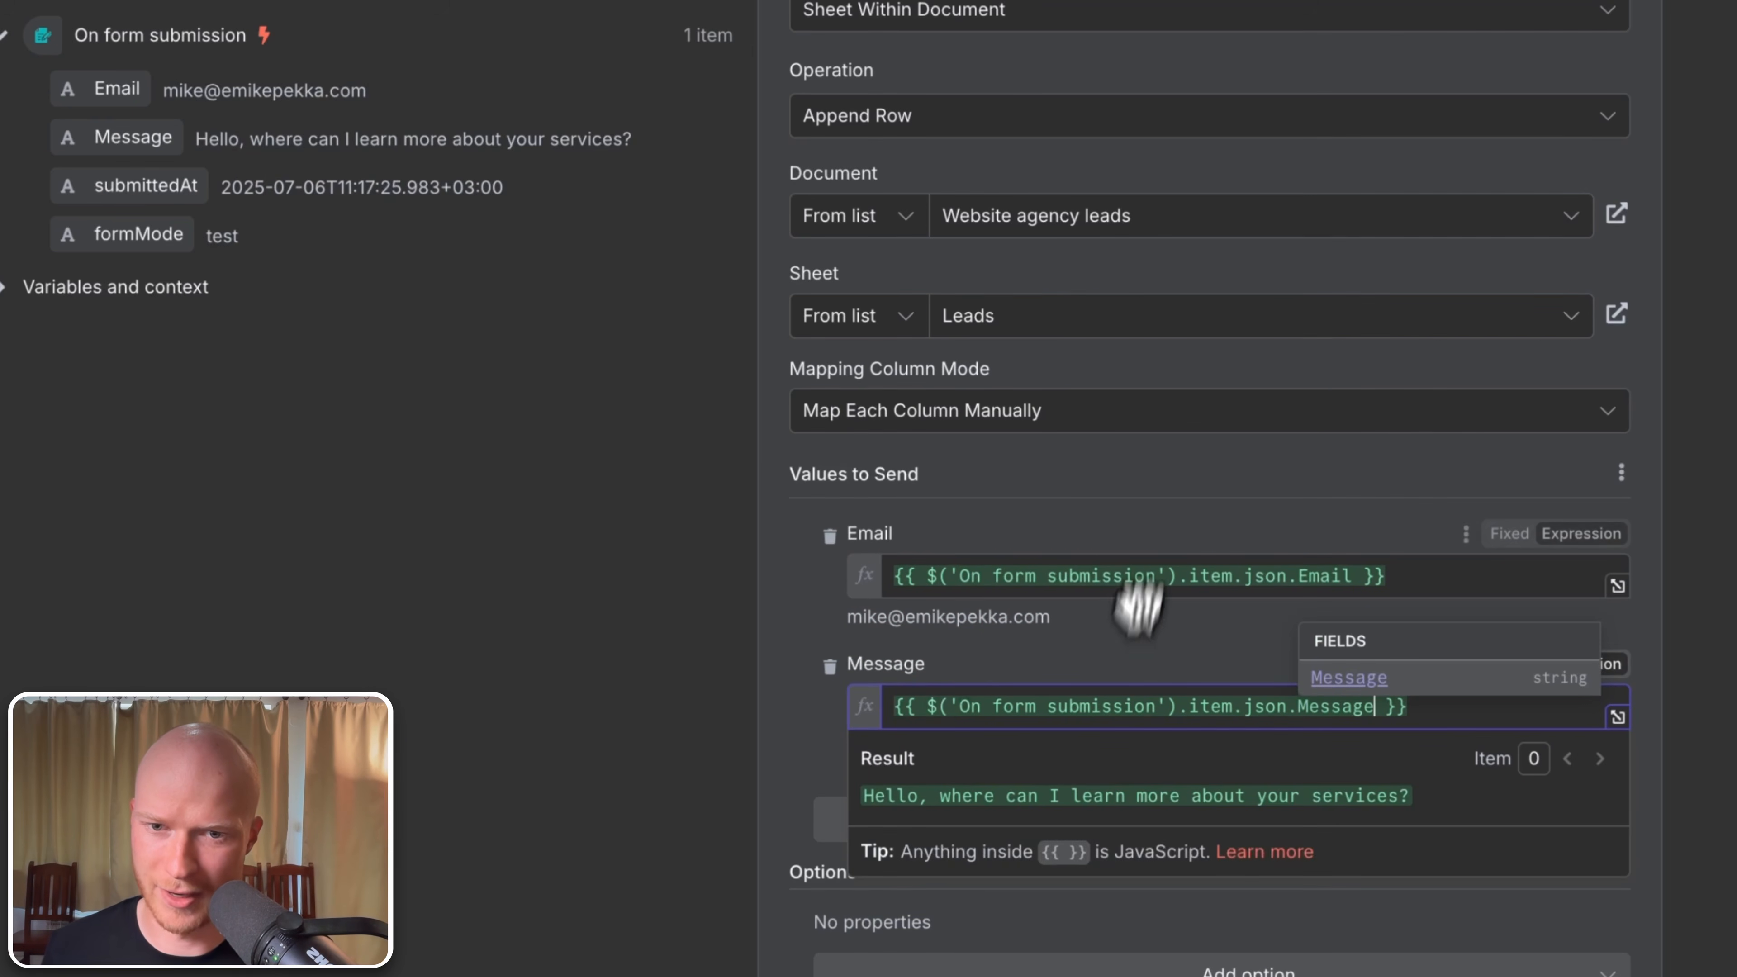
pyautogui.click(1132, 550)
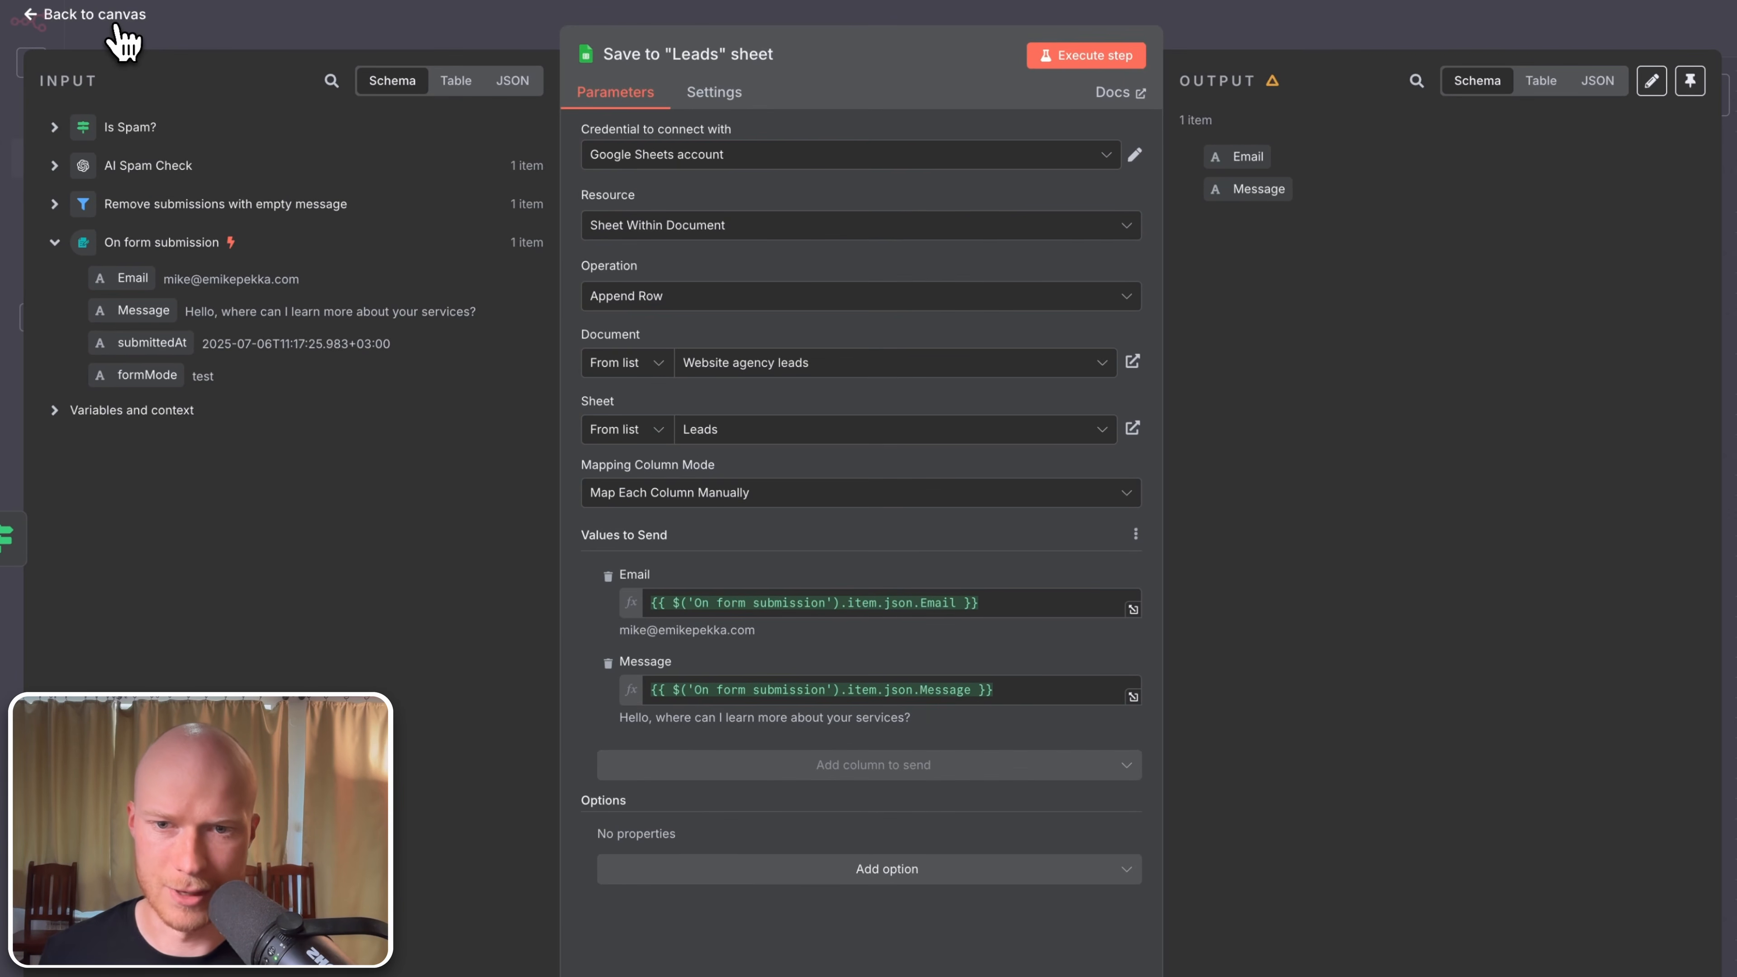
pyautogui.click(117, 26)
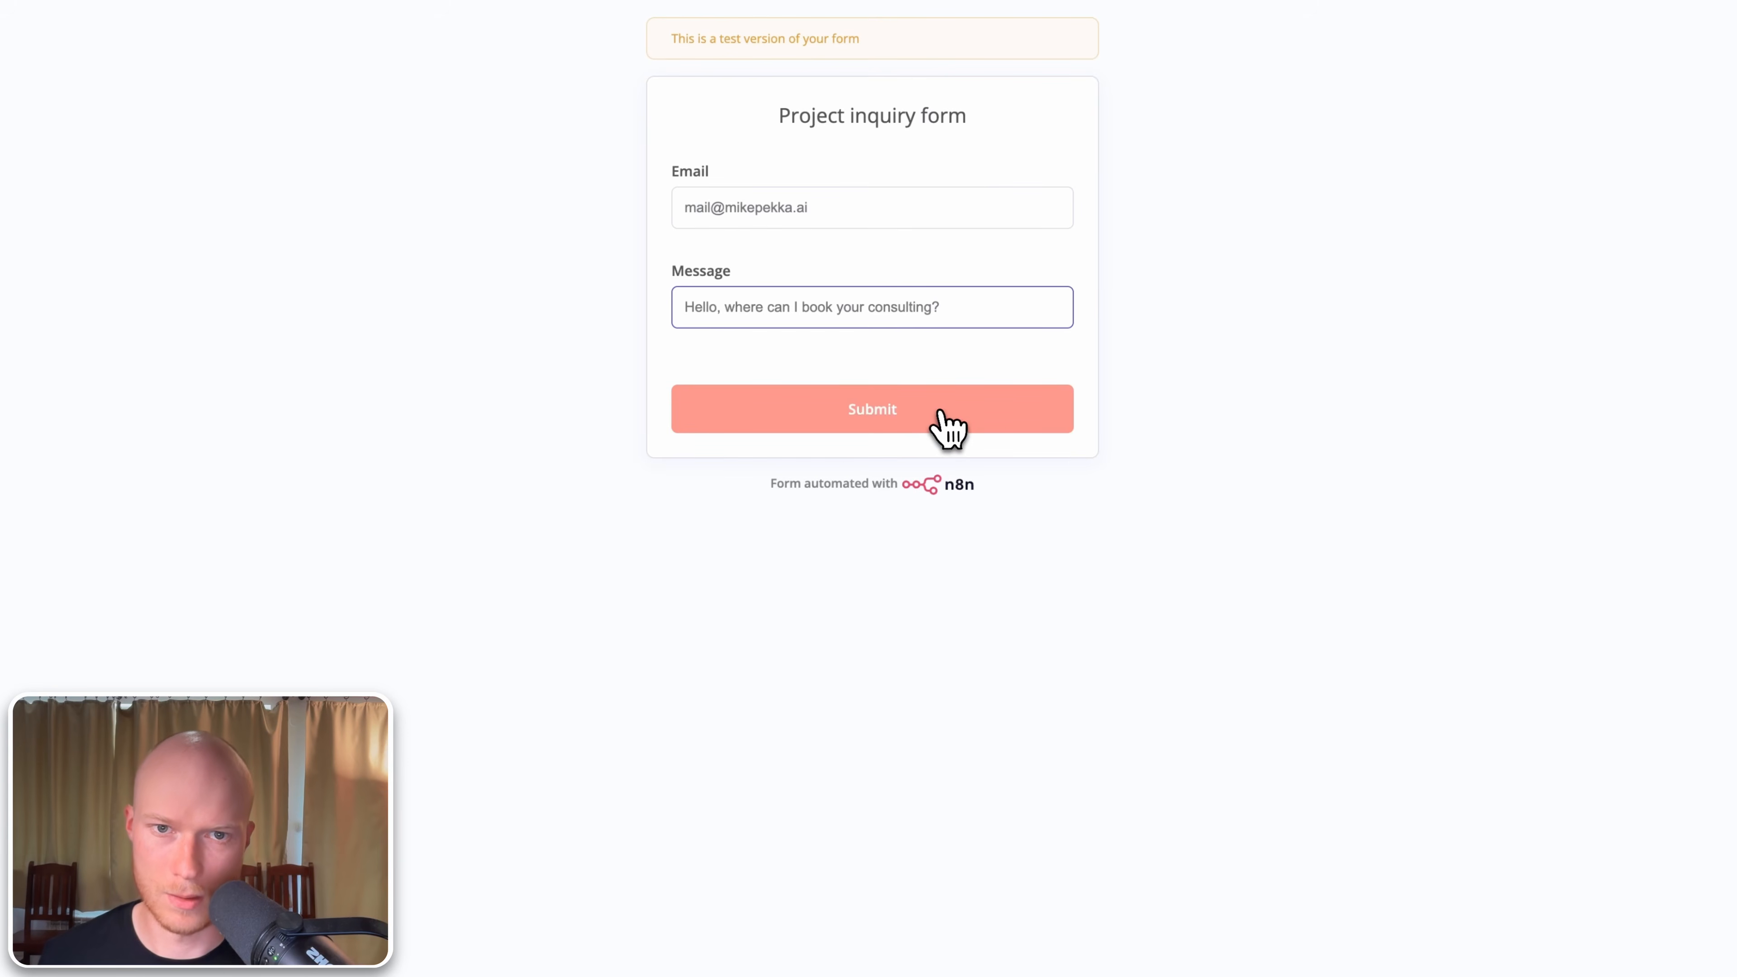
# Step: Submit the test inquiry 'Hello, where can I book your consulting?' and check the leads sheet for the new row
pyautogui.click(940, 414)
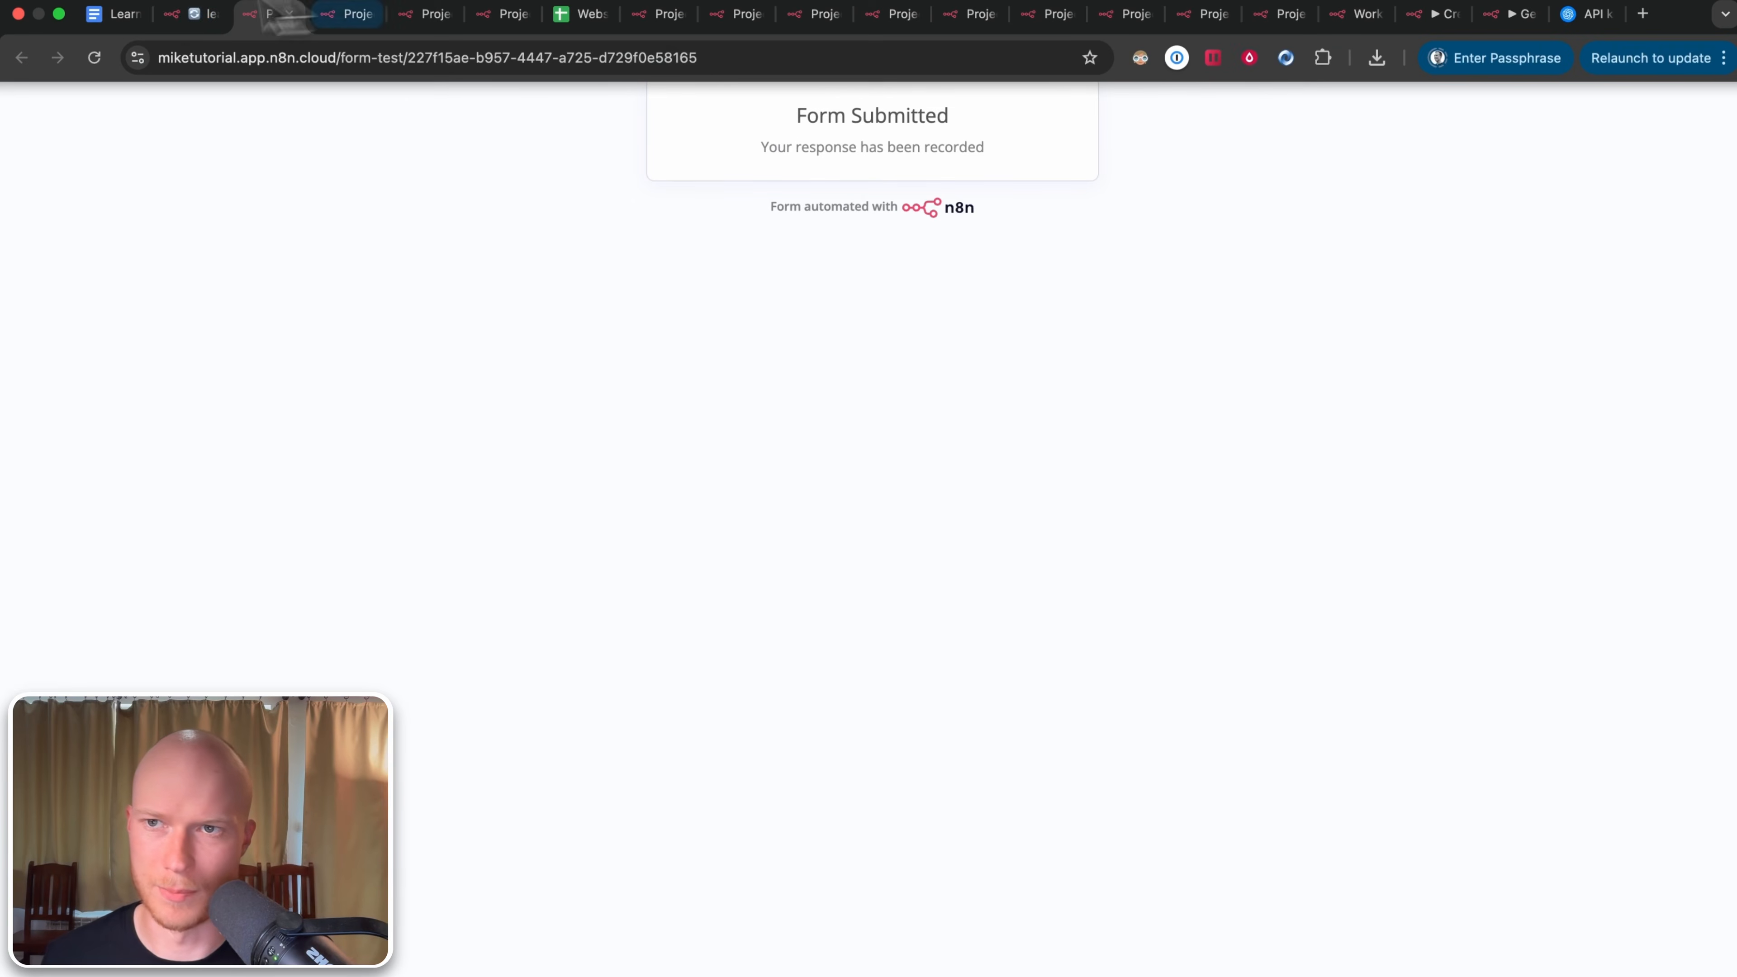
pyautogui.click(184, 15)
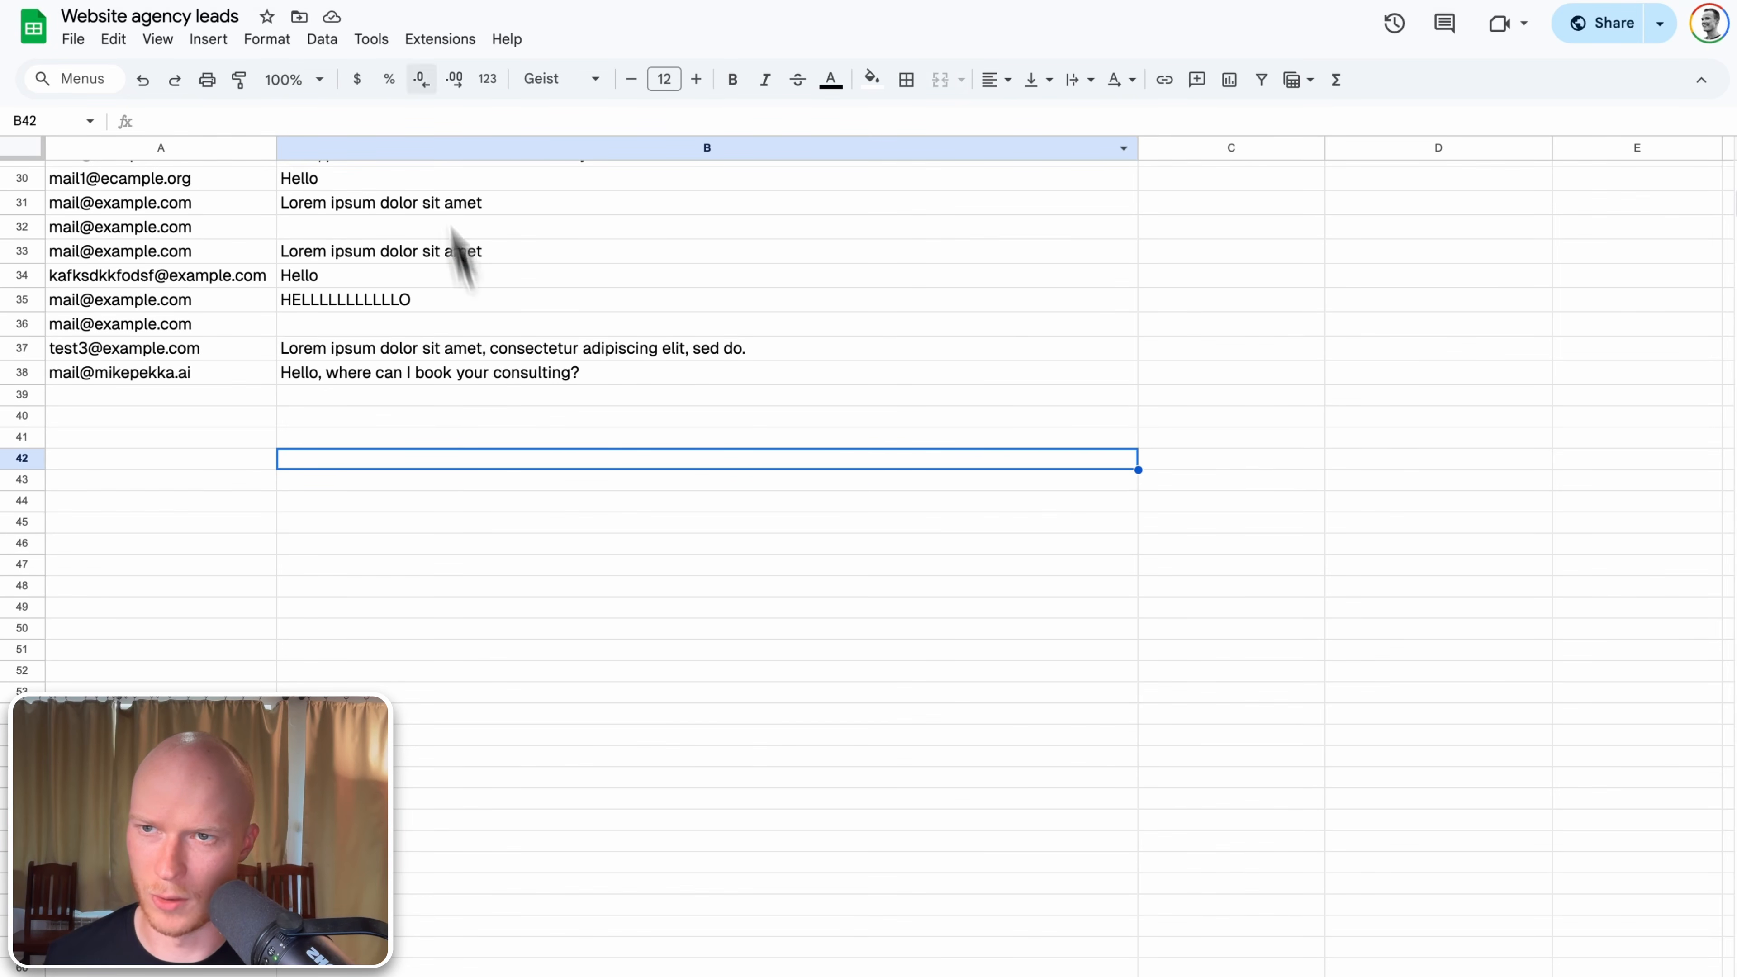
# Step: Go back from the leads spreadsheet to the lead-form to google sheets workflow in n8n
pyautogui.click(123, 13)
pyautogui.click(166, 12)
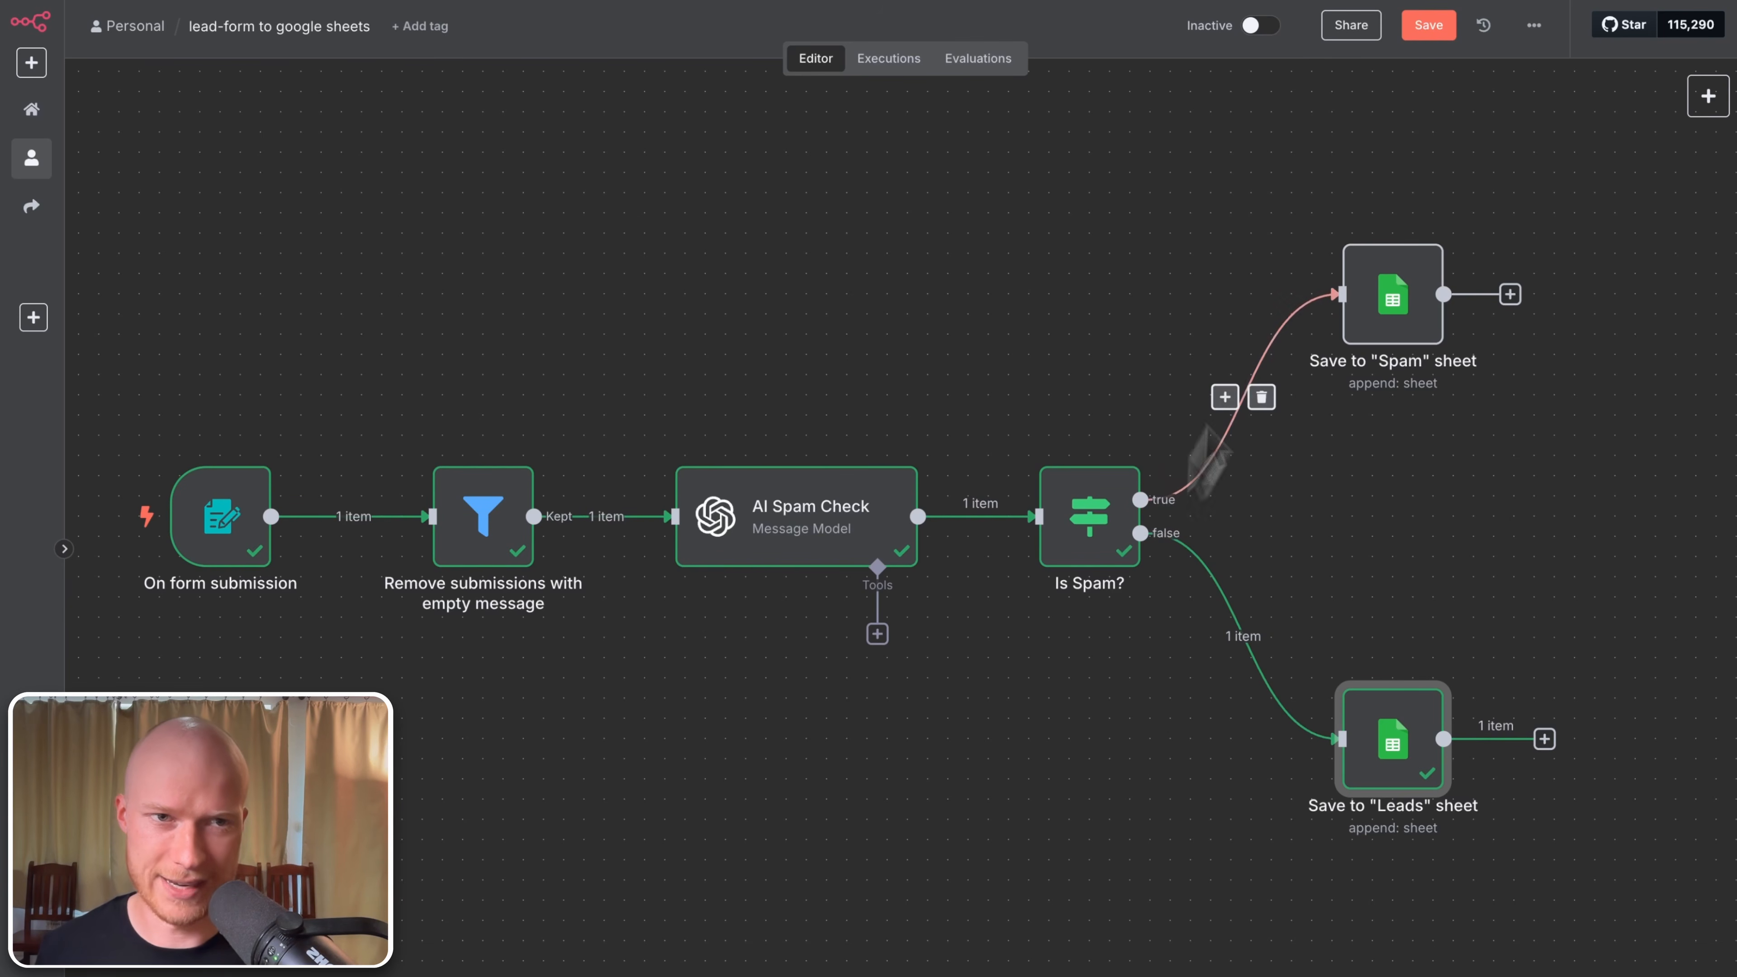
# Step: Save the lead-form to google sheets workflow, switch it to Active, and select the On form submission trigger
pyautogui.click(1445, 34)
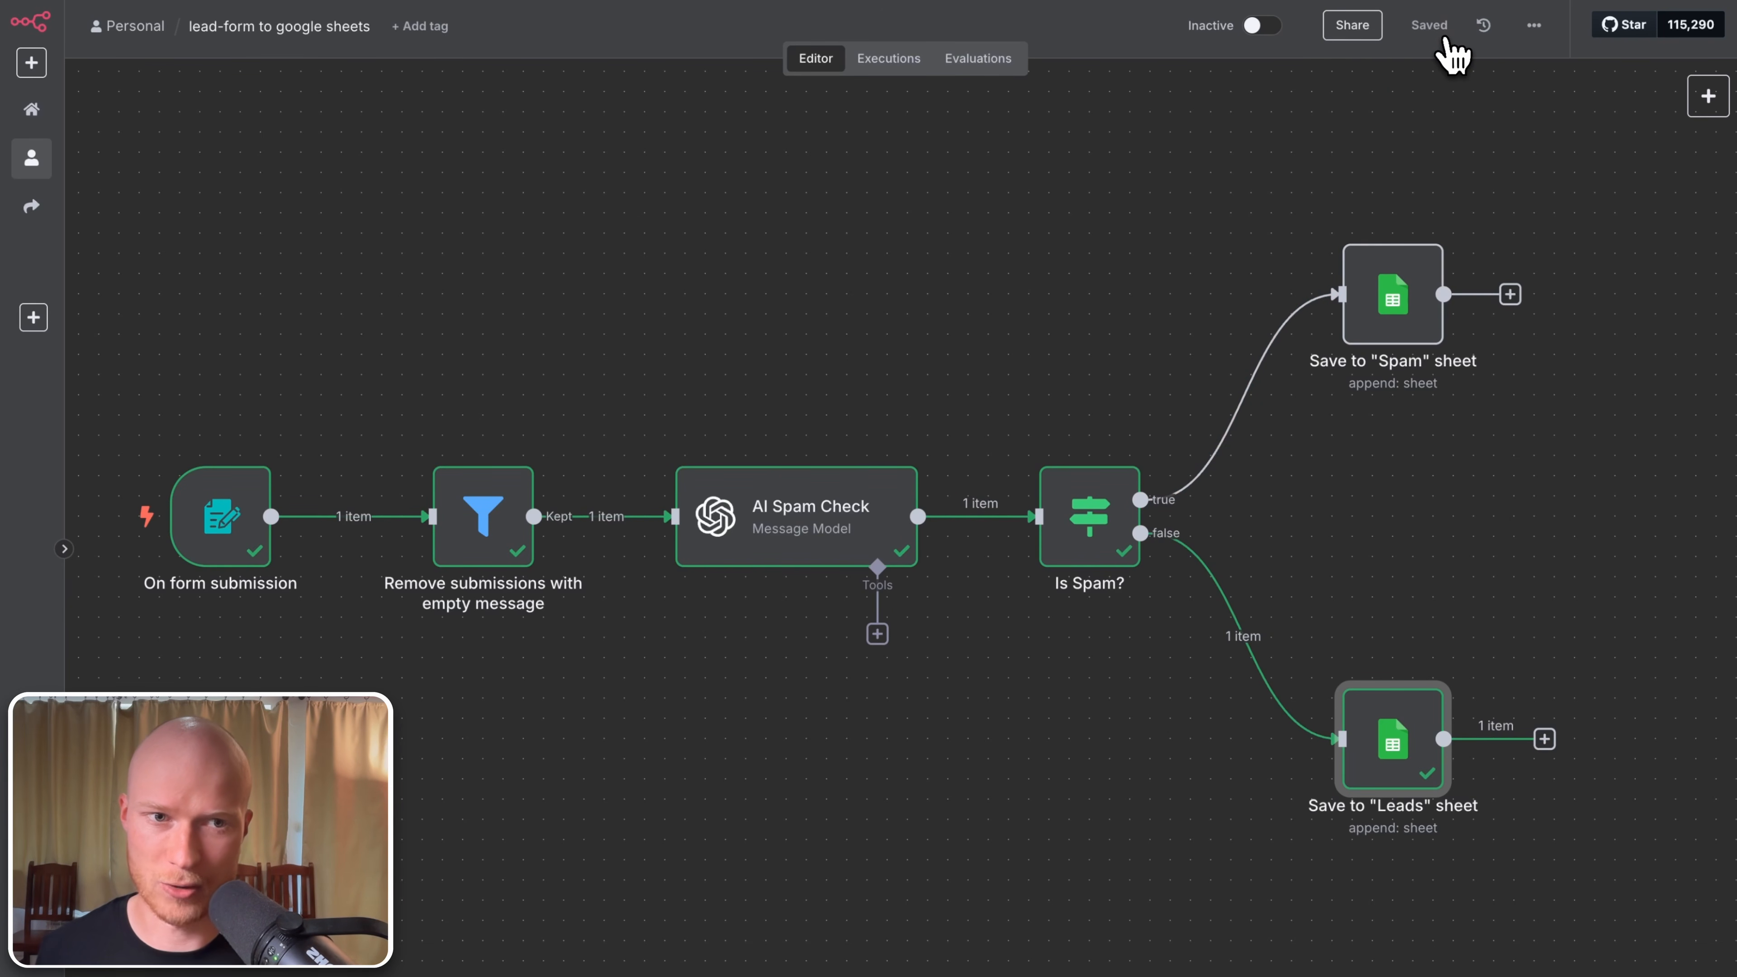
pyautogui.click(1260, 31)
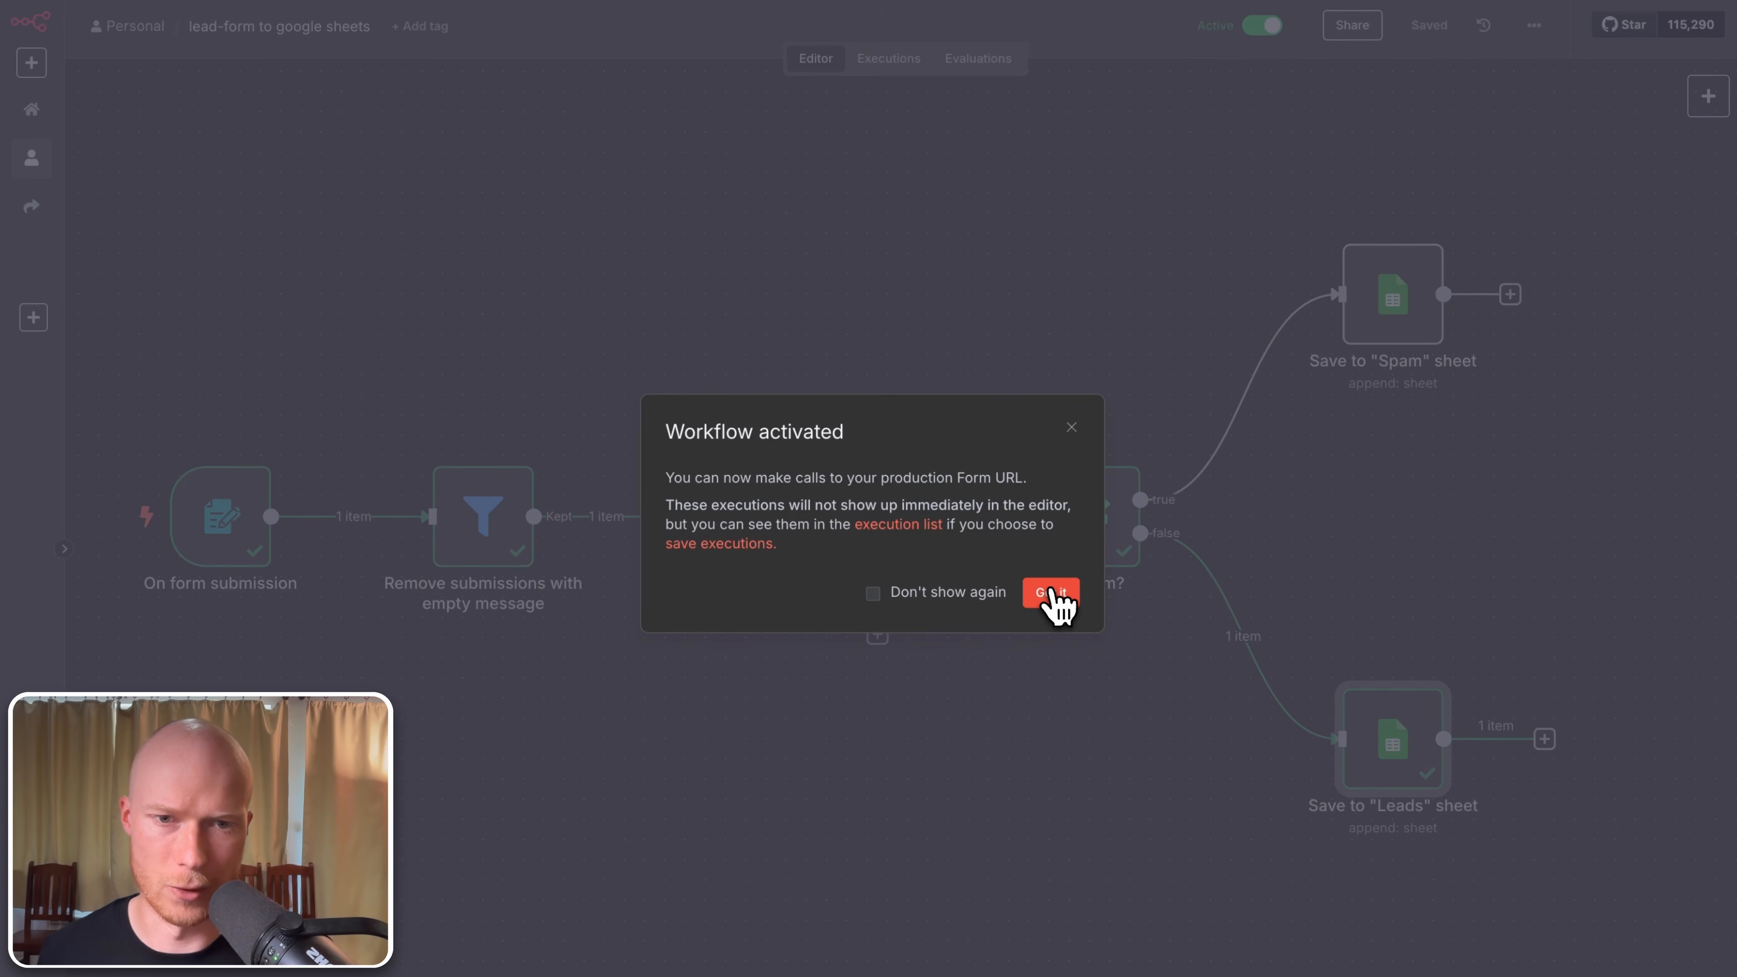
pyautogui.click(1054, 593)
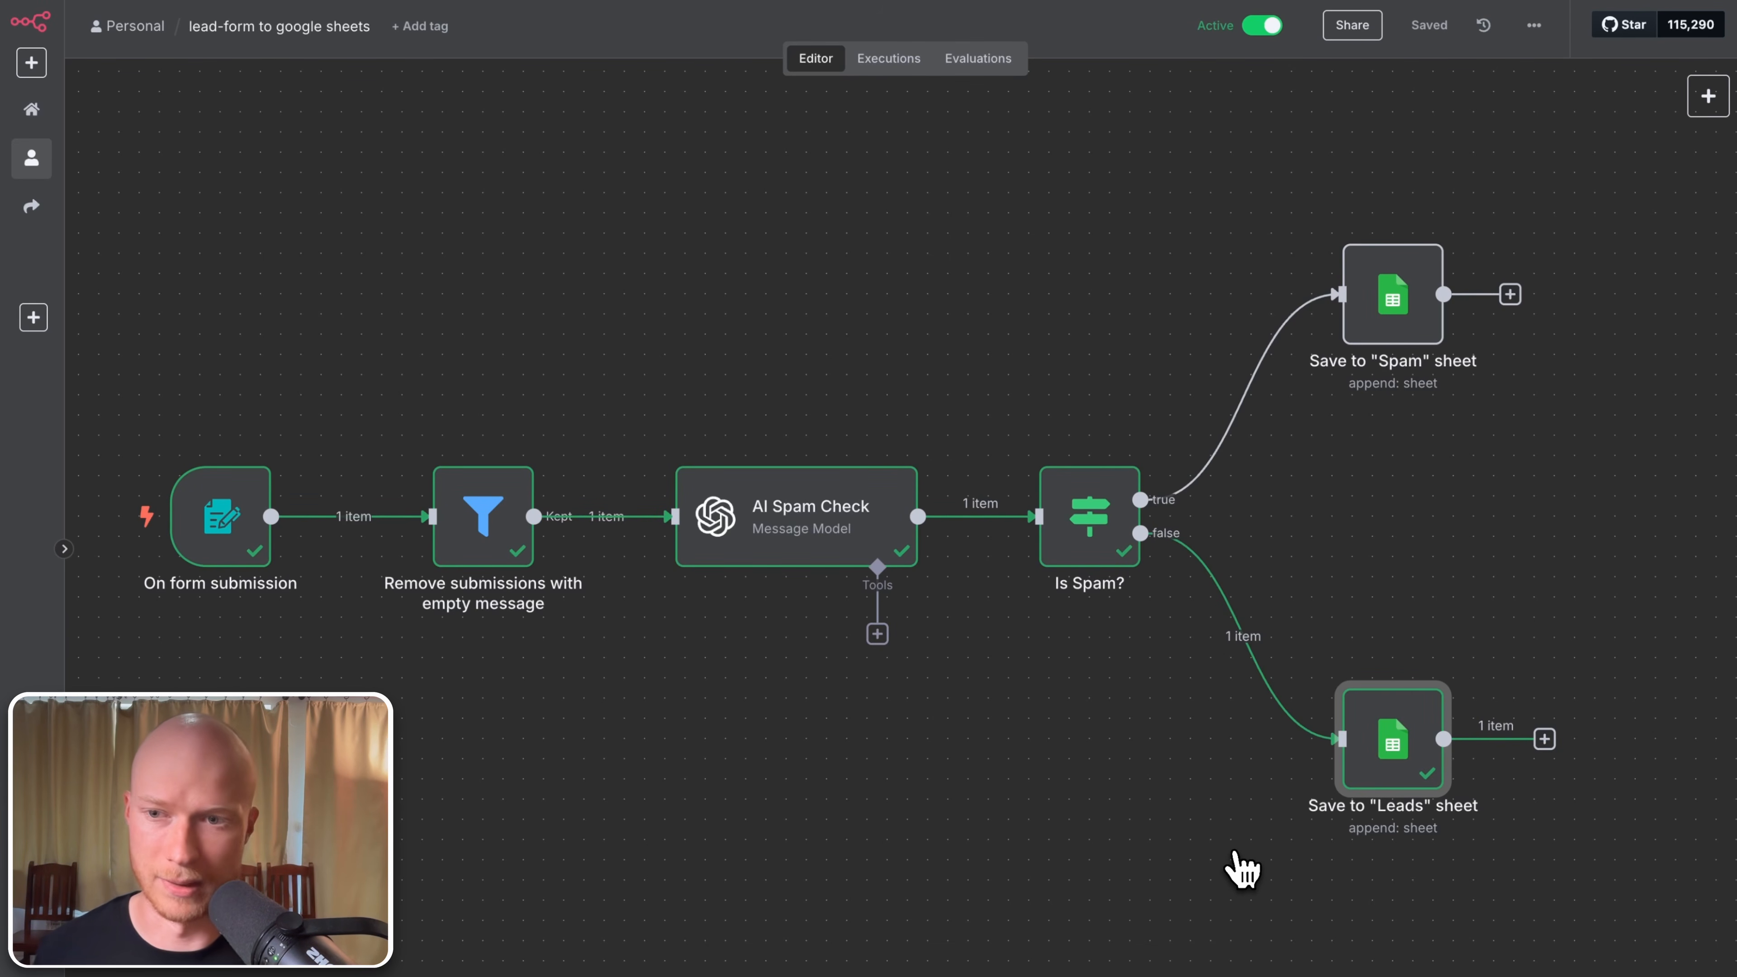
pyautogui.click(243, 537)
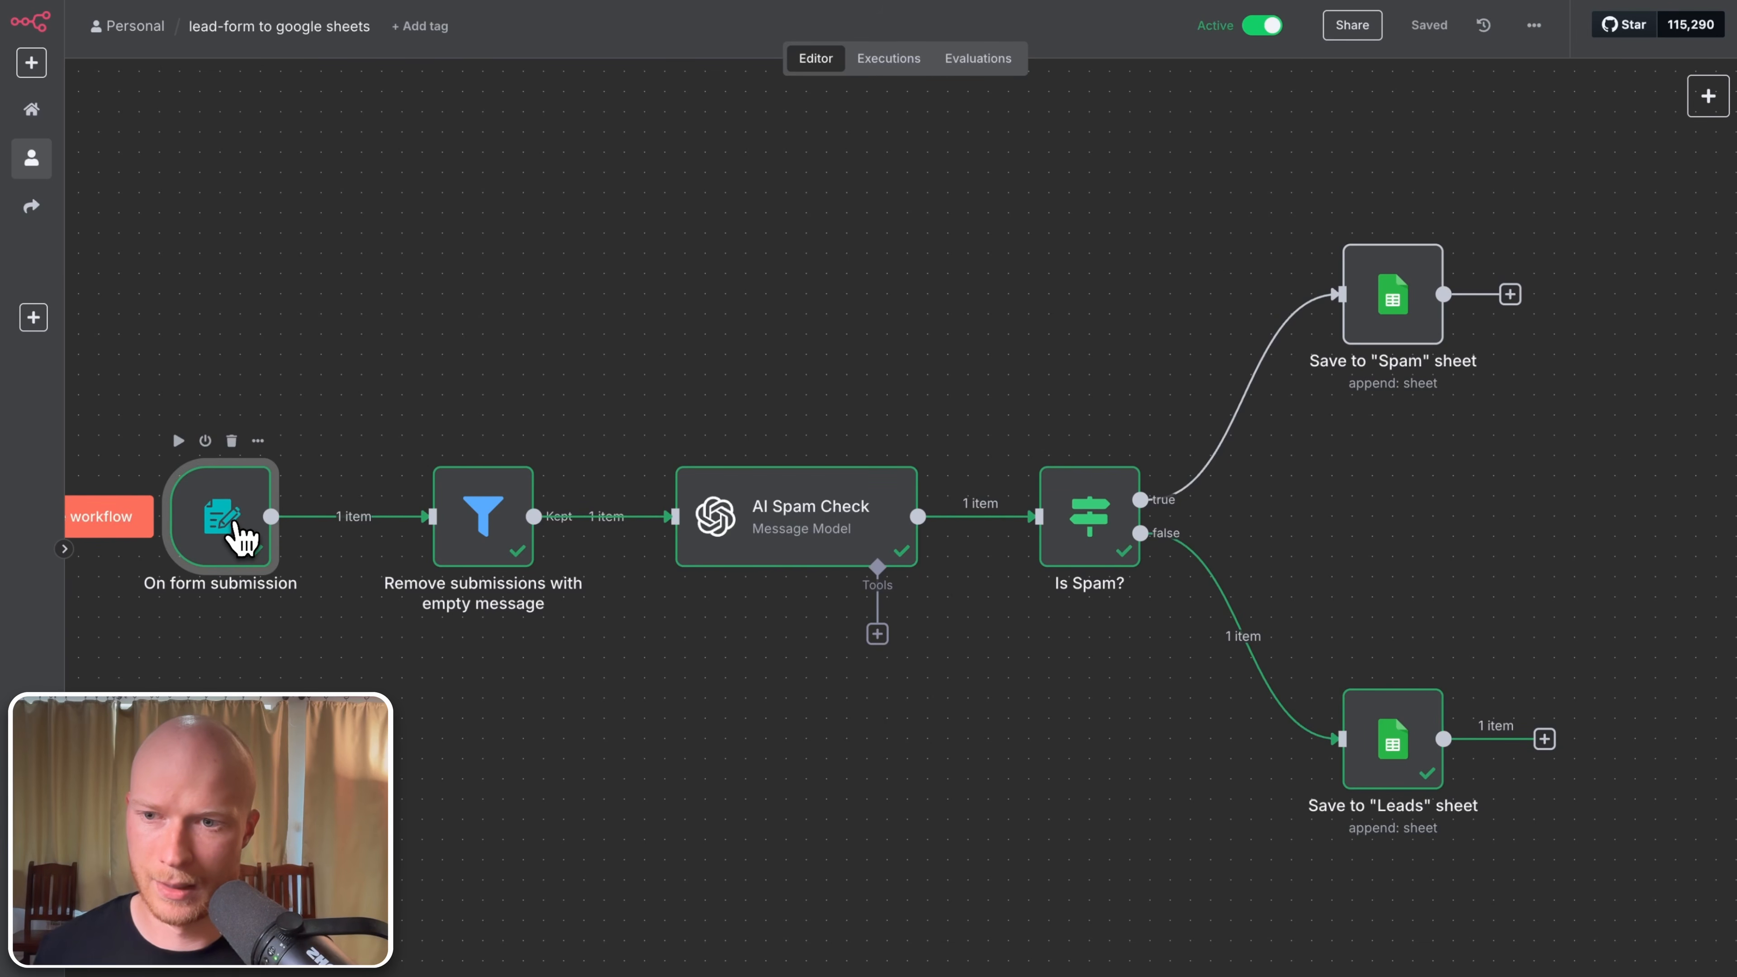
pyautogui.doubleClick(243, 537)
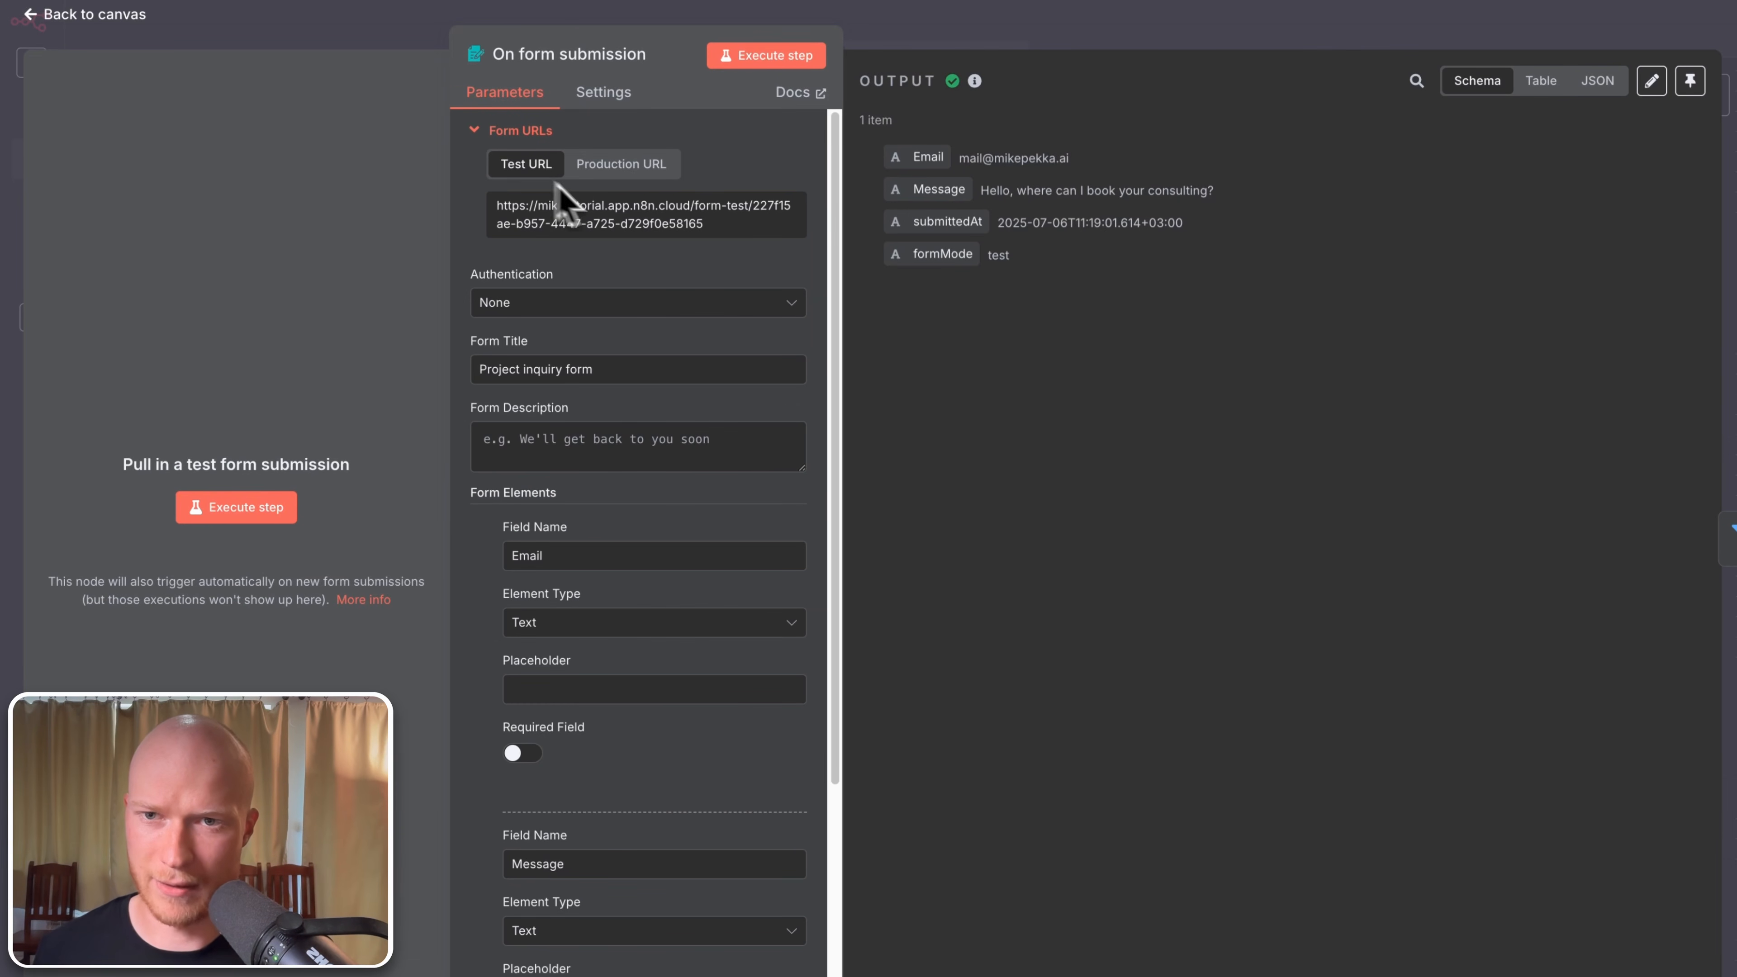
pyautogui.click(655, 171)
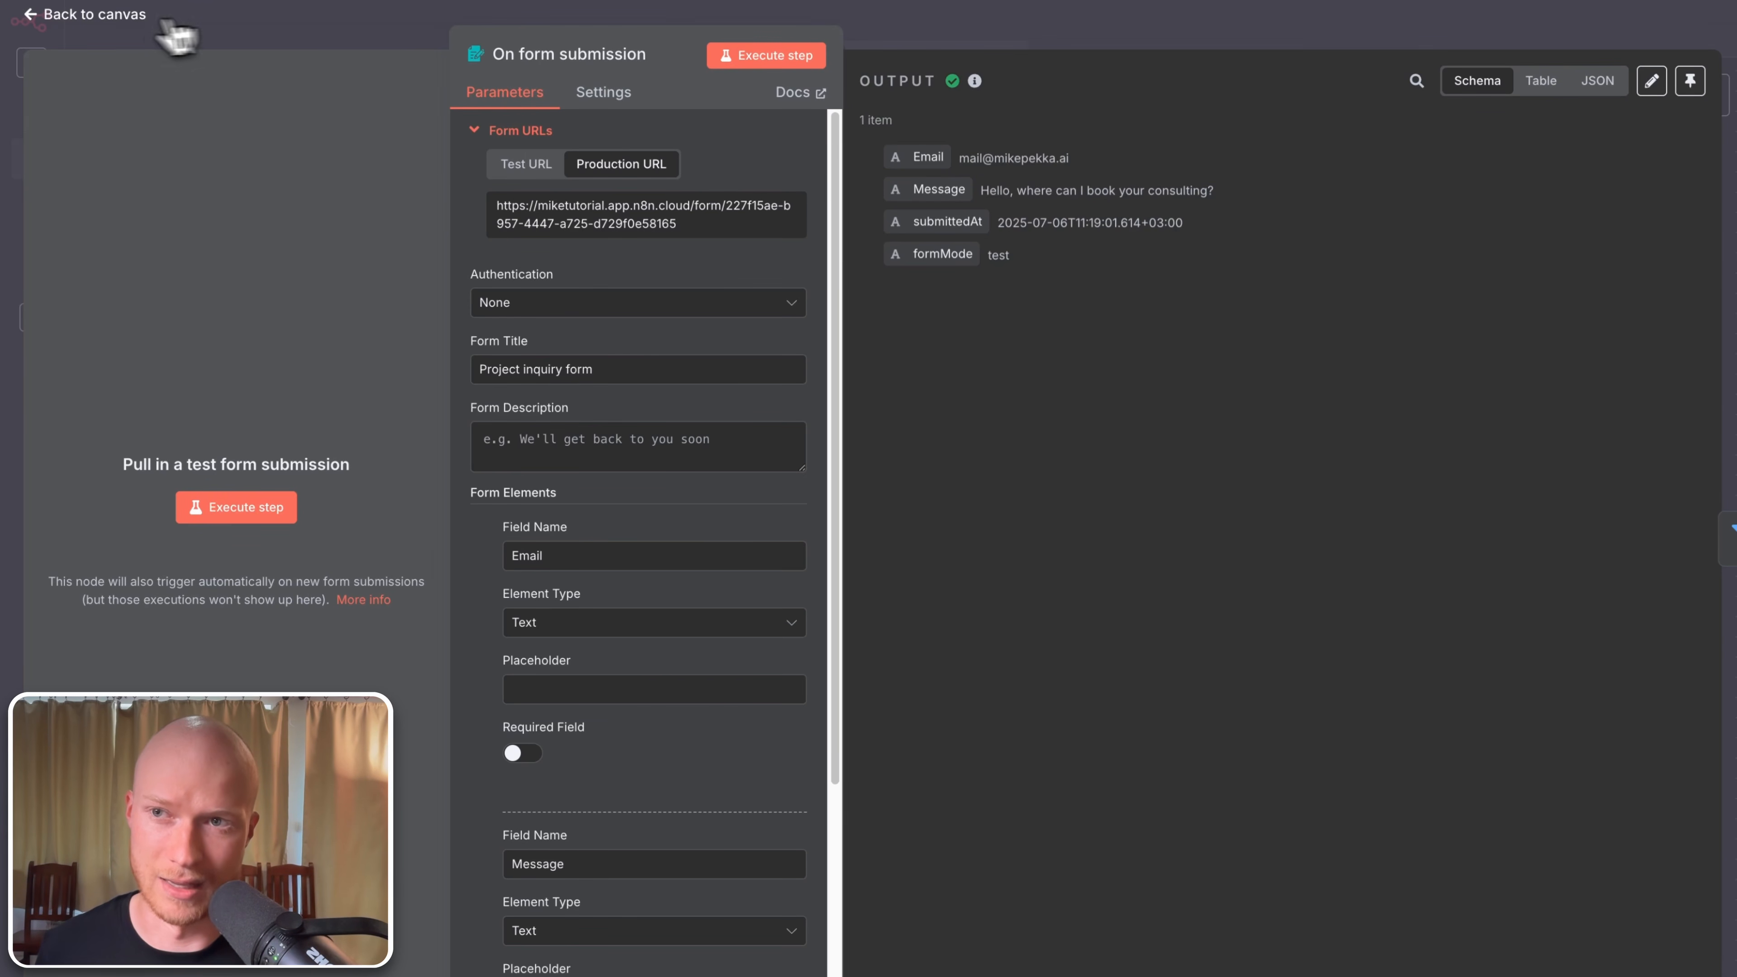
pyautogui.click(86, 15)
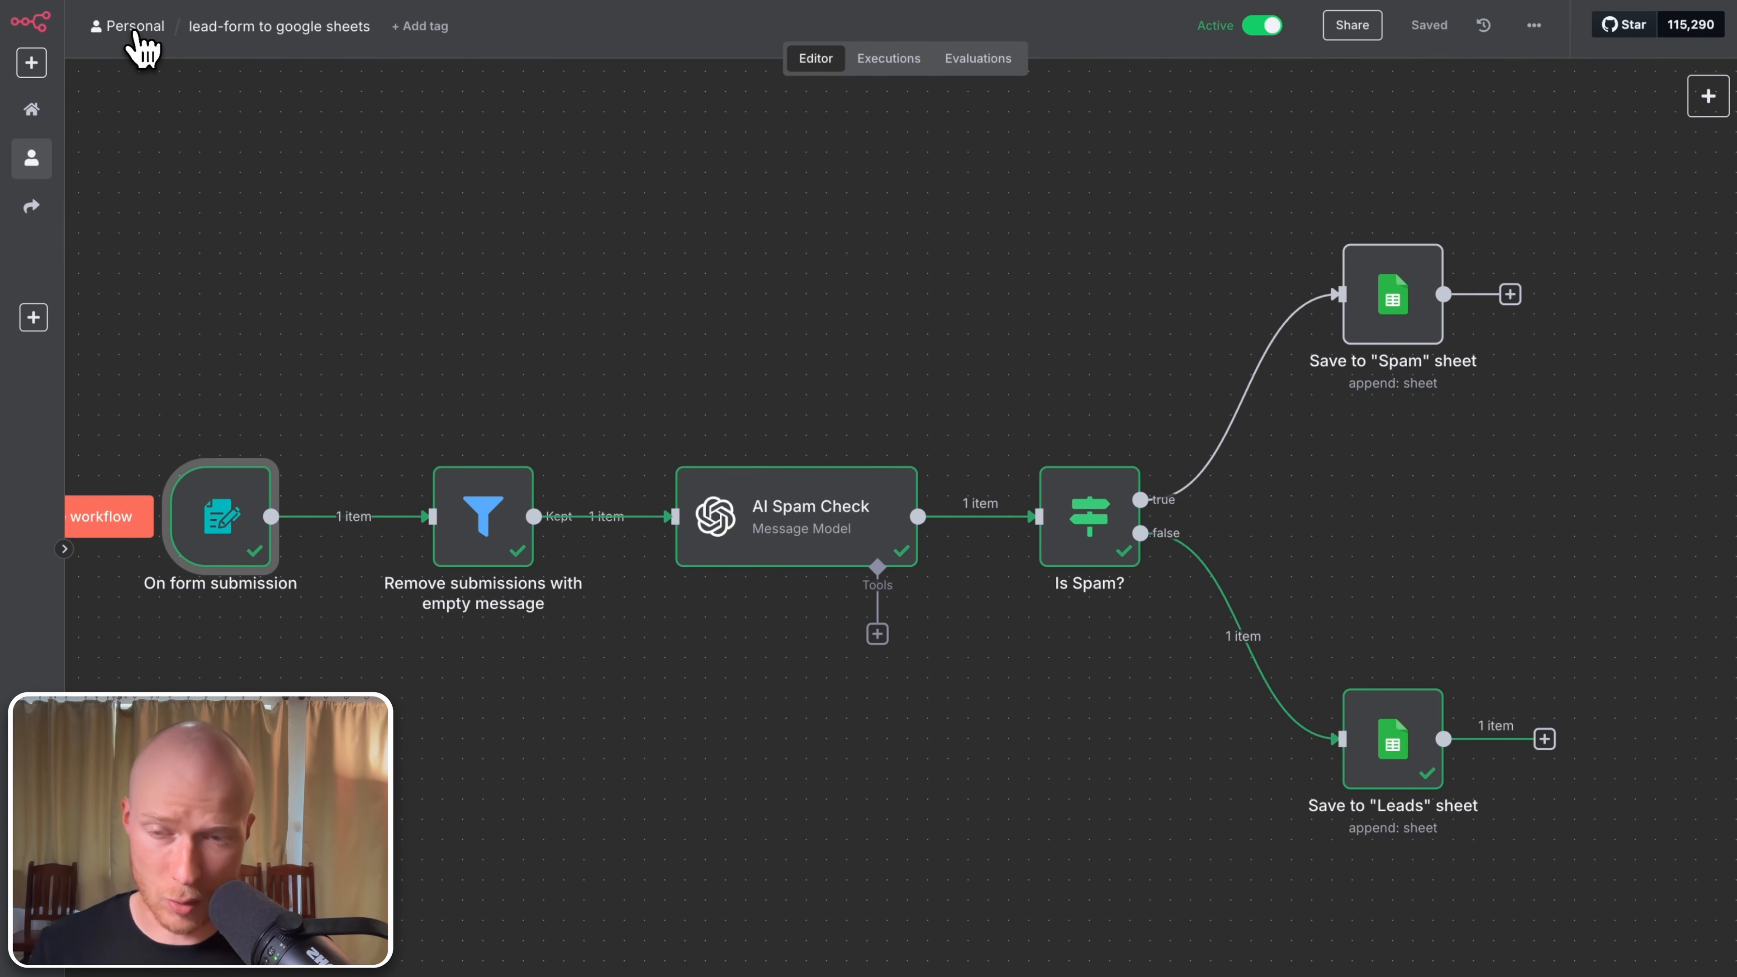